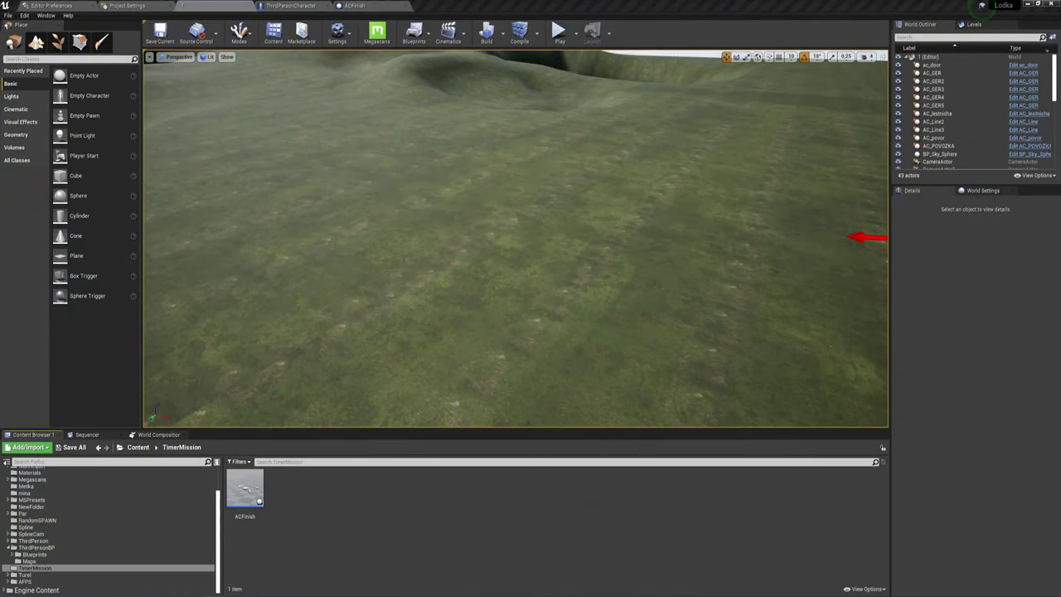
# - Place the ACFinish asset into the level
pyautogui.moveTo(676, 279); pyautogui.dragTo(655, 215, button='right')
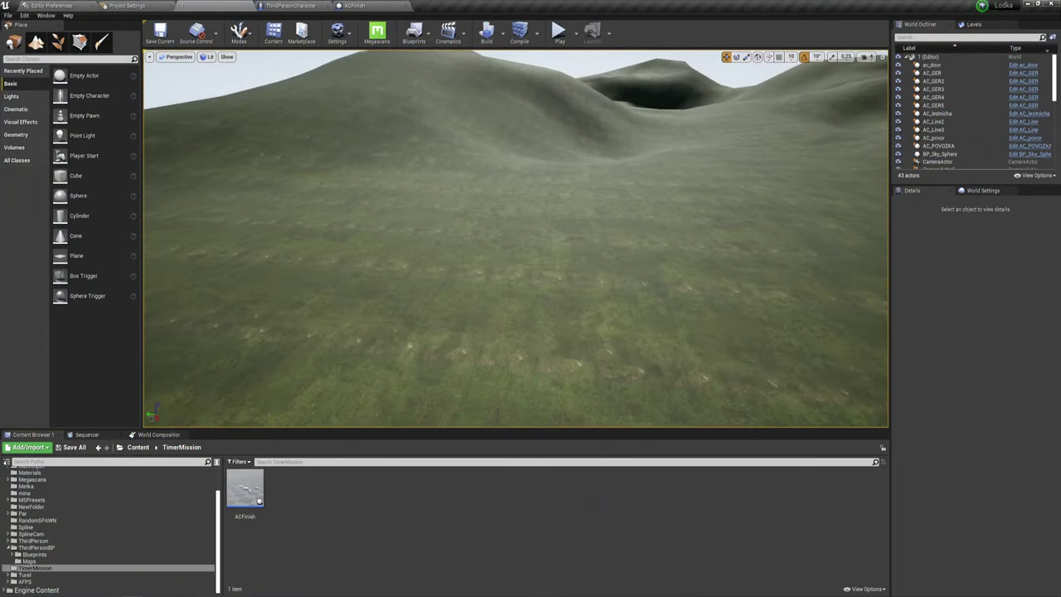
pyautogui.moveTo(702, 281); pyautogui.dragTo(697, 278, button='right')
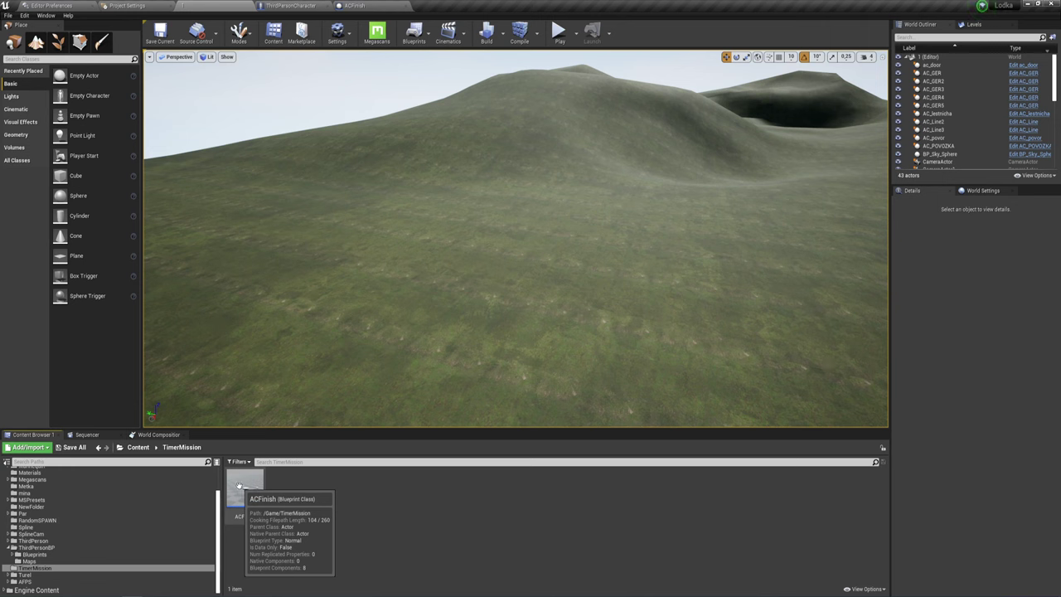
pyautogui.moveTo(244, 489); pyautogui.dragTo(566, 199)
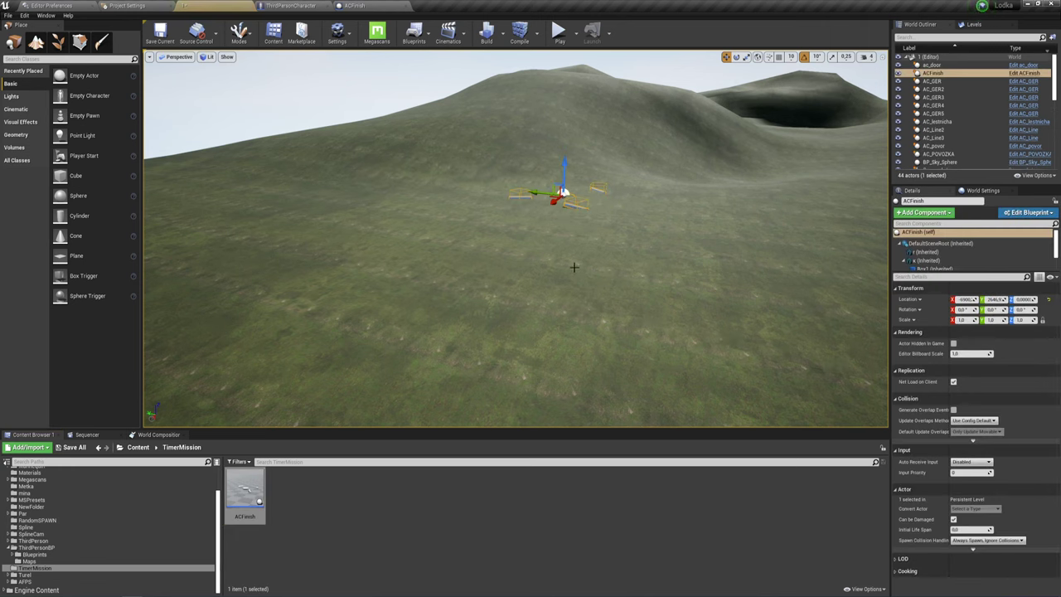
pyautogui.click(296, 509)
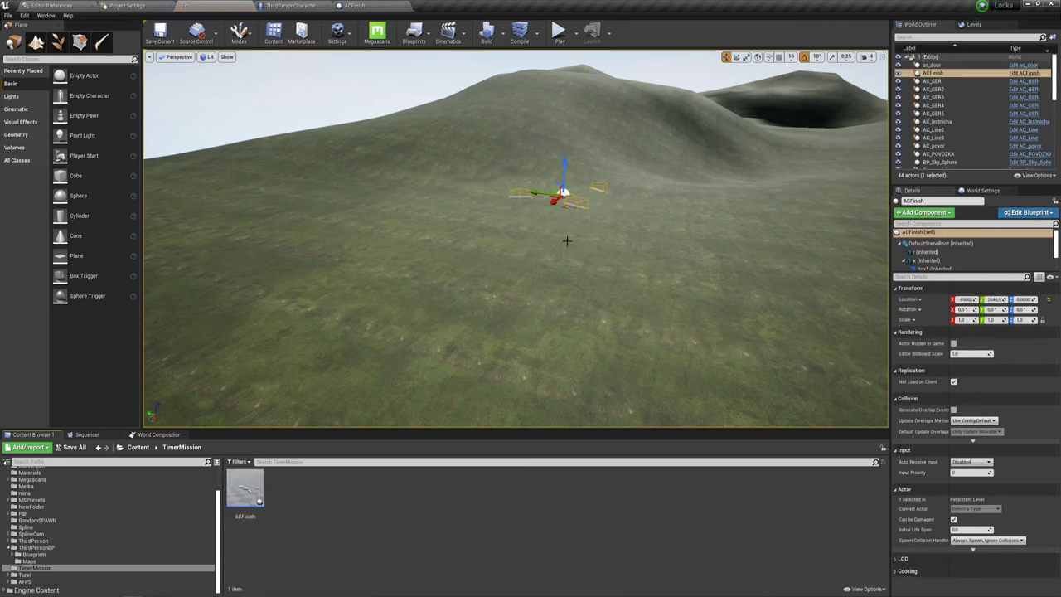
# - Create a Widget Blueprint in the TimerMission folder named WG_Timer
pyautogui.rightClick(300, 506)
pyautogui.moveTo(315, 471)
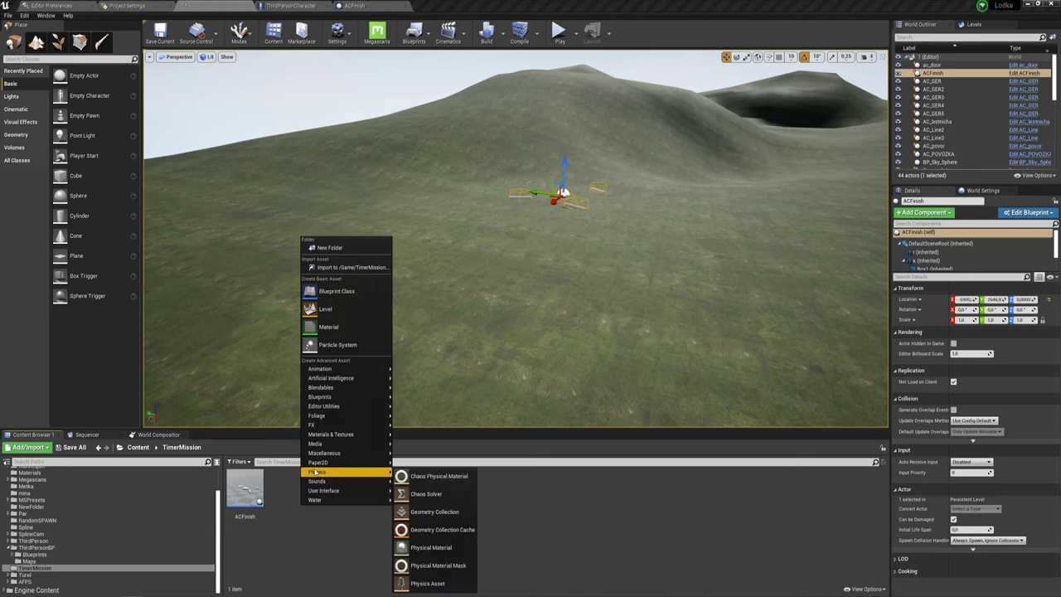
pyautogui.moveTo(325, 490)
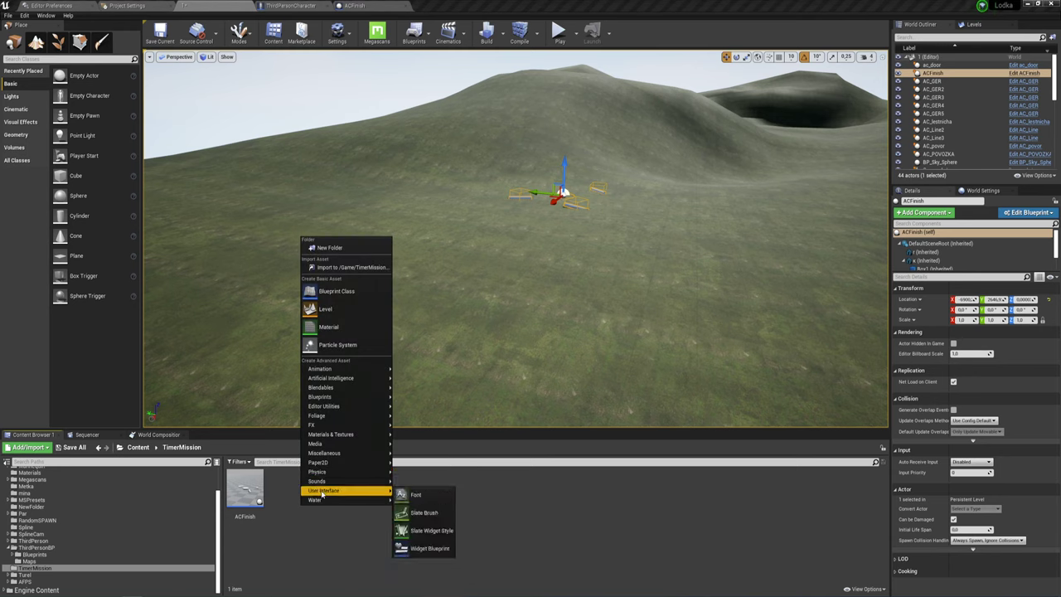
pyautogui.click(419, 548)
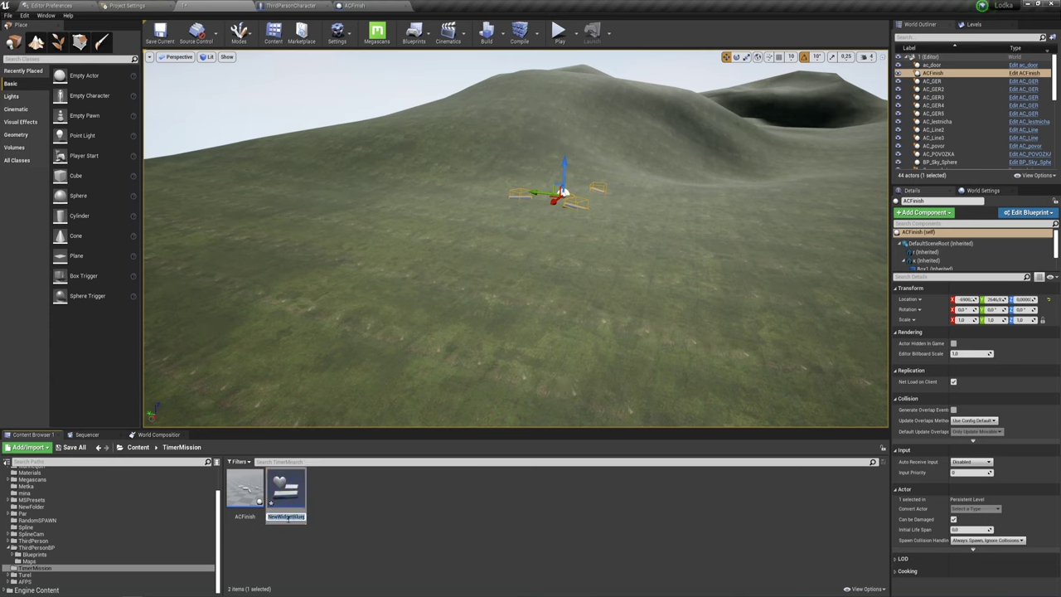
pyautogui.write('UI')
pyautogui.press('BackSpace')
pyautogui.press('BackSpace')
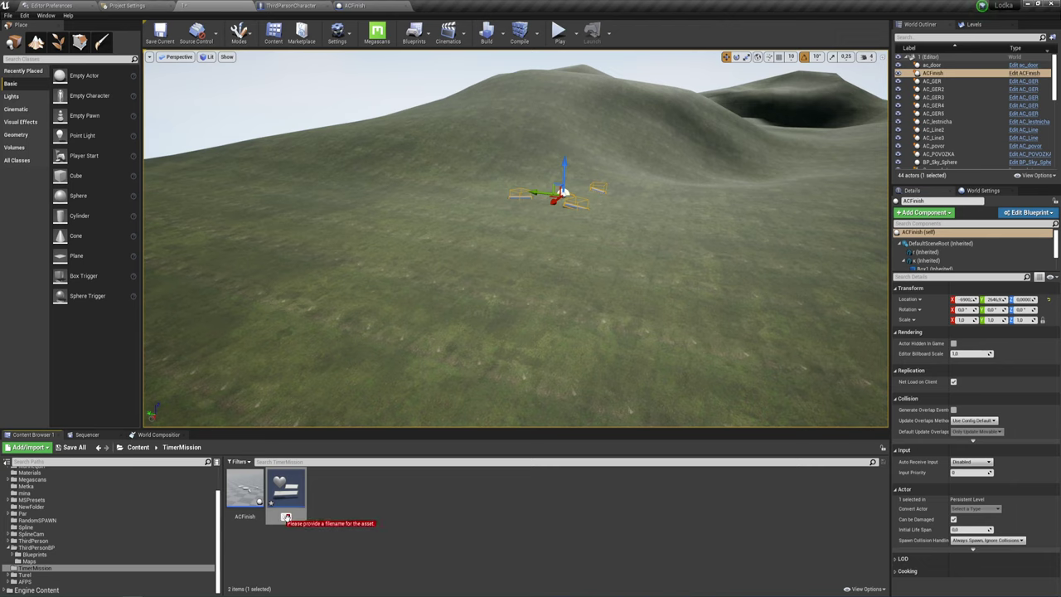
pyautogui.write('WG')
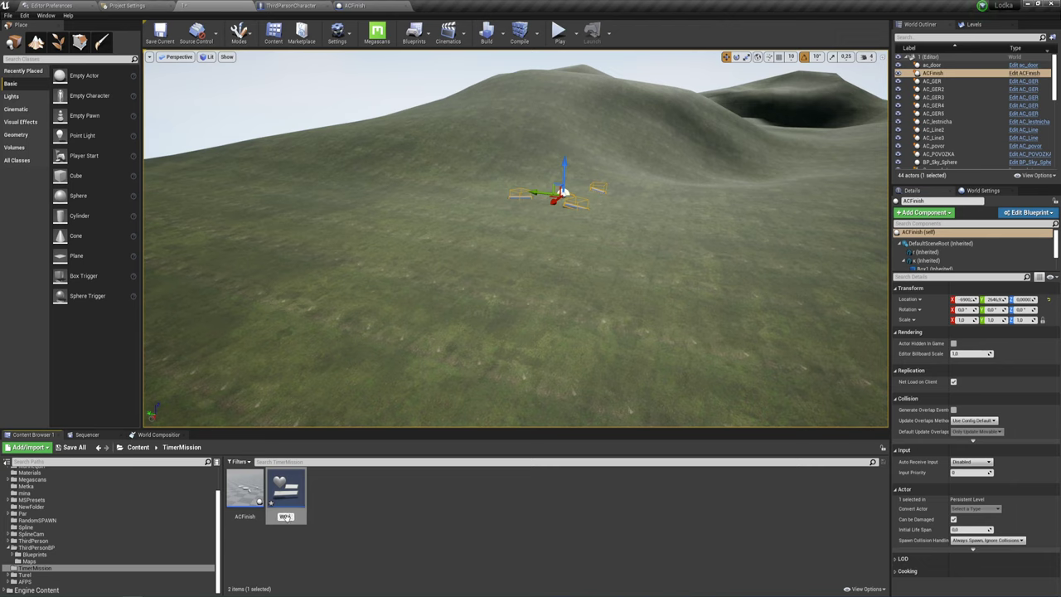
pyautogui.write('_Timer')
pyautogui.click(284, 507)
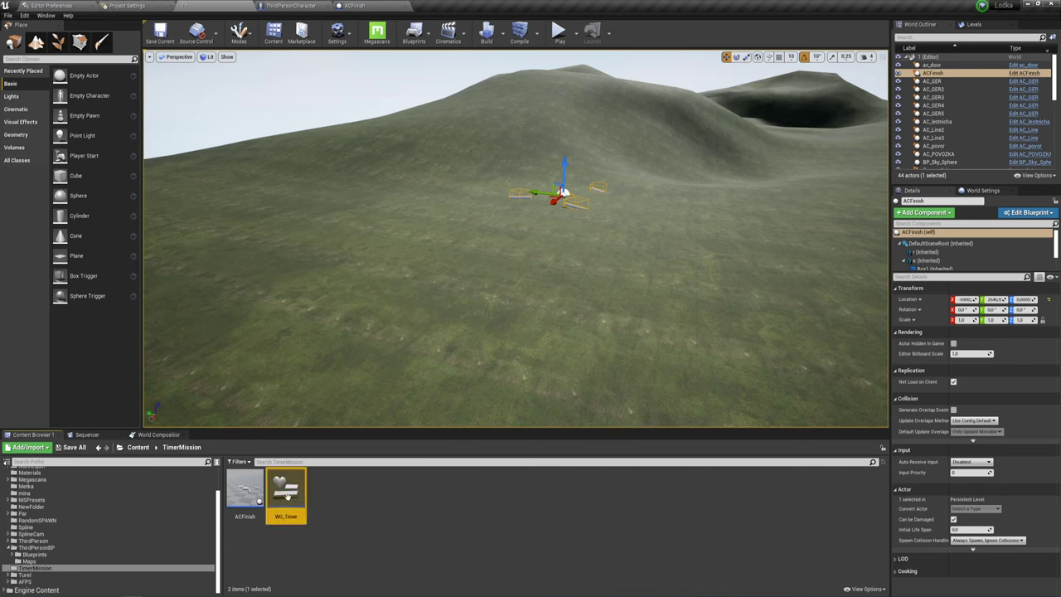
# - Open WG_Timer and drop an Overlay onto its canvas, shifted down and left
pyautogui.doubleClick(289, 500)
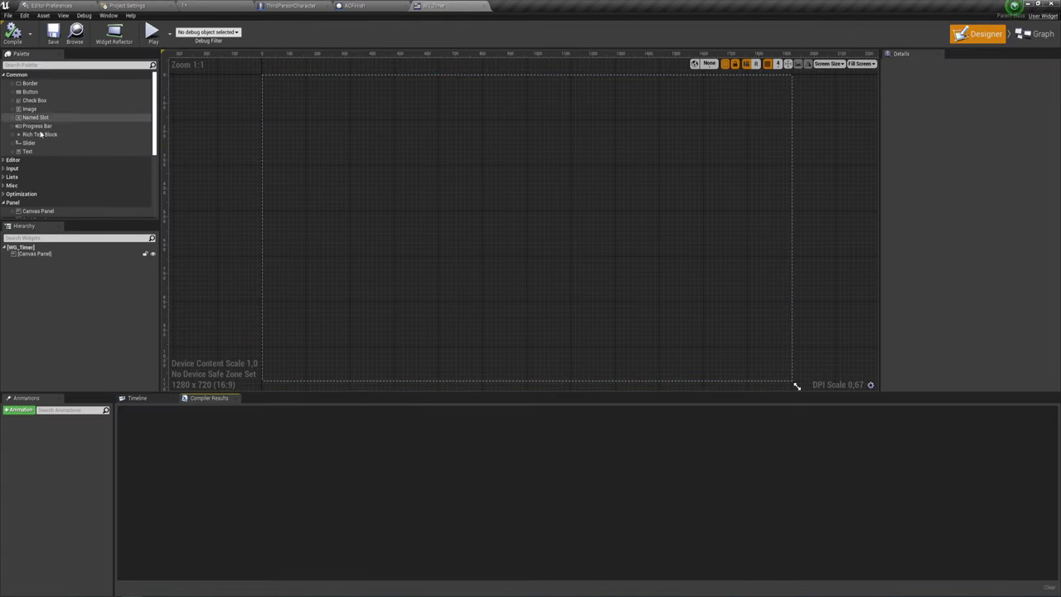
pyautogui.scroll(-3, 36, 180)
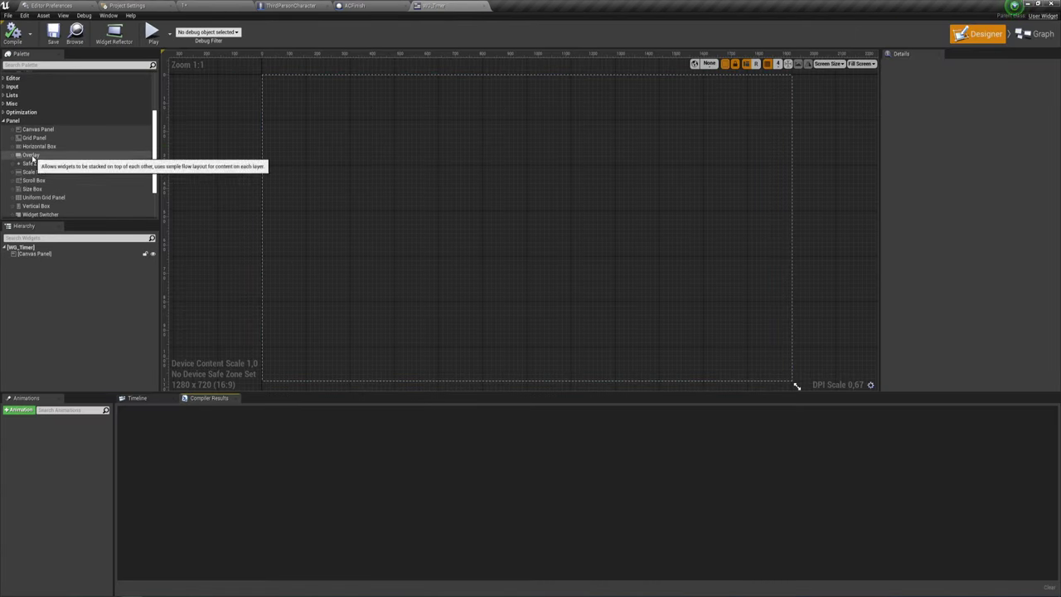
pyautogui.moveTo(31, 155)
pyautogui.mouseDown()
pyautogui.moveTo(306, 102)
pyautogui.moveTo(462, 205)
pyautogui.mouseUp()
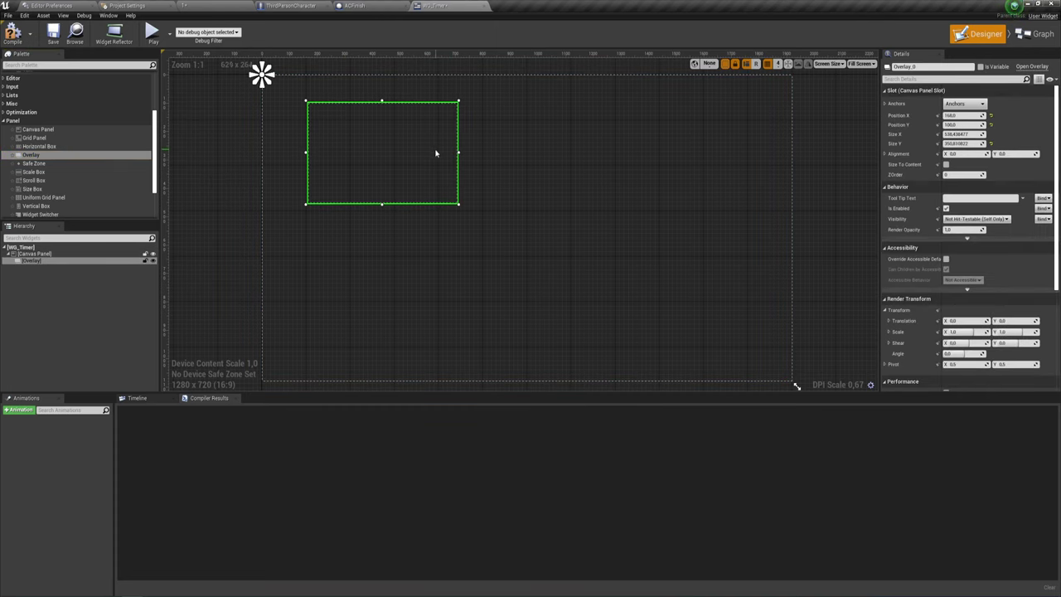
pyautogui.moveTo(436, 151); pyautogui.dragTo(417, 237)
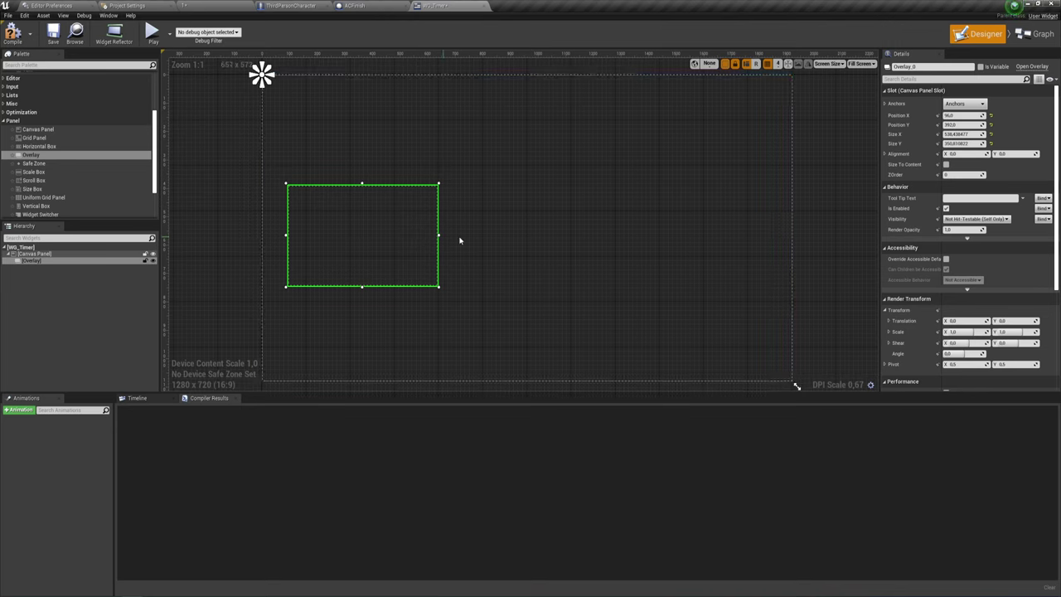
pyautogui.scroll(-1, 17, 149)
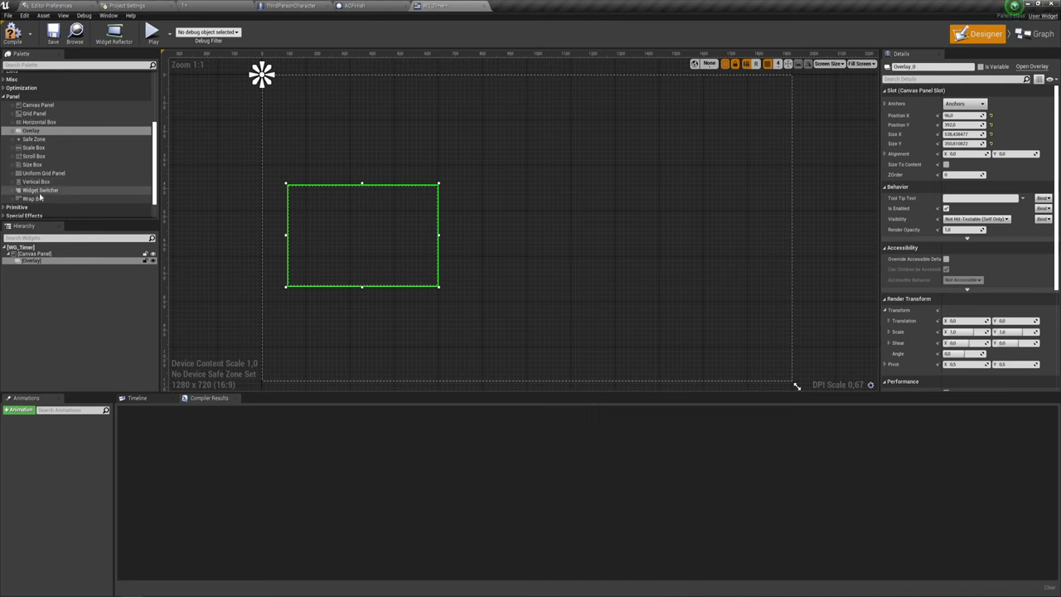
# - Nest a Fill-aligned Vertical Box in the Overlay, holding a Fill-sized Horizontal Box
pyautogui.moveTo(36, 181); pyautogui.dragTo(297, 258)
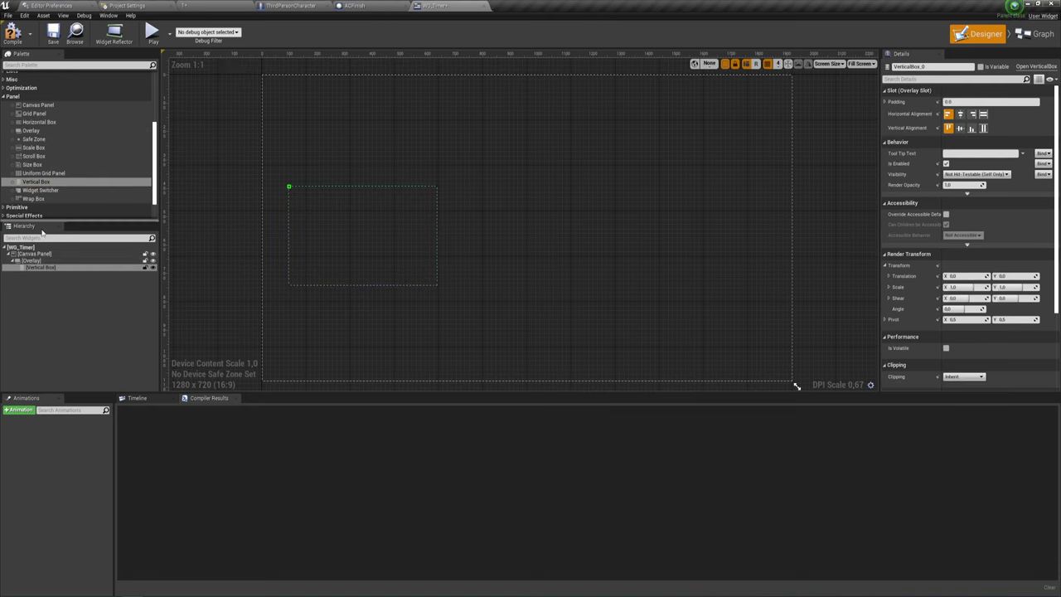
pyautogui.moveTo(39, 122); pyautogui.dragTo(40, 268)
pyautogui.click(984, 113)
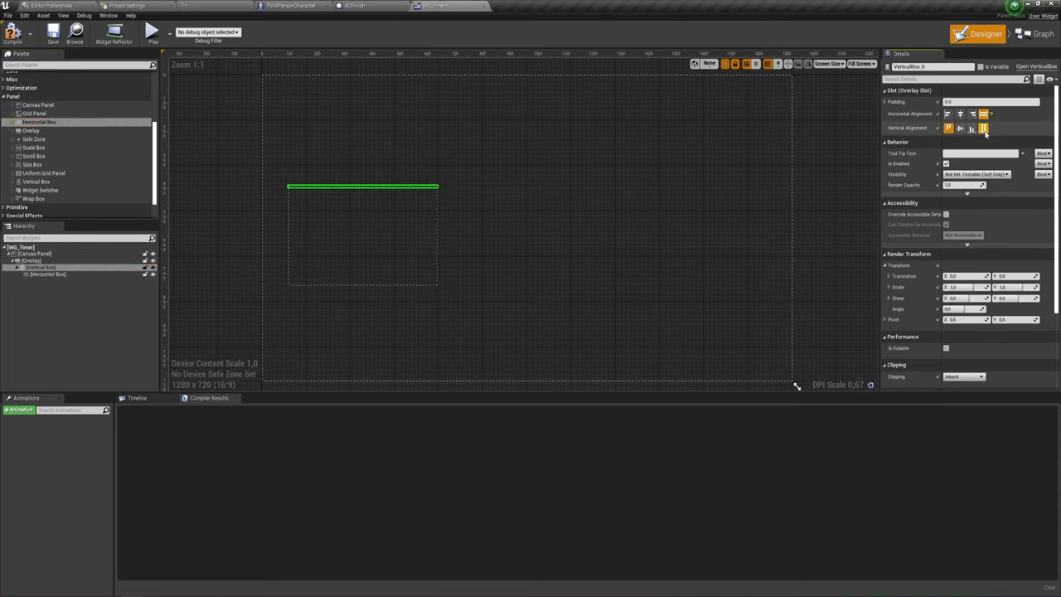
pyautogui.click(983, 127)
pyautogui.click(50, 275)
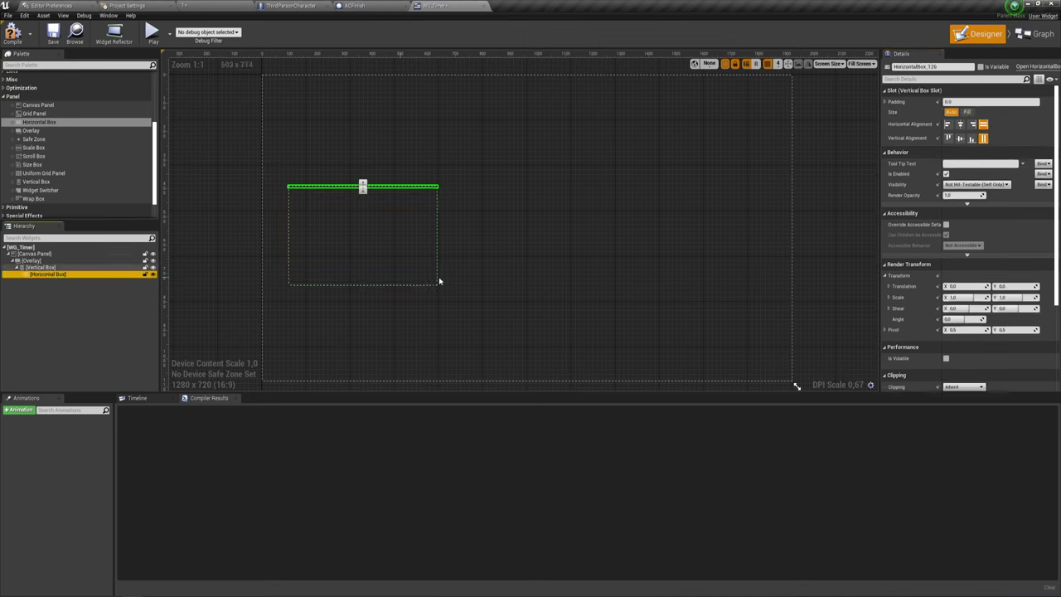
pyautogui.click(967, 112)
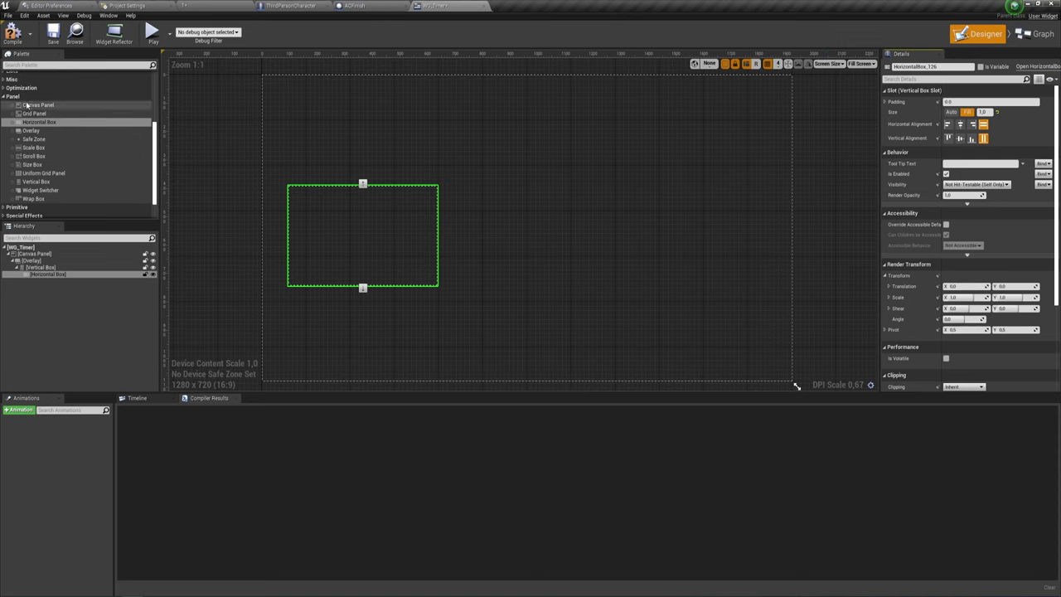
# - Add a Text Block to the Vertical Box
pyautogui.scroll(3, 26, 104)
pyautogui.scroll(2, 26, 103)
pyautogui.moveTo(27, 141); pyautogui.dragTo(43, 273)
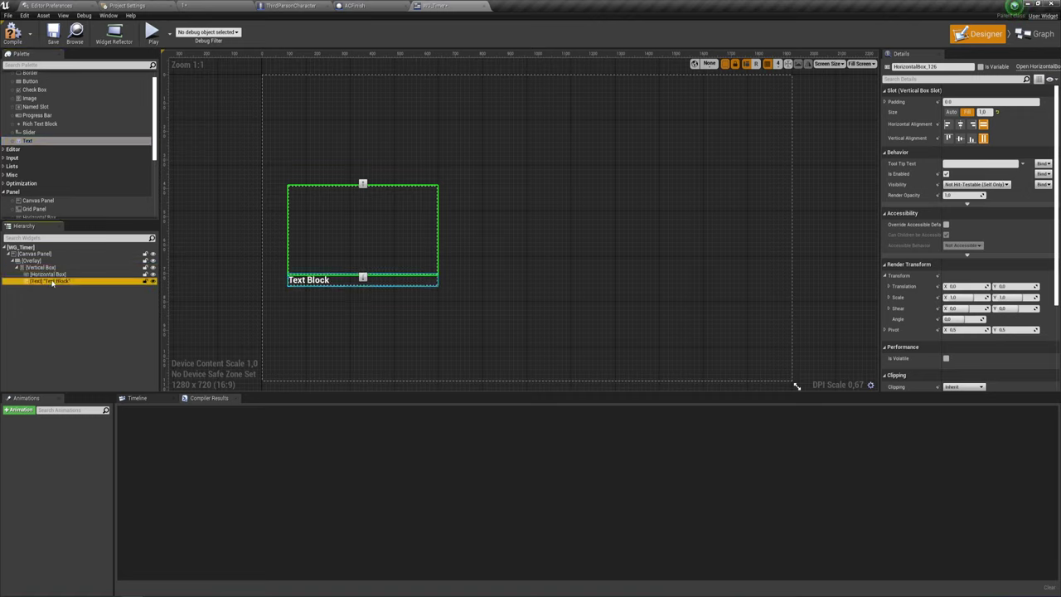
pyautogui.moveTo(43, 274); pyautogui.dragTo(55, 274)
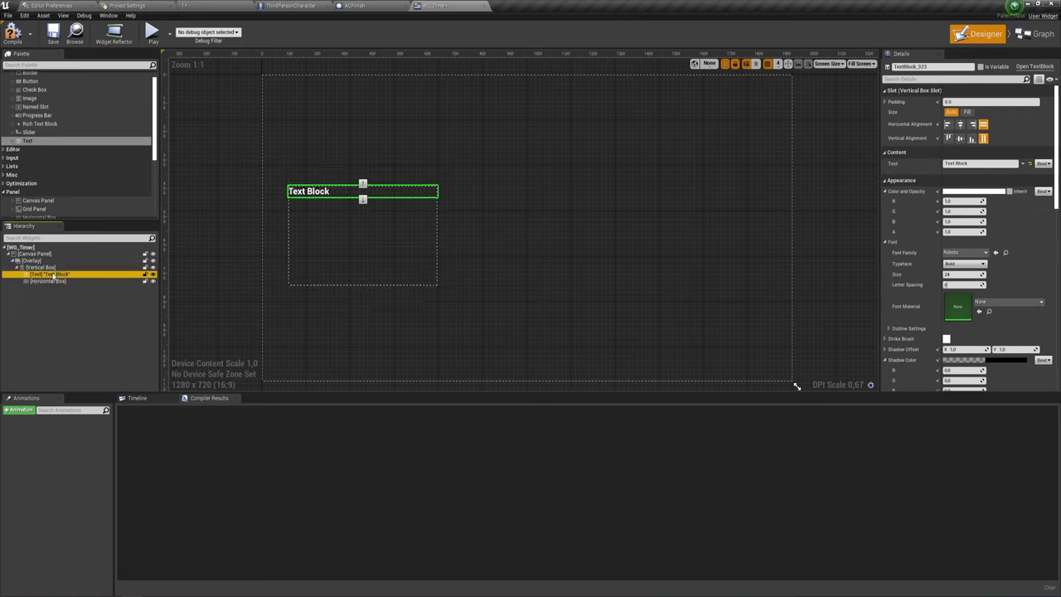
# - Change the heading text to 'Нужно найти 3 ветки для постройки шалаша'
pyautogui.click(987, 164)
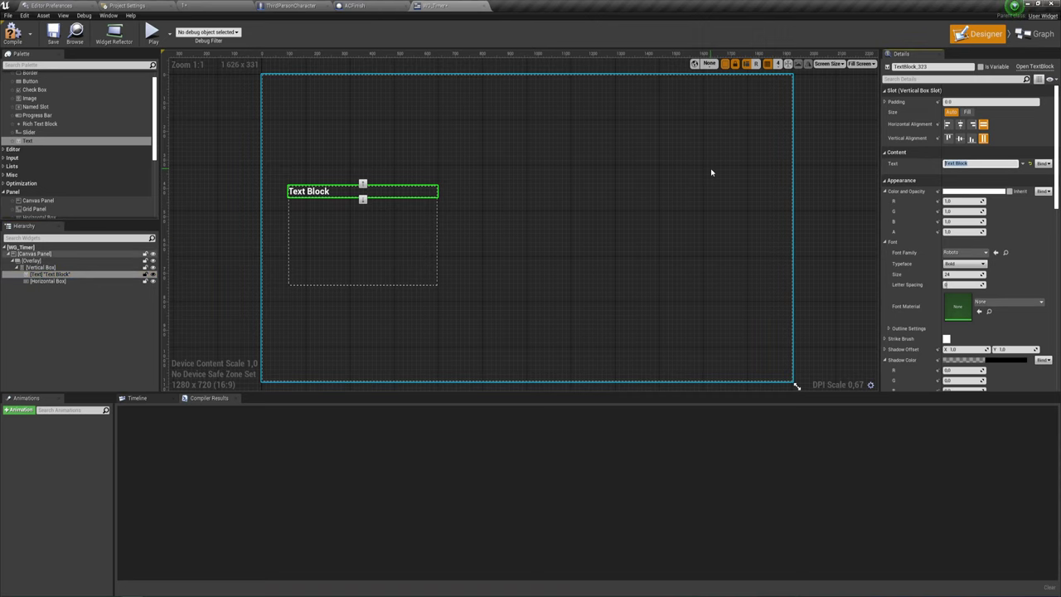
pyautogui.write('T')
pyautogui.write('тройки шалаша')
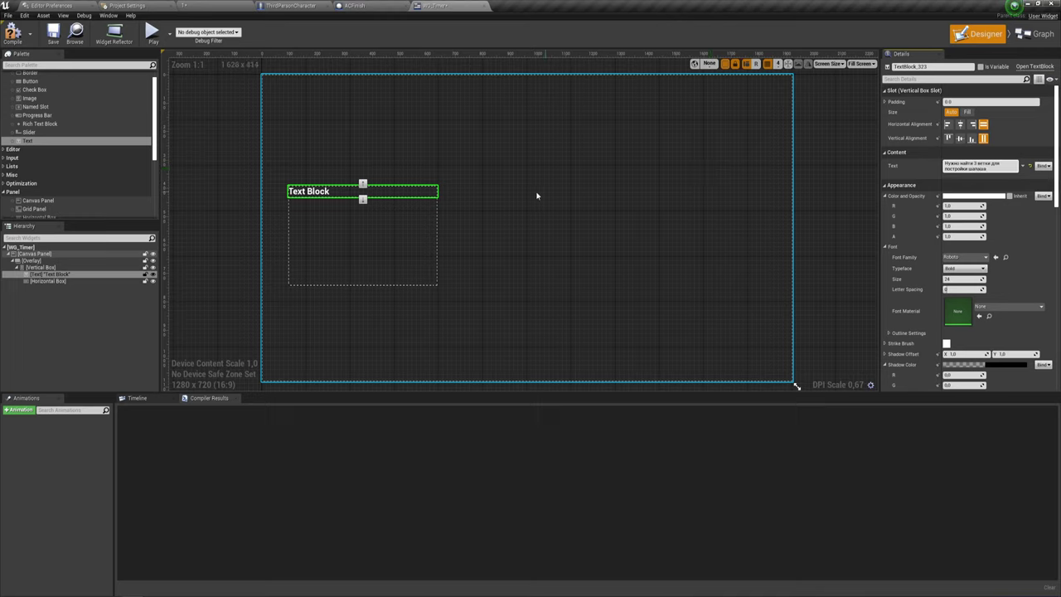
pyautogui.click(485, 218)
# - Set the heading's justification to Center and enable Auto Wrap Text
pyautogui.scroll(-2, 966, 312)
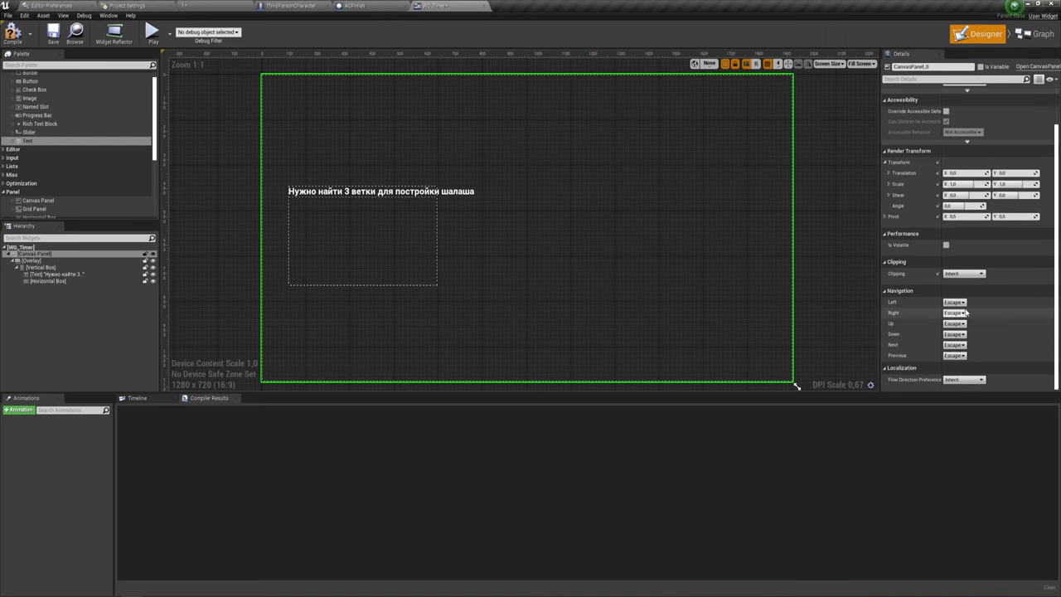
pyautogui.click(344, 194)
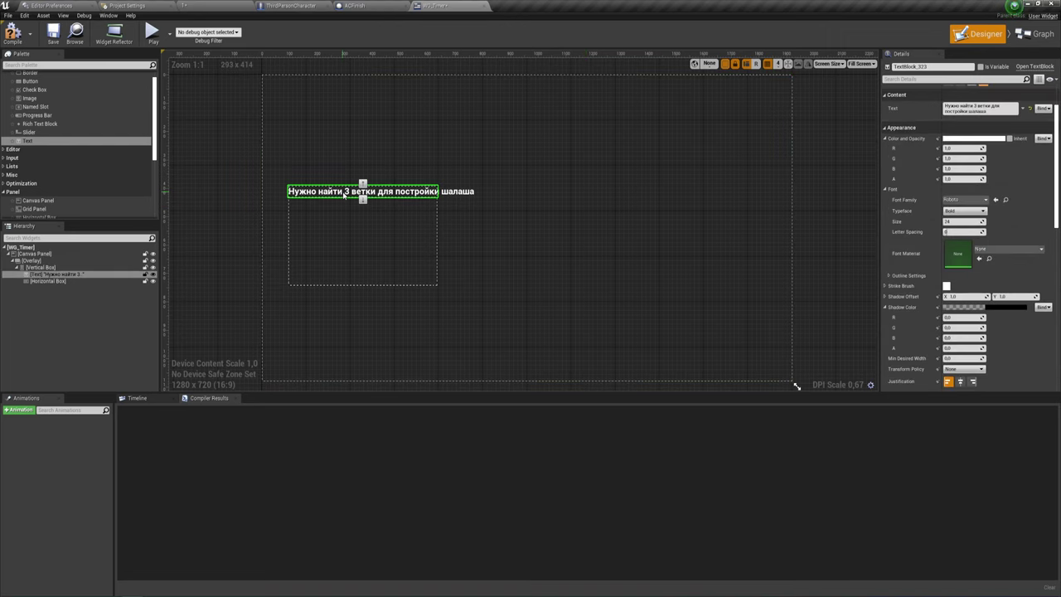
pyautogui.scroll(-2, 941, 349)
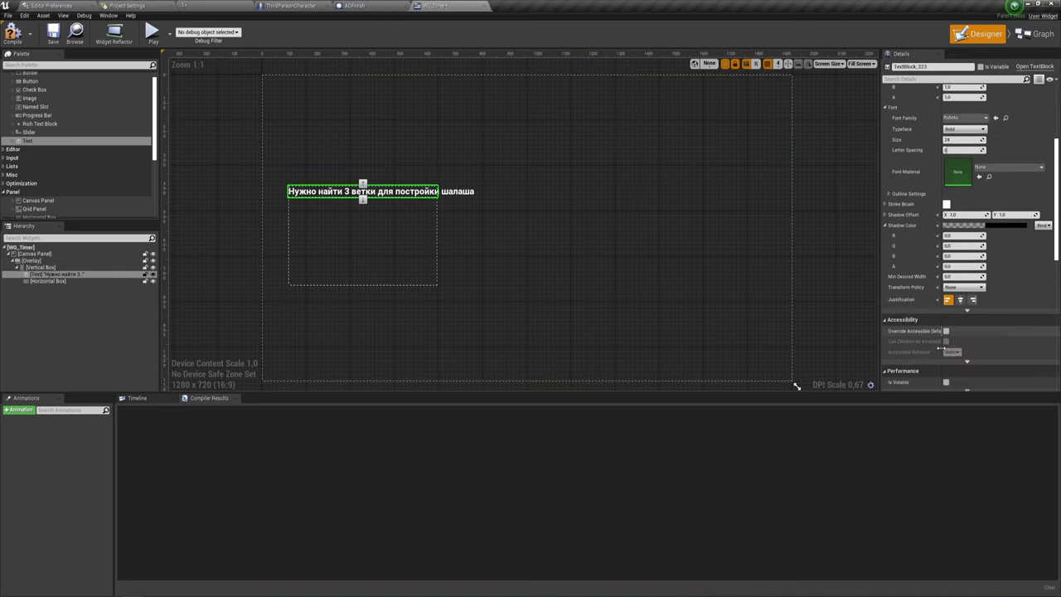
pyautogui.scroll(-1, 941, 349)
pyautogui.click(960, 286)
pyautogui.scroll(-2, 948, 328)
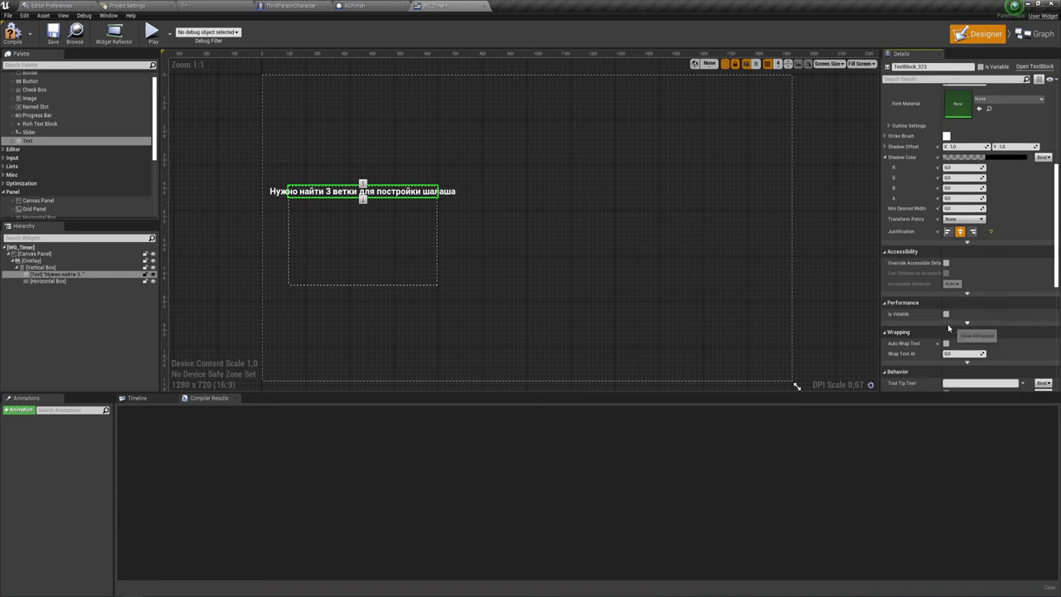
pyautogui.click(946, 343)
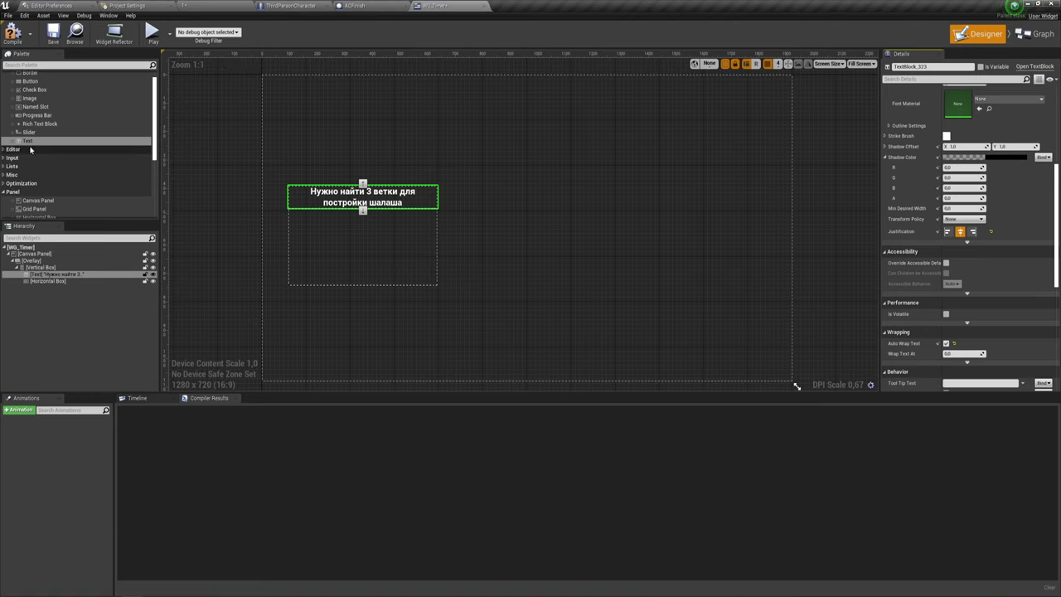
pyautogui.click(49, 282)
# - Add Text Blocks to the Horizontal Box until four sit side by side
pyautogui.moveTo(27, 141); pyautogui.dragTo(321, 268)
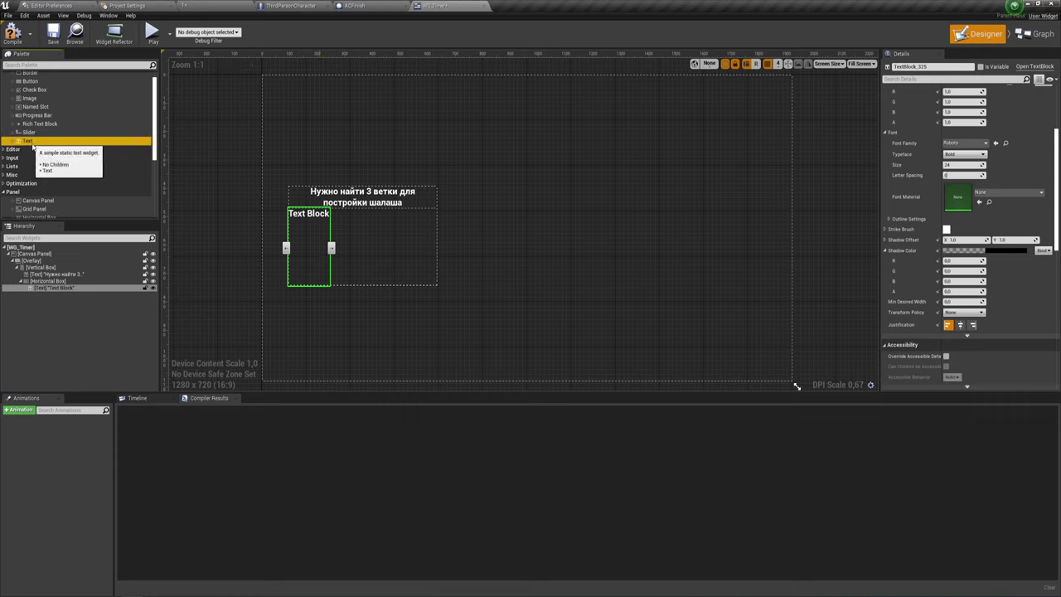
pyautogui.moveTo(34, 146); pyautogui.dragTo(381, 246)
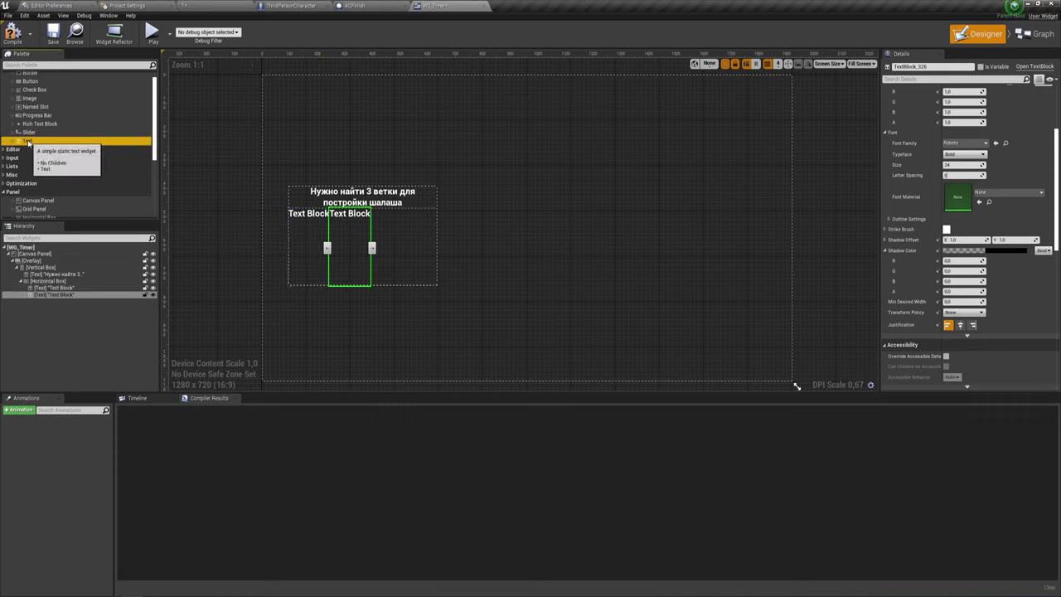
pyautogui.moveTo(29, 142); pyautogui.dragTo(403, 249)
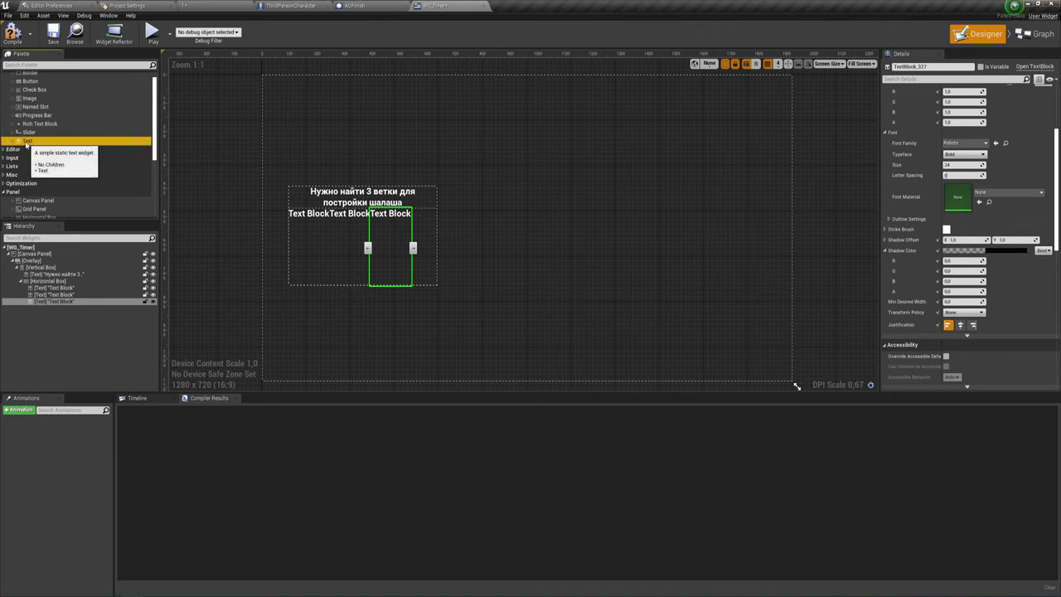
pyautogui.moveTo(27, 145); pyautogui.dragTo(431, 233)
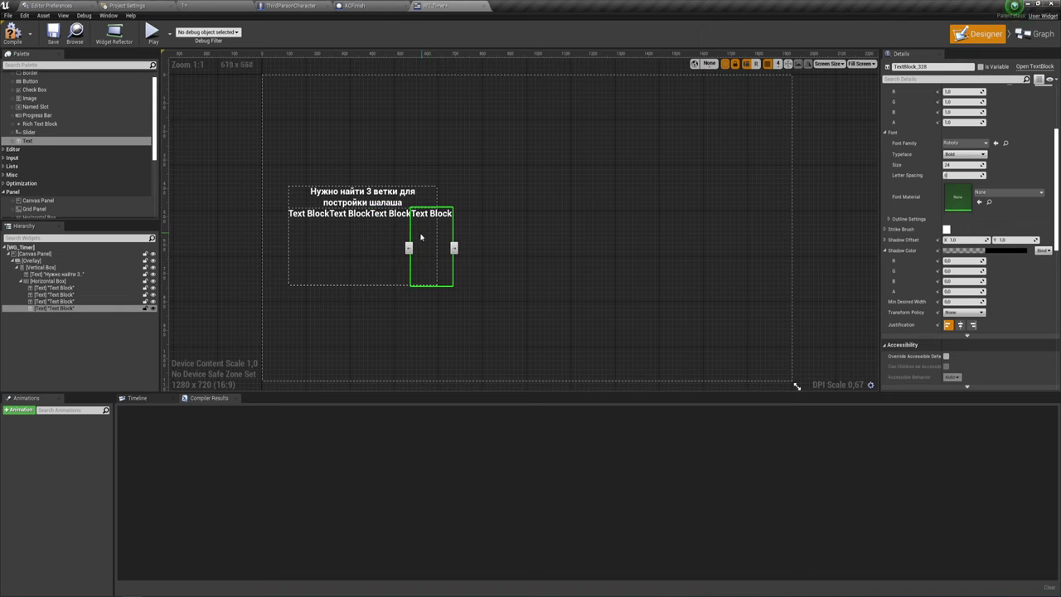
pyautogui.click(322, 233)
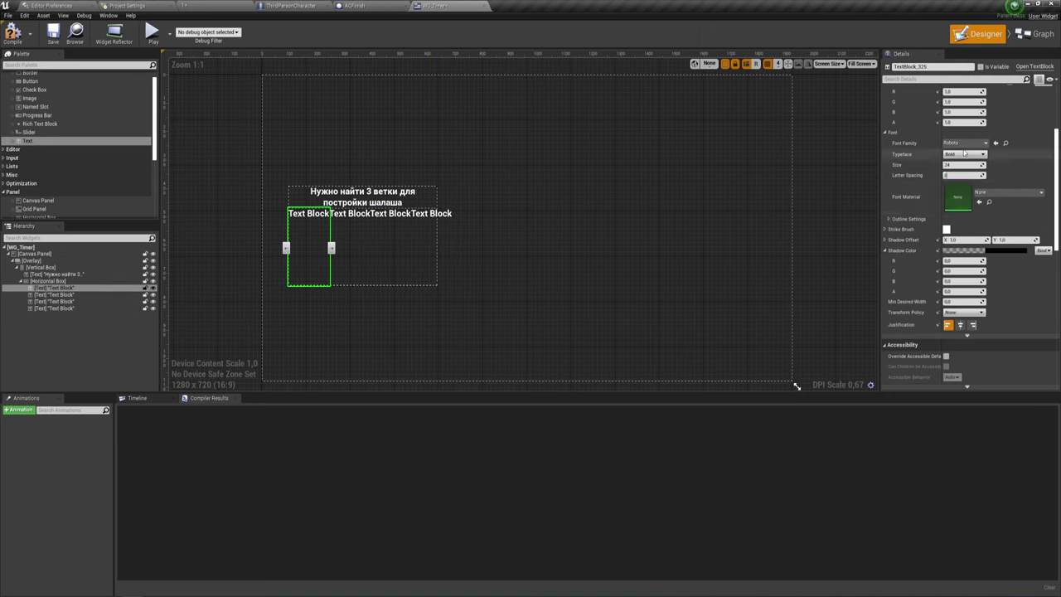
pyautogui.scroll(5, 964, 153)
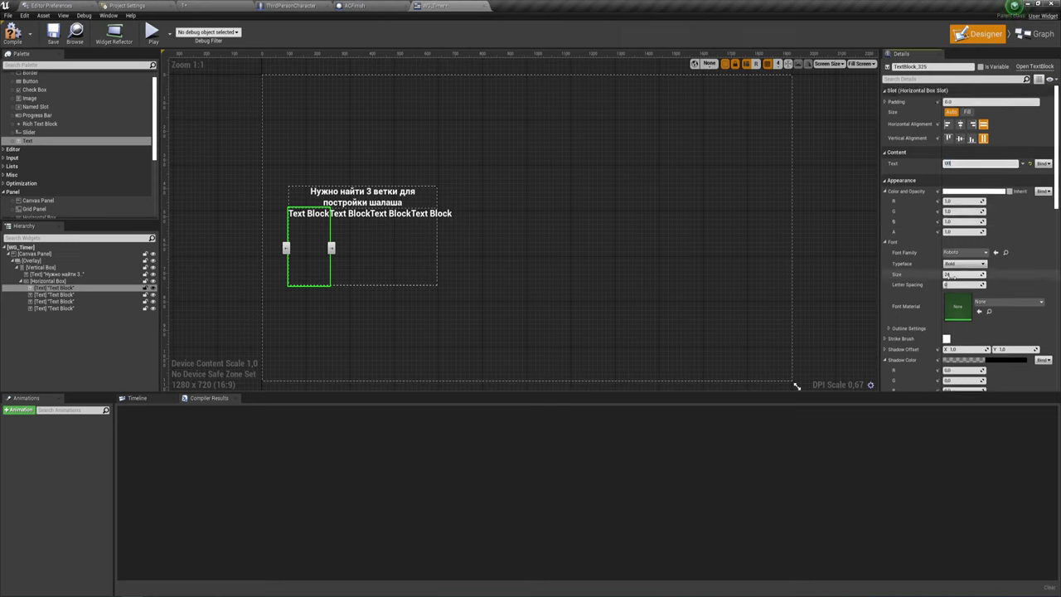
# - Give the first 00 font size 50 and turn the second block into a colon
pyautogui.click(953, 275)
pyautogui.write('50')
pyautogui.press('Return')
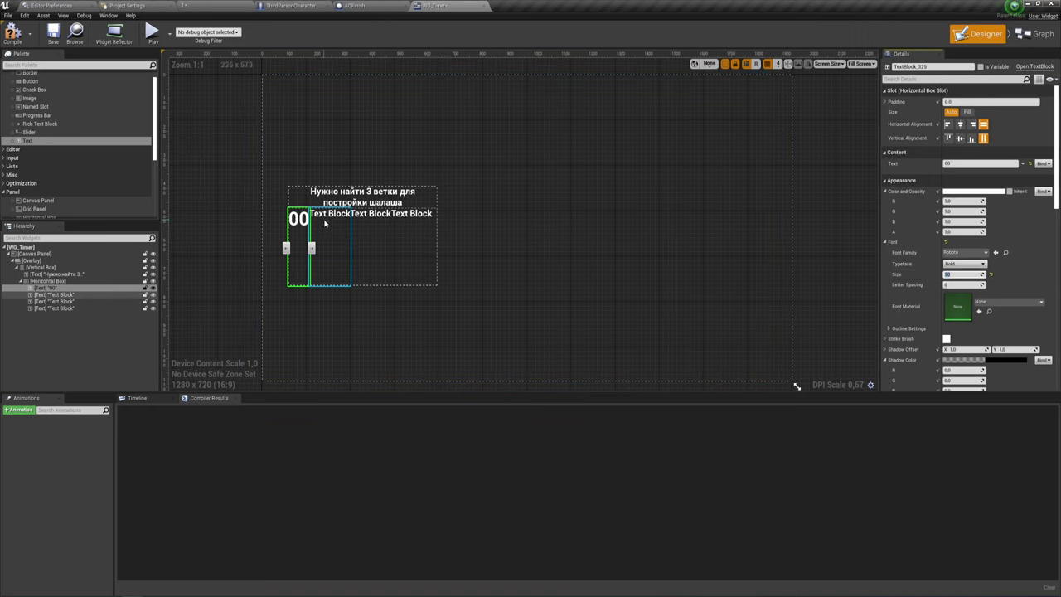
pyautogui.click(325, 223)
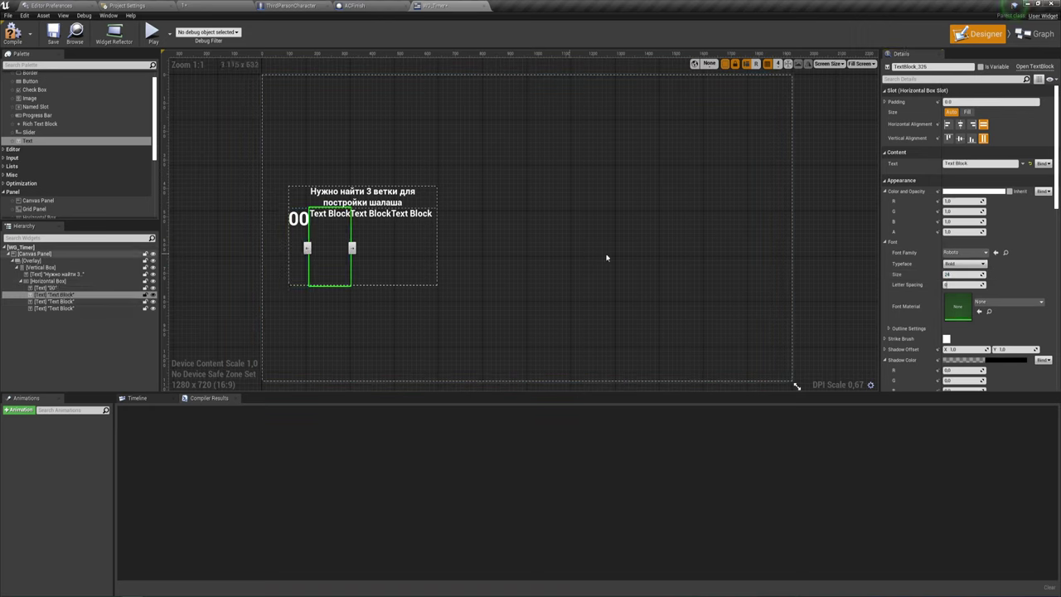
pyautogui.click(946, 163)
pyautogui.write('00')
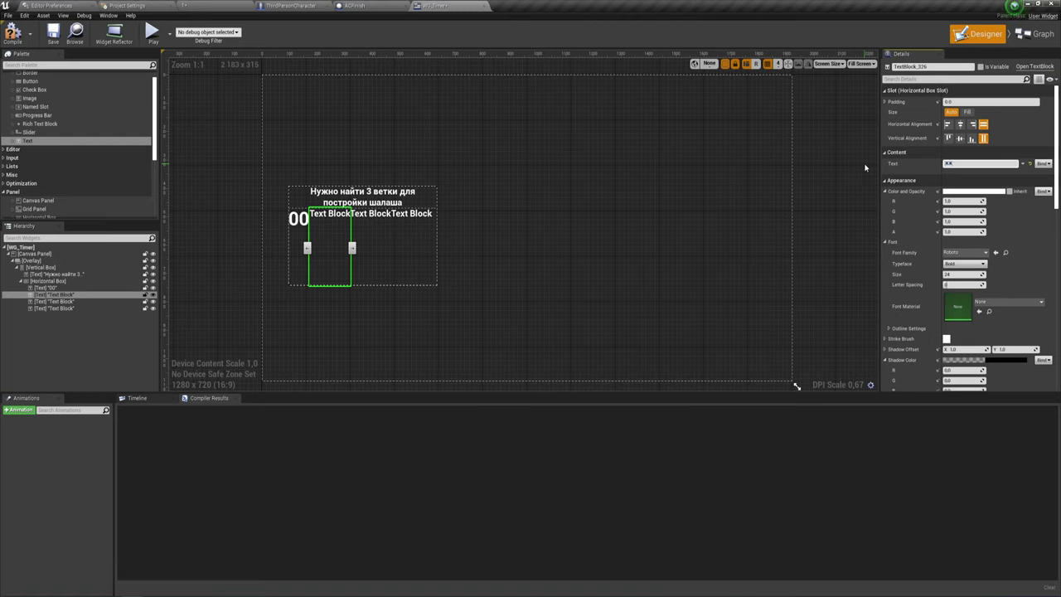
pyautogui.write(':')
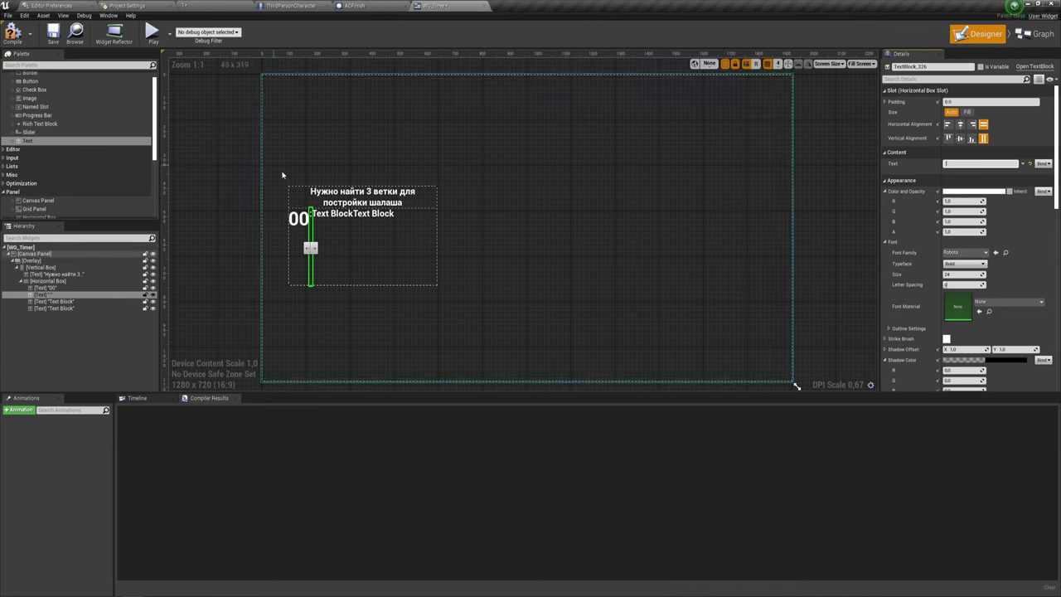
# - Set the third block to 00 and the fourth block to a colon
pyautogui.click(331, 214)
pyautogui.click(962, 163)
pyautogui.write('00')
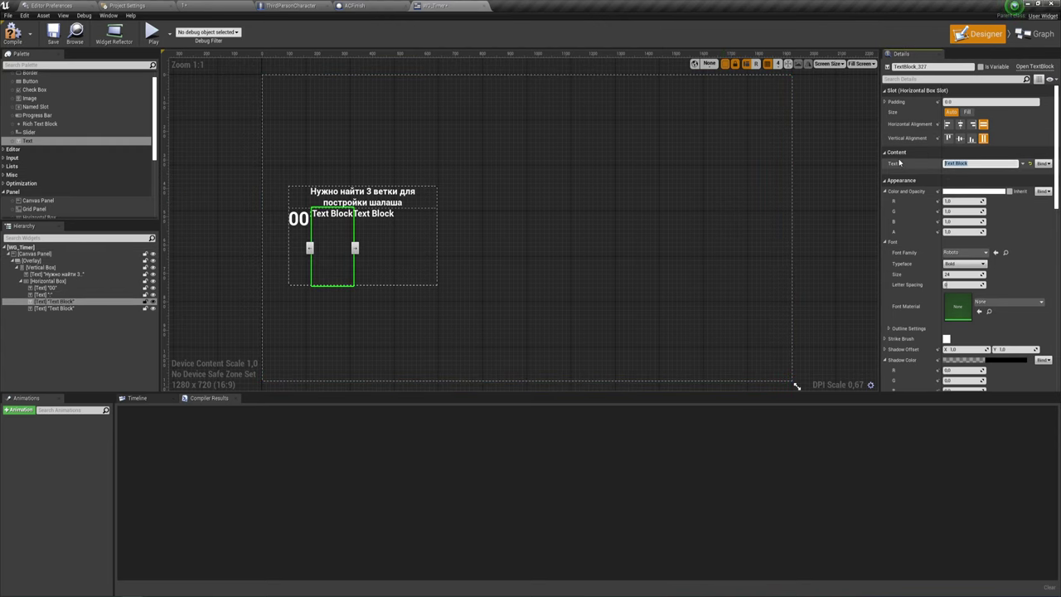
pyautogui.click(362, 221)
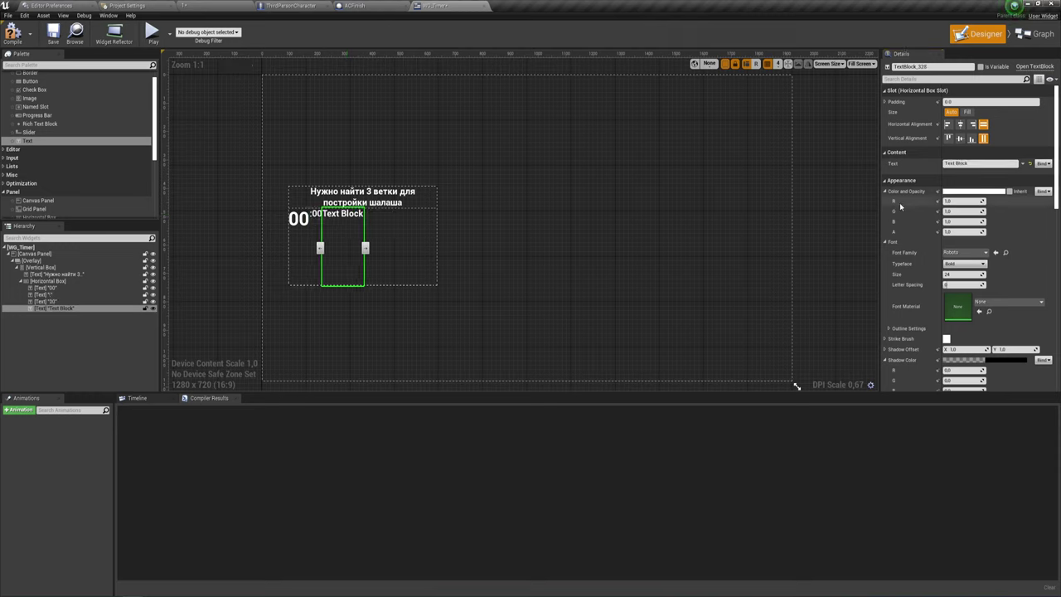
pyautogui.click(966, 163)
pyautogui.hotkey('ctrl', 'a')
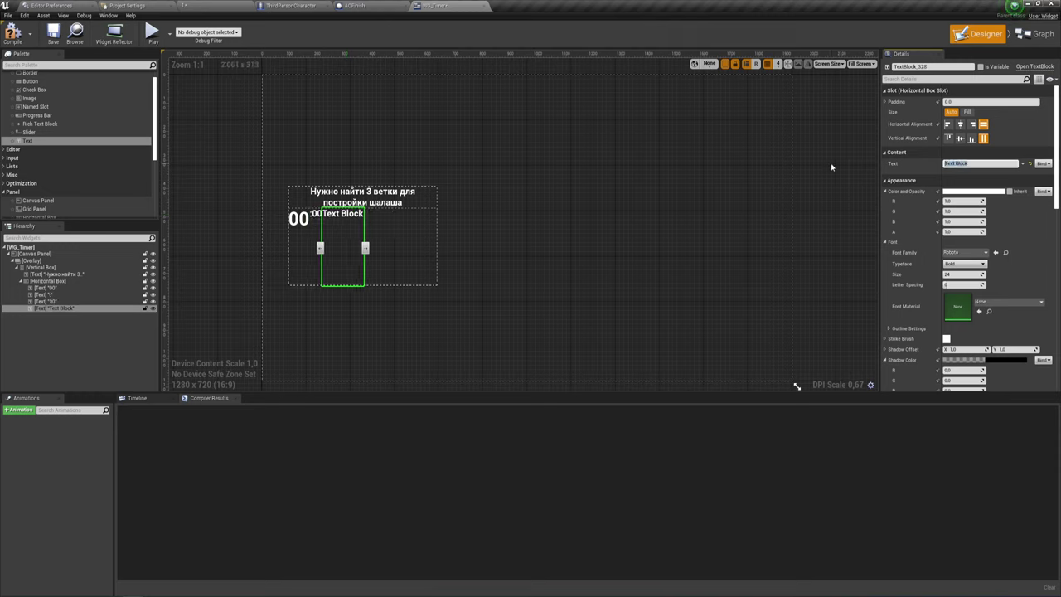
pyautogui.press('BackSpace')
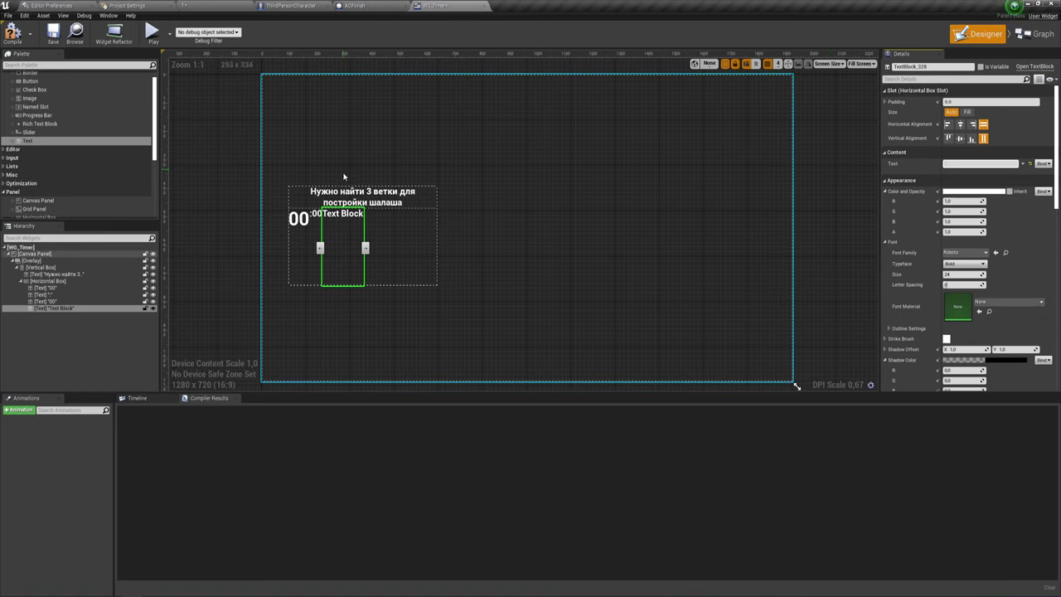
pyautogui.click(390, 247)
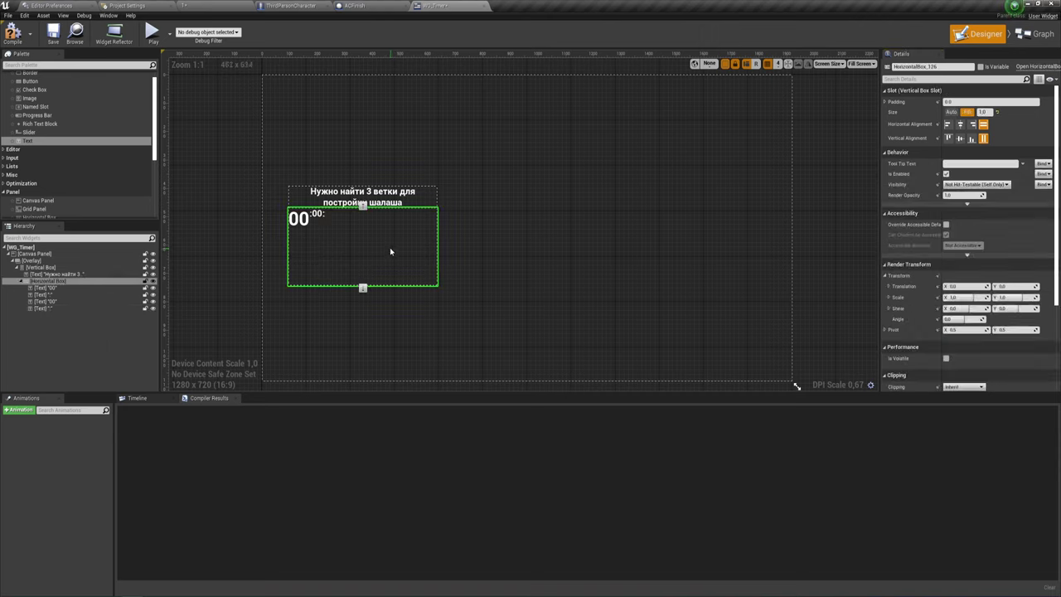
# - Set font size 50 on all the timer row's text blocks
pyautogui.click(299, 220)
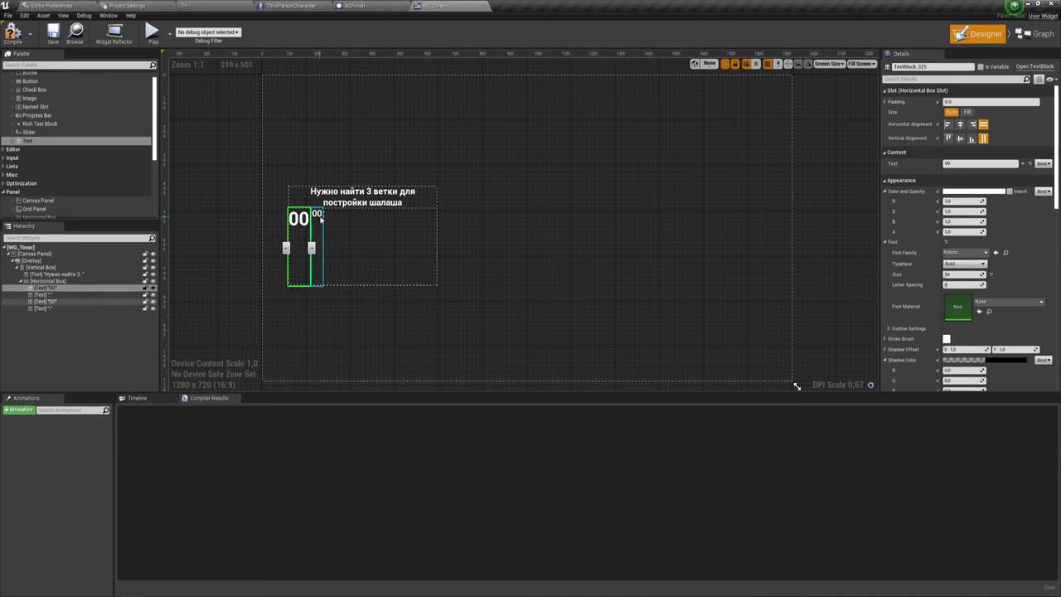
pyautogui.click(319, 219)
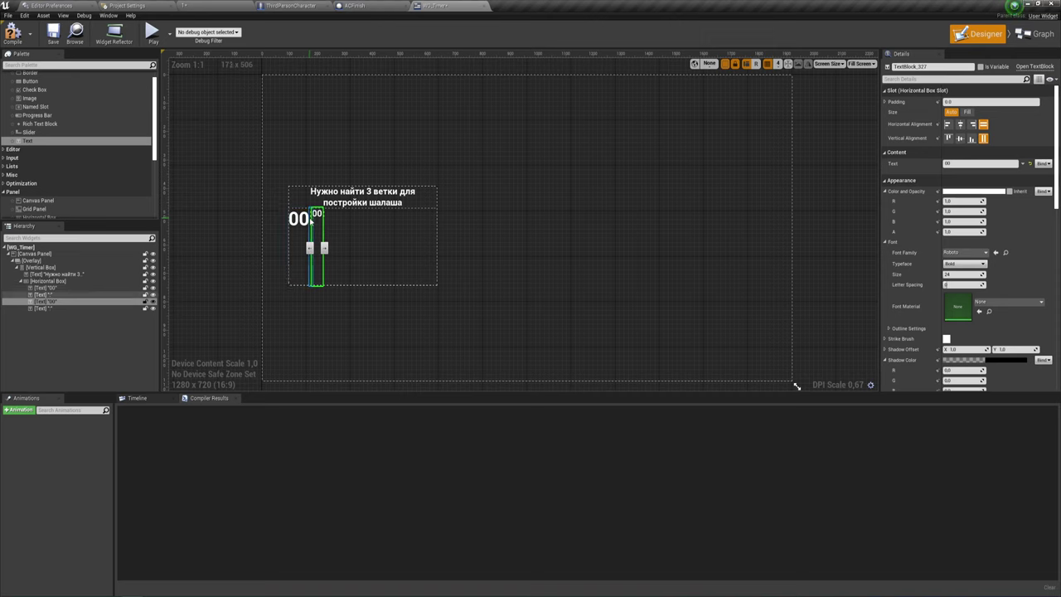
pyautogui.keyDown('ctrl'); pyautogui.click(323, 218); pyautogui.keyUp('ctrl')
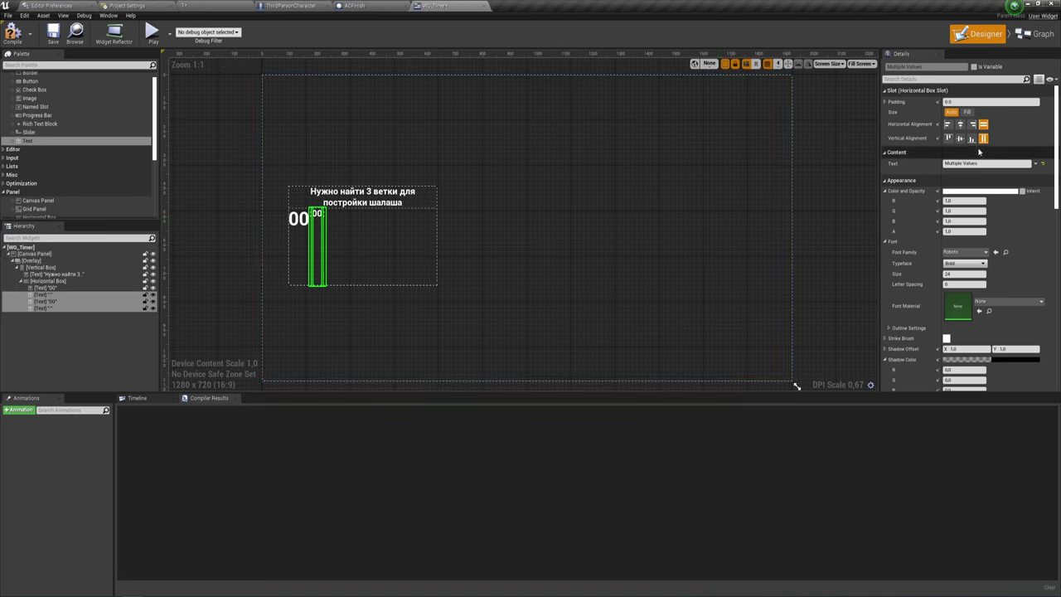
pyautogui.click(960, 275)
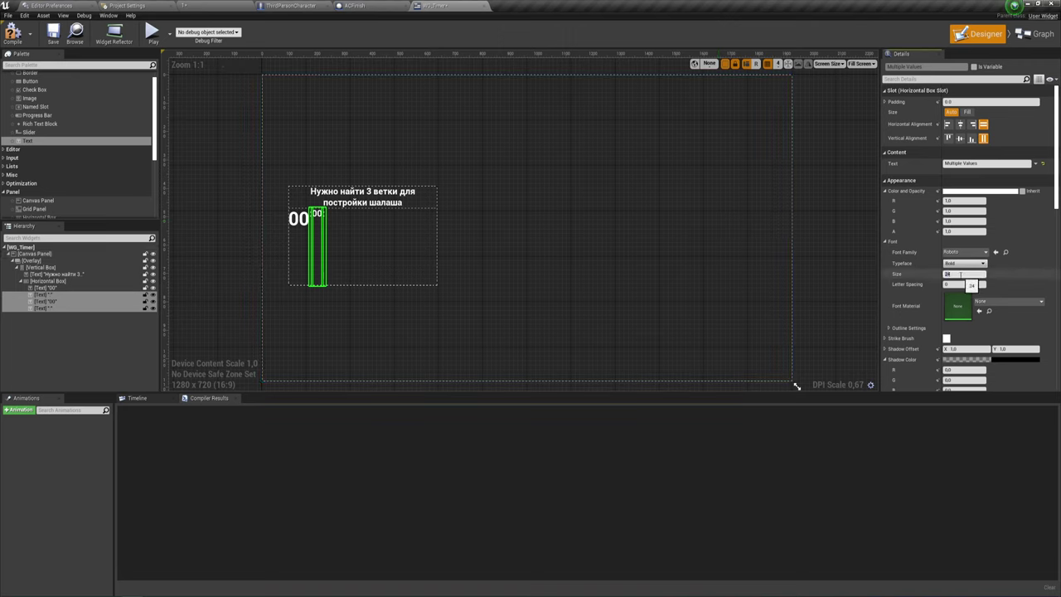
pyautogui.write('50')
pyautogui.press('Return')
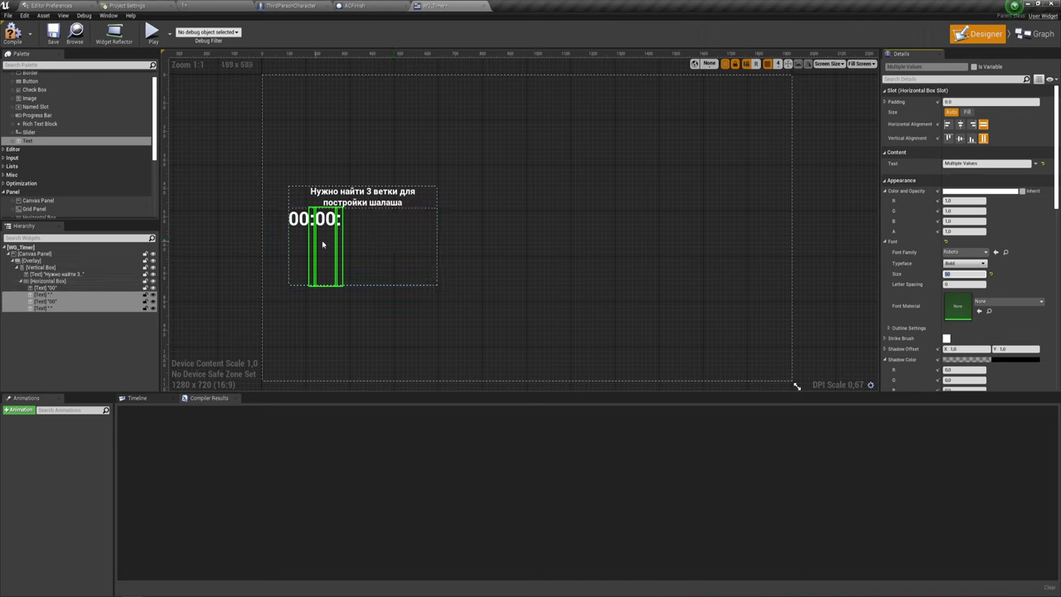
# - Add a fifth Text Block reading 00, sized to match the others
pyautogui.moveTo(50, 141); pyautogui.dragTo(373, 246)
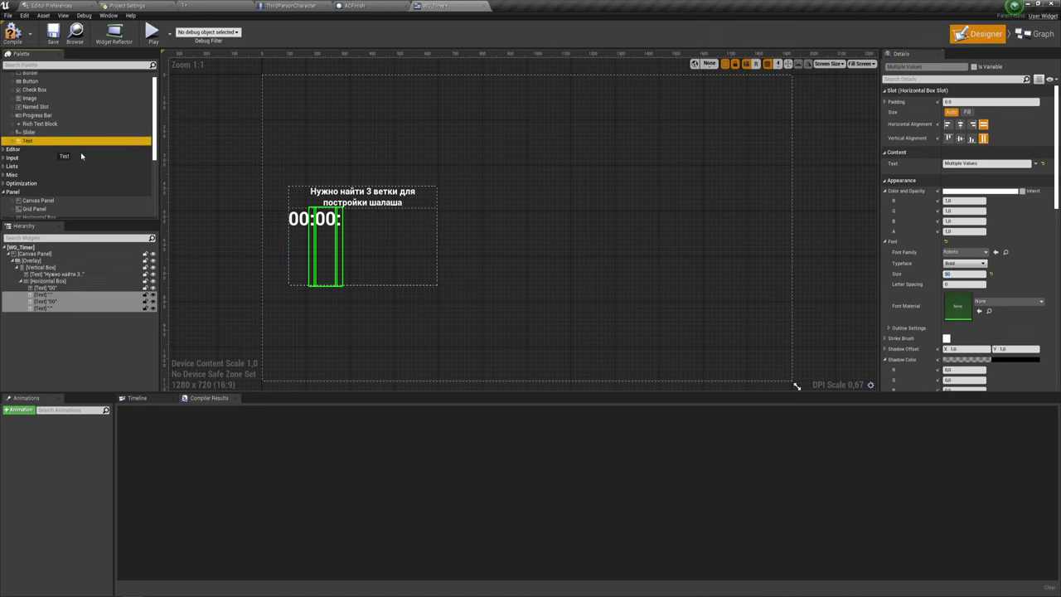
pyautogui.click(978, 163)
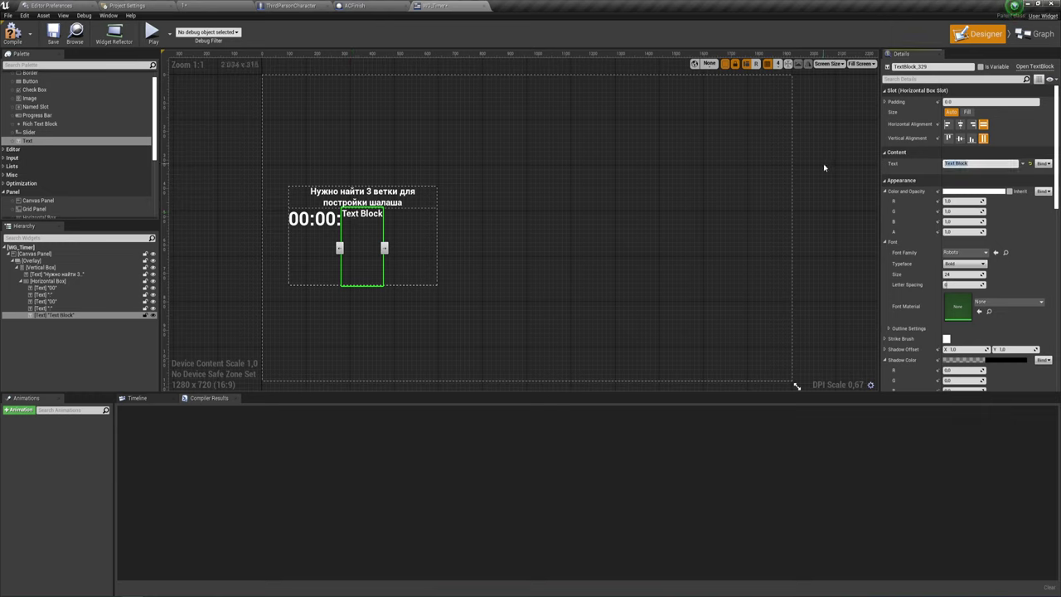
pyautogui.write('00')
pyautogui.press('Return')
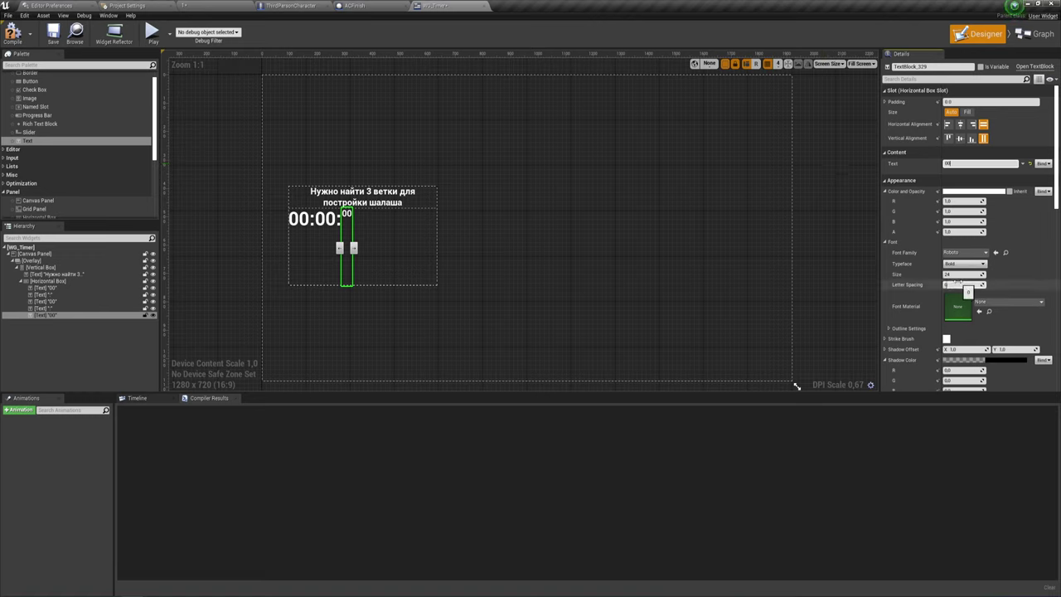
pyautogui.click(958, 274)
pyautogui.write('8')
pyautogui.press('Return')
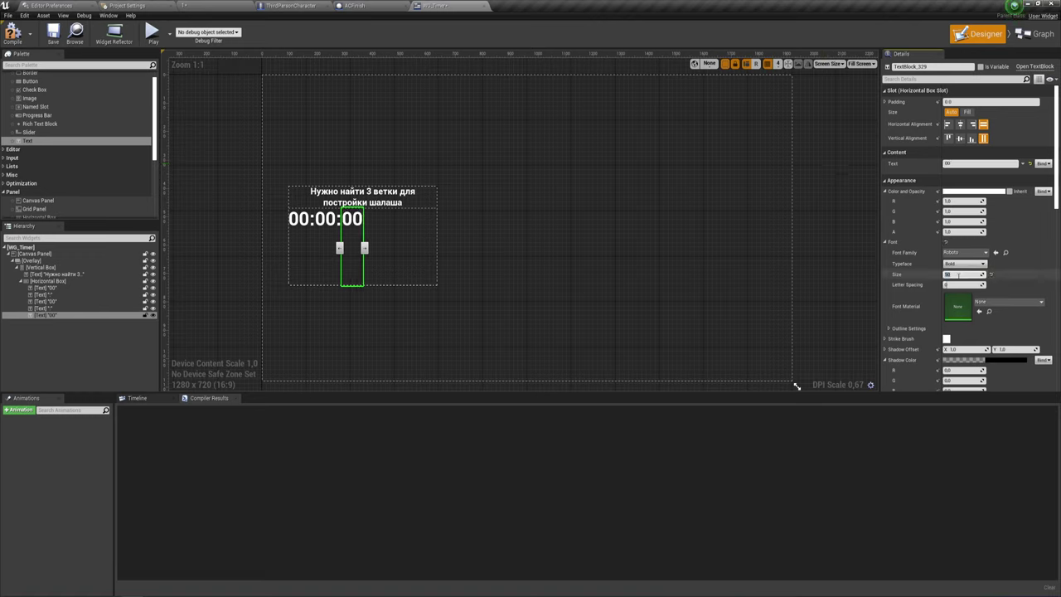
# - Set the slot Size of each 00 and colon text to Fill
pyautogui.click(967, 112)
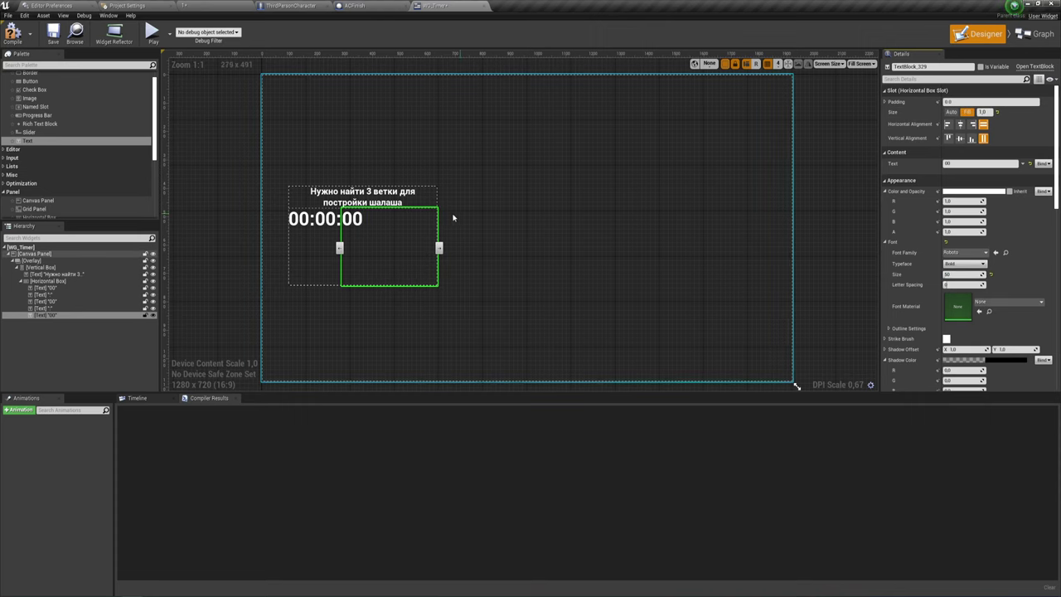
pyautogui.click(45, 301)
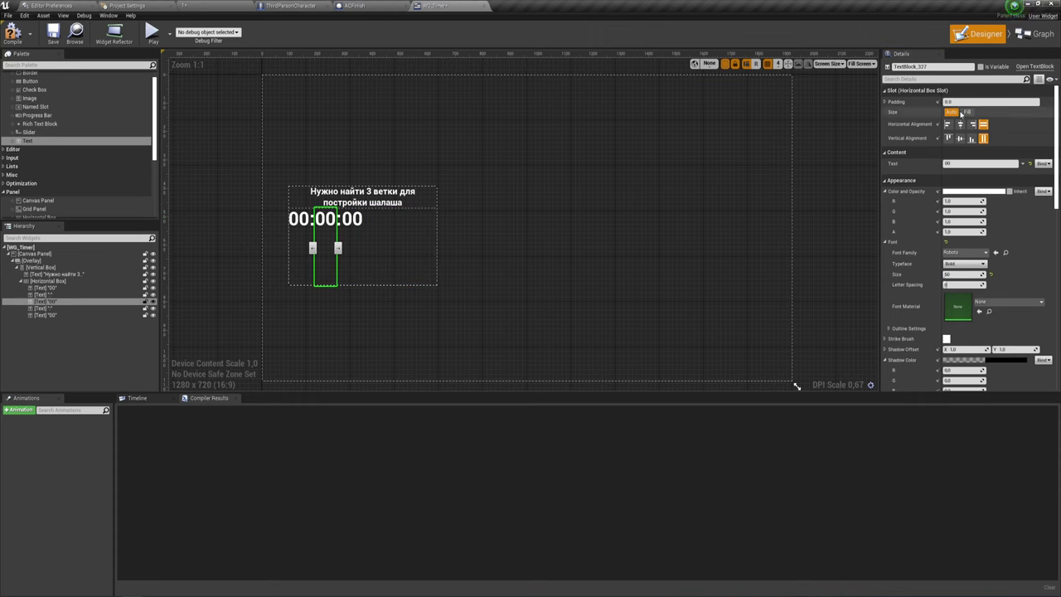
pyautogui.click(967, 112)
pyautogui.click(300, 221)
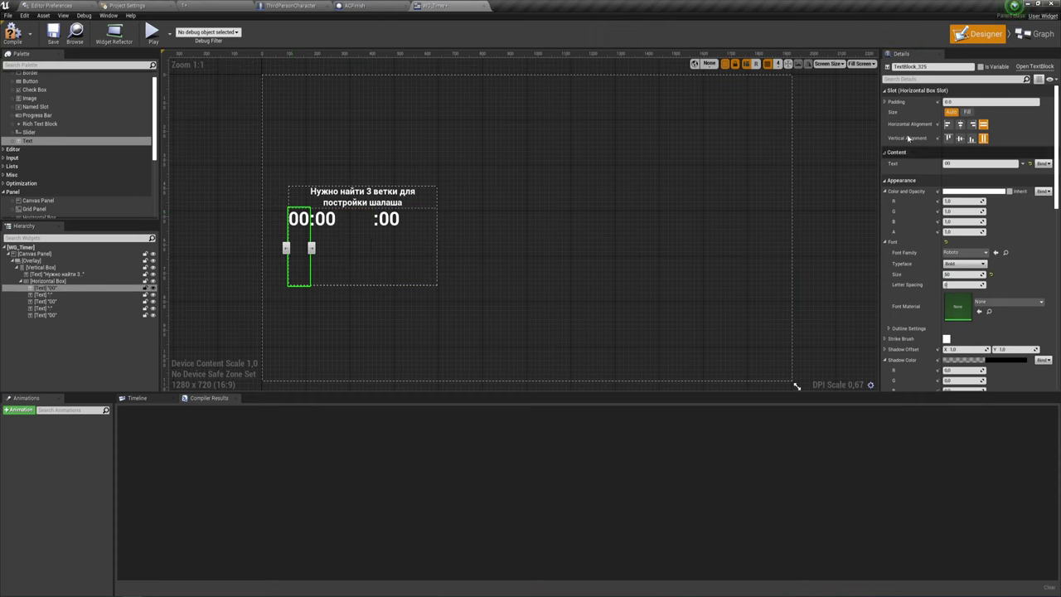
pyautogui.click(966, 111)
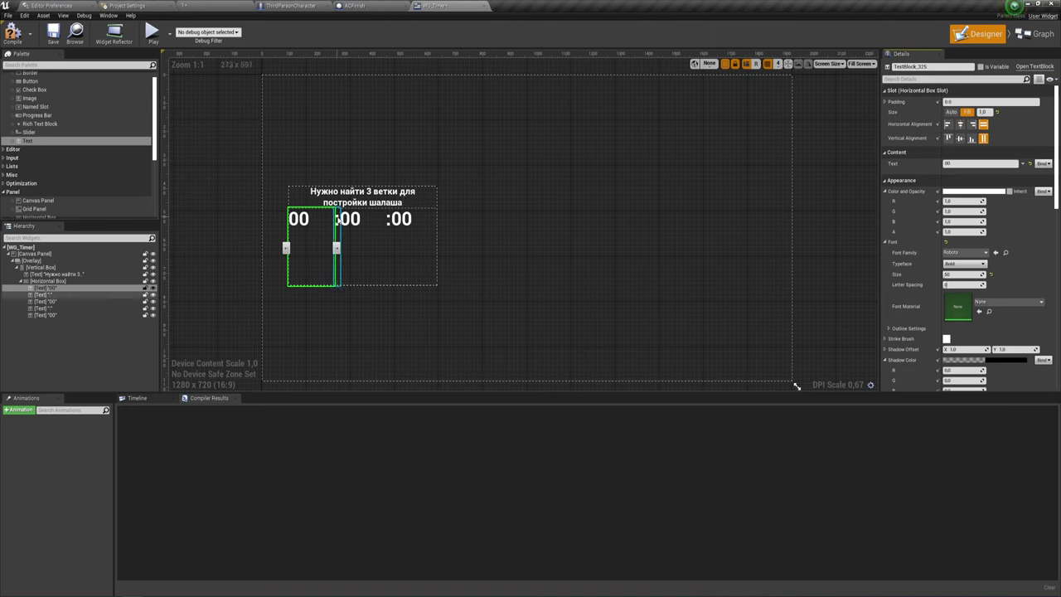
pyautogui.click(42, 294)
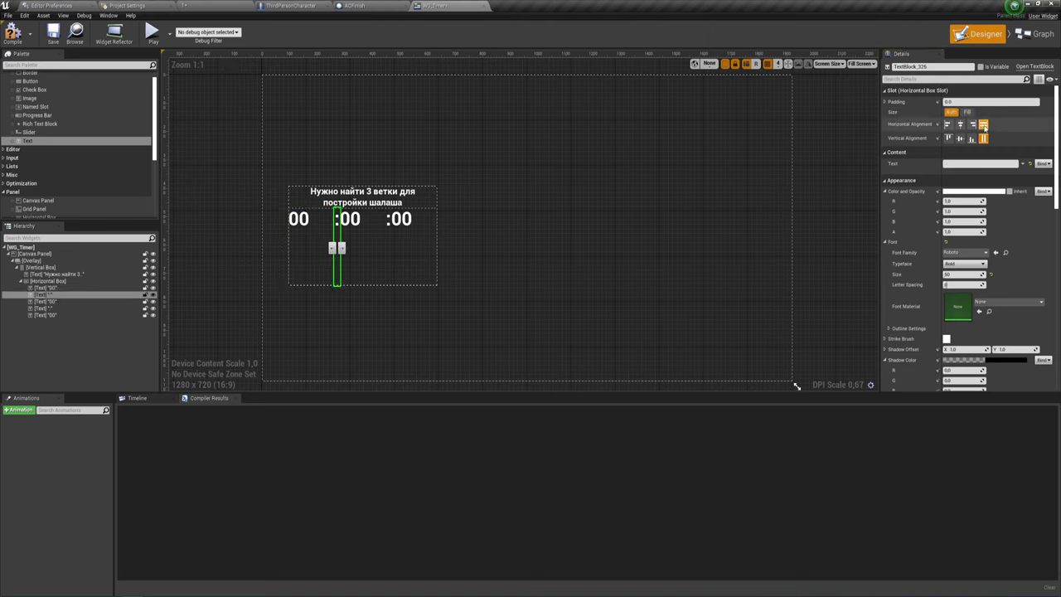
pyautogui.click(967, 112)
pyautogui.click(370, 219)
pyautogui.click(398, 220)
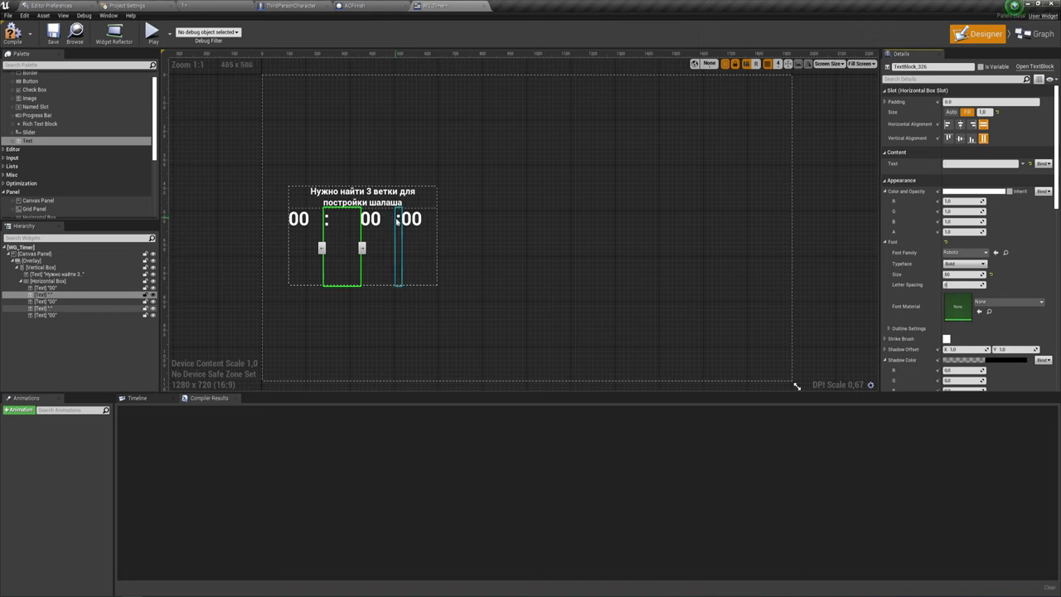
pyautogui.click(967, 112)
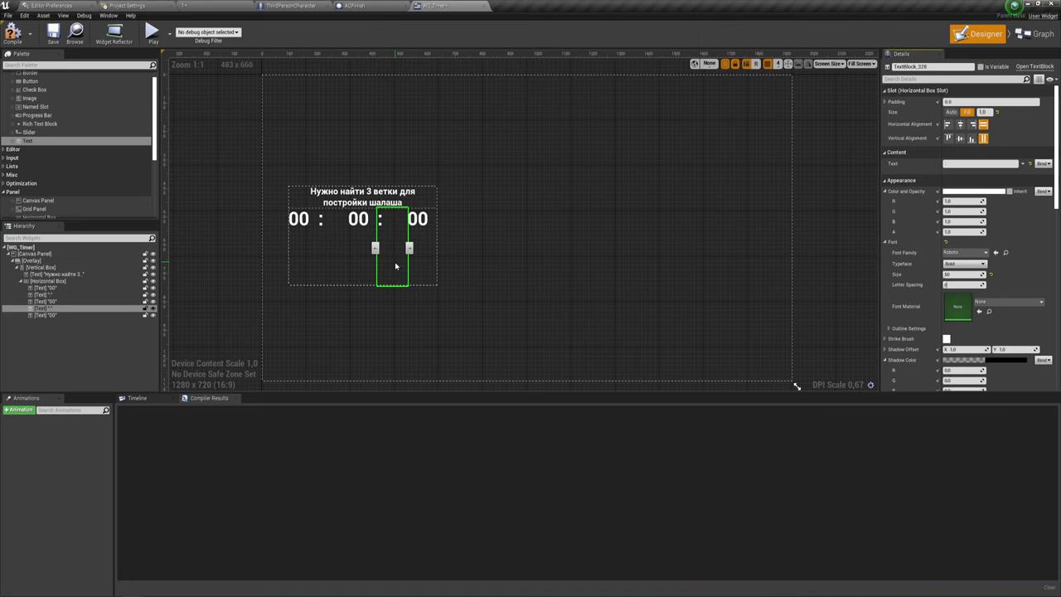
pyautogui.click(351, 307)
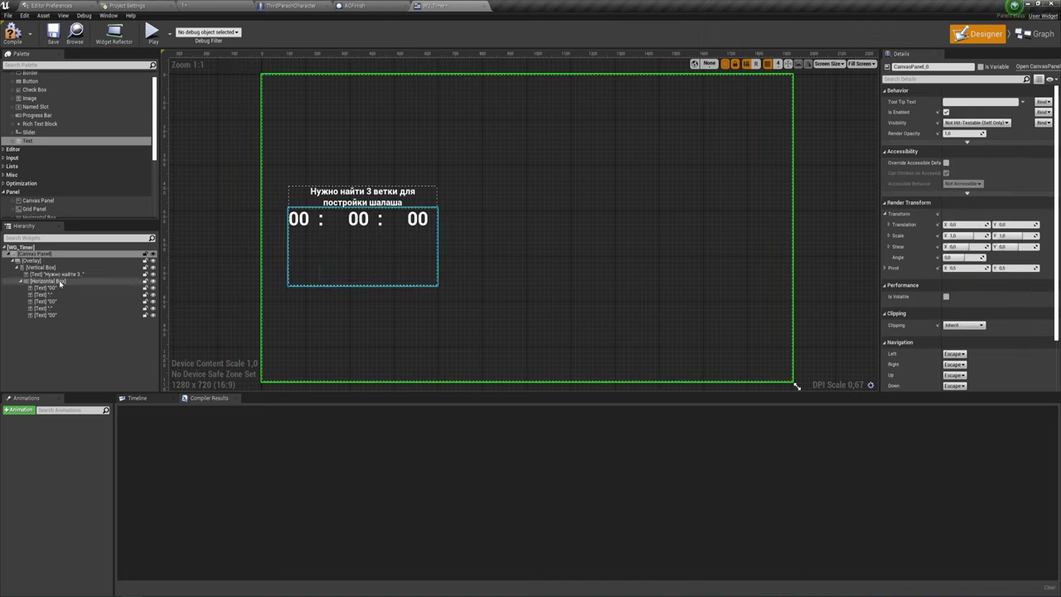
# - Make the Overlay a variable and resize it to roughly 320 × 207 around the text
pyautogui.click(31, 261)
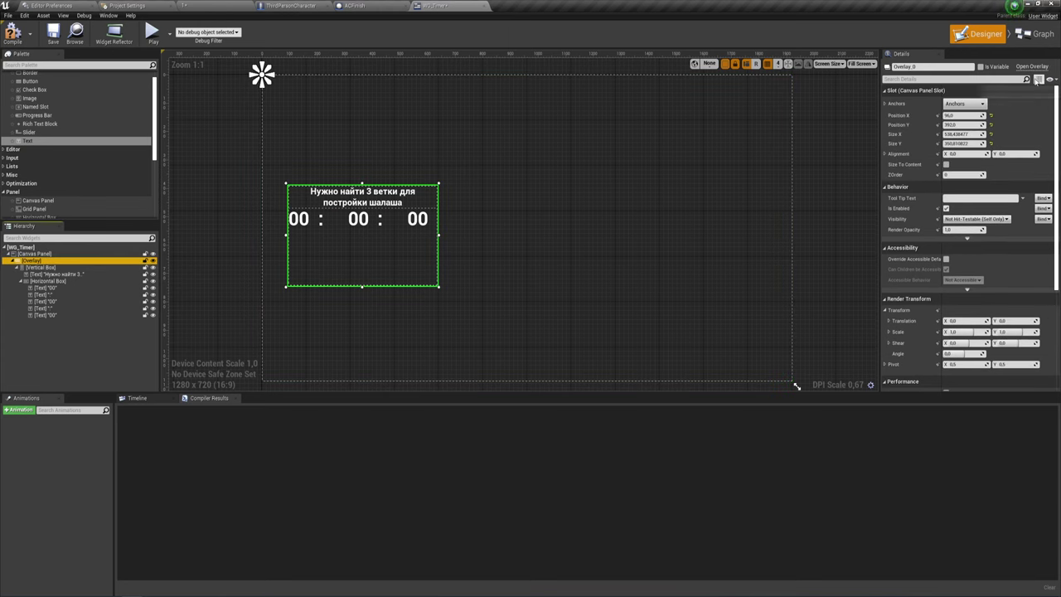
pyautogui.click(981, 66)
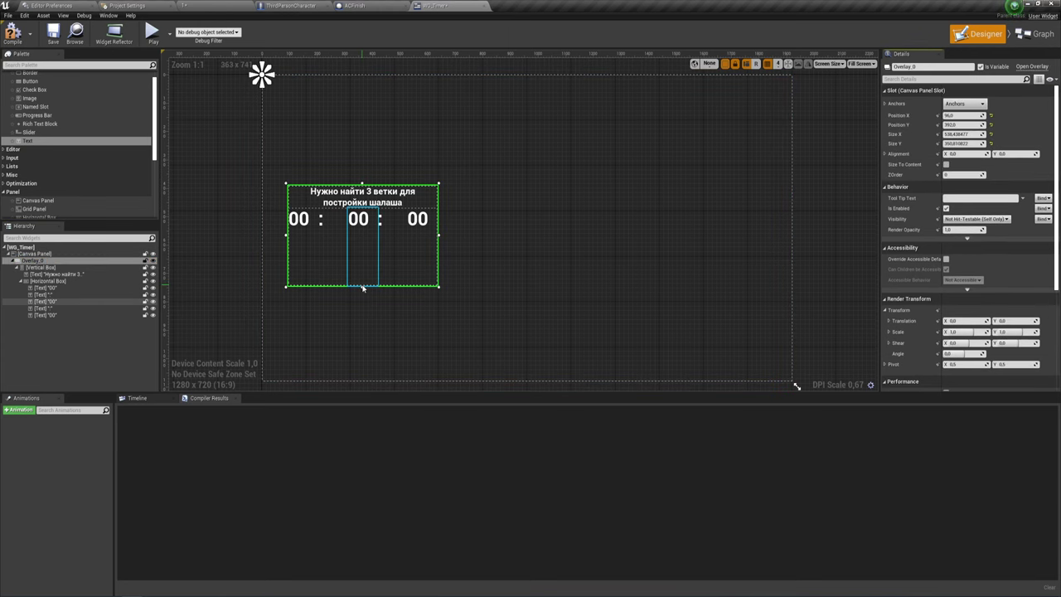
pyautogui.moveTo(362, 287); pyautogui.dragTo(362, 241)
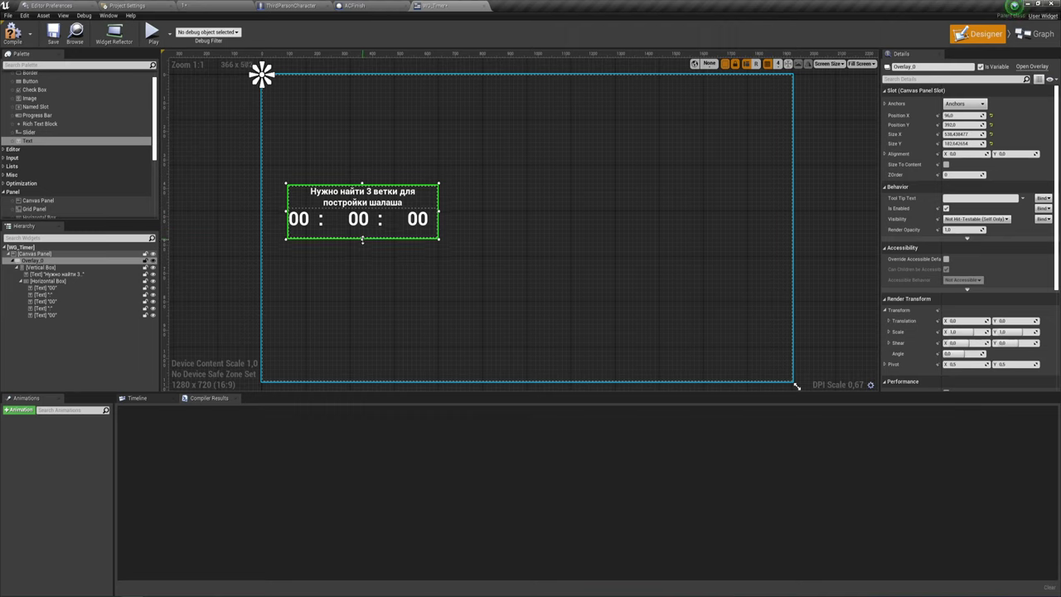
pyautogui.moveTo(440, 211); pyautogui.dragTo(378, 214)
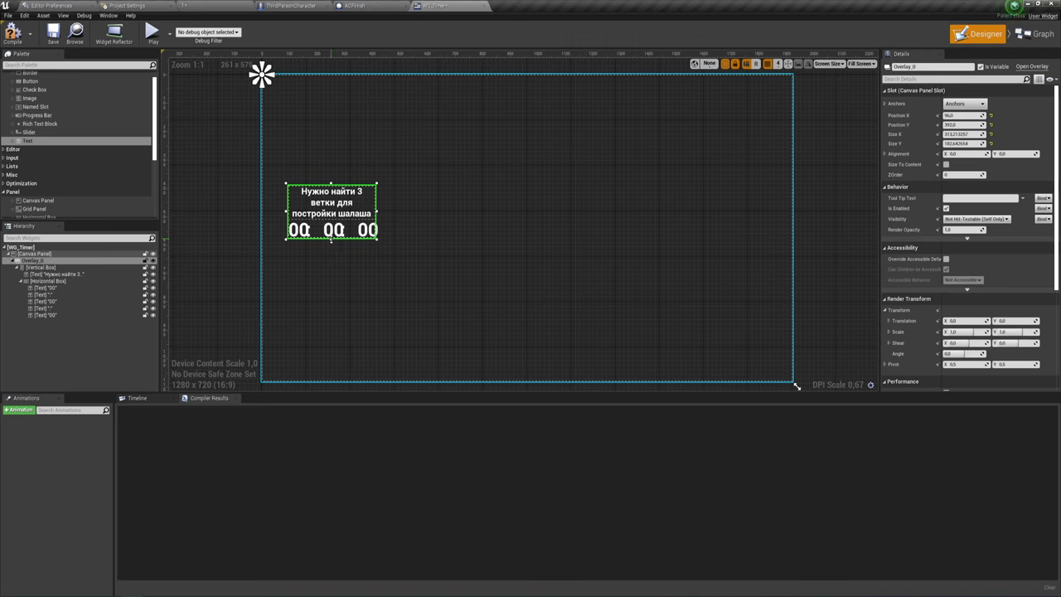
pyautogui.moveTo(331, 239); pyautogui.dragTo(331, 246)
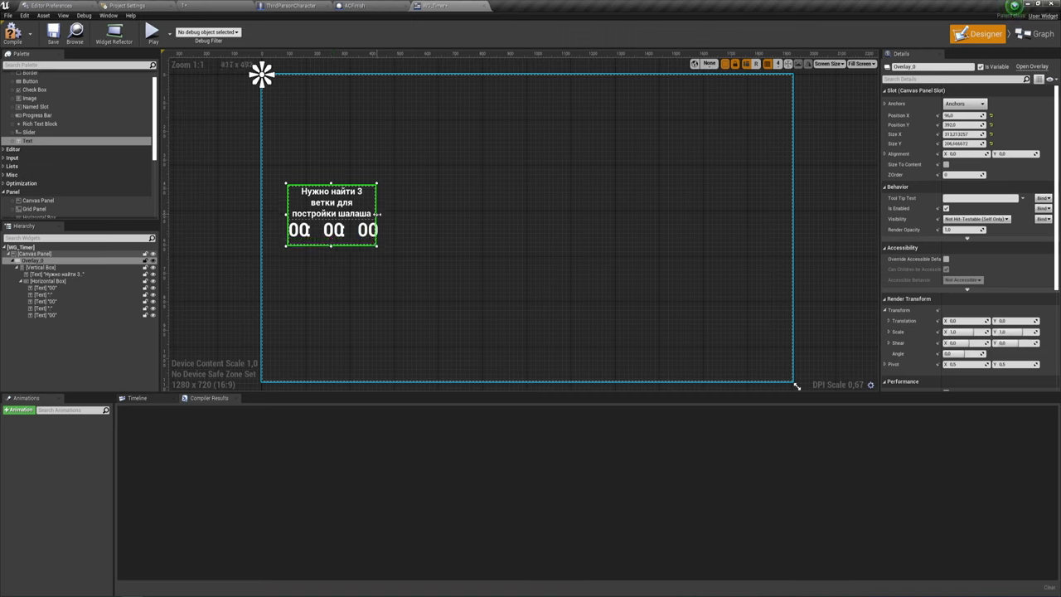
pyautogui.moveTo(378, 214); pyautogui.dragTo(380, 214)
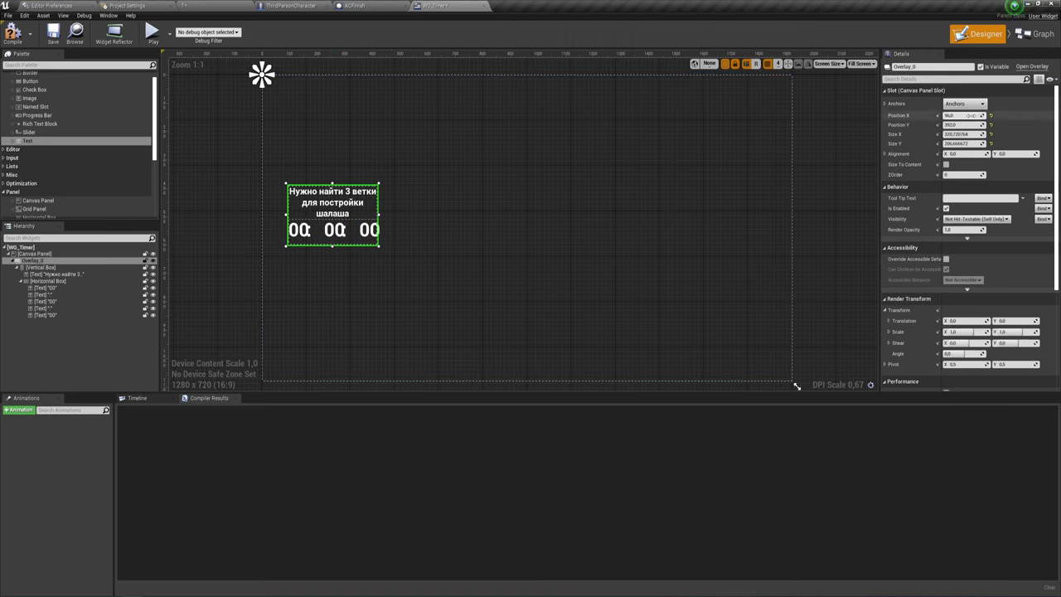
# - Set both colon text slots to Auto size so they hug the digits
pyautogui.click(49, 295)
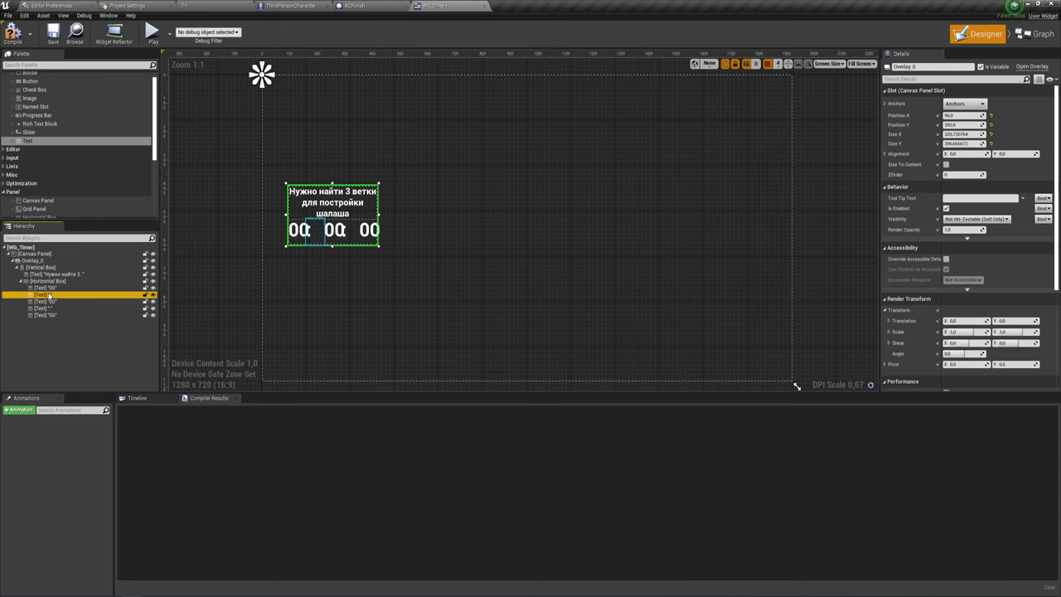
pyautogui.keyDown('shift'); pyautogui.click(47, 308); pyautogui.keyUp('shift')
pyautogui.keyDown('ctrl'); pyautogui.click(46, 301); pyautogui.keyUp('ctrl')
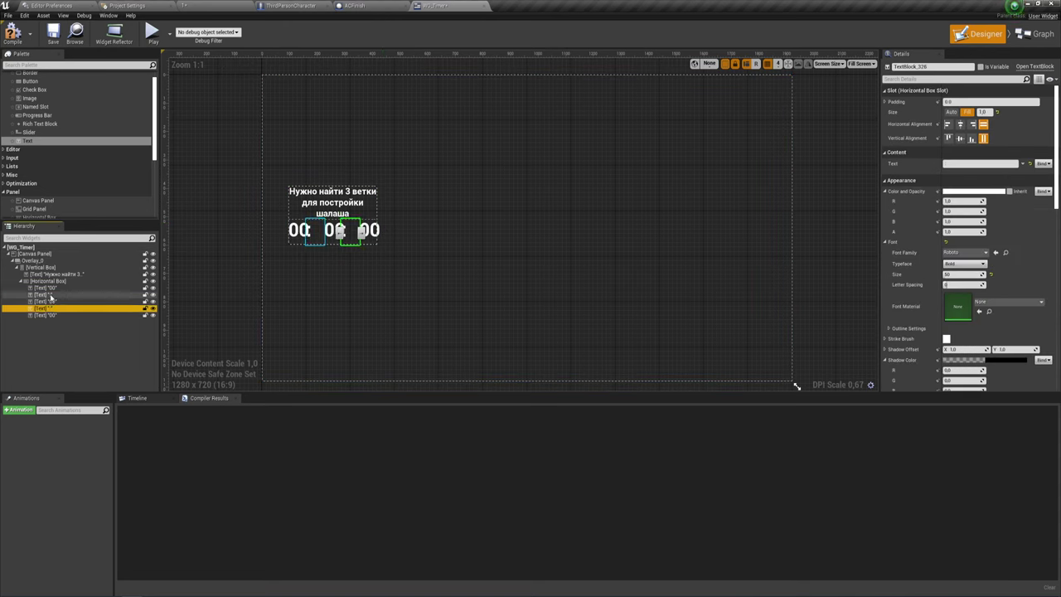
pyautogui.click(952, 112)
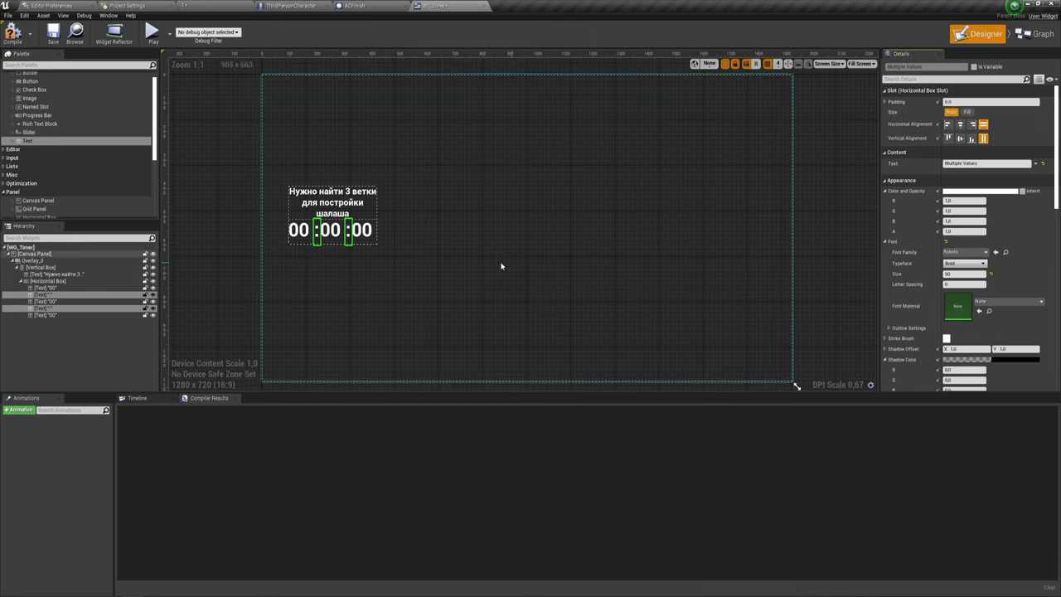
pyautogui.click(453, 224)
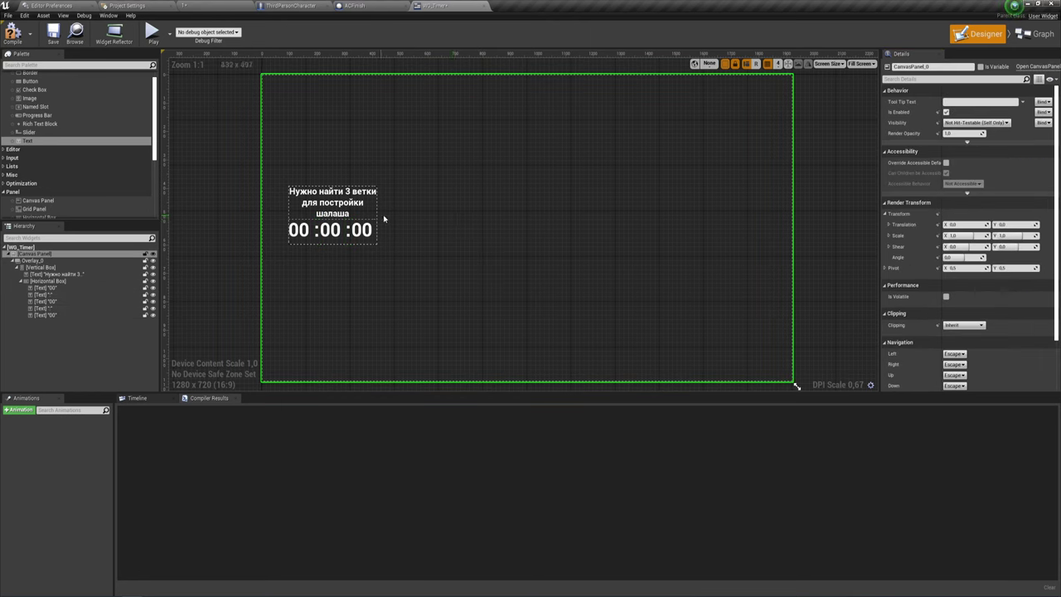
# - Tick Is Variable on the first, middle and last 00 text blocks
pyautogui.click(299, 231)
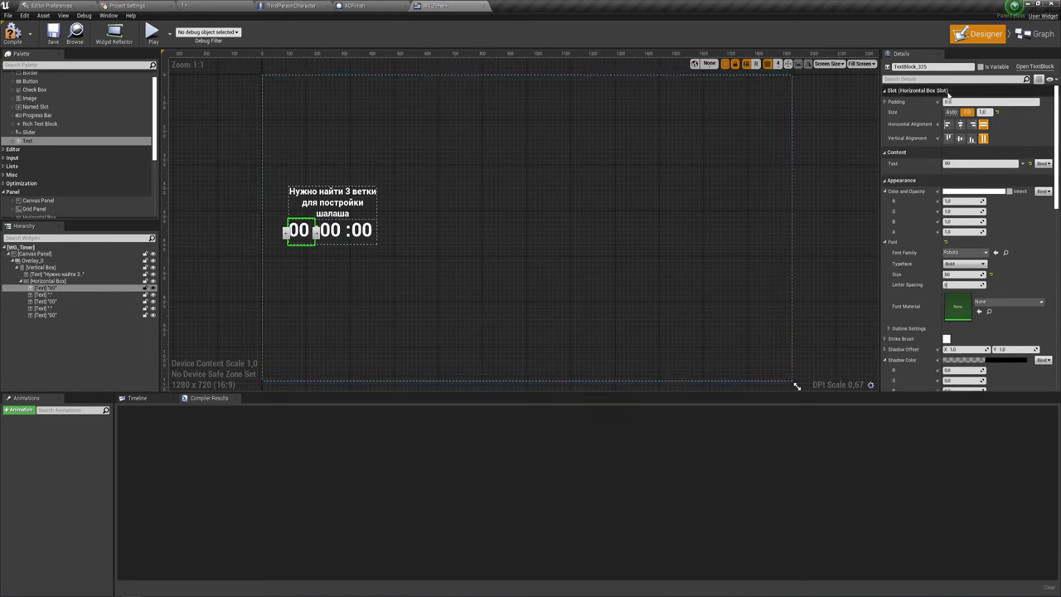
pyautogui.click(981, 67)
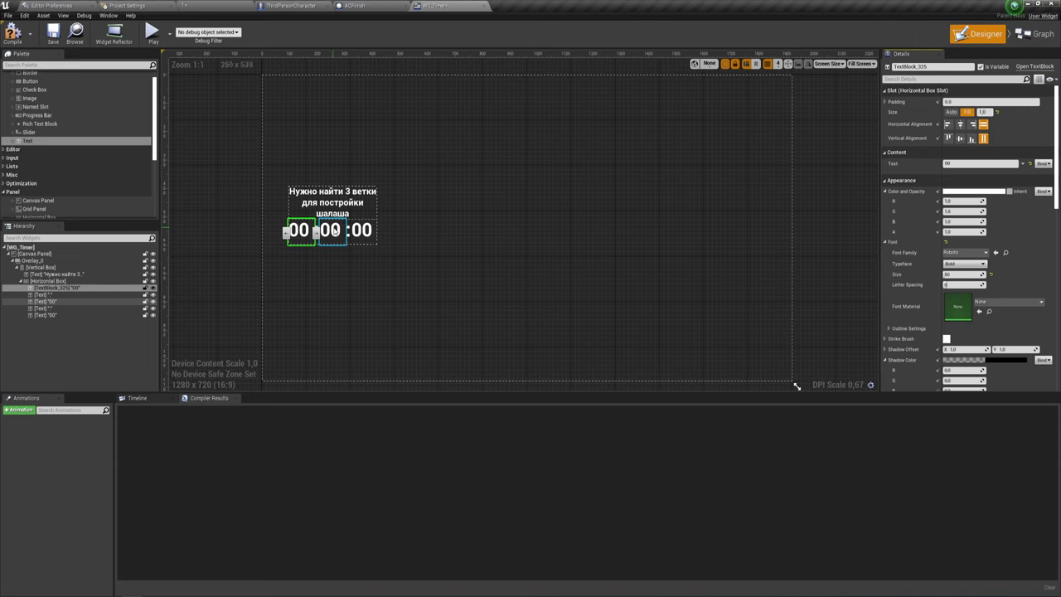
pyautogui.click(332, 231)
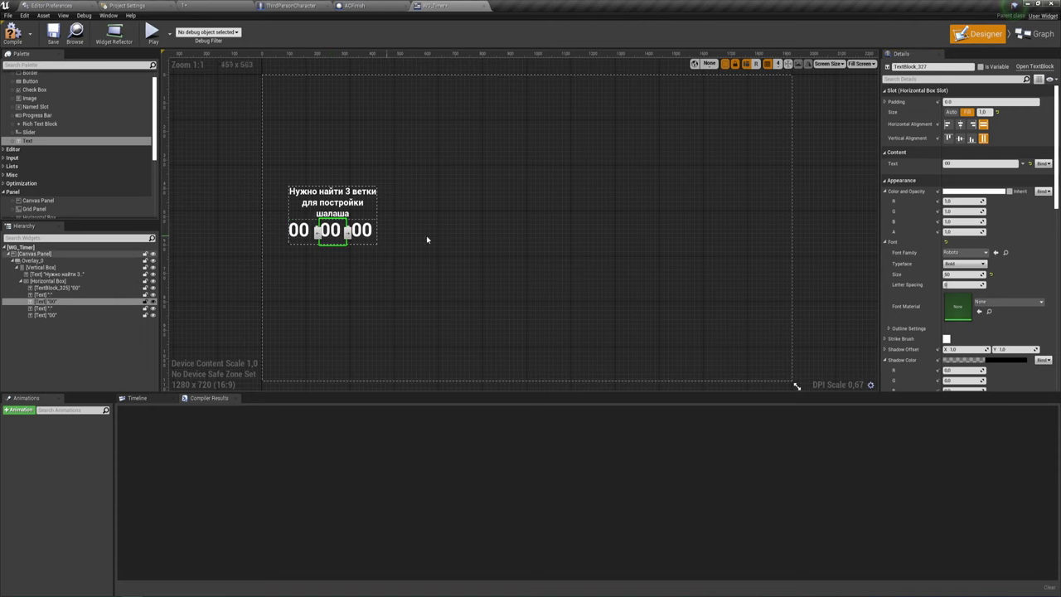
pyautogui.click(982, 68)
pyautogui.click(362, 231)
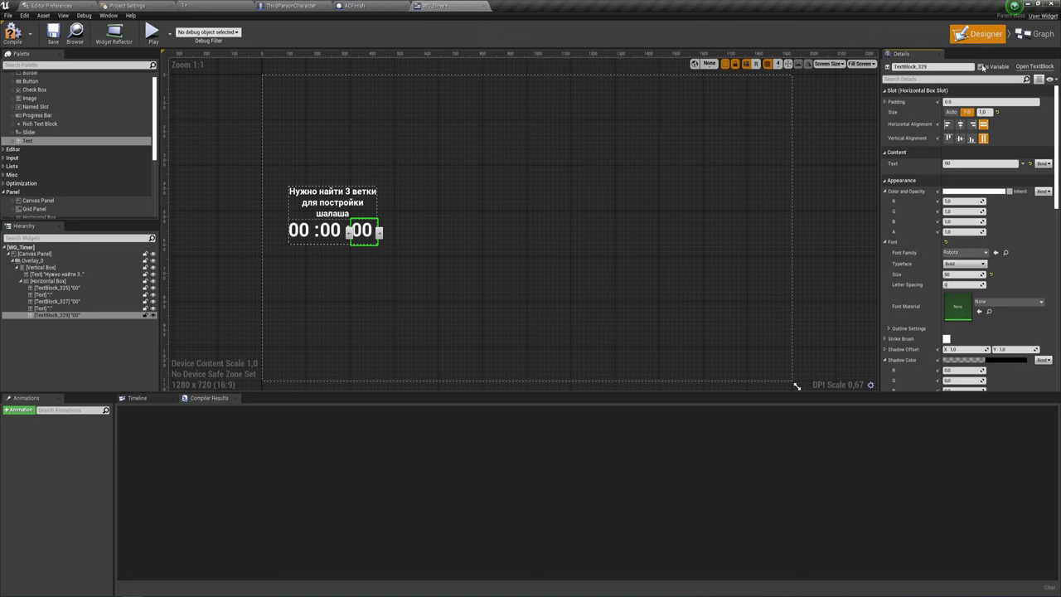
pyautogui.click(371, 206)
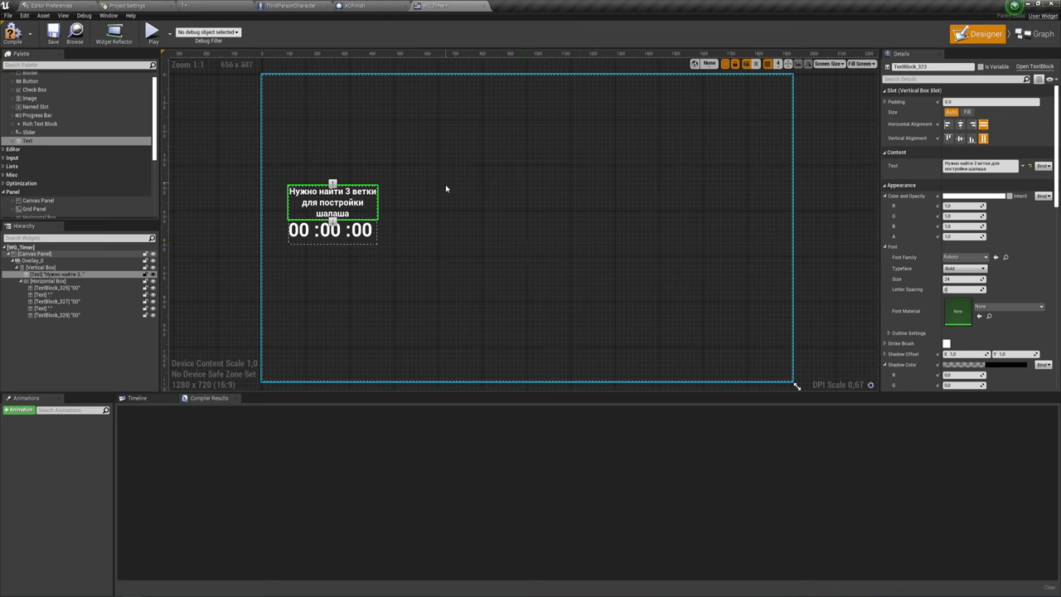
pyautogui.click(453, 203)
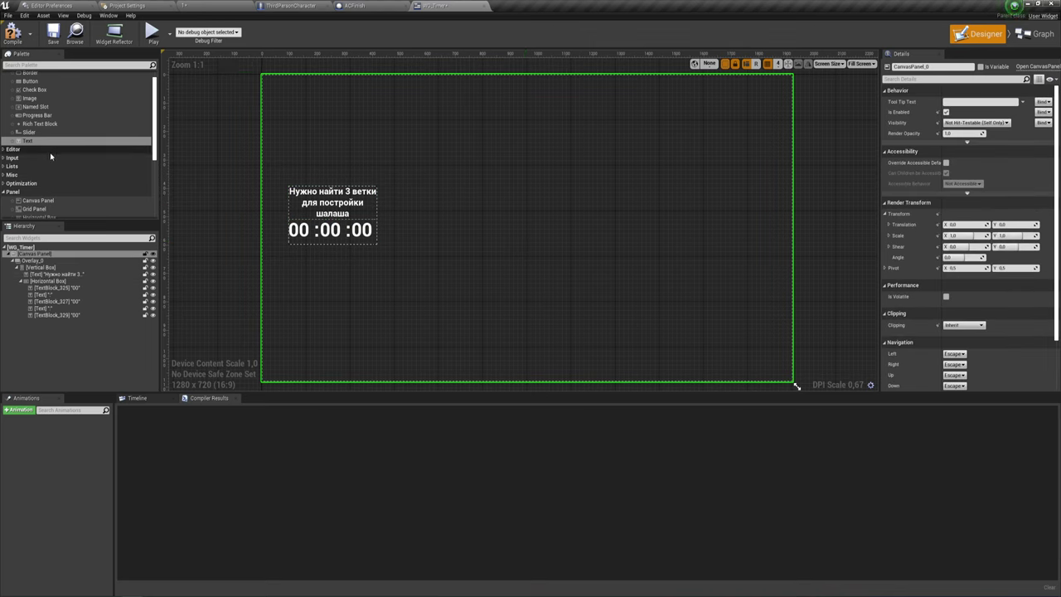
# - Add a second Overlay to the canvas, moved toward the centre
pyautogui.scroll(-3, 49, 157)
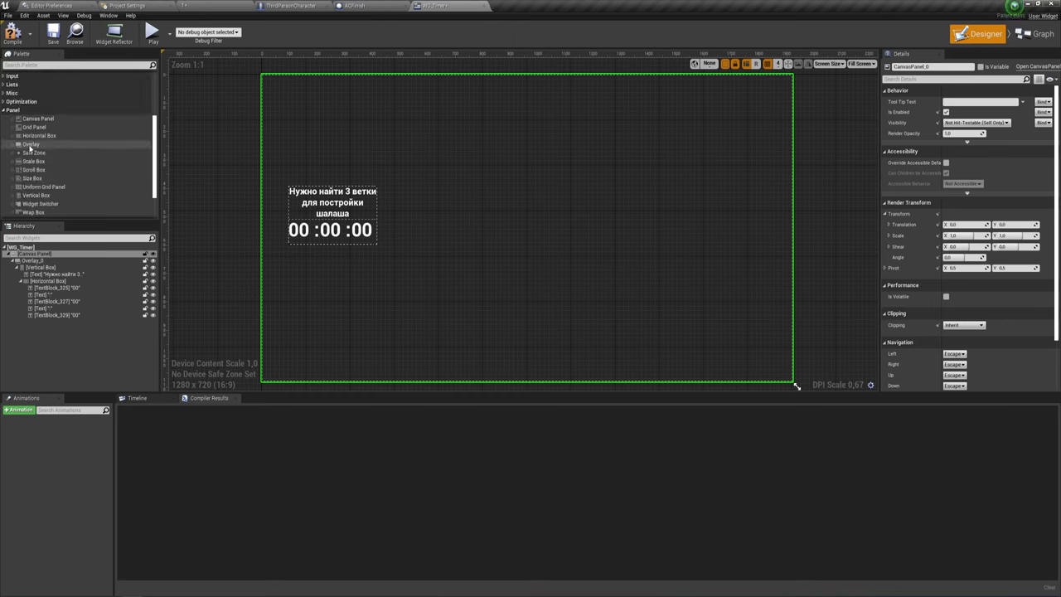
pyautogui.moveTo(34, 143)
pyautogui.mouseDown()
pyautogui.moveTo(414, 131)
pyautogui.moveTo(653, 298)
pyautogui.mouseUp()
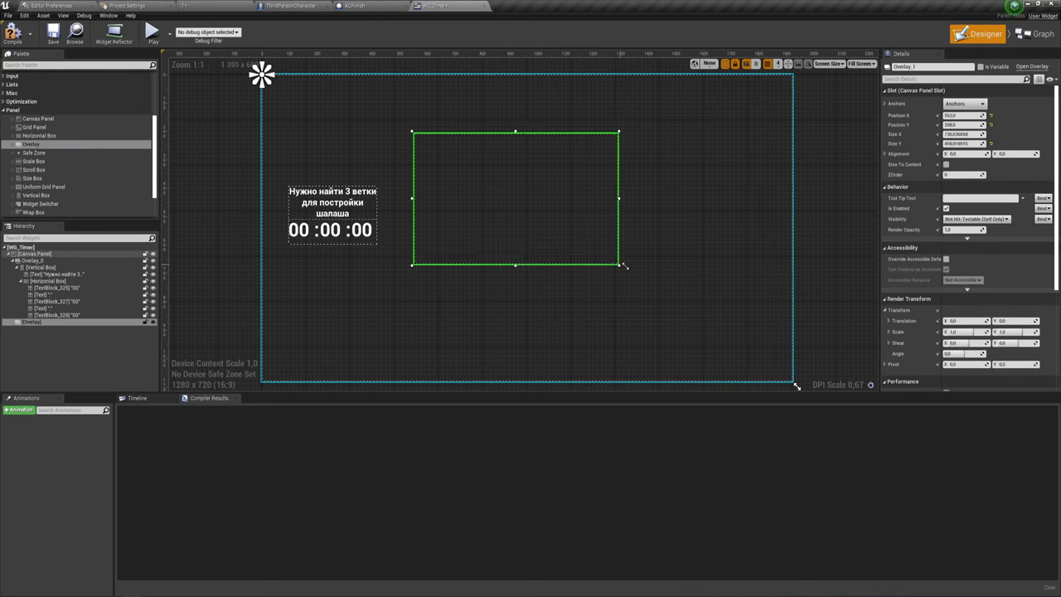
pyautogui.moveTo(568, 175); pyautogui.dragTo(548, 181)
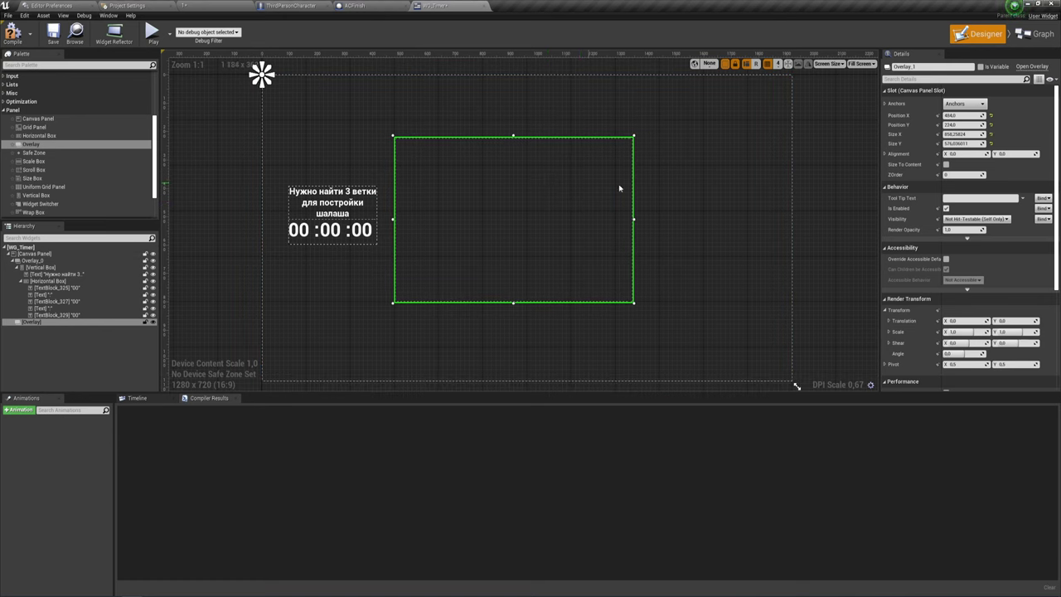
pyautogui.scroll(3, 23, 108)
pyautogui.scroll(1, 22, 108)
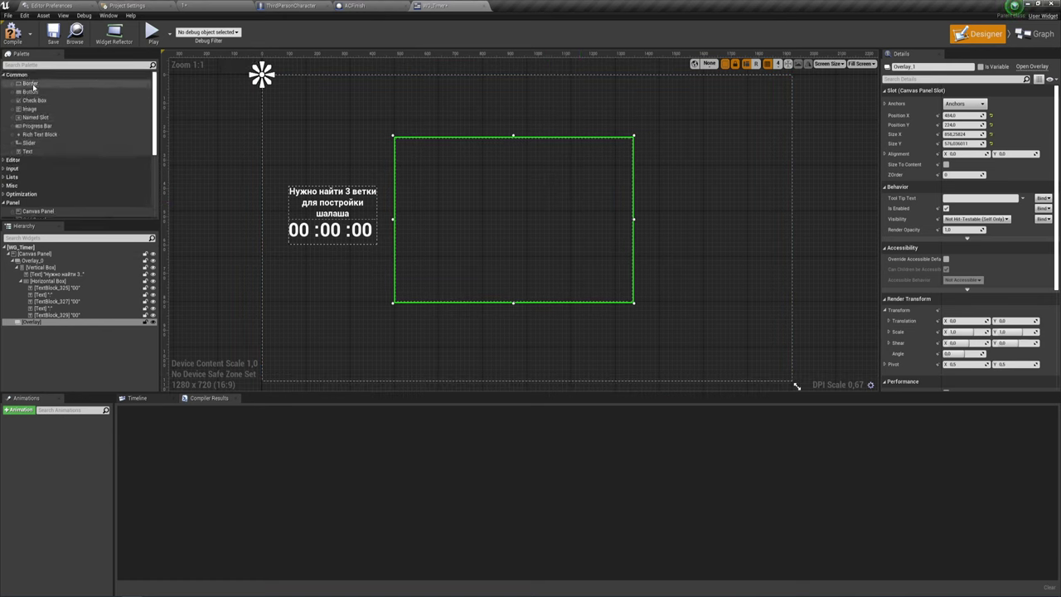
# - Put a Border in the Overlay, filling both directions, with a dark grey brush colour
pyautogui.moveTo(33, 83); pyautogui.dragTo(448, 222)
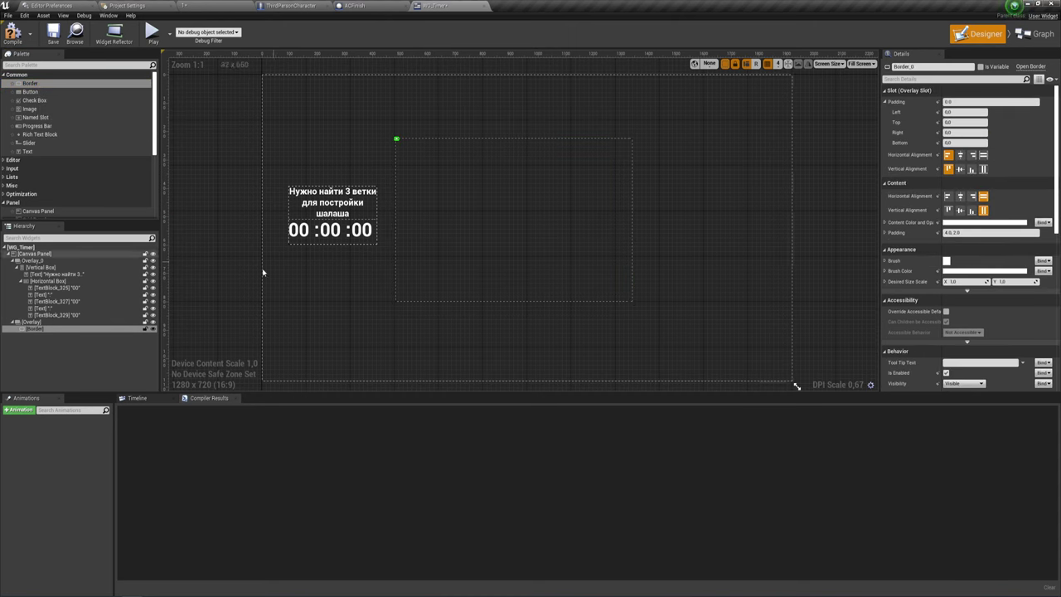
pyautogui.click(983, 155)
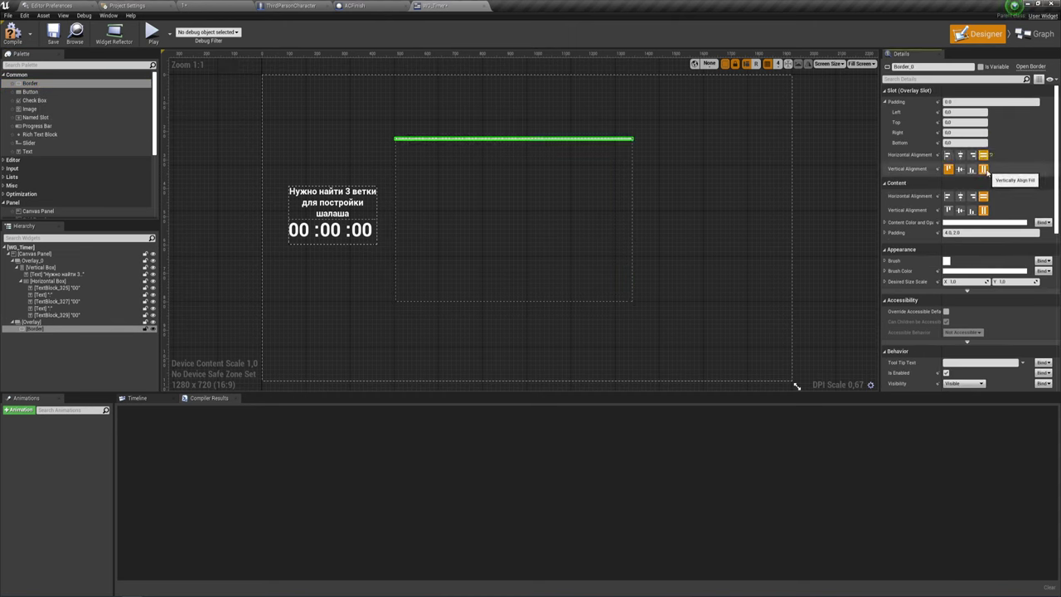
pyautogui.click(983, 168)
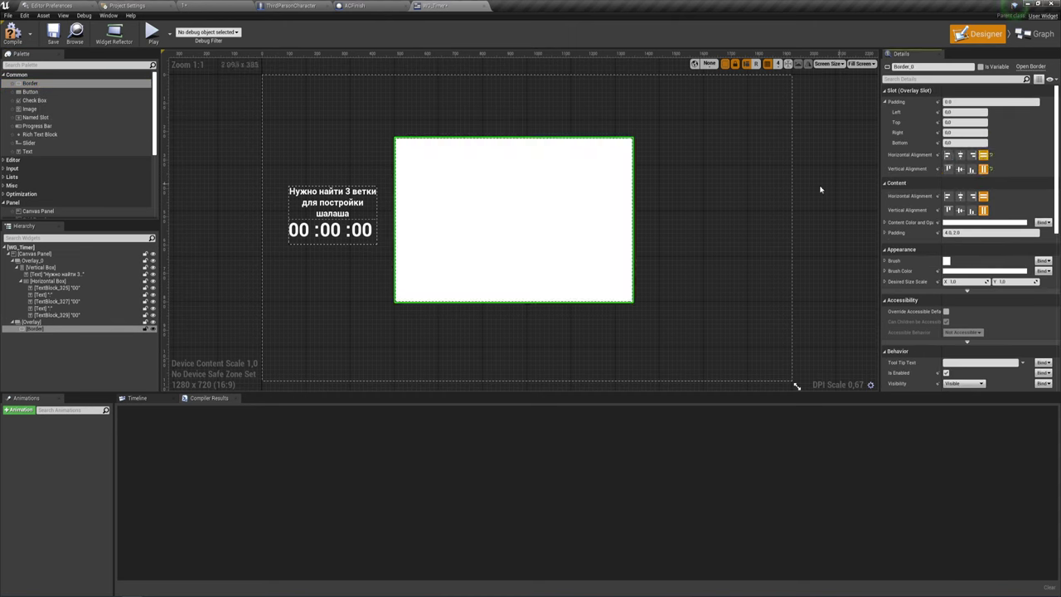
pyautogui.click(972, 224)
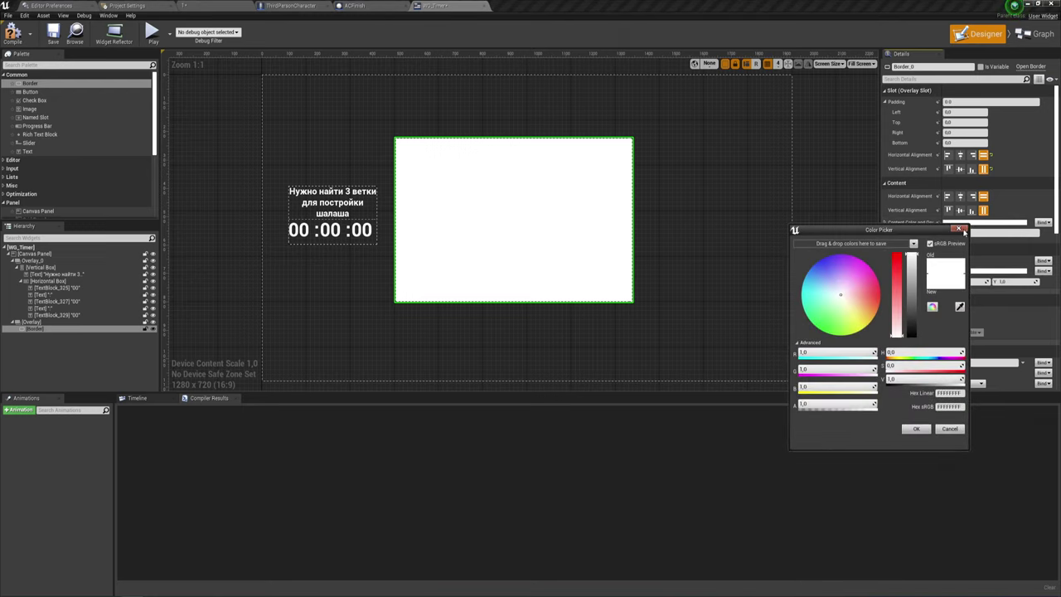
pyautogui.click(912, 429)
pyautogui.click(962, 275)
pyautogui.moveTo(898, 339); pyautogui.dragTo(901, 383)
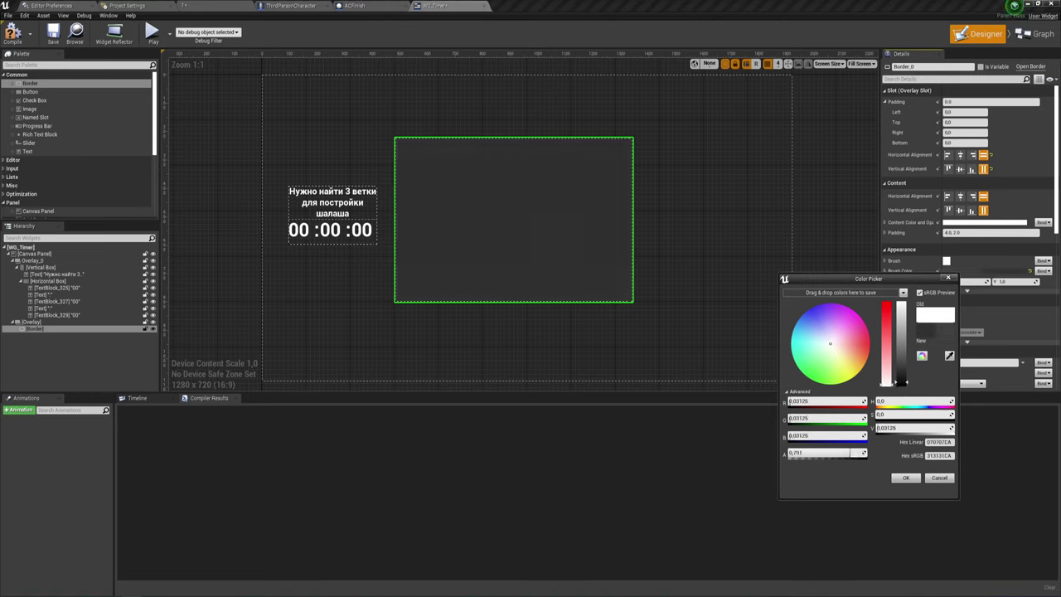
pyautogui.click(916, 478)
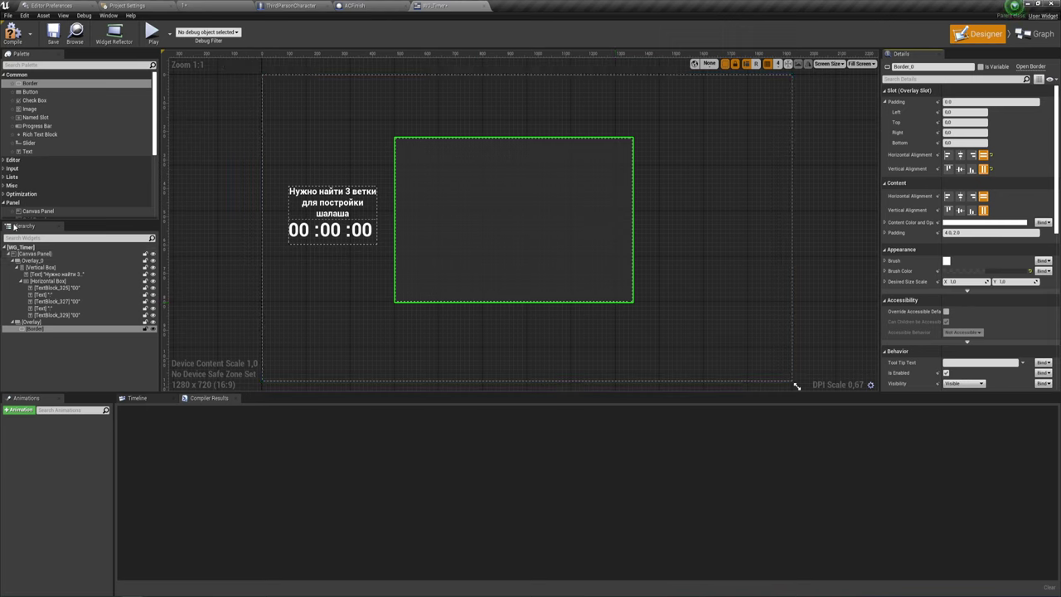
# - Add a size-72 Text Block in the Border, centred both ways with top padding 30
pyautogui.moveTo(30, 153); pyautogui.dragTo(38, 330)
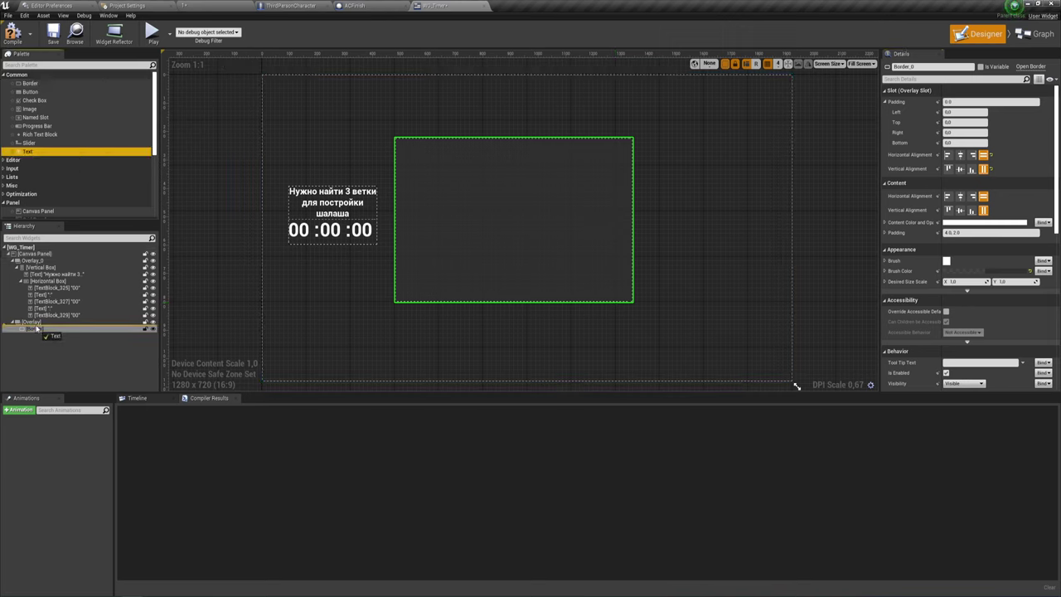
pyautogui.click(41, 335)
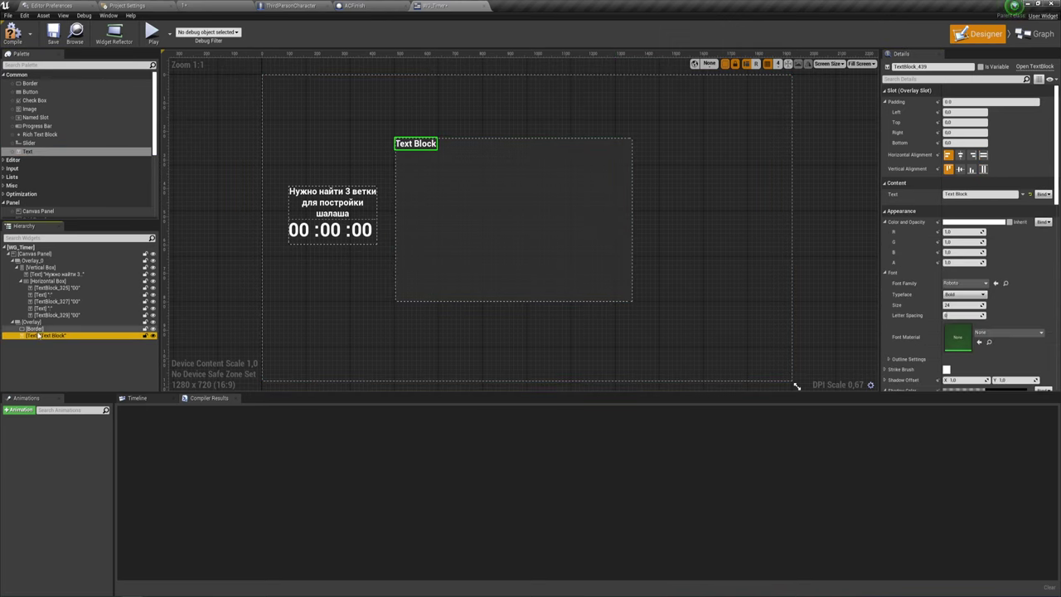
pyautogui.click(960, 156)
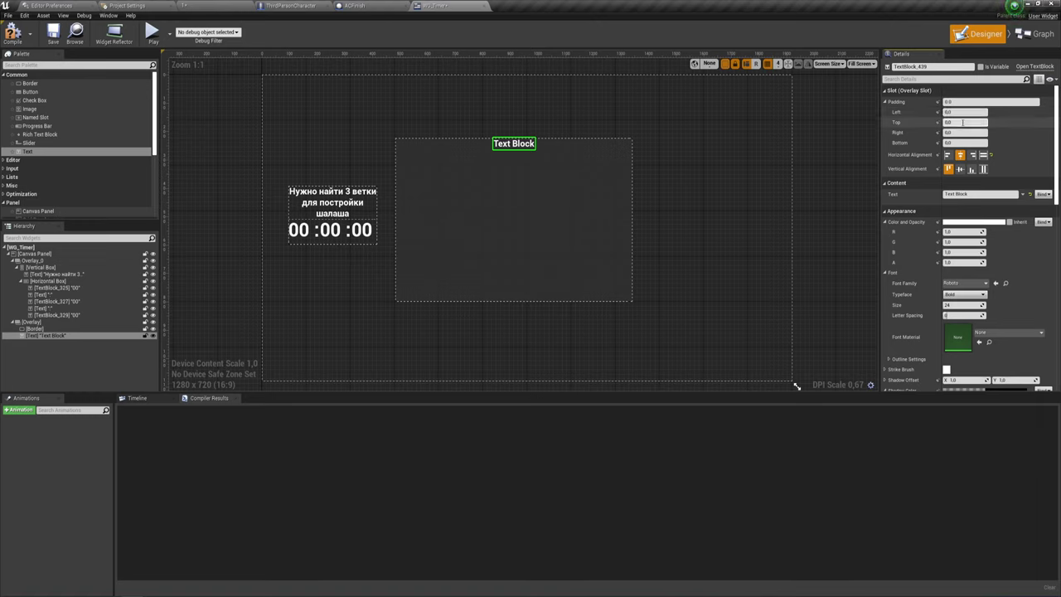
pyautogui.click(945, 122)
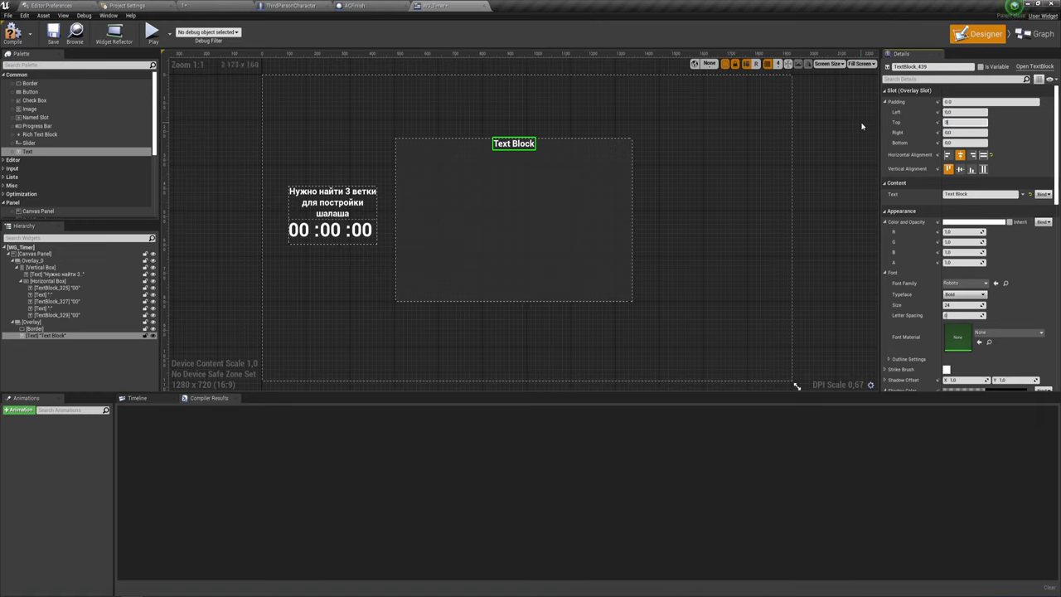
pyautogui.write('30')
pyautogui.press('Return')
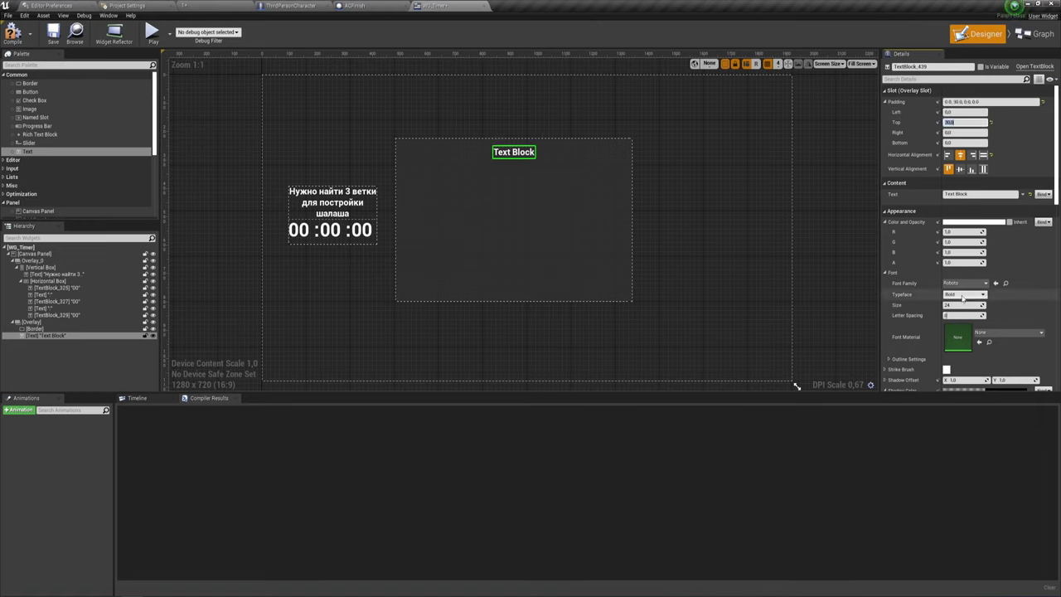
pyautogui.moveTo(956, 305); pyautogui.dragTo(961, 305)
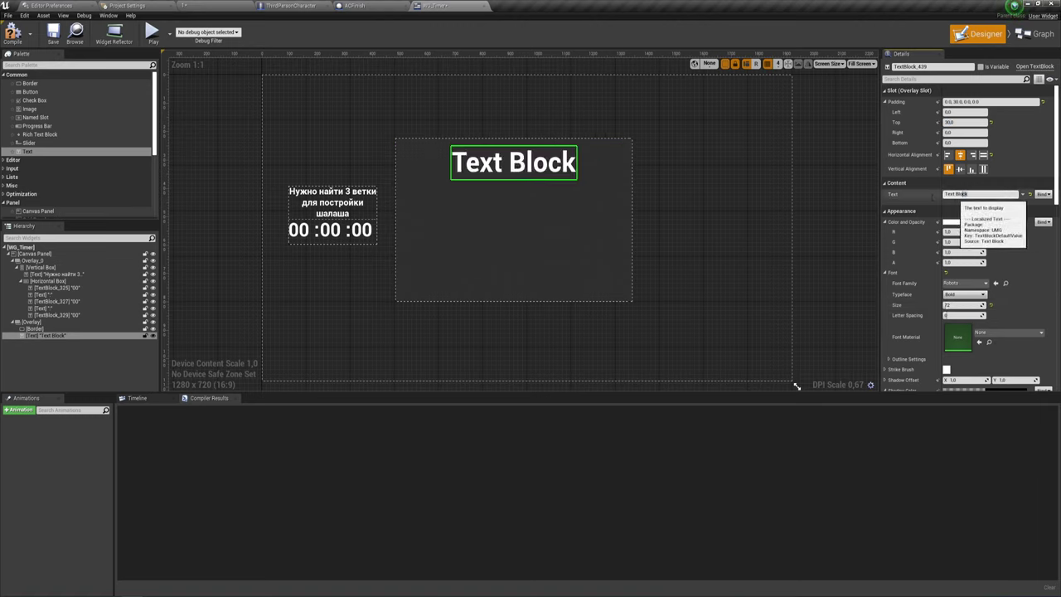
pyautogui.click(959, 169)
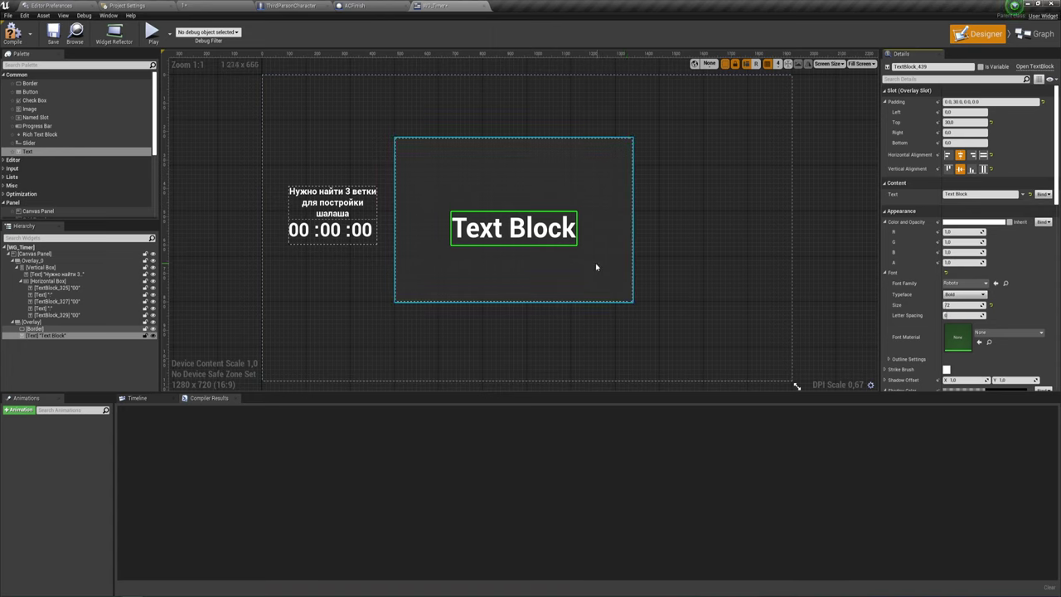
# - Change the message text to 'Вы не выполнили задание'
pyautogui.click(966, 194)
pyautogui.write('Вы уч')
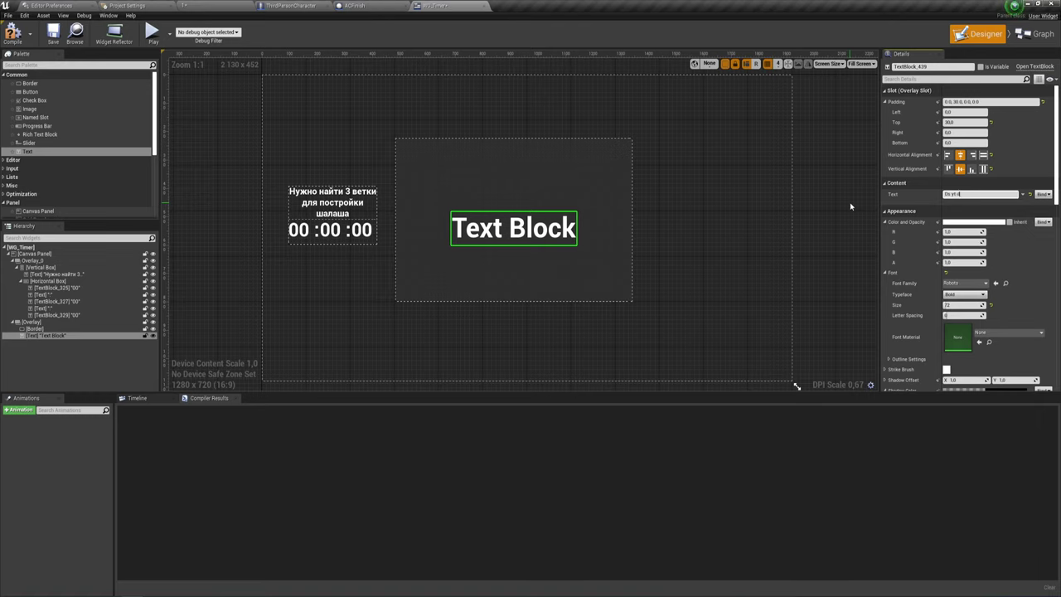
pyautogui.write('dsgjk')
pyautogui.hotkey('ctrl', 'a')
pyautogui.write('Вы ')
pyautogui.write('не вып')
pyautogui.write('олн')
pyautogui.write('или задан')
pyautogui.write('ие')
pyautogui.press('Return')
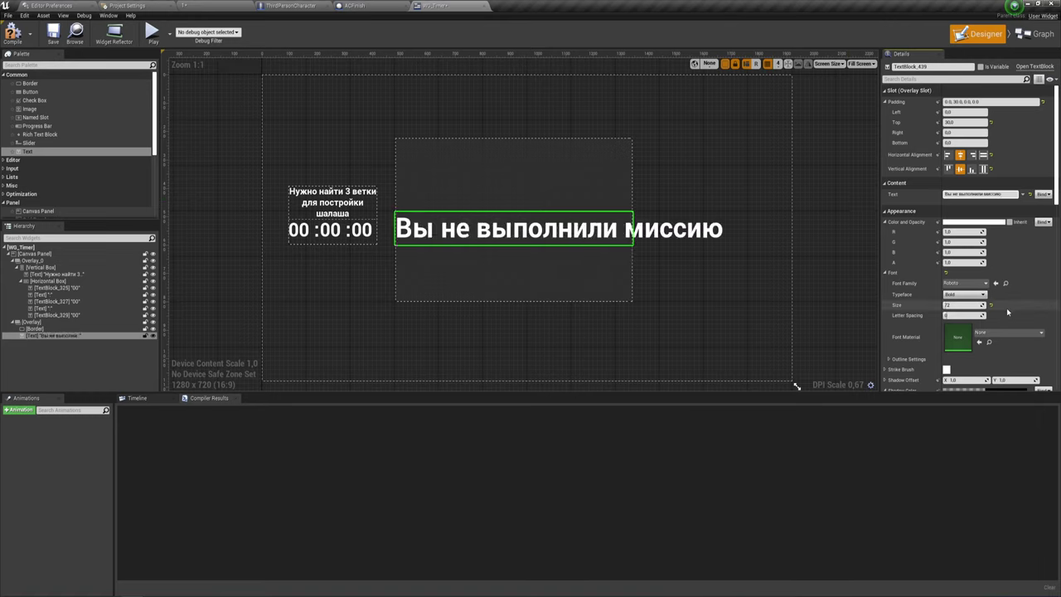
# - Centre-justify the message, enable Auto Wrap Text, and extend the Overlay slightly lower
pyautogui.scroll(-2, 1005, 308)
pyautogui.scroll(-3, 995, 307)
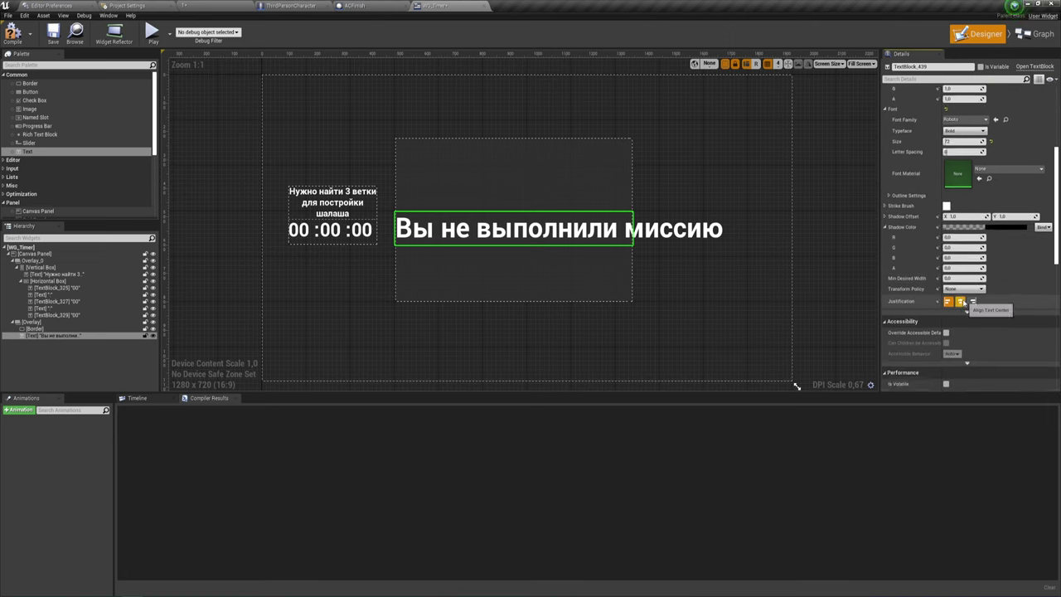
pyautogui.click(960, 302)
pyautogui.scroll(-3, 960, 298)
pyautogui.scroll(-2, 954, 290)
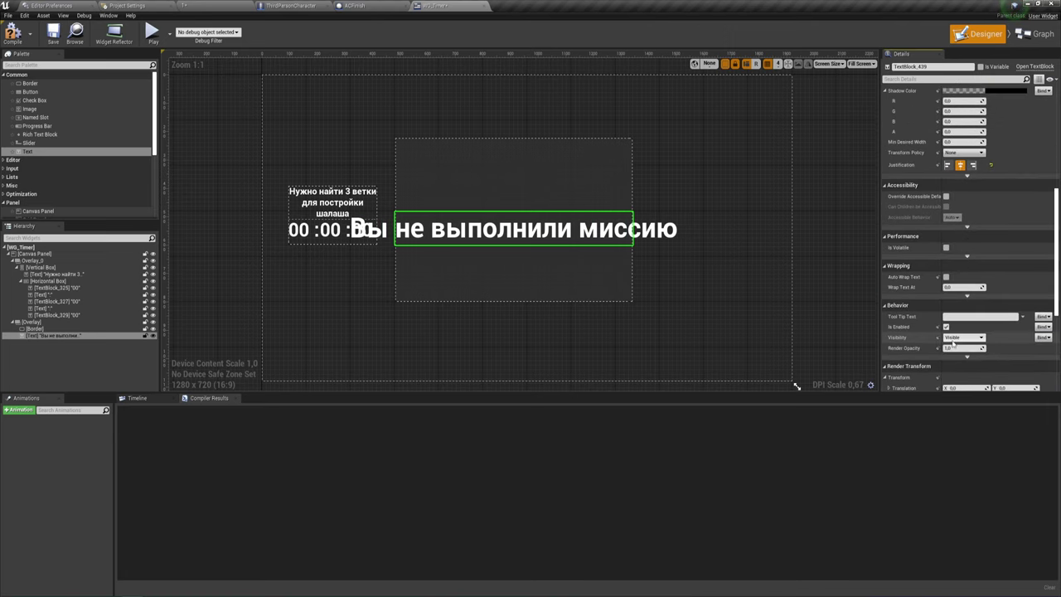
pyautogui.click(946, 277)
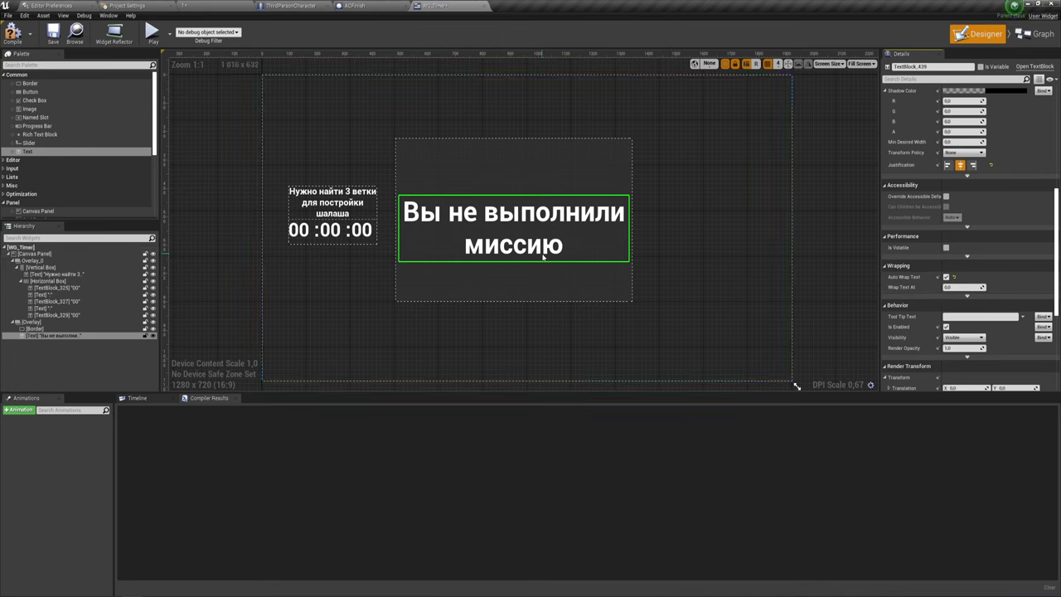
pyautogui.click(530, 303)
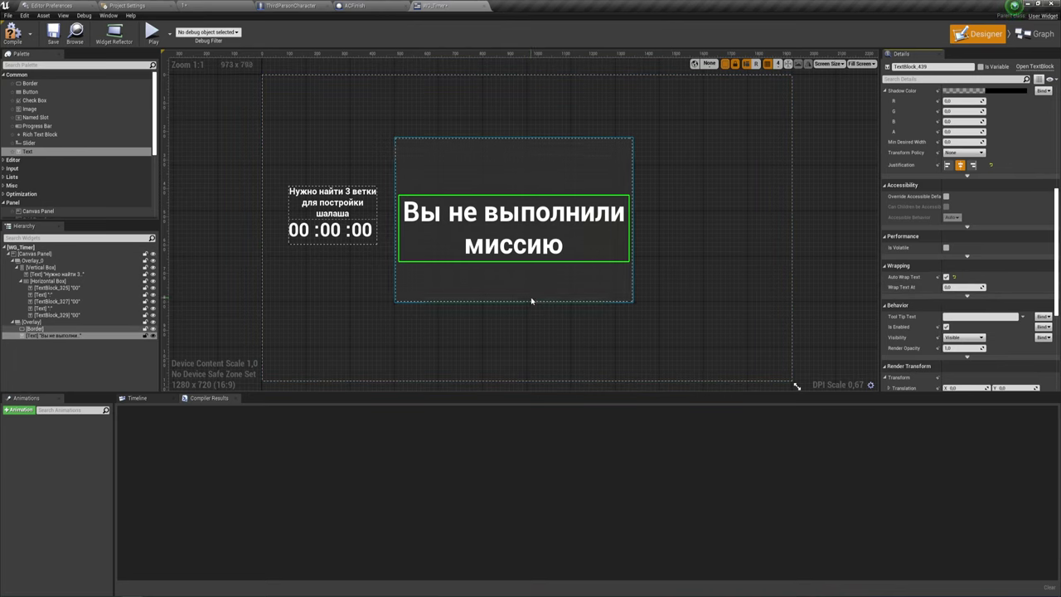
pyautogui.click(83, 321)
pyautogui.moveTo(513, 302); pyautogui.dragTo(513, 311)
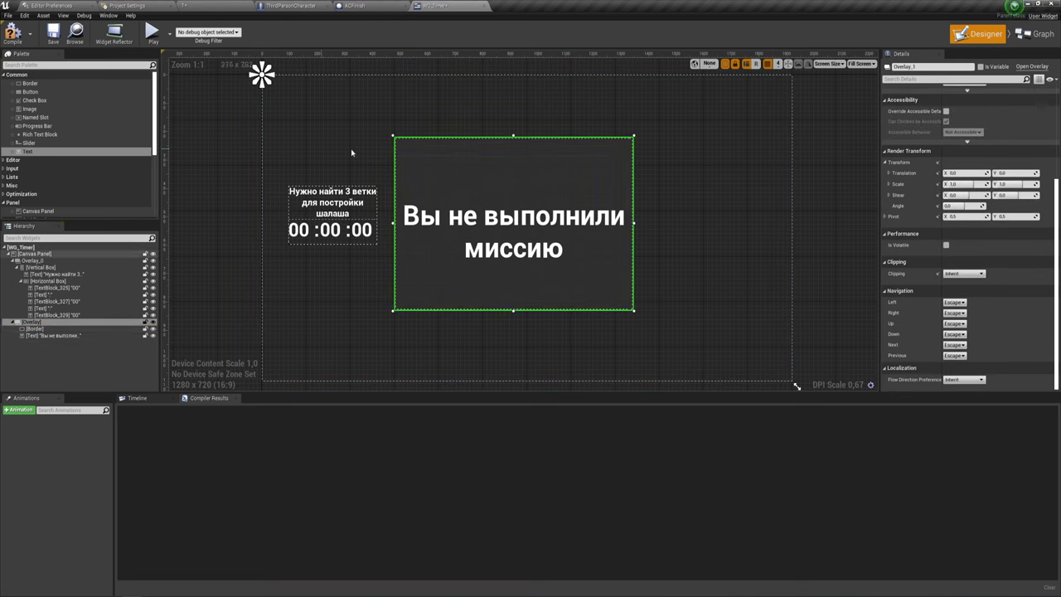
# - Add a Button to the overlay, aligned bottom-centre with a bottom padding of 50
pyautogui.moveTo(36, 94); pyautogui.dragTo(114, 308)
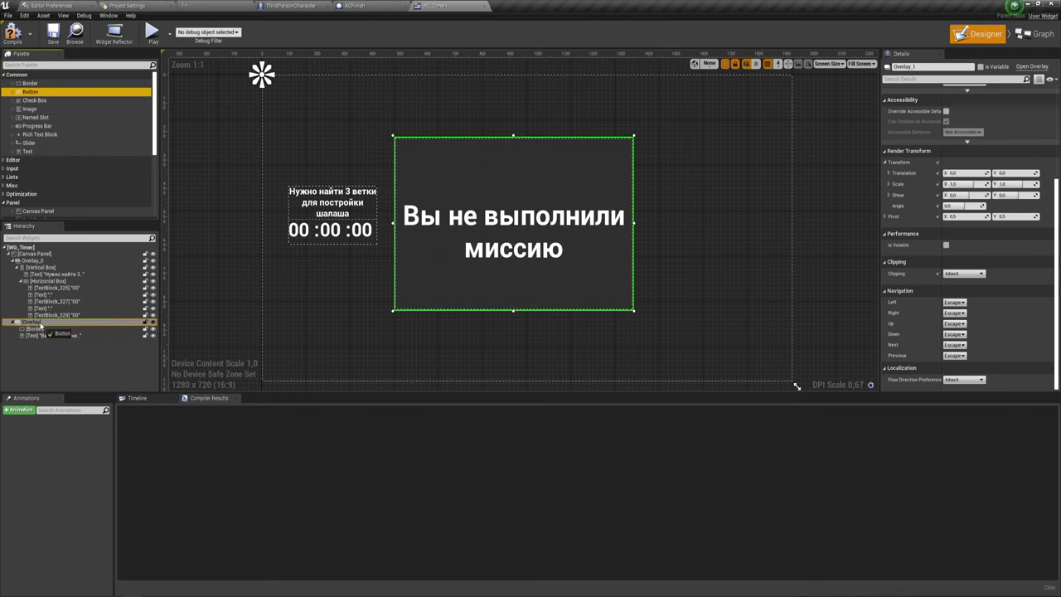
pyautogui.moveTo(115, 308); pyautogui.dragTo(40, 347)
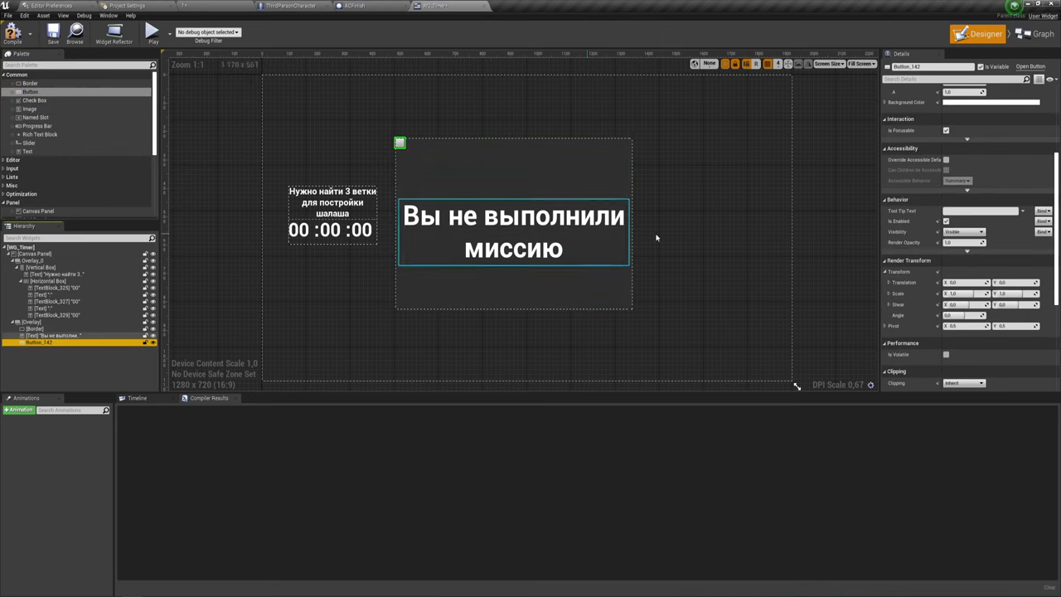
pyautogui.scroll(3, 984, 195)
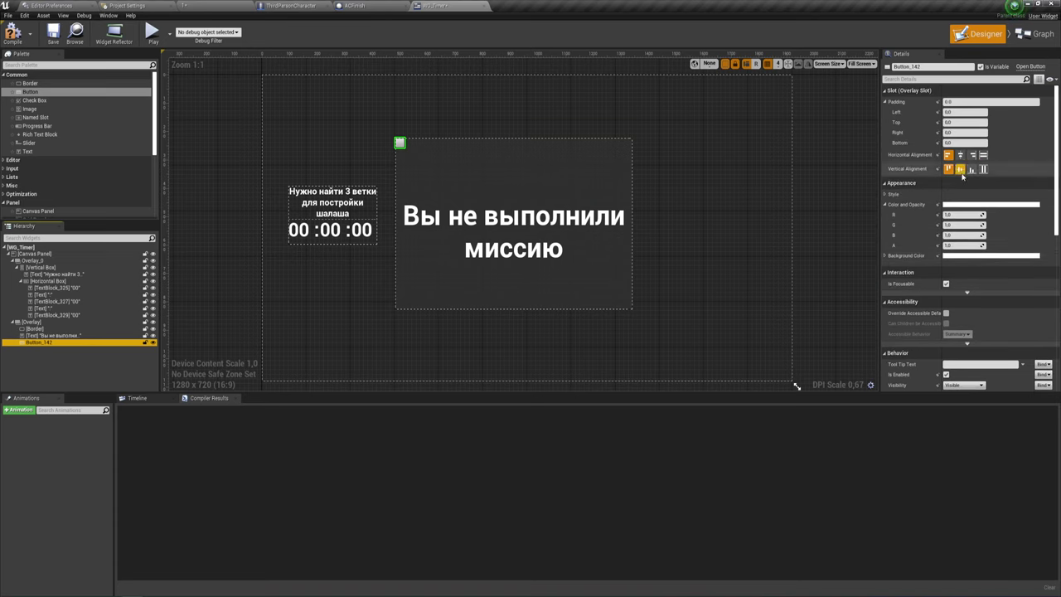
pyautogui.click(972, 168)
pyautogui.click(960, 155)
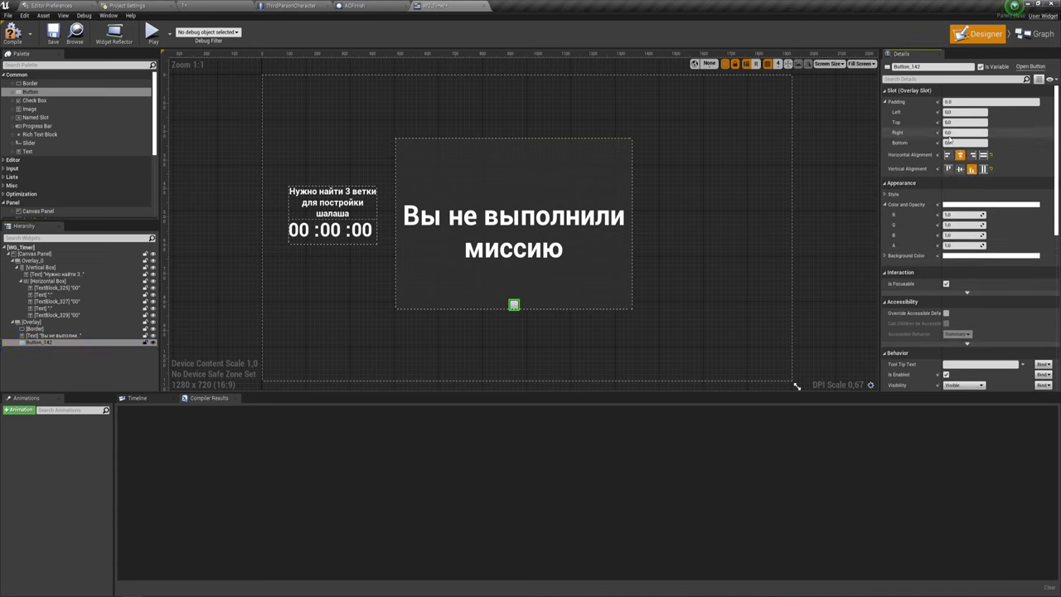
pyautogui.click(957, 143)
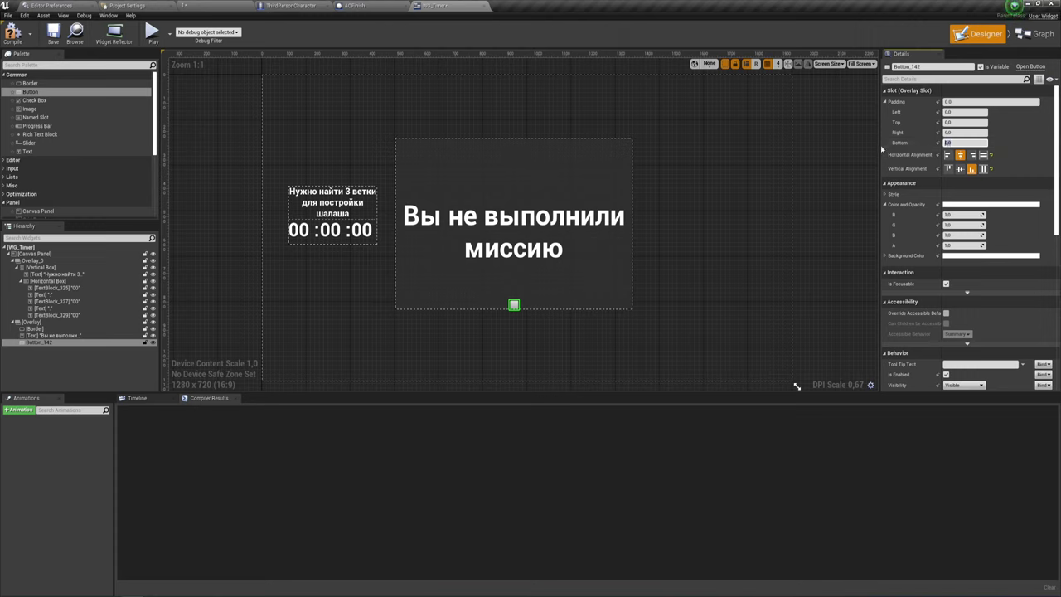
pyautogui.write('50')
pyautogui.press('Return')
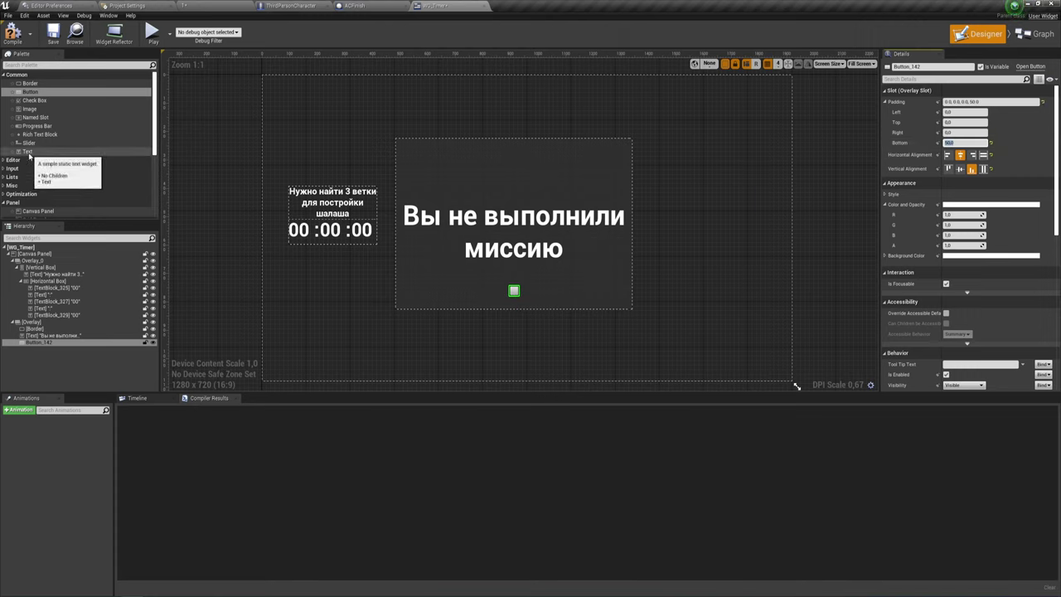
# - Give the button a Text child reading 'Начать миссию' and compile WG_Timer
pyautogui.moveTo(27, 150)
pyautogui.mouseDown()
pyautogui.moveTo(500, 311)
pyautogui.moveTo(514, 292)
pyautogui.mouseUp()
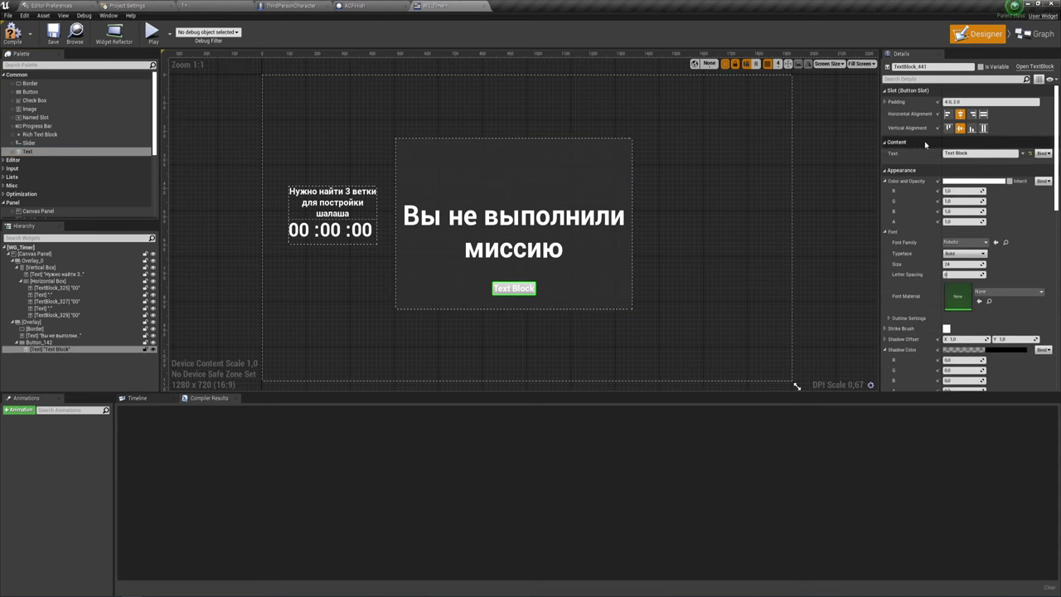
pyautogui.click(979, 154)
pyautogui.write('Начать миссию')
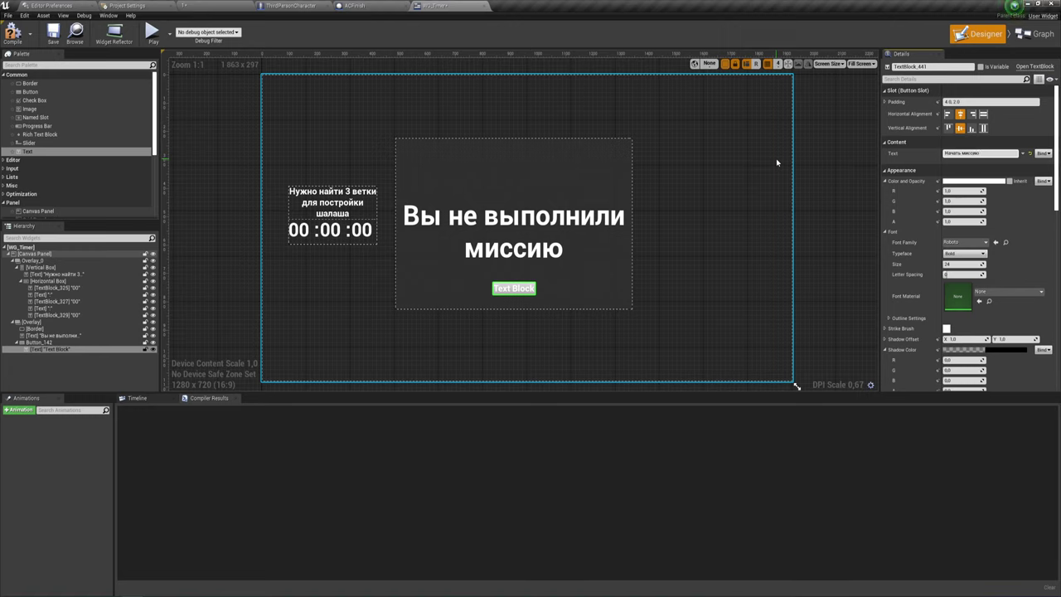
pyautogui.press('Return')
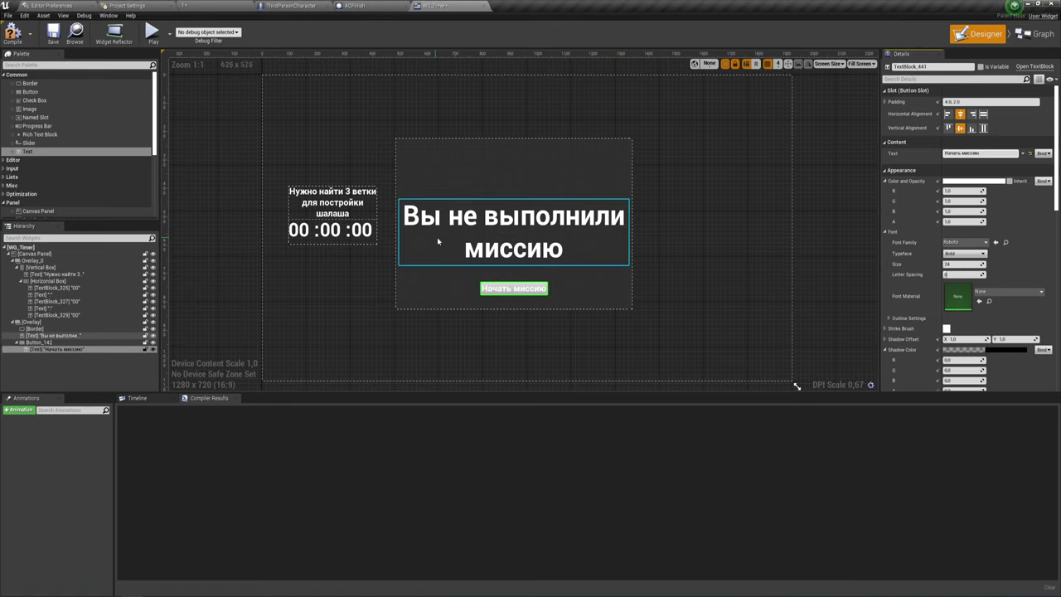
pyautogui.click(13, 33)
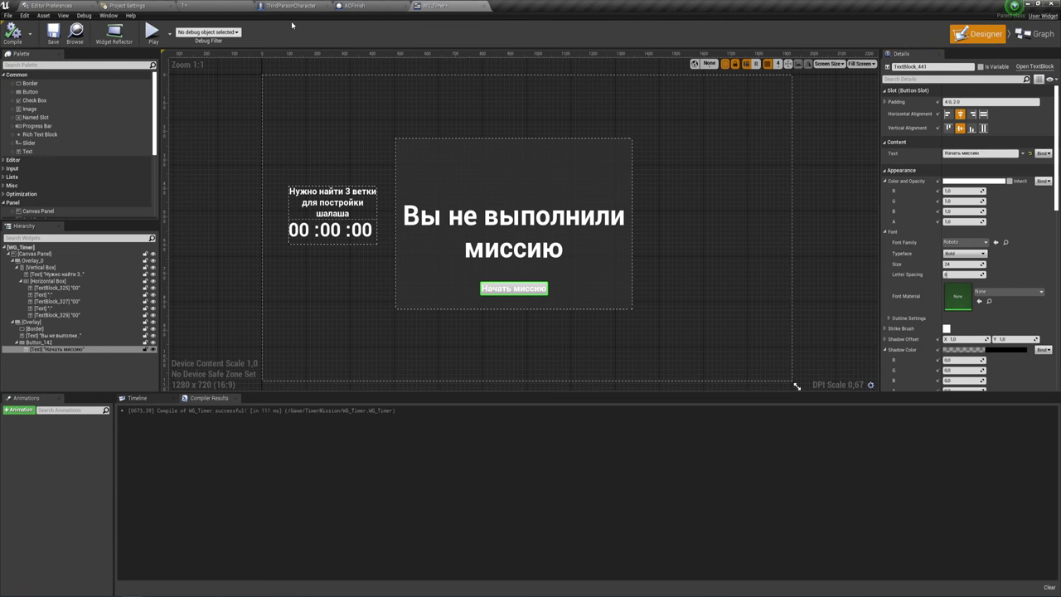
# - Create an Actor-based Blueprint class named AC_Timer in TimerMission and open it
pyautogui.click(207, 6)
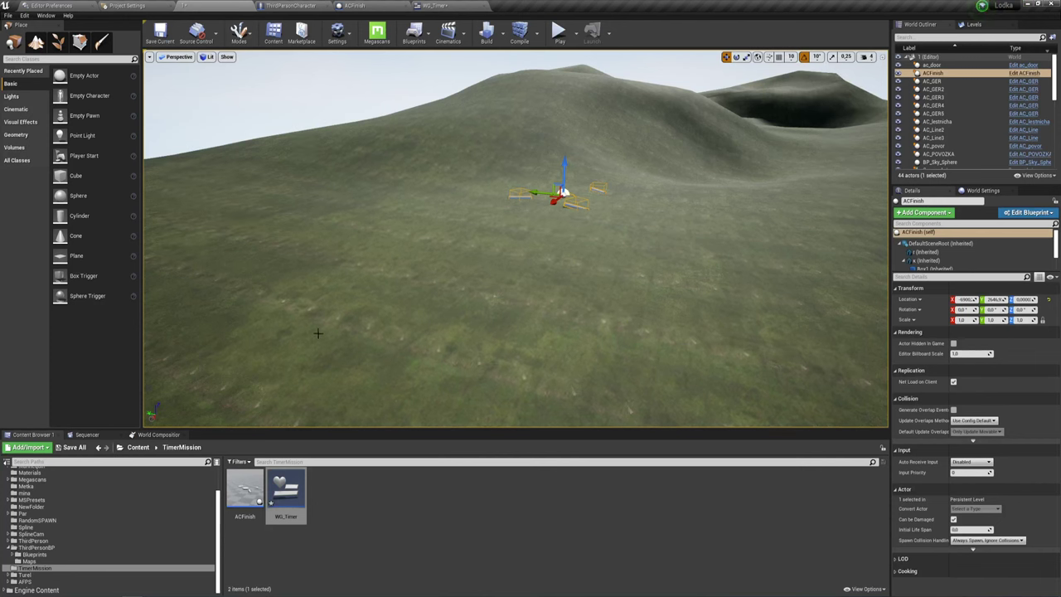
pyautogui.rightClick(380, 515)
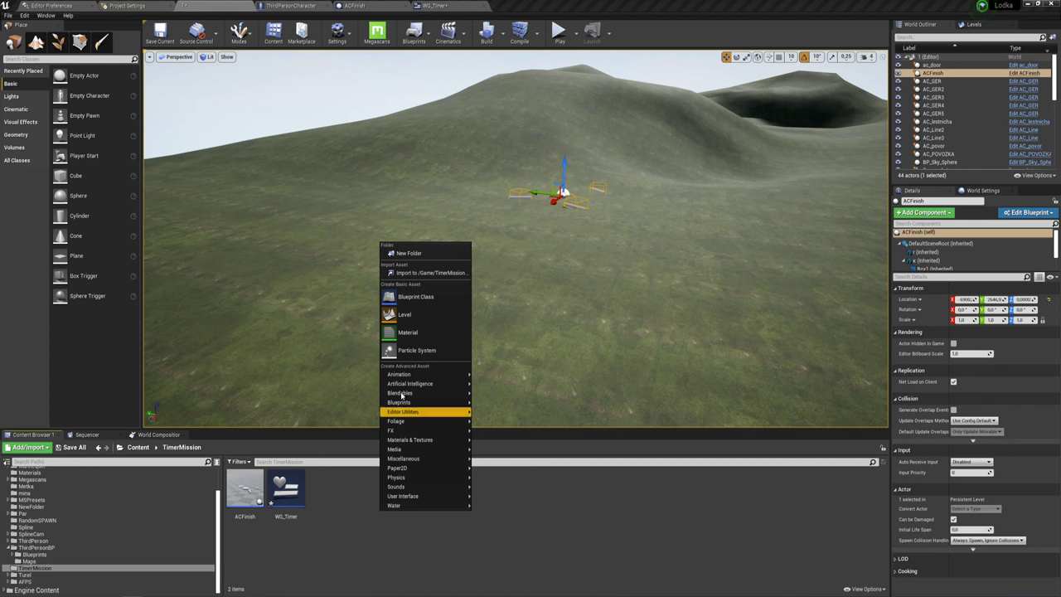
pyautogui.click(424, 295)
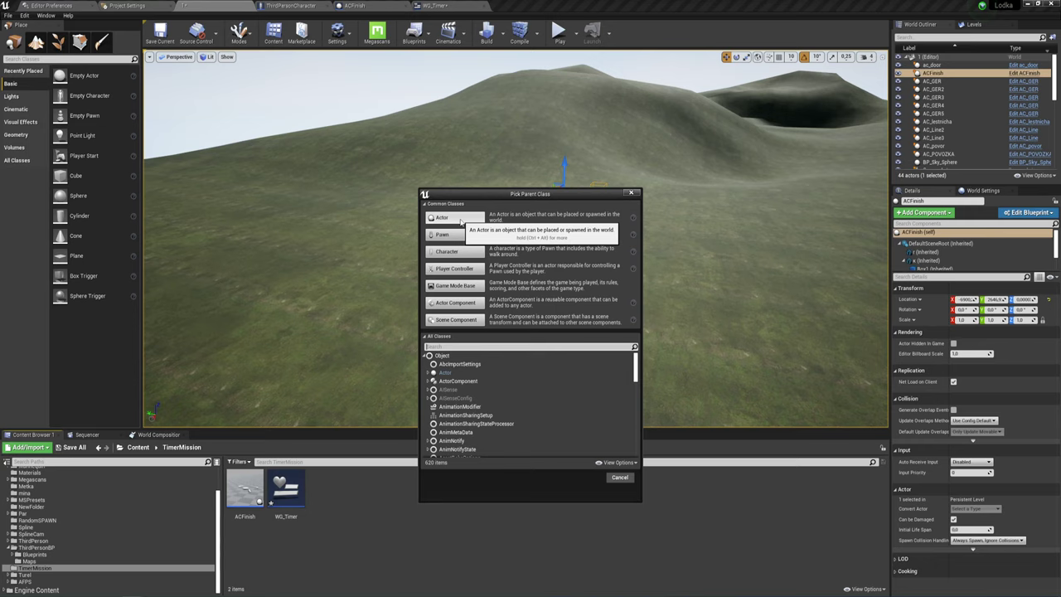
pyautogui.click(461, 220)
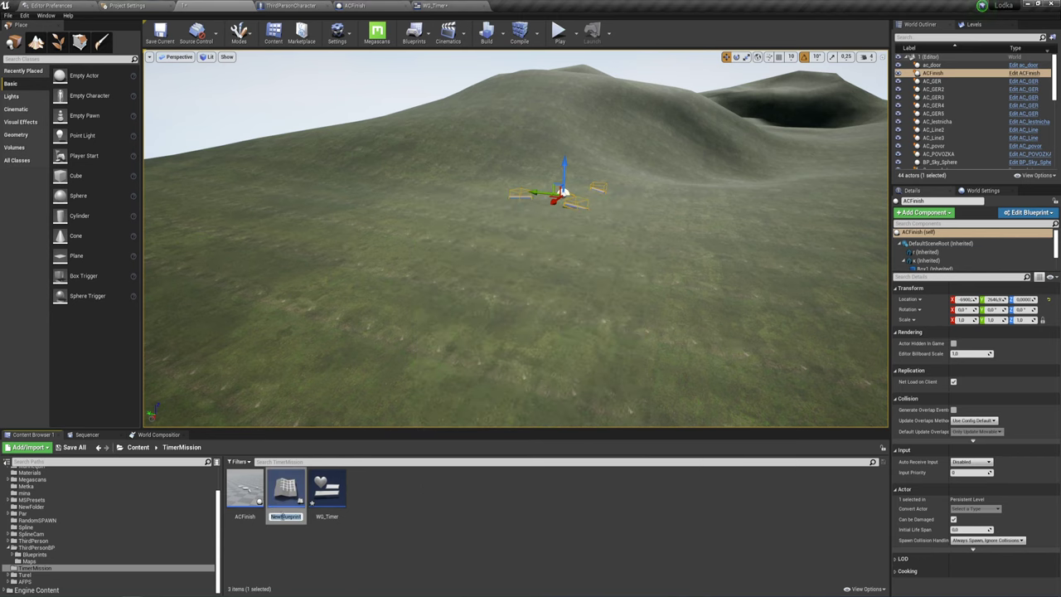
pyautogui.press('BackSpace')
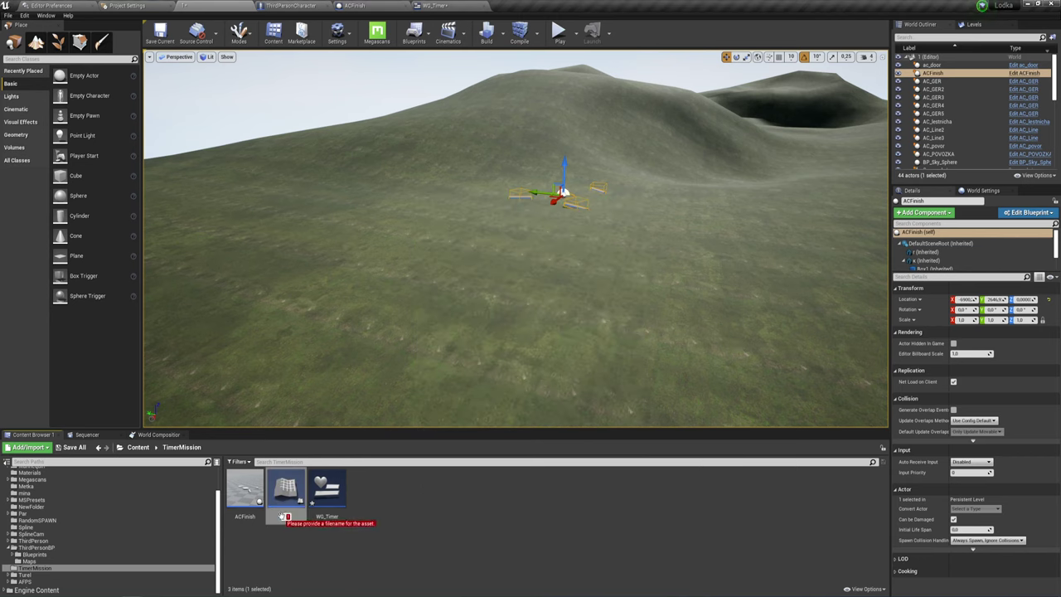
pyautogui.write('A')
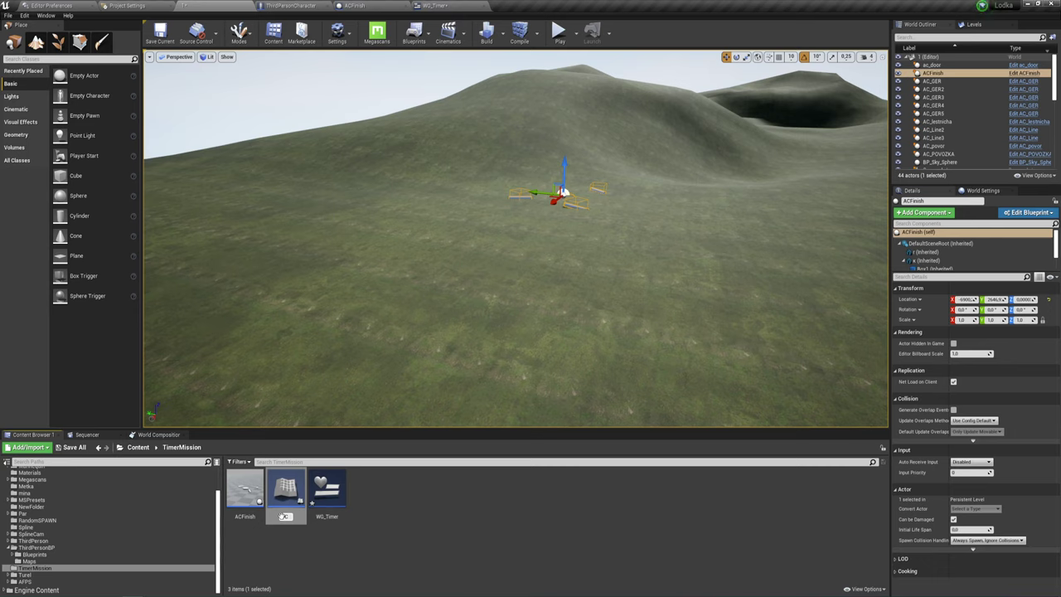
pyautogui.press('BackSpace')
pyautogui.write('C')
pyautogui.write('Timer')
pyautogui.press('Return')
pyautogui.doubleClick(240, 489)
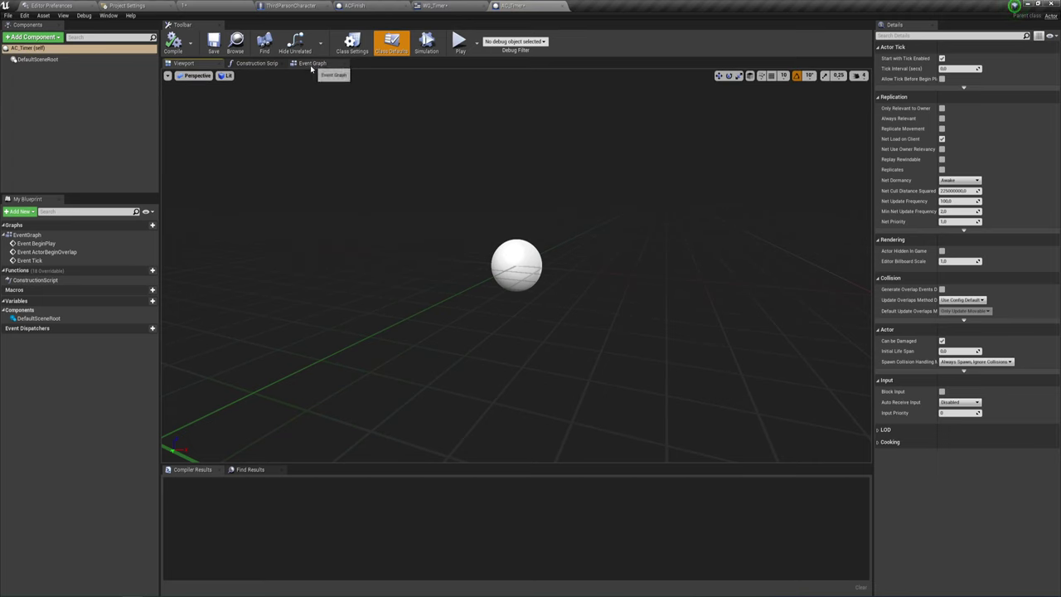
# - Add a Box Collision component named Box under the actor's scene root
pyautogui.click(312, 63)
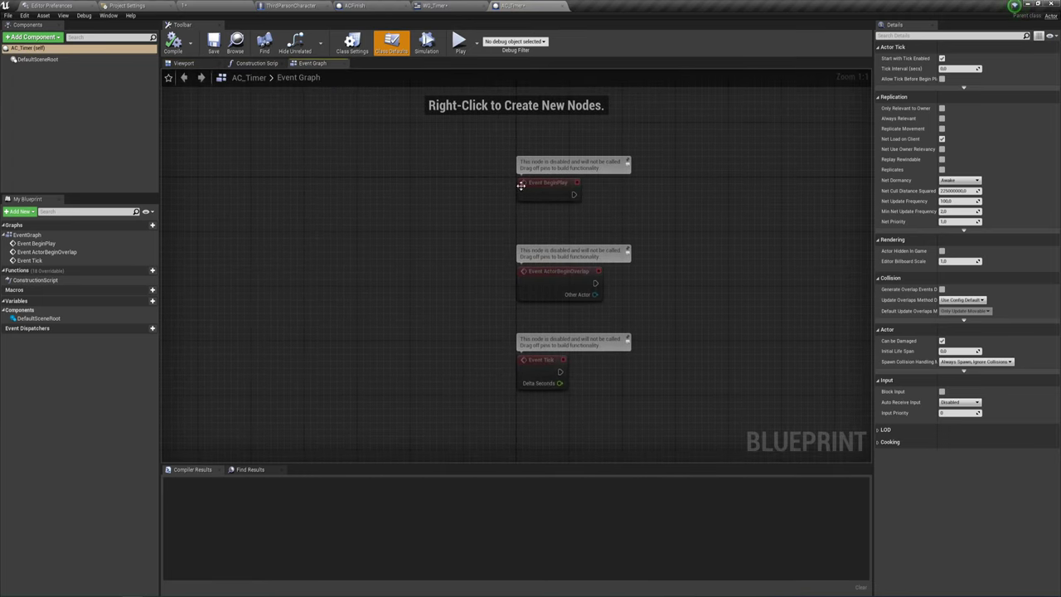
pyautogui.click(184, 64)
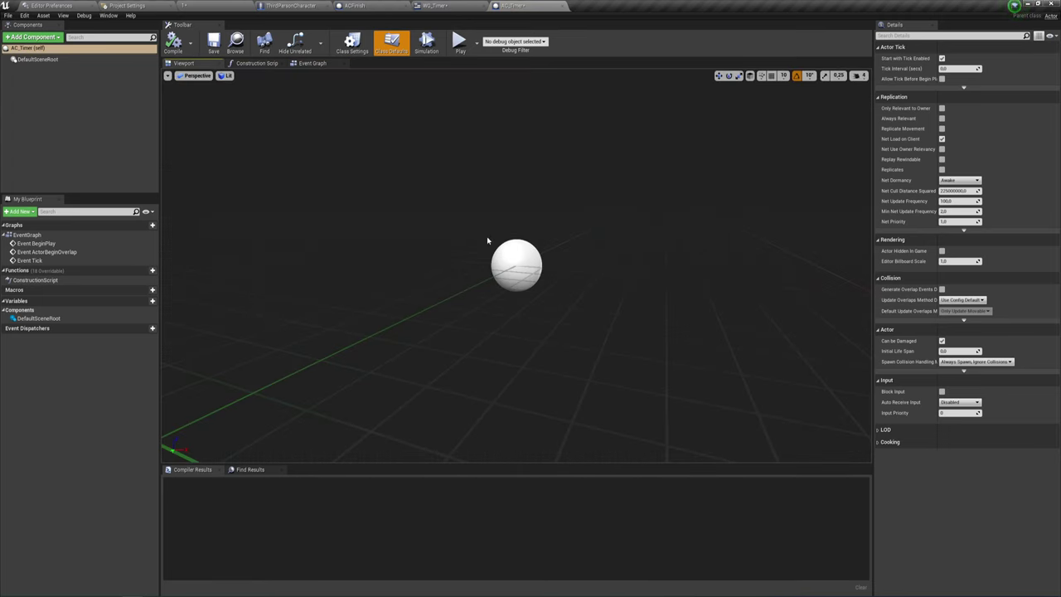
pyautogui.click(38, 60)
pyautogui.click(59, 38)
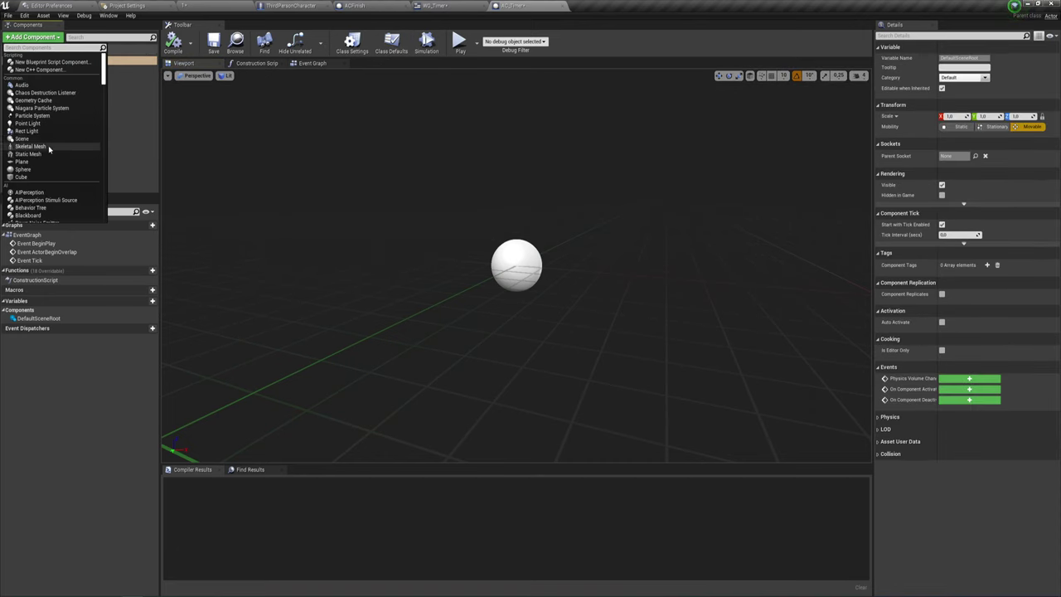
pyautogui.scroll(-2, 50, 155)
pyautogui.scroll(-3, 50, 154)
pyautogui.scroll(-2, 51, 154)
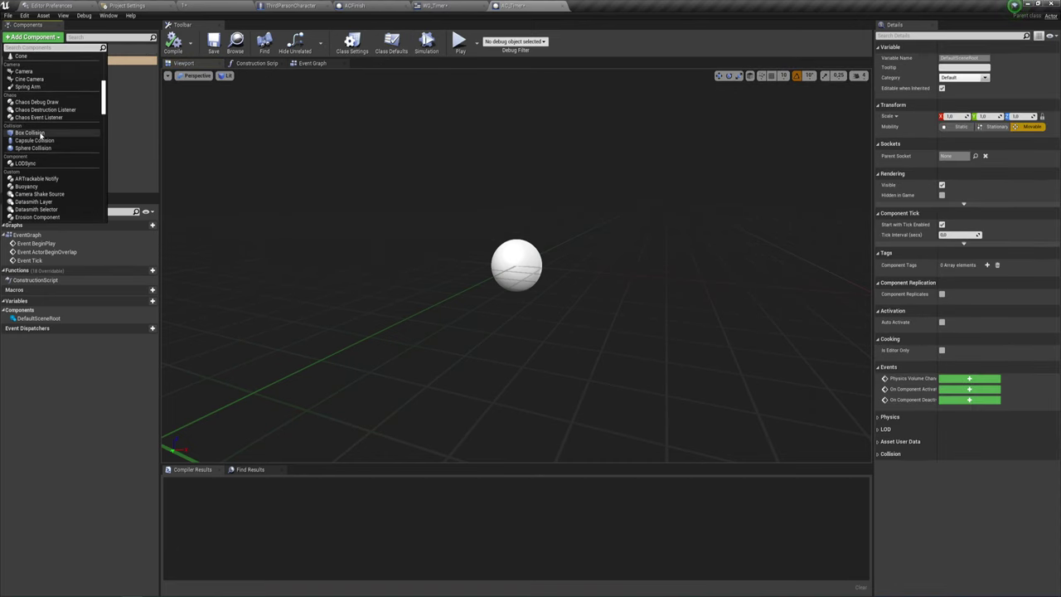
pyautogui.click(33, 132)
pyautogui.press('Return')
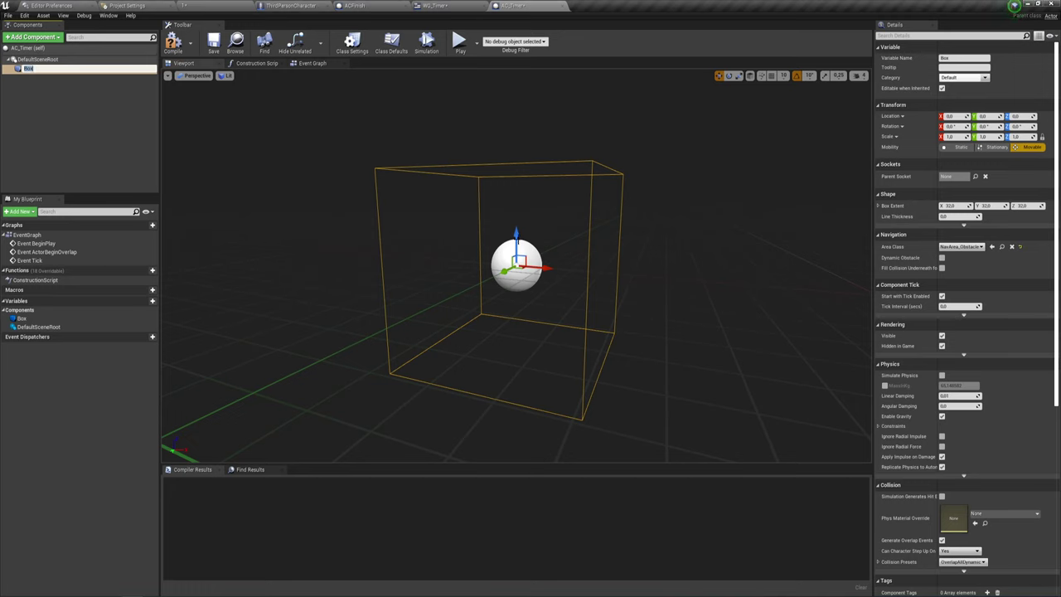
# - Raise the box above the sphere, uncheck Hidden in Game, rescale it, and open the Event Graph
pyautogui.moveTo(516, 228); pyautogui.dragTo(527, 143)
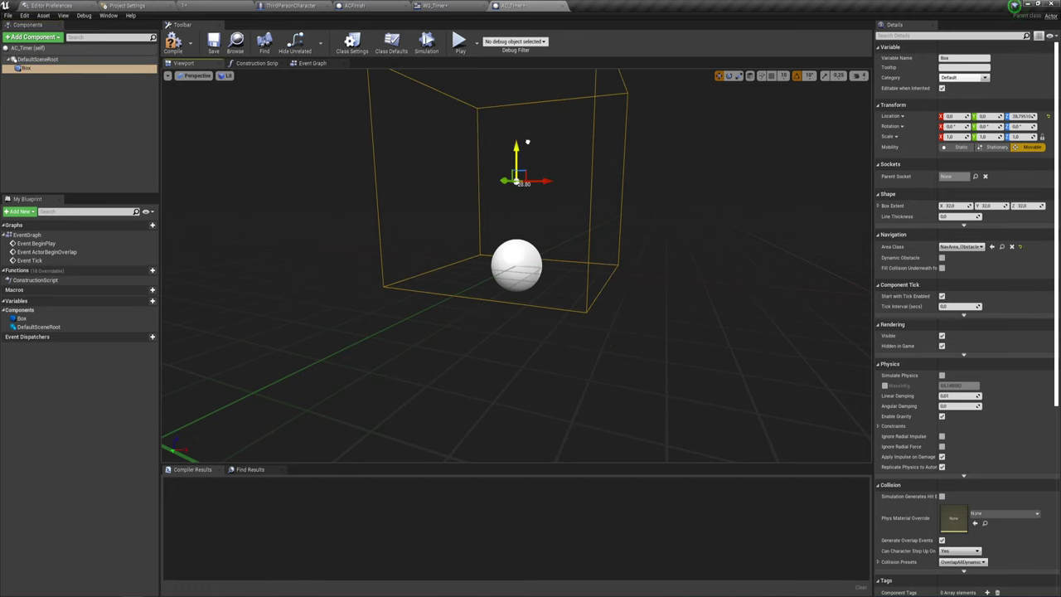
pyautogui.scroll(-5, 952, 372)
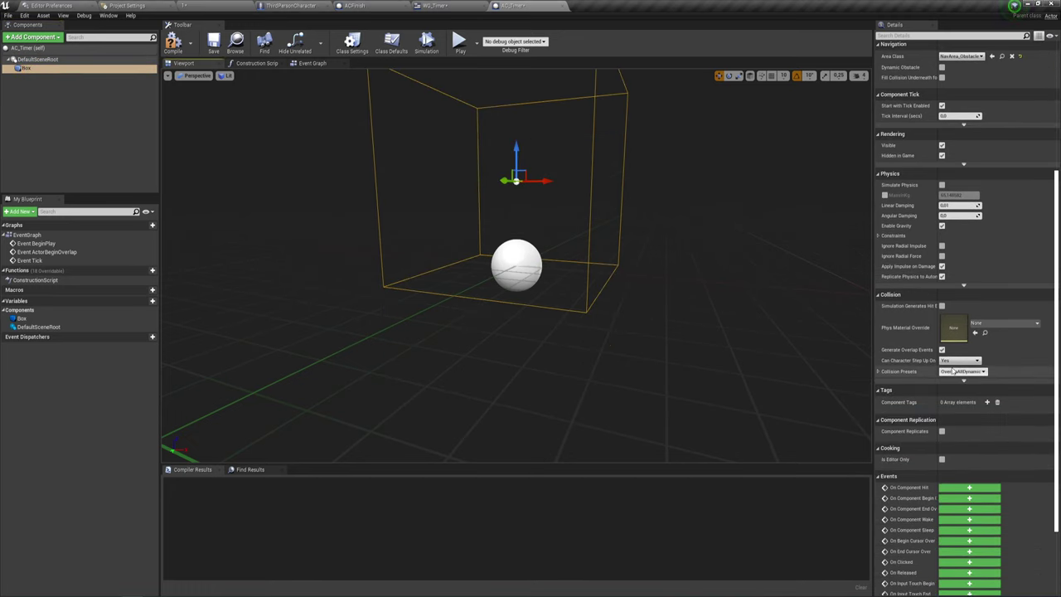
pyautogui.scroll(2, 953, 372)
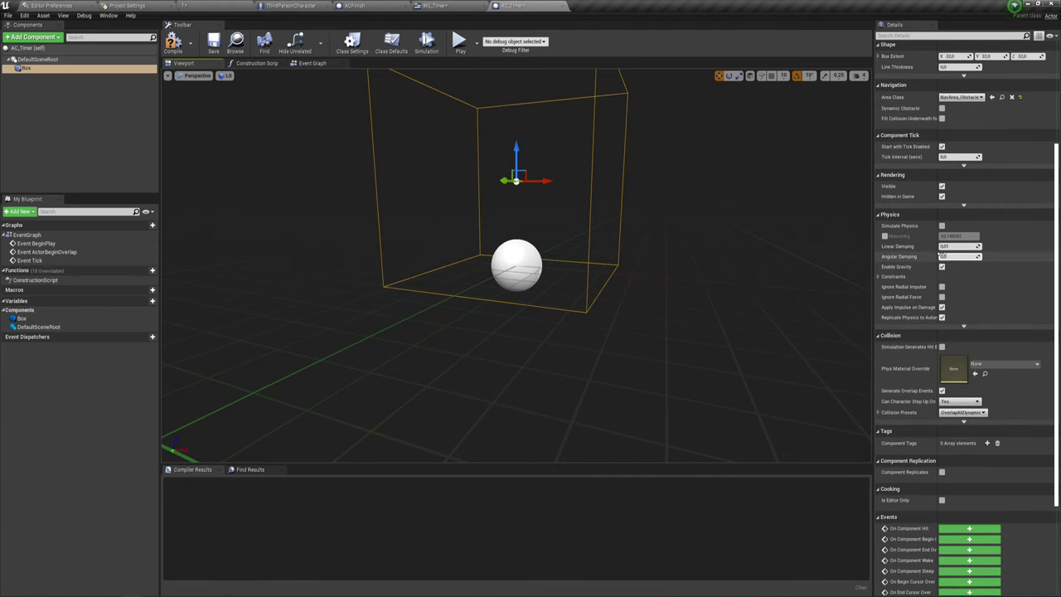
pyautogui.click(941, 196)
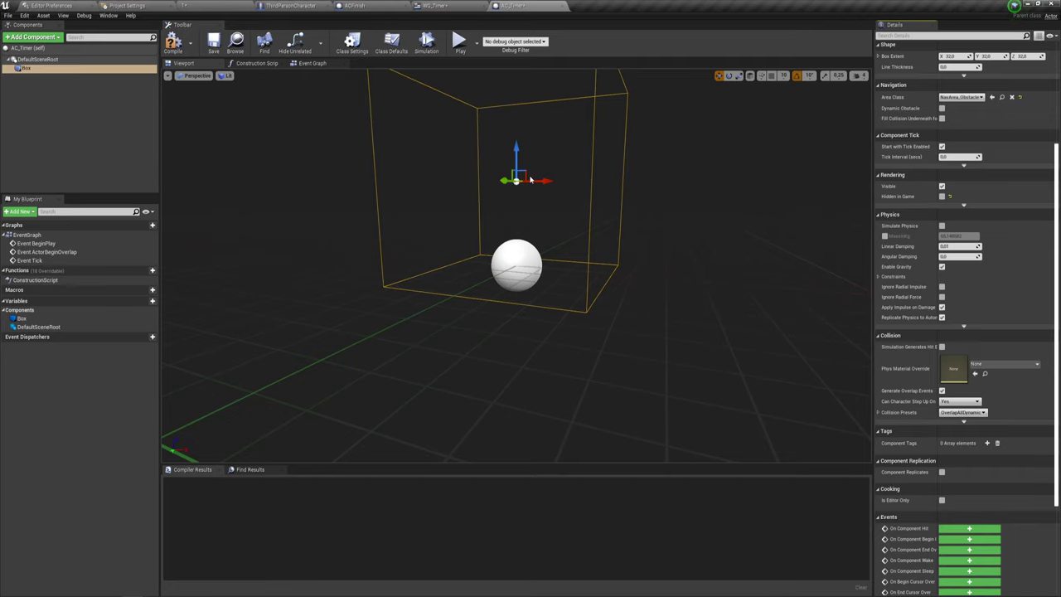
pyautogui.press('r')
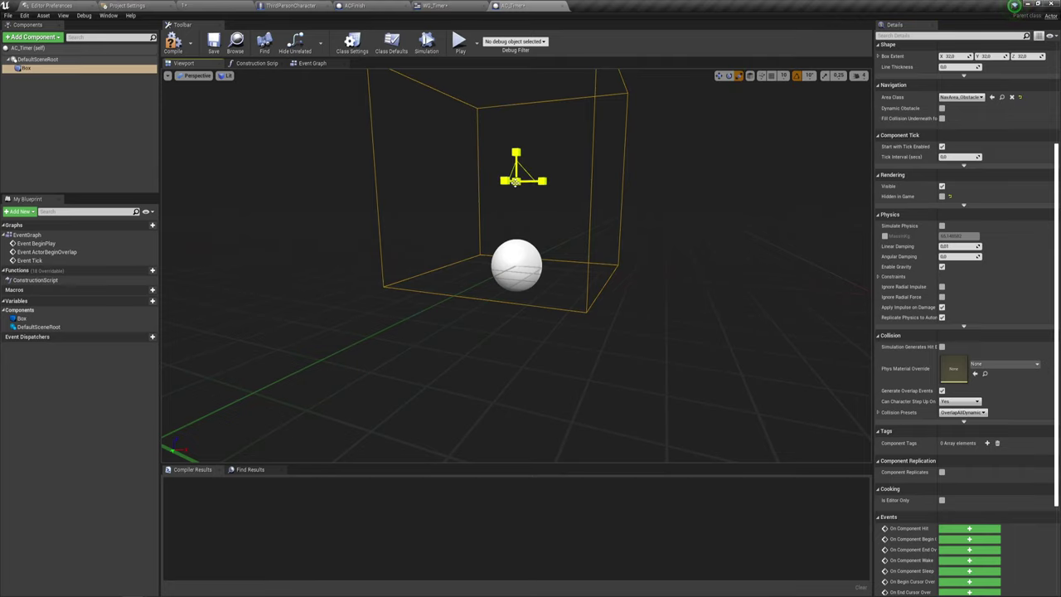
pyautogui.moveTo(523, 182); pyautogui.dragTo(521, 203)
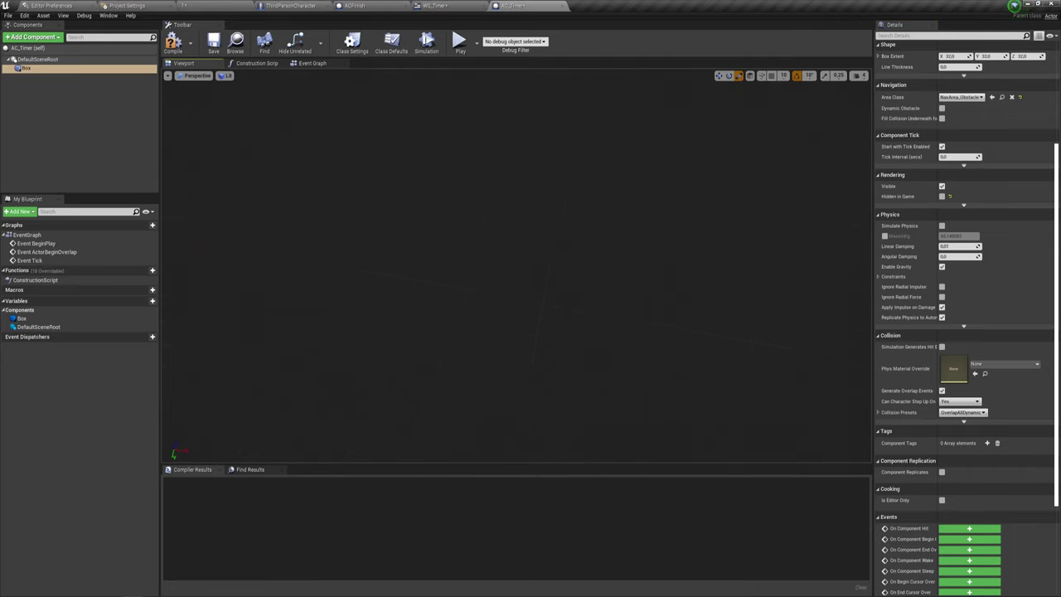
pyautogui.moveTo(627, 173); pyautogui.dragTo(627, 173, button='right')
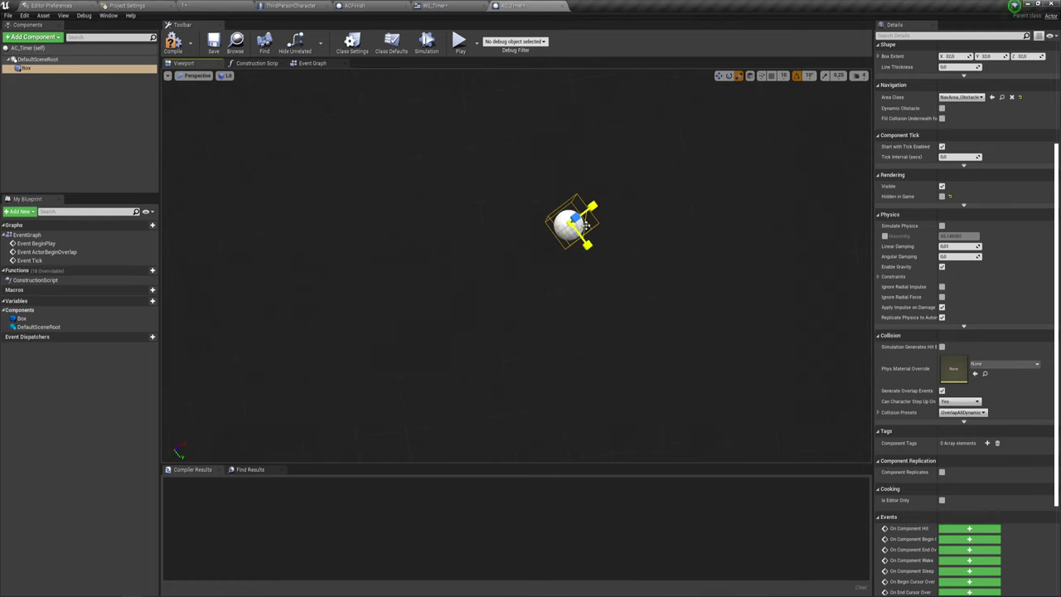
pyautogui.moveTo(586, 226); pyautogui.dragTo(585, 225, button='right')
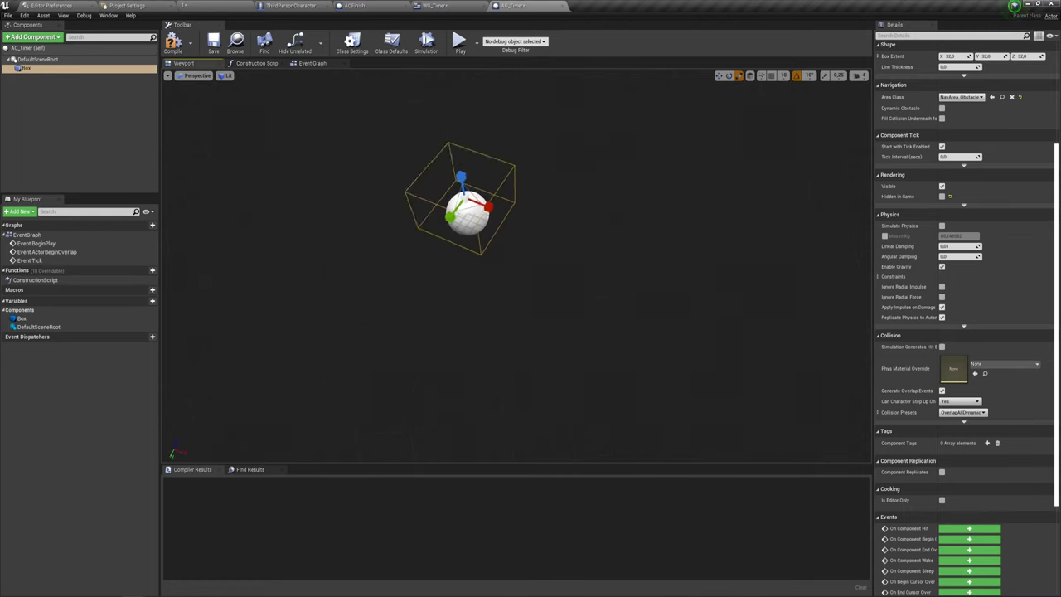
pyautogui.click(314, 63)
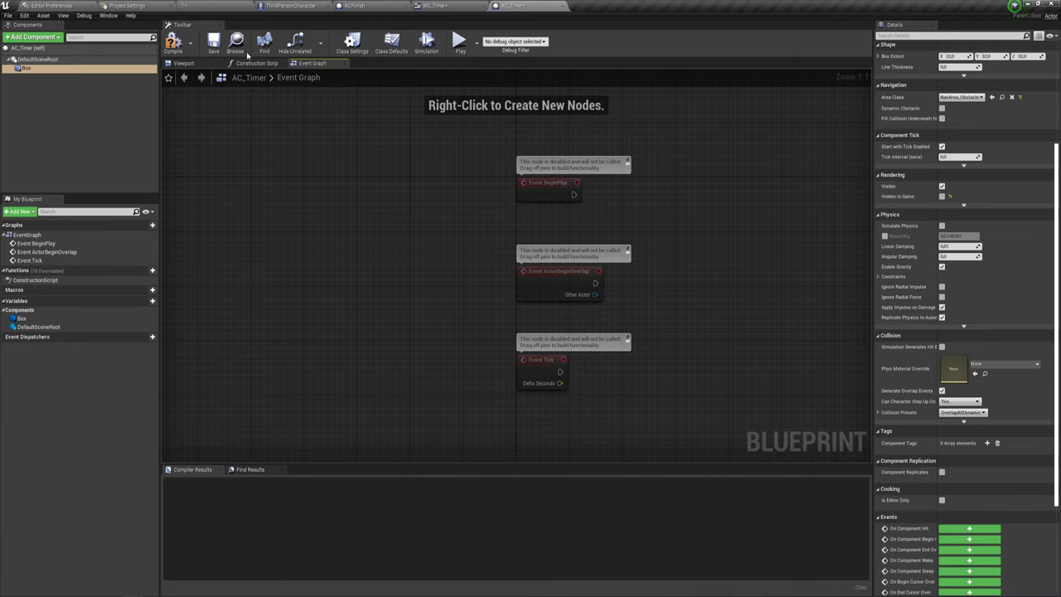
# - Add an Integer variable named Sec
pyautogui.moveTo(716, 284); pyautogui.dragTo(439, 248, button='right')
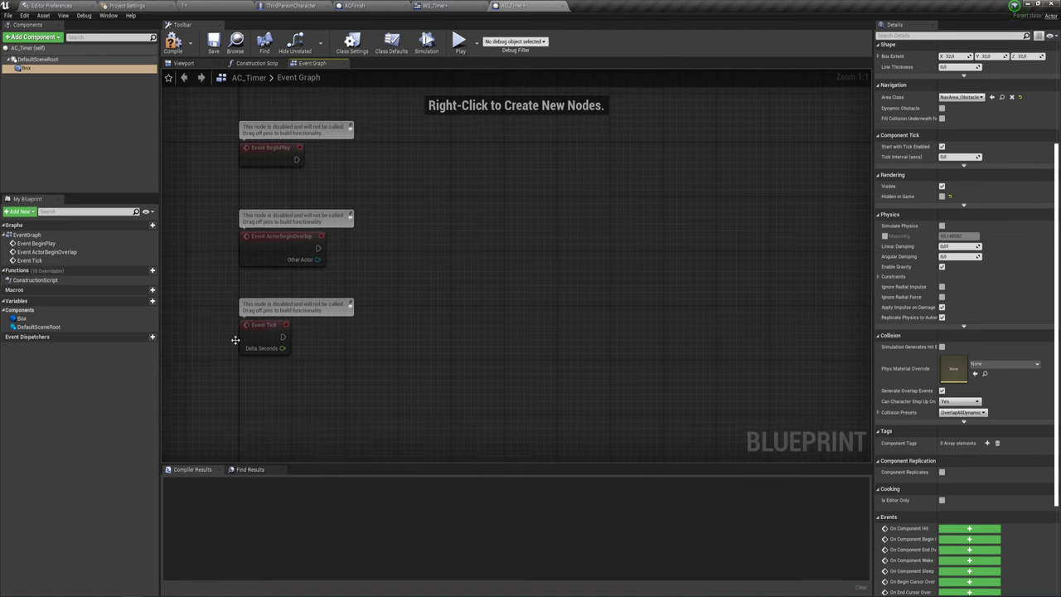
pyautogui.click(145, 302)
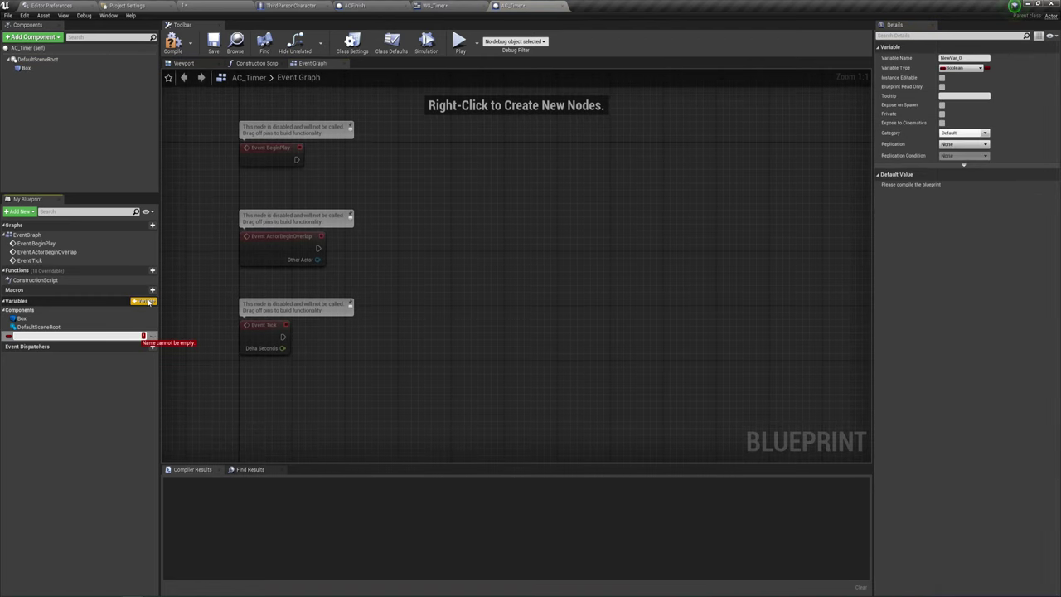
pyautogui.write('bO')
pyautogui.press('BackSpace')
pyautogui.press('BackSpace')
pyautogui.write('Se')
pyautogui.press('Return')
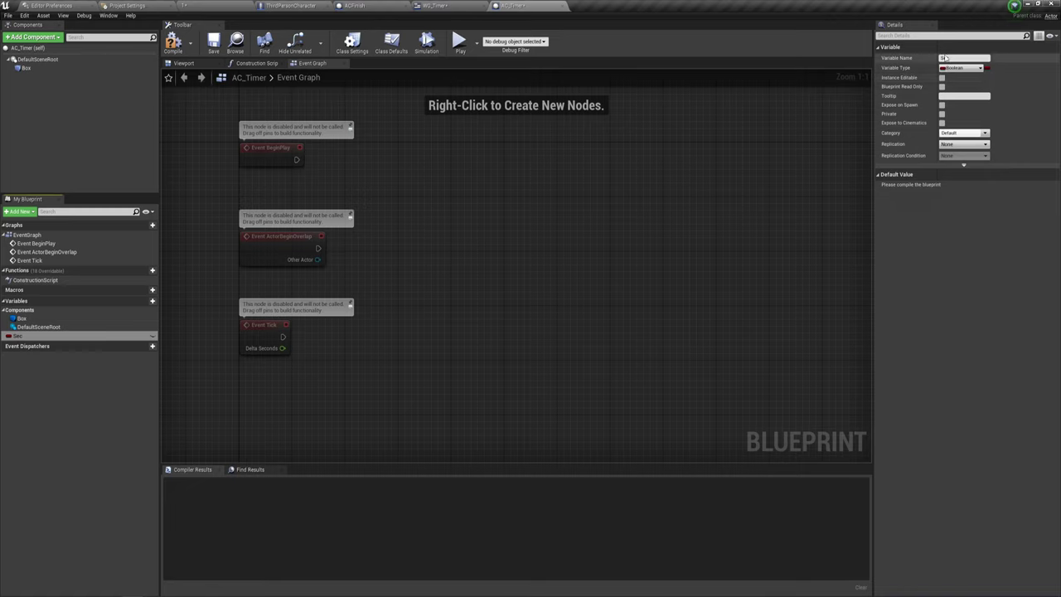
pyautogui.click(979, 70)
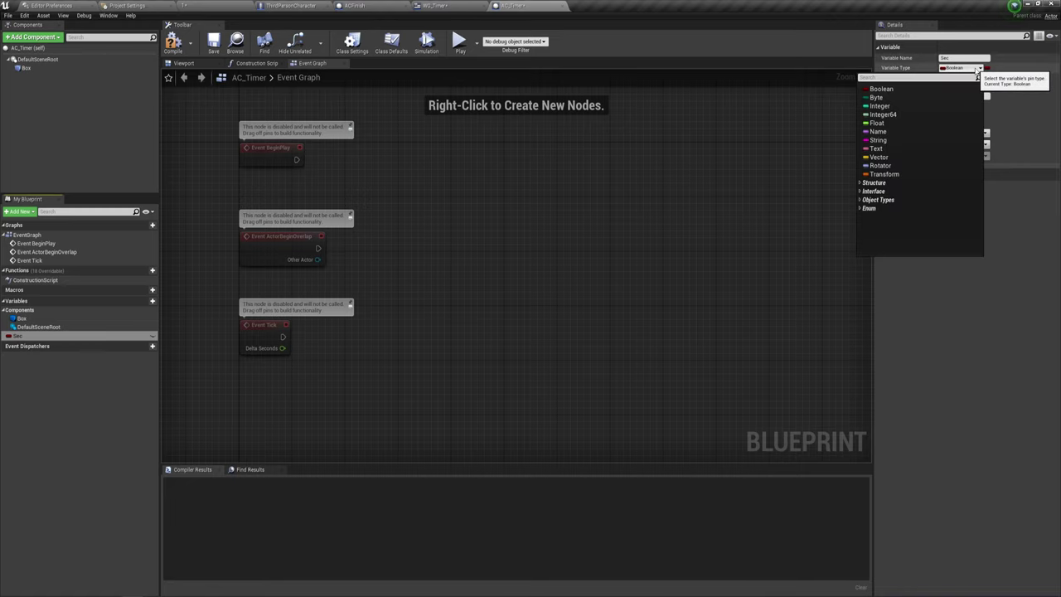
pyautogui.click(880, 106)
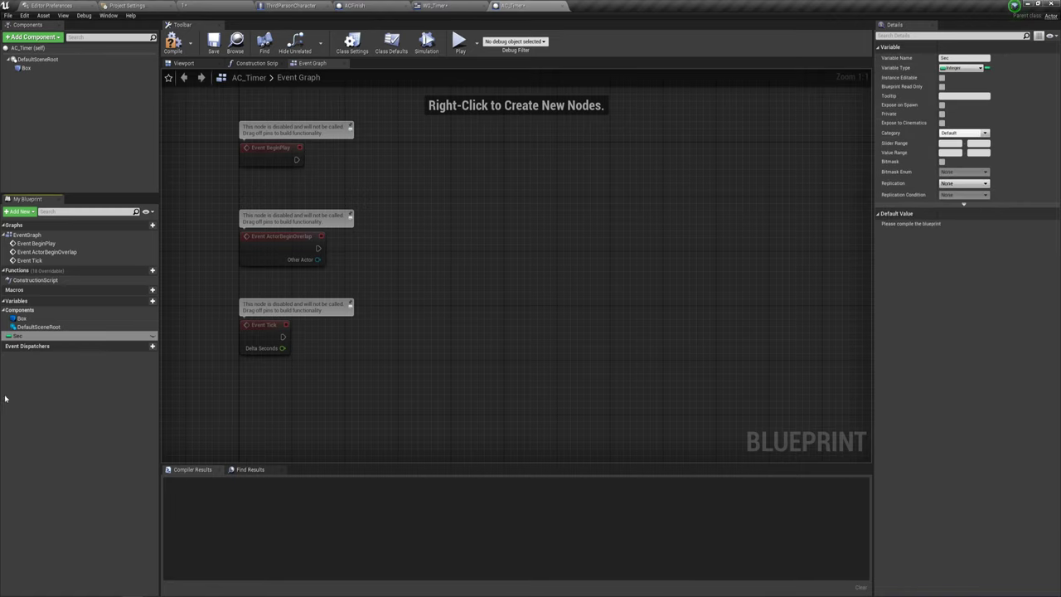
# - Duplicate Sec into Integer variables Min and Hour
pyautogui.rightClick(18, 338)
pyautogui.click(51, 383)
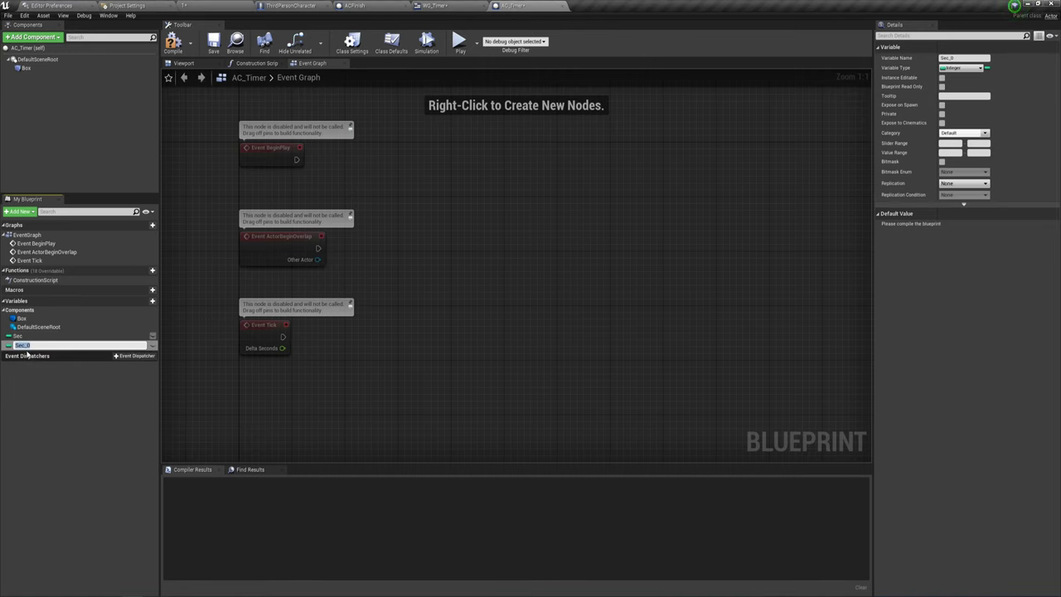
pyautogui.write('Min')
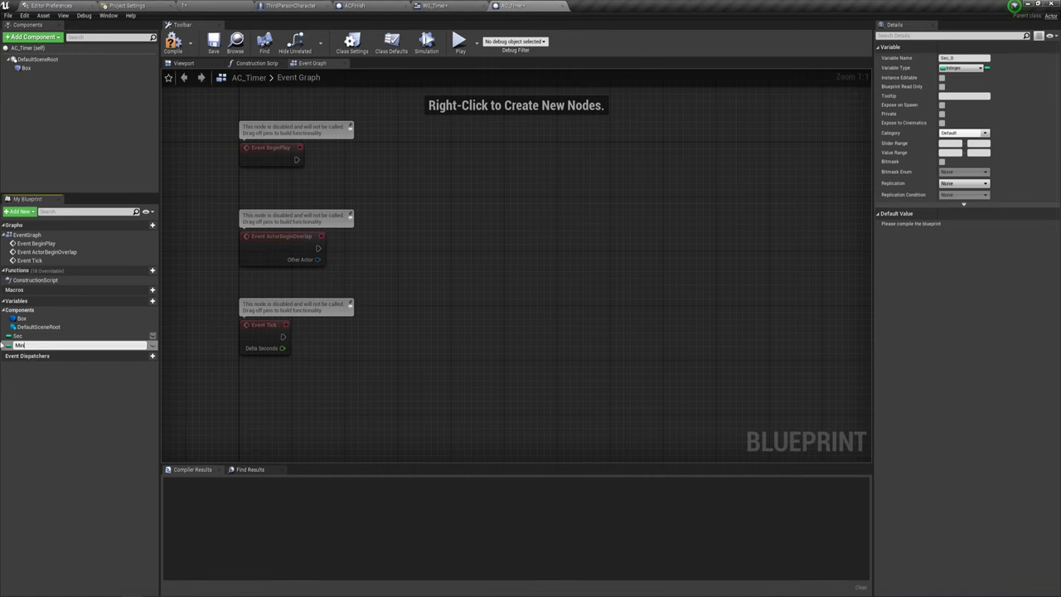
pyautogui.press('Return')
pyautogui.rightClick(20, 345)
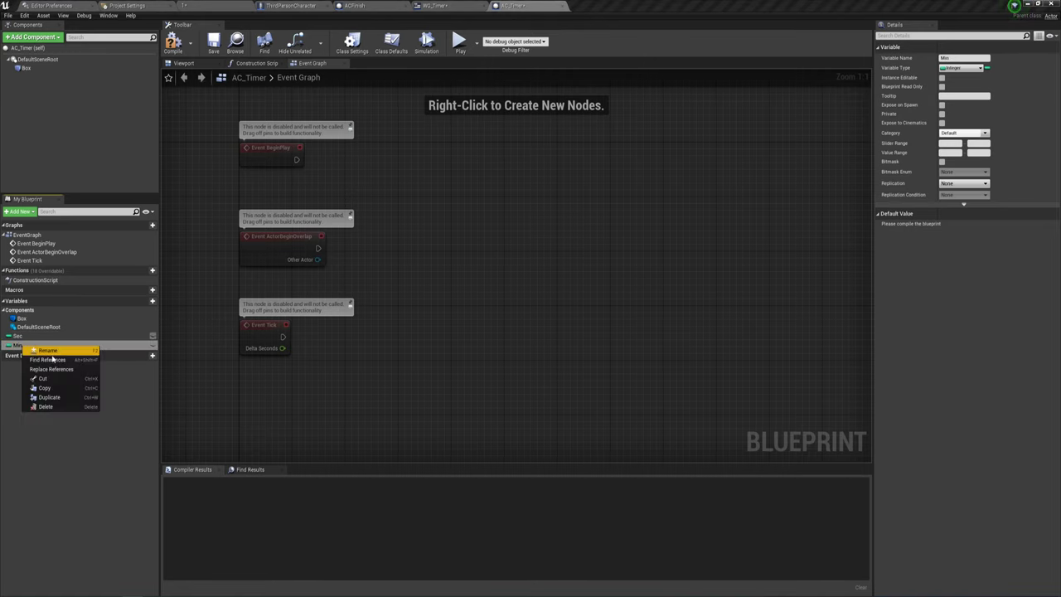
pyautogui.click(53, 397)
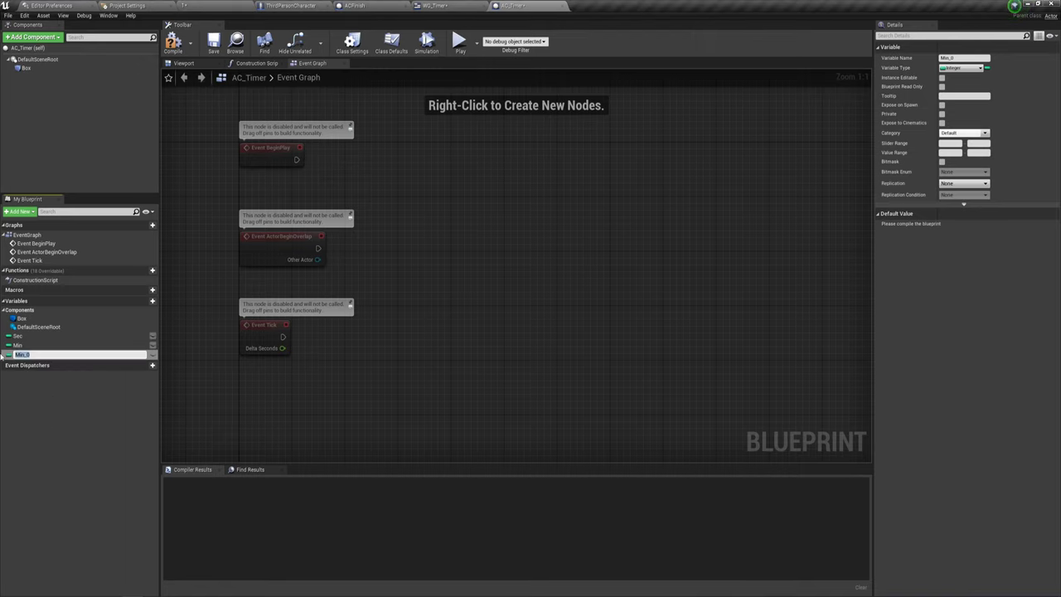
pyautogui.write('Hour')
pyautogui.press('Return')
# - Move Event Tick lower and add a Boolean variable named MissionComplete
pyautogui.moveTo(521, 376)
pyautogui.mouseDown(button='right')
pyautogui.moveTo(418, 267)
pyautogui.moveTo(393, 221)
pyautogui.mouseUp(button='right')
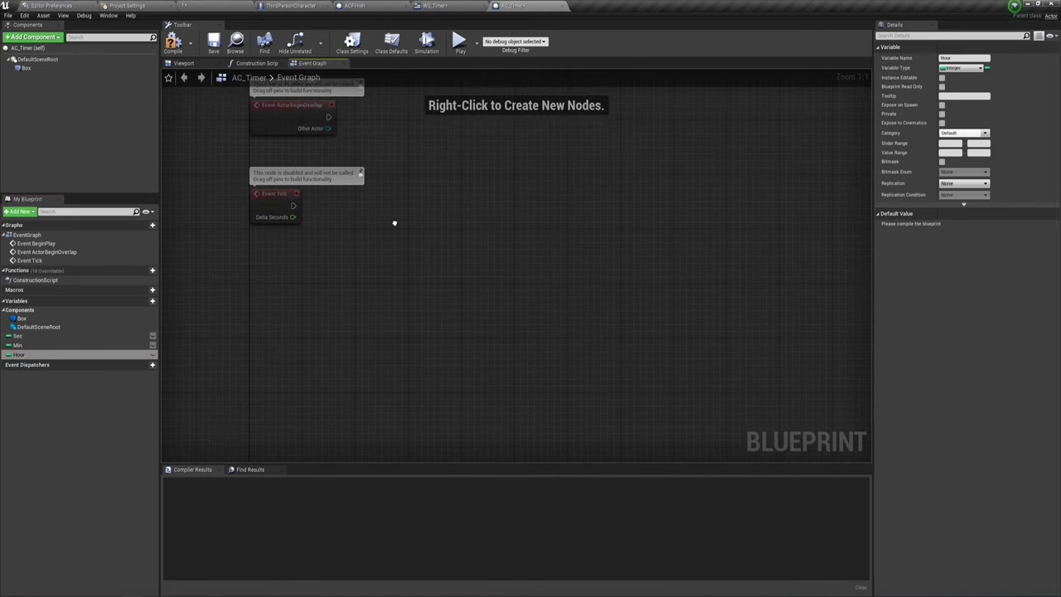
pyautogui.moveTo(267, 191)
pyautogui.mouseDown()
pyautogui.moveTo(265, 372)
pyautogui.moveTo(278, 372)
pyautogui.mouseUp()
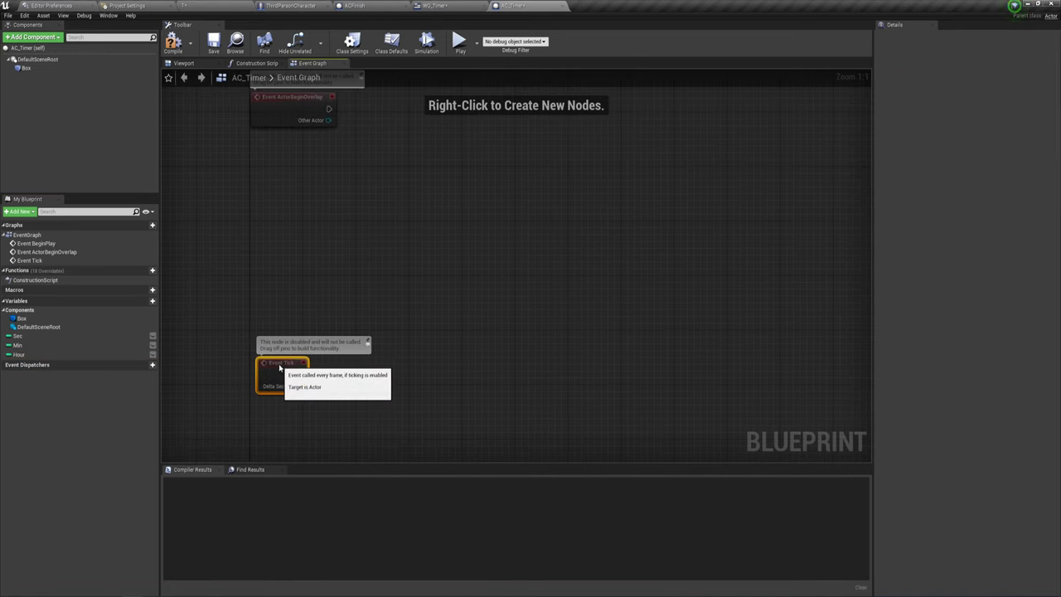
pyautogui.moveTo(352, 292); pyautogui.dragTo(332, 218, button='right')
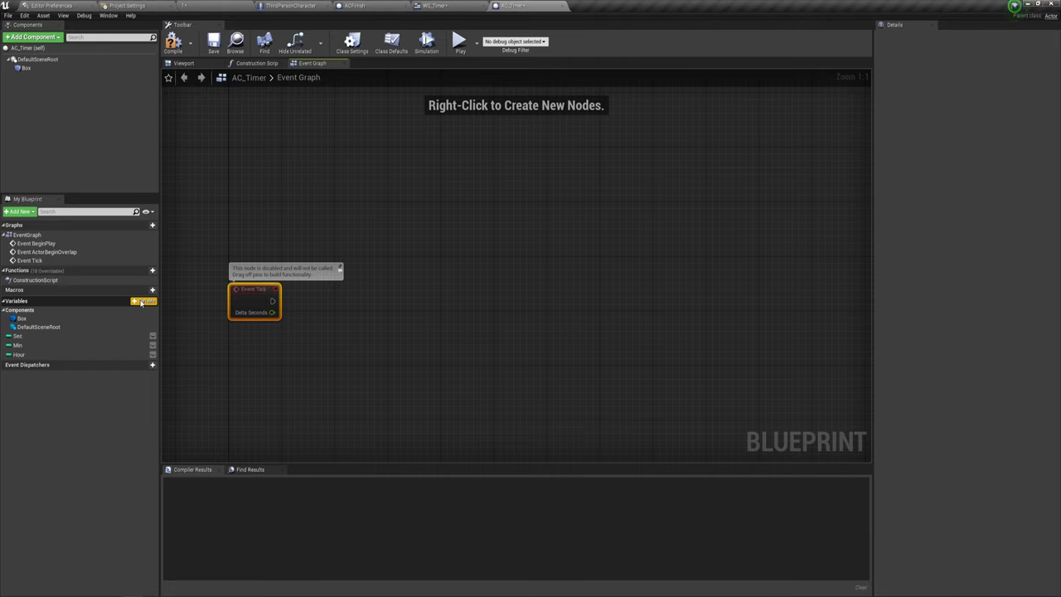
pyautogui.click(141, 303)
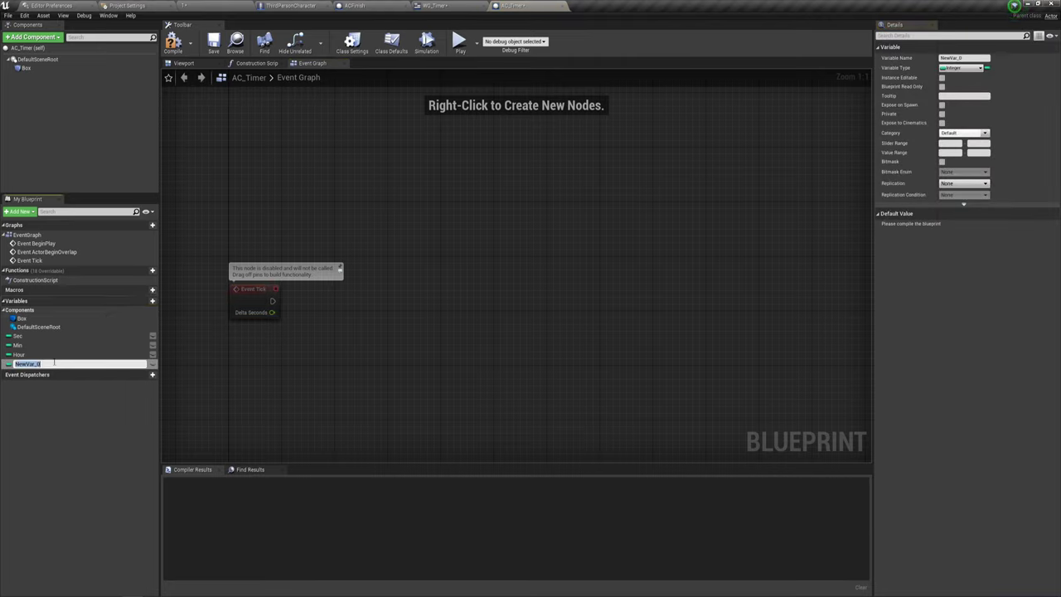
pyautogui.write('MissionComplet')
pyautogui.write('ete')
pyautogui.press('Return')
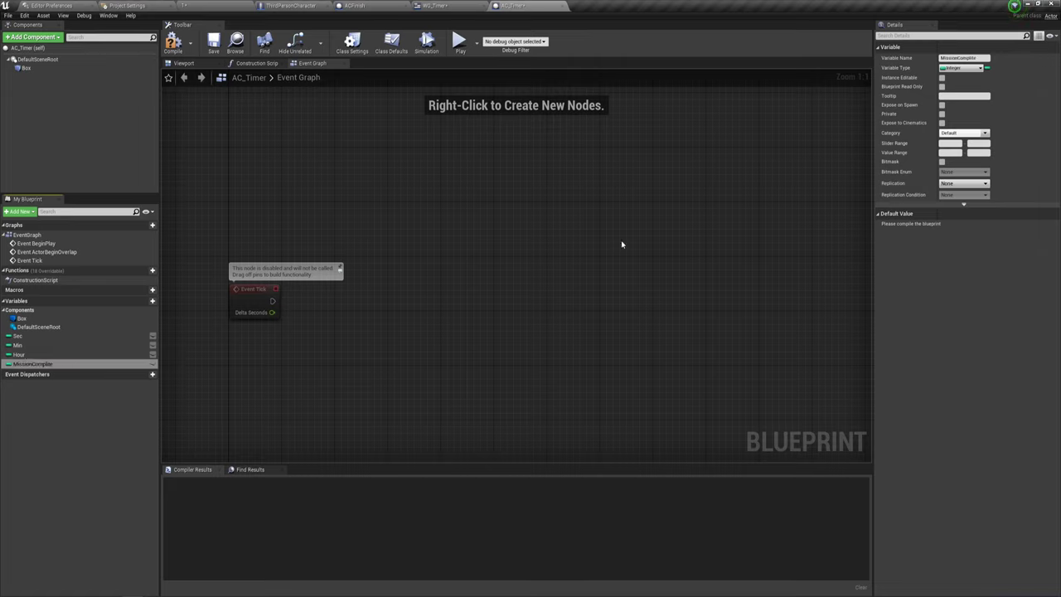
pyautogui.click(961, 67)
pyautogui.click(895, 93)
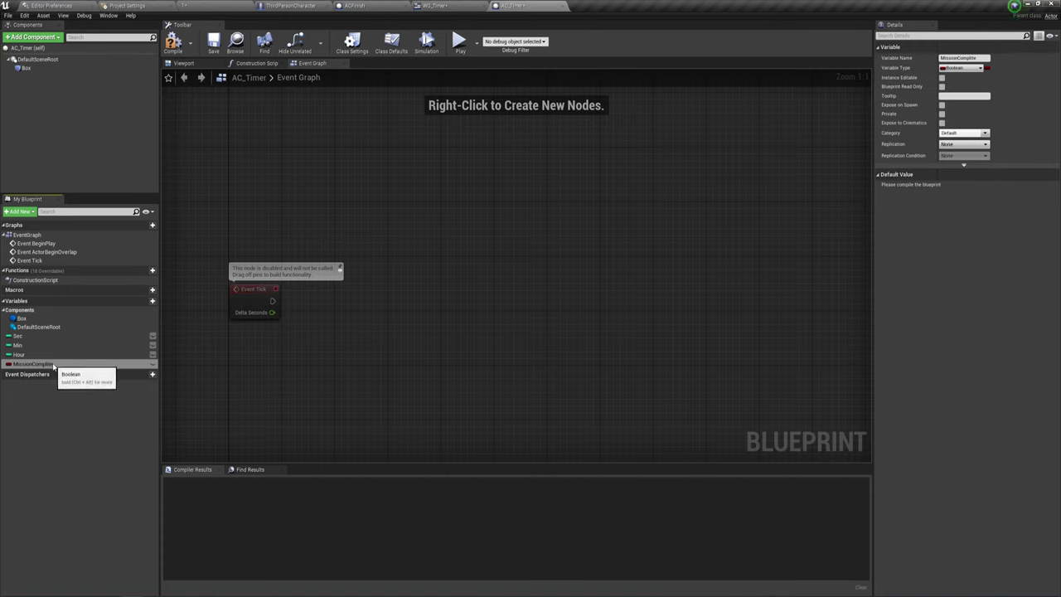
# - Add a Boolean variable named GoMission
pyautogui.click(142, 301)
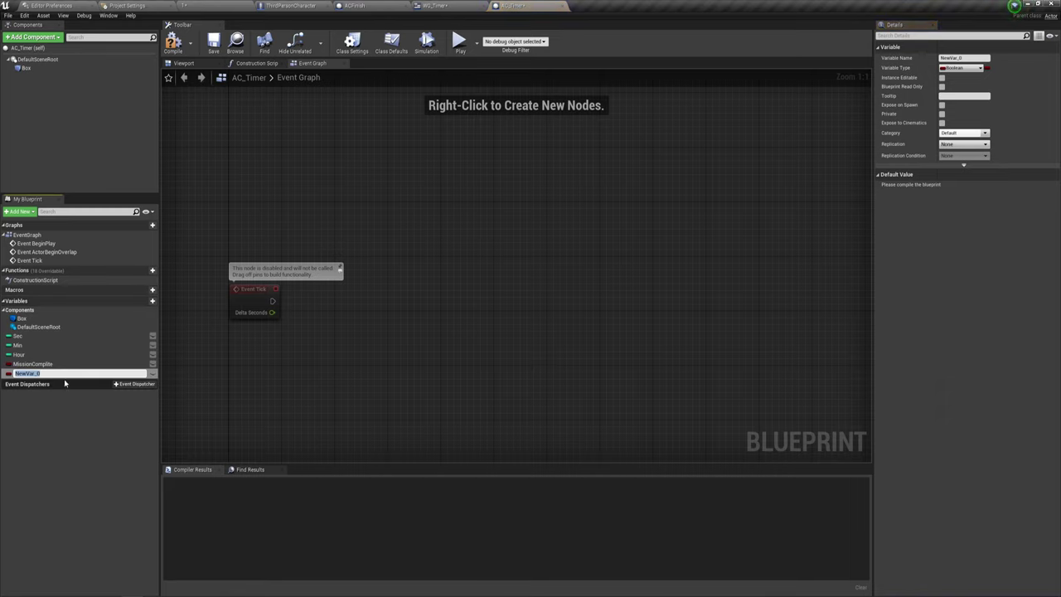
pyautogui.press('BackSpace')
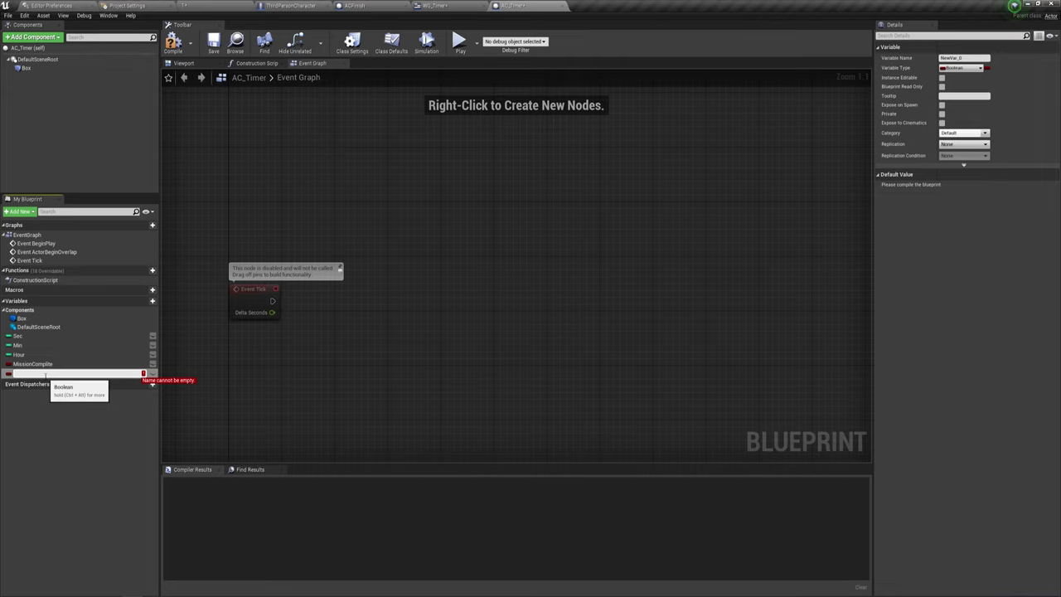
pyautogui.write('O')
pyautogui.write('ion')
pyautogui.press('Return')
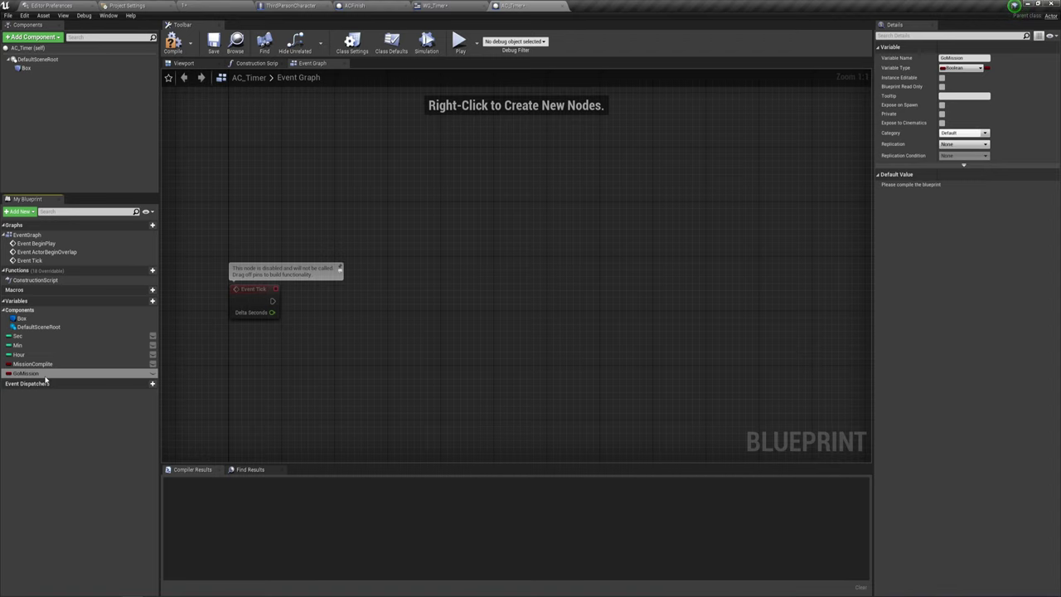
# - Create a Branch conditioned on a GoMission getter and drive it from Event Tick
pyautogui.moveTo(299, 353); pyautogui.dragTo(333, 318, button='right')
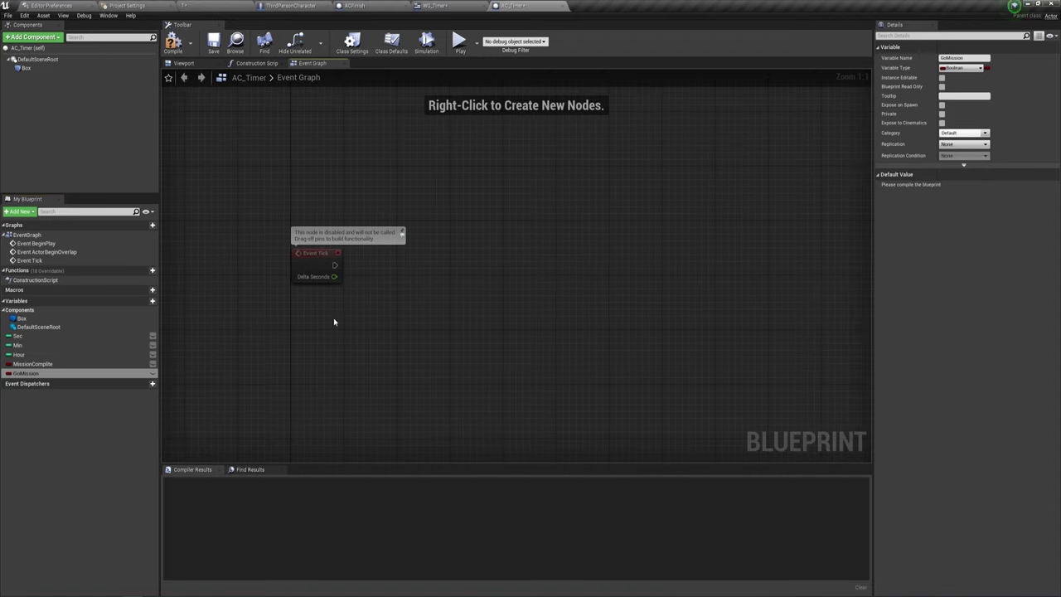
pyautogui.moveTo(34, 373)
pyautogui.keyDown('ctrl'); pyautogui.mouseDown()
pyautogui.moveTo(300, 311)
pyautogui.moveTo(396, 248)
pyautogui.mouseUp(); pyautogui.keyUp('ctrl')
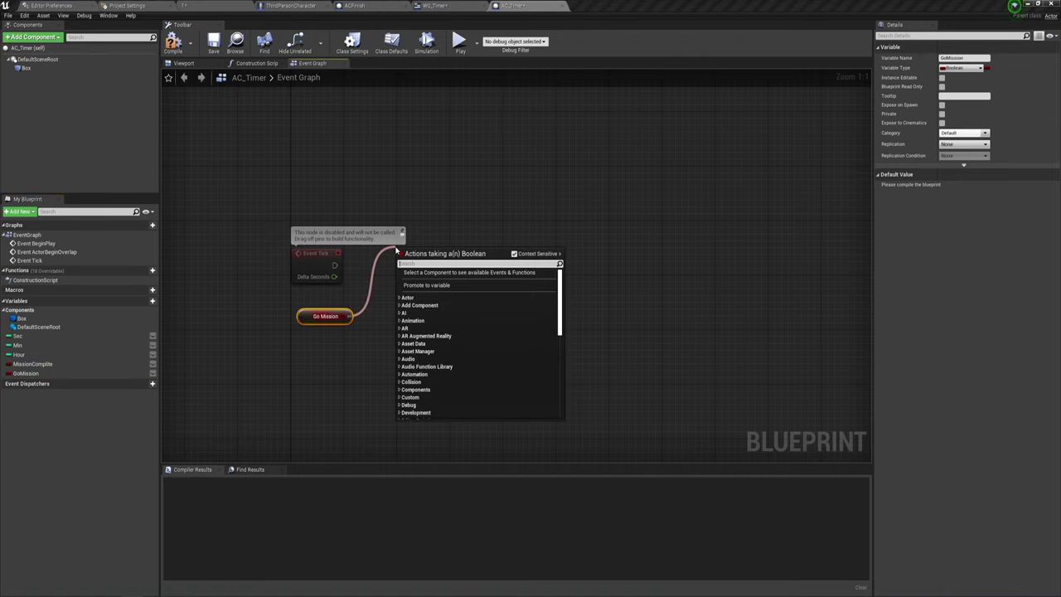
pyautogui.write('b')
pyautogui.press('Return')
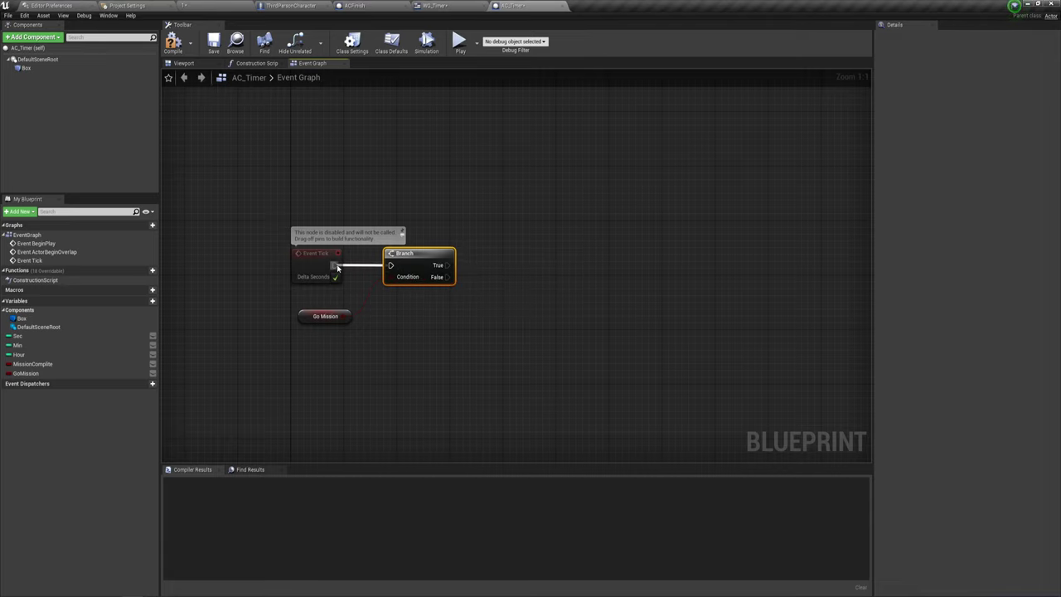
pyautogui.moveTo(391, 264); pyautogui.dragTo(335, 266)
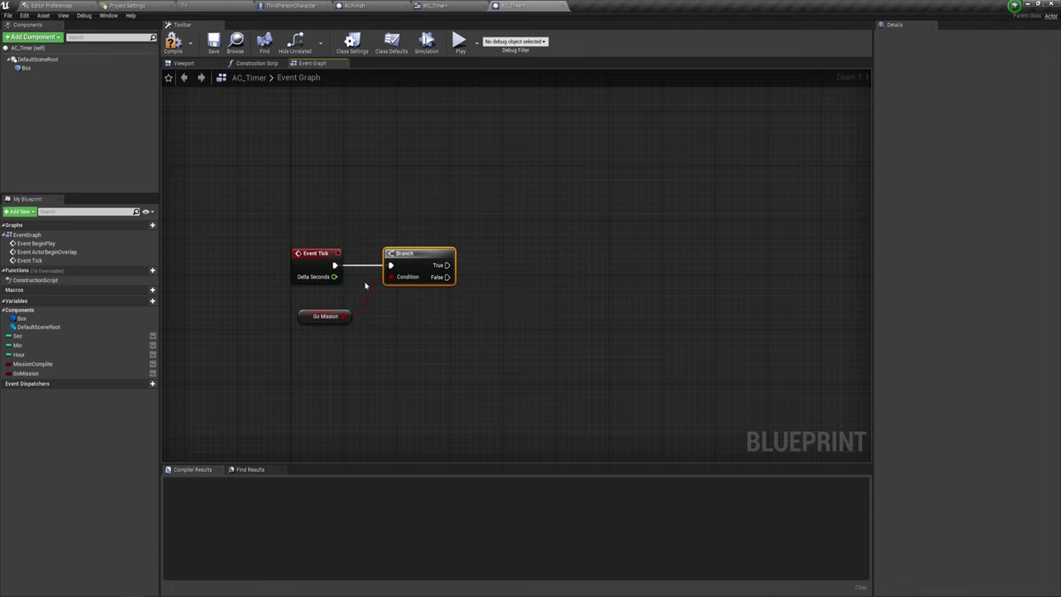
pyautogui.moveTo(325, 316); pyautogui.dragTo(325, 309)
pyautogui.moveTo(411, 327); pyautogui.dragTo(360, 326, button='right')
pyautogui.click(402, 290)
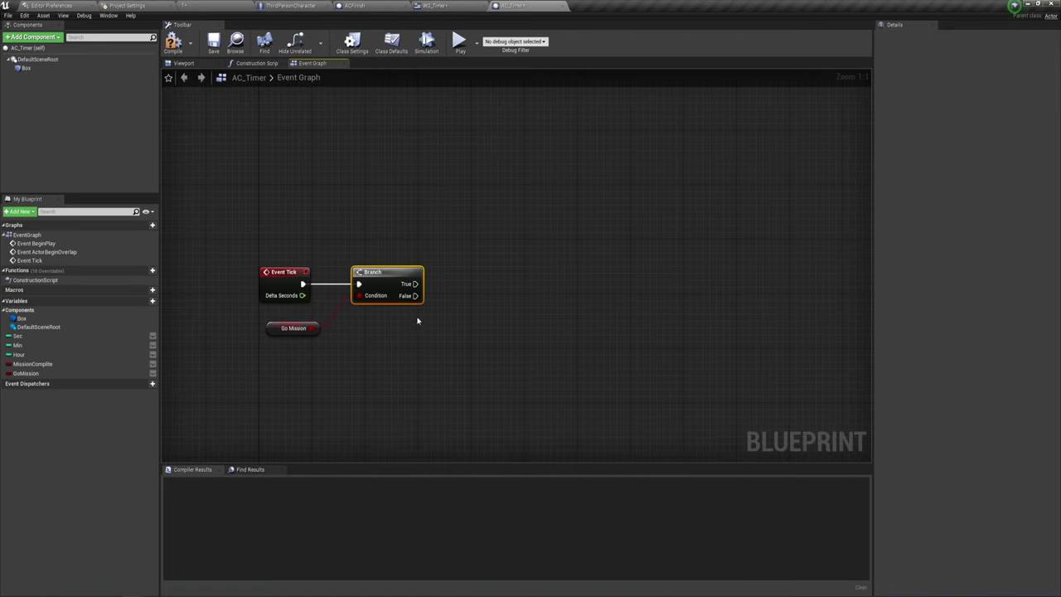
pyautogui.moveTo(381, 273); pyautogui.dragTo(362, 273)
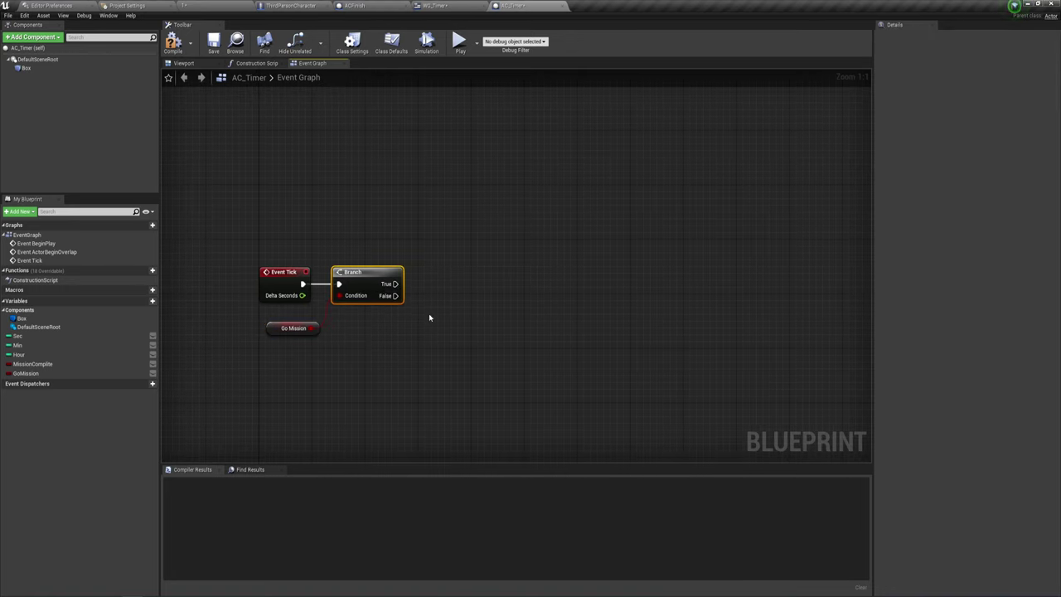
pyautogui.moveTo(429, 317); pyautogui.dragTo(378, 323, button='right')
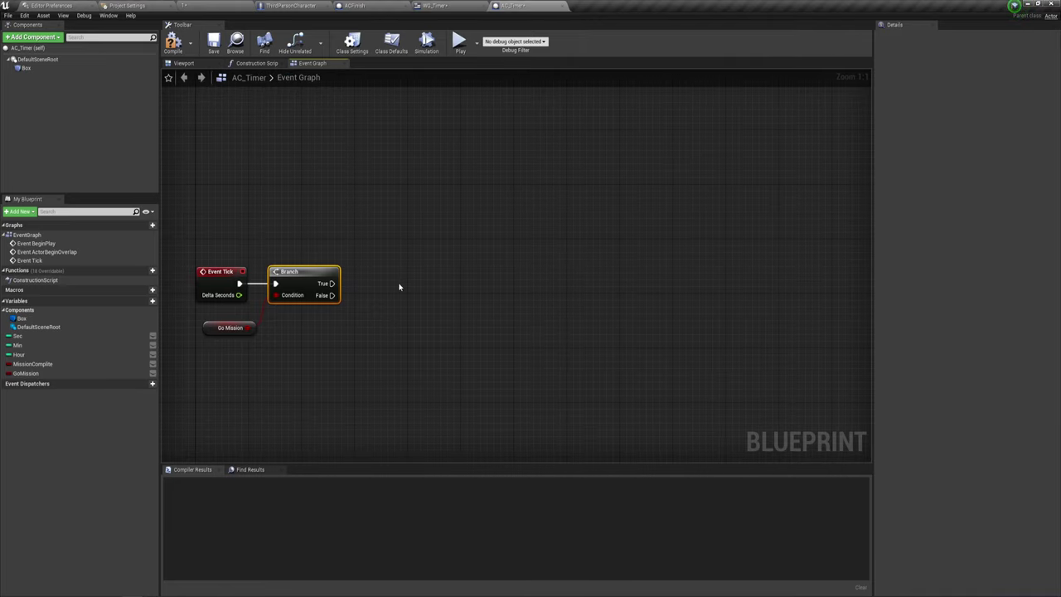
# - Copy-paste a second Branch, connect the first Branch's True output to it, and drag in Sec
pyautogui.hotkey('ctrl', 'c')
pyautogui.hotkey('ctrl', 'v')
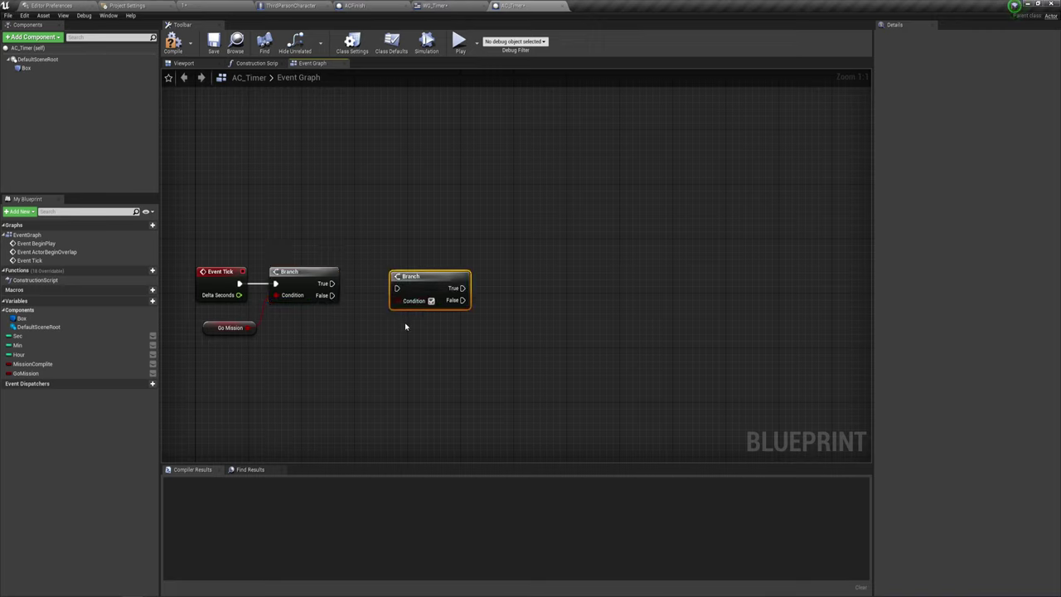
pyautogui.moveTo(396, 288); pyautogui.dragTo(332, 284)
pyautogui.moveTo(414, 303); pyautogui.dragTo(419, 299)
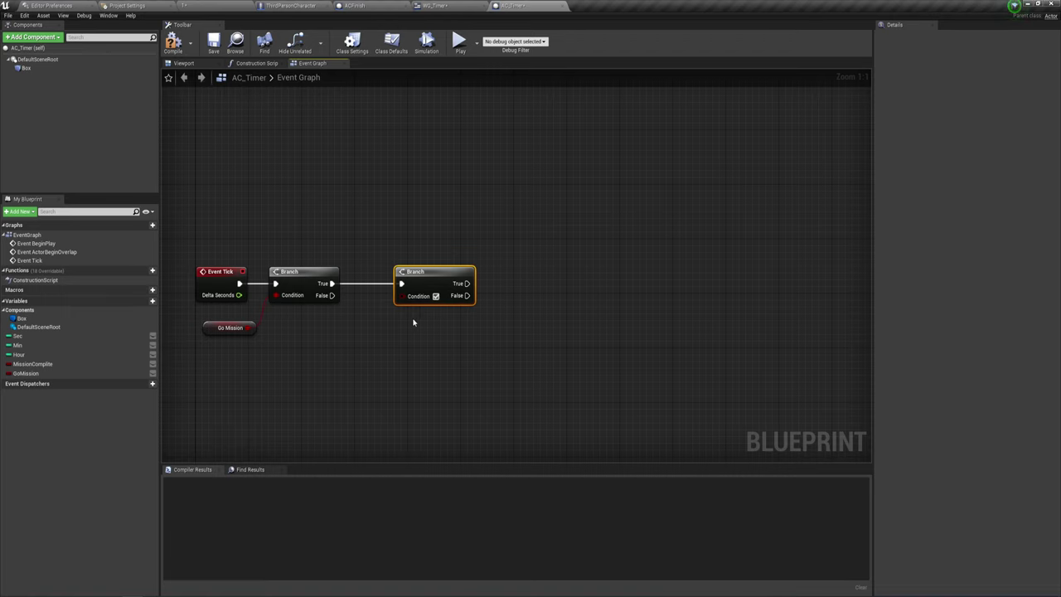
pyautogui.moveTo(411, 366); pyautogui.dragTo(418, 316, button='right')
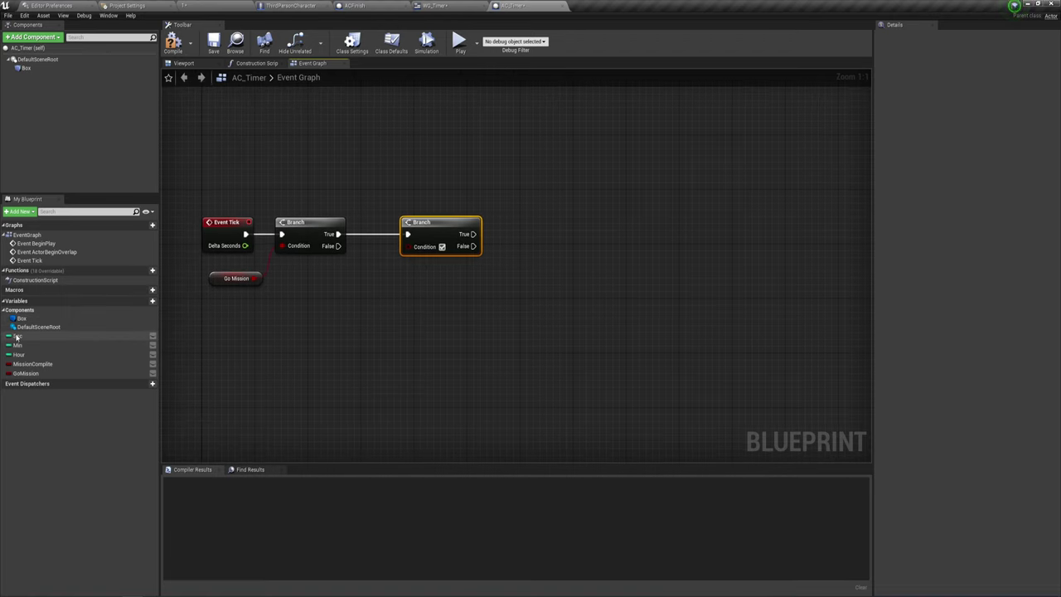
pyautogui.moveTo(17, 336)
pyautogui.mouseDown()
pyautogui.moveTo(369, 291)
pyautogui.moveTo(323, 282)
pyautogui.moveTo(363, 282)
pyautogui.moveTo(383, 296)
pyautogui.mouseUp()
# - Add a Sec getter and an integer == equality node beside it
pyautogui.click(348, 305)
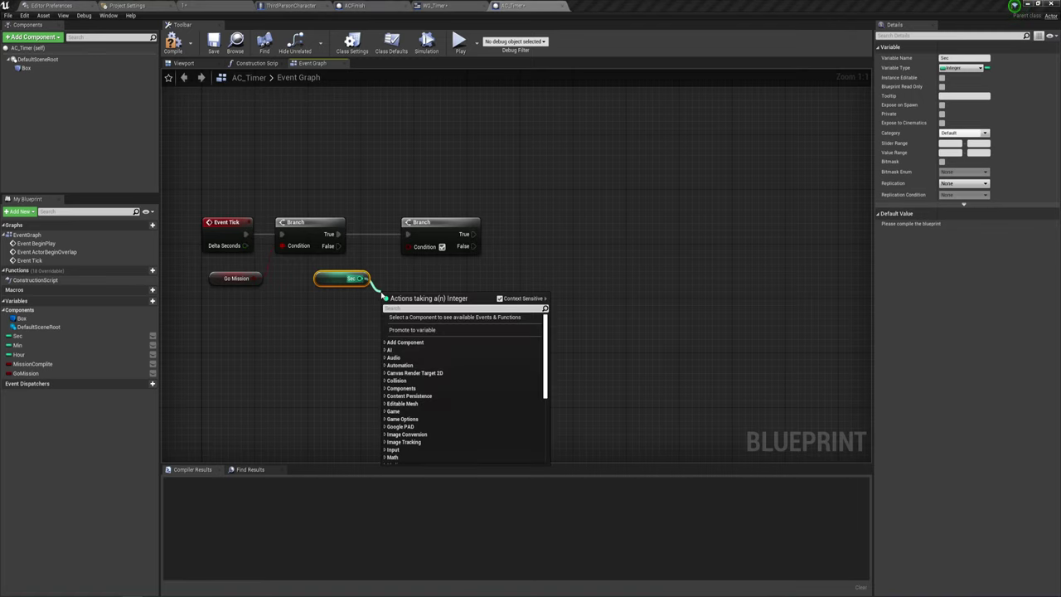
pyautogui.write('==')
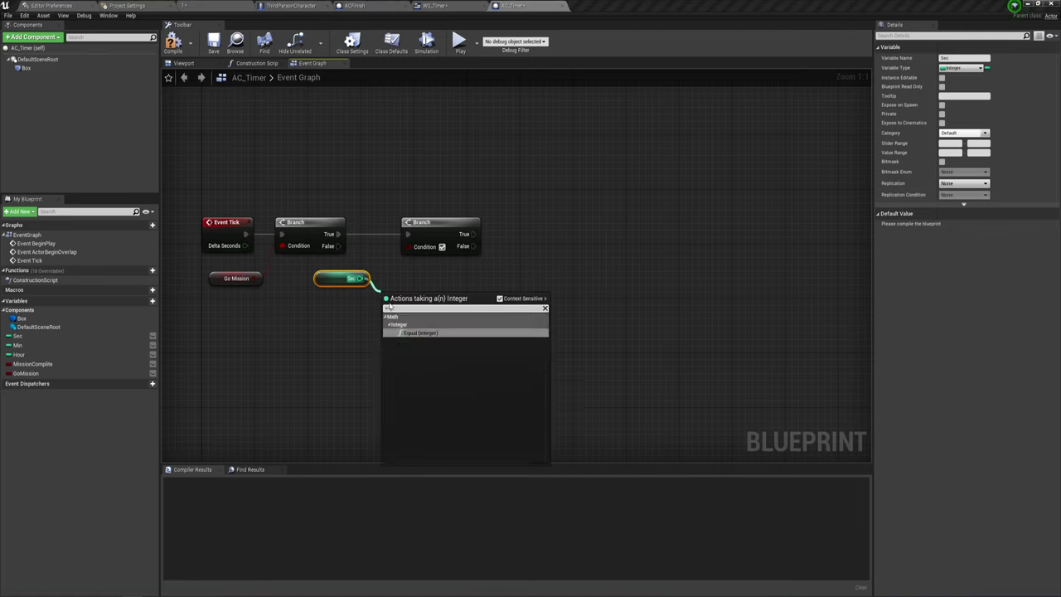
pyautogui.click(417, 333)
pyautogui.moveTo(449, 303); pyautogui.dragTo(409, 247)
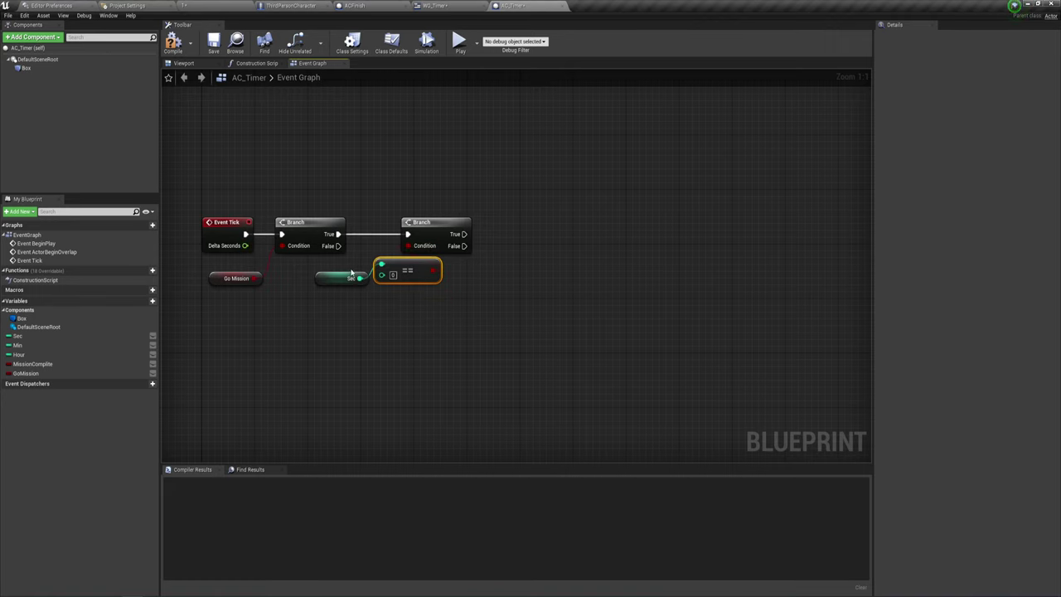
pyautogui.moveTo(329, 278)
pyautogui.mouseDown()
pyautogui.moveTo(401, 299)
pyautogui.moveTo(388, 292)
pyautogui.mouseUp()
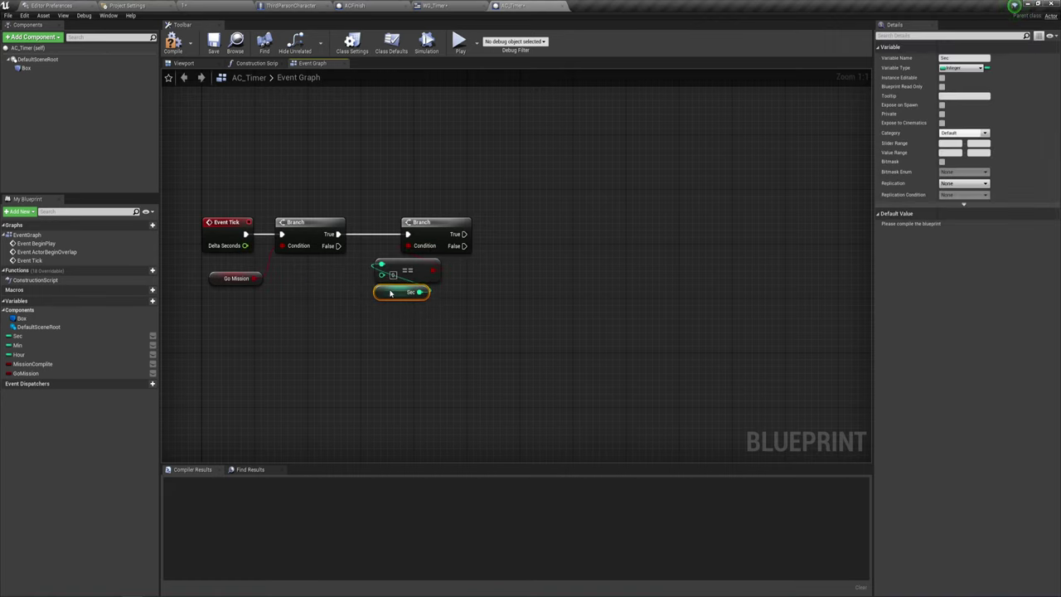
pyautogui.moveTo(390, 292); pyautogui.dragTo(355, 348, button='right')
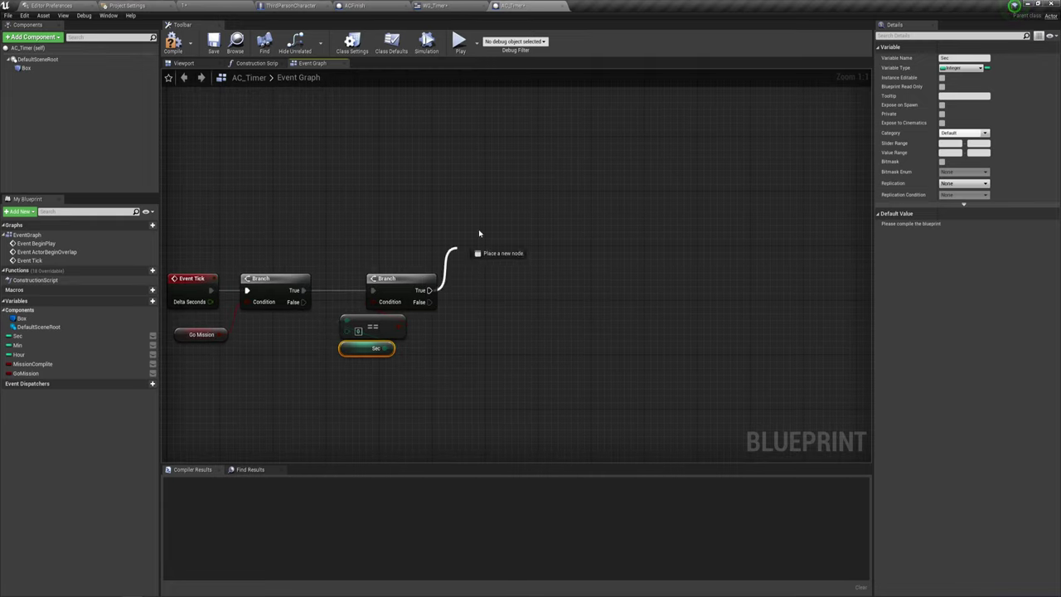
# - Add a Decrement Int node fed by Sec
pyautogui.moveTo(424, 287); pyautogui.dragTo(519, 221)
pyautogui.click(470, 314)
pyautogui.moveTo(470, 314)
pyautogui.mouseDown(button='right')
pyautogui.moveTo(429, 255)
pyautogui.moveTo(391, 264)
pyautogui.mouseUp(button='right')
pyautogui.moveTo(358, 254); pyautogui.dragTo(394, 282)
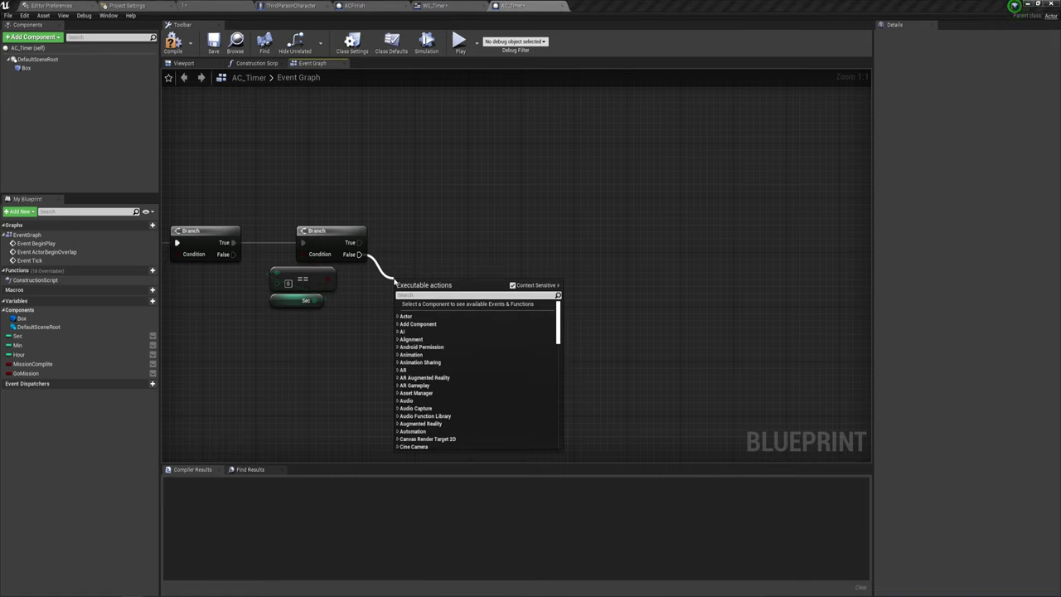
pyautogui.click(404, 253)
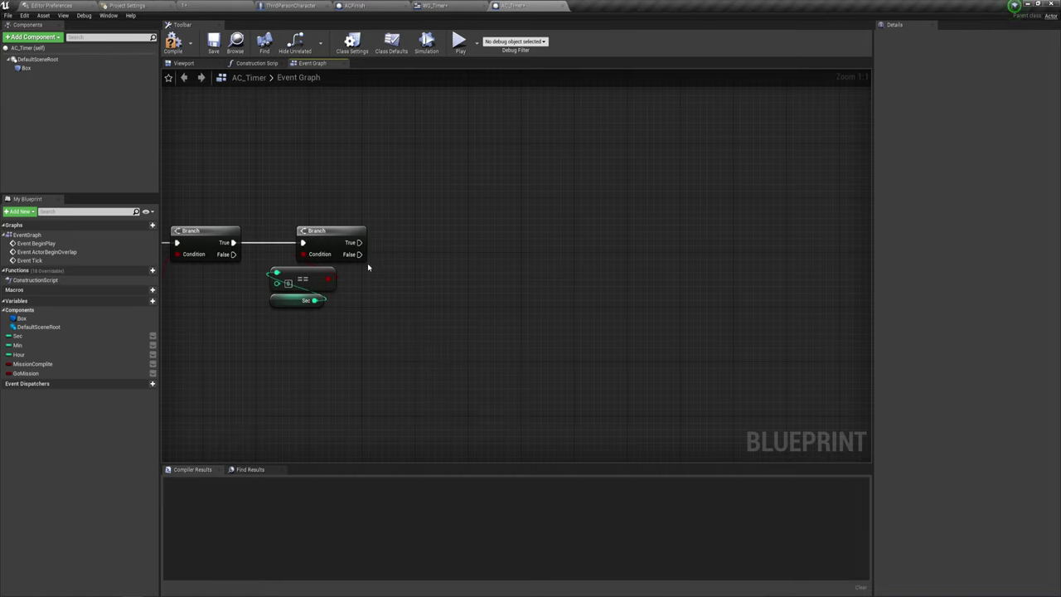
pyautogui.moveTo(399, 297); pyautogui.dragTo(386, 291, button='right')
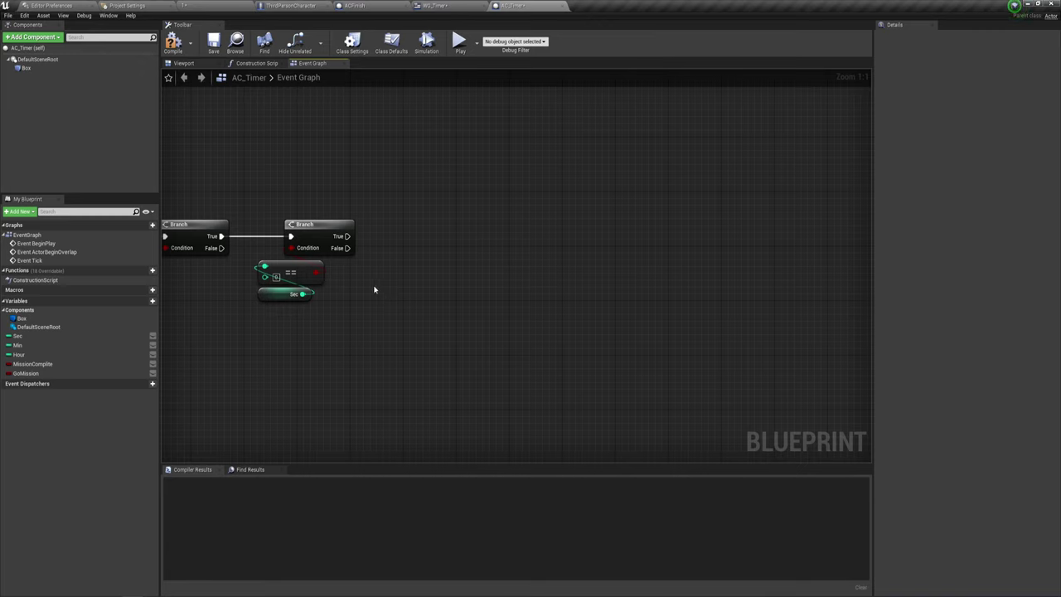
pyautogui.keyDown('ctrl'); pyautogui.moveTo(302, 293); pyautogui.dragTo(394, 268); pyautogui.keyUp('ctrl')
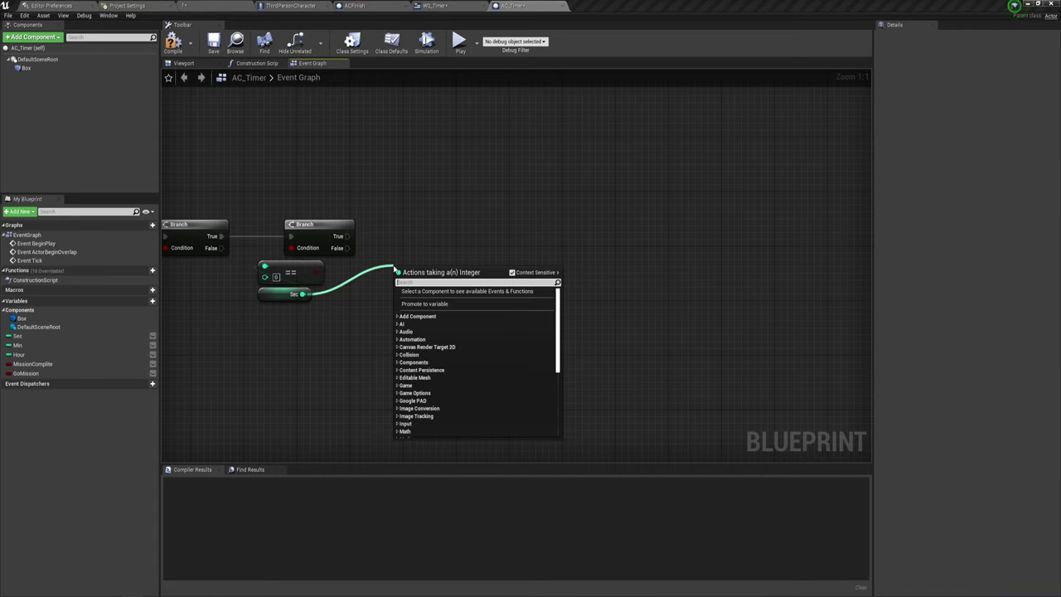
pyautogui.write('de')
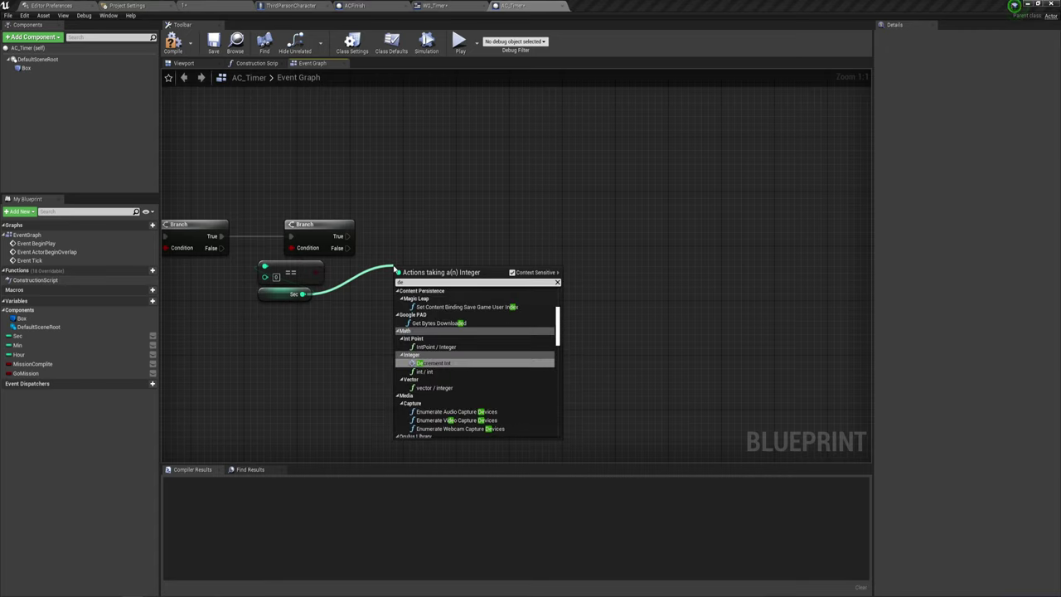
pyautogui.press('Return')
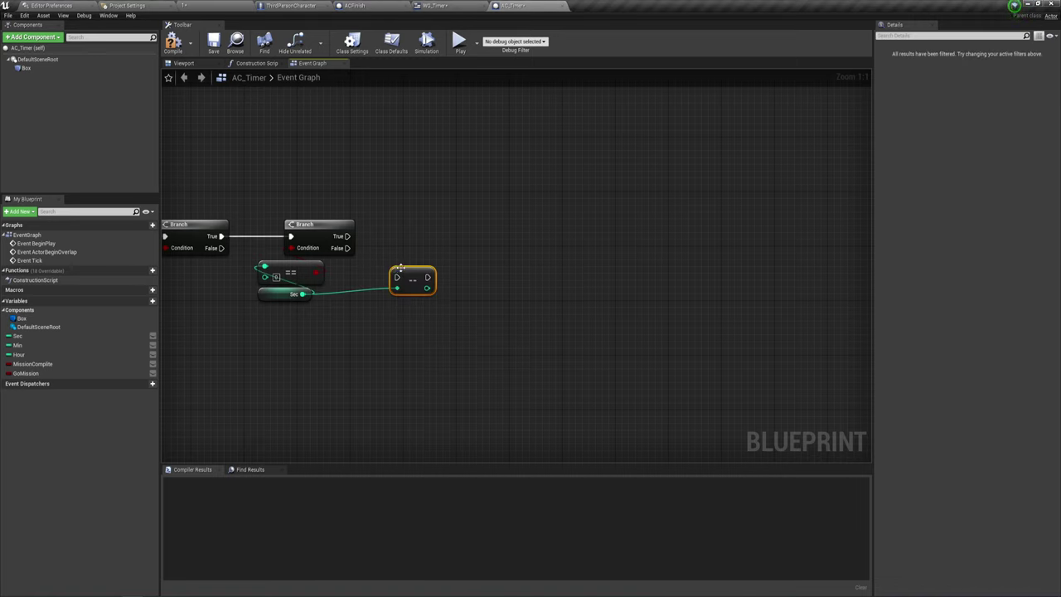
# - Run the Decrement Int node from the second Branch's False output
pyautogui.moveTo(397, 277); pyautogui.dragTo(347, 248)
pyautogui.moveTo(405, 280); pyautogui.dragTo(392, 286)
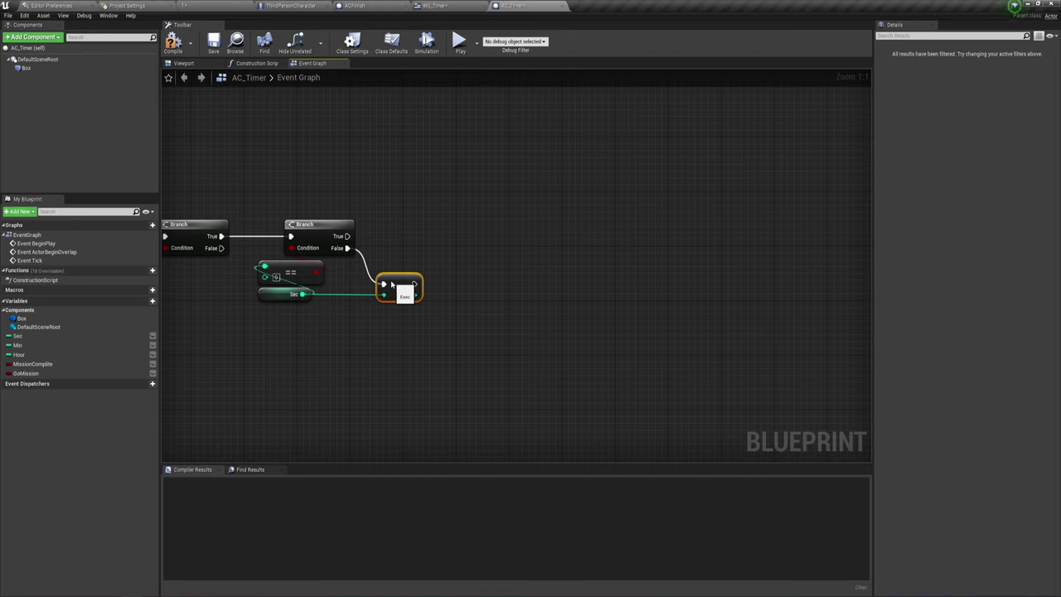
pyautogui.moveTo(434, 316); pyautogui.dragTo(437, 322, button='right')
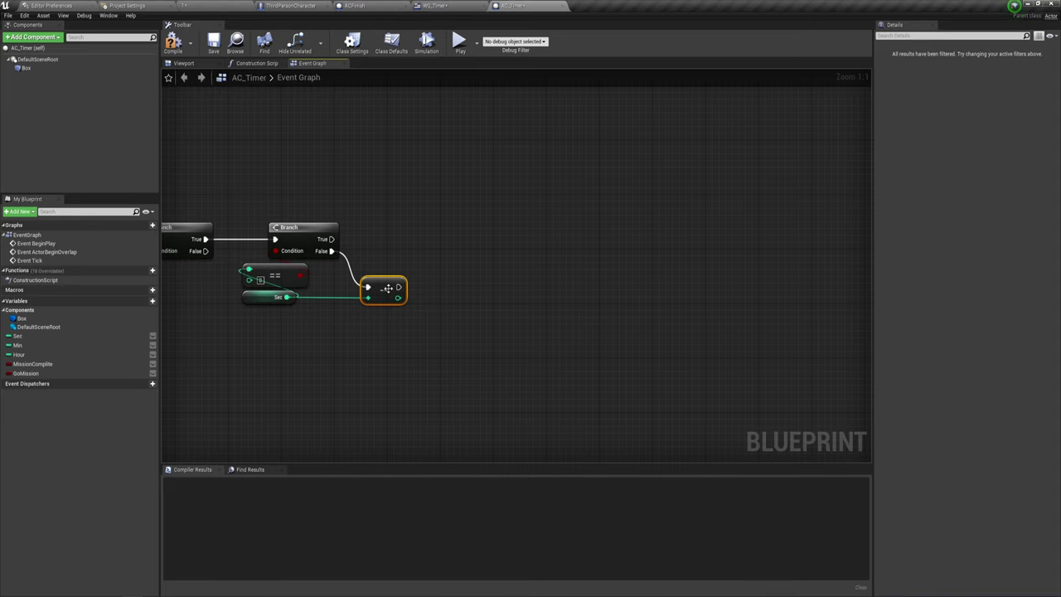
pyautogui.click(417, 291)
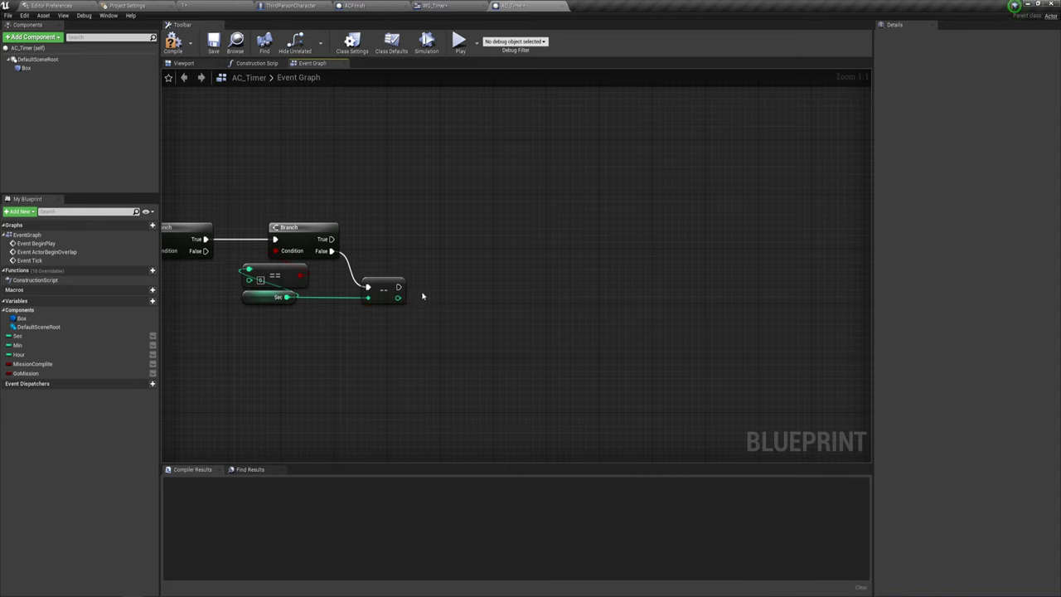
pyautogui.moveTo(427, 297); pyautogui.dragTo(436, 293, button='right')
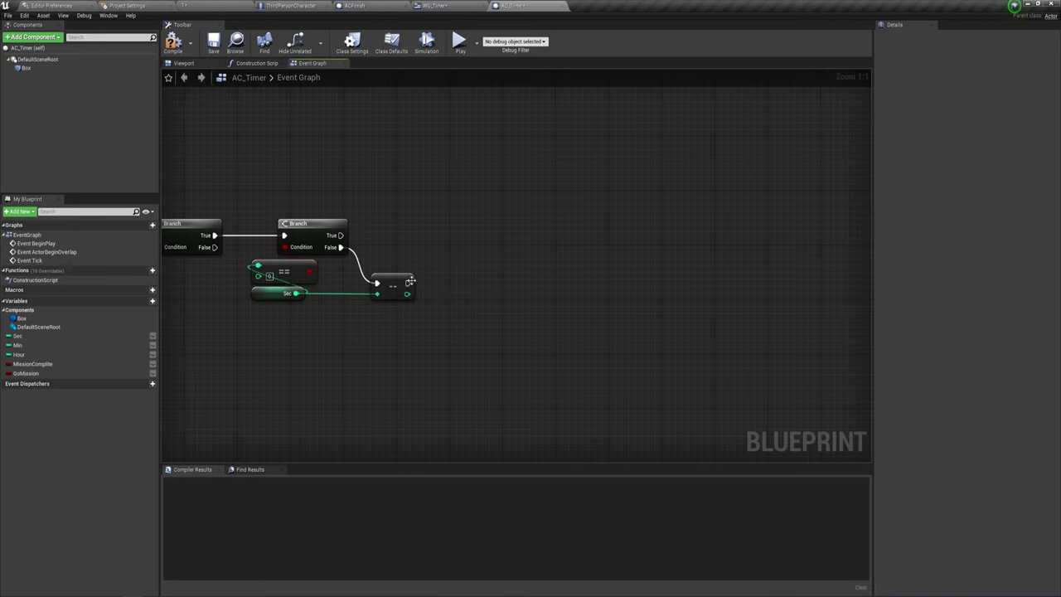
# - Store the decremented value back into Sec with a SET Sec node
pyautogui.click(23, 339)
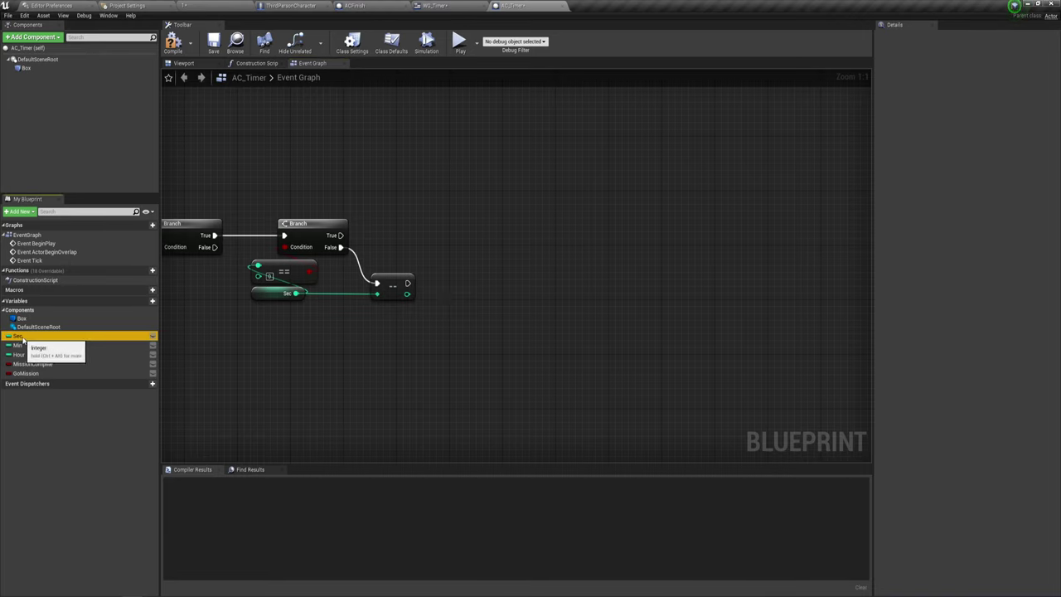
pyautogui.moveTo(23, 339); pyautogui.dragTo(407, 284)
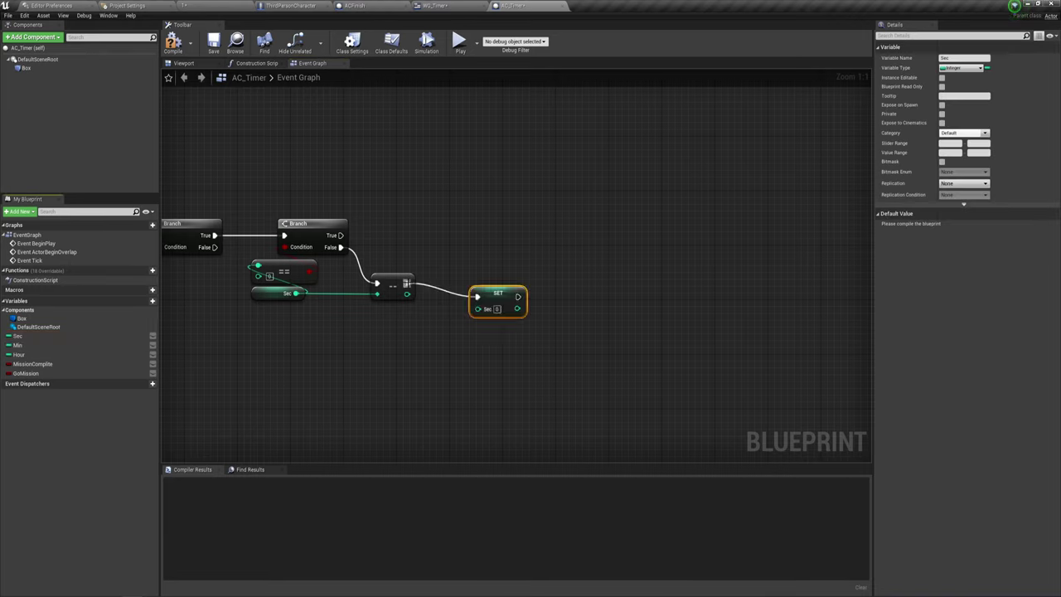
pyautogui.moveTo(487, 295); pyautogui.dragTo(442, 286)
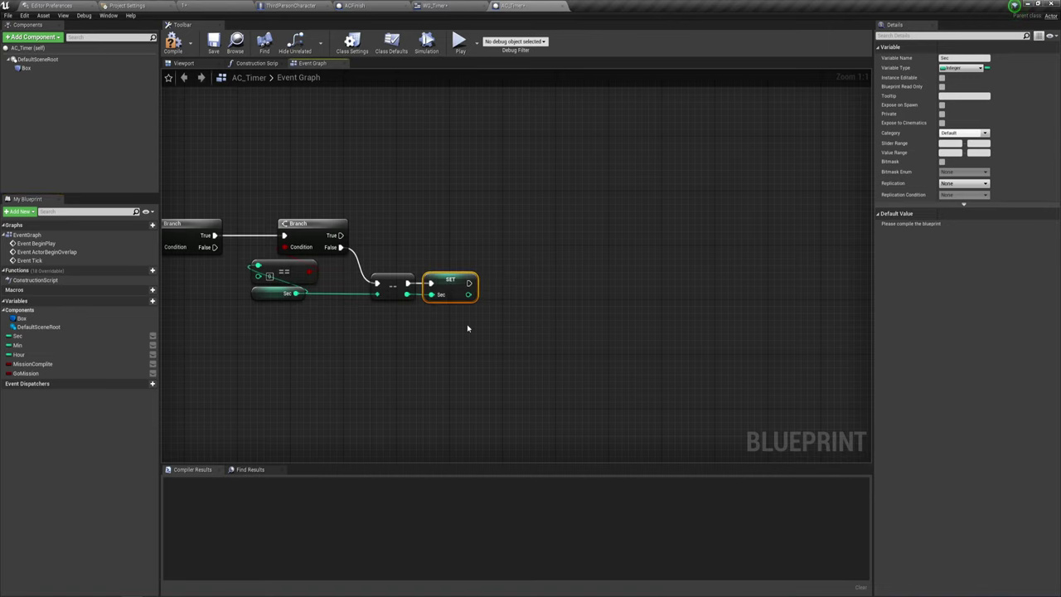
pyautogui.moveTo(468, 328); pyautogui.dragTo(473, 326, button='right')
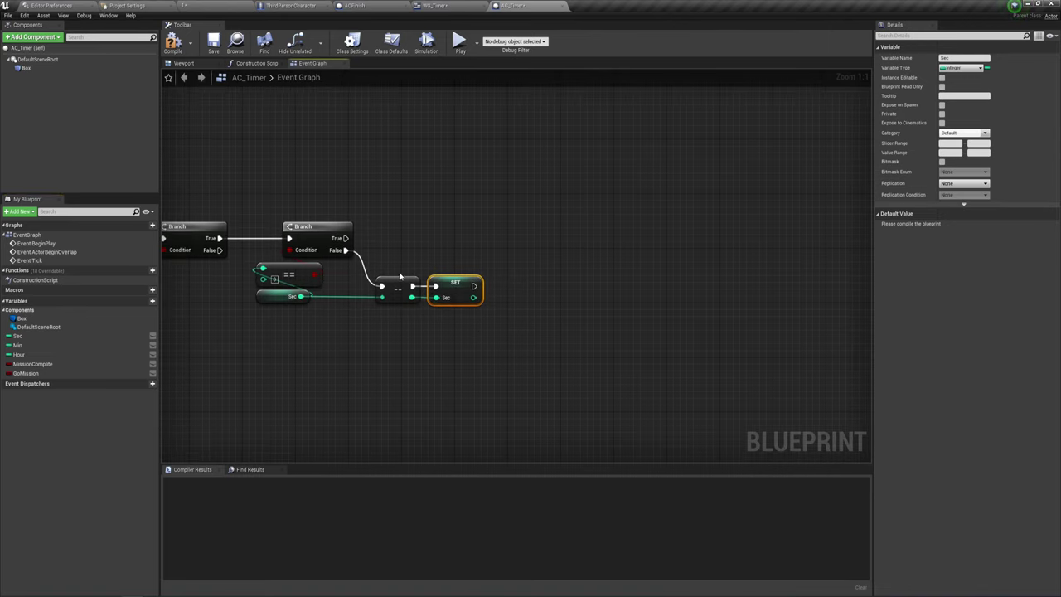
pyautogui.moveTo(373, 236); pyautogui.dragTo(421, 355)
pyautogui.moveTo(450, 312); pyautogui.dragTo(484, 267)
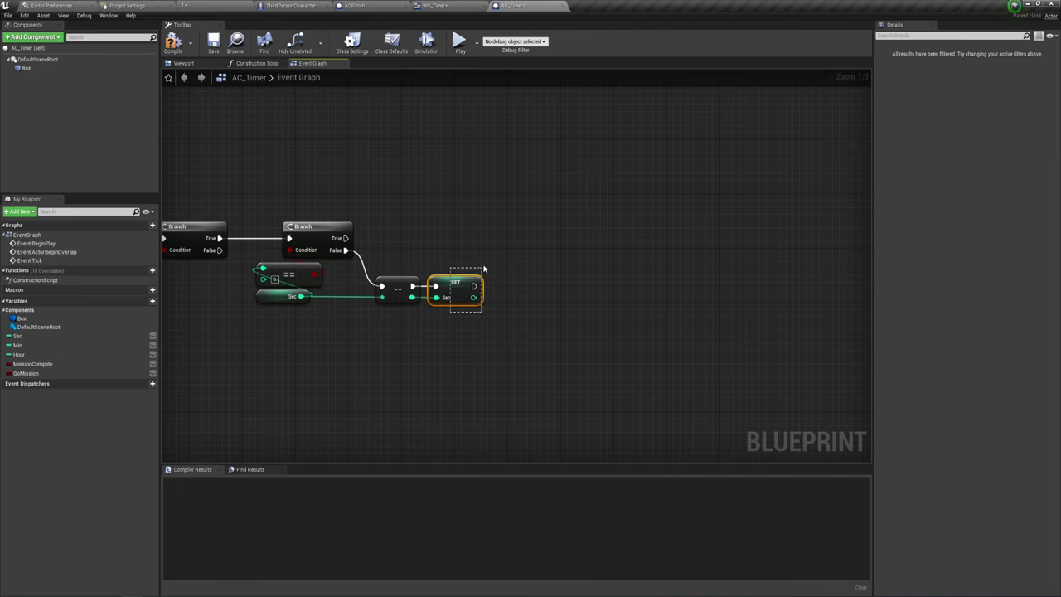
pyautogui.moveTo(484, 268)
pyautogui.mouseDown(button='right')
pyautogui.moveTo(507, 304)
pyautogui.moveTo(480, 290)
pyautogui.mouseUp(button='right')
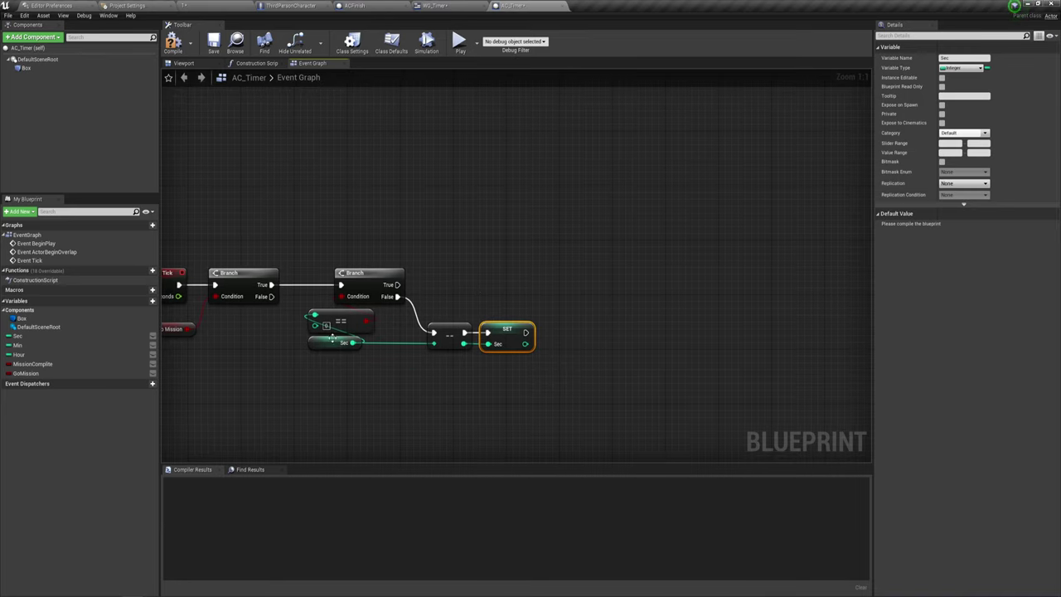
# - Move the copied Branch and == node up, run it from True, and compare Min == 0
pyautogui.click(344, 292)
pyautogui.keyDown('ctrl'); pyautogui.click(319, 326); pyautogui.keyUp('ctrl')
pyautogui.moveTo(318, 326); pyautogui.dragTo(443, 250)
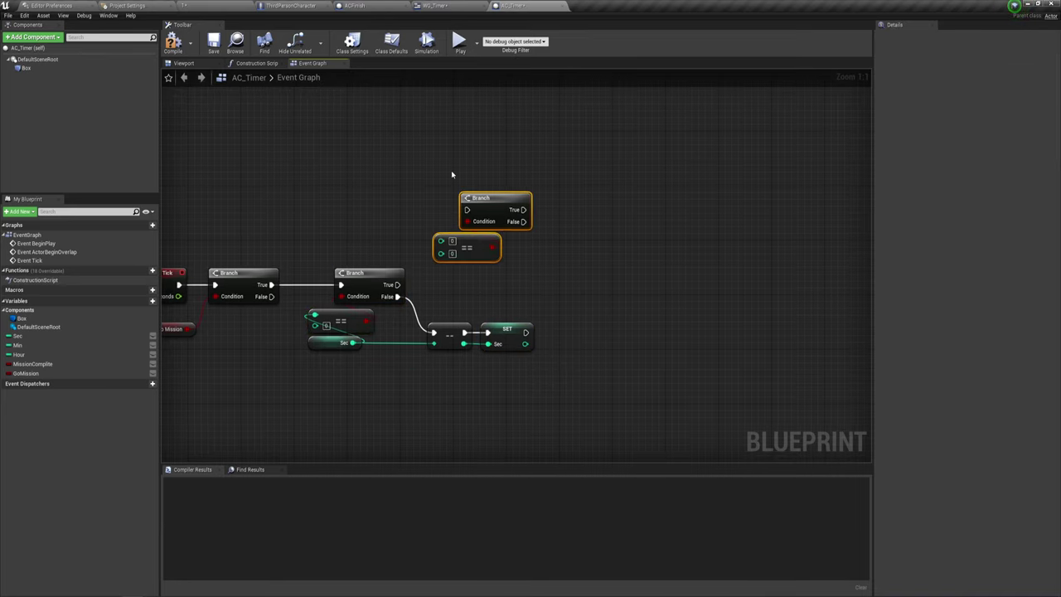
pyautogui.moveTo(397, 284); pyautogui.dragTo(467, 210)
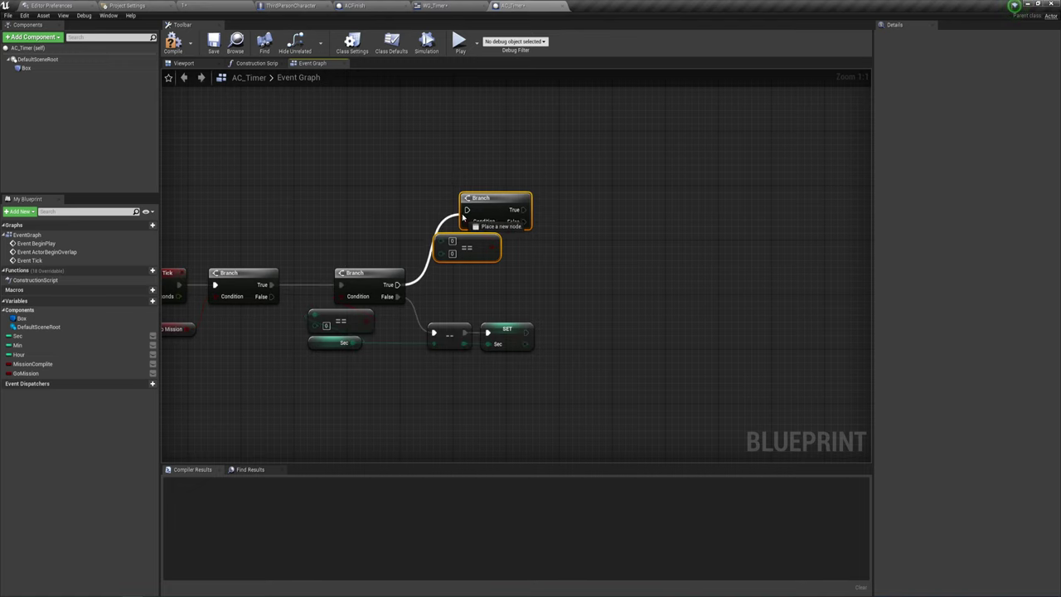
pyautogui.moveTo(457, 262); pyautogui.dragTo(490, 278, button='right')
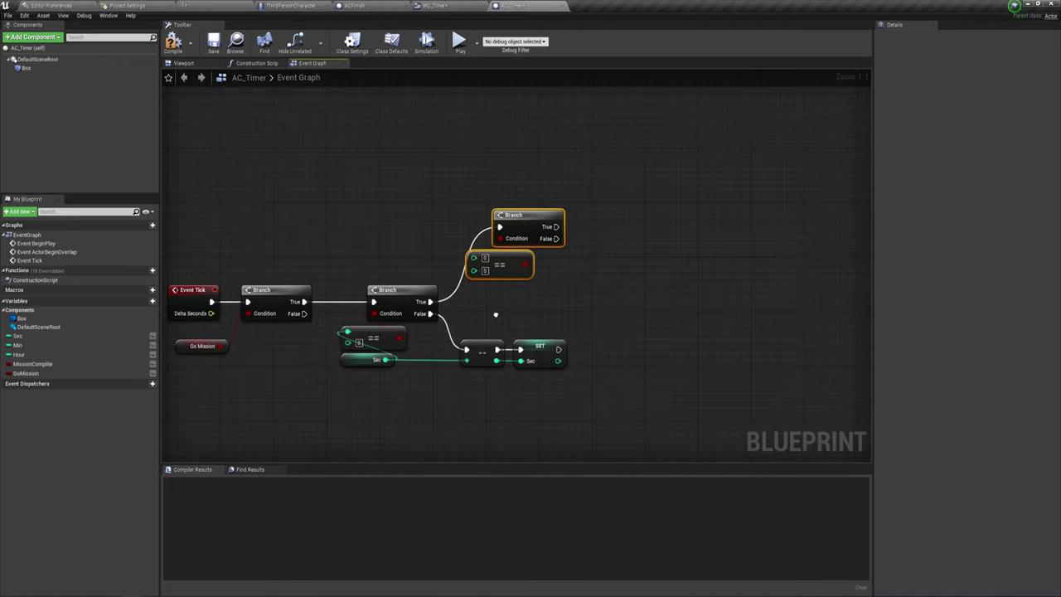
pyautogui.click(21, 346)
pyautogui.moveTo(25, 346)
pyautogui.keyDown('ctrl'); pyautogui.mouseDown()
pyautogui.moveTo(422, 249)
pyautogui.moveTo(474, 259)
pyautogui.mouseUp(); pyautogui.keyUp('ctrl')
pyautogui.moveTo(538, 282); pyautogui.dragTo(432, 310, button='right')
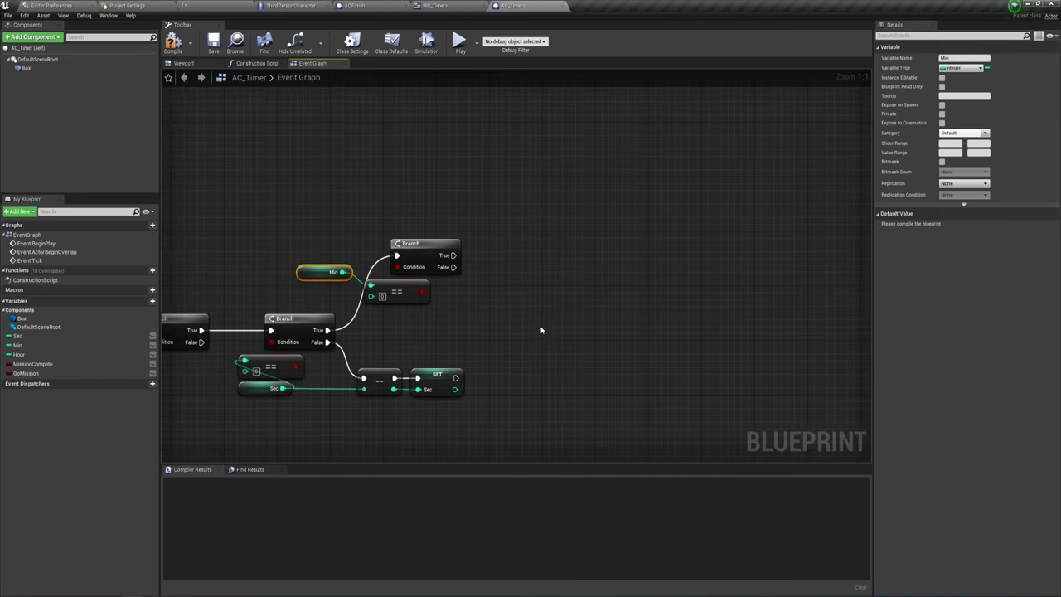
# - On that Branch's False output, set Sec to 59 and add another Min getter
pyautogui.moveTo(458, 287); pyautogui.dragTo(430, 258, button='right')
pyautogui.moveTo(475, 300); pyautogui.dragTo(435, 312, button='right')
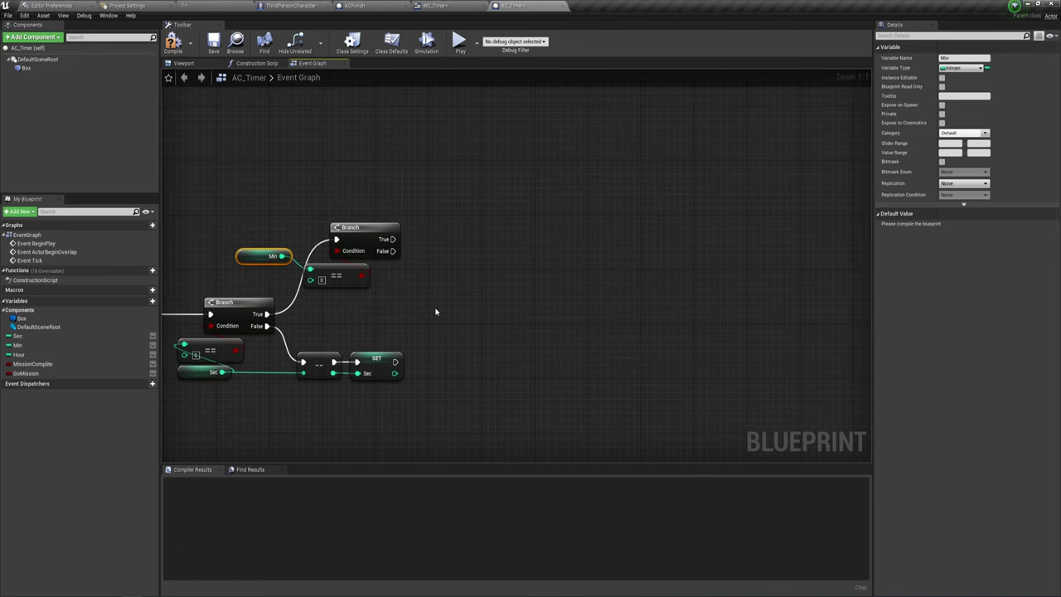
pyautogui.moveTo(17, 336); pyautogui.dragTo(391, 255)
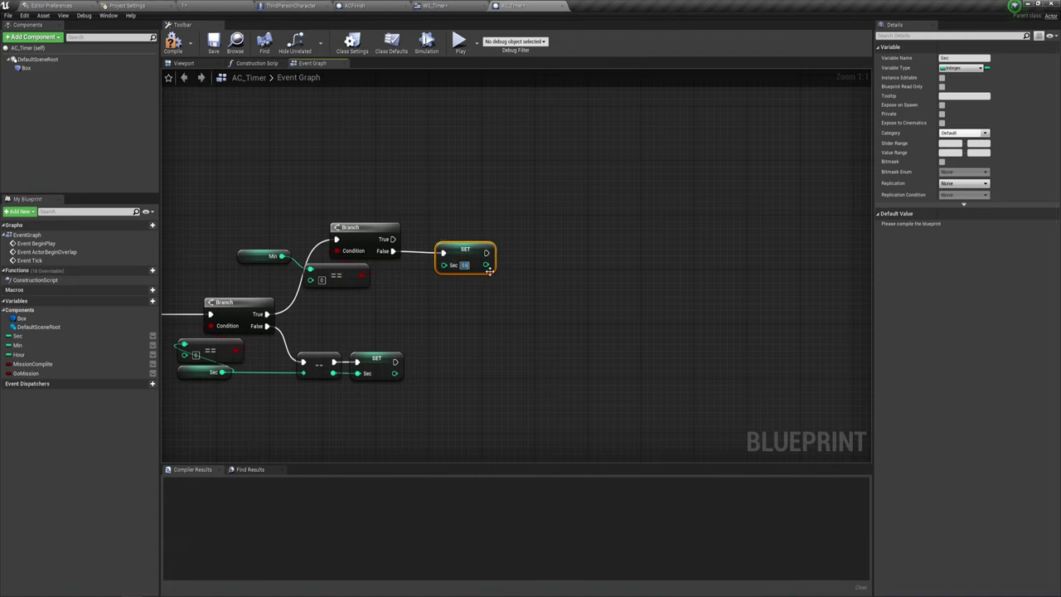
pyautogui.moveTo(462, 259); pyautogui.dragTo(450, 259)
pyautogui.moveTo(477, 288); pyautogui.dragTo(412, 297, button='right')
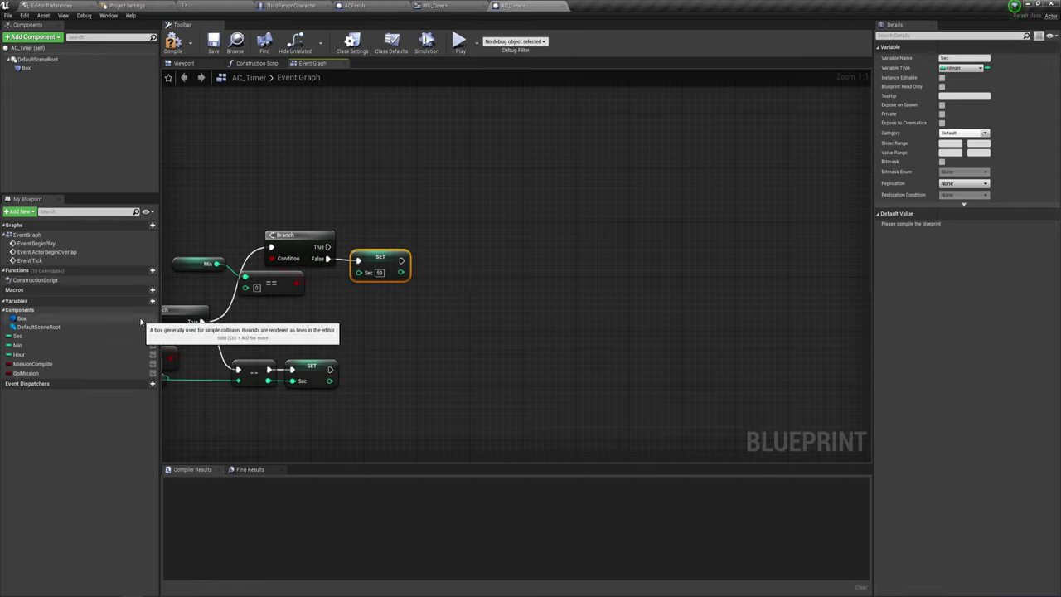
pyautogui.moveTo(49, 344)
pyautogui.mouseDown()
pyautogui.moveTo(415, 335)
pyautogui.moveTo(360, 302)
pyautogui.moveTo(428, 270)
pyautogui.mouseUp()
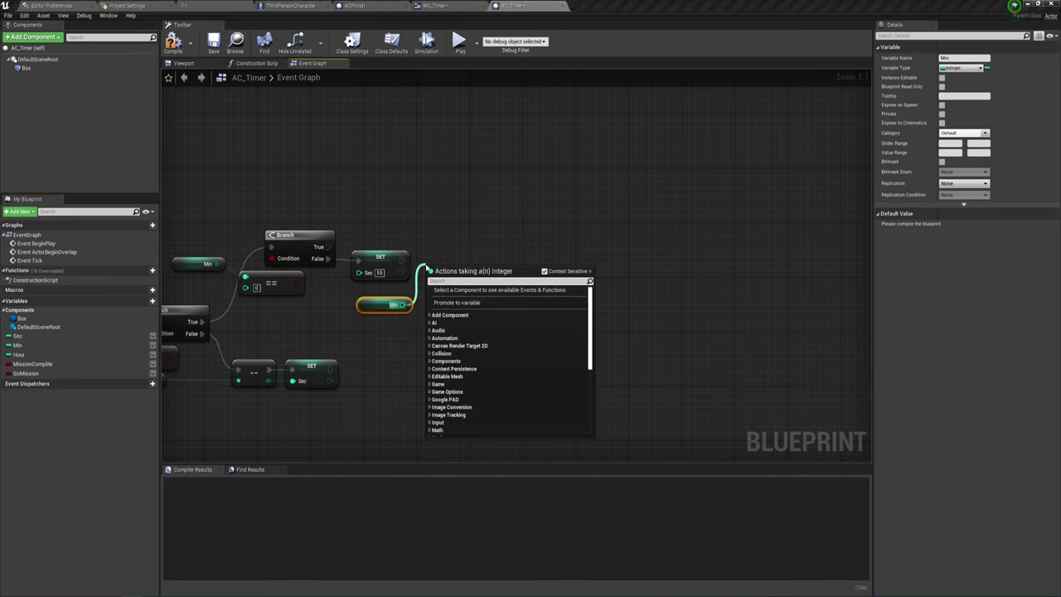
# - Decrement Min after SET Sec and store the result in a SET Min node
pyautogui.write('dext')
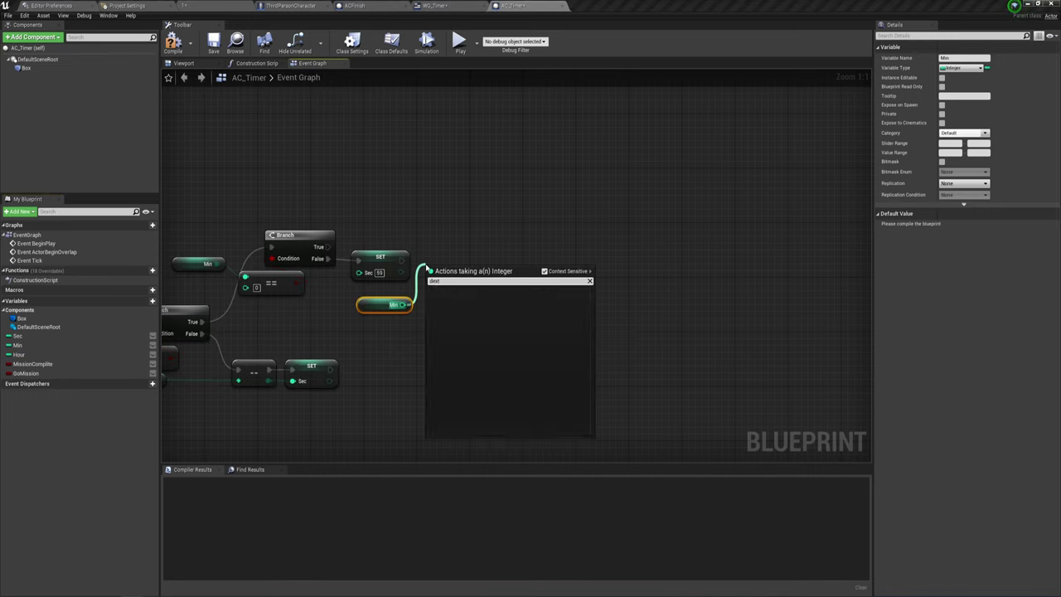
pyautogui.press('BackSpace')
pyautogui.write('i')
pyautogui.press('BackSpace')
pyautogui.press('BackSpace')
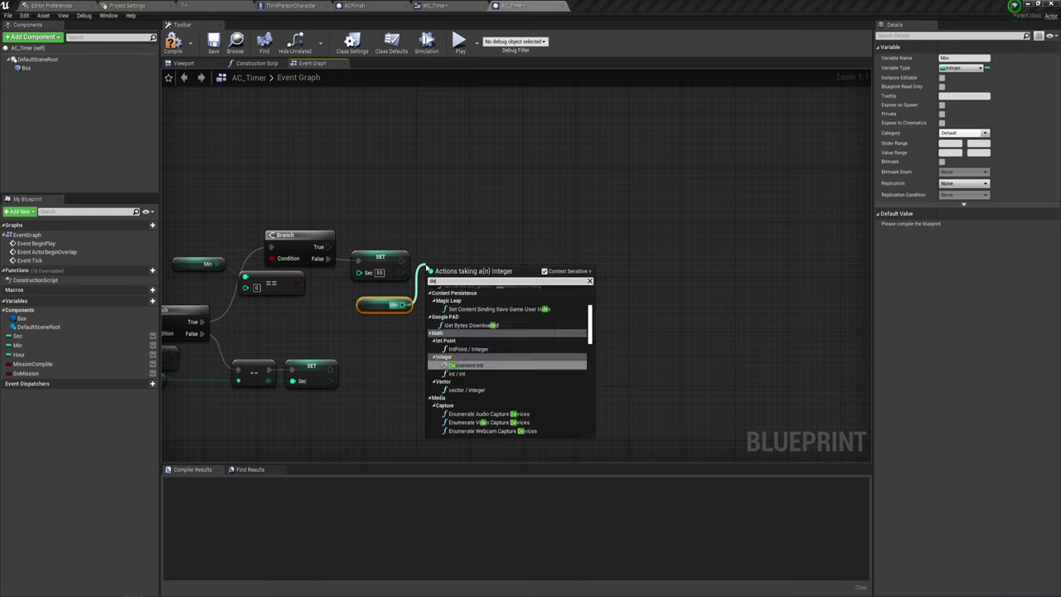
pyautogui.write('cr')
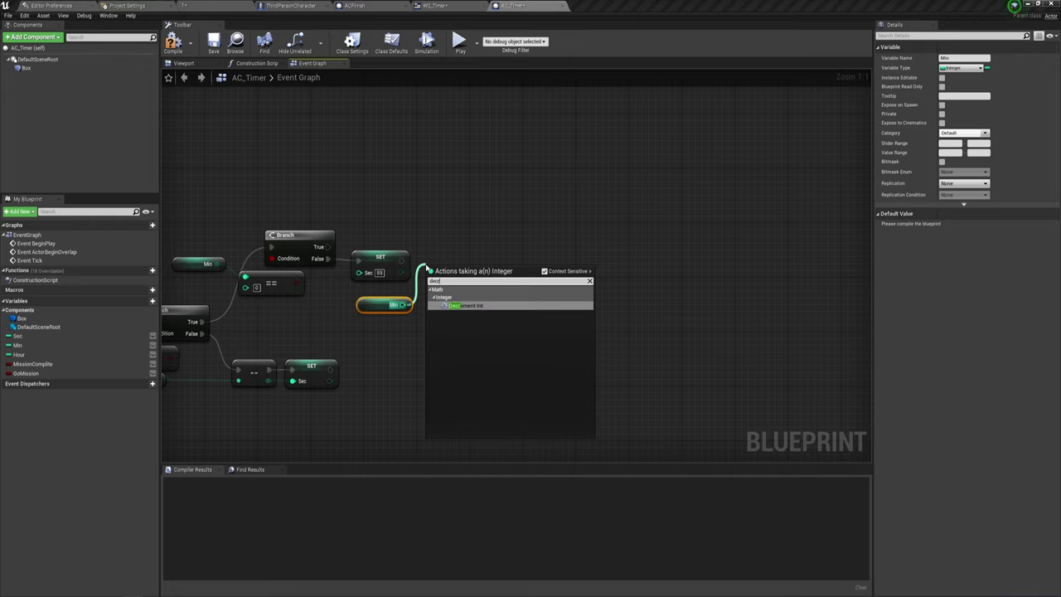
pyautogui.click(474, 306)
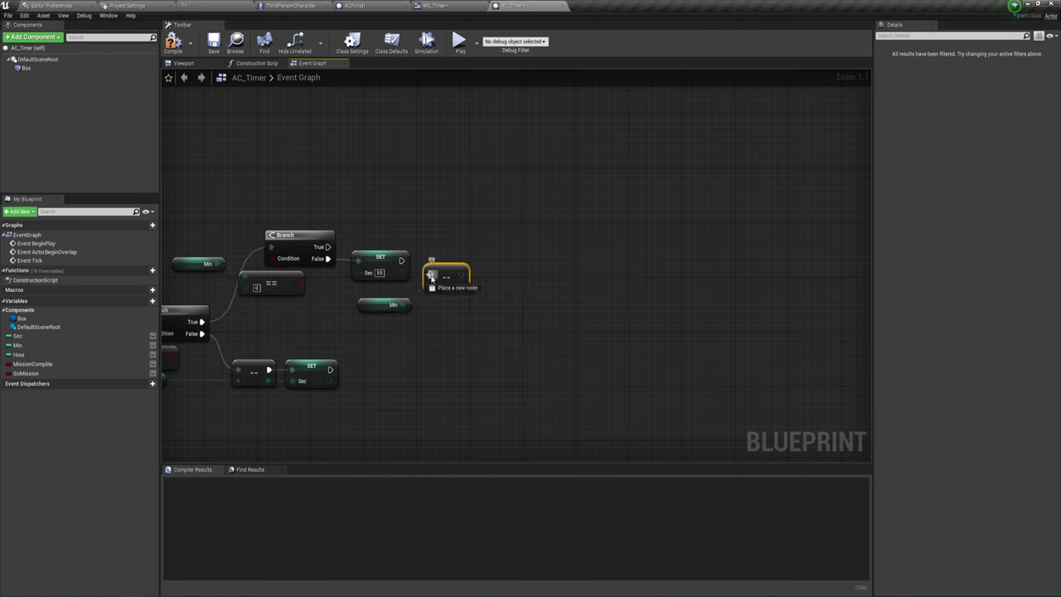
pyautogui.moveTo(430, 274)
pyautogui.mouseDown()
pyautogui.moveTo(402, 260)
pyautogui.moveTo(432, 259)
pyautogui.mouseUp()
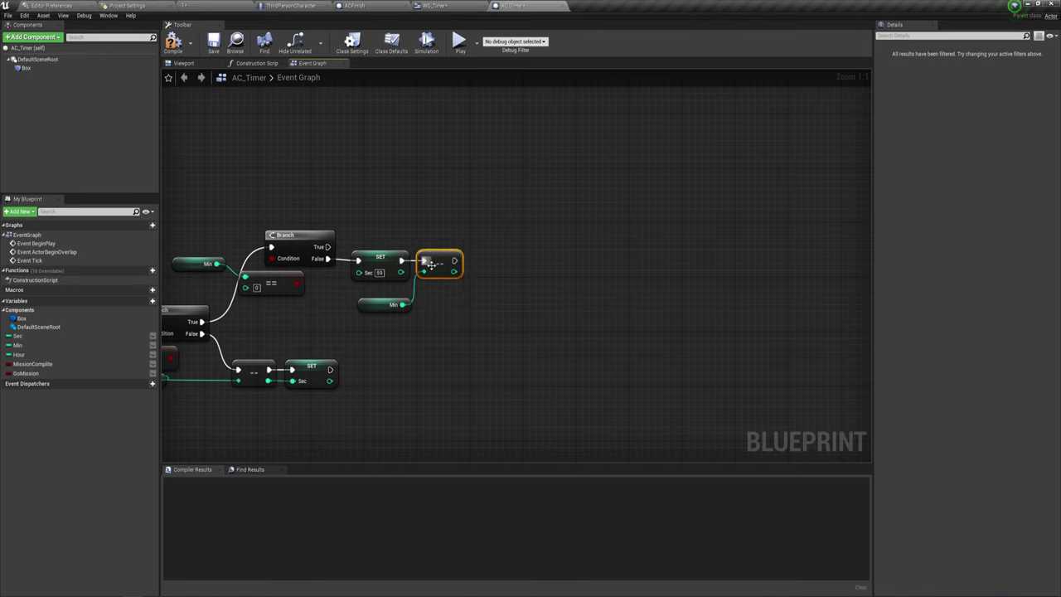
pyautogui.moveTo(18, 345)
pyautogui.keyDown('alt'); pyautogui.mouseDown()
pyautogui.moveTo(520, 270)
pyautogui.moveTo(486, 267)
pyautogui.moveTo(407, 304)
pyautogui.mouseUp(); pyautogui.keyUp('alt')
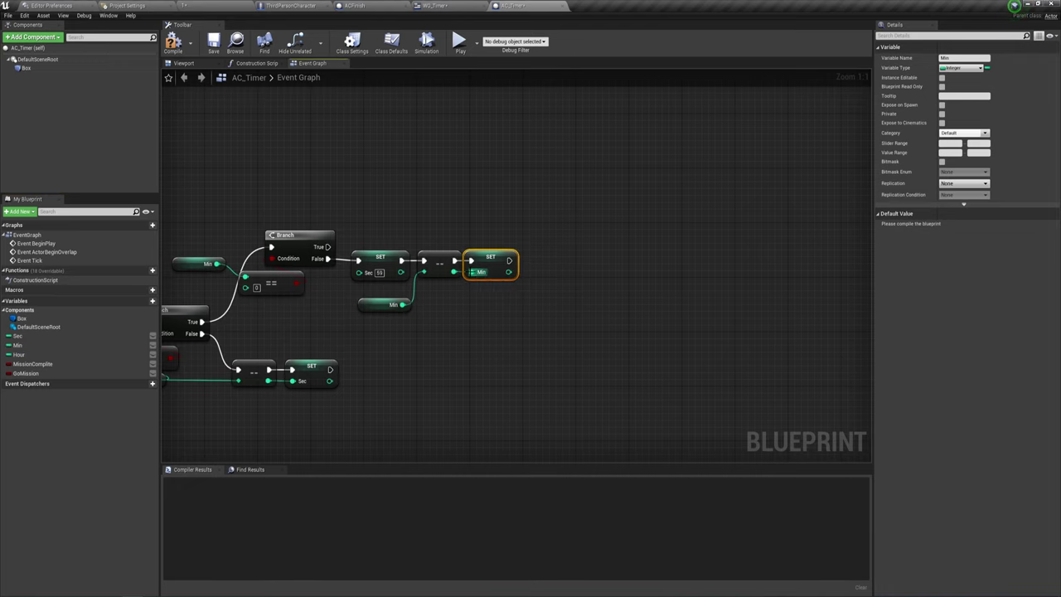
pyautogui.moveTo(419, 306); pyautogui.dragTo(532, 357, button='right')
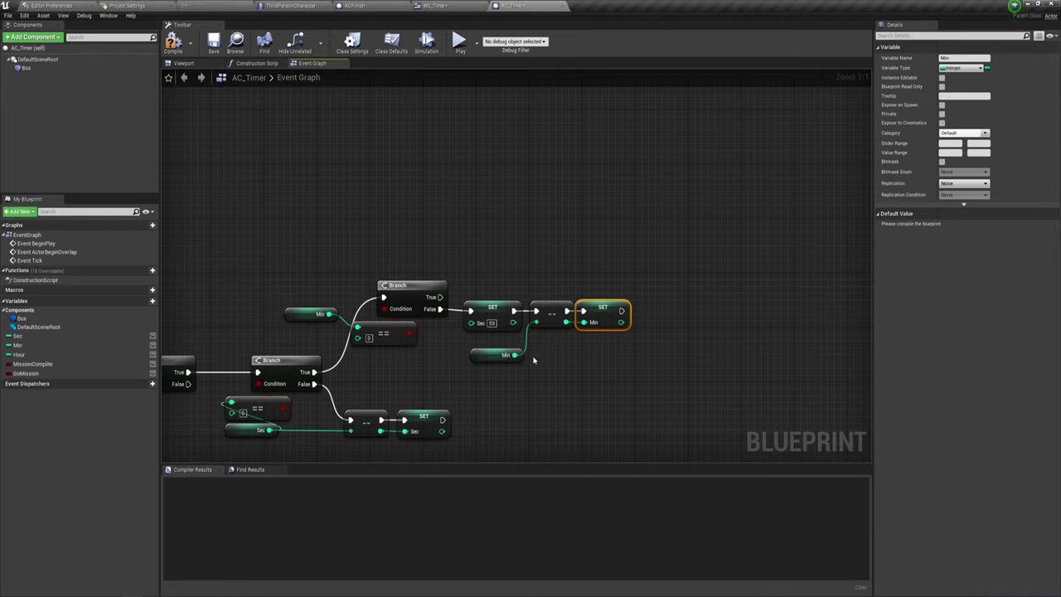
# - Duplicate the Branch and == nodes, run them from the Min check's True, and compare Hour to 0
pyautogui.moveTo(396, 370); pyautogui.dragTo(442, 252)
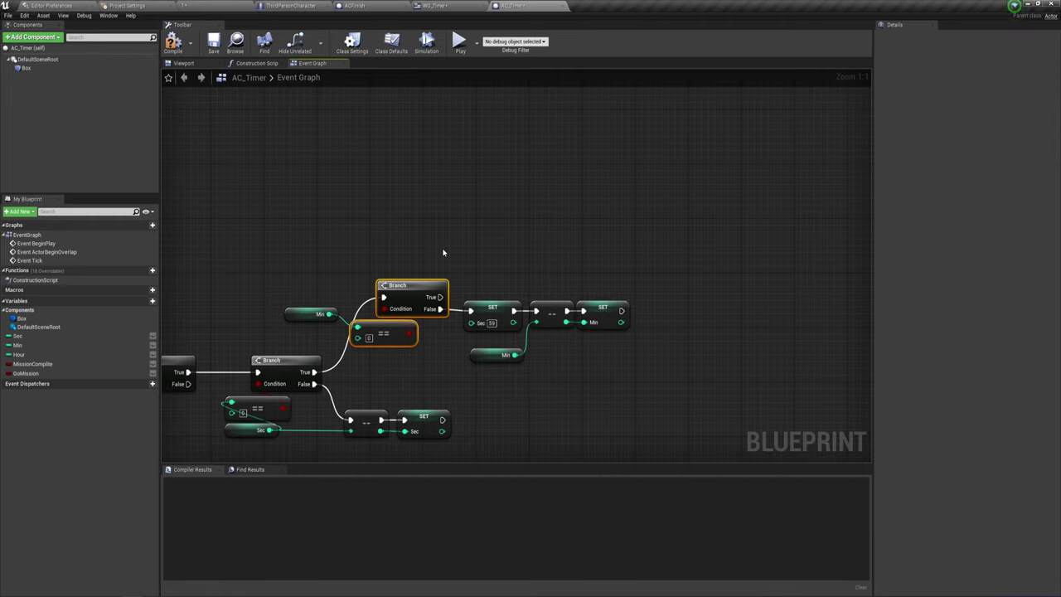
pyautogui.hotkey('ctrl', 'c')
pyautogui.hotkey('ctrl', 'v')
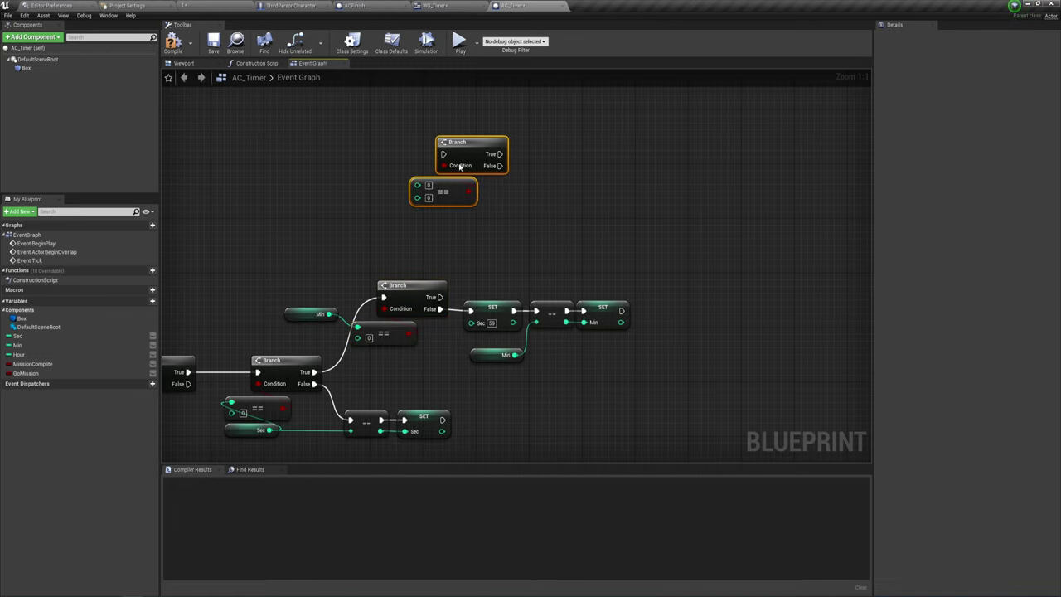
pyautogui.moveTo(460, 166); pyautogui.dragTo(533, 213)
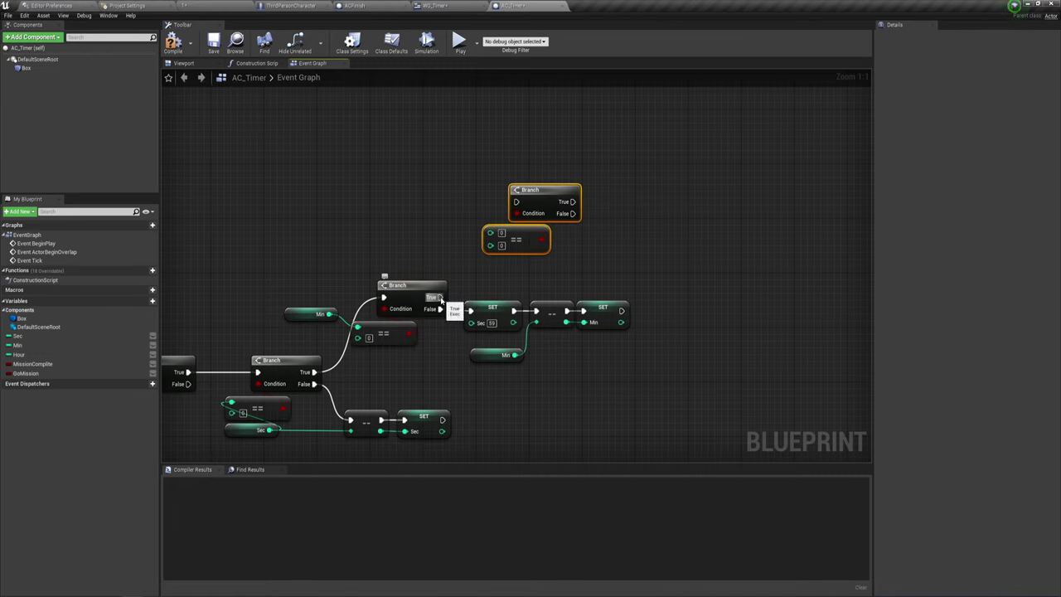
pyautogui.moveTo(441, 296); pyautogui.dragTo(515, 202)
pyautogui.moveTo(546, 269); pyautogui.dragTo(589, 275, button='right')
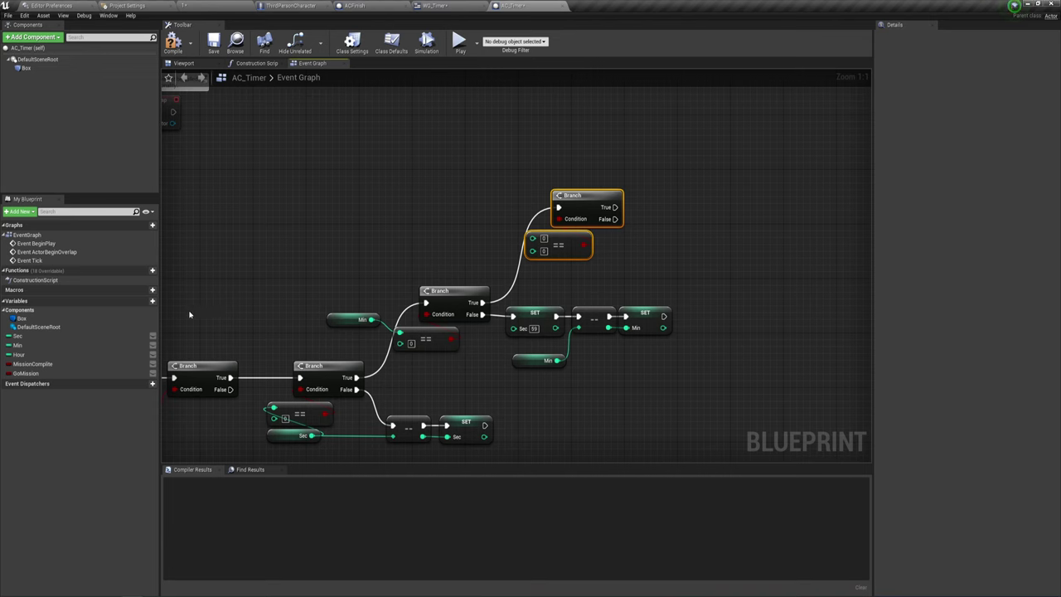
pyautogui.keyDown('ctrl'); pyautogui.moveTo(18, 354); pyautogui.dragTo(456, 234); pyautogui.keyUp('ctrl')
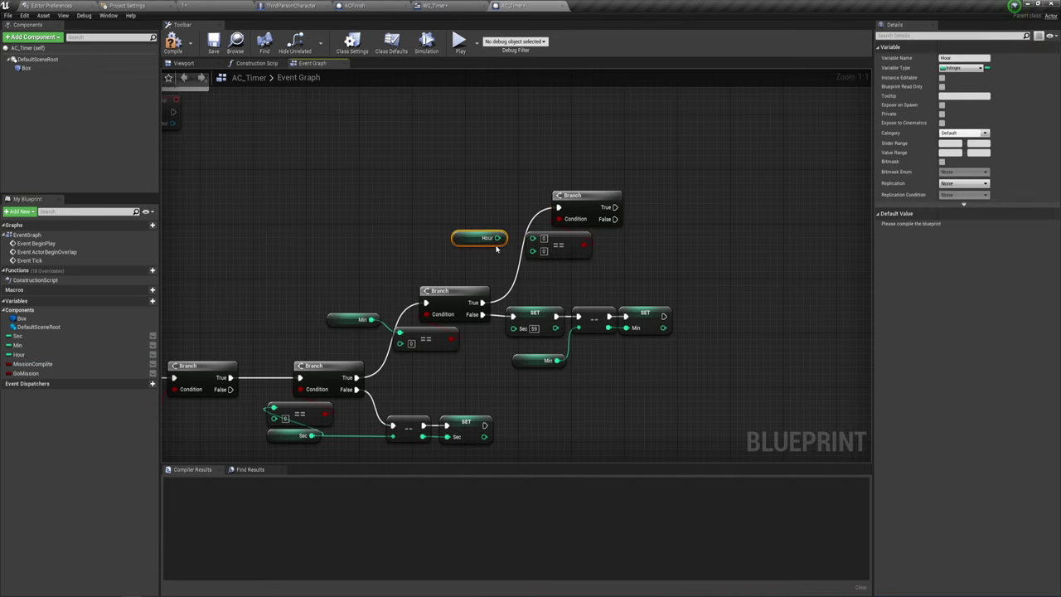
pyautogui.moveTo(496, 248); pyautogui.dragTo(435, 244, button='right')
pyautogui.moveTo(435, 233); pyautogui.dragTo(473, 234)
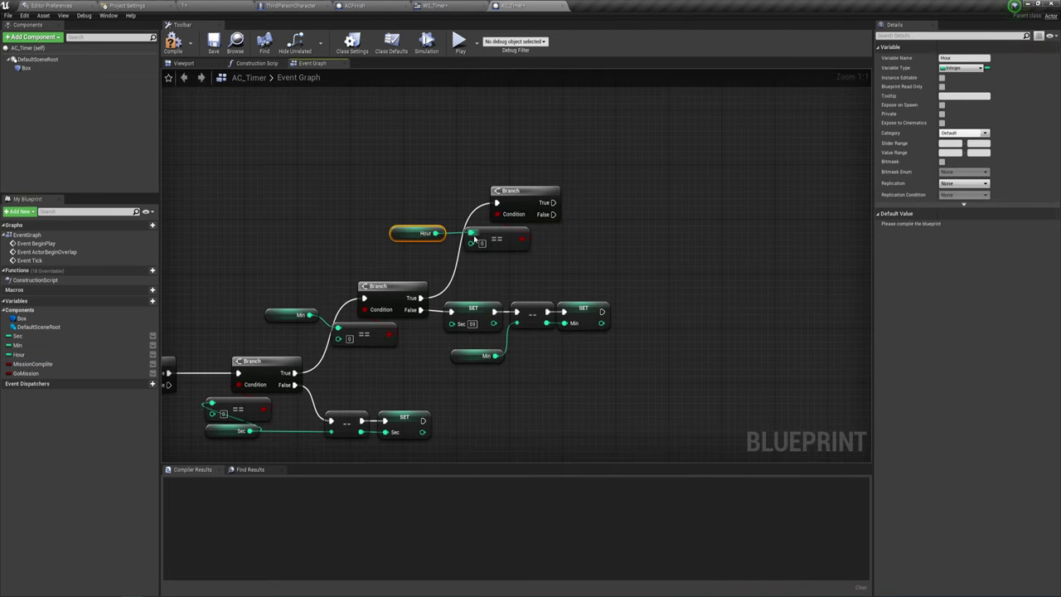
pyautogui.moveTo(475, 239)
pyautogui.mouseDown(button='right')
pyautogui.moveTo(450, 265)
pyautogui.moveTo(454, 286)
pyautogui.mouseUp(button='right')
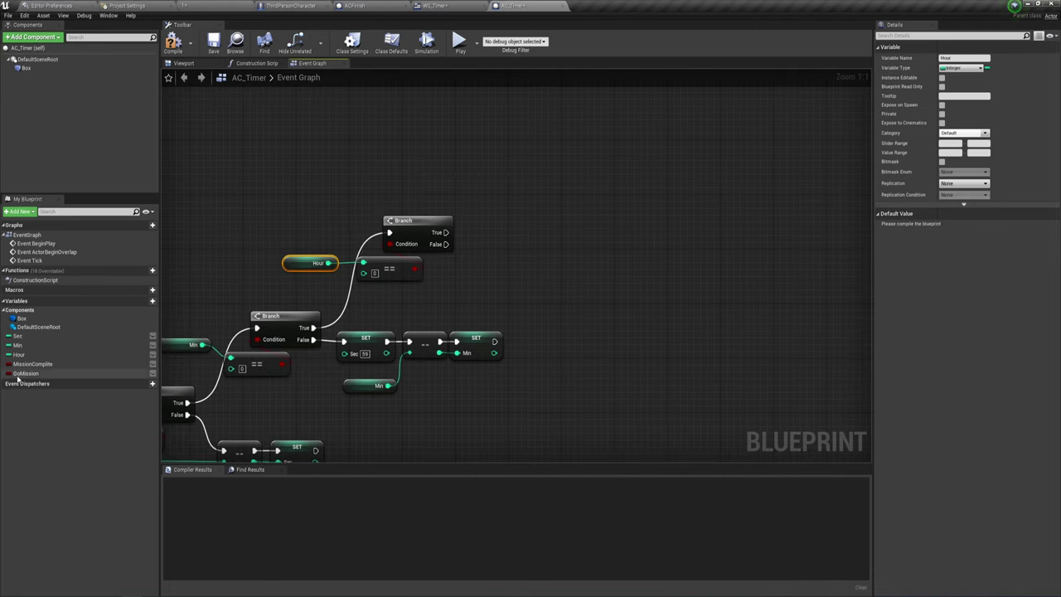
# - On the Hour check's False, chain SET Sec to 59, SET Min to 59, then a SET Hour node
pyautogui.moveTo(16, 335); pyautogui.dragTo(447, 247)
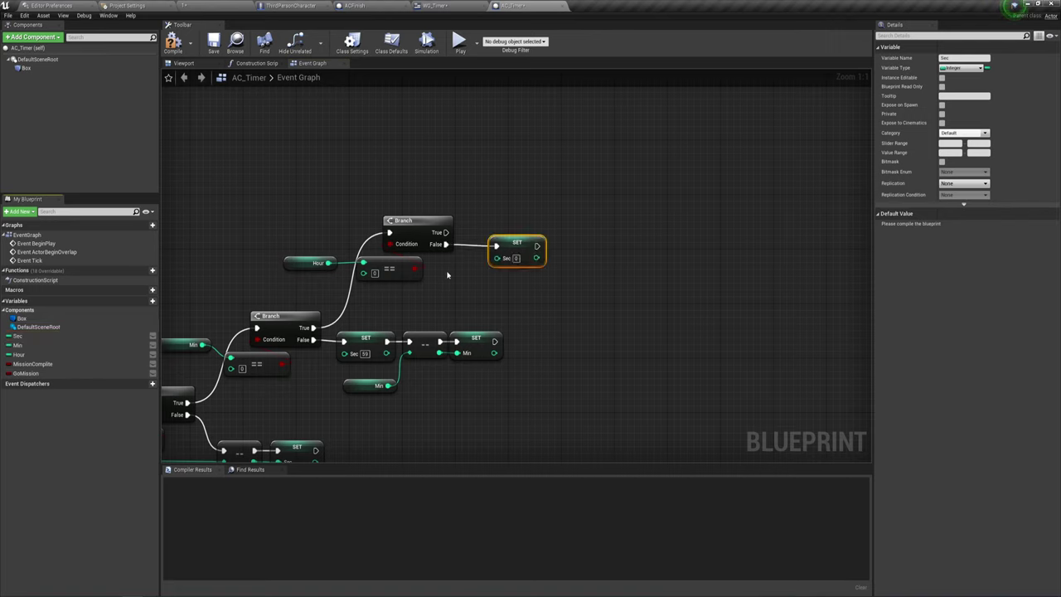
pyautogui.click(517, 258)
pyautogui.write('59')
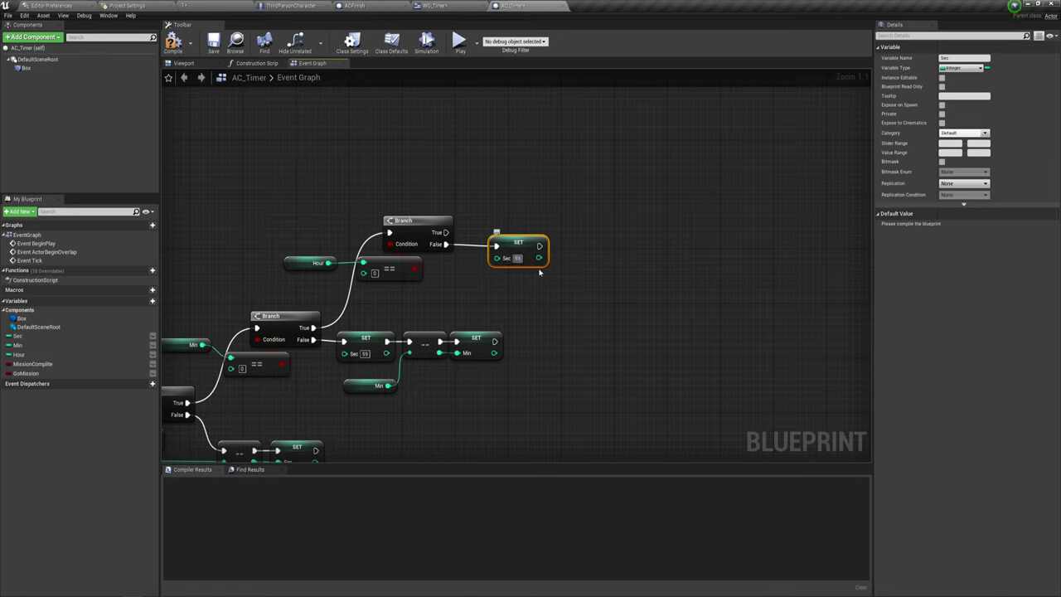
pyautogui.click(18, 345)
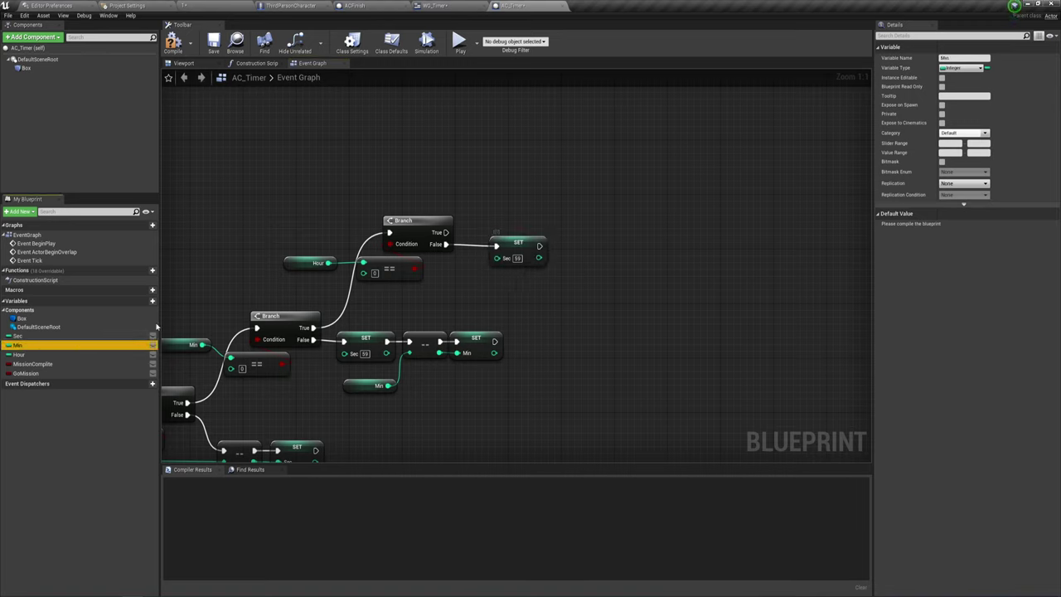
pyautogui.moveTo(24, 345); pyautogui.dragTo(542, 246)
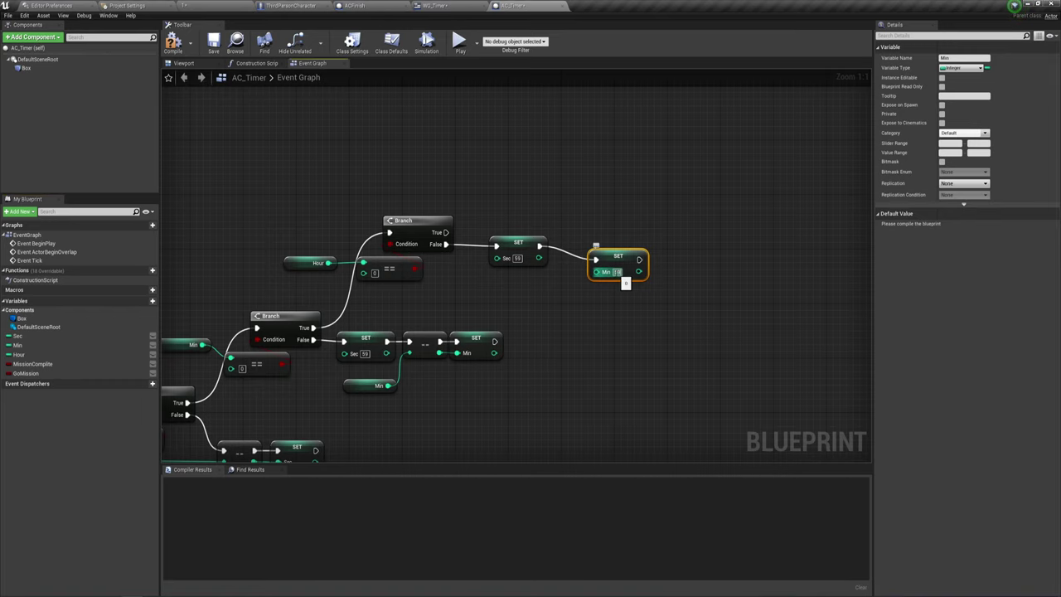
pyautogui.moveTo(613, 267); pyautogui.dragTo(580, 253)
pyautogui.moveTo(580, 253); pyautogui.dragTo(378, 245, button='right')
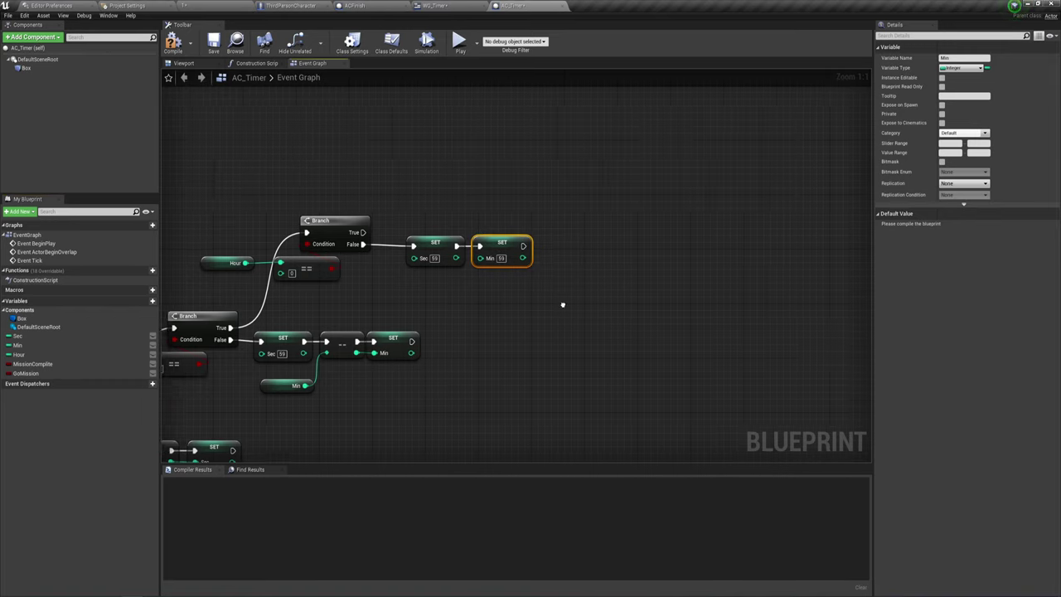
pyautogui.keyDown('alt'); pyautogui.moveTo(20, 355); pyautogui.dragTo(556, 233); pyautogui.keyUp('alt')
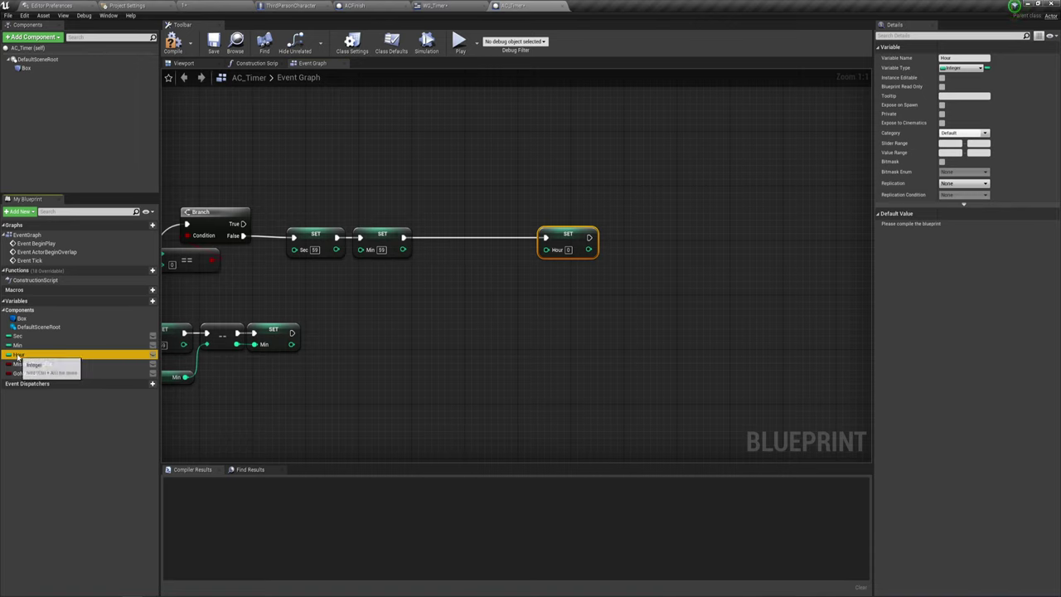
# - Decrement Hour with a Decrement Int node after SET Min and feed its result into SET Hour
pyautogui.moveTo(18, 354)
pyautogui.keyDown('ctrl'); pyautogui.mouseDown()
pyautogui.moveTo(392, 281)
pyautogui.moveTo(460, 254)
pyautogui.mouseUp(); pyautogui.keyUp('ctrl')
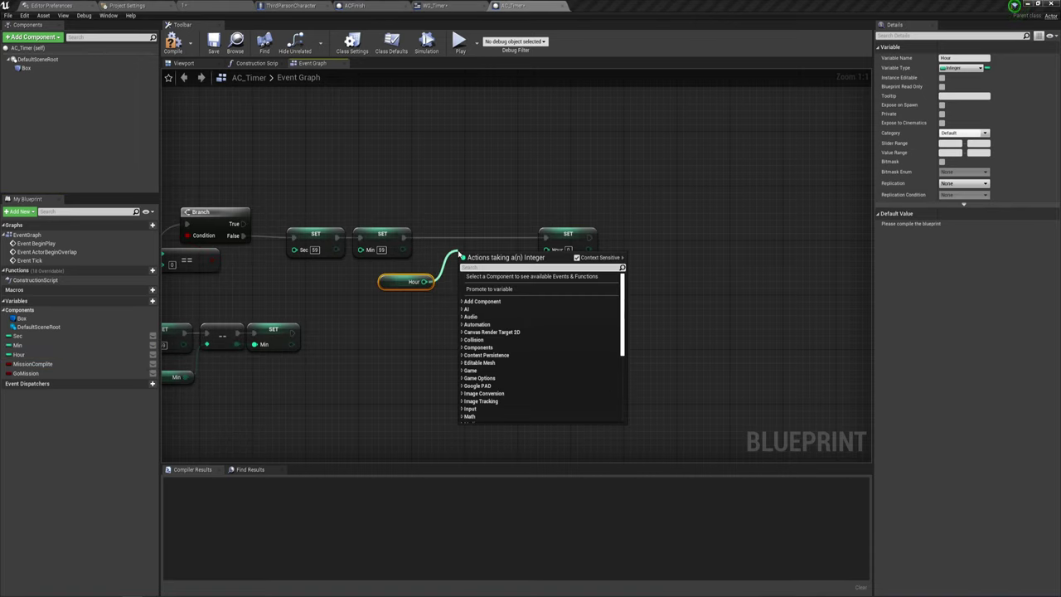
pyautogui.write('deca')
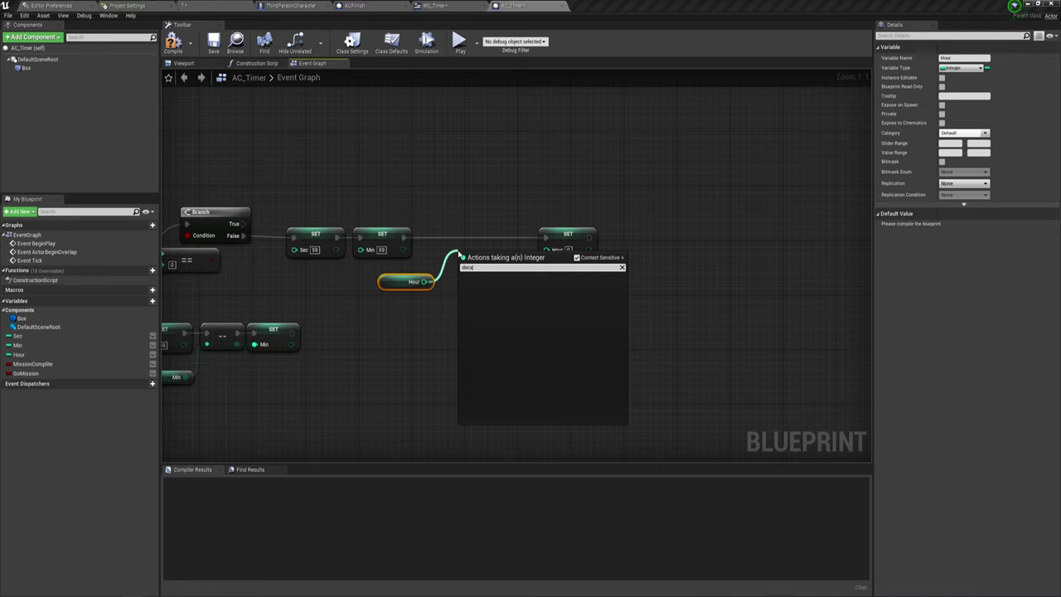
pyautogui.press('BackSpace')
pyautogui.press('Return')
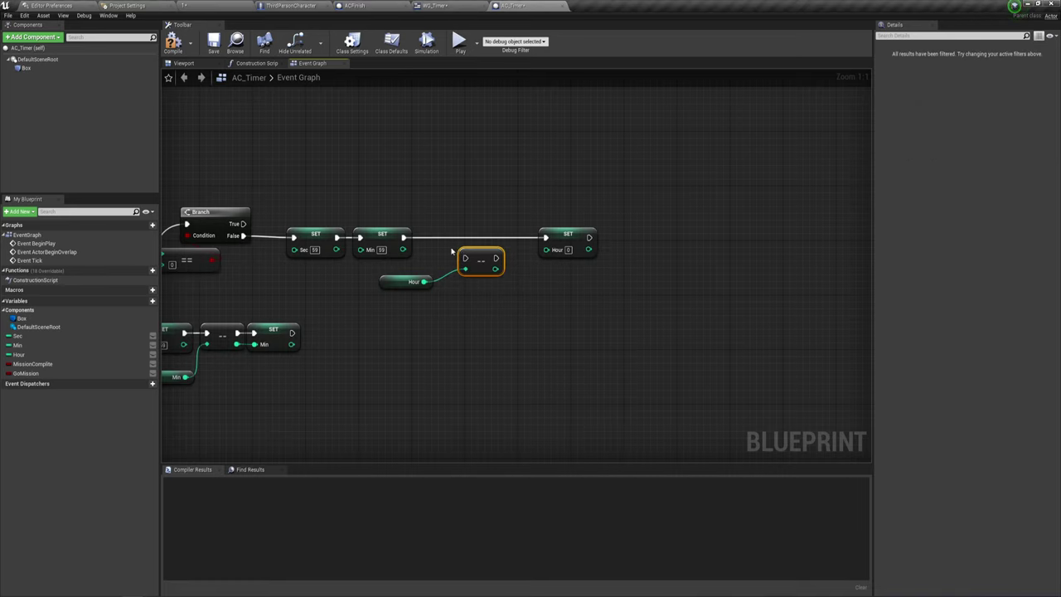
pyautogui.moveTo(404, 237)
pyautogui.mouseDown()
pyautogui.moveTo(466, 258)
pyautogui.moveTo(462, 242)
pyautogui.moveTo(543, 238)
pyautogui.mouseUp()
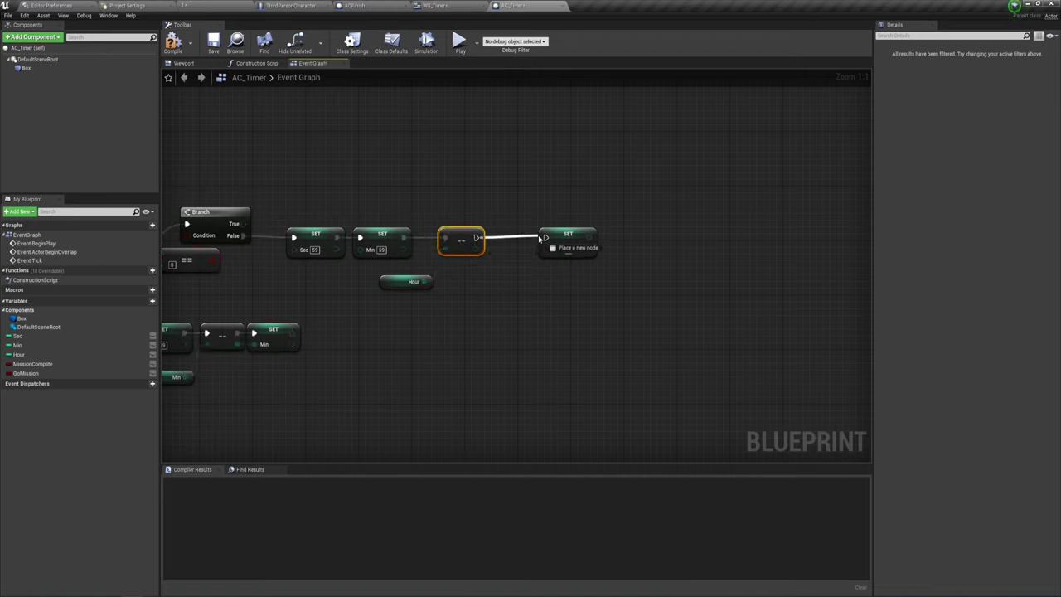
pyautogui.click(553, 235)
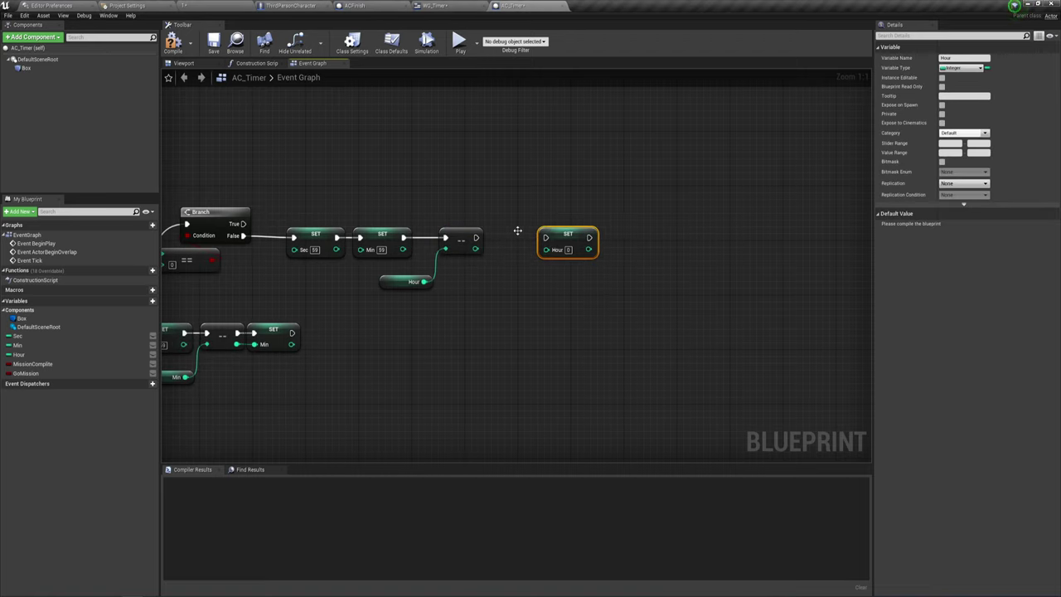
pyautogui.moveTo(547, 234); pyautogui.dragTo(477, 249)
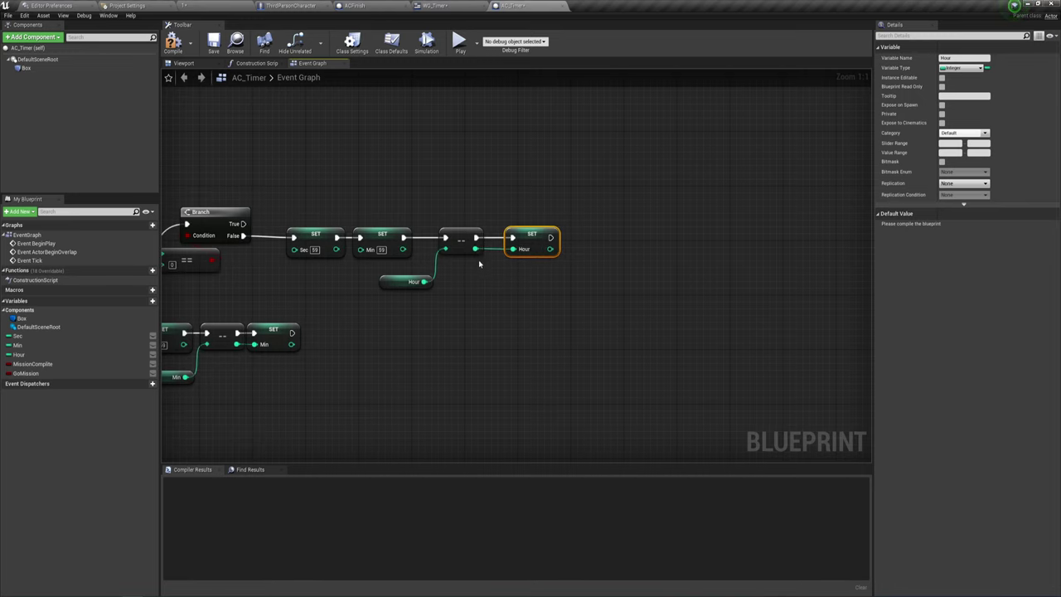
# - Move the Sec, Min, decrement and Hour chain onto the Hour == 0 Branch's False path
pyautogui.moveTo(485, 265)
pyautogui.mouseDown(button='right')
pyautogui.moveTo(626, 302)
pyautogui.moveTo(656, 265)
pyautogui.mouseUp(button='right')
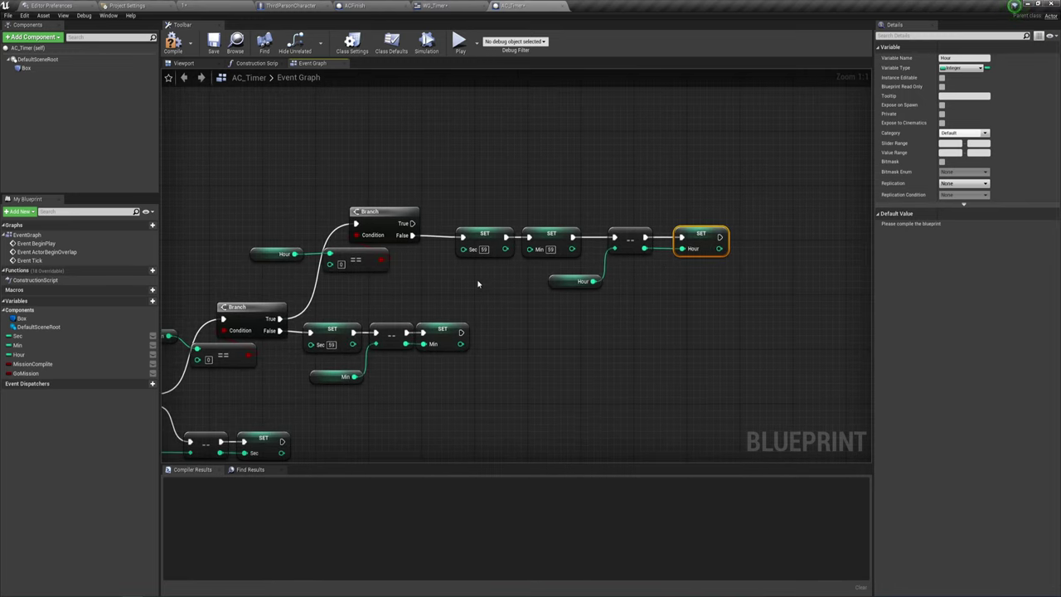
pyautogui.moveTo(474, 282)
pyautogui.mouseDown()
pyautogui.moveTo(723, 220)
pyautogui.moveTo(680, 264)
pyautogui.mouseUp()
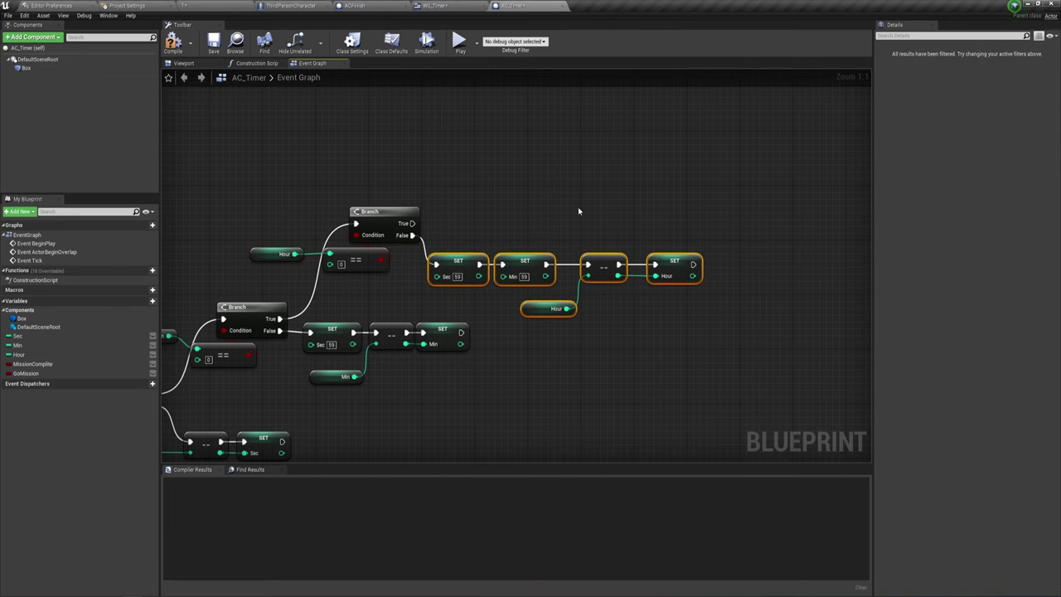
pyautogui.moveTo(533, 211); pyautogui.dragTo(572, 239, button='right')
pyautogui.moveTo(451, 251); pyautogui.dragTo(549, 175)
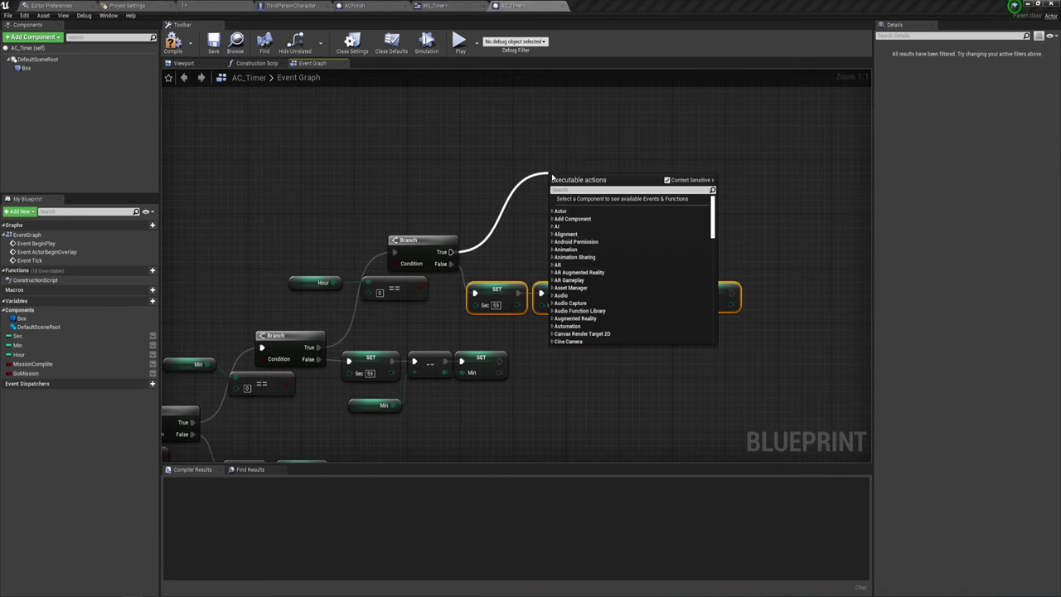
pyautogui.write('c')
pyautogui.click(524, 195)
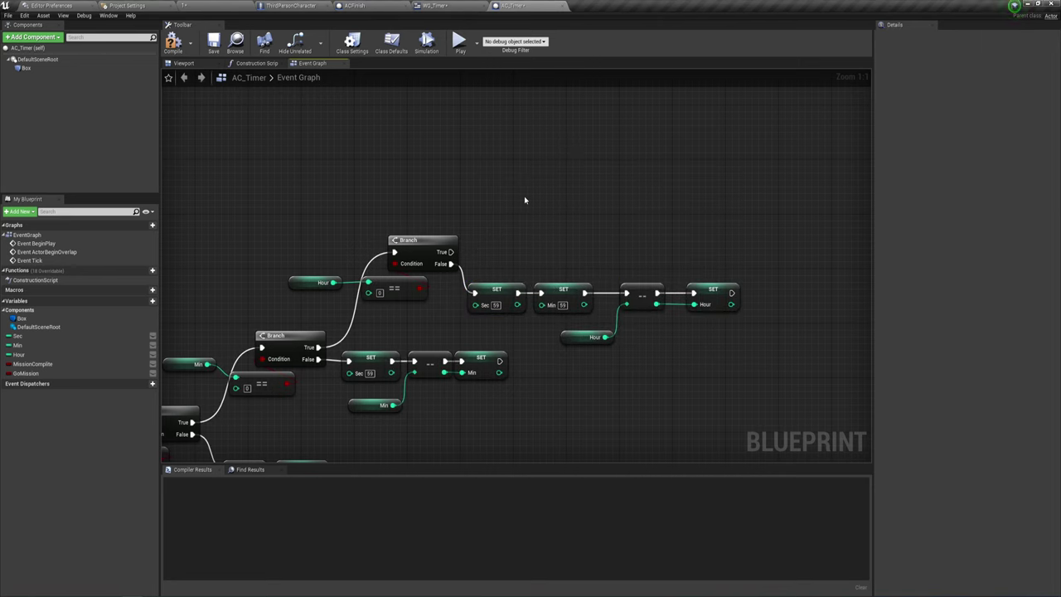
# - Add an enlarged comment box above the branch, with a reroute on its True wire
pyautogui.press('c')
pyautogui.moveTo(573, 195); pyautogui.dragTo(564, 166)
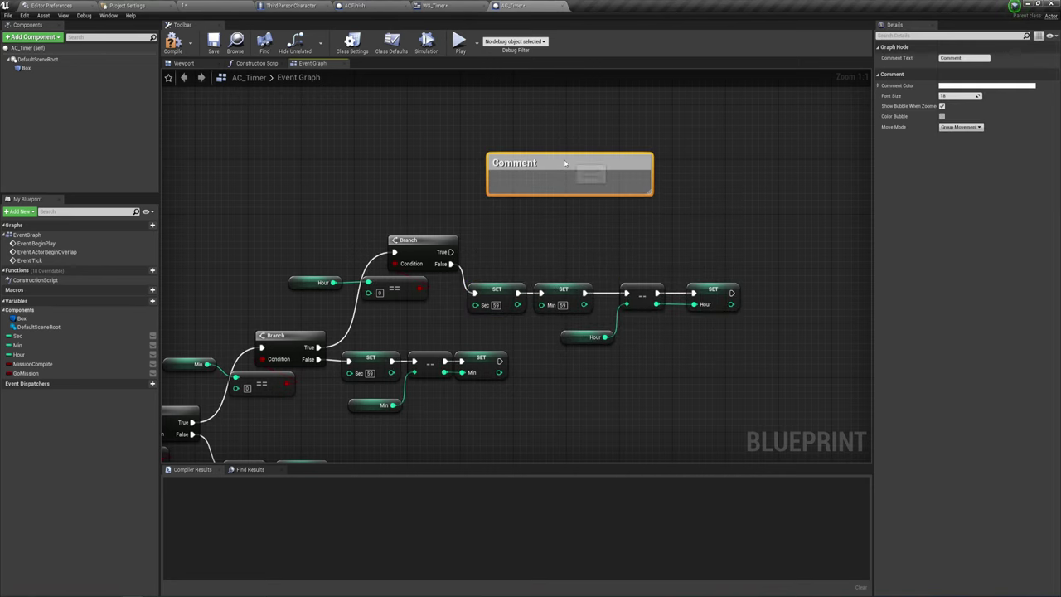
pyautogui.moveTo(652, 193); pyautogui.dragTo(817, 256)
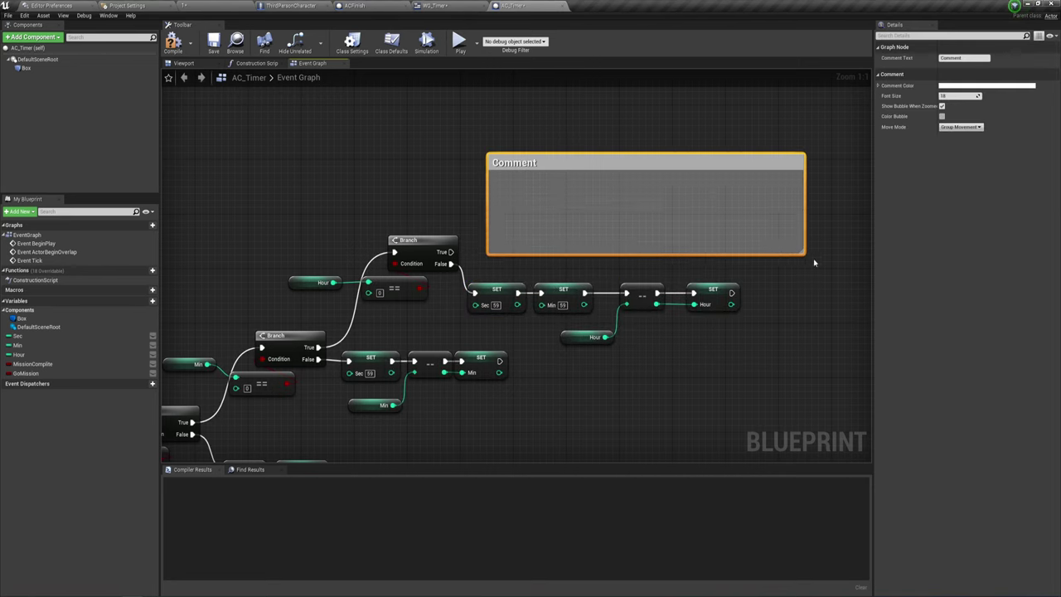
pyautogui.moveTo(450, 251); pyautogui.dragTo(521, 220)
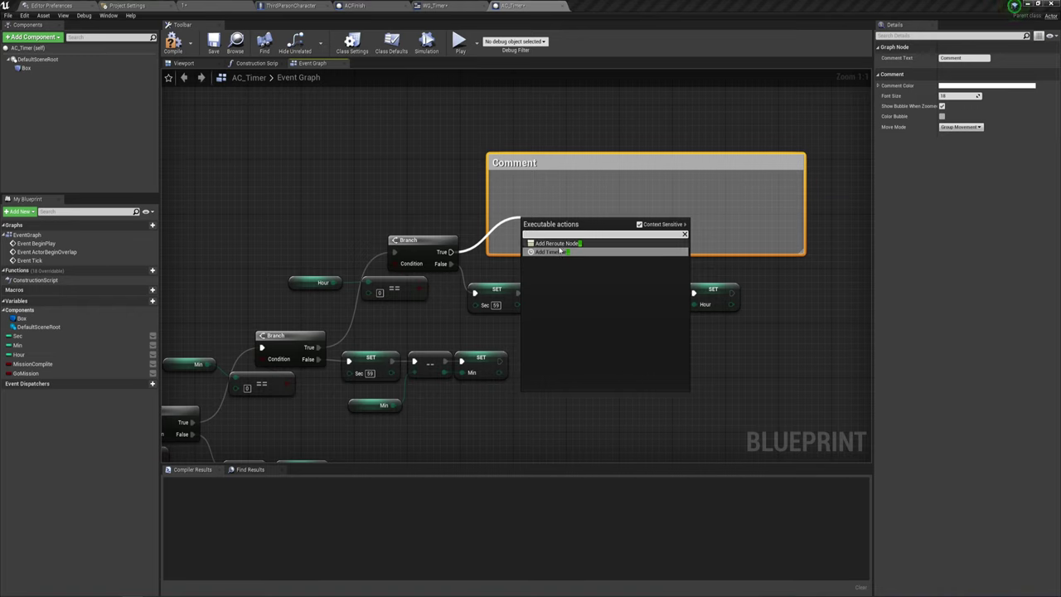
pyautogui.click(557, 243)
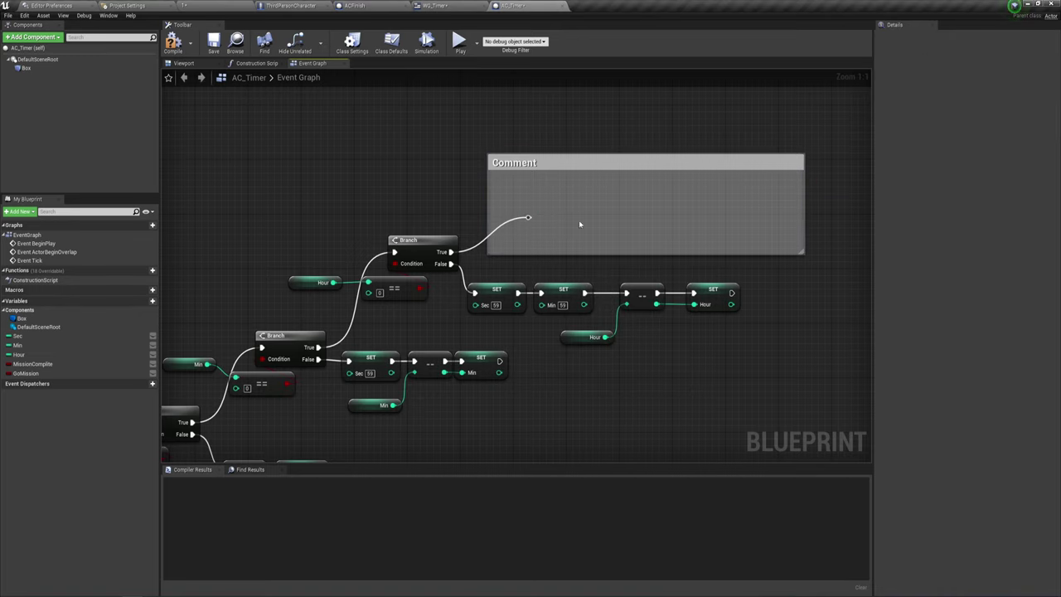
pyautogui.moveTo(674, 216); pyautogui.dragTo(558, 214, button='right')
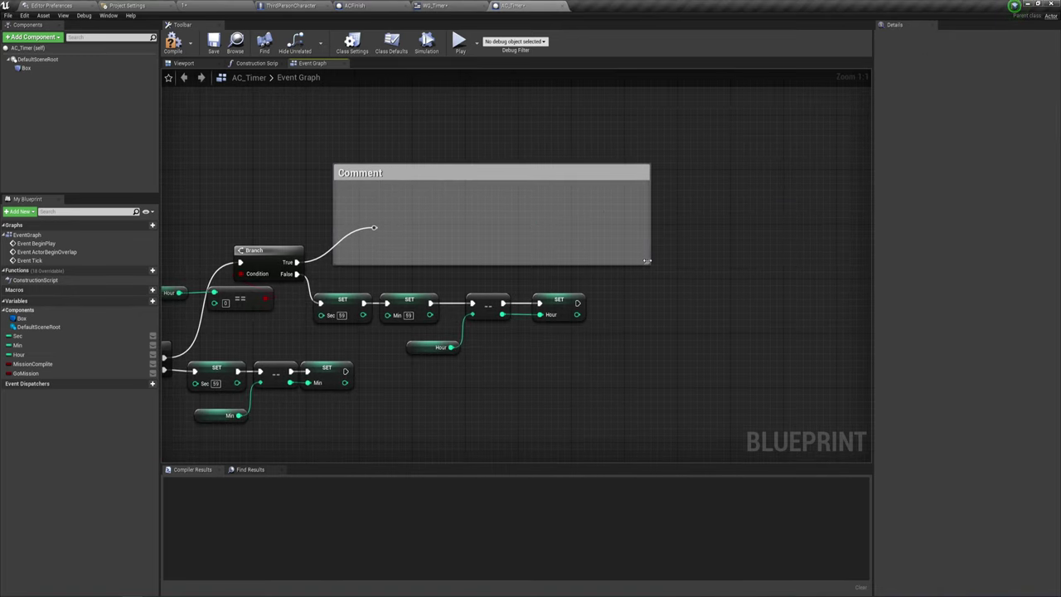
pyautogui.moveTo(647, 260); pyautogui.dragTo(809, 284)
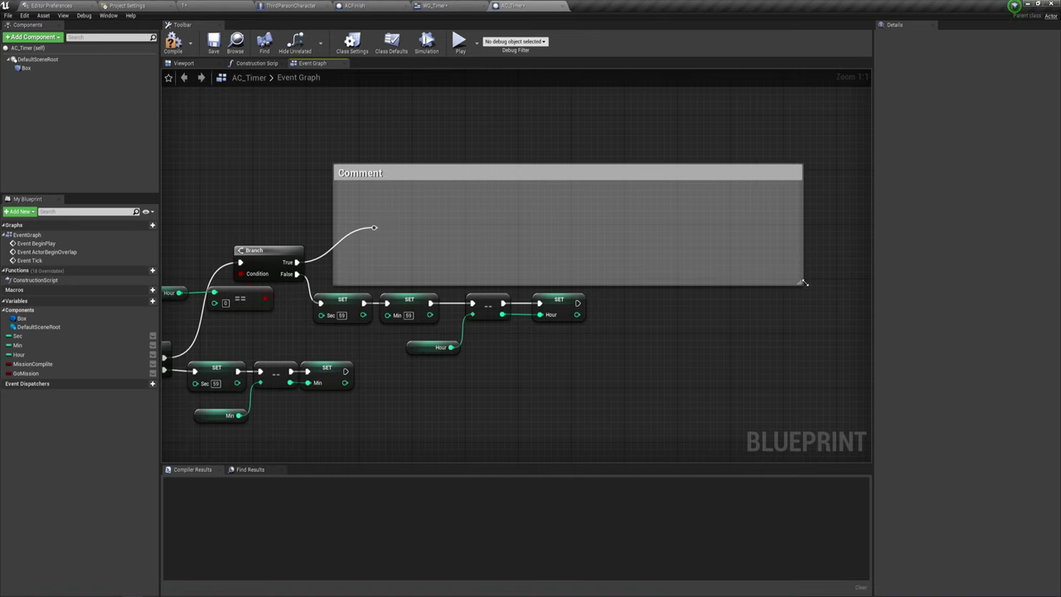
pyautogui.moveTo(537, 351); pyautogui.dragTo(598, 367, button='right')
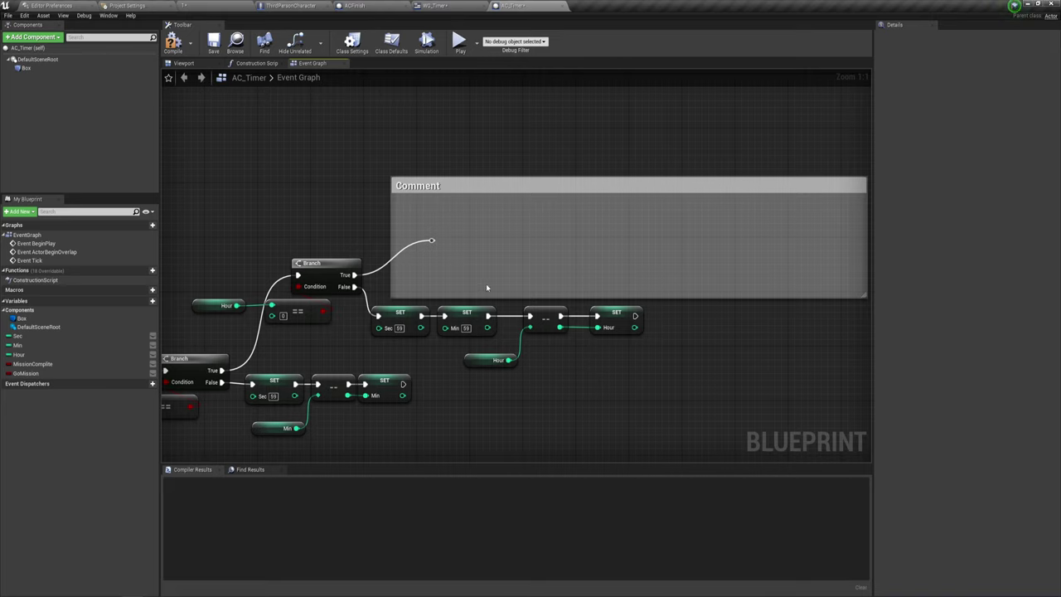
# - Add a Delay node with 0.2 s duration inside the comment, run from the True reroute
pyautogui.moveTo(444, 243); pyautogui.dragTo(460, 242)
pyautogui.write('dela')
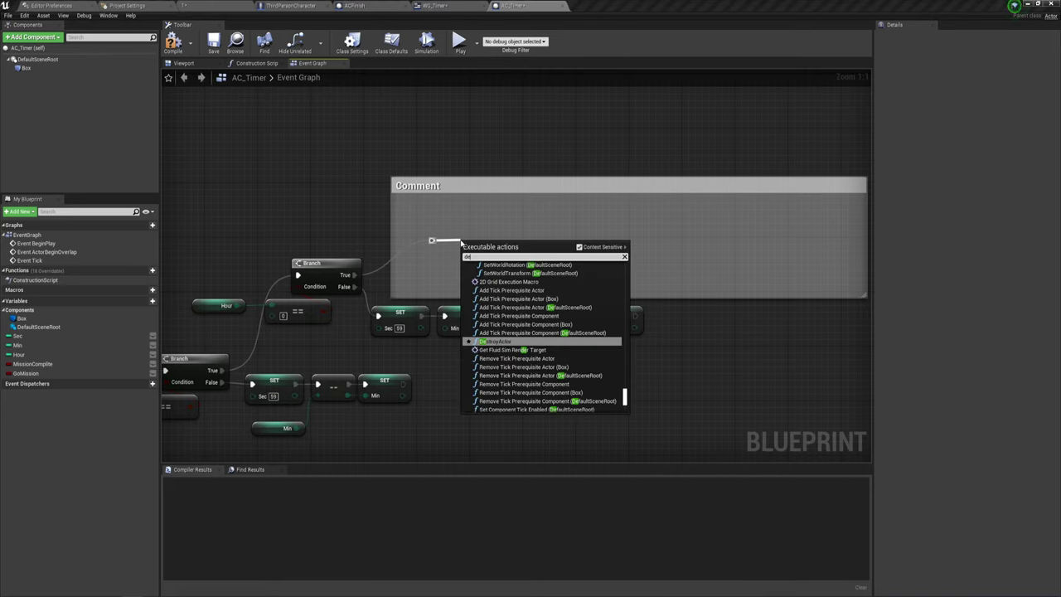
pyautogui.press('Return')
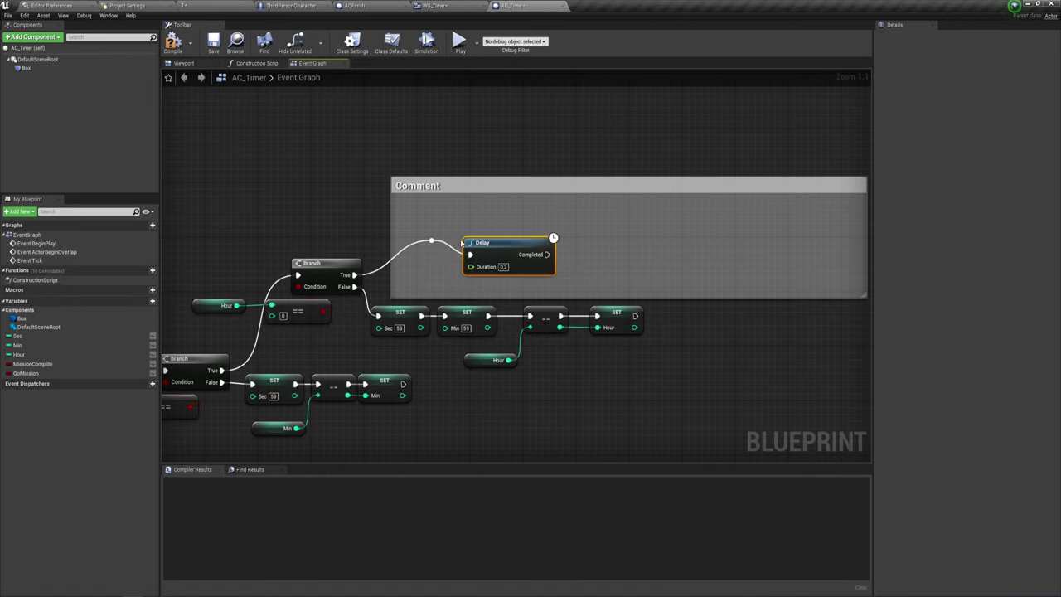
pyautogui.moveTo(502, 263); pyautogui.dragTo(489, 250)
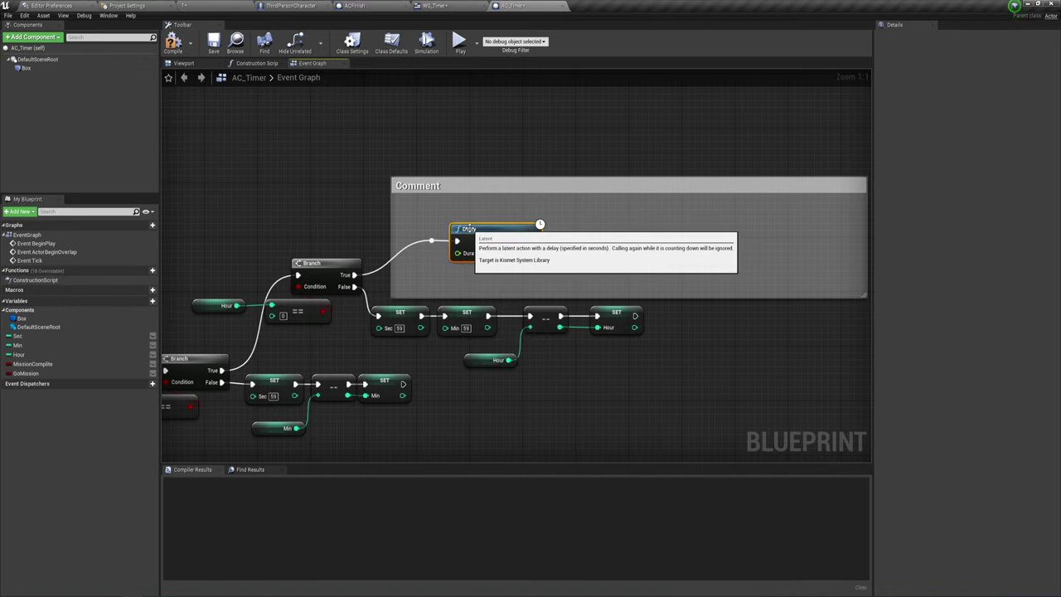
pyautogui.click(489, 252)
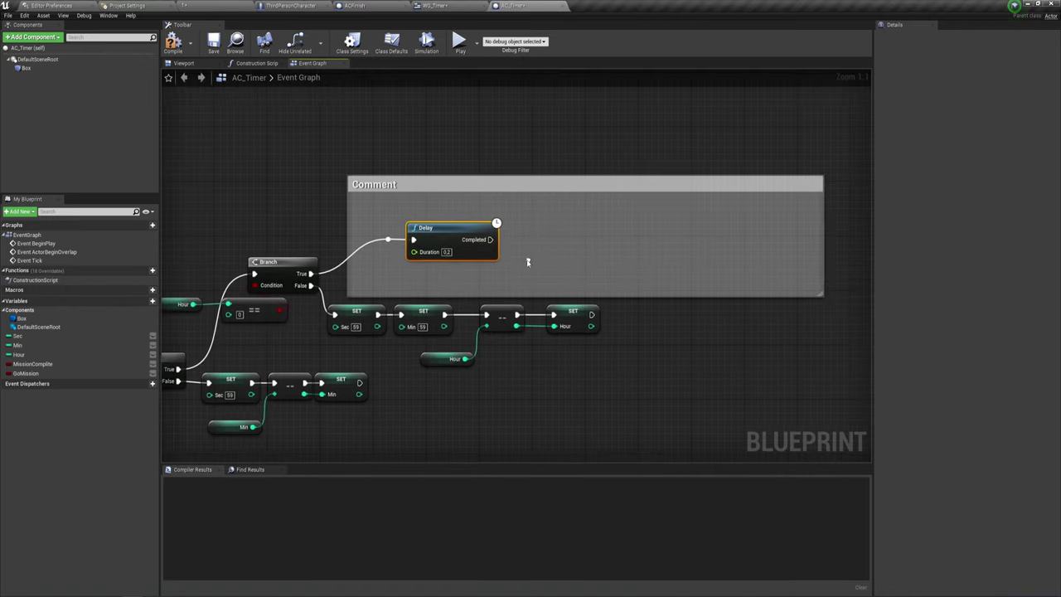
pyautogui.moveTo(558, 264)
pyautogui.mouseDown(button='right')
pyautogui.moveTo(515, 263)
pyautogui.moveTo(489, 235)
pyautogui.moveTo(480, 253)
pyautogui.moveTo(445, 240)
pyautogui.mouseUp(button='right')
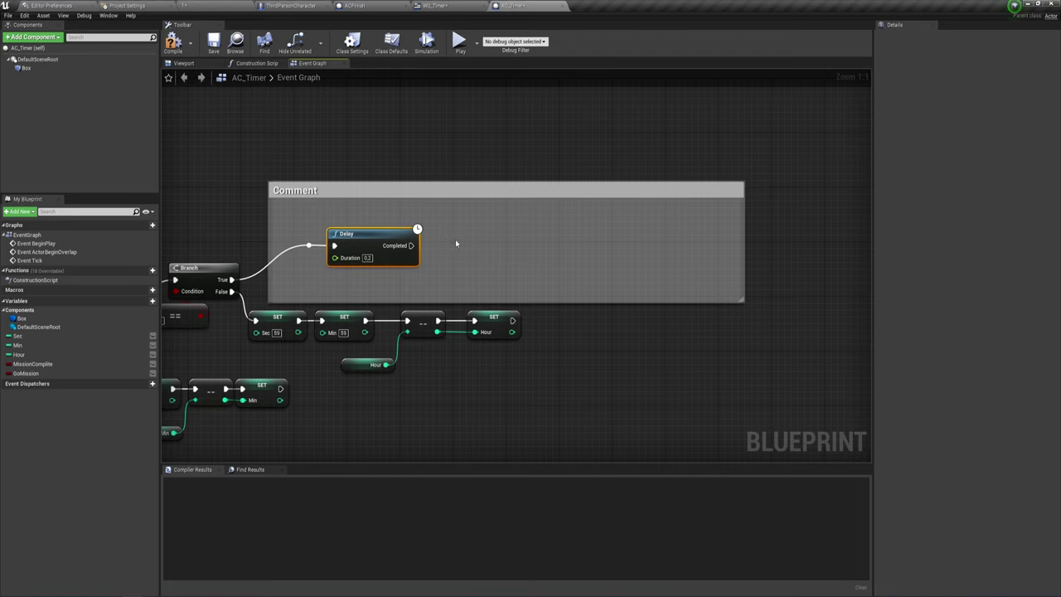
pyautogui.moveTo(411, 245); pyautogui.dragTo(539, 247)
# - Add a Custom Event node named 'Finish' near the Event Tick chain
pyautogui.click(467, 250)
pyautogui.scroll(-2, 468, 253)
pyautogui.scroll(-1, 605, 212)
pyautogui.scroll(-1, 605, 212)
pyautogui.moveTo(497, 249); pyautogui.dragTo(567, 215, button='right')
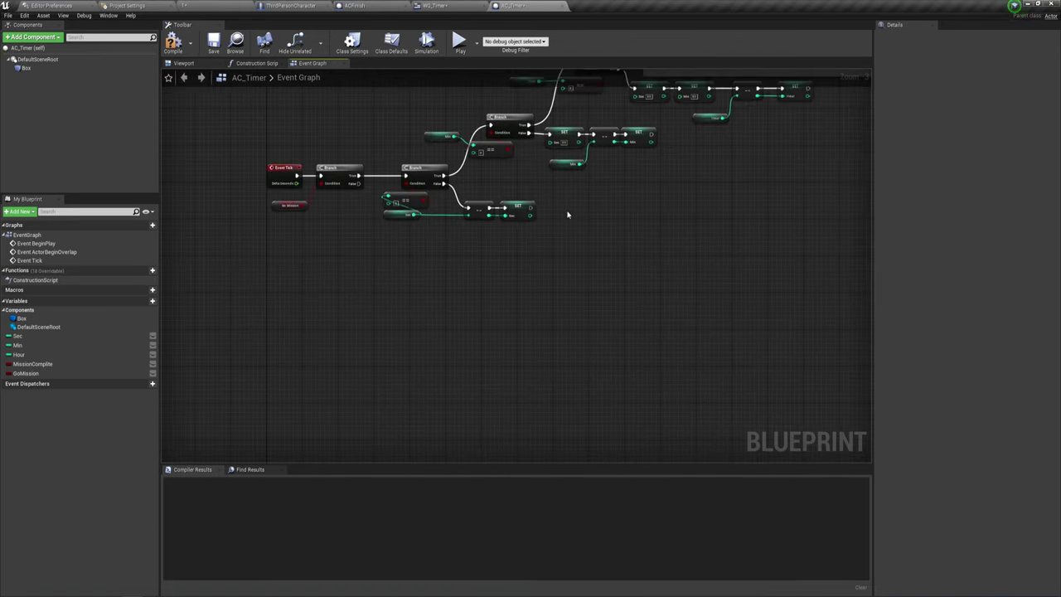
pyautogui.scroll(1, 466, 311)
pyautogui.rightClick(401, 323)
pyautogui.write('cust')
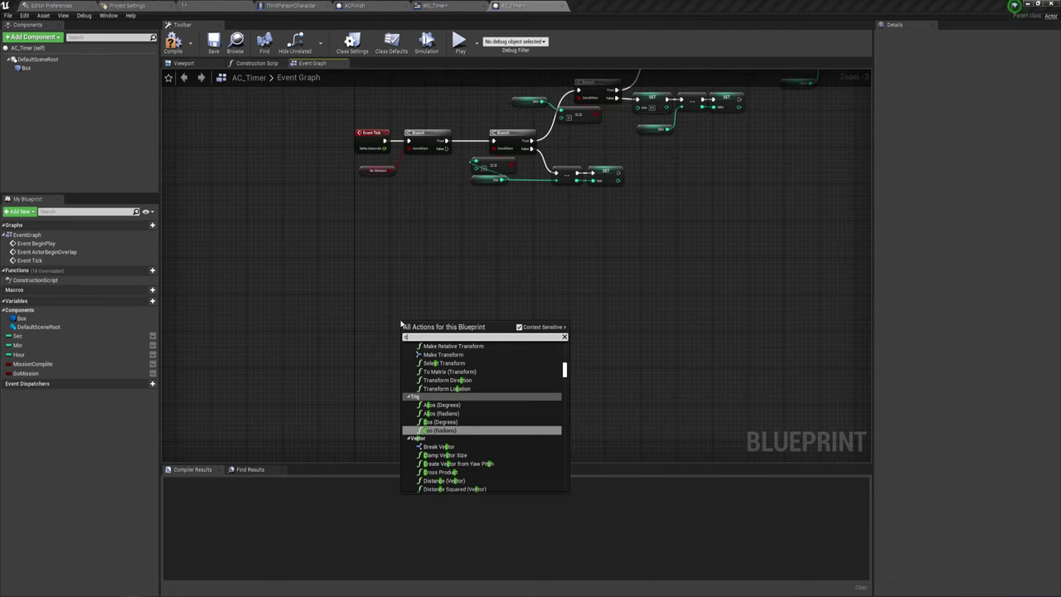
pyautogui.press('Return')
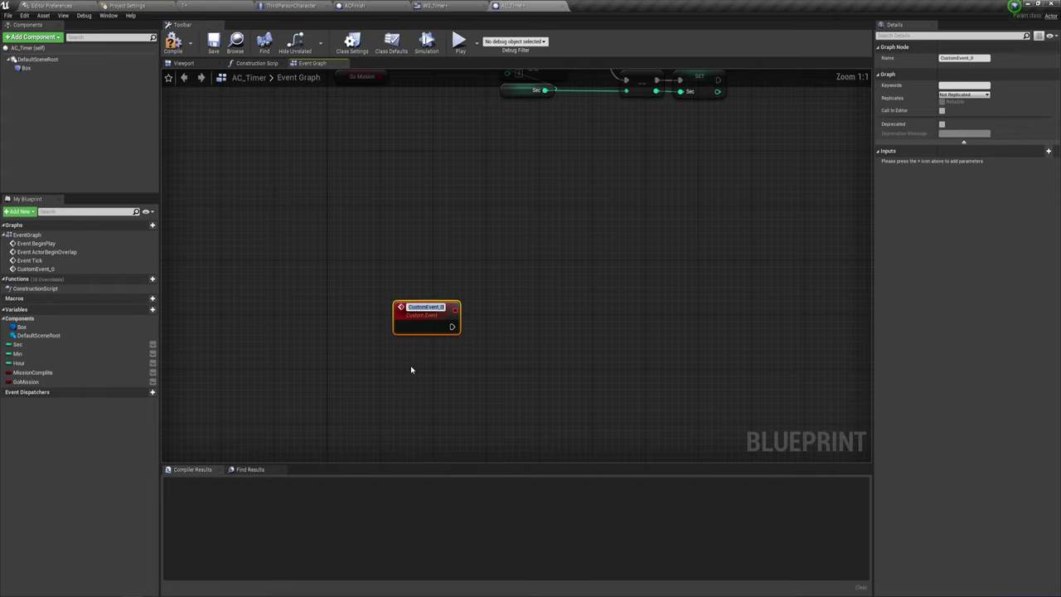
pyautogui.write('Finish')
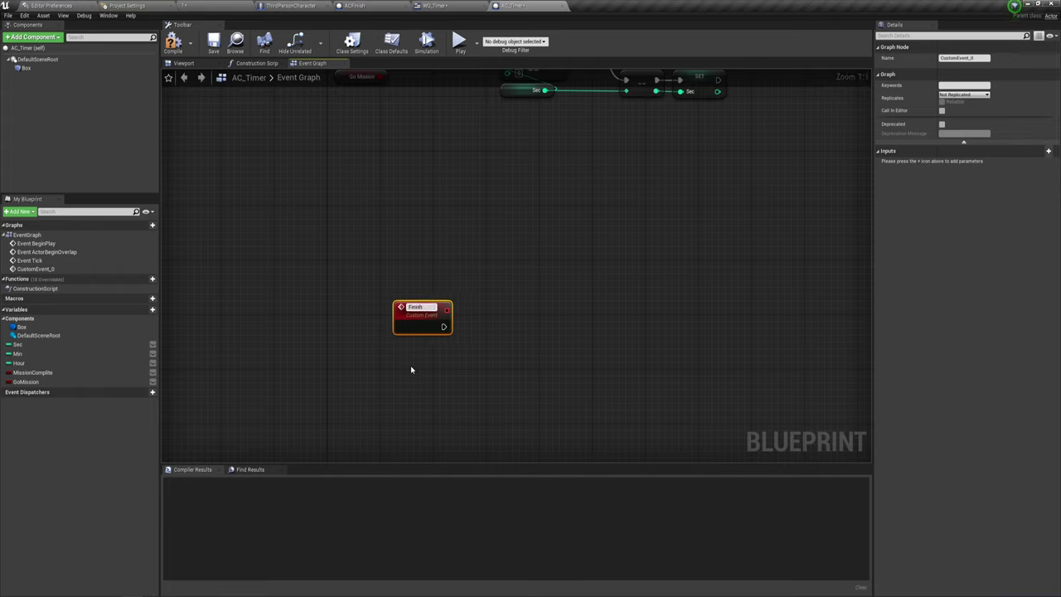
pyautogui.click(446, 354)
pyautogui.moveTo(446, 354); pyautogui.dragTo(360, 308, button='right')
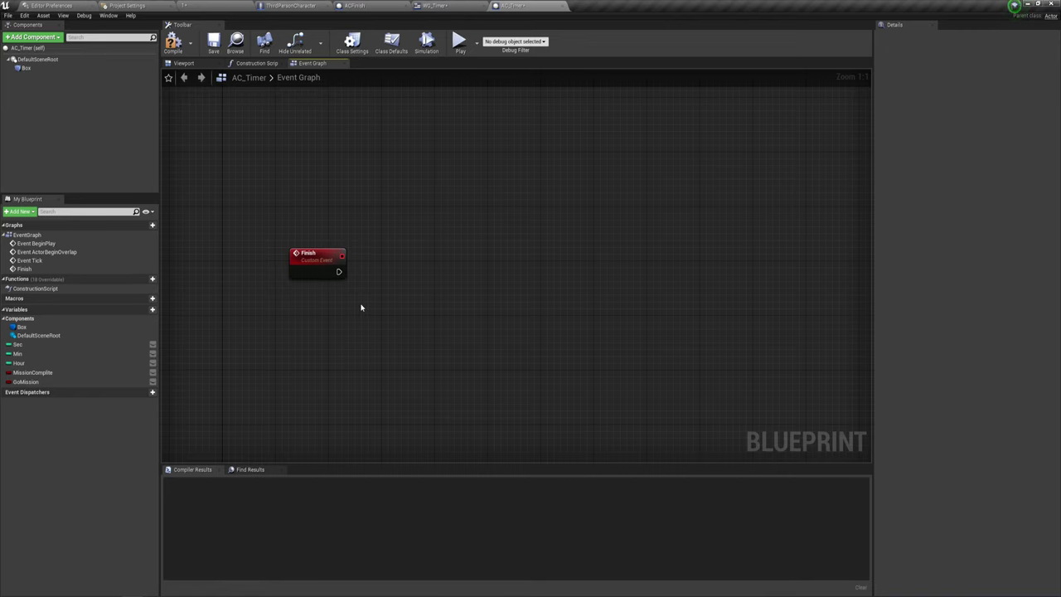
# - Add a MissionComplete getter and a Branch, wiring Finish into the Branch and MissionComplete into Condition
pyautogui.moveTo(403, 298); pyautogui.dragTo(353, 291, button='right')
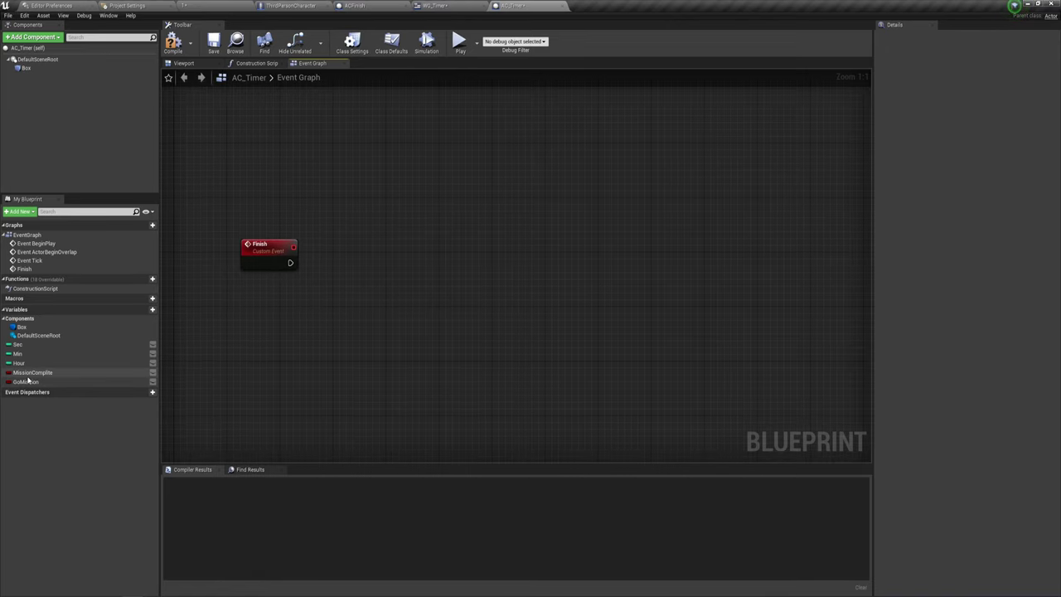
pyautogui.moveTo(30, 373)
pyautogui.mouseDown()
pyautogui.moveTo(205, 385)
pyautogui.moveTo(263, 294)
pyautogui.mouseUp()
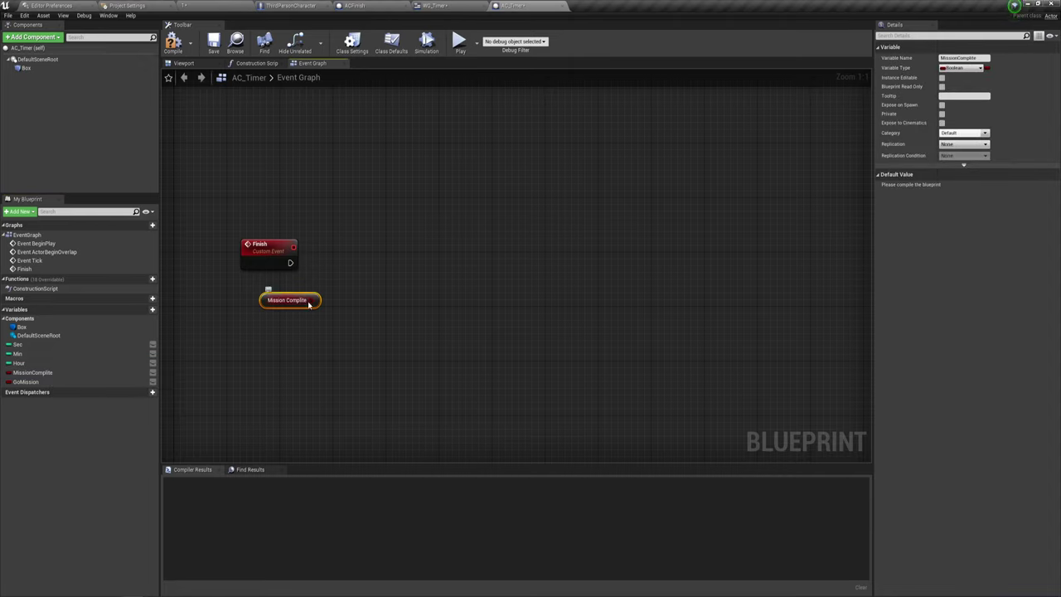
pyautogui.click(335, 239)
pyautogui.moveTo(342, 252); pyautogui.dragTo(290, 263)
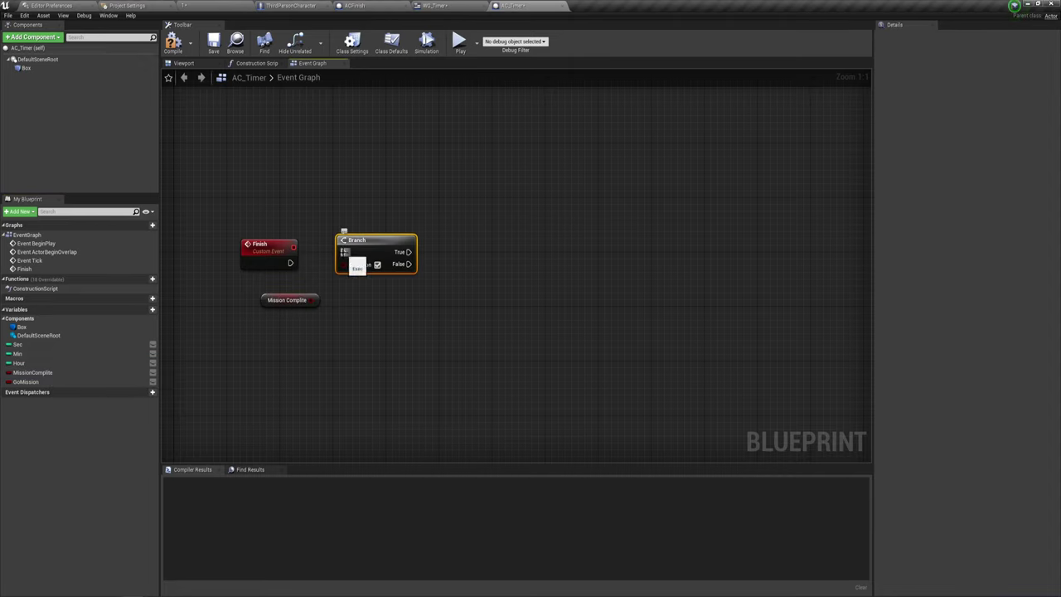
pyautogui.moveTo(356, 239); pyautogui.dragTo(354, 250)
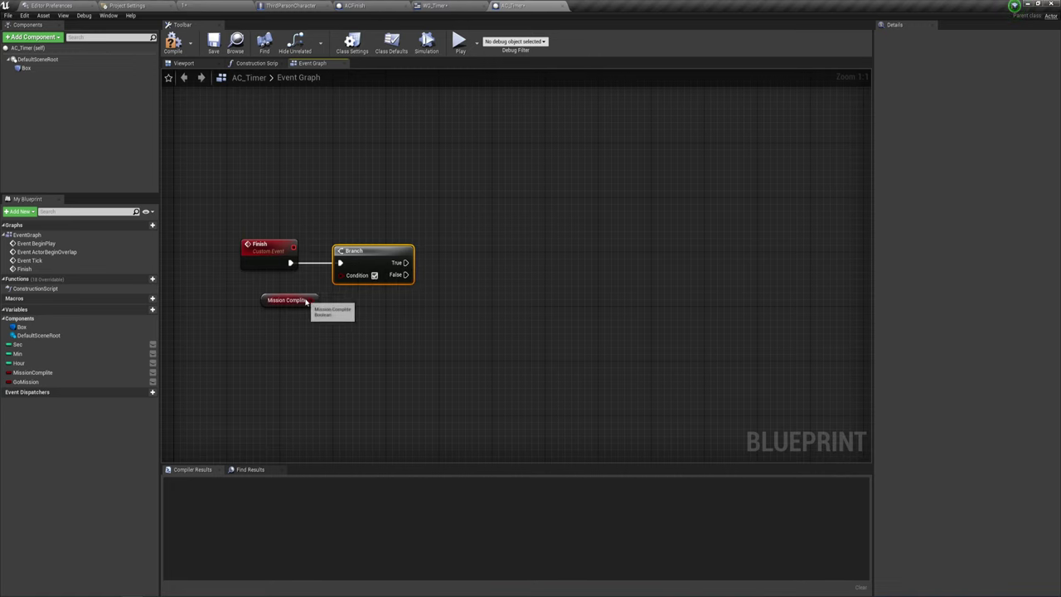
pyautogui.moveTo(317, 300); pyautogui.dragTo(340, 275)
# - Recentre the Finish and Branch nodes, abandoning two attempts to wire from the False output
pyautogui.moveTo(374, 304); pyautogui.dragTo(443, 327, button='right')
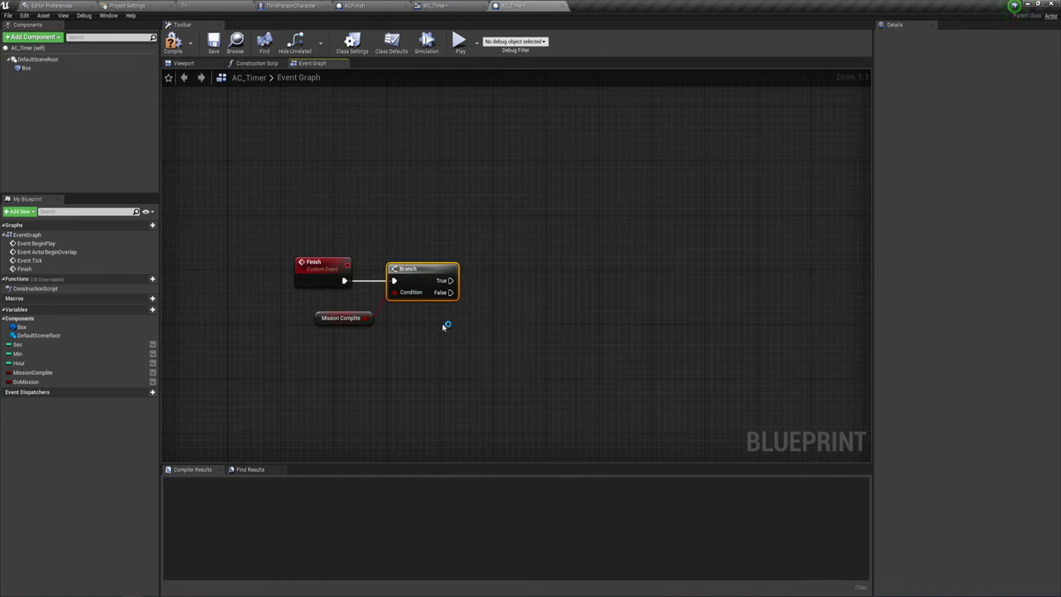
pyautogui.click(328, 318)
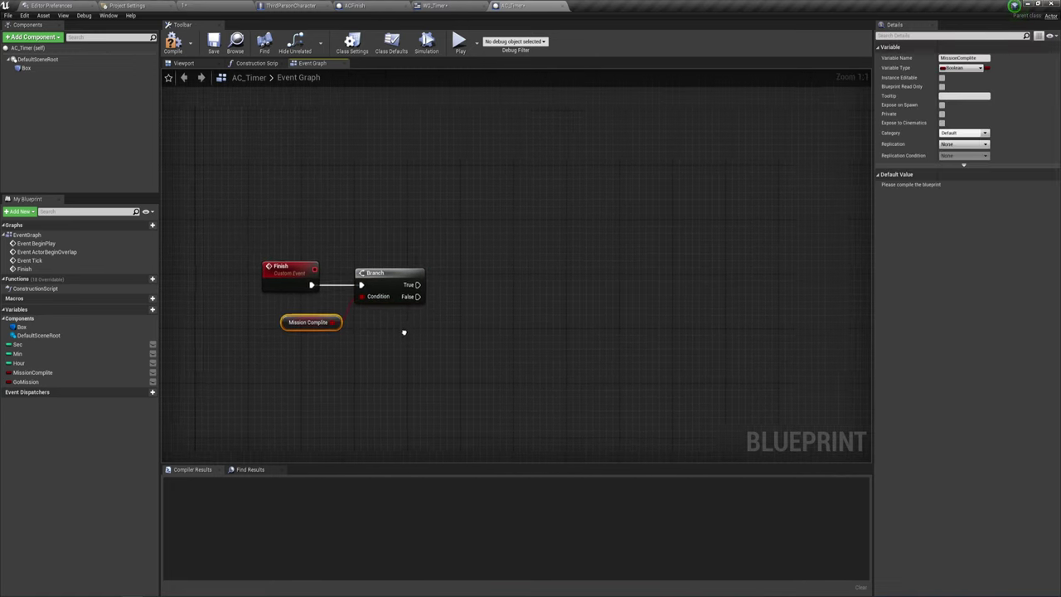
pyautogui.moveTo(419, 286); pyautogui.dragTo(344, 298, button='right')
pyautogui.moveTo(345, 298); pyautogui.dragTo(445, 233)
pyautogui.click(372, 301)
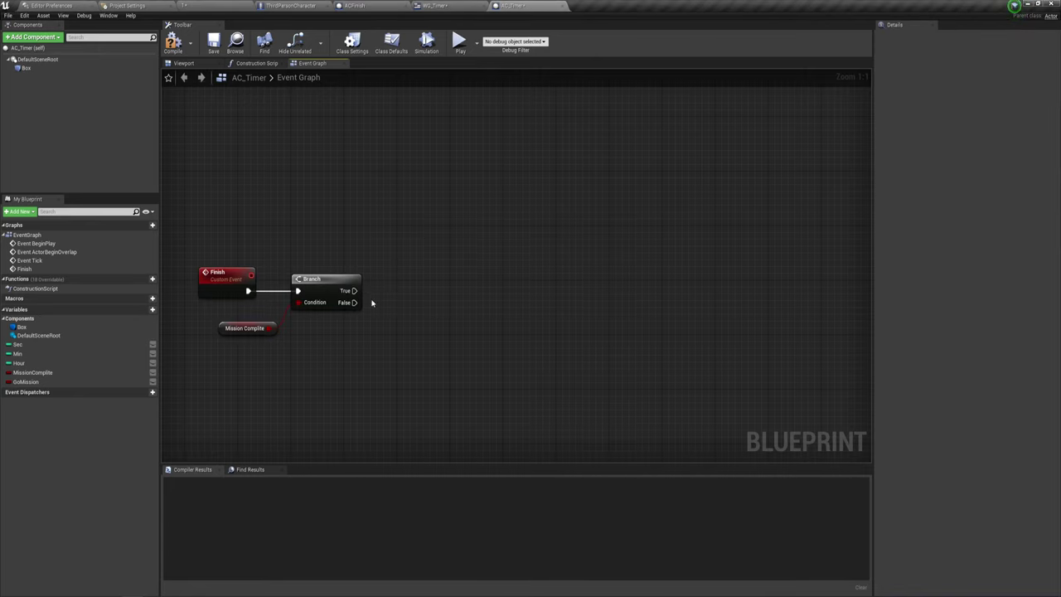
pyautogui.moveTo(350, 303); pyautogui.dragTo(434, 367)
pyautogui.click(397, 291)
pyautogui.moveTo(398, 291); pyautogui.dragTo(328, 293, button='right')
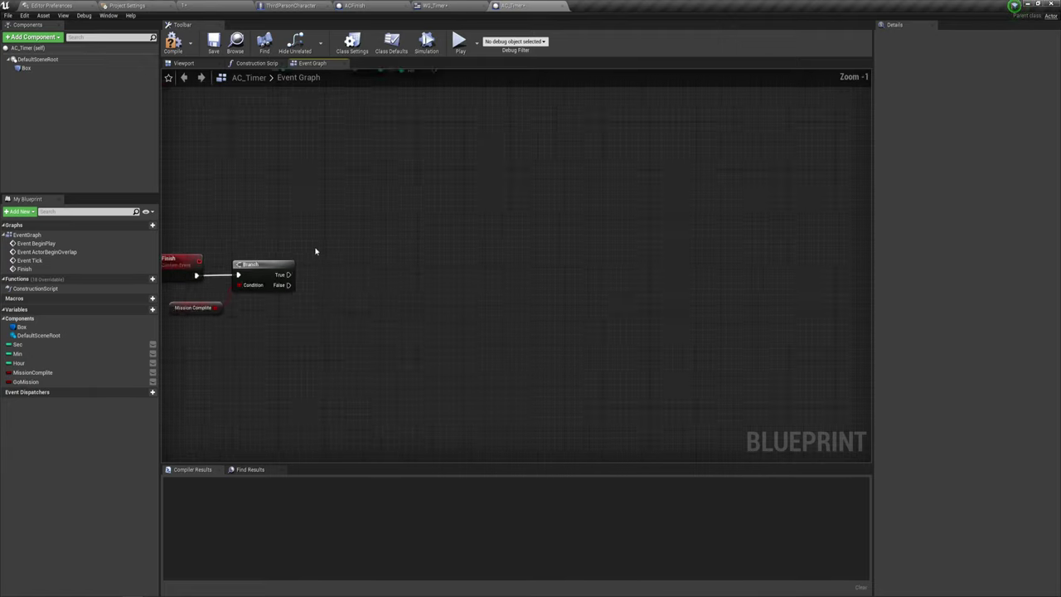
# - Delete the unused, disabled ActorBeginOverlap event node
pyautogui.scroll(-2, 436, 220)
pyautogui.scroll(-2, 446, 181)
pyautogui.moveTo(446, 181); pyautogui.dragTo(447, 308, button='right')
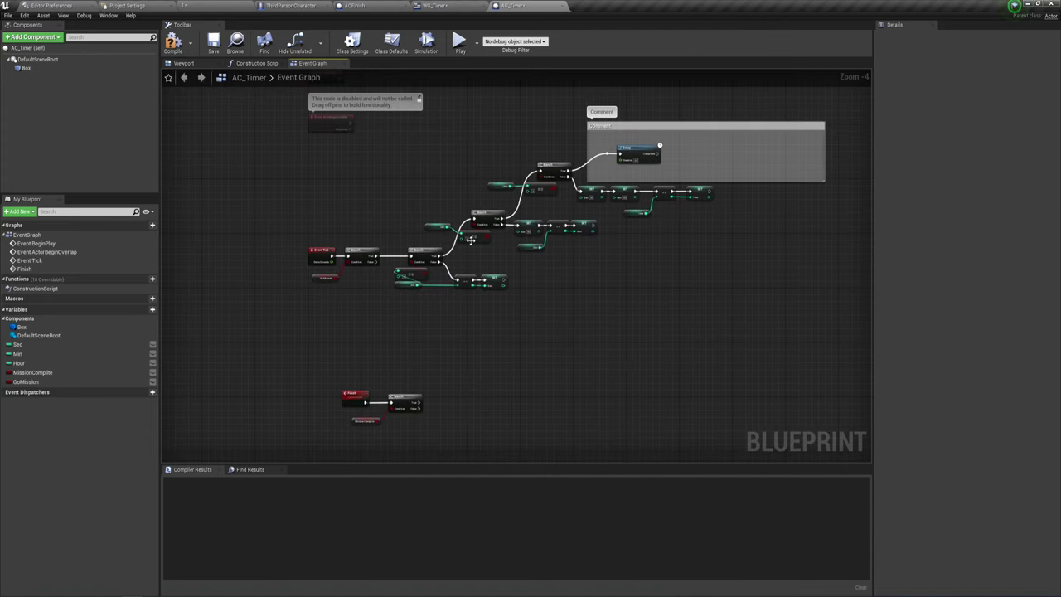
pyautogui.moveTo(466, 296); pyautogui.dragTo(300, 270)
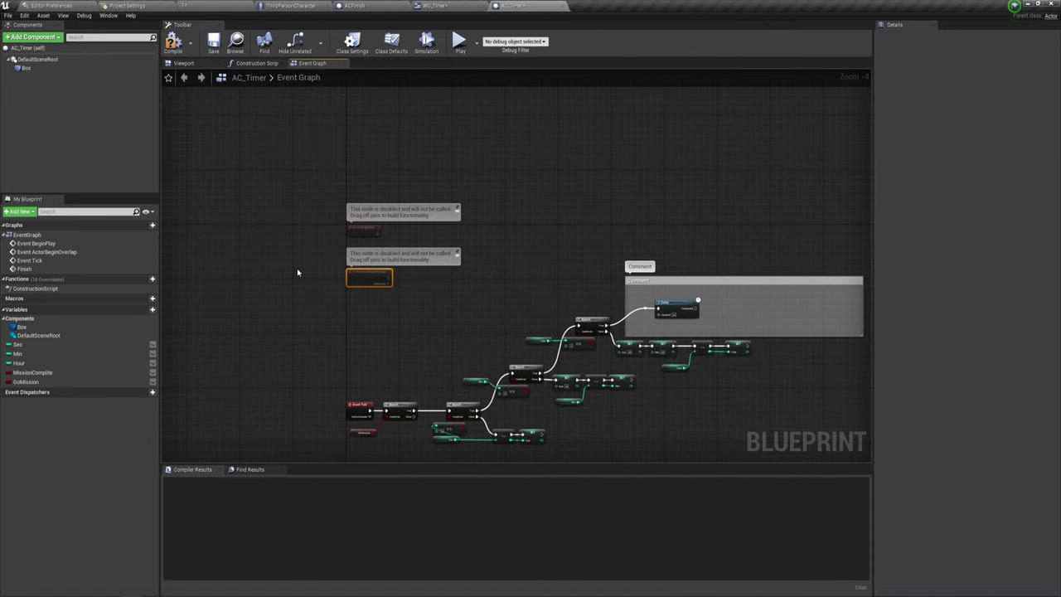
pyautogui.press('Delete')
# - Add an On Component Begin Overlap event for the Box component and position it in the graph
pyautogui.scroll(4, 315, 237)
pyautogui.moveTo(544, 233); pyautogui.dragTo(442, 275, button='right')
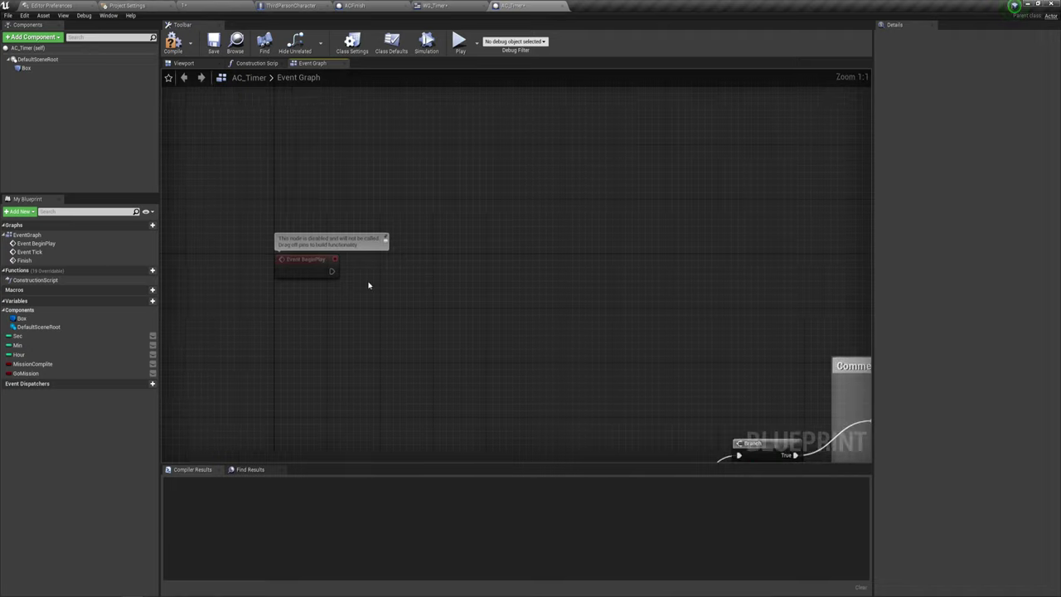
pyautogui.click(305, 264)
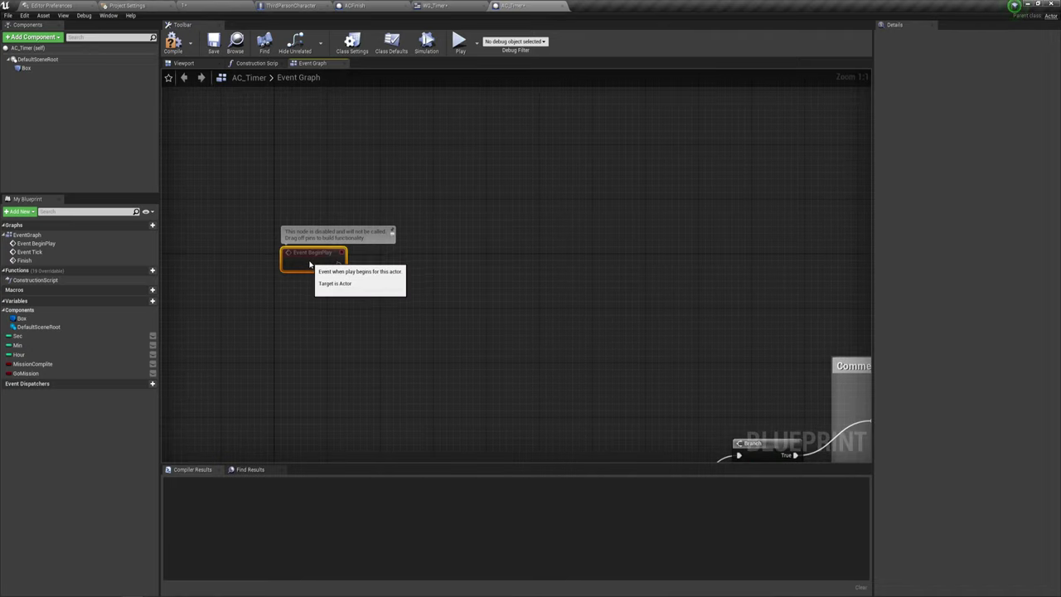
pyautogui.moveTo(352, 281); pyautogui.dragTo(390, 260, button='right')
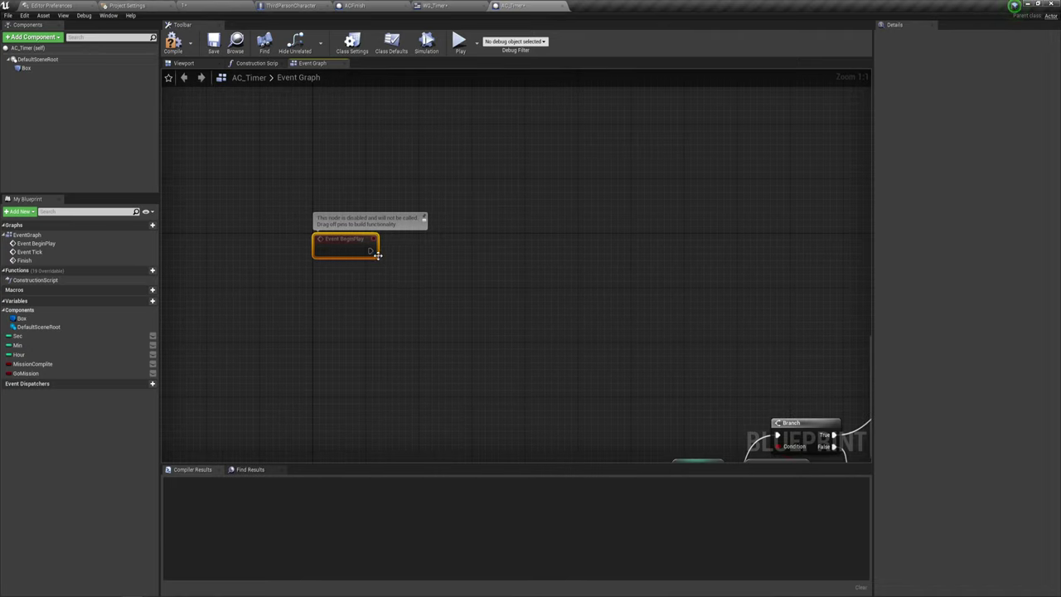
pyautogui.click(25, 69)
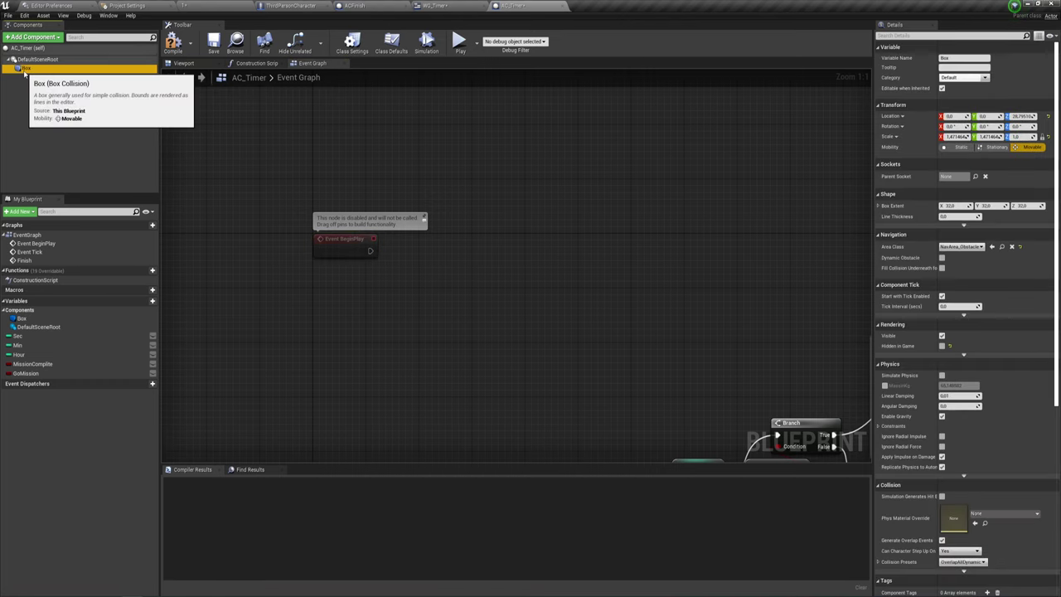
pyautogui.rightClick(25, 69)
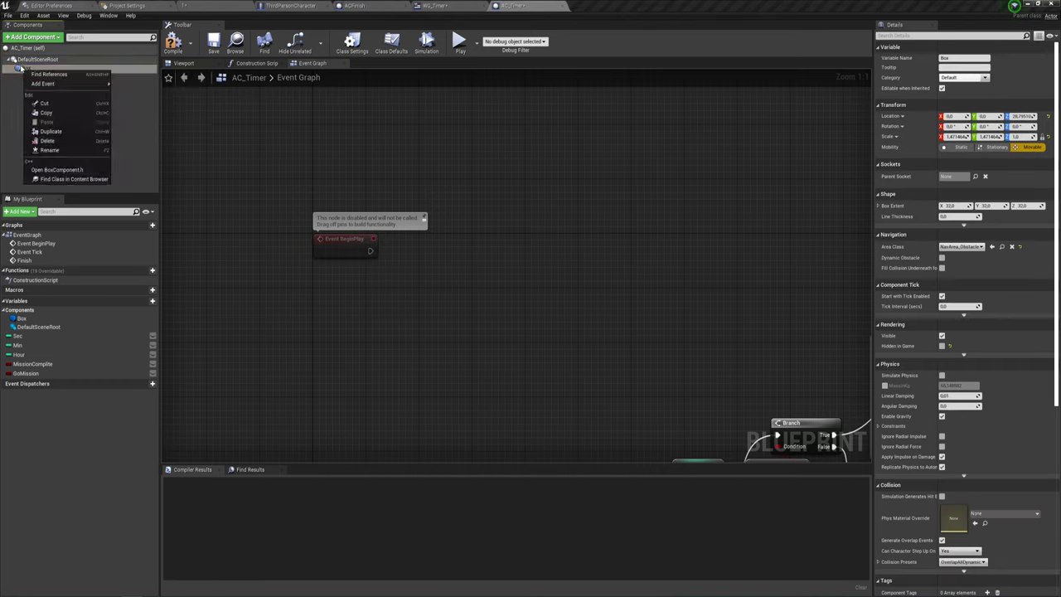
pyautogui.moveTo(46, 83)
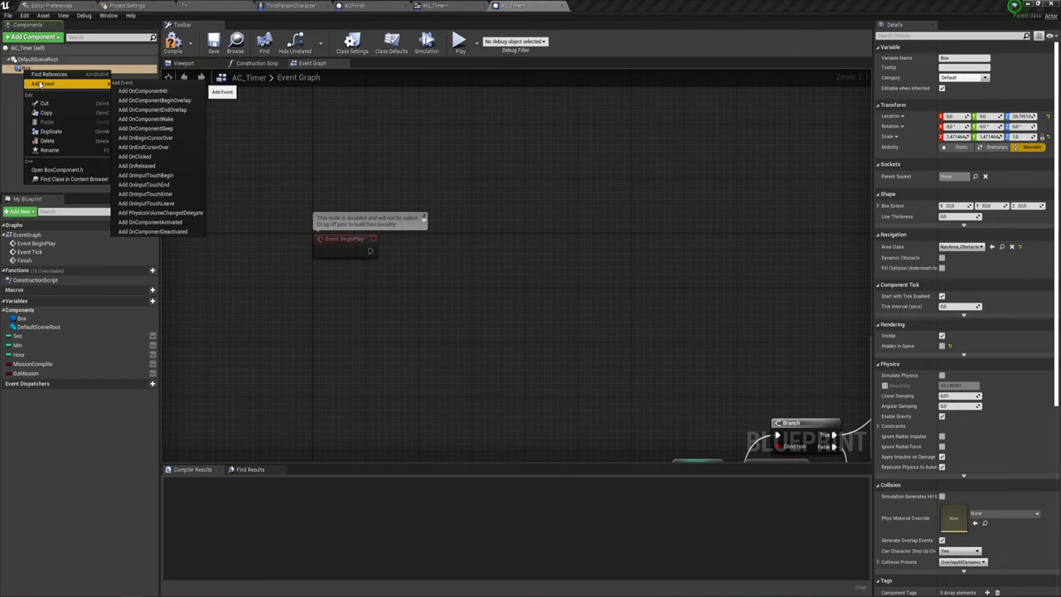
pyautogui.click(162, 103)
pyautogui.moveTo(644, 270); pyautogui.dragTo(389, 199, button='right')
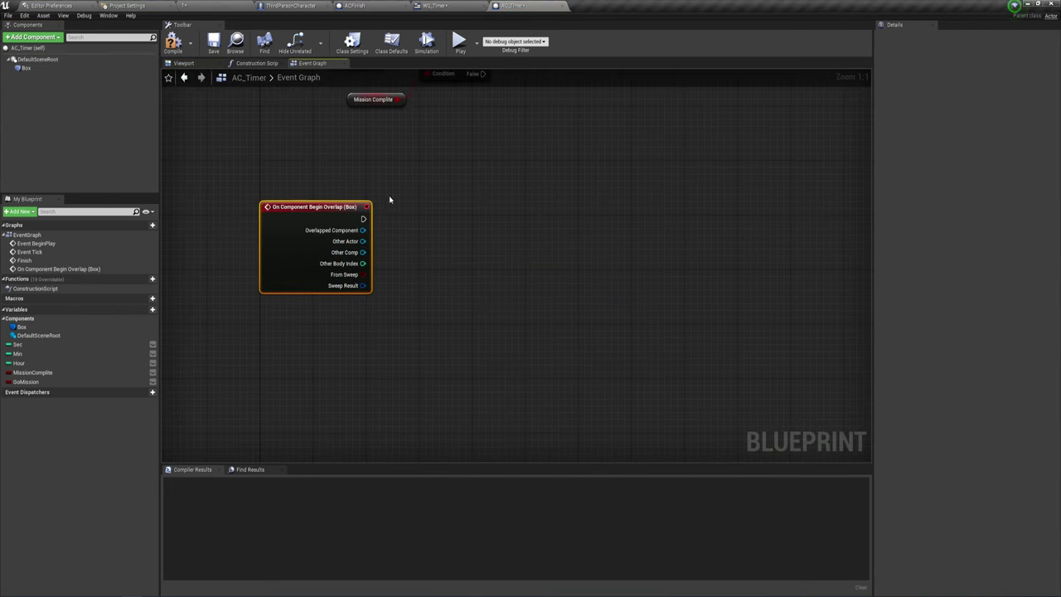
pyautogui.moveTo(302, 209); pyautogui.dragTo(356, 222)
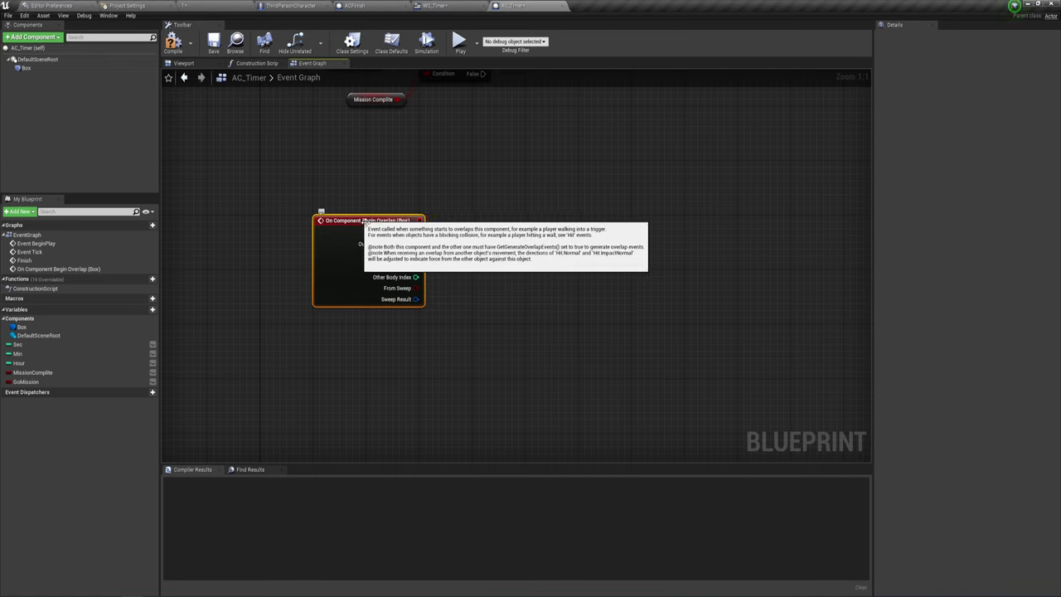
pyautogui.moveTo(534, 290); pyautogui.dragTo(477, 280, button='right')
# - Cast the overlap's Other Actor to ThirdPersonCharacter, then drag a wire from the cast's success output
pyautogui.moveTo(361, 246); pyautogui.dragTo(407, 242)
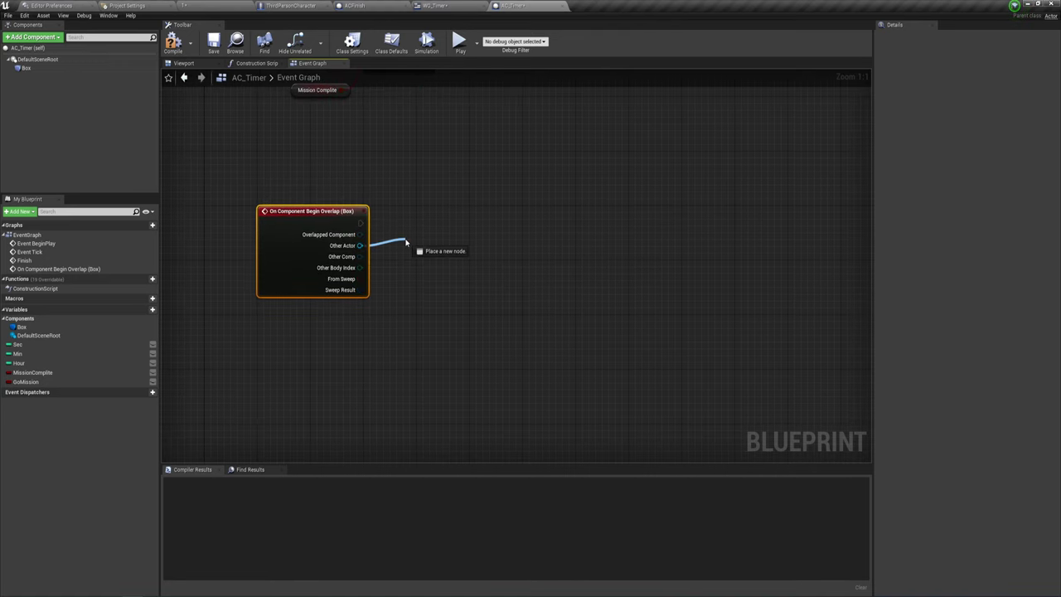
pyautogui.write('cast')
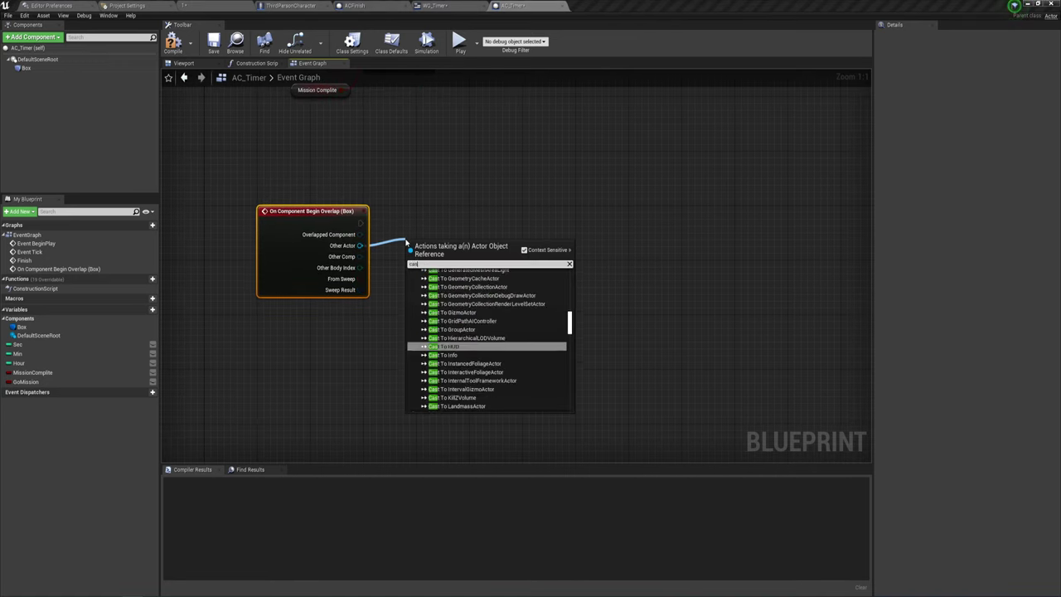
pyautogui.write(' to')
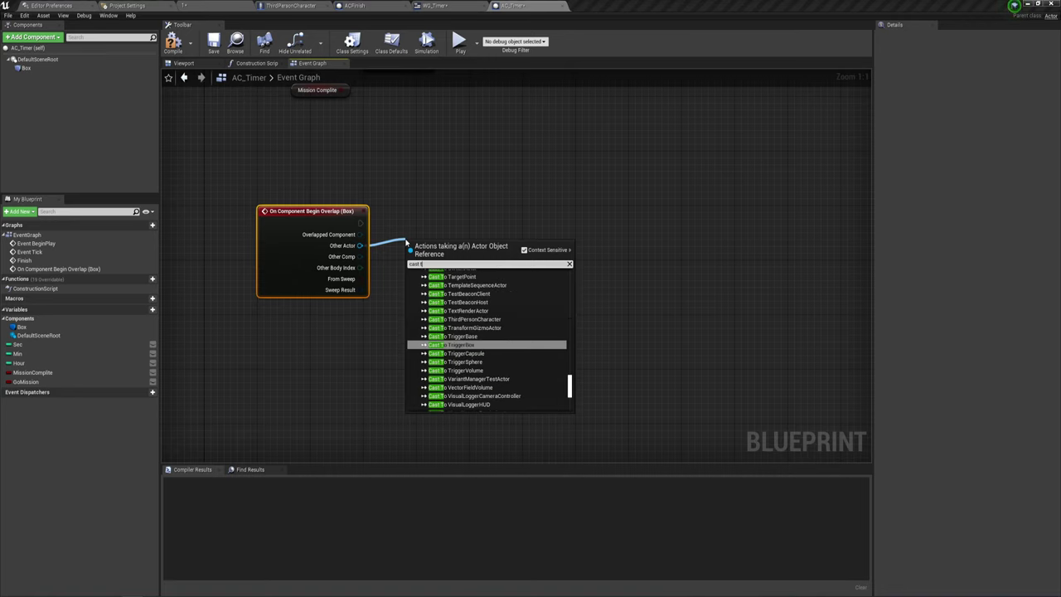
pyautogui.write(' th')
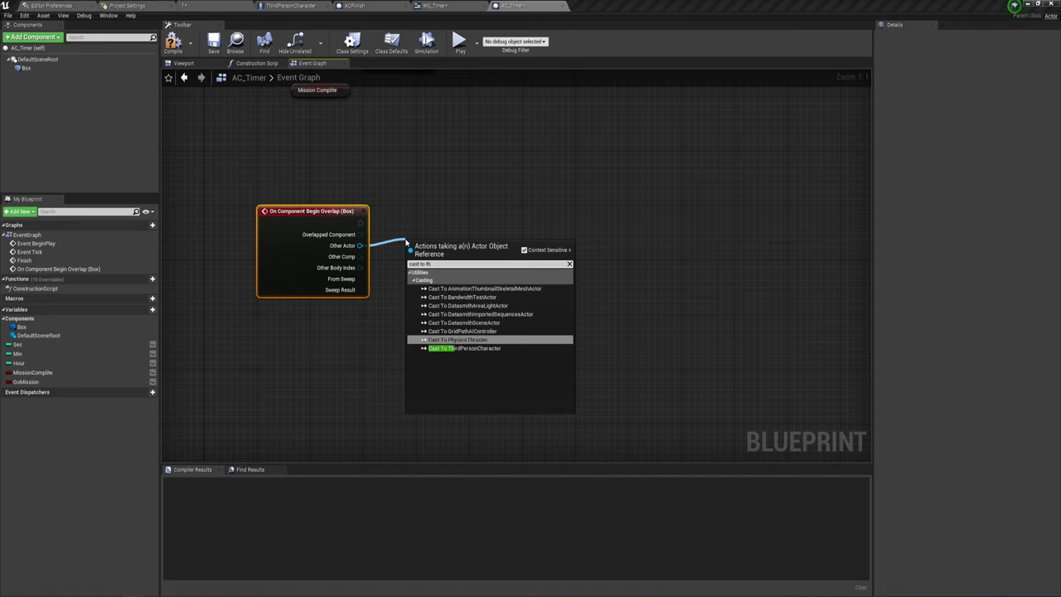
pyautogui.press('Down')
pyautogui.press('Return')
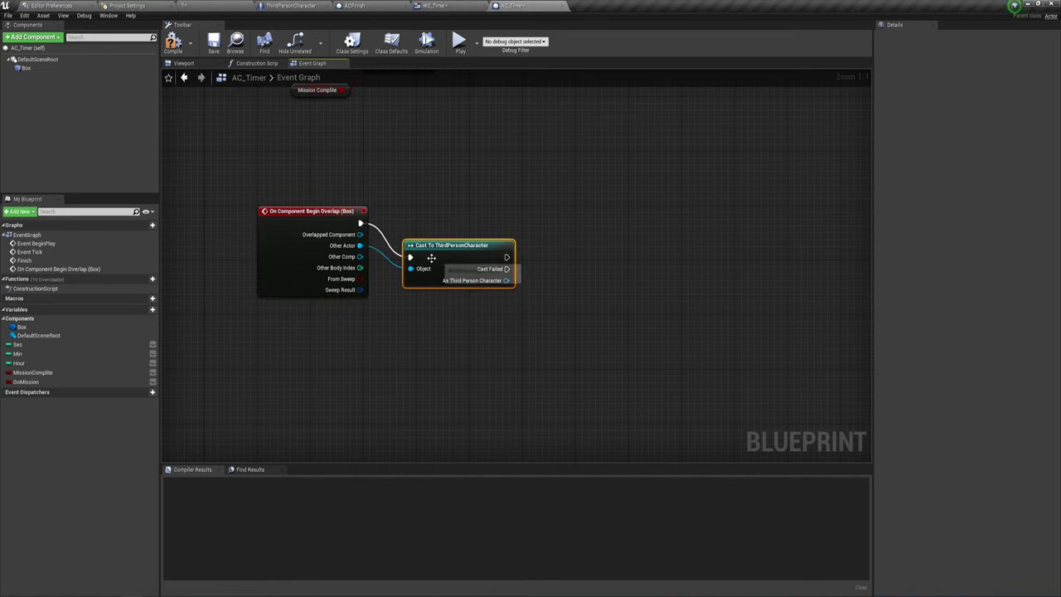
pyautogui.moveTo(500, 260); pyautogui.dragTo(395, 277, button='right')
pyautogui.moveTo(338, 238); pyautogui.dragTo(412, 239)
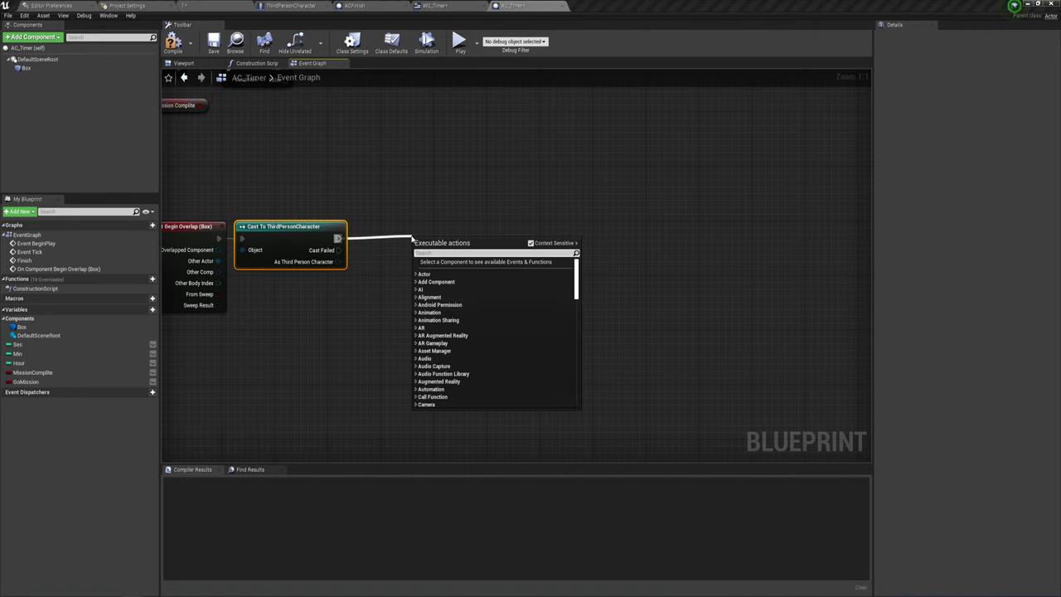
# - Create a WG_Timer widget after the cast and promote its Return Value to a new WgTimer variable
pyautogui.write('crea')
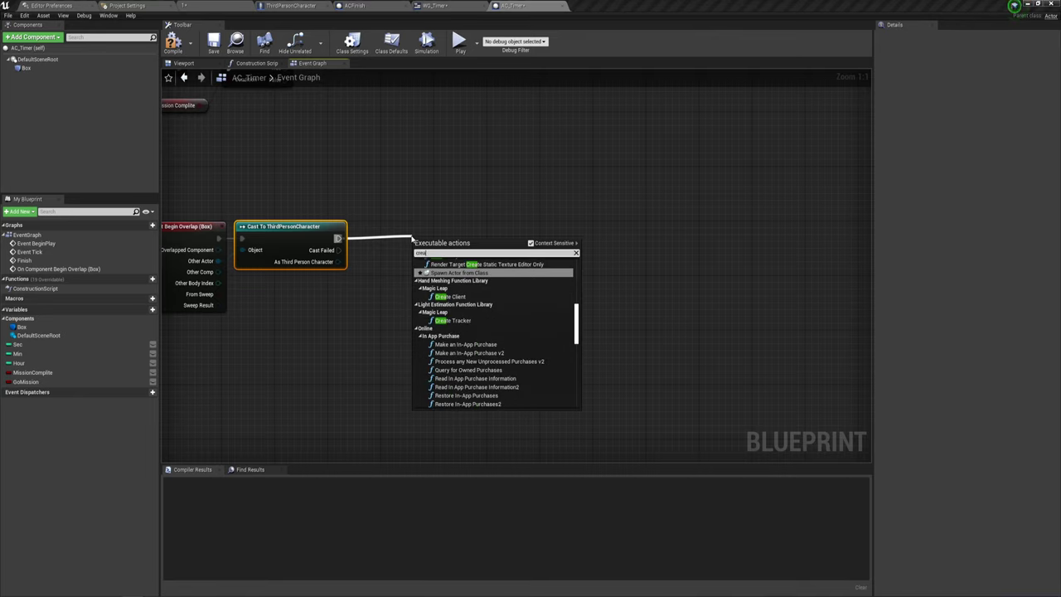
pyautogui.write('te wi')
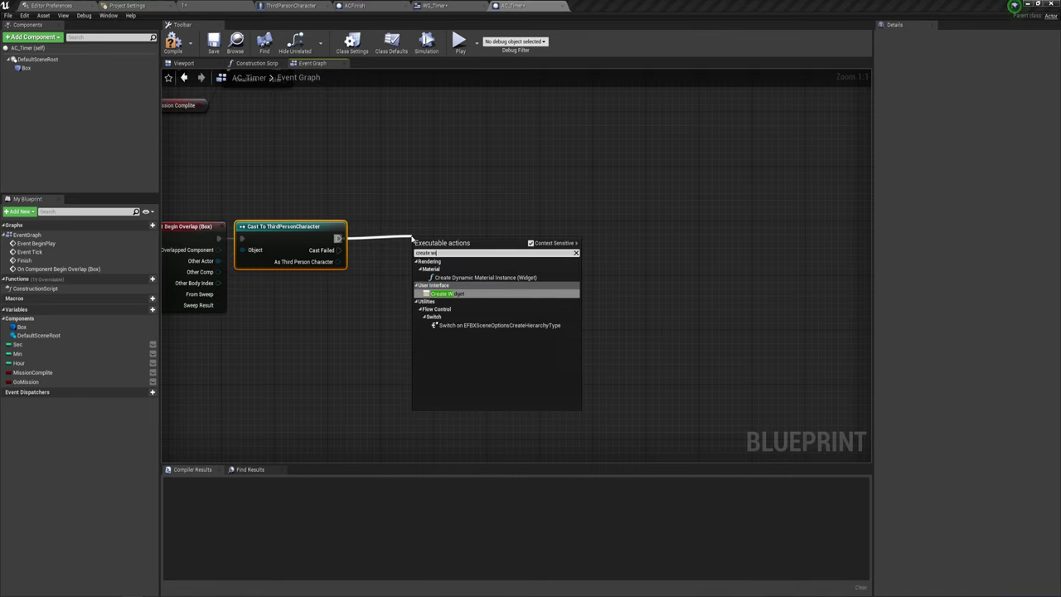
pyautogui.click(455, 293)
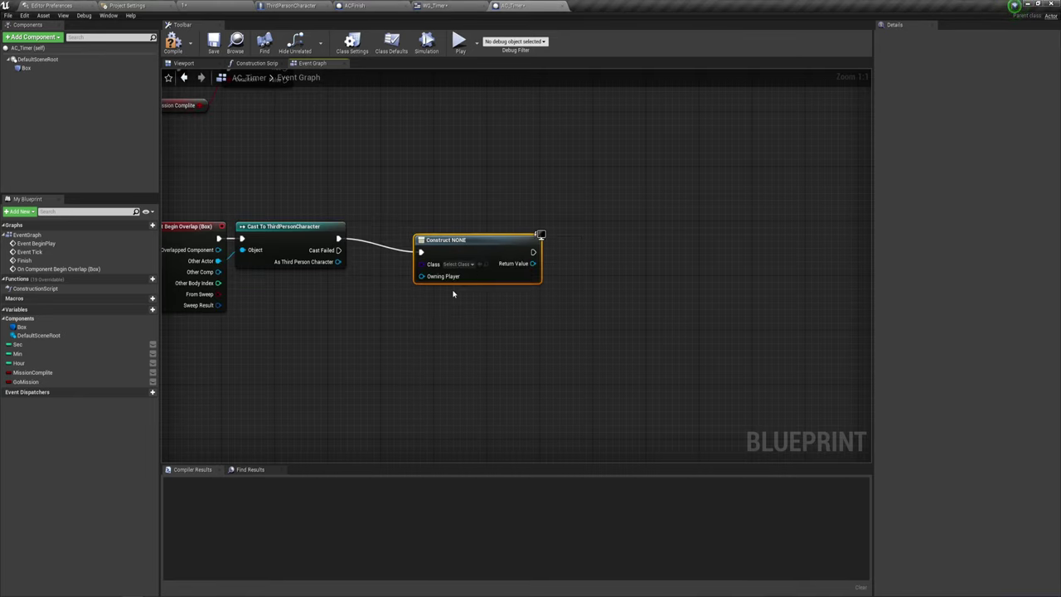
pyautogui.moveTo(454, 250); pyautogui.dragTo(407, 237)
pyautogui.click(412, 250)
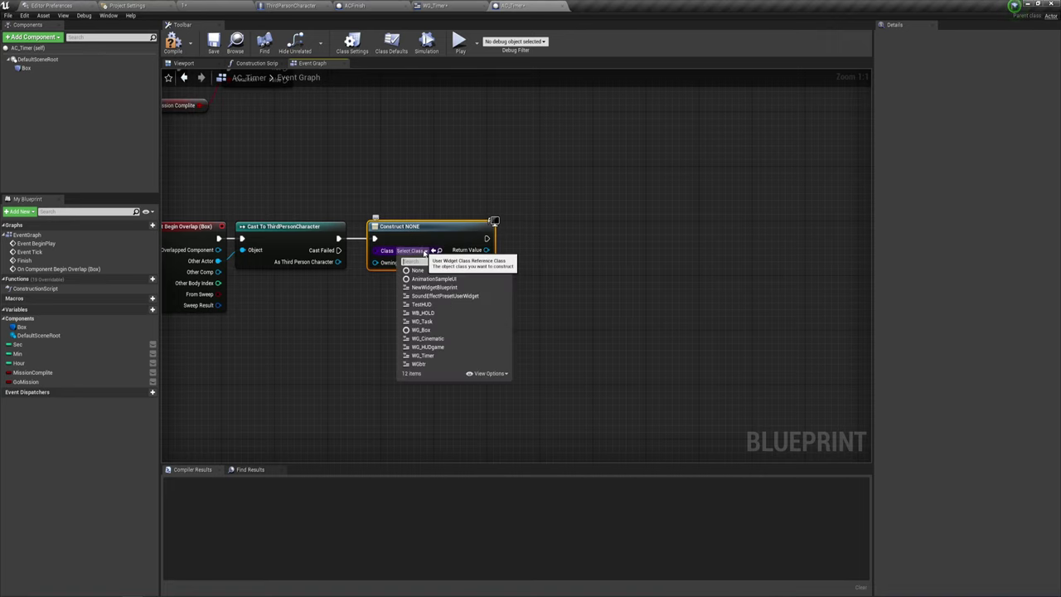
pyautogui.click(423, 355)
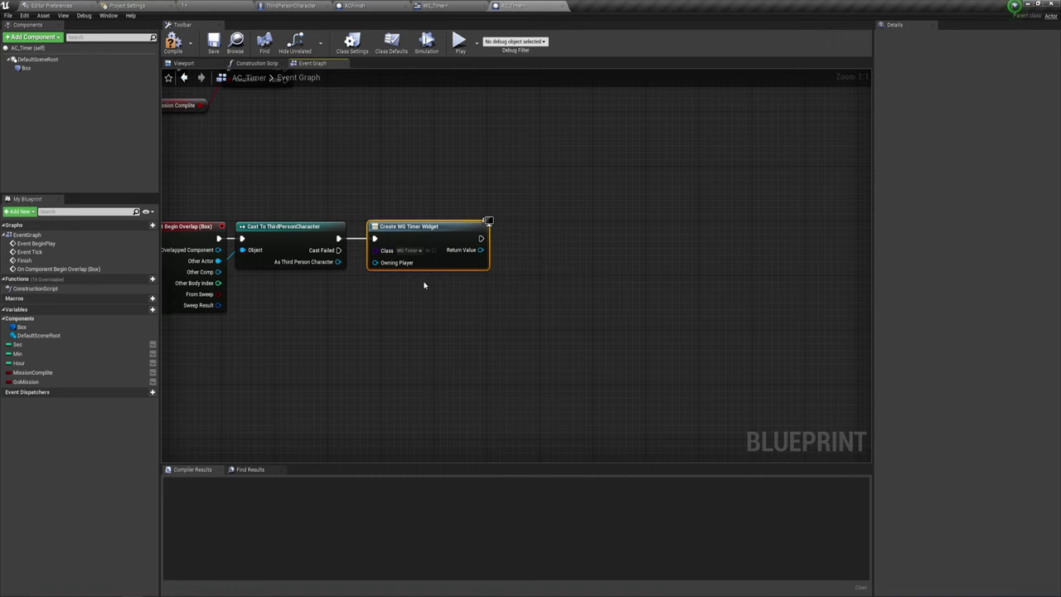
pyautogui.moveTo(488, 287); pyautogui.dragTo(403, 291, button='right')
pyautogui.moveTo(397, 252); pyautogui.dragTo(439, 256)
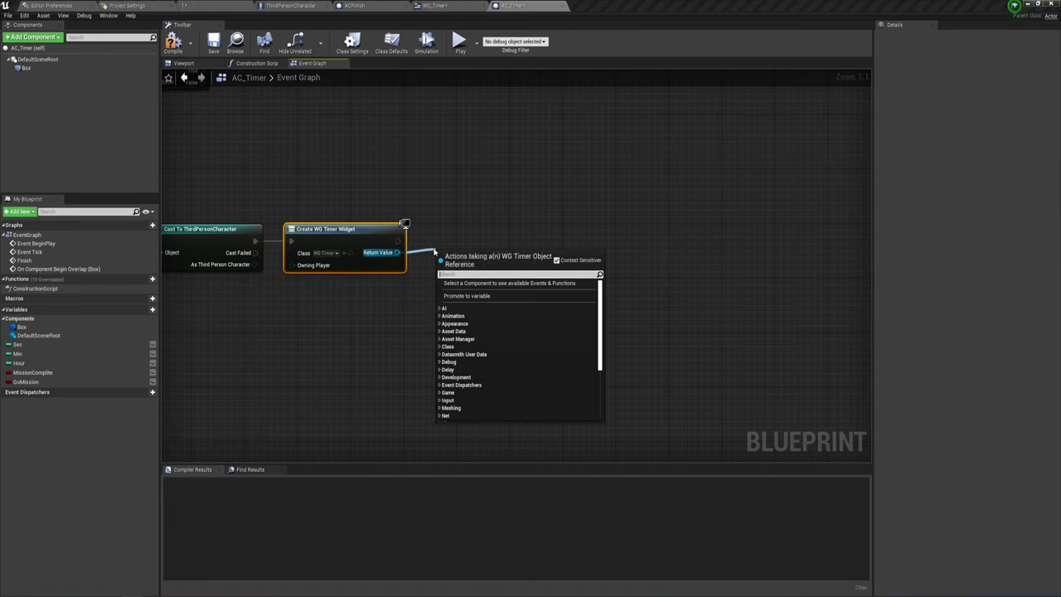
pyautogui.click(469, 294)
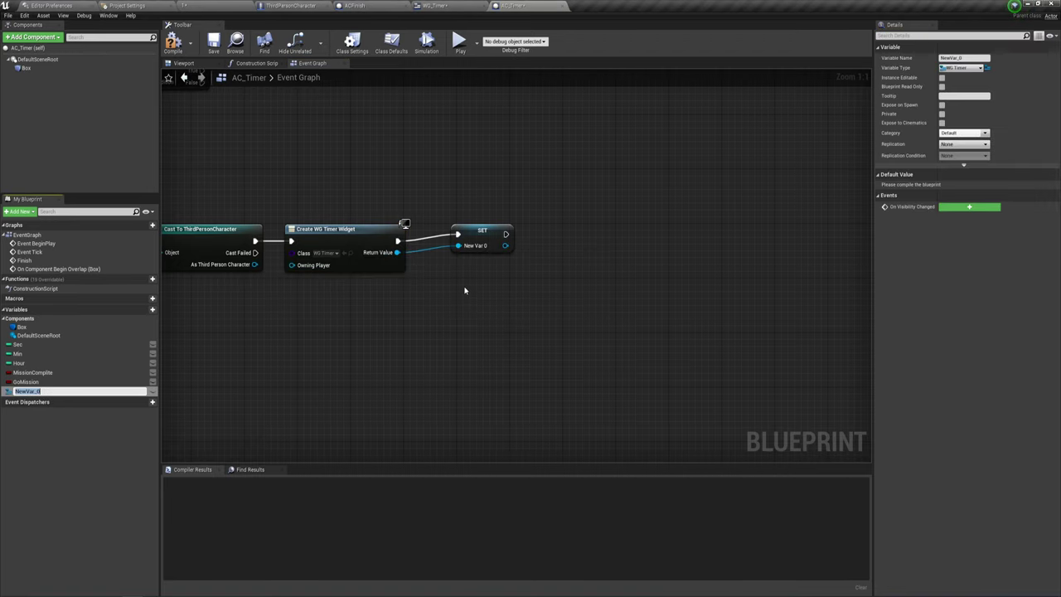
pyautogui.write('WgTimer')
pyautogui.press('Return')
# - Add the stored WgTimer widget to the viewport after the SET node
pyautogui.moveTo(479, 235)
pyautogui.mouseDown()
pyautogui.moveTo(438, 241)
pyautogui.moveTo(495, 269)
pyautogui.mouseUp()
pyautogui.write('add to viewport')
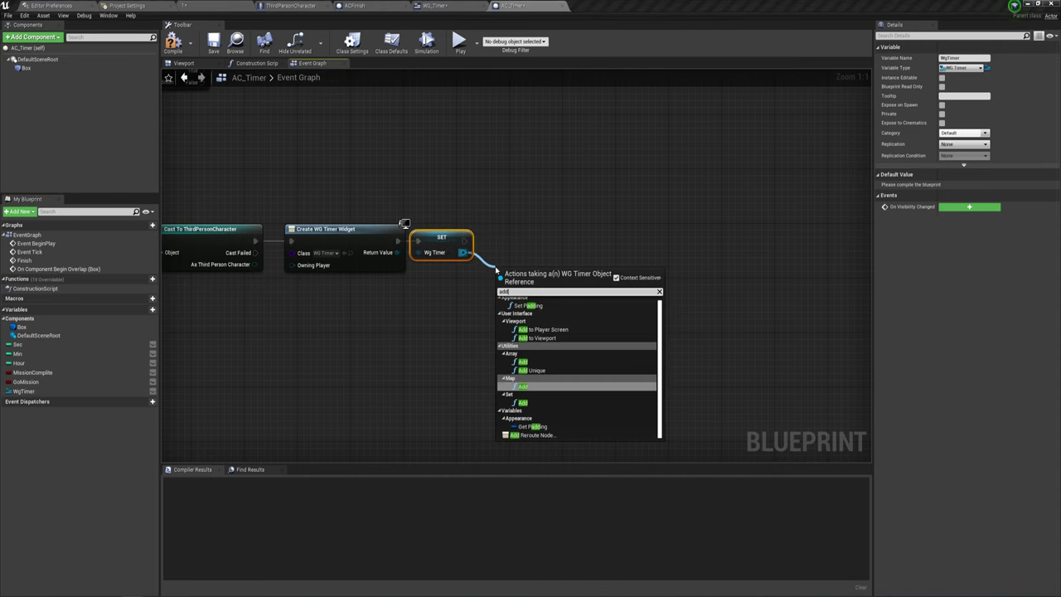
pyautogui.press('Return')
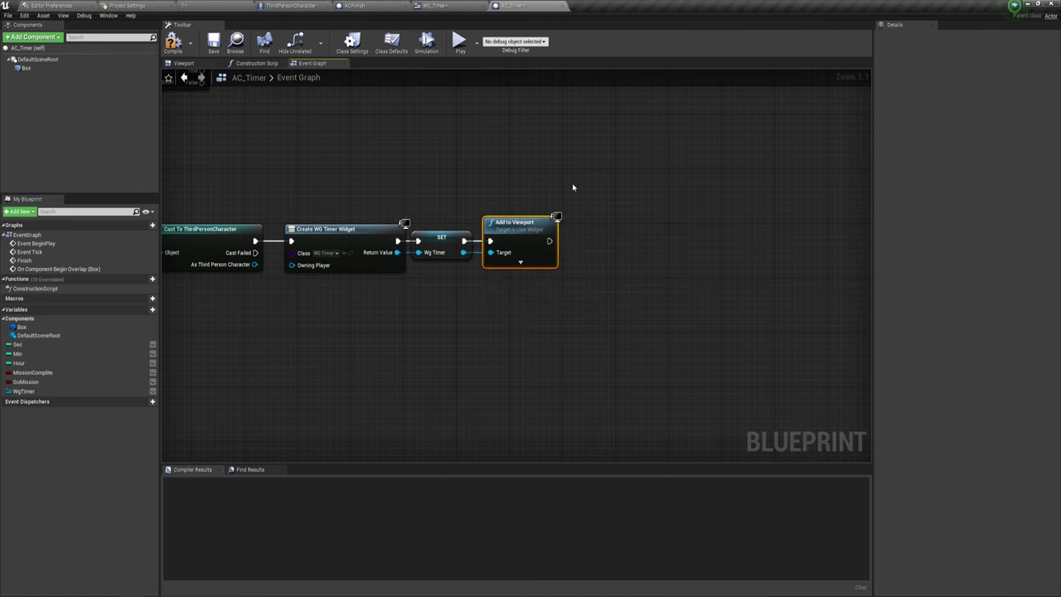
pyautogui.moveTo(459, 289); pyautogui.dragTo(506, 298, button='right')
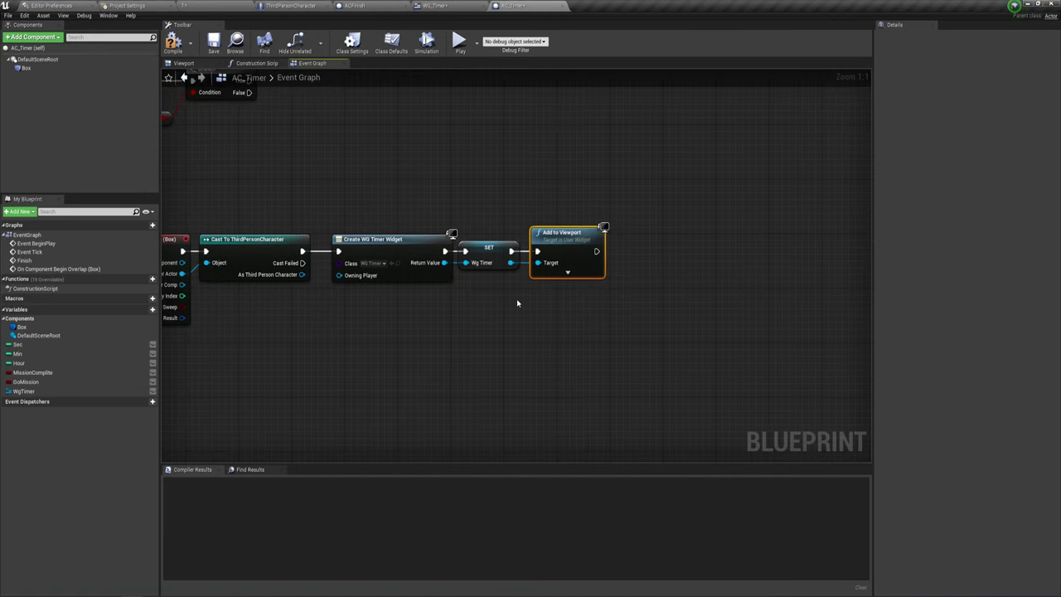
# - Mark WG_Timer's failure-message [Overlay] as a variable and rename it NOgood_overlay
pyautogui.click(443, 6)
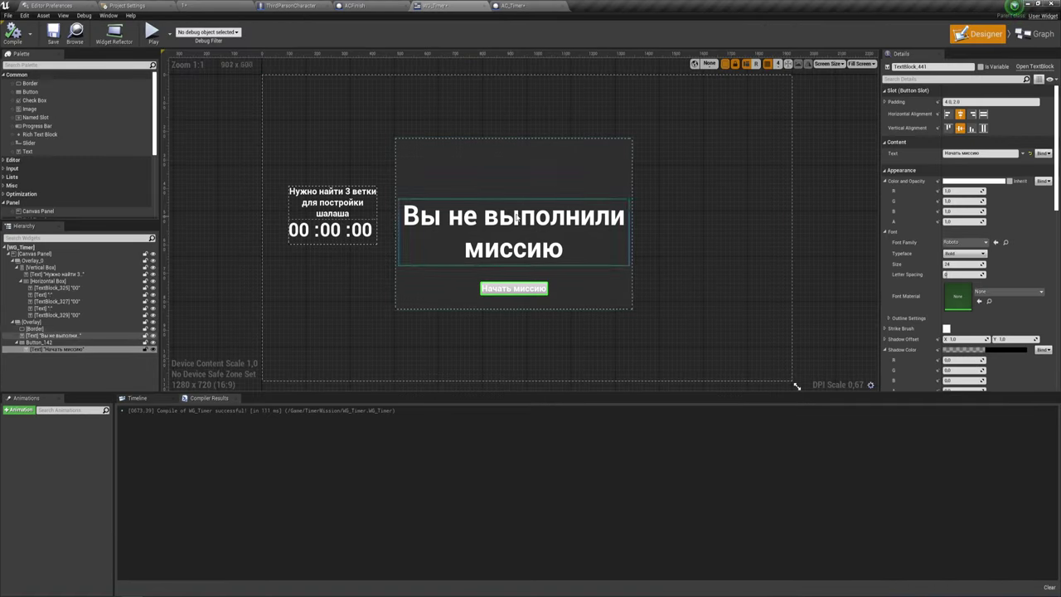
pyautogui.click(34, 323)
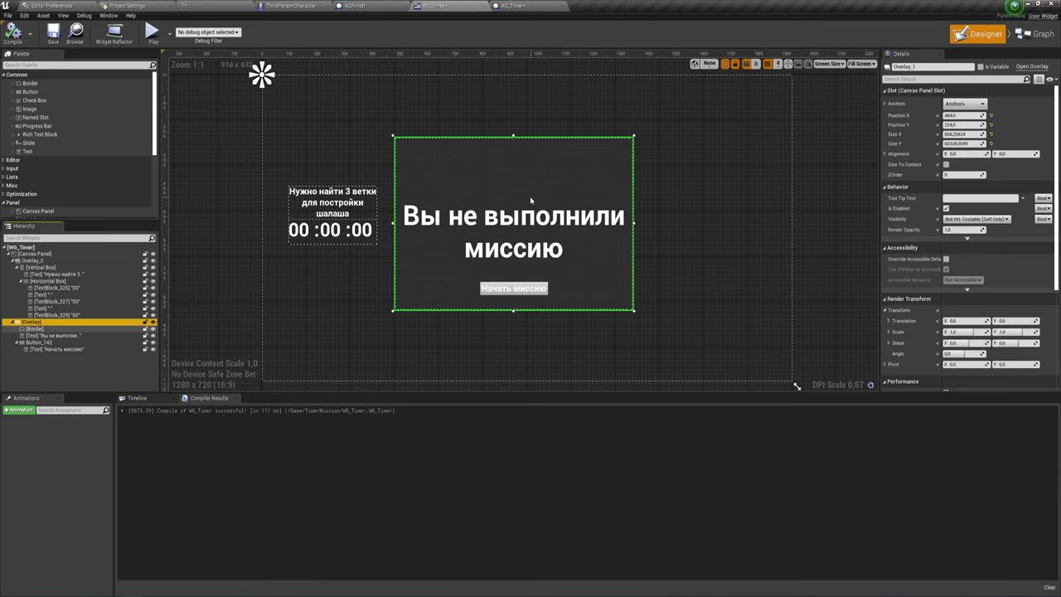
pyautogui.click(980, 67)
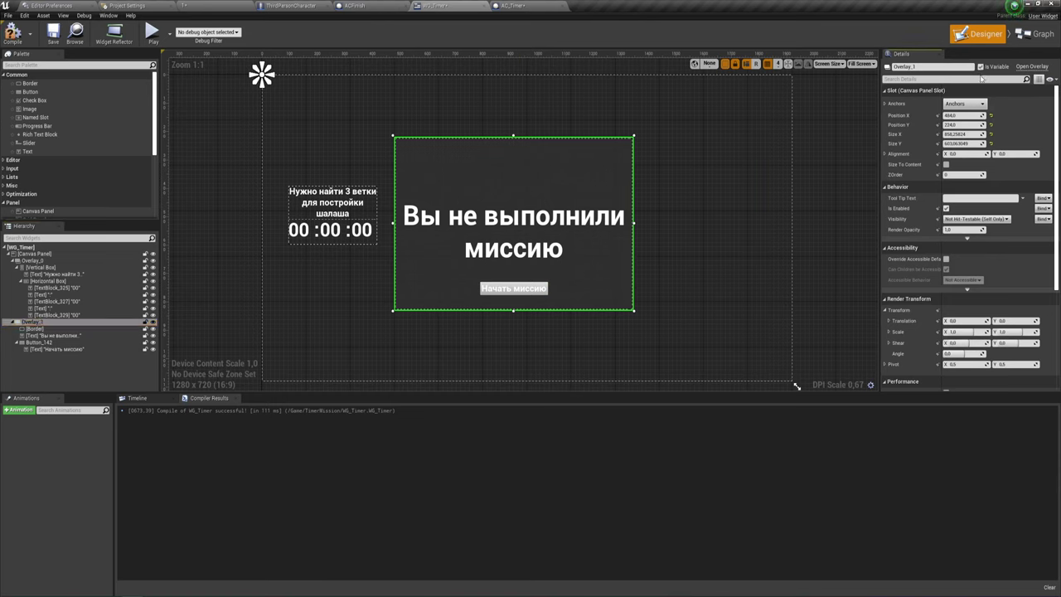
pyautogui.click(930, 67)
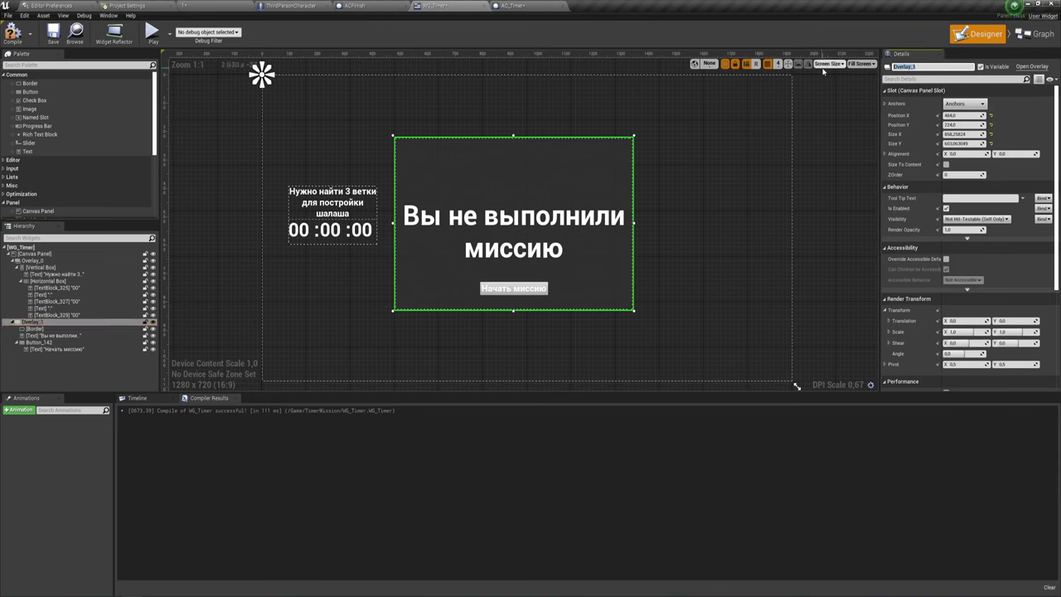
pyautogui.write('NOgood')
pyautogui.press('Return')
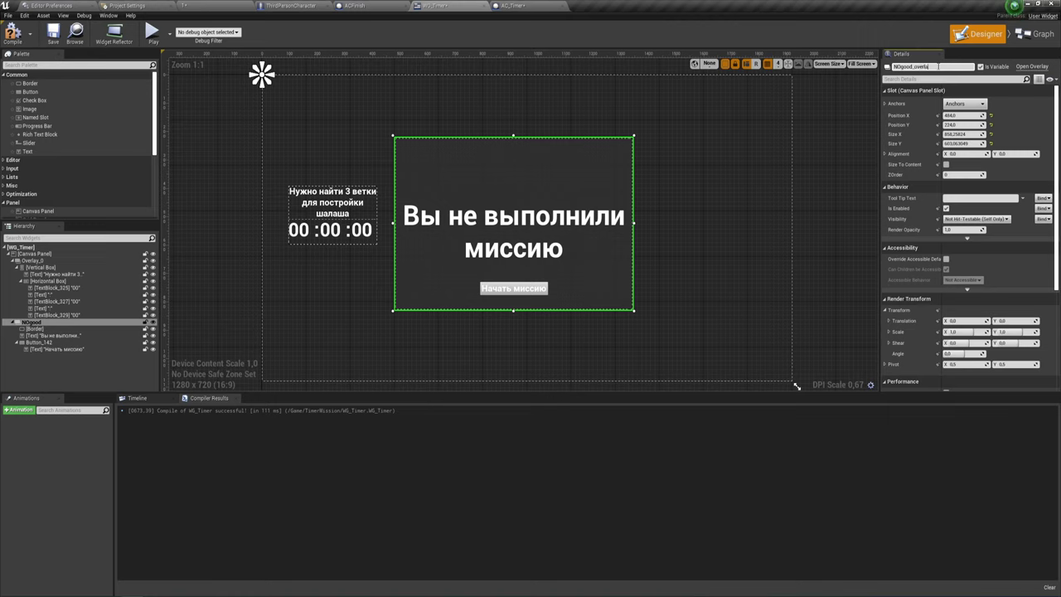
pyautogui.press('Return')
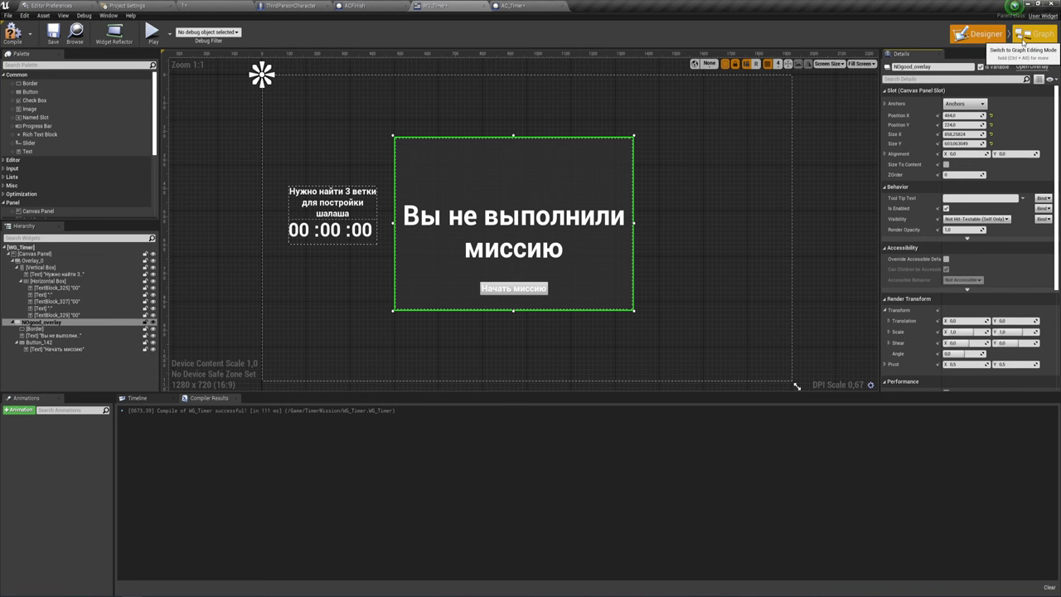
# - Make Event Construct run Set Visibility setting NOgood Overlay to Hidden
pyautogui.click(1036, 34)
pyautogui.moveTo(669, 162); pyautogui.dragTo(450, 276, button='right')
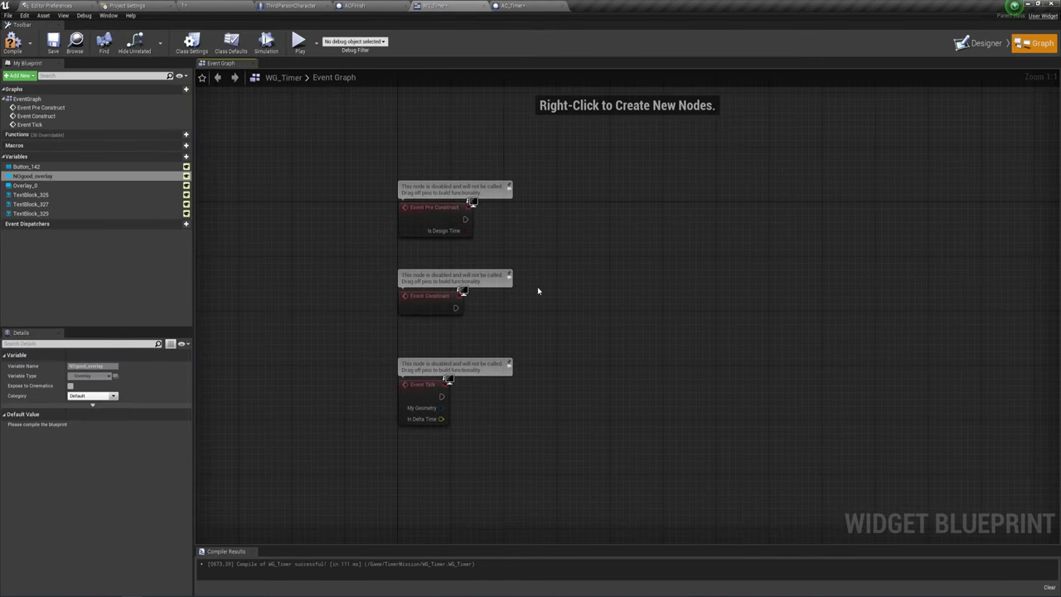
pyautogui.moveTo(450, 276); pyautogui.dragTo(494, 274)
pyautogui.click(442, 290)
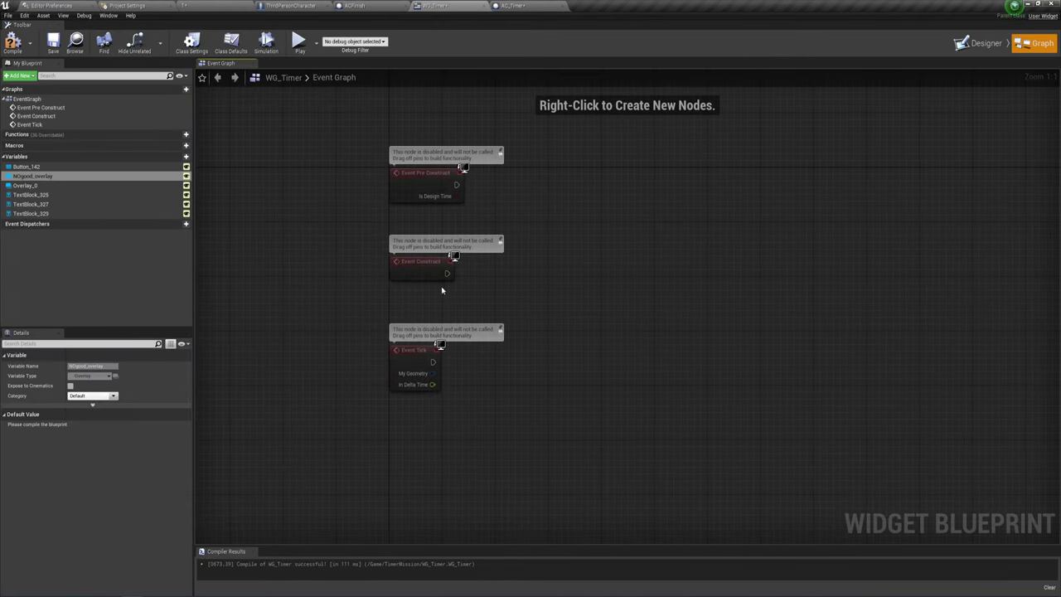
pyautogui.moveTo(33, 176)
pyautogui.keyDown('ctrl'); pyautogui.mouseDown()
pyautogui.moveTo(473, 299)
pyautogui.moveTo(523, 246)
pyautogui.mouseUp(); pyautogui.keyUp('ctrl')
pyautogui.write('se')
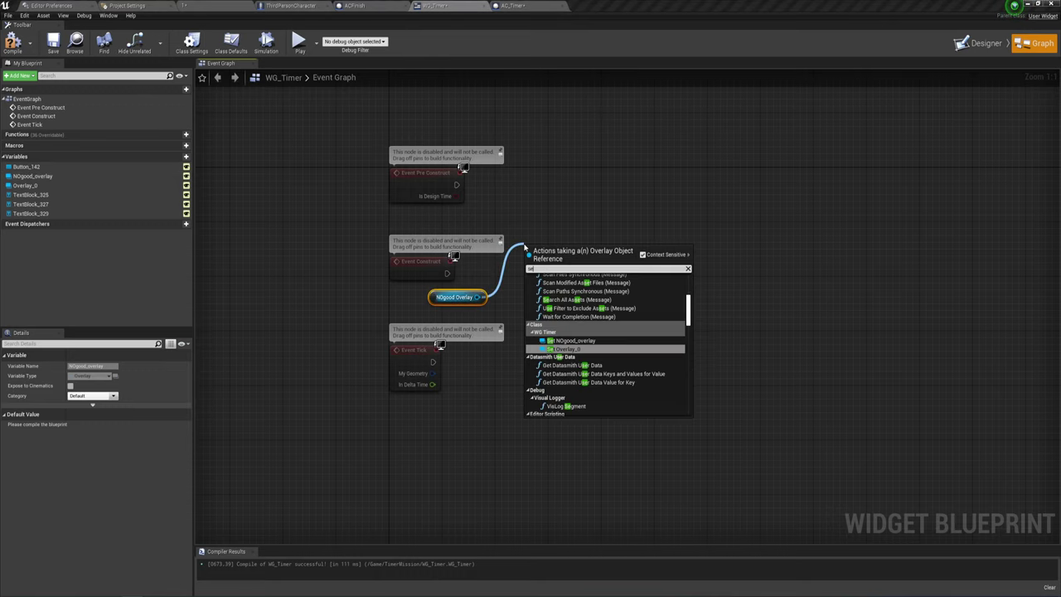
pyautogui.write('t vi')
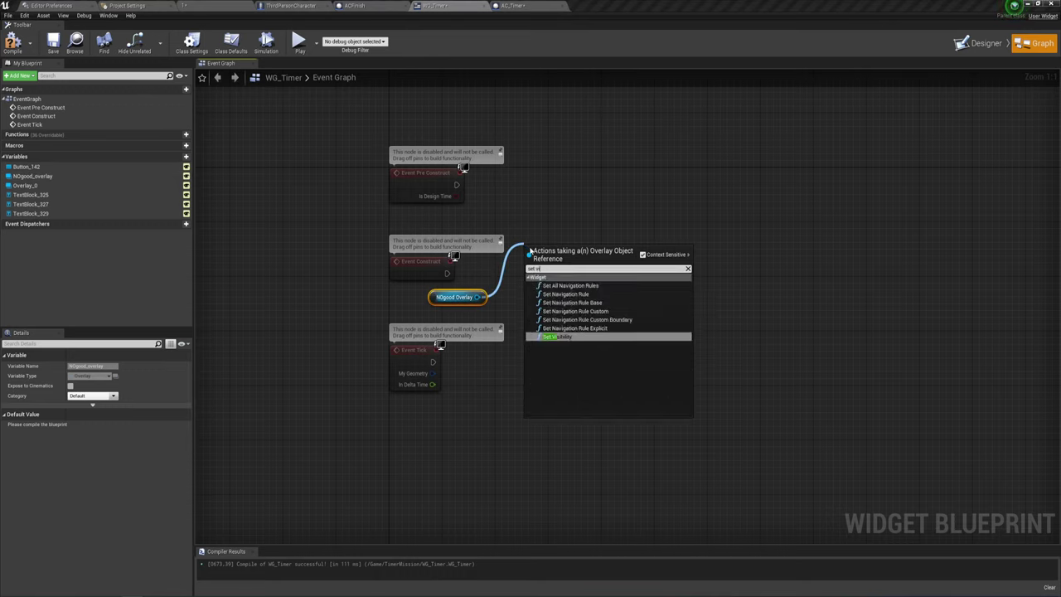
pyautogui.press('Return')
pyautogui.moveTo(447, 274)
pyautogui.mouseDown()
pyautogui.moveTo(524, 277)
pyautogui.moveTo(528, 267)
pyautogui.mouseUp()
pyautogui.moveTo(476, 297); pyautogui.dragTo(529, 284)
pyautogui.click(554, 303)
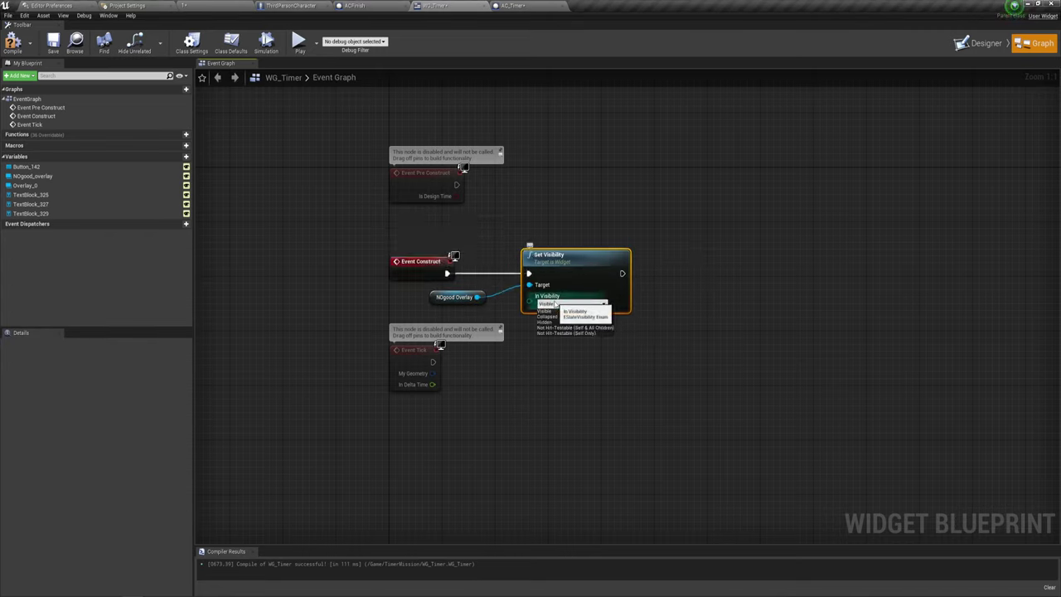
pyautogui.click(546, 322)
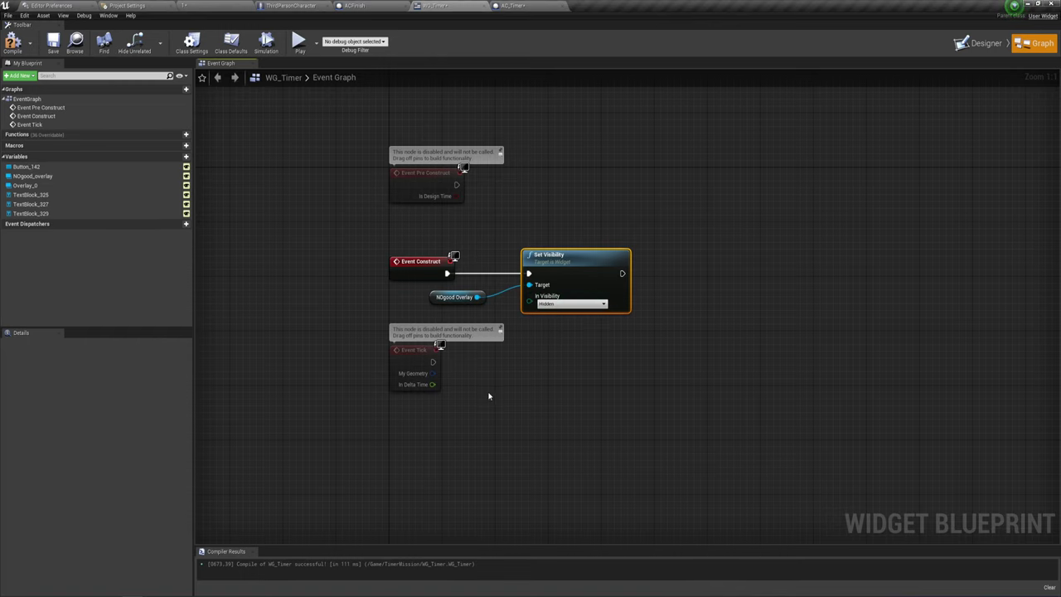
# - Move Event Tick below Event Construct and compile the WG_Timer blueprint
pyautogui.moveTo(419, 368); pyautogui.dragTo(419, 416)
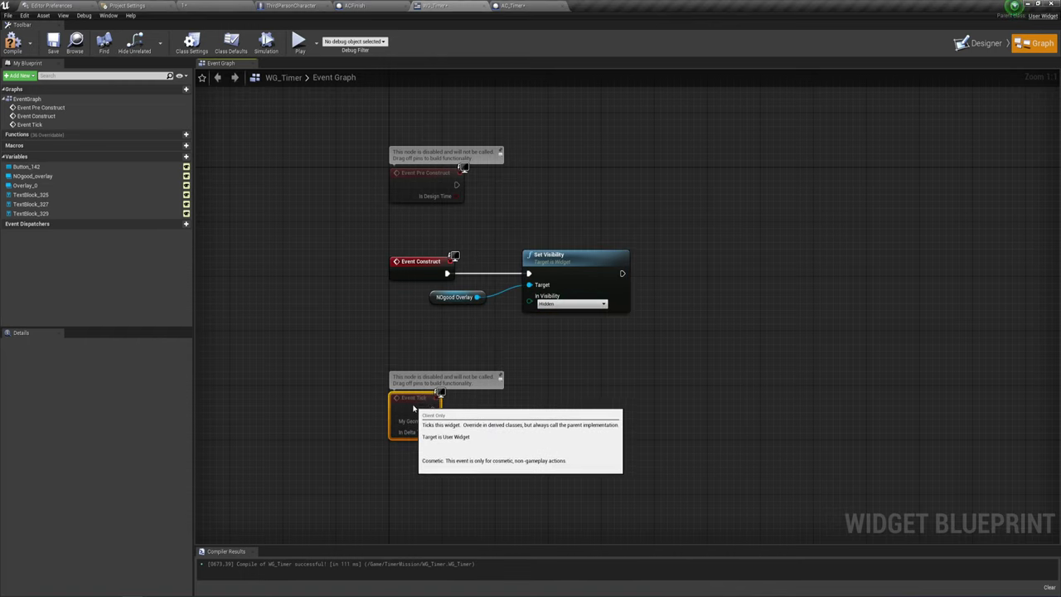
pyautogui.moveTo(611, 363); pyautogui.dragTo(523, 361, button='right')
pyautogui.click(12, 42)
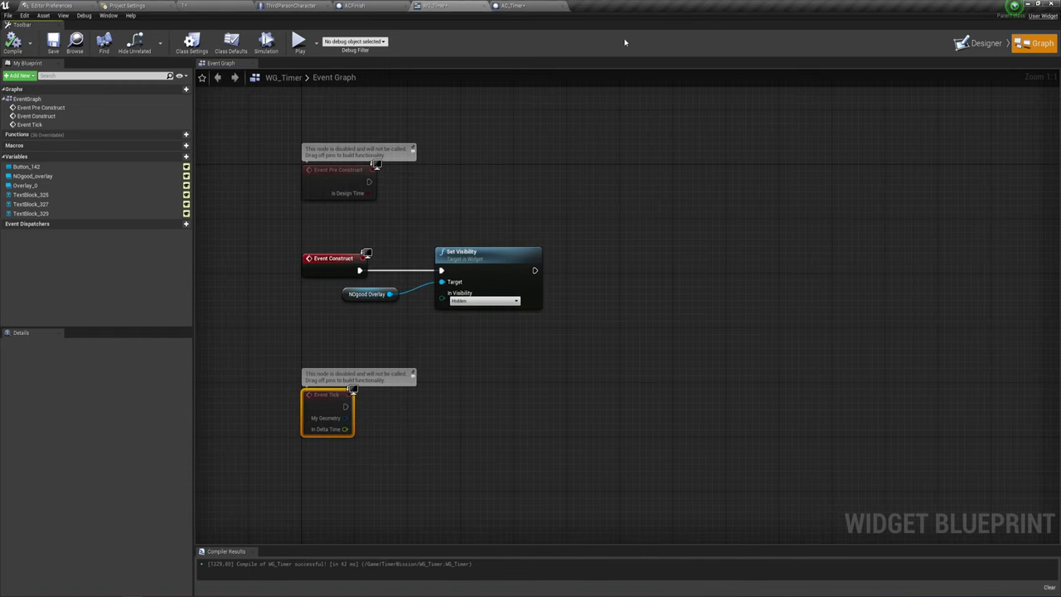
# - In AC_Timer, box-select the Box overlap node chain and move it further down
pyautogui.click(502, 4)
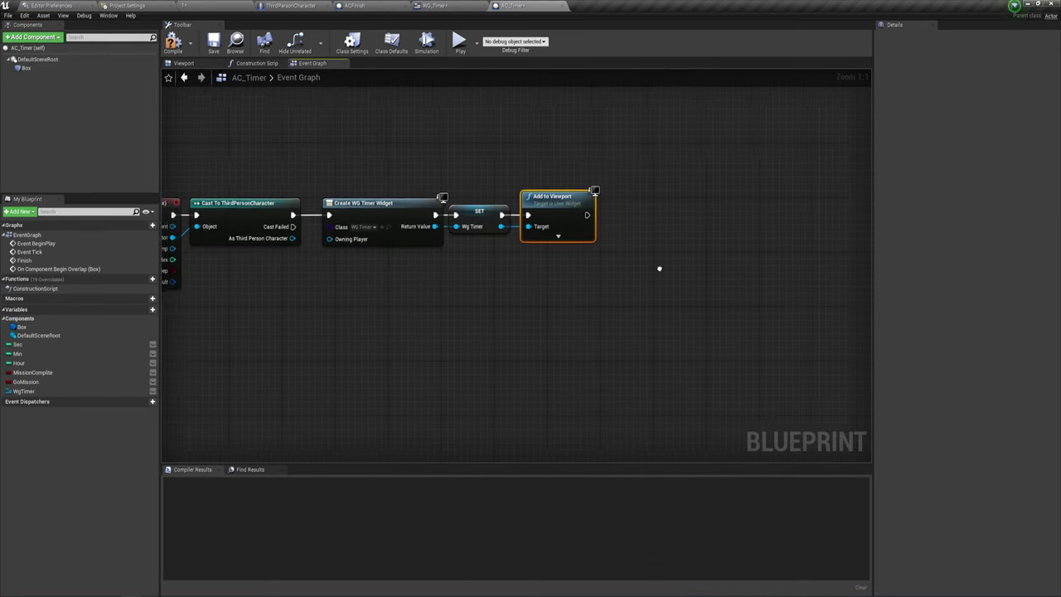
pyautogui.moveTo(601, 280); pyautogui.dragTo(602, 284, button='right')
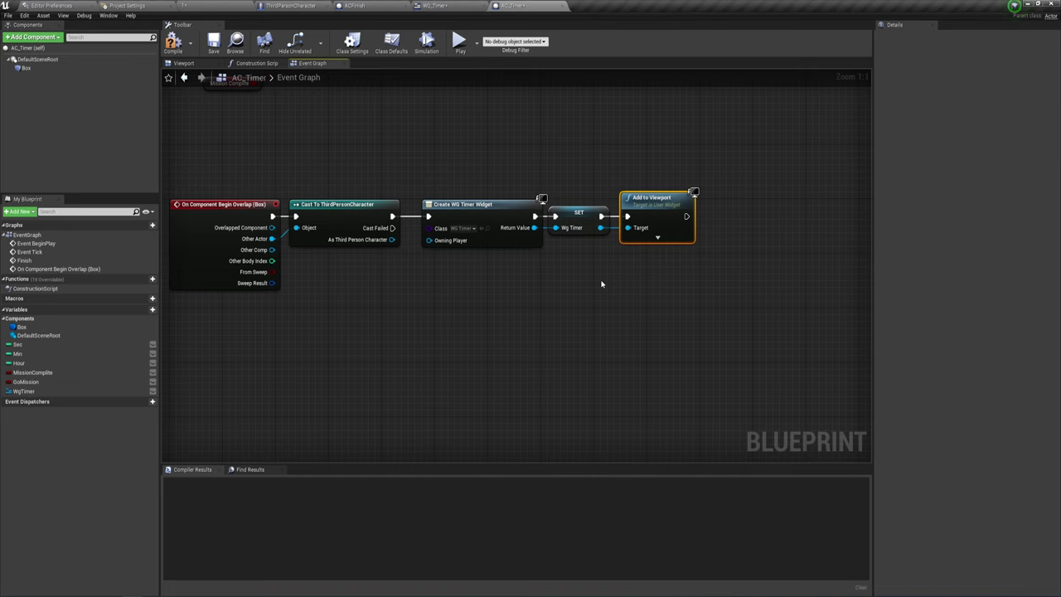
pyautogui.moveTo(633, 289); pyautogui.dragTo(550, 269, button='right')
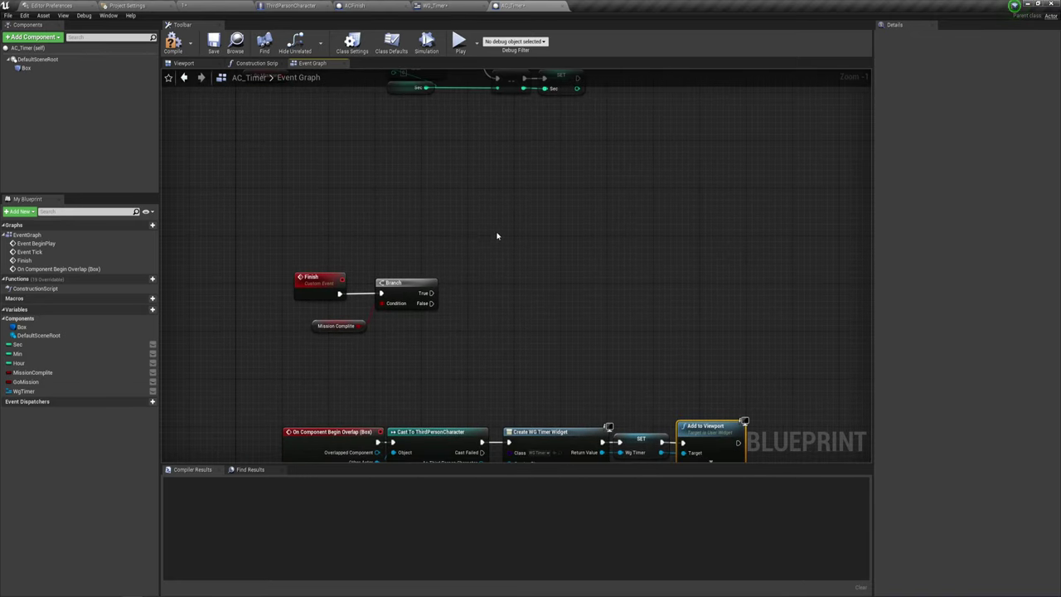
pyautogui.moveTo(551, 264); pyautogui.dragTo(519, 130, button='right')
pyautogui.scroll(-2, 524, 172)
pyautogui.moveTo(310, 238); pyautogui.dragTo(644, 317)
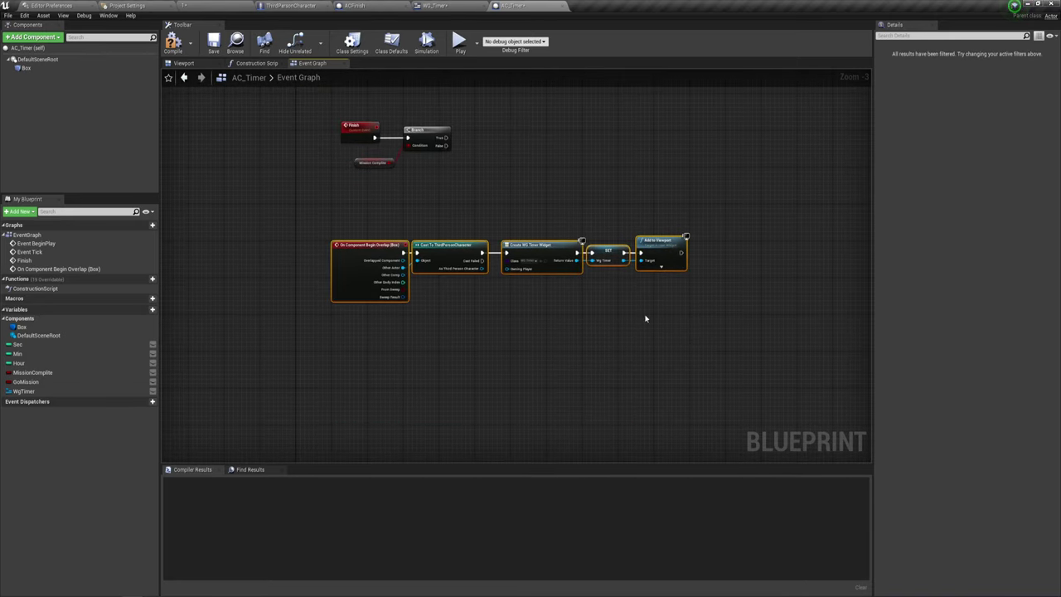
pyautogui.moveTo(363, 252); pyautogui.dragTo(366, 378)
# - Place a WgTimer getter beside the Finish event and its Branch
pyautogui.moveTo(445, 178); pyautogui.dragTo(390, 285, button='right')
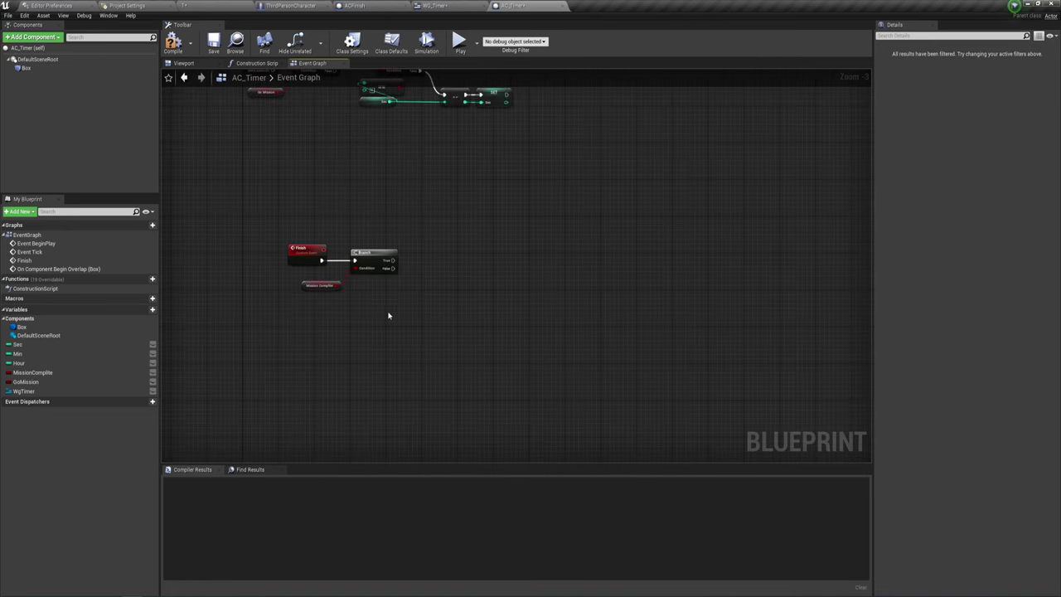
pyautogui.scroll(3, 398, 290)
pyautogui.moveTo(377, 327); pyautogui.dragTo(392, 332, button='right')
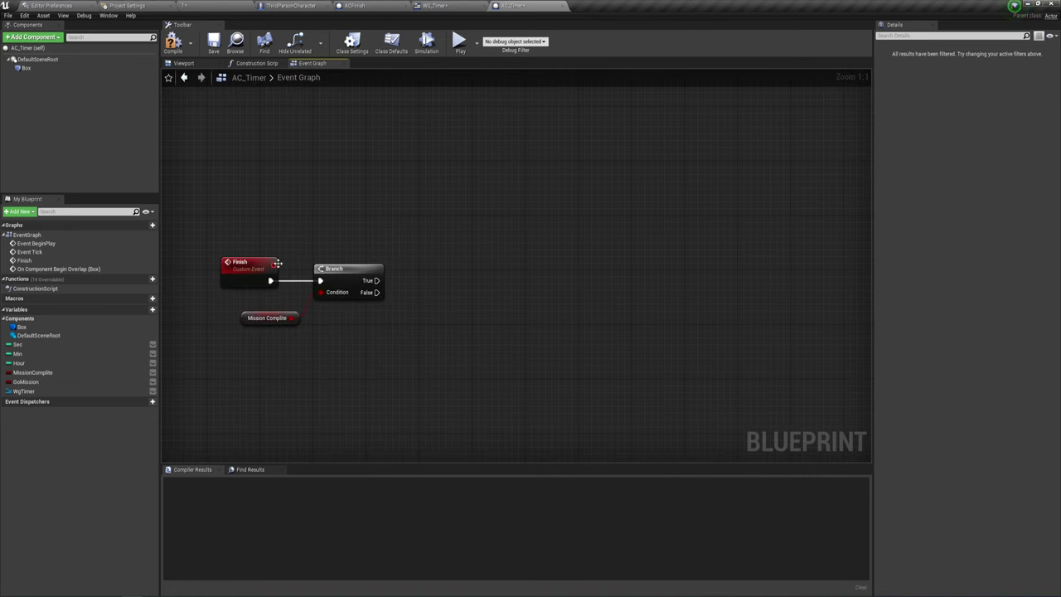
pyautogui.moveTo(25, 391)
pyautogui.mouseDown()
pyautogui.moveTo(126, 375)
pyautogui.moveTo(334, 217)
pyautogui.mouseUp()
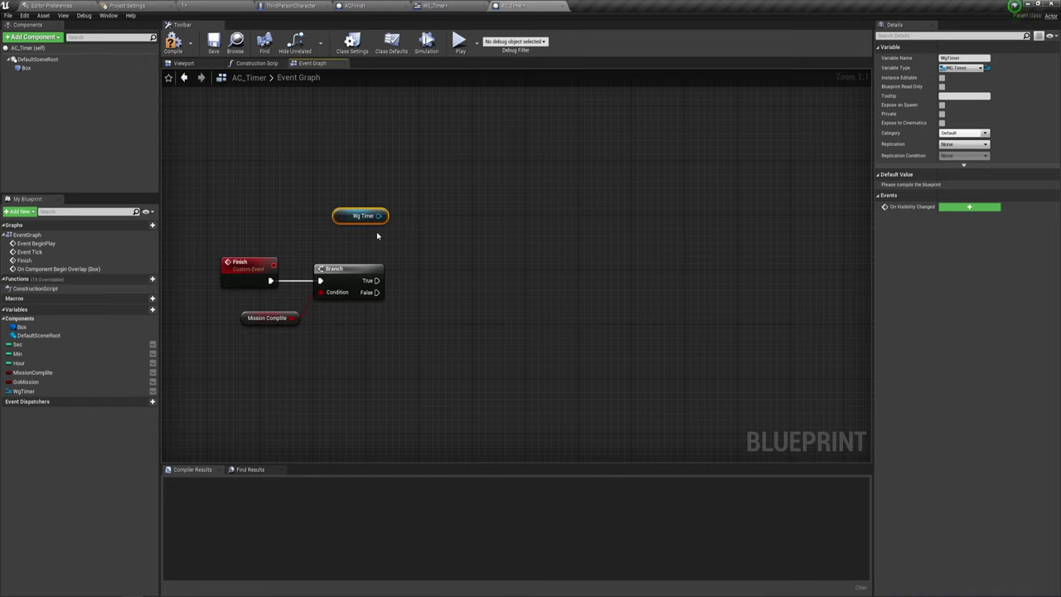
# - Get the NOgood Overlay reference from the Wg Timer node
pyautogui.moveTo(308, 180); pyautogui.dragTo(409, 251)
pyautogui.moveTo(378, 216); pyautogui.dragTo(401, 221)
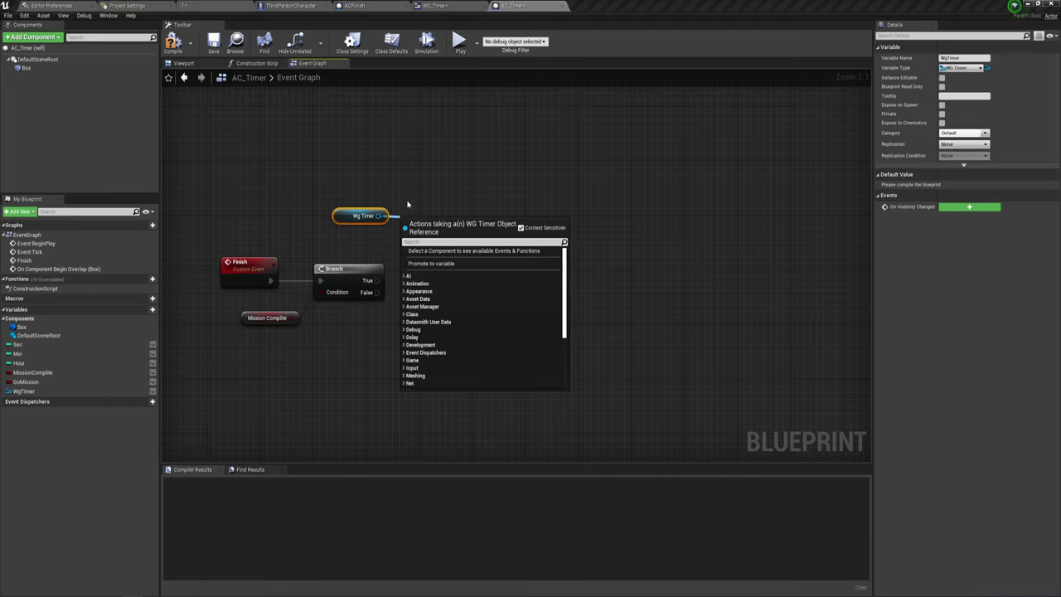
pyautogui.write('no')
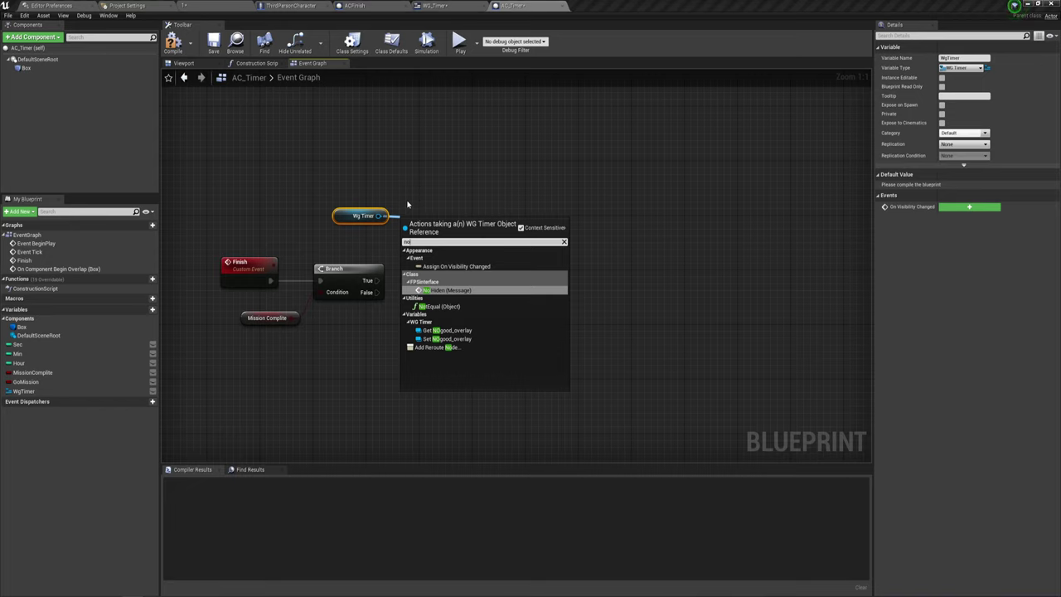
pyautogui.click(439, 331)
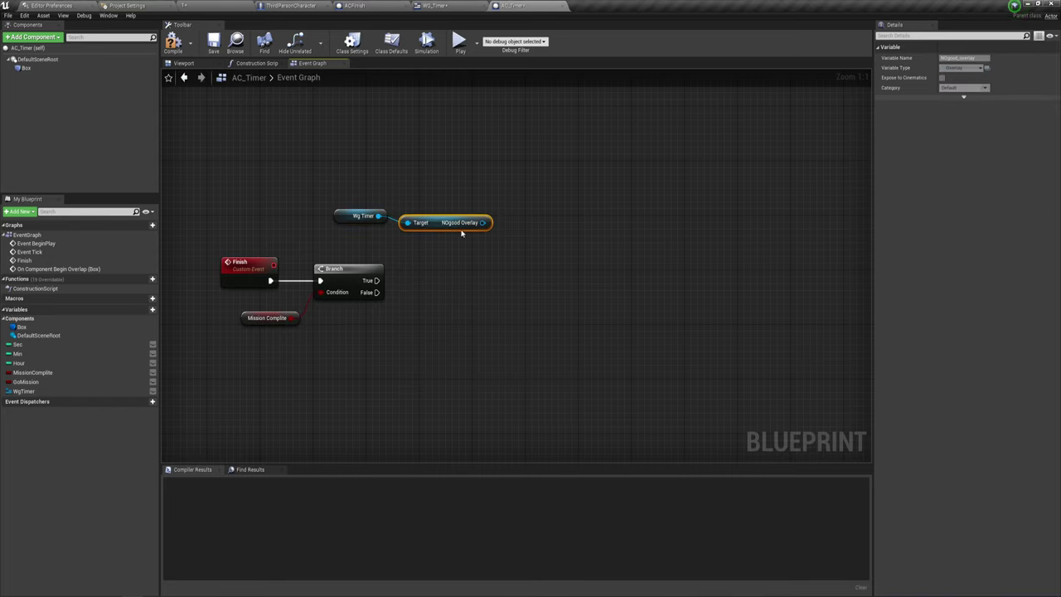
# - Add Set Visibility (Visible) for NOgood Overlay and wire the Branch True output into it
pyautogui.moveTo(484, 222); pyautogui.dragTo(499, 175)
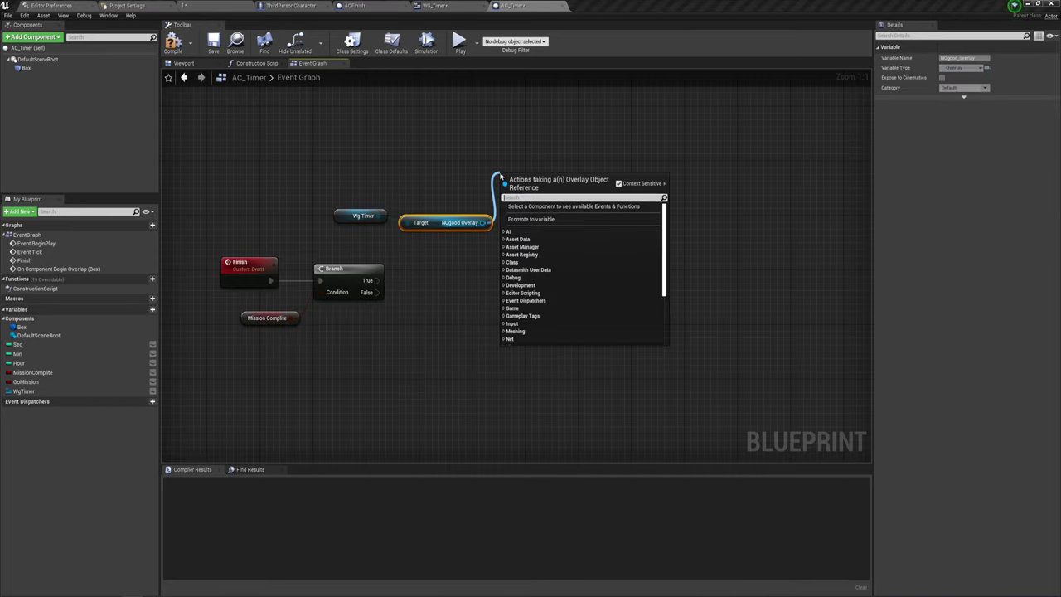
pyautogui.write('set vi')
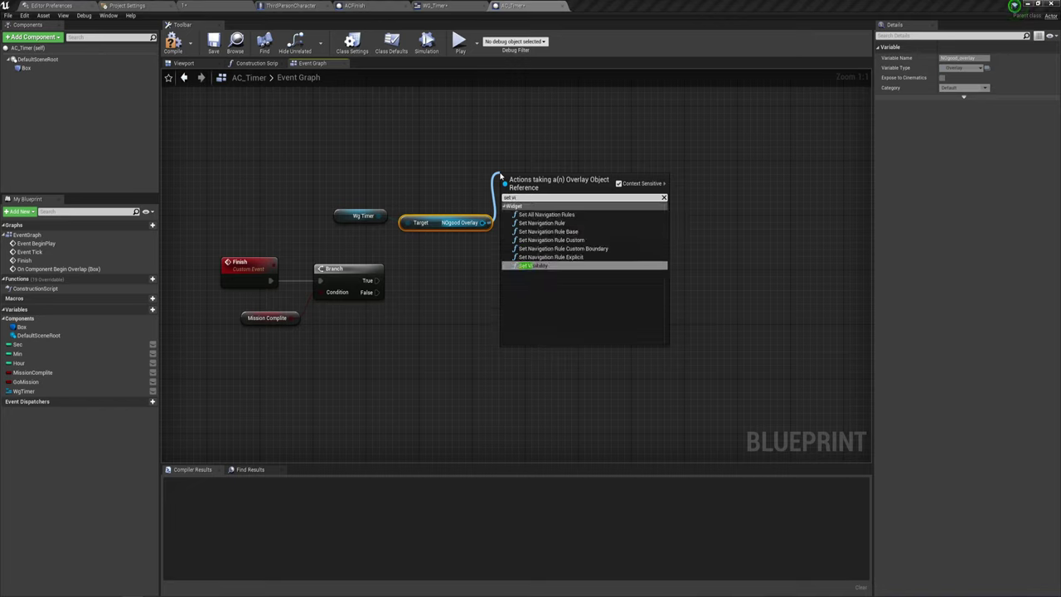
pyautogui.click(530, 267)
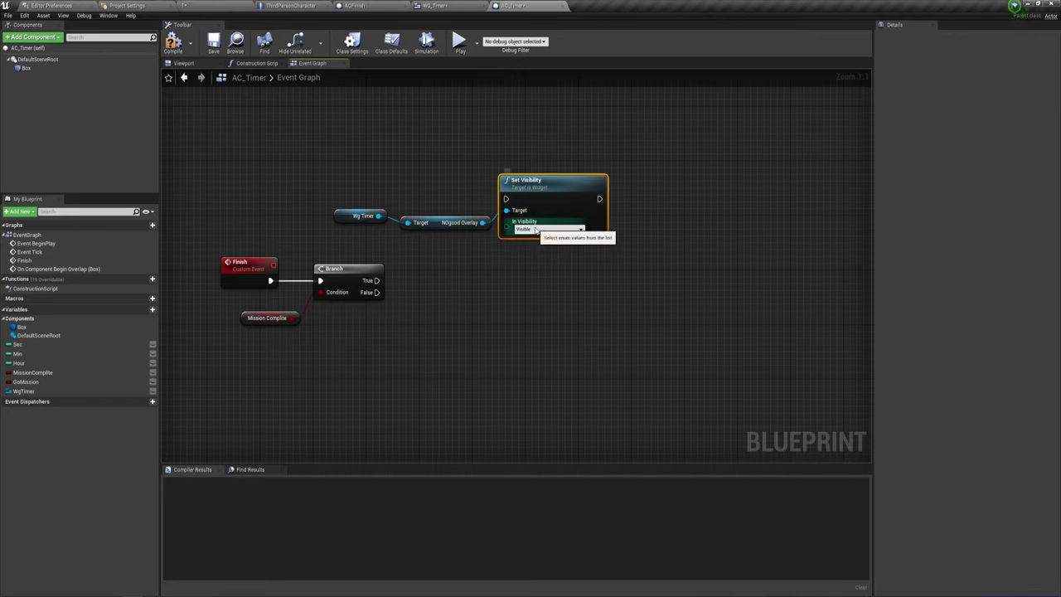
pyautogui.moveTo(377, 280); pyautogui.dragTo(505, 199)
pyautogui.moveTo(382, 216)
pyautogui.mouseDown()
pyautogui.moveTo(408, 222)
pyautogui.moveTo(349, 228)
pyautogui.mouseUp()
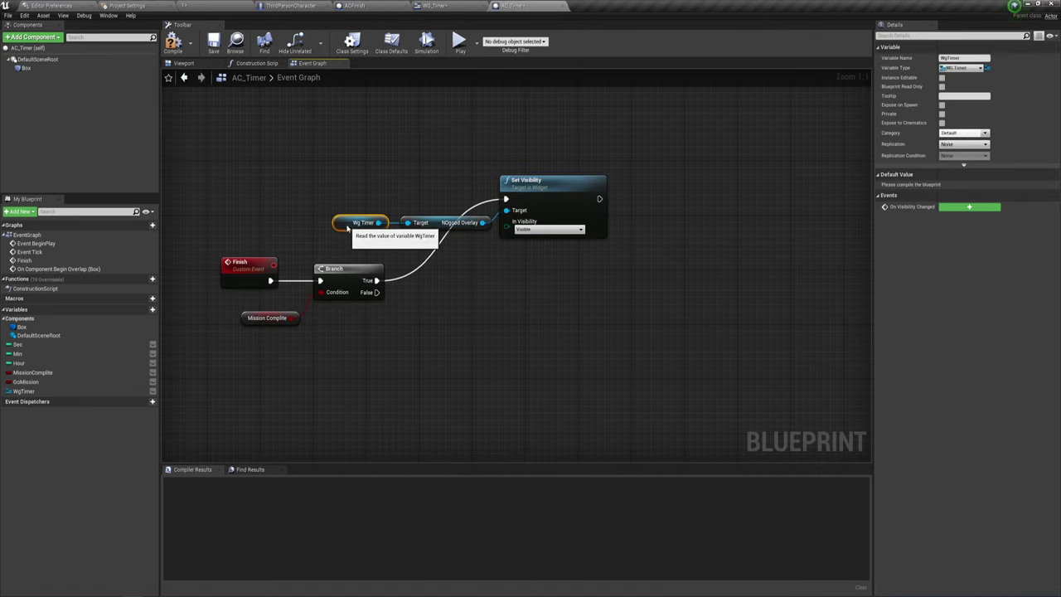
pyautogui.moveTo(545, 273); pyautogui.dragTo(463, 268, button='right')
pyautogui.moveTo(523, 246); pyautogui.dragTo(490, 242, button='right')
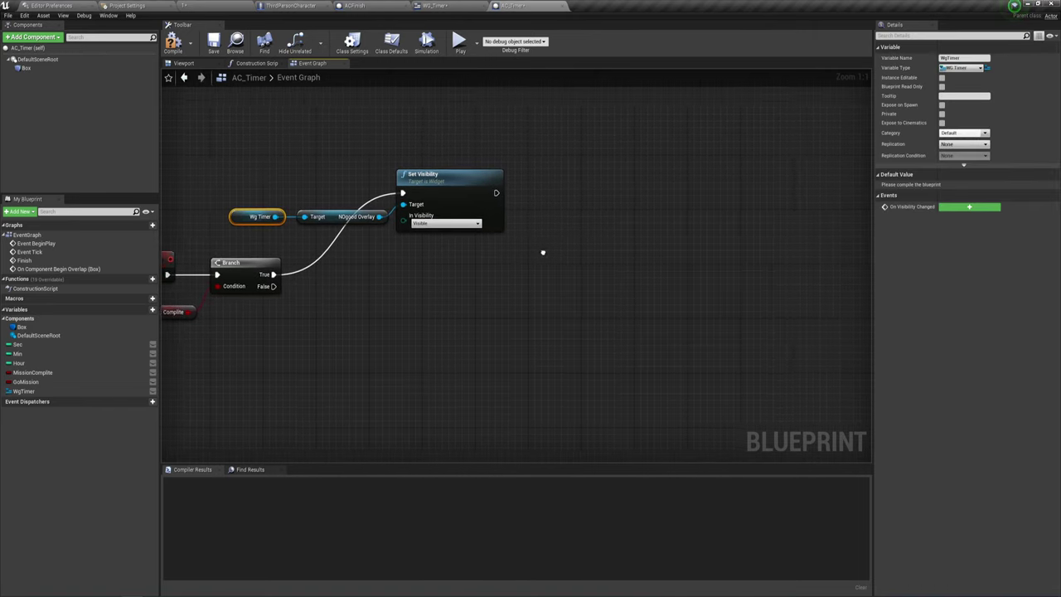
pyautogui.moveTo(575, 244); pyautogui.dragTo(537, 242, button='right')
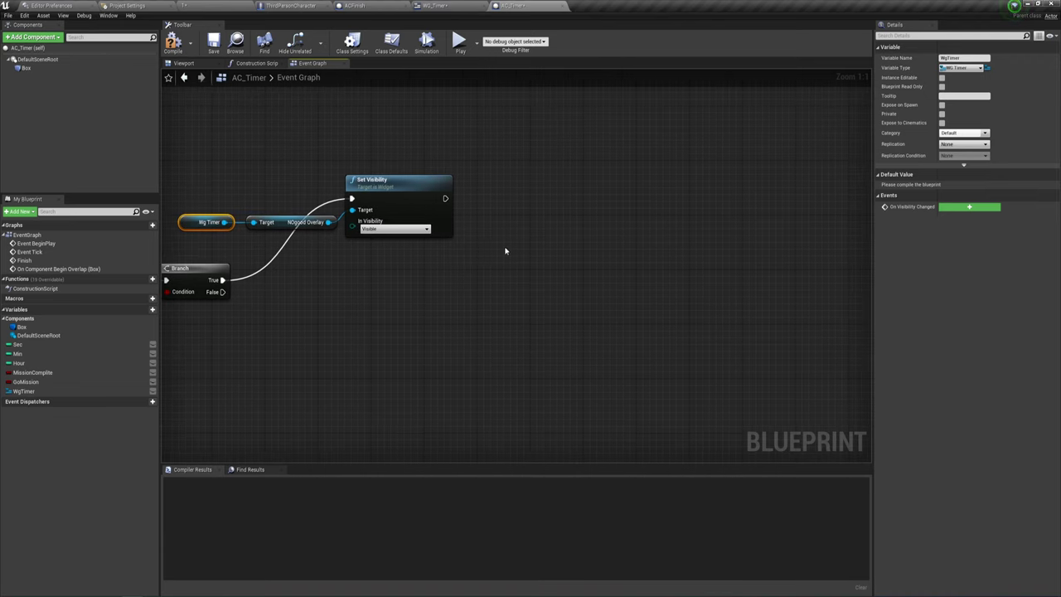
pyautogui.moveTo(426, 256); pyautogui.dragTo(459, 240, button='right')
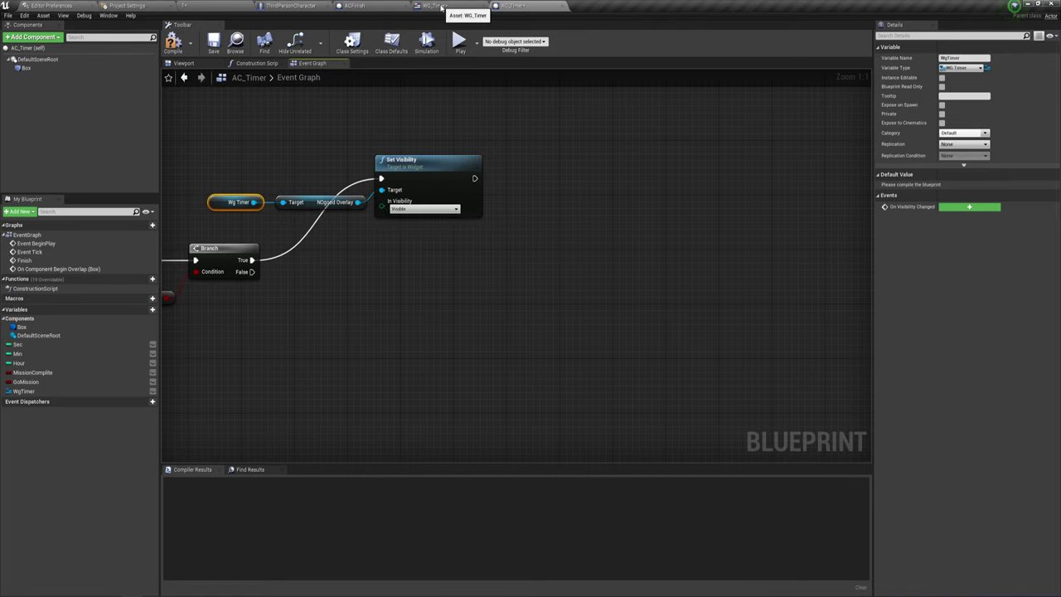
# - In WG_Timer's Designer, make the mission message text a variable named TextMission
pyautogui.click(442, 7)
pyautogui.click(981, 42)
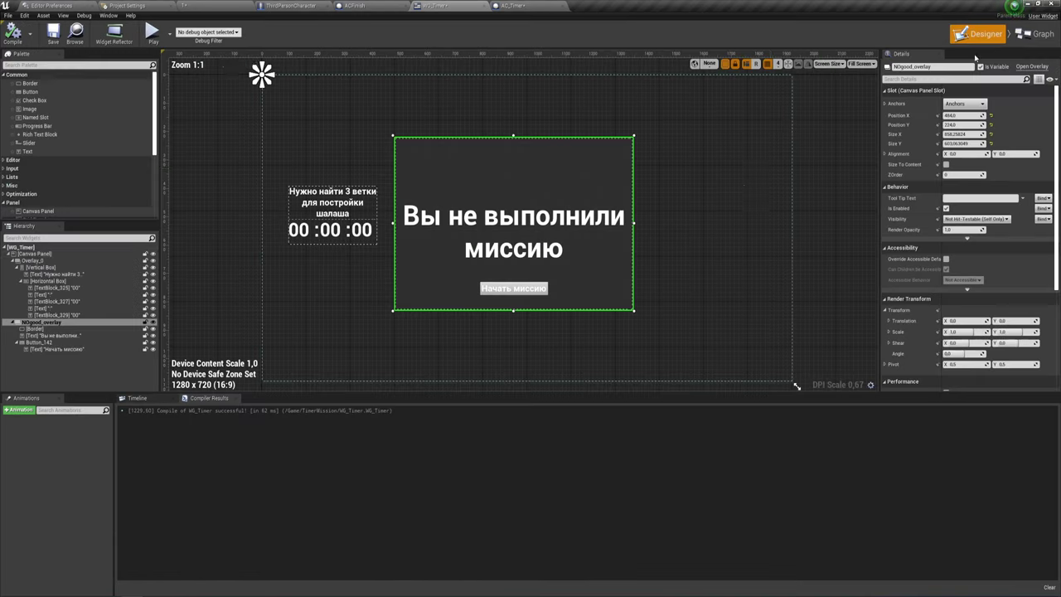
pyautogui.click(514, 232)
pyautogui.click(981, 66)
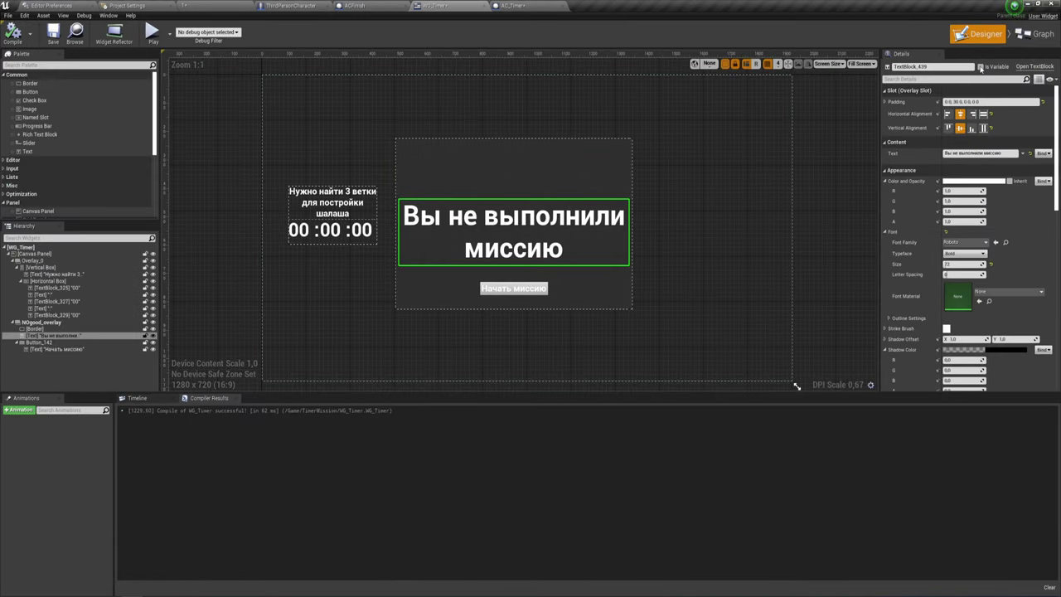
pyautogui.click(908, 67)
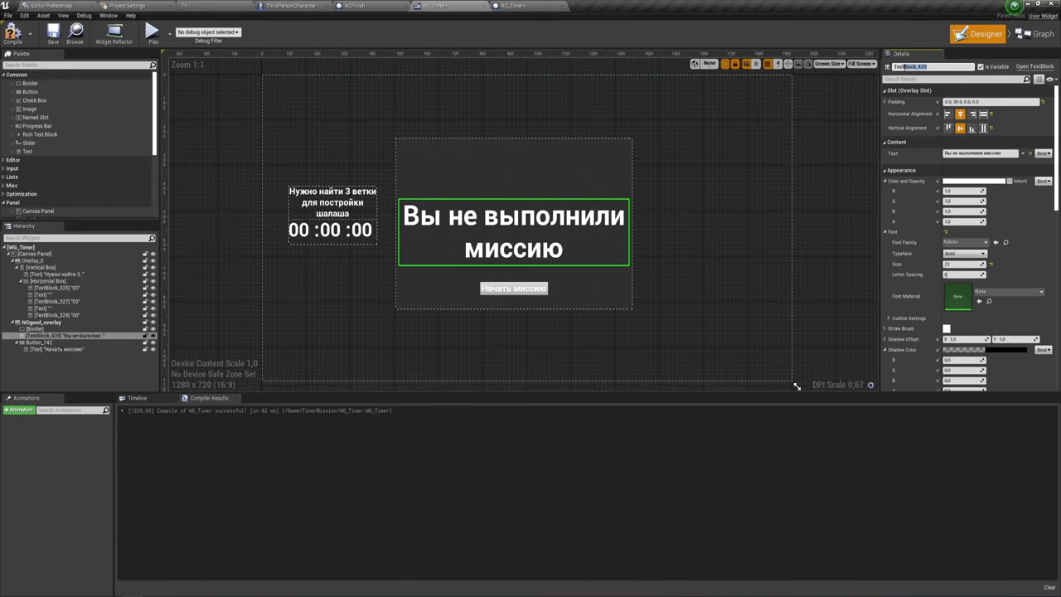
pyautogui.press('BackSpace')
pyautogui.write('TextMission')
pyautogui.press('Return')
# - Make the 'Начать миссию' button label a variable named TextButton, then compile with F7
pyautogui.click(522, 289)
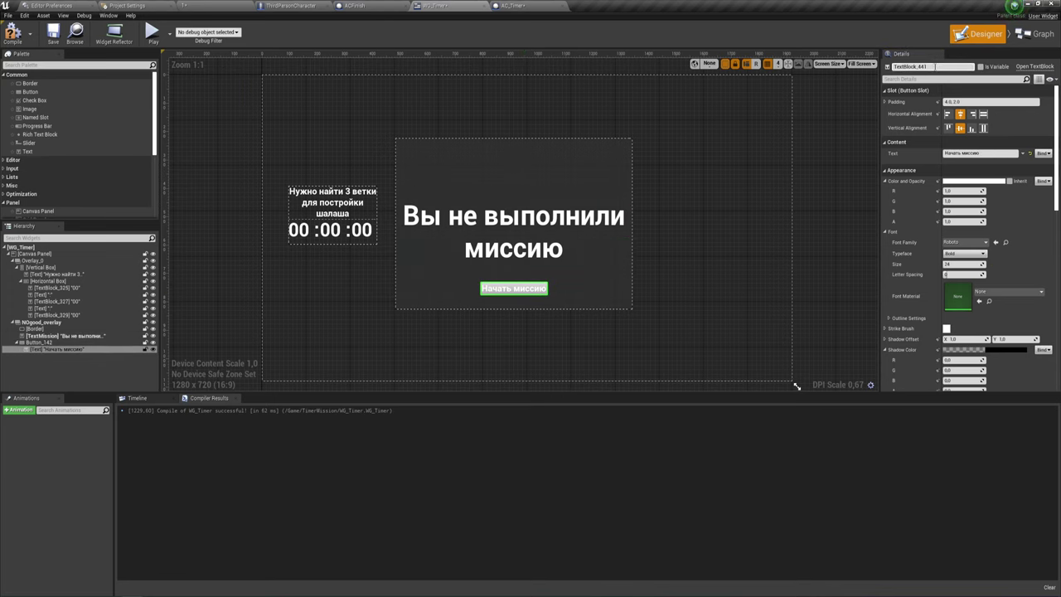
pyautogui.click(980, 67)
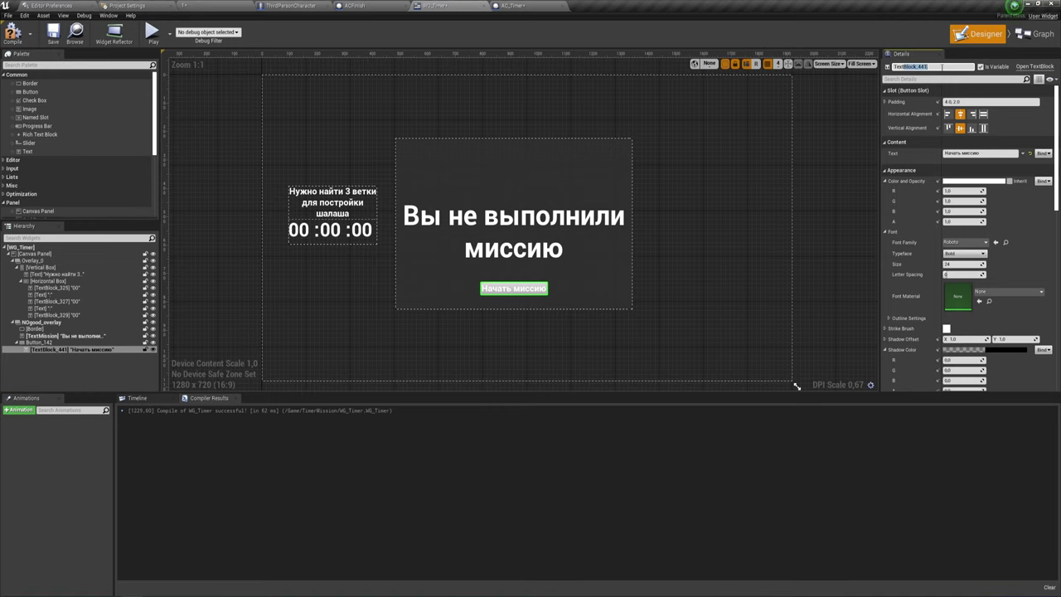
pyautogui.press('BackSpace')
pyautogui.write('TextButton')
pyautogui.press('Return')
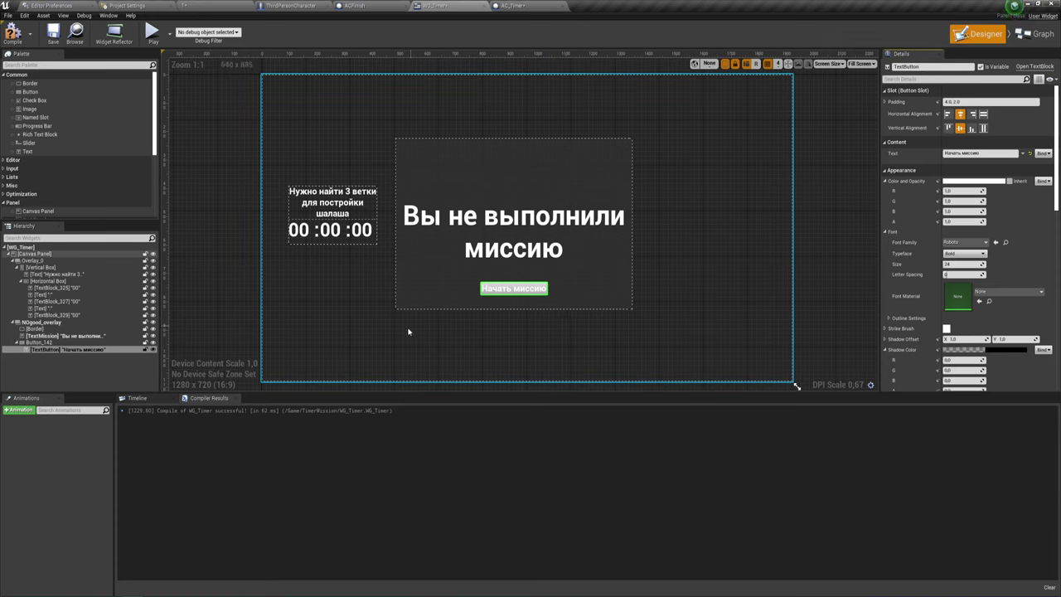
pyautogui.click(643, 274)
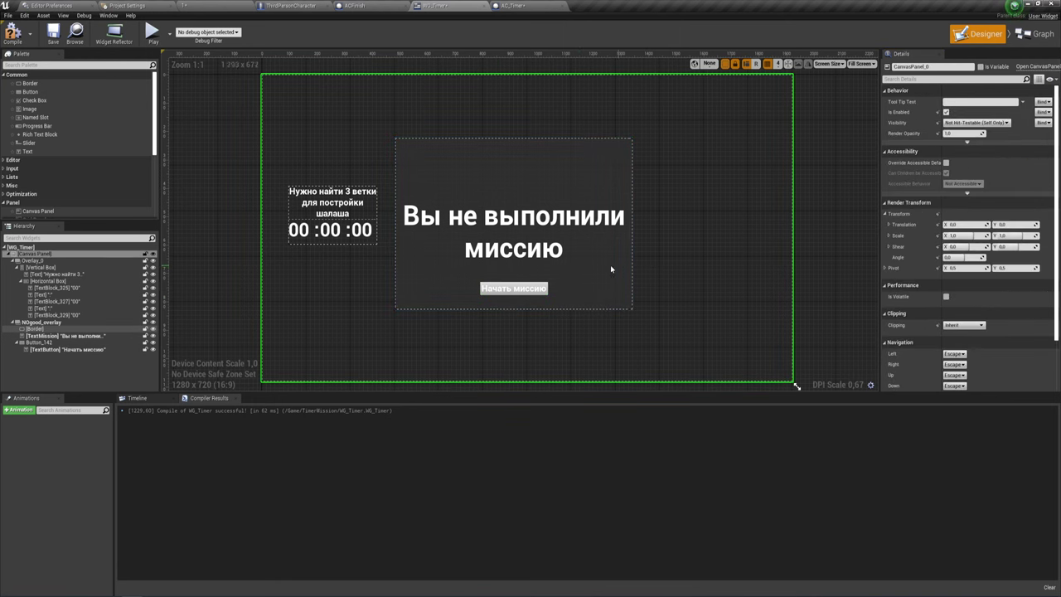
pyautogui.press('F7')
# - Back in AC_Timer, add Text Mission and Text Button getters off the Wg Timer reference
pyautogui.click(513, 5)
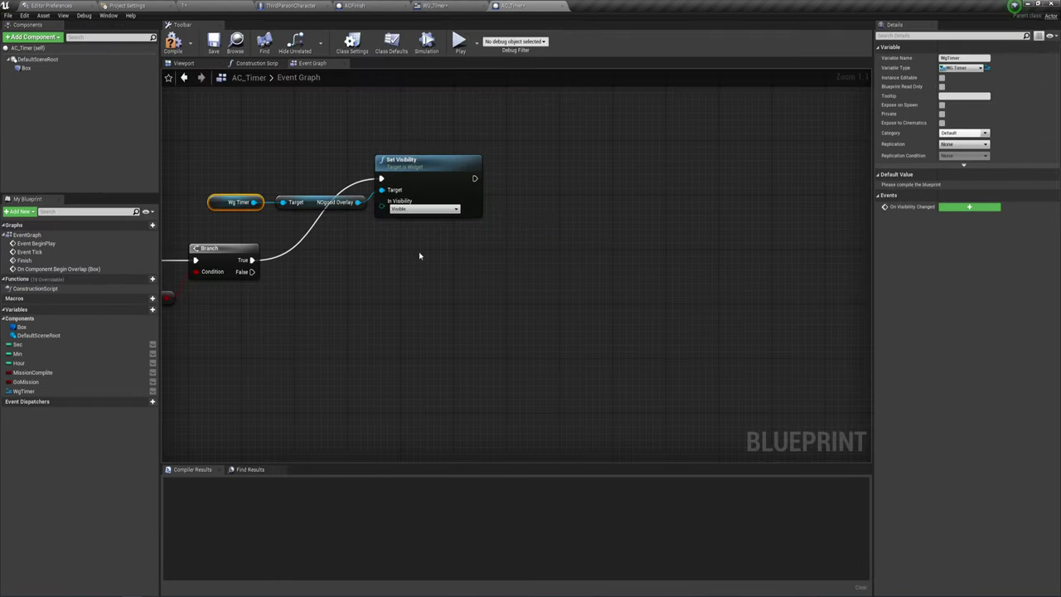
pyautogui.moveTo(254, 202); pyautogui.dragTo(402, 245)
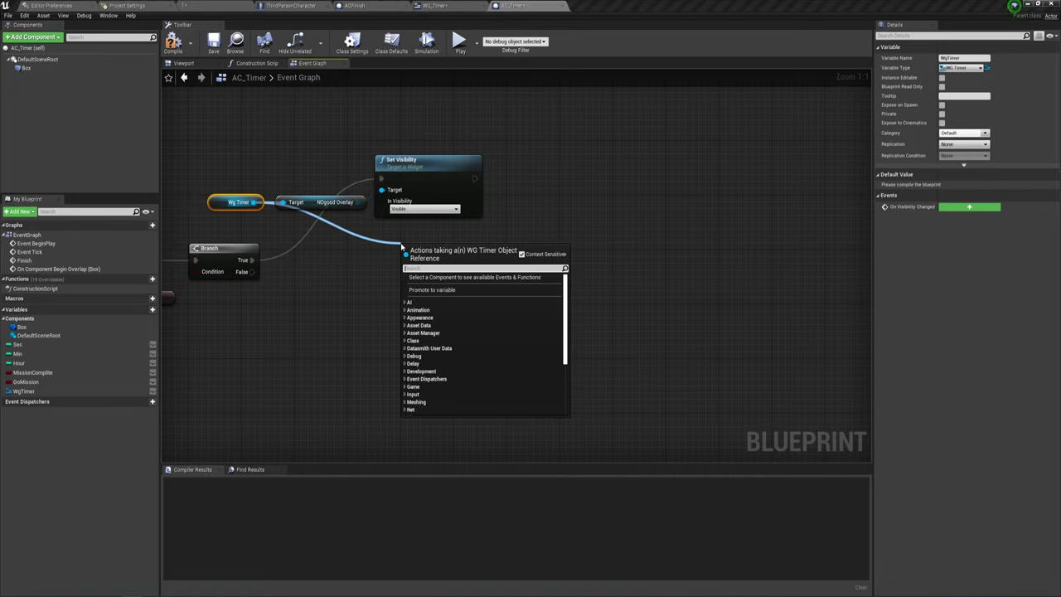
pyautogui.write('set')
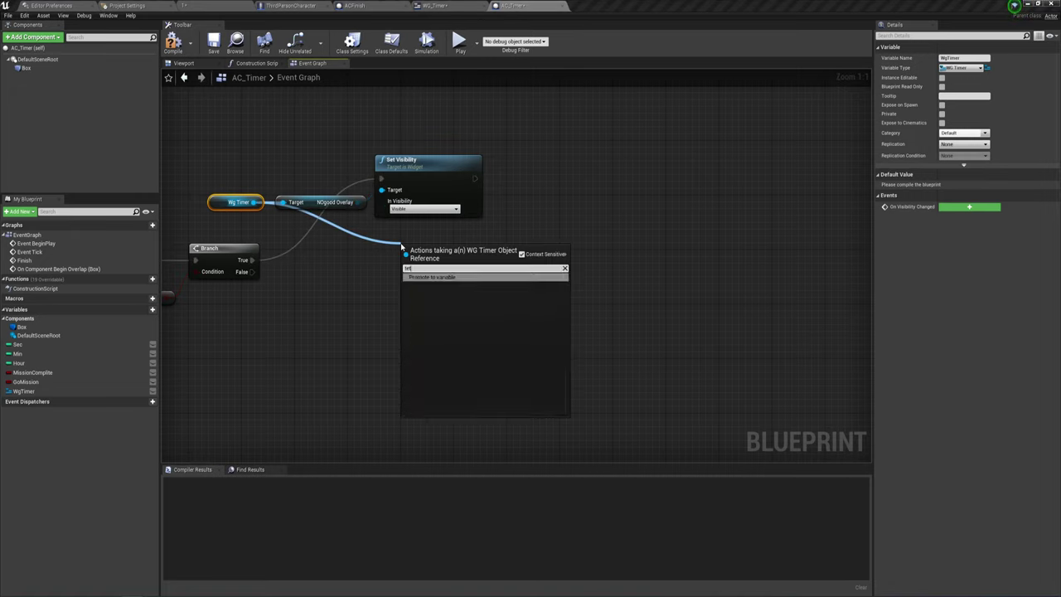
pyautogui.press('BackSpace')
pyautogui.write('xt')
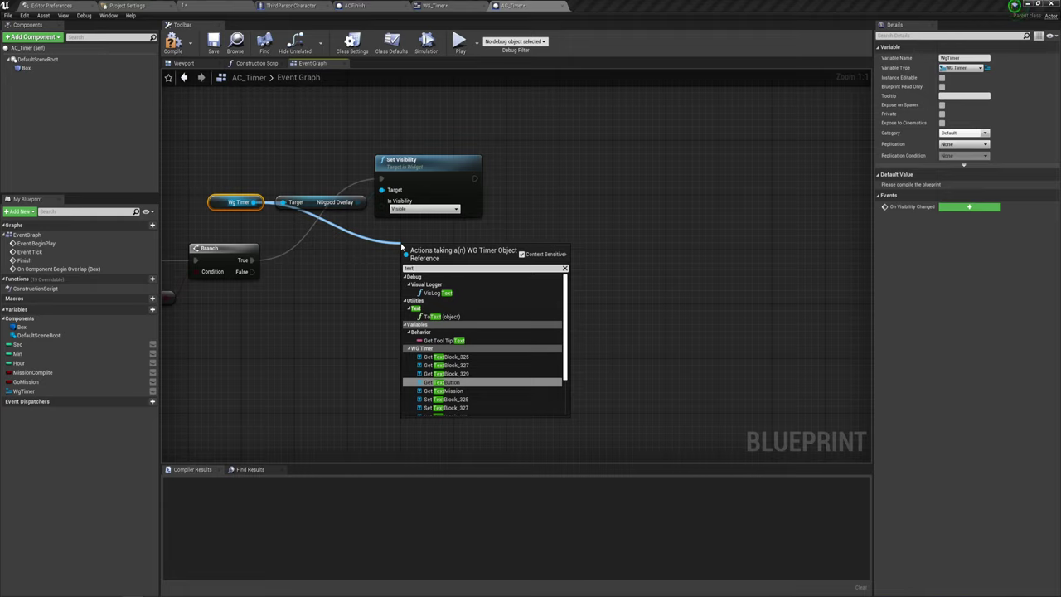
pyautogui.write('mi')
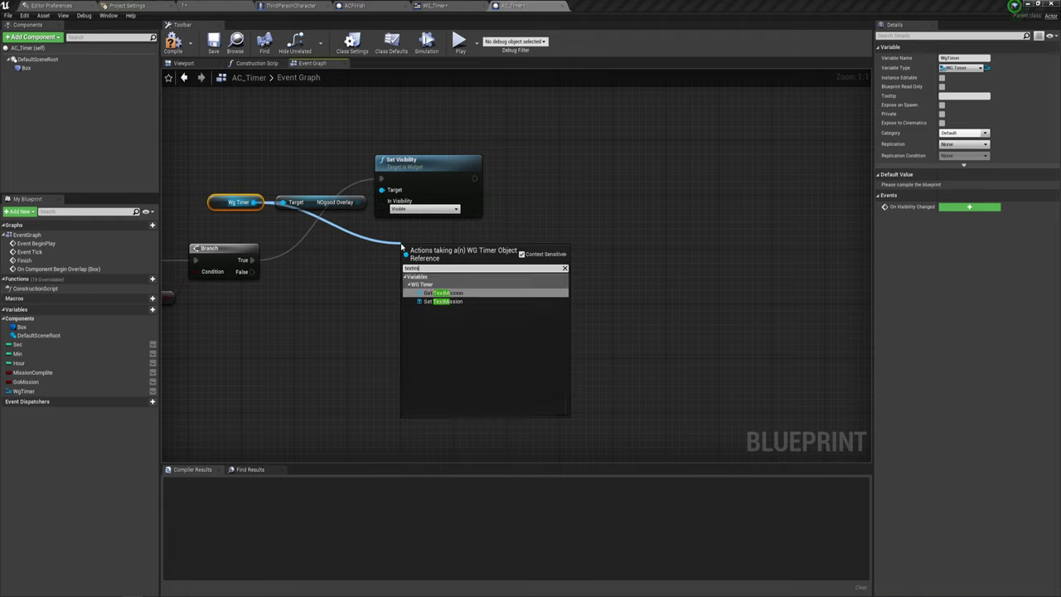
pyautogui.click(445, 294)
pyautogui.moveTo(254, 202); pyautogui.dragTo(405, 270)
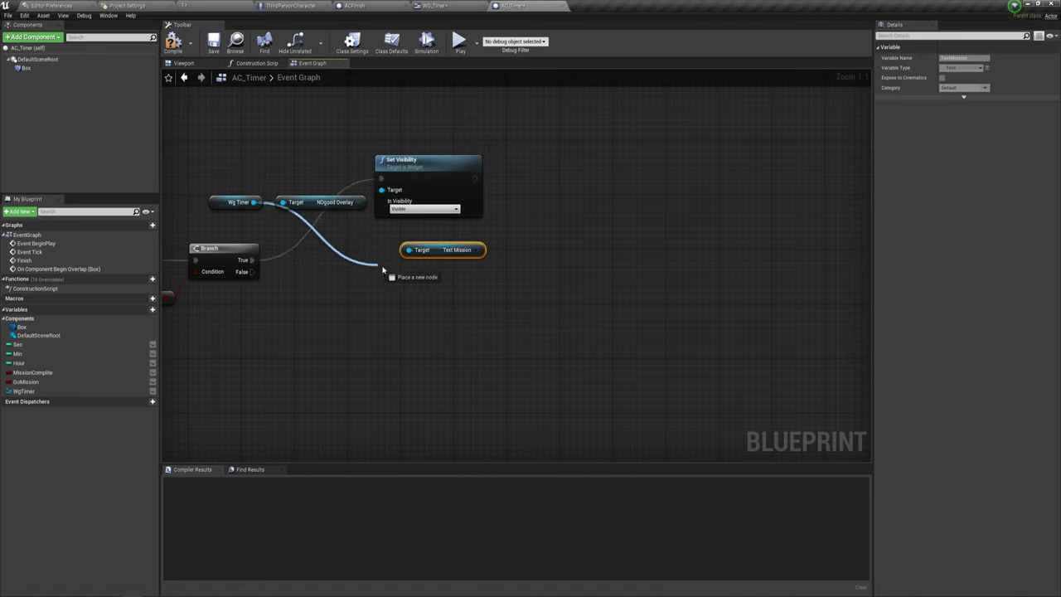
pyautogui.write('get text')
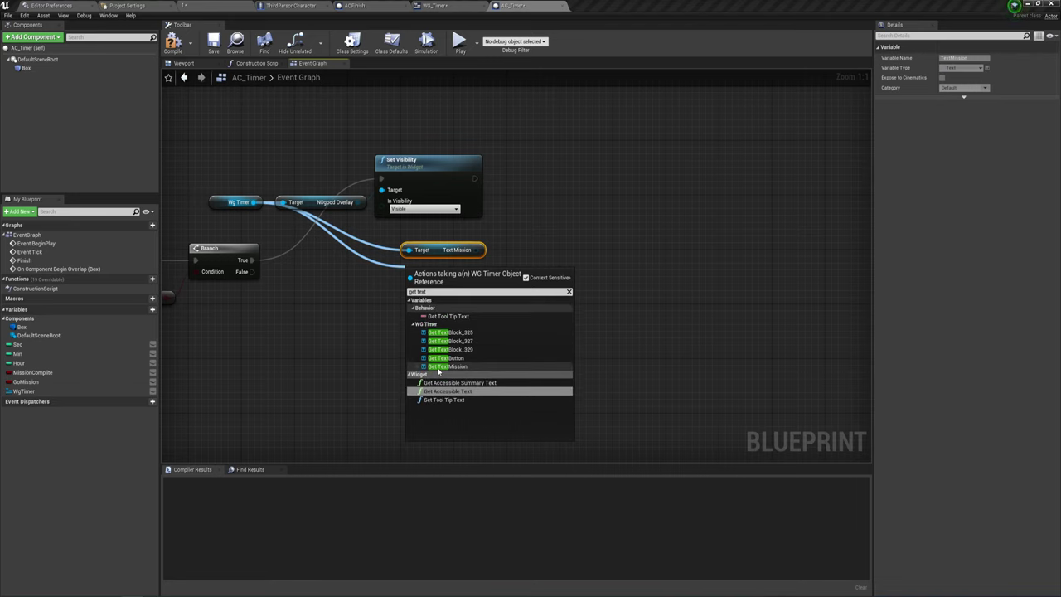
pyautogui.click(448, 357)
# - Add a SetText (Text) node driven by the Text Mission reference
pyautogui.moveTo(487, 270); pyautogui.dragTo(420, 308, button='right')
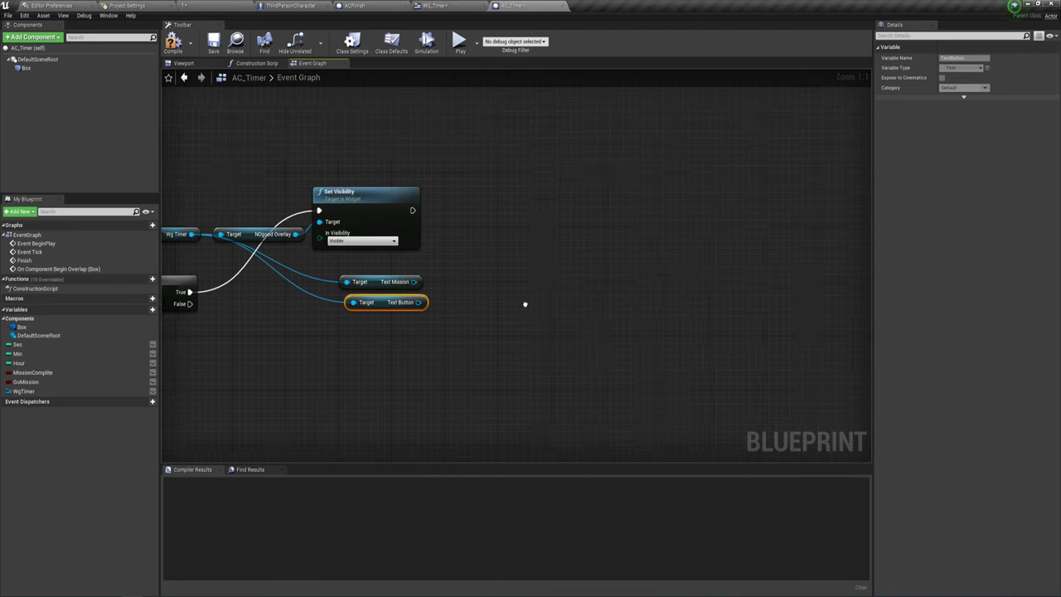
pyautogui.moveTo(409, 287); pyautogui.dragTo(454, 235)
pyautogui.write('set tx')
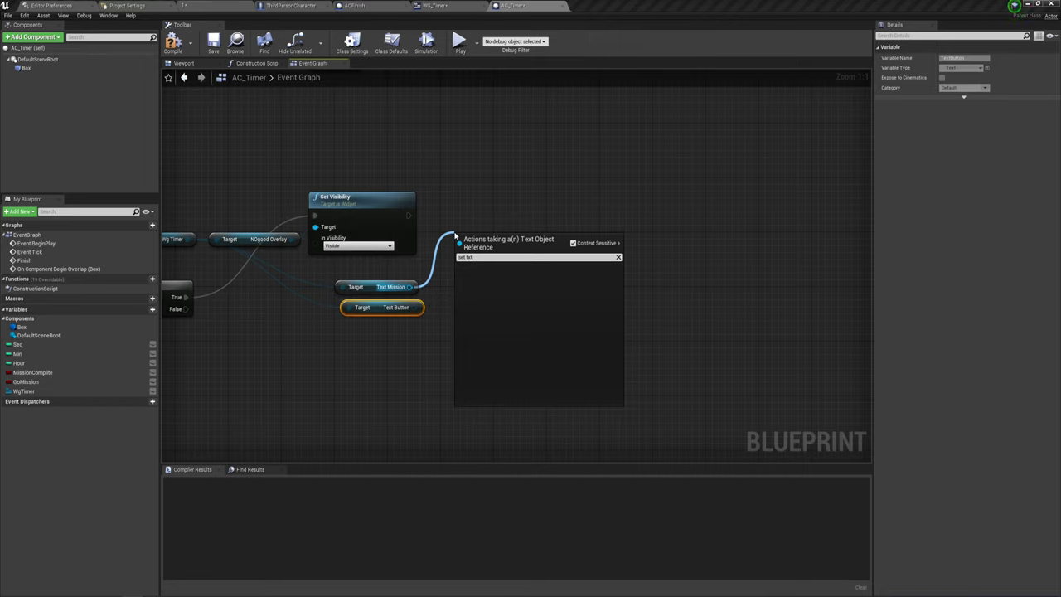
pyautogui.press('BackSpace')
pyautogui.write('ex')
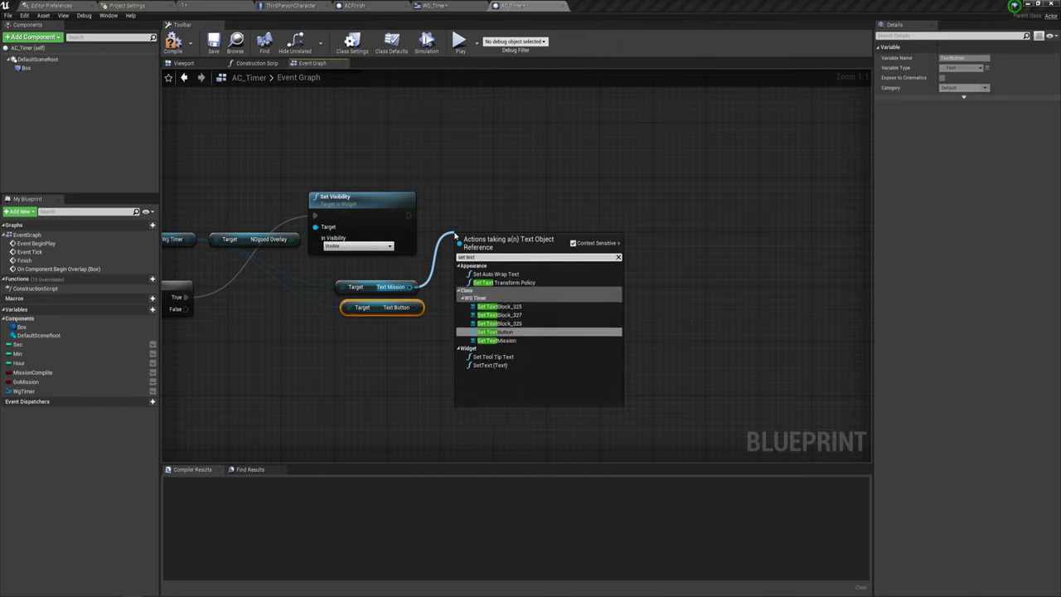
pyautogui.click(489, 364)
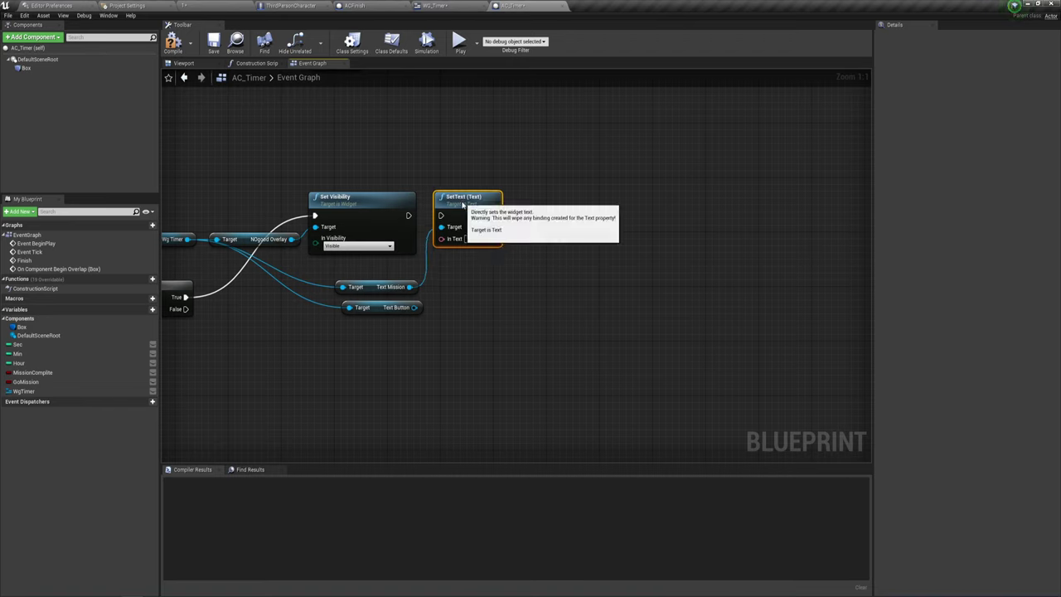
# - Chain SetText after Set Visibility and set Text Mission to 'Вы отлично выполнили миссию'
pyautogui.moveTo(407, 215); pyautogui.dragTo(442, 216)
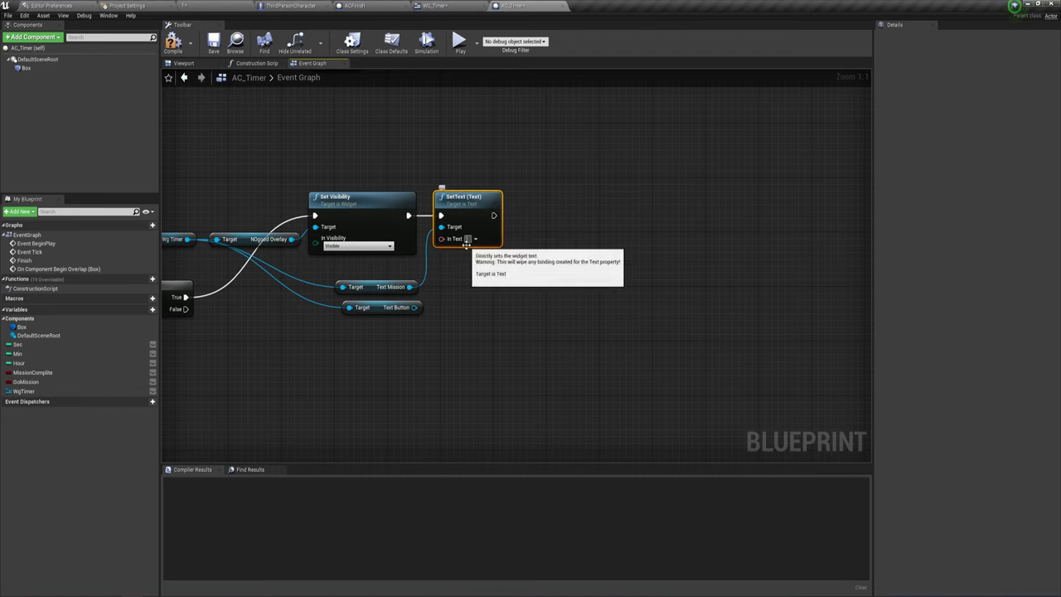
pyautogui.write('00')
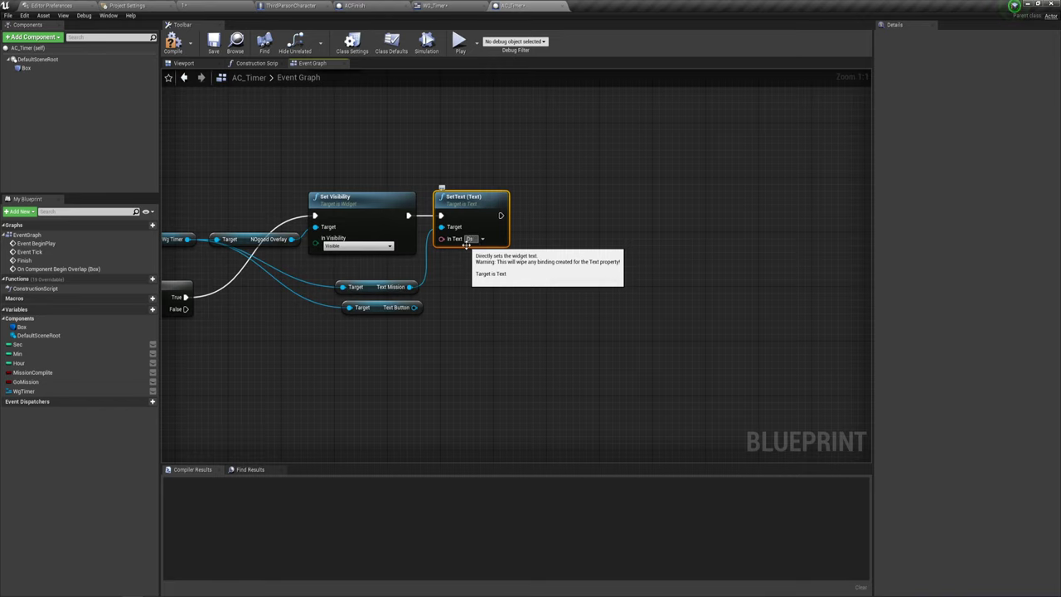
pyautogui.press('BackSpace')
pyautogui.press('BackSpace')
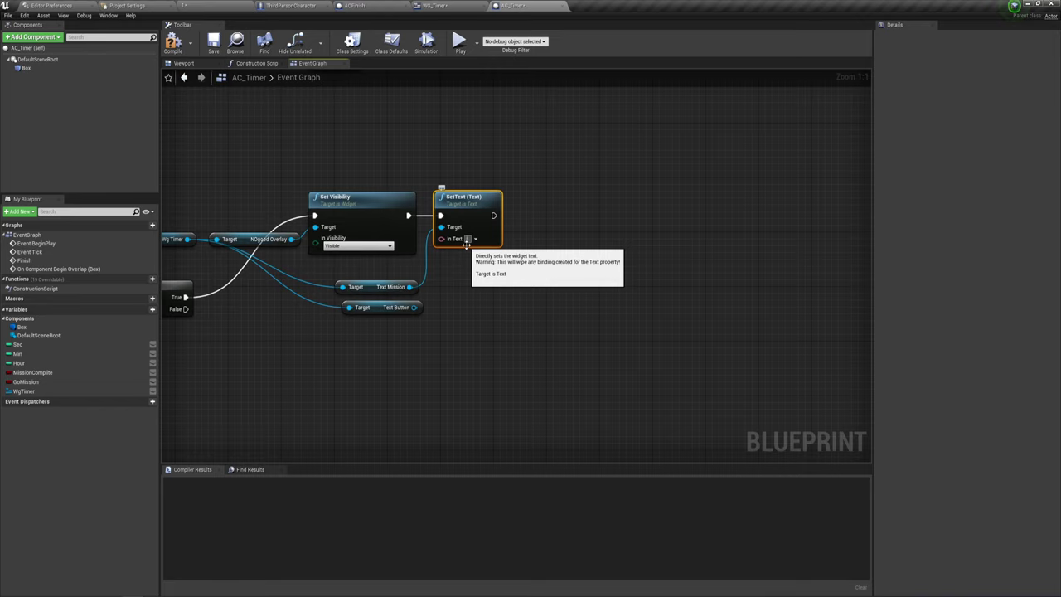
pyautogui.write('00')
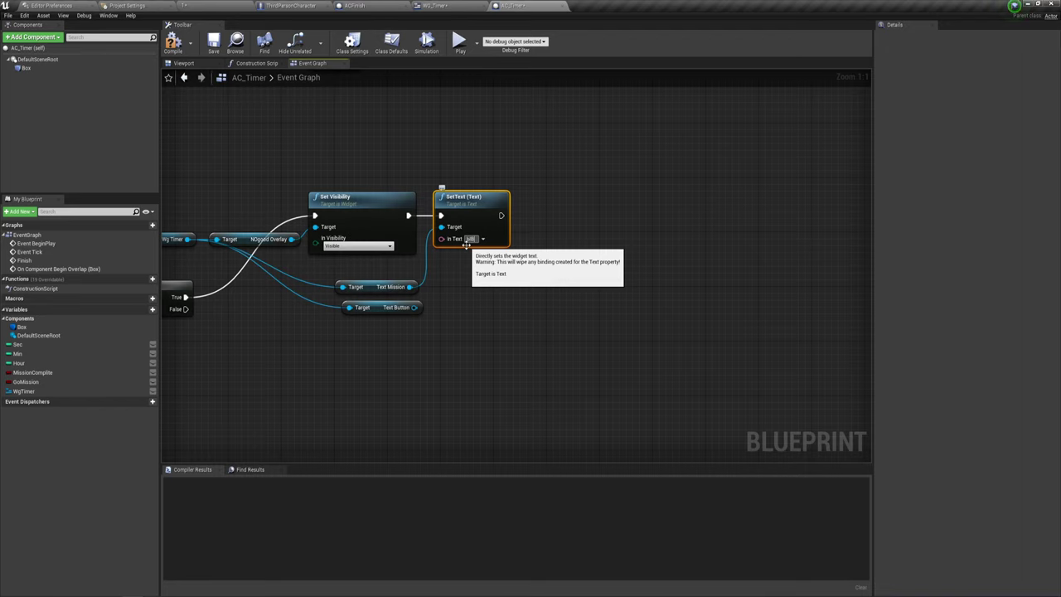
pyautogui.press('BackSpace')
pyautogui.write('m 0s')
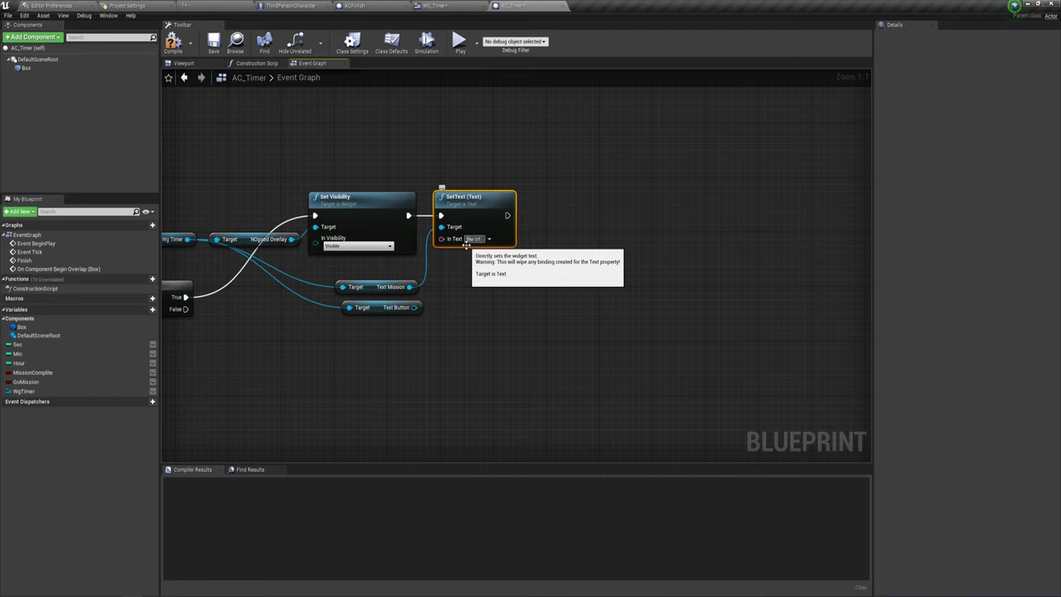
pyautogui.write('0 seconds')
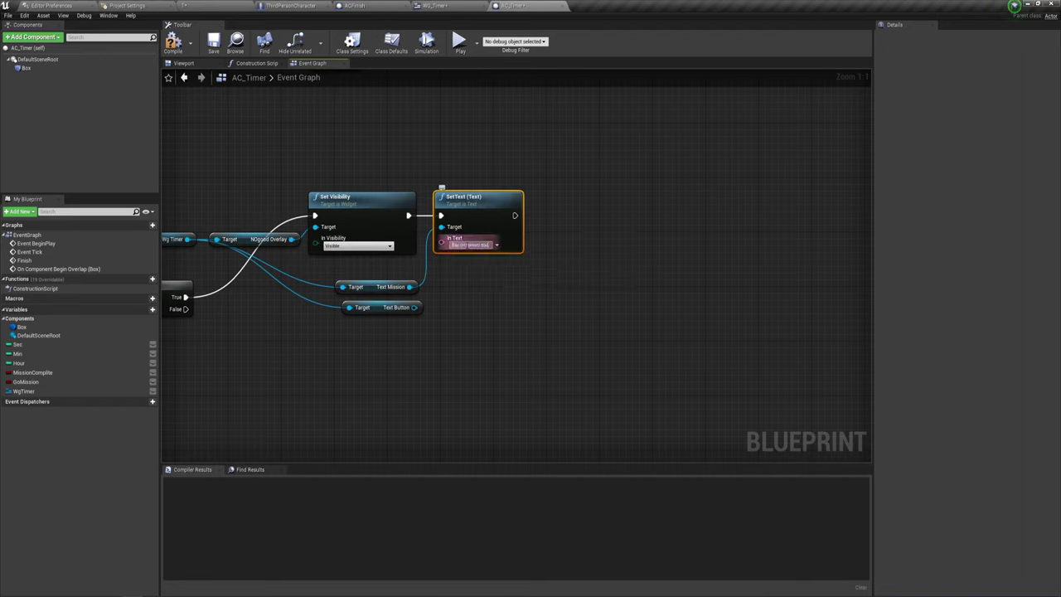
pyautogui.write('откей')
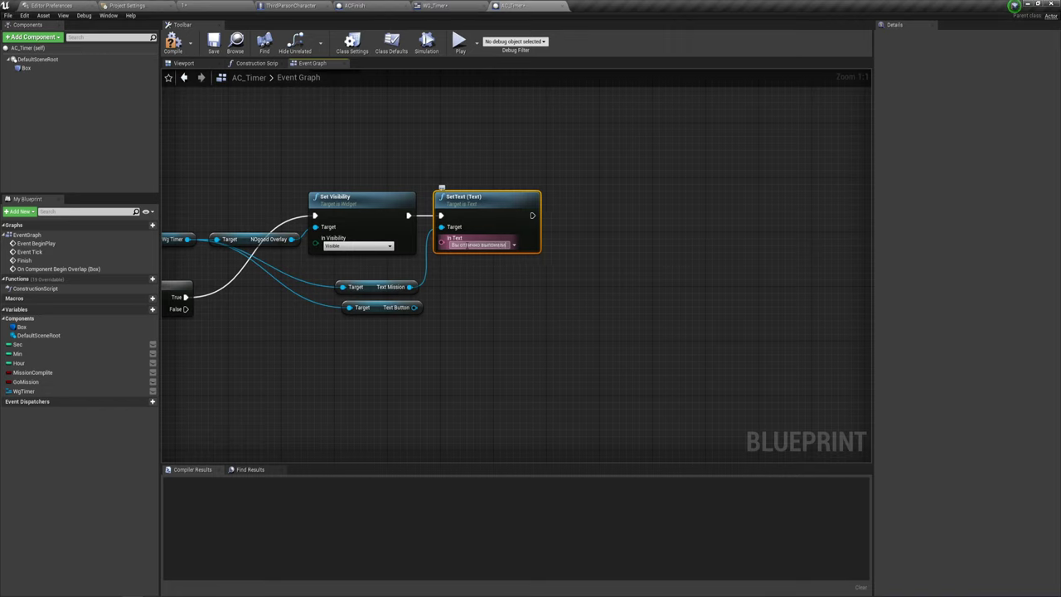
pyautogui.write('и мисс')
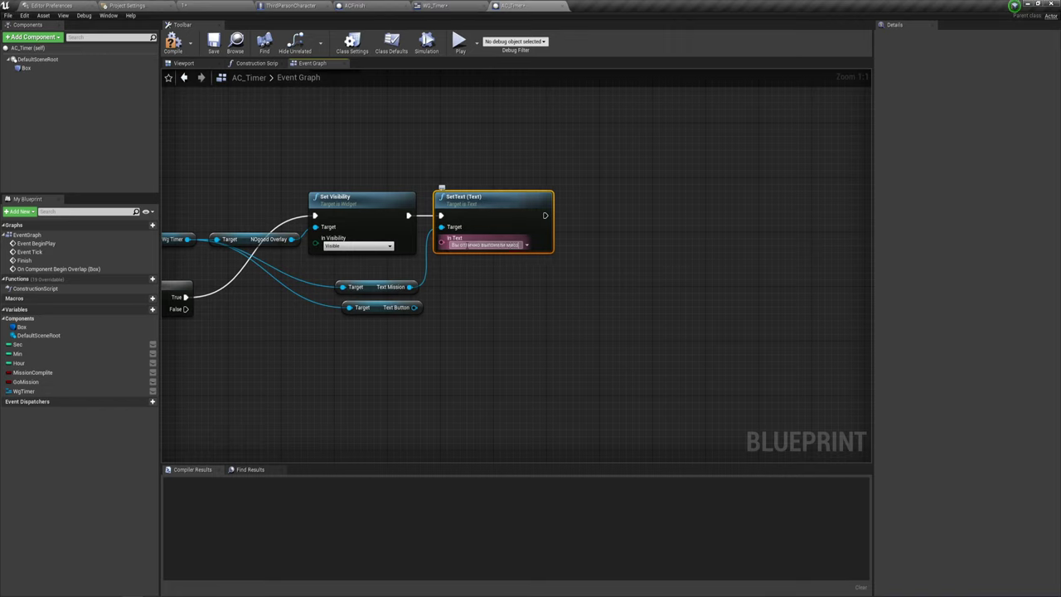
pyautogui.write('ию!')
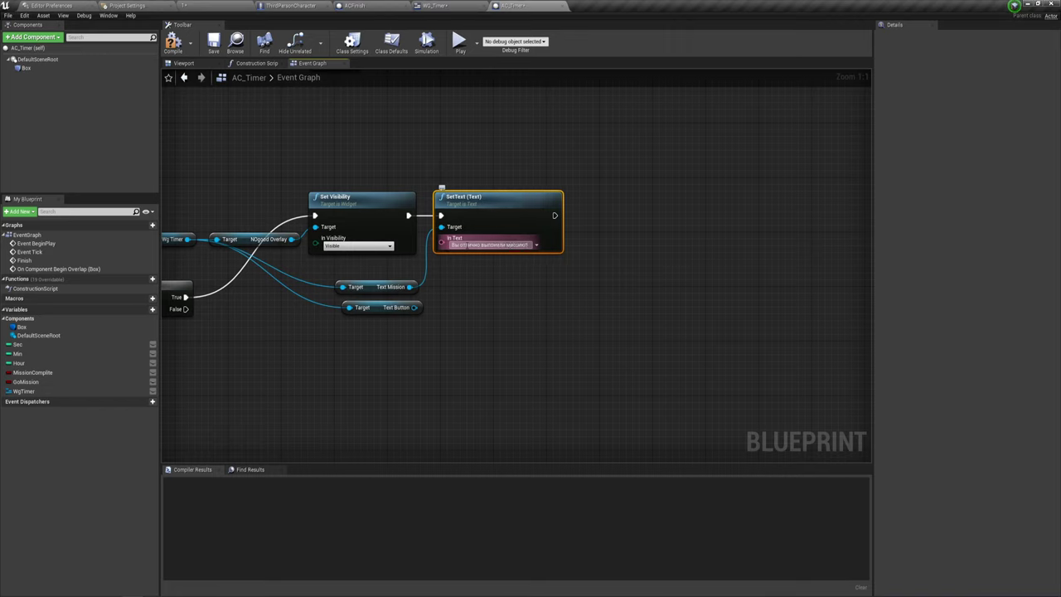
pyautogui.press('Return')
pyautogui.click(515, 296)
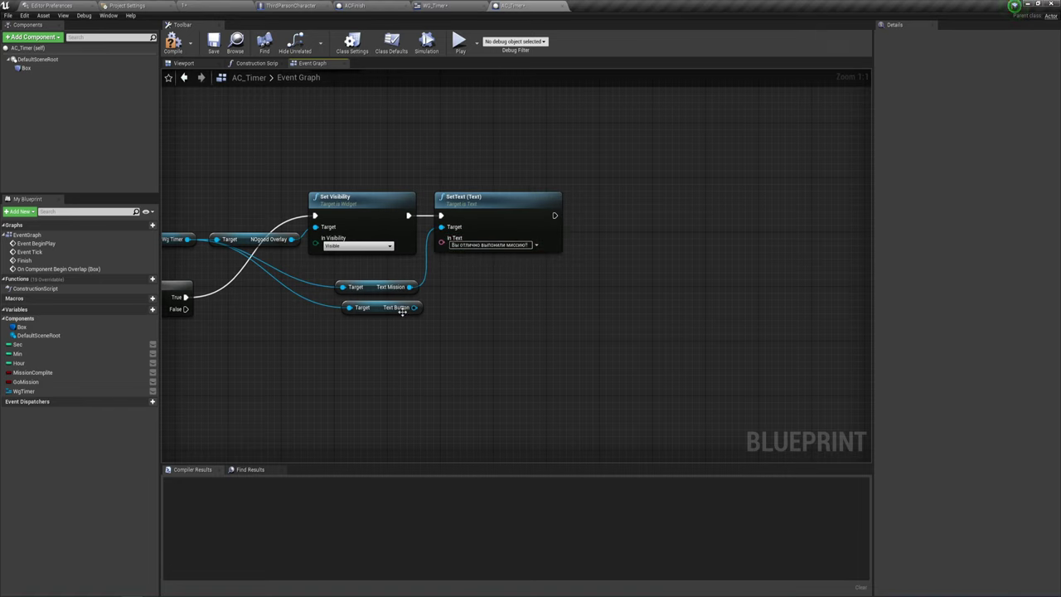
pyautogui.moveTo(402, 311); pyautogui.dragTo(293, 308, button='right')
pyautogui.moveTo(305, 304); pyautogui.dragTo(497, 270)
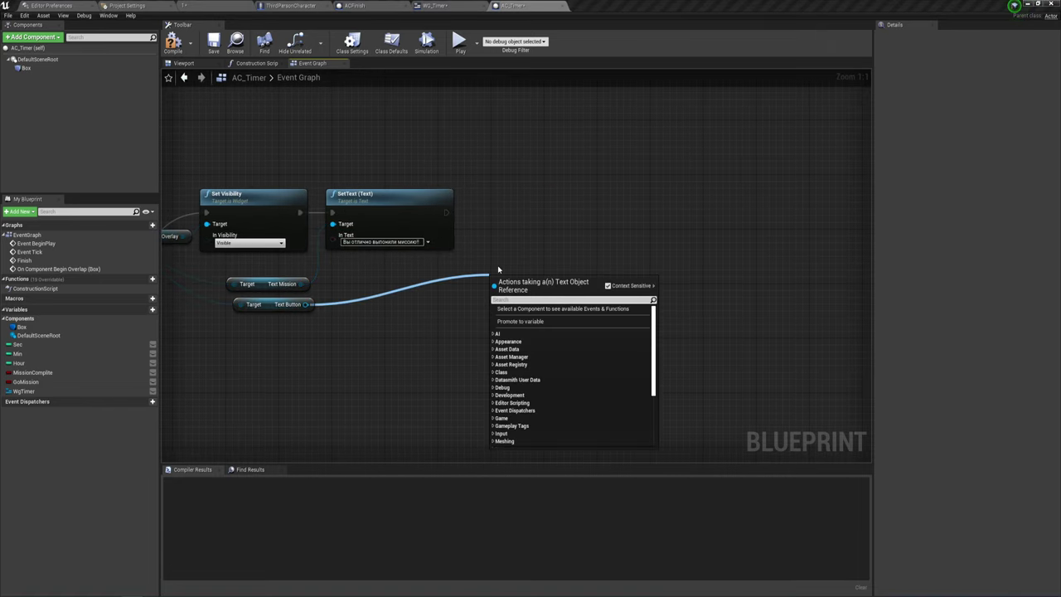
# - Duplicate the SetText node and chain the copy after the first one for Text Button
pyautogui.press('Escape')
pyautogui.click(356, 198)
pyautogui.hotkey('ctrl', 'c')
pyautogui.hotkey('ctrl', 'v')
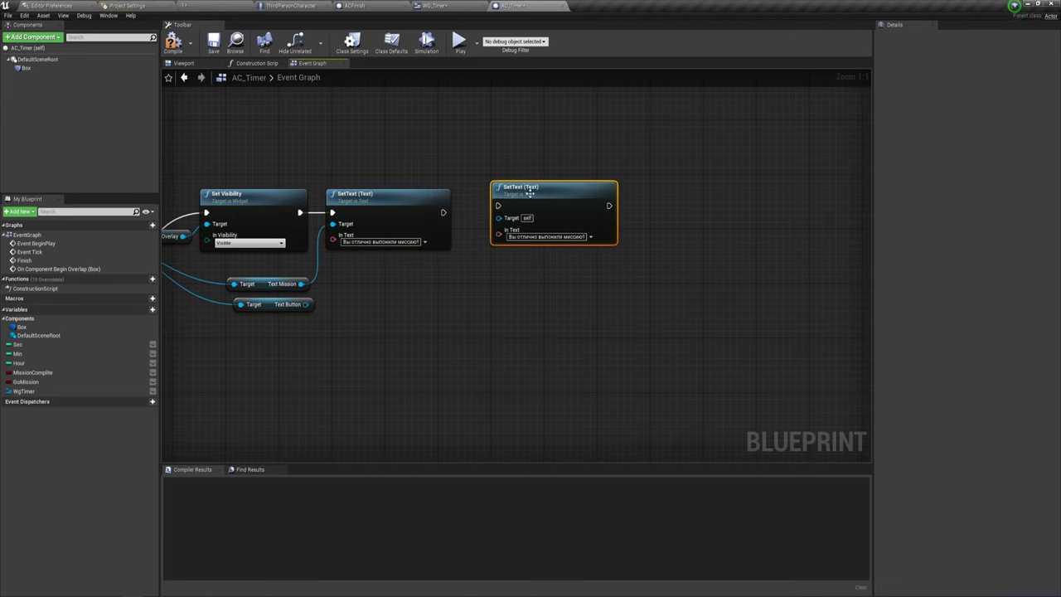
pyautogui.moveTo(530, 191)
pyautogui.mouseDown()
pyautogui.moveTo(464, 212)
pyautogui.moveTo(308, 308)
pyautogui.mouseUp()
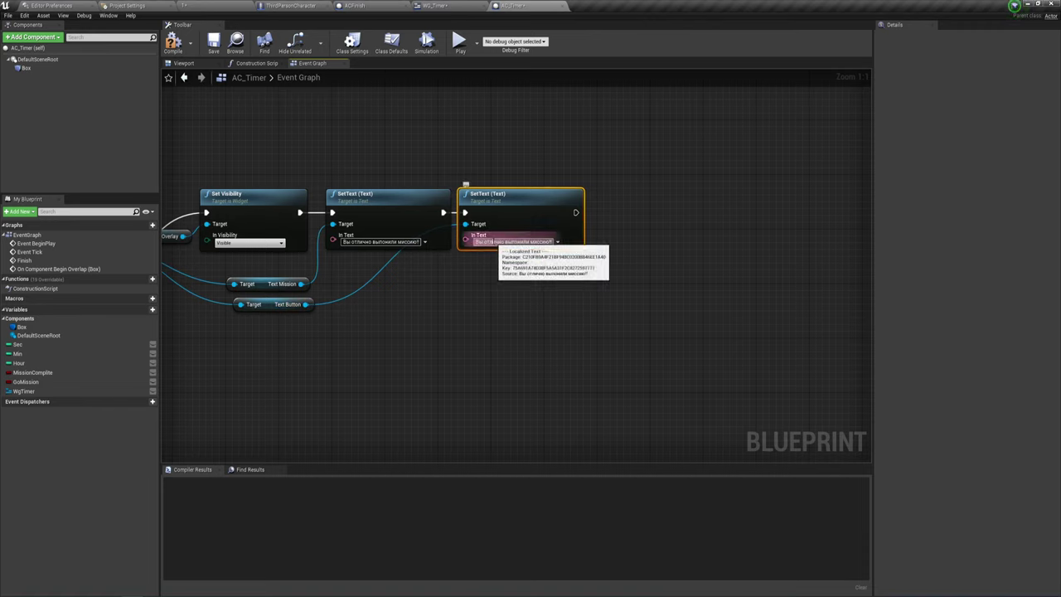
# - Set the Text Button SetText's In Text to 'Закрыть'
pyautogui.click(502, 242)
pyautogui.write('За')
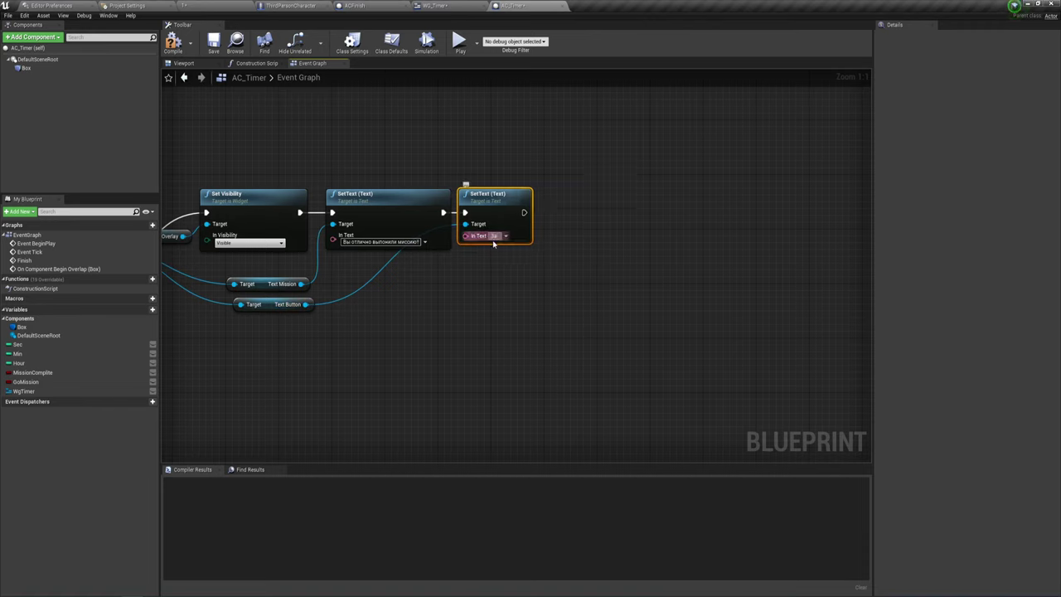
pyautogui.write('крыть')
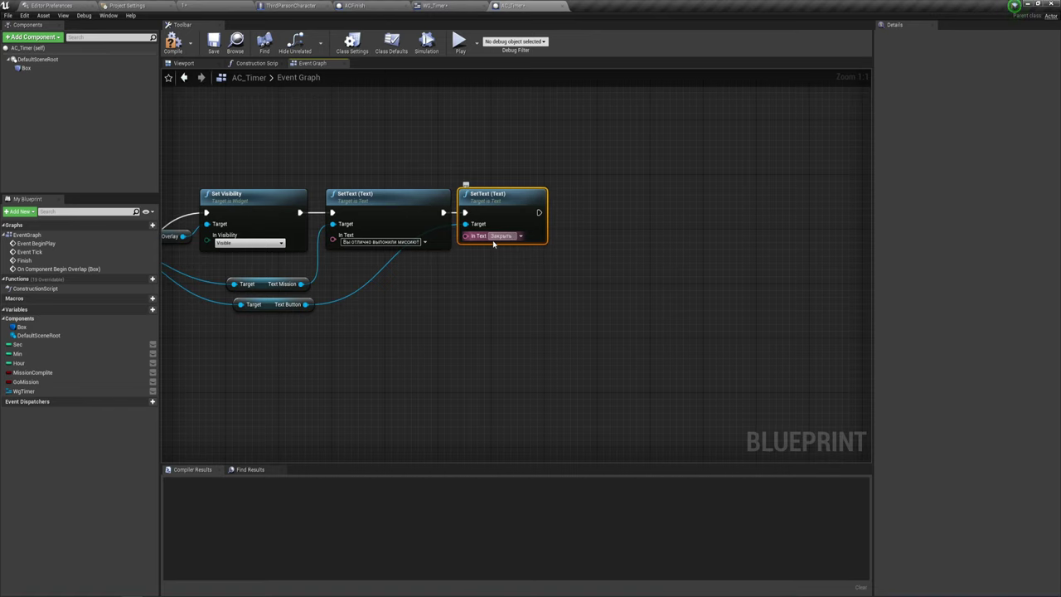
pyautogui.press('Return')
pyautogui.click(521, 301)
pyautogui.moveTo(451, 284); pyautogui.dragTo(554, 248, button='right')
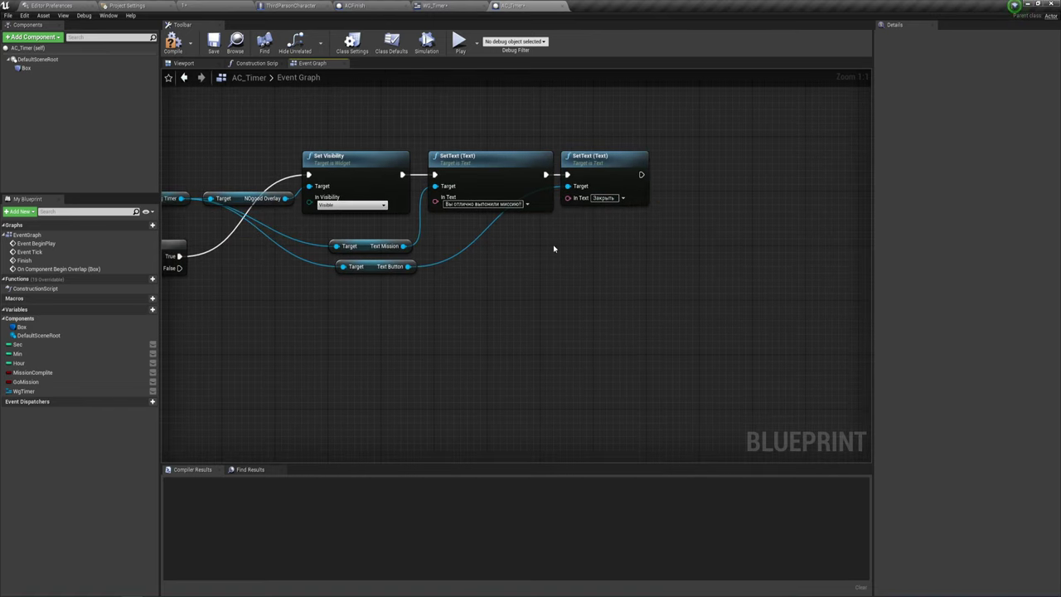
pyautogui.scroll(-2, 553, 249)
pyautogui.moveTo(441, 211); pyautogui.dragTo(433, 273, button='right')
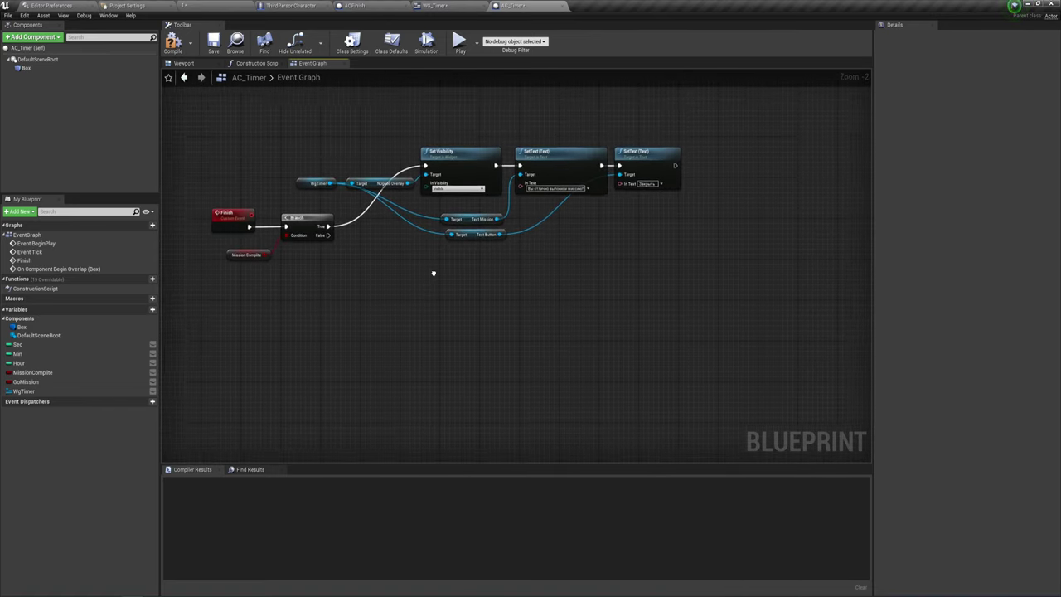
pyautogui.scroll(2, 480, 249)
pyautogui.moveTo(481, 248); pyautogui.dragTo(446, 300, button='right')
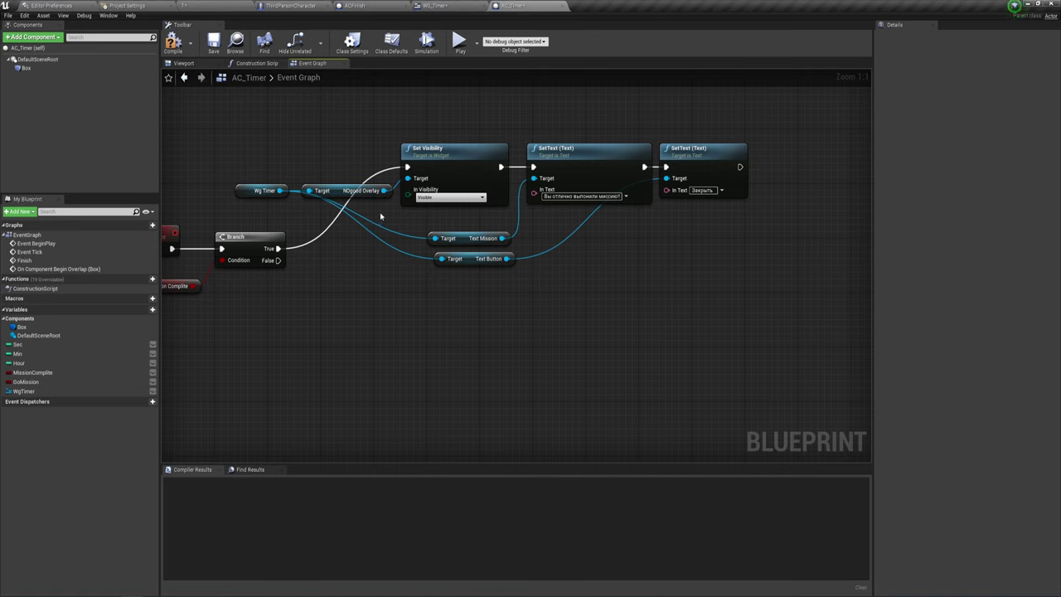
# - Duplicate Set Visibility, run it from Branch False, and target it at NOgood Overlay
pyautogui.click(439, 158)
pyautogui.hotkey('ctrl', 'c')
pyautogui.hotkey('ctrl', 'v')
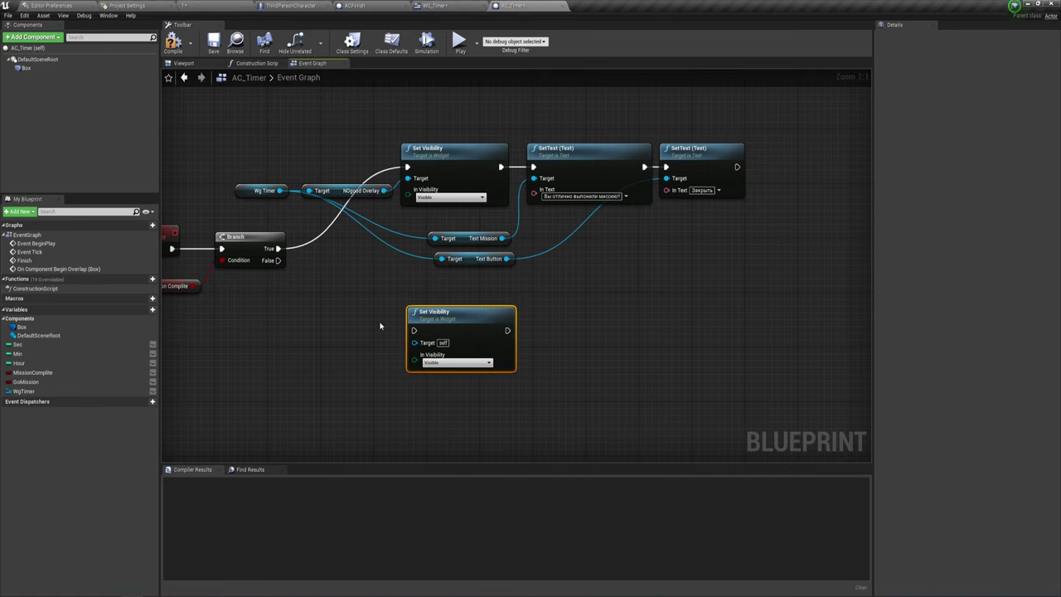
pyautogui.moveTo(414, 330); pyautogui.dragTo(278, 260)
pyautogui.moveTo(272, 216)
pyautogui.mouseDown()
pyautogui.moveTo(348, 186)
pyautogui.moveTo(345, 224)
pyautogui.moveTo(325, 203)
pyautogui.moveTo(412, 341)
pyautogui.mouseUp()
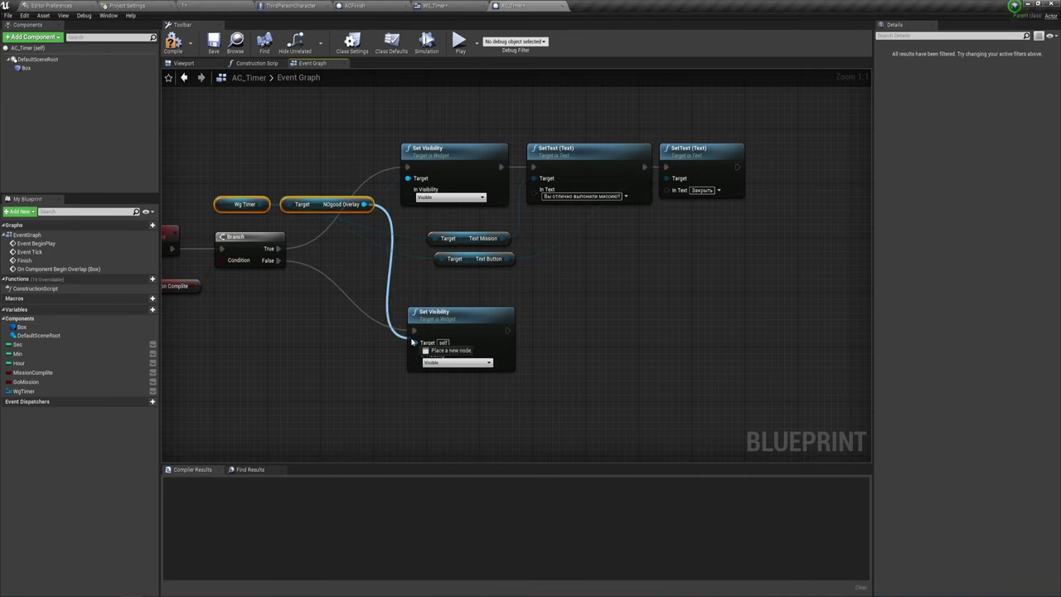
pyautogui.moveTo(604, 331); pyautogui.dragTo(528, 324, button='right')
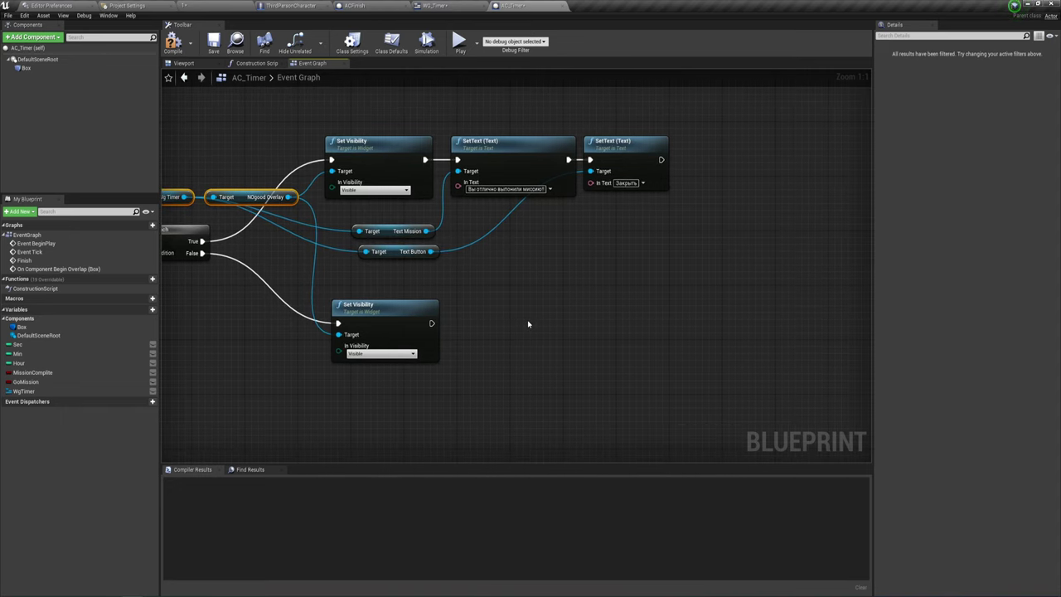
pyautogui.moveTo(489, 291); pyautogui.dragTo(524, 296, button='right')
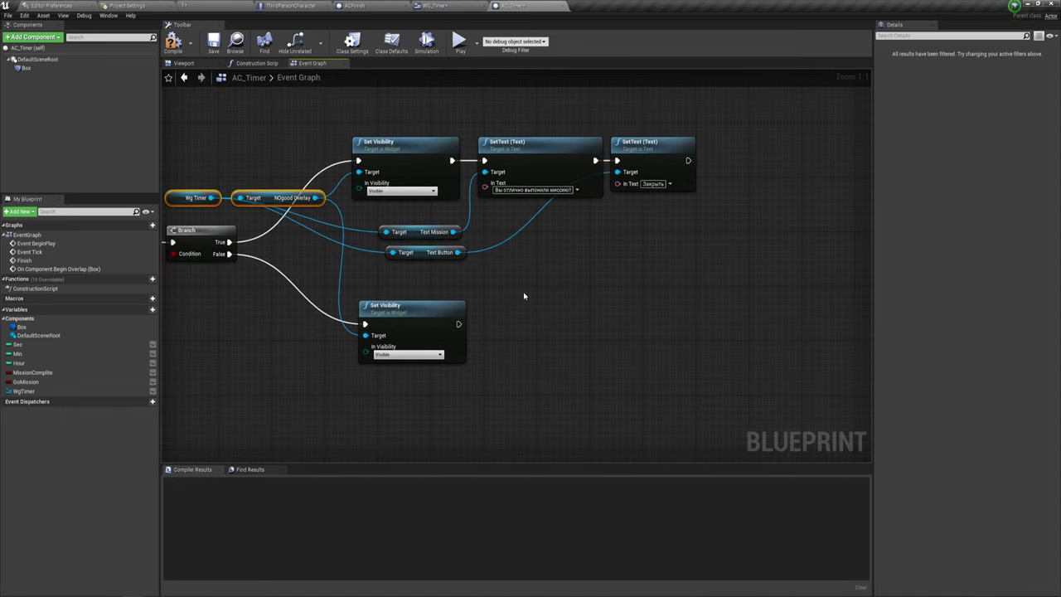
pyautogui.moveTo(621, 270)
pyautogui.mouseDown(button='right')
pyautogui.moveTo(526, 229)
pyautogui.moveTo(481, 284)
pyautogui.moveTo(476, 247)
pyautogui.mouseUp(button='right')
# - Add a Get Player Controller node to the graph
pyautogui.rightClick(470, 232)
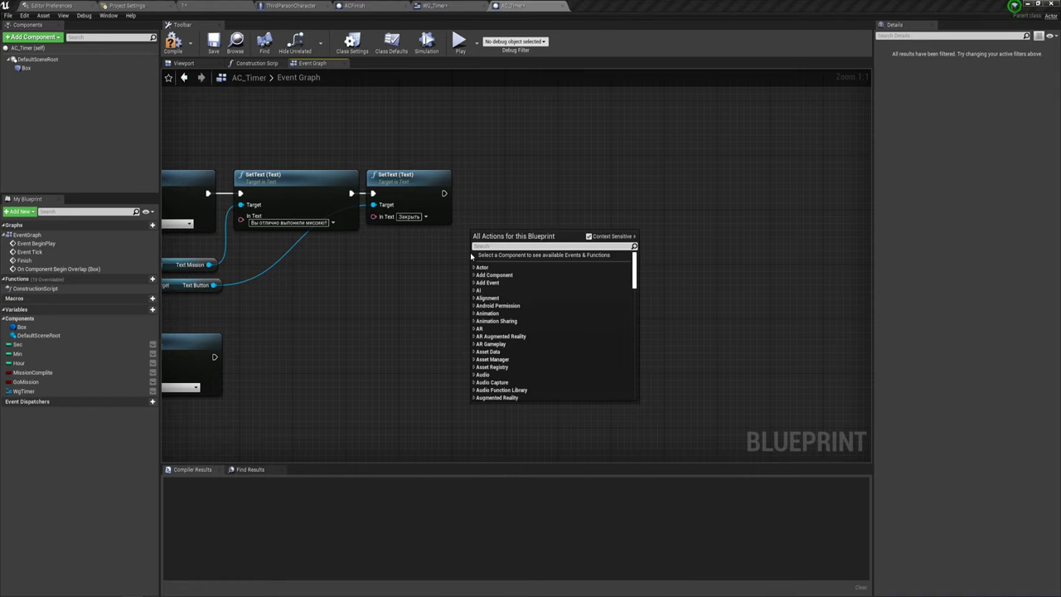
pyautogui.write('ney')
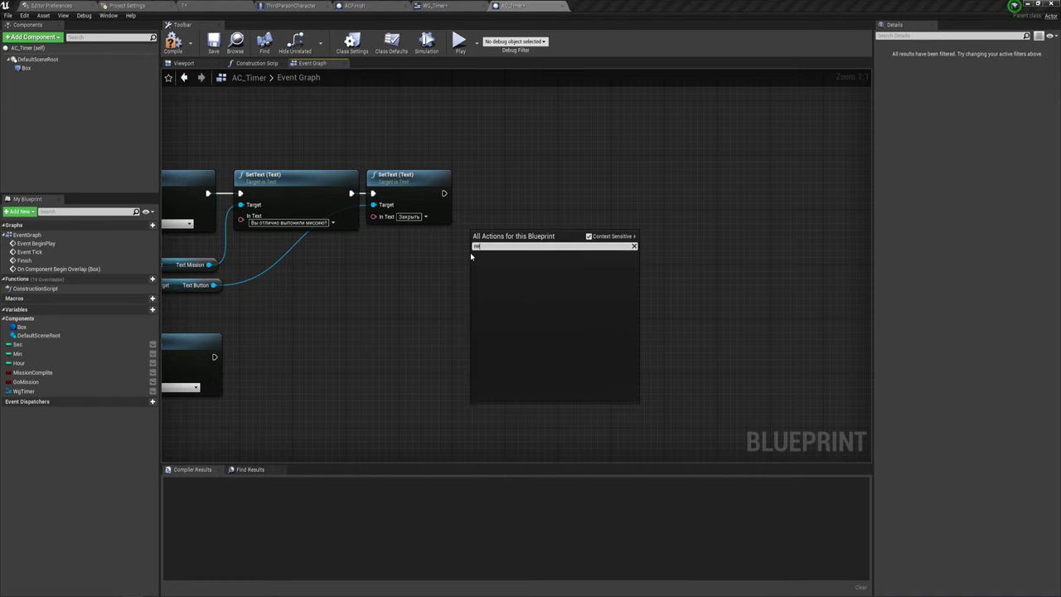
pyautogui.press('BackSpace')
pyautogui.press('BackSpace')
pyautogui.press('BackSpace')
pyautogui.write('get')
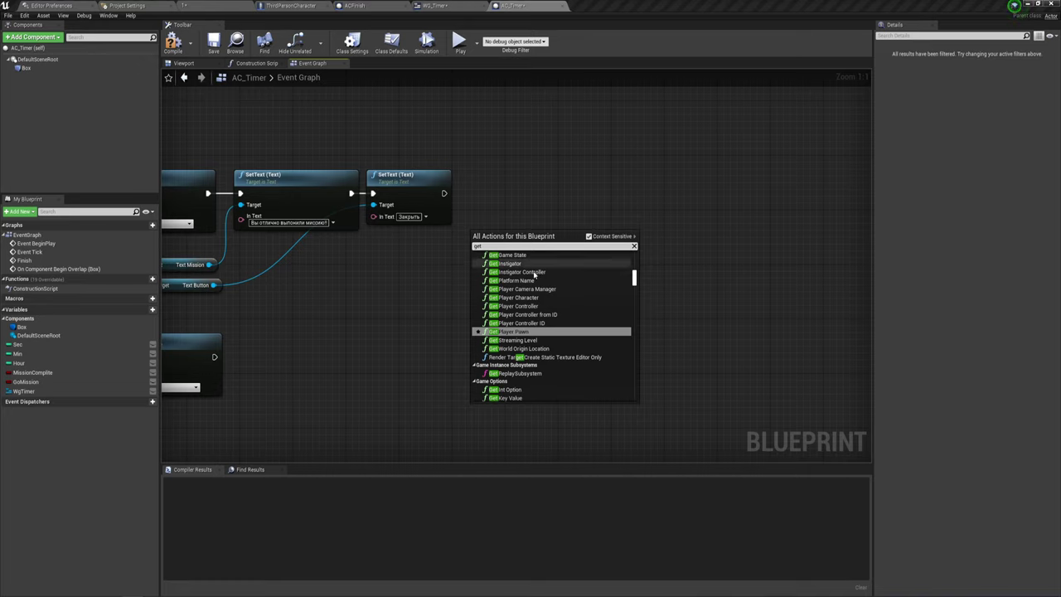
pyautogui.click(511, 306)
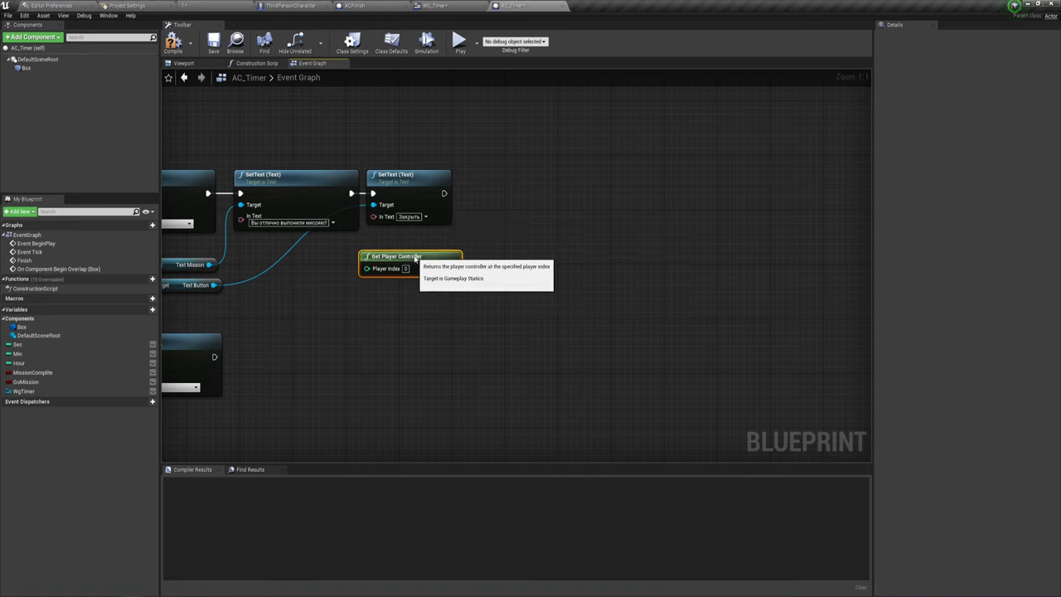
pyautogui.moveTo(527, 242)
pyautogui.mouseDown()
pyautogui.moveTo(429, 276)
pyautogui.moveTo(495, 220)
pyautogui.mouseUp()
# - Add SET Show Mouse Cursor on the controller, ticked on, running after the Закрыть SetText
pyautogui.write('set')
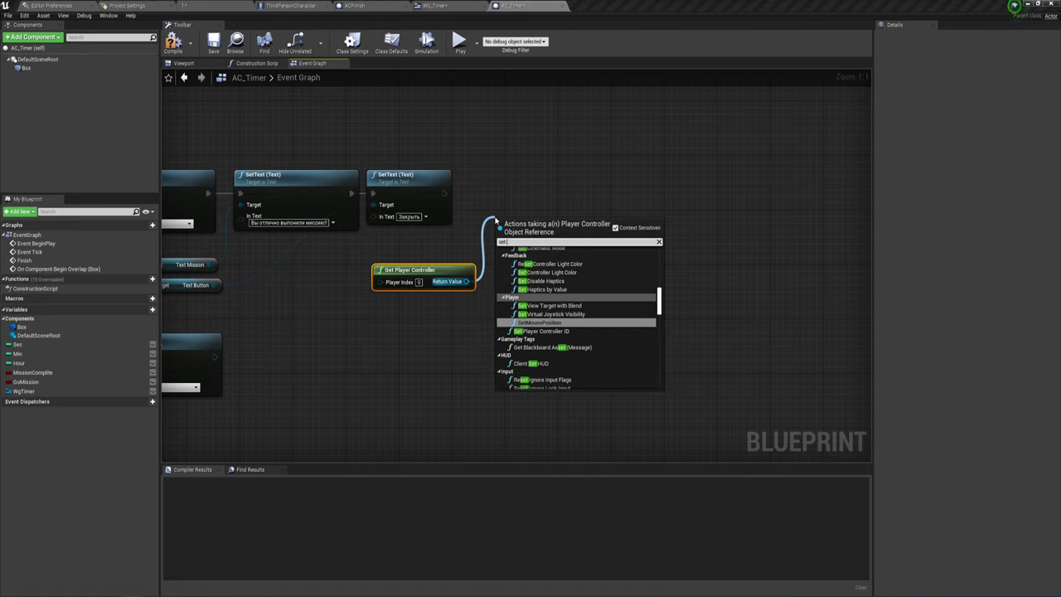
pyautogui.write(' s')
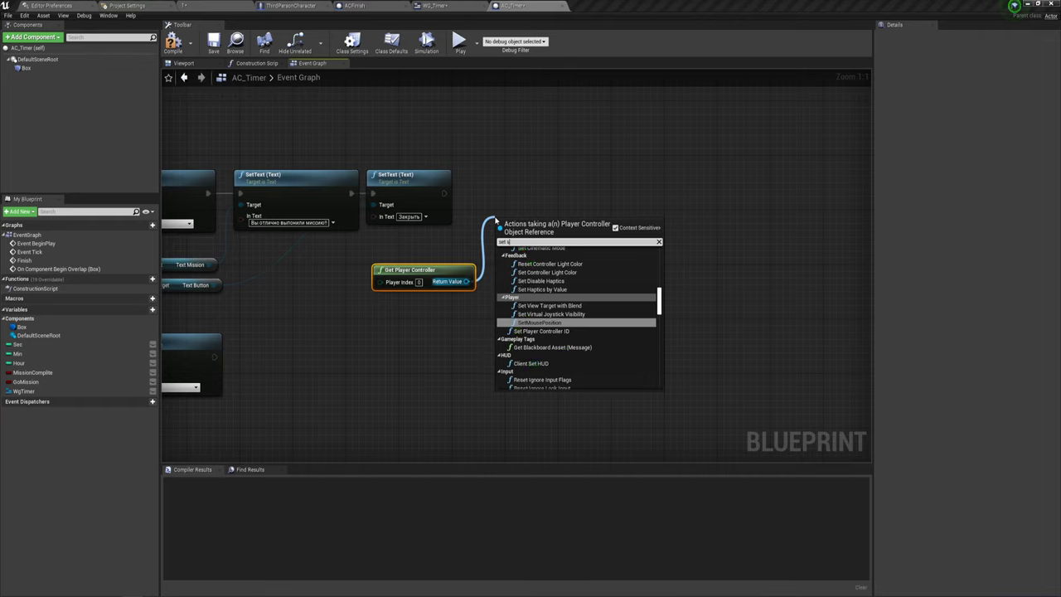
pyautogui.write('ho')
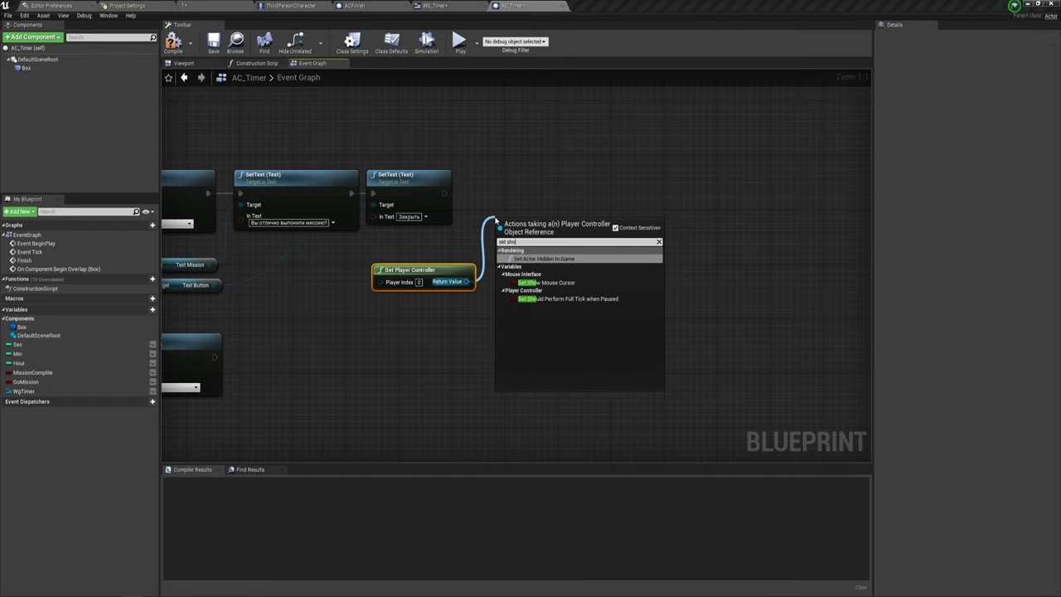
pyautogui.click(545, 283)
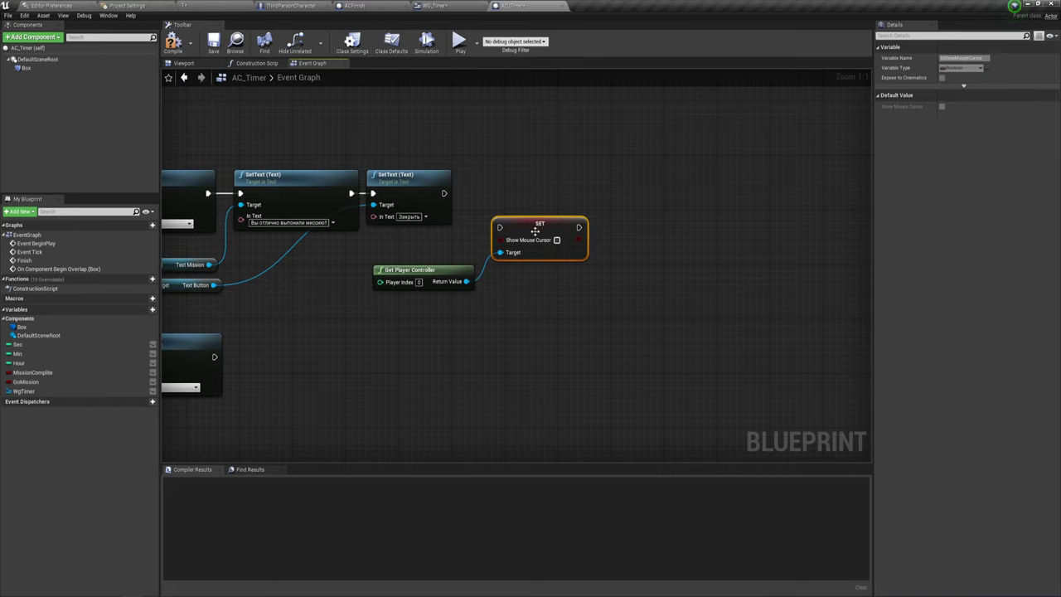
pyautogui.moveTo(444, 193); pyautogui.dragTo(473, 193)
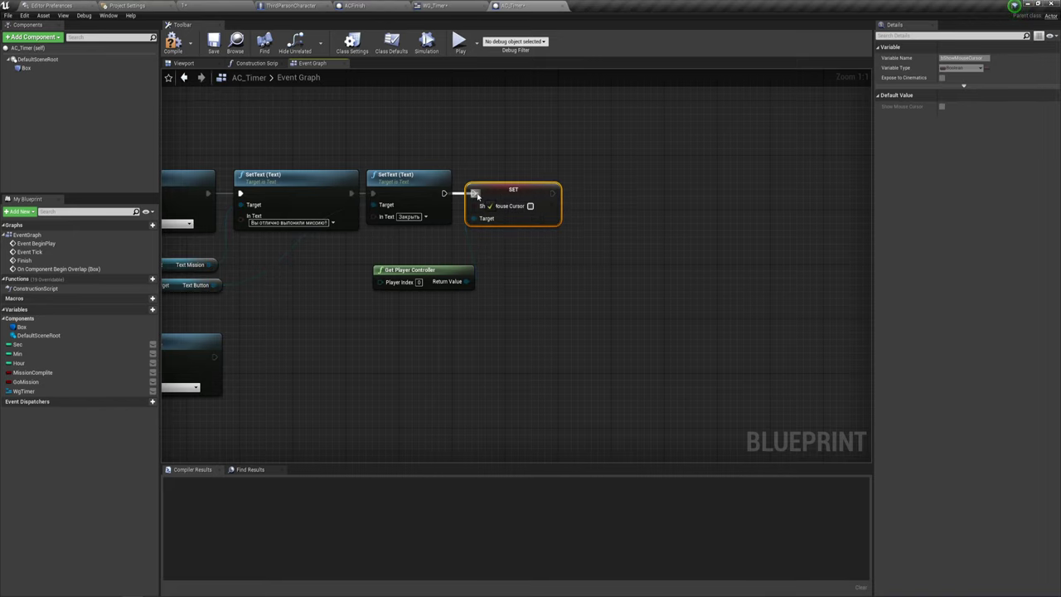
pyautogui.click(530, 206)
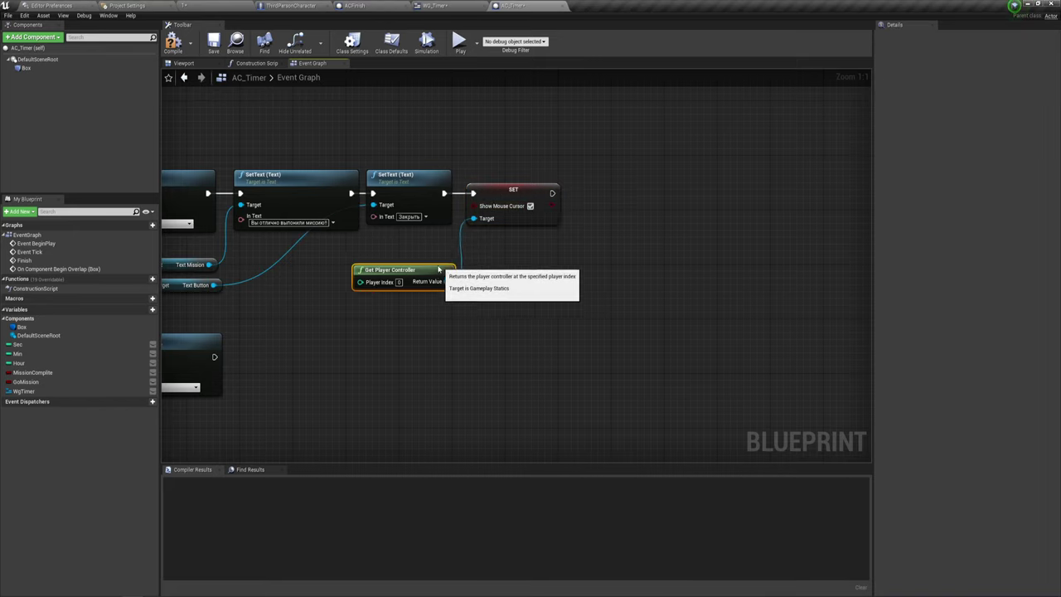
pyautogui.moveTo(470, 282); pyautogui.dragTo(435, 275)
pyautogui.moveTo(436, 275); pyautogui.dragTo(377, 286, button='right')
pyautogui.moveTo(377, 286); pyautogui.dragTo(522, 258)
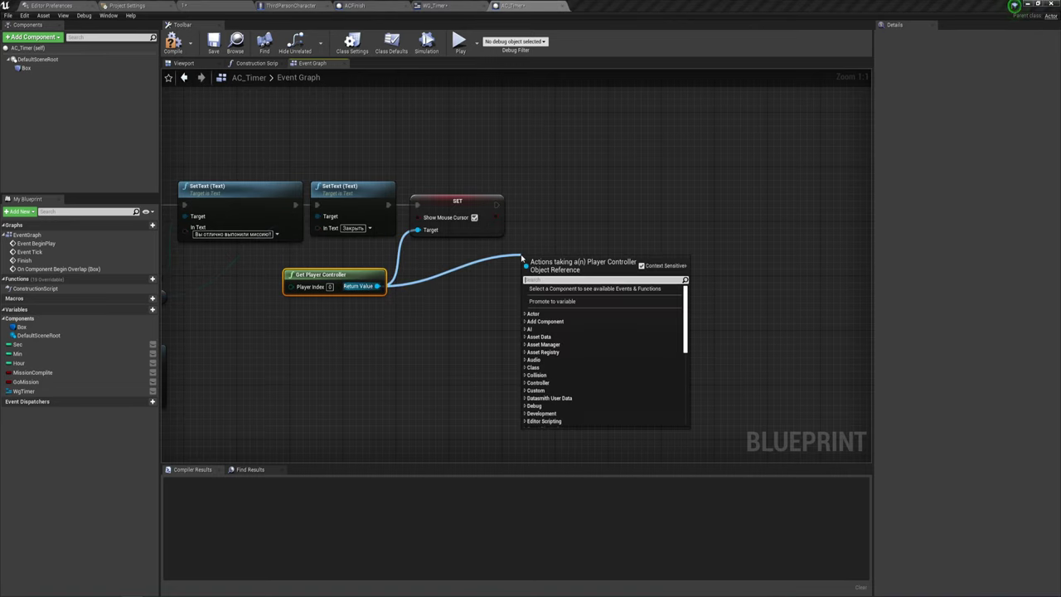
# - Add Set Input Mode UI Only on the player controller, running after the cursor SET
pyautogui.write('set inp')
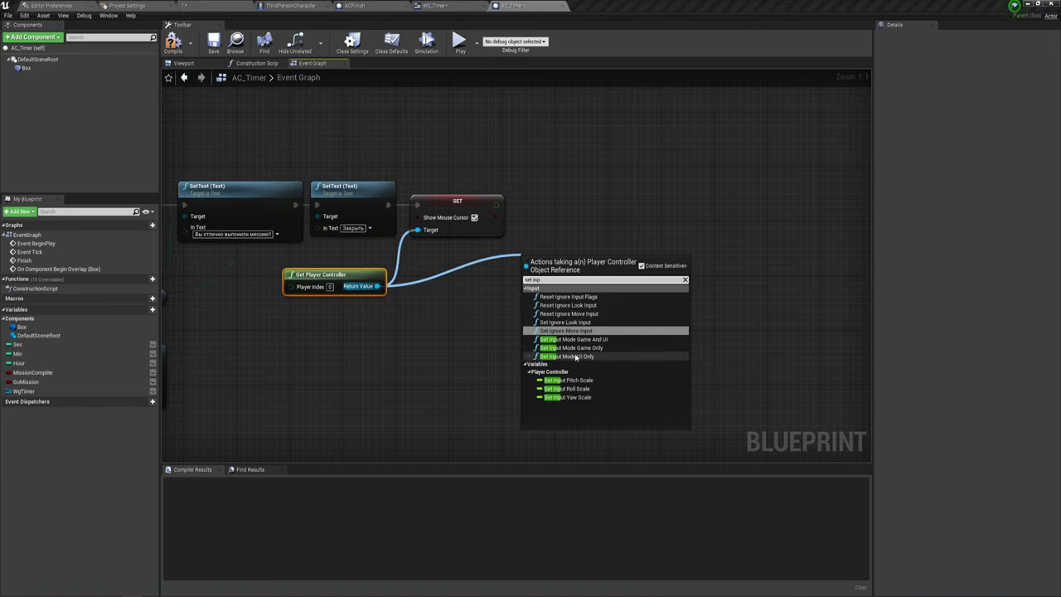
pyautogui.click(566, 357)
pyautogui.moveTo(564, 261); pyautogui.dragTo(557, 193)
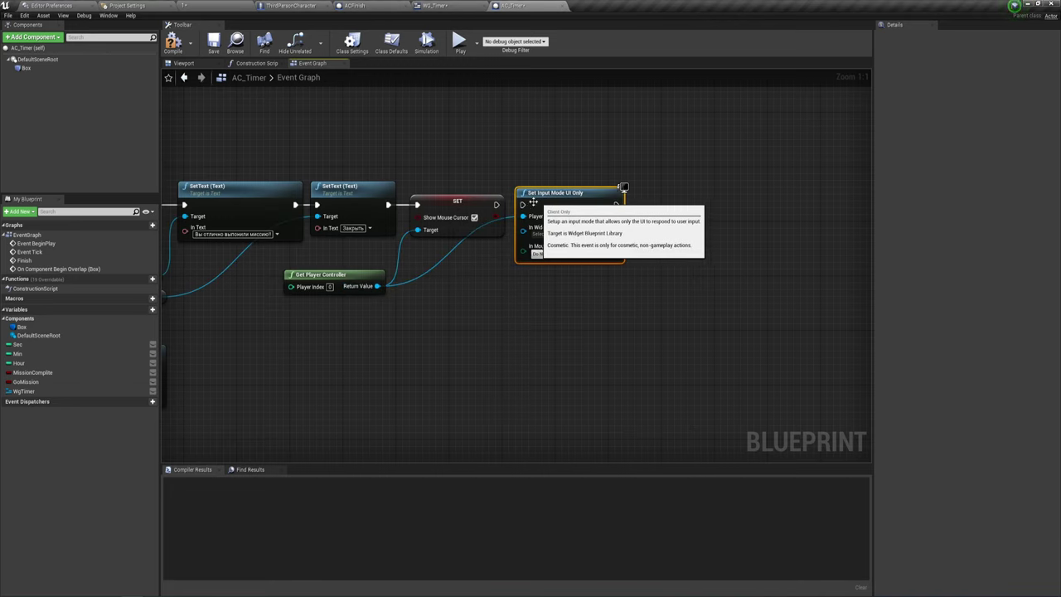
pyautogui.moveTo(495, 206); pyautogui.dragTo(523, 204)
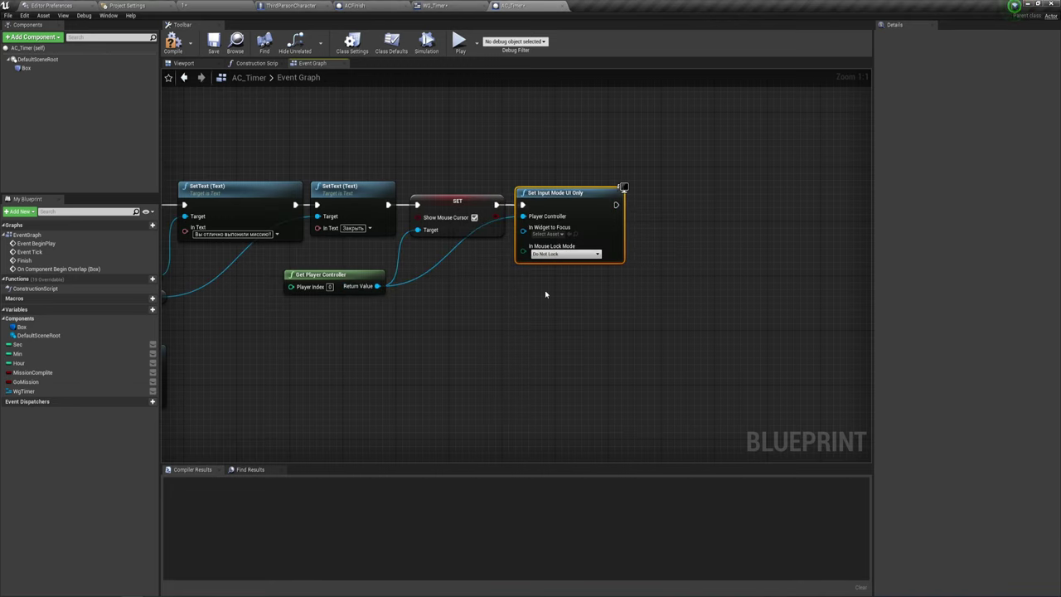
pyautogui.moveTo(531, 248); pyautogui.dragTo(541, 238, button='right')
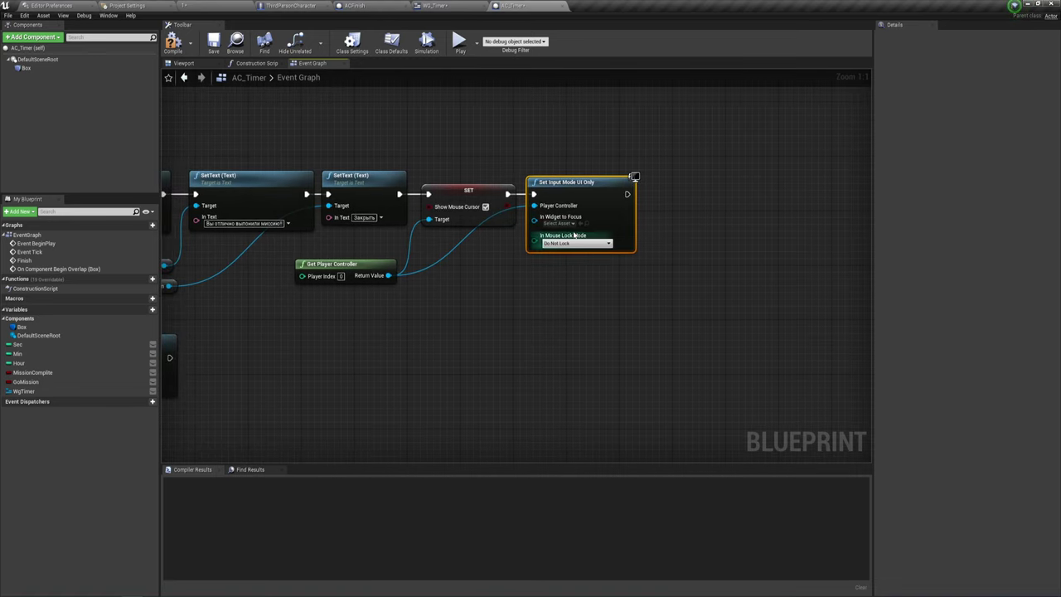
pyautogui.moveTo(541, 314); pyautogui.dragTo(488, 304, button='right')
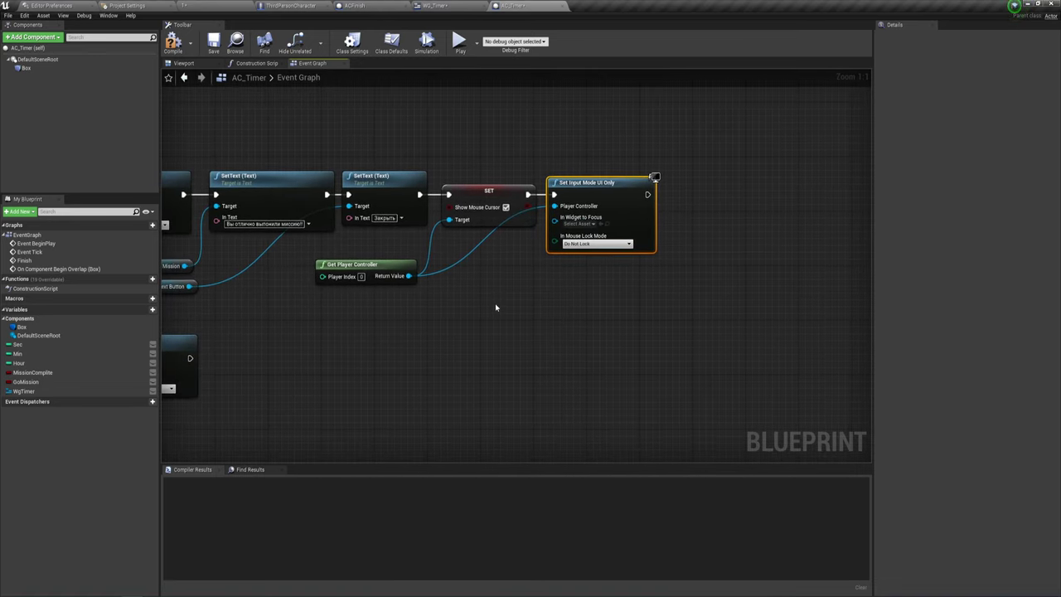
pyautogui.moveTo(241, 301); pyautogui.dragTo(448, 296, button='right')
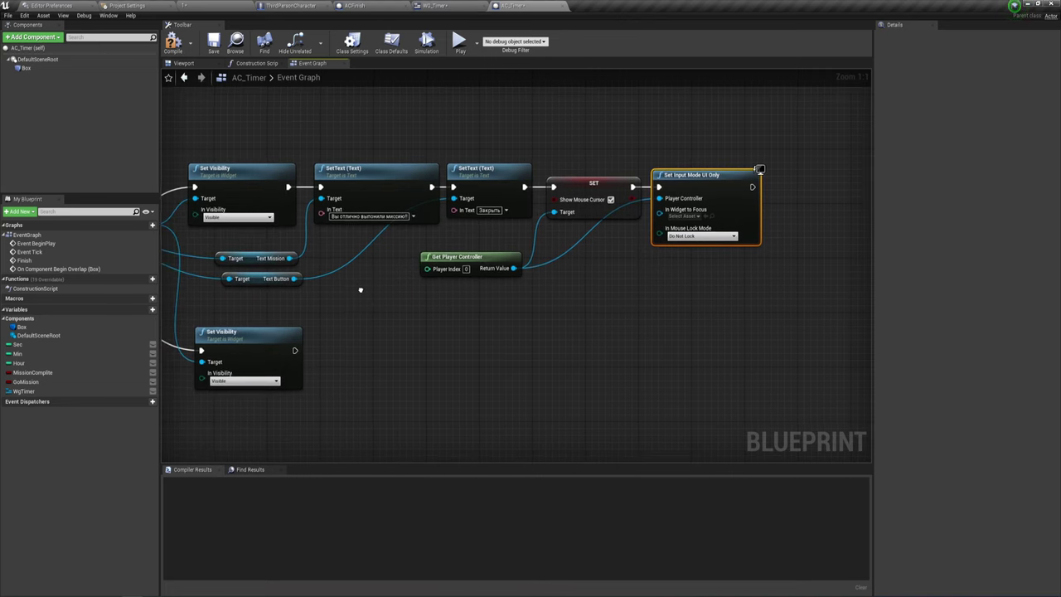
pyautogui.moveTo(192, 253); pyautogui.dragTo(262, 255, button='right')
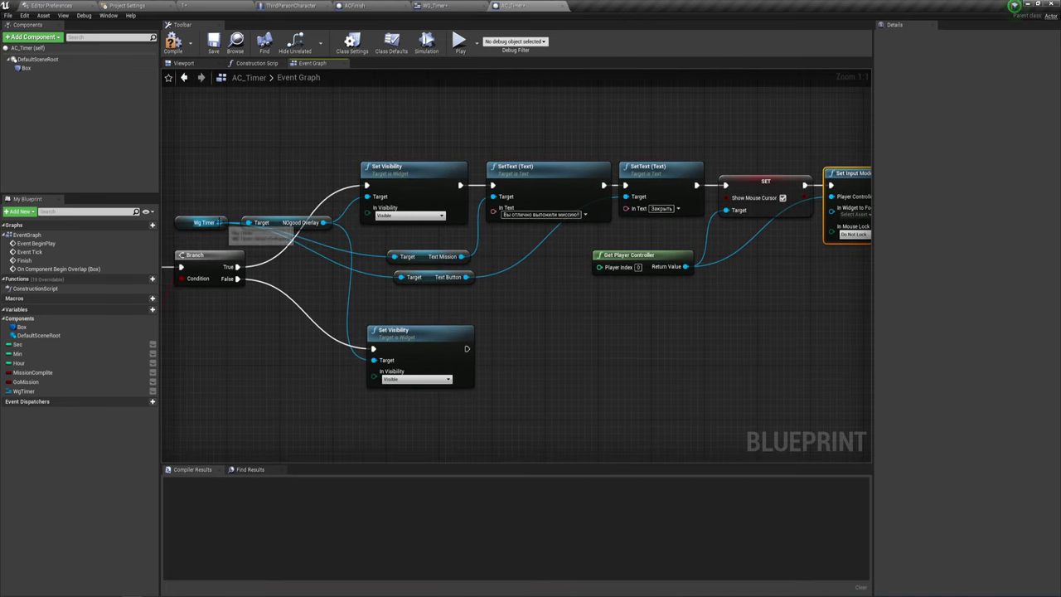
pyautogui.moveTo(784, 280); pyautogui.dragTo(609, 260, button='right')
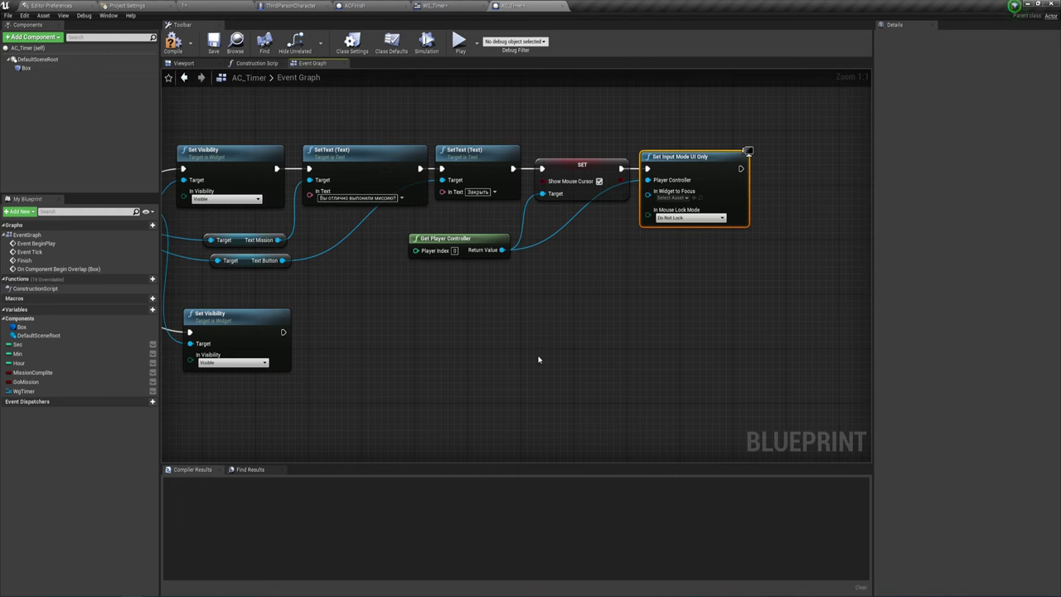
pyautogui.moveTo(596, 309); pyautogui.dragTo(542, 305, button='right')
# - Copy the cursor and UI-only input nodes onto the False path, wired to the player controller
pyautogui.keyDown('ctrl'); pyautogui.click(541, 170); pyautogui.keyUp('ctrl')
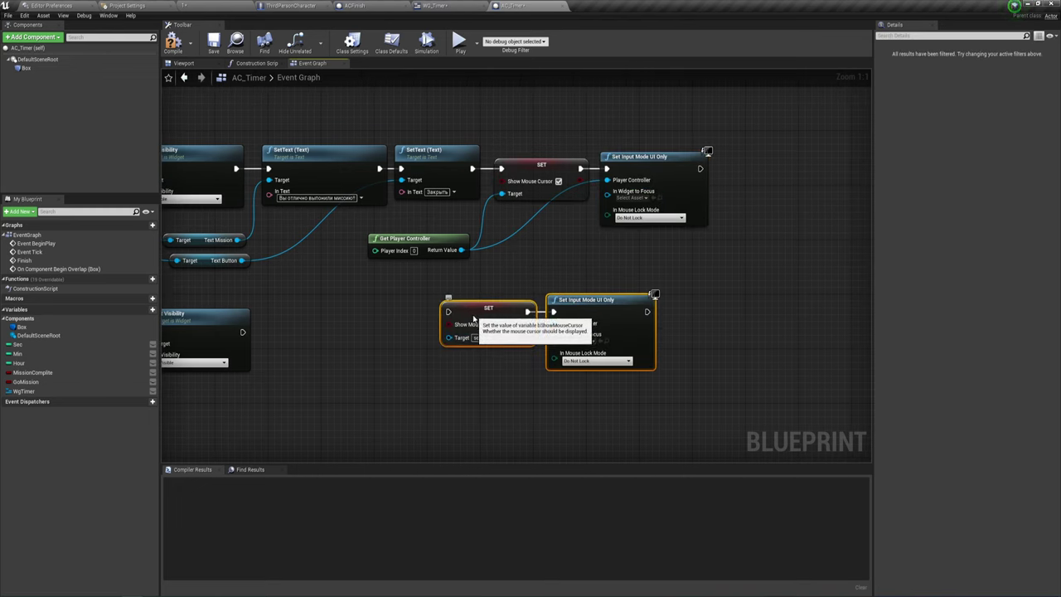
pyautogui.moveTo(458, 338); pyautogui.dragTo(324, 358)
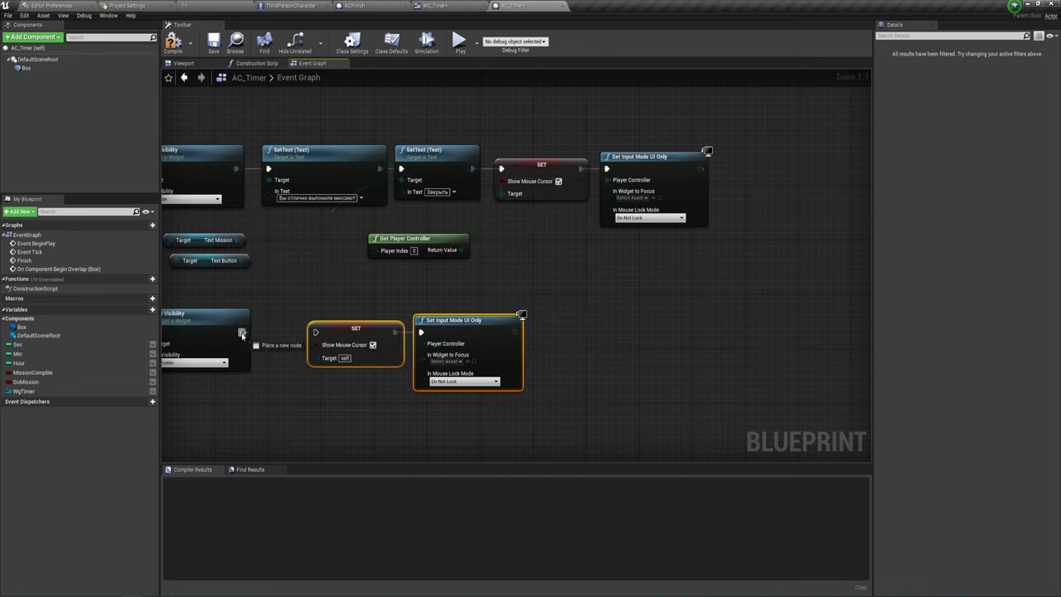
pyautogui.moveTo(241, 331); pyautogui.dragTo(315, 332)
pyautogui.moveTo(461, 249); pyautogui.dragTo(316, 357)
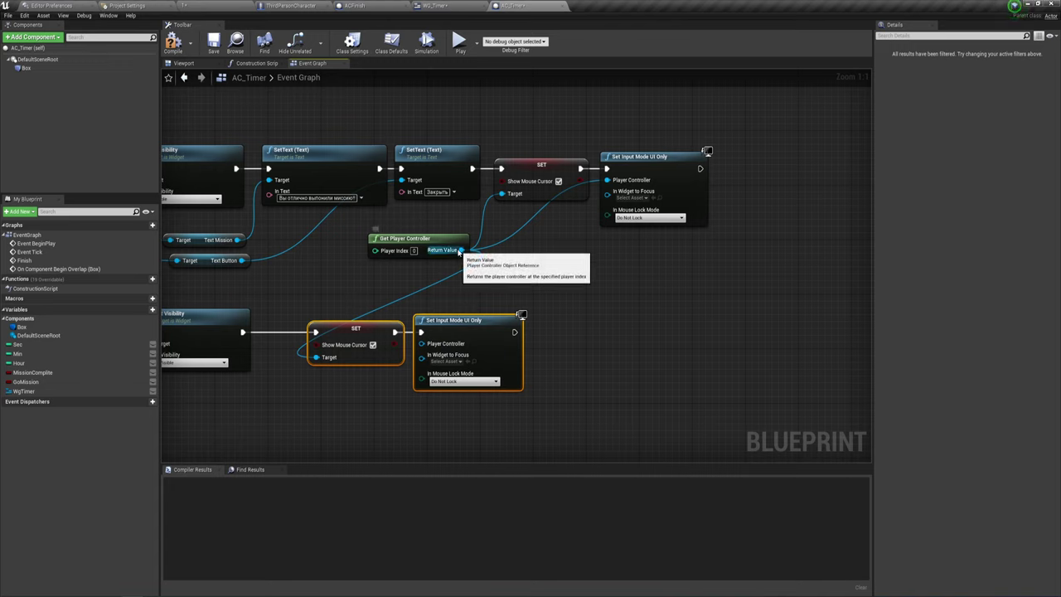
pyautogui.moveTo(461, 249); pyautogui.dragTo(422, 343)
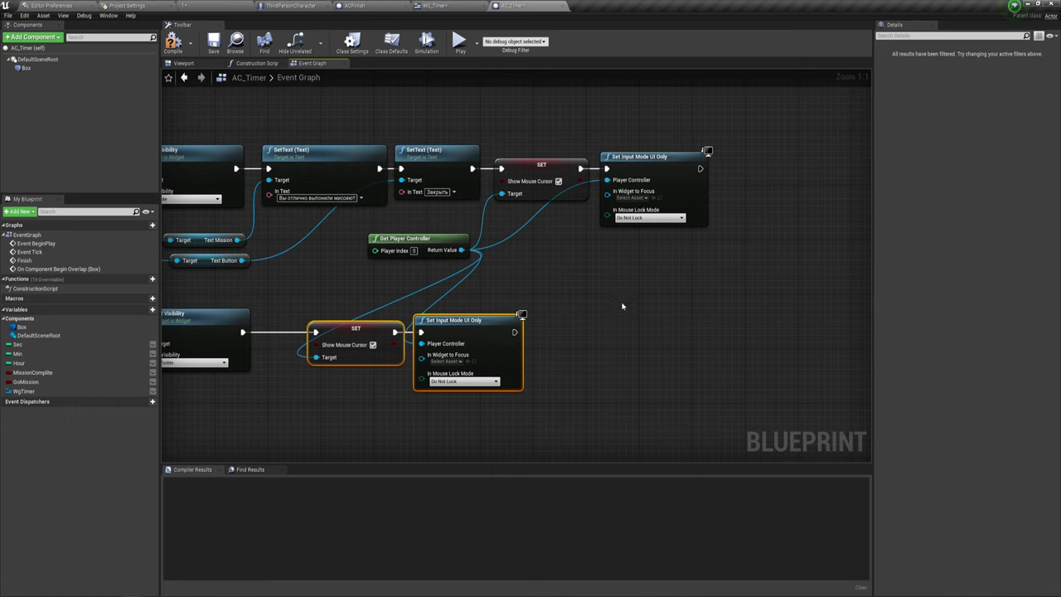
pyautogui.moveTo(623, 306); pyautogui.dragTo(634, 261, button='right')
pyautogui.moveTo(607, 320)
pyautogui.mouseDown(button='right')
pyautogui.moveTo(566, 327)
pyautogui.moveTo(546, 301)
pyautogui.mouseUp(button='right')
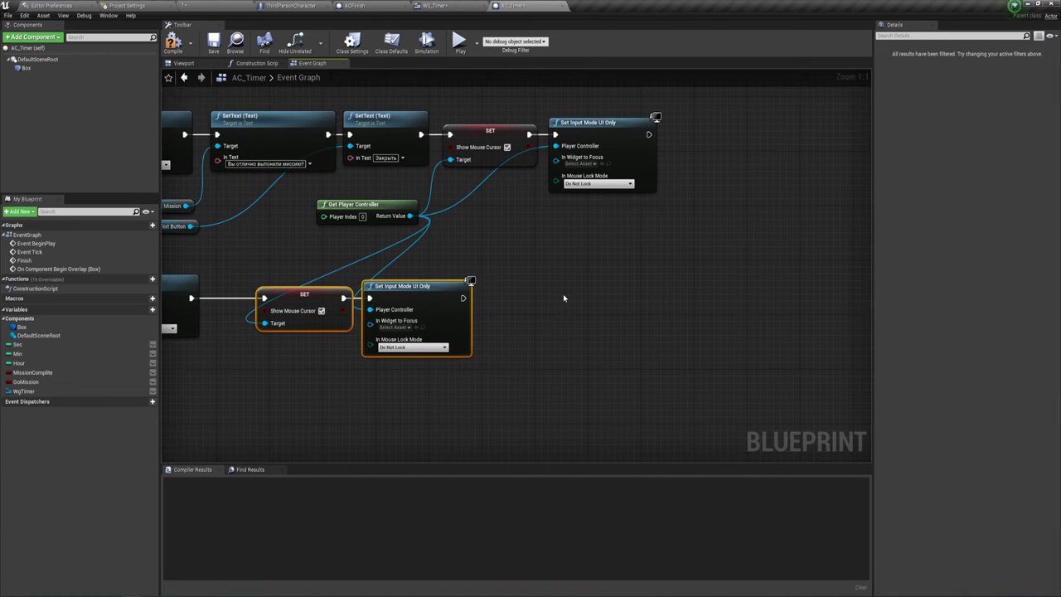
pyautogui.moveTo(577, 295); pyautogui.dragTo(573, 298, button='right')
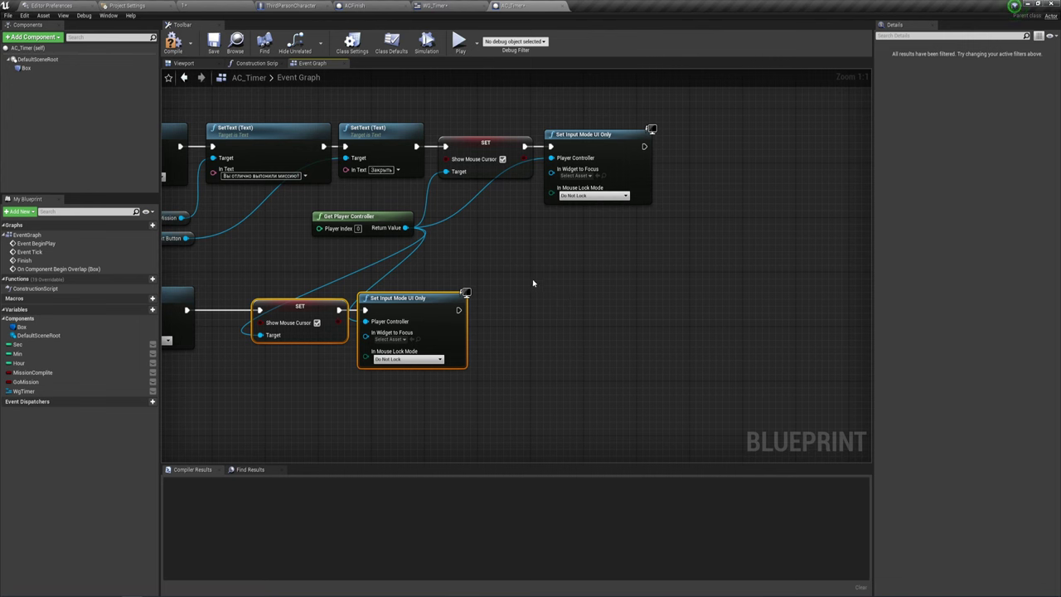
pyautogui.click(435, 6)
# - Drag AC_Timer from the Content Browser onto the grassy slope and nudge it along X
pyautogui.click(192, 7)
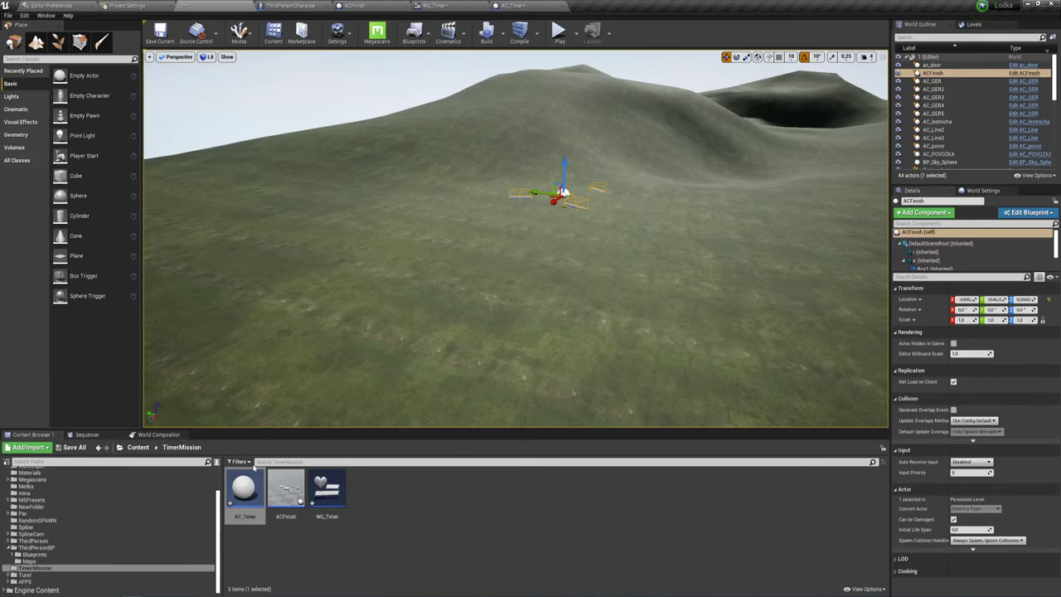
pyautogui.click(244, 489)
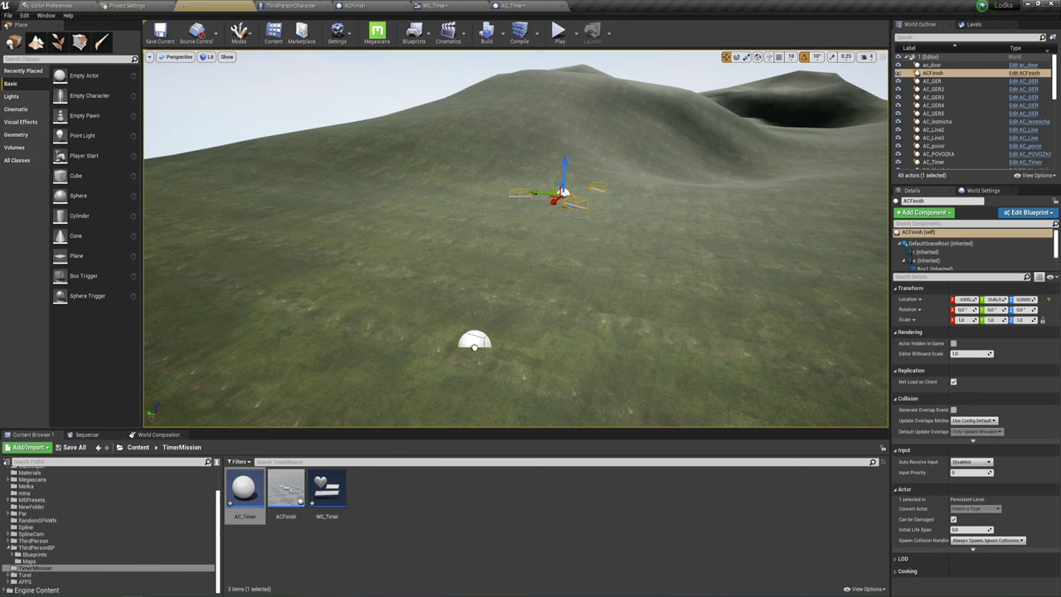
pyautogui.moveTo(514, 380); pyautogui.dragTo(473, 339)
pyautogui.moveTo(561, 348); pyautogui.dragTo(558, 344, button='right')
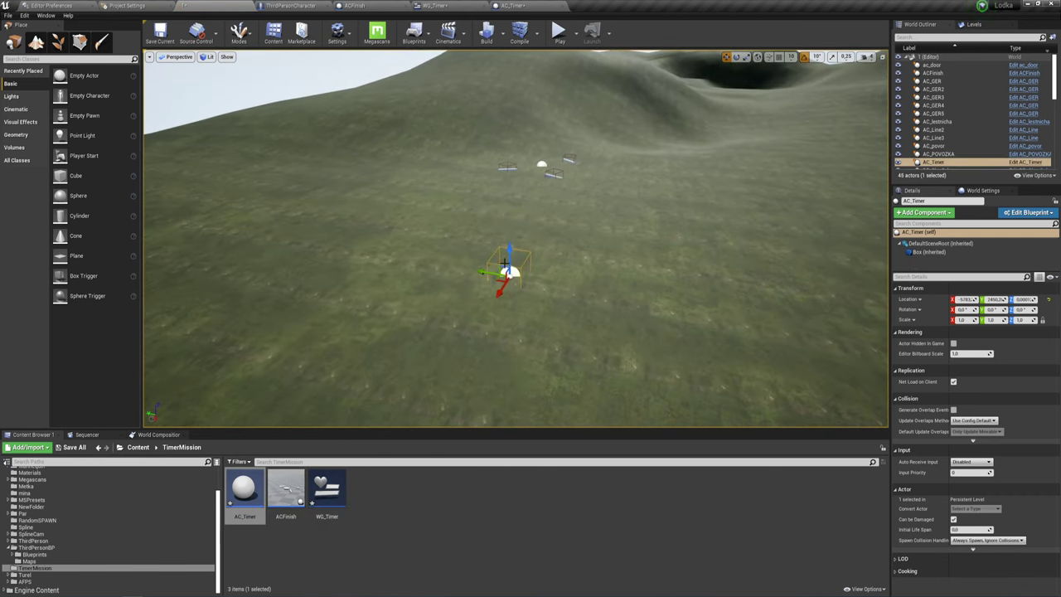
pyautogui.scroll(2, 526, 279)
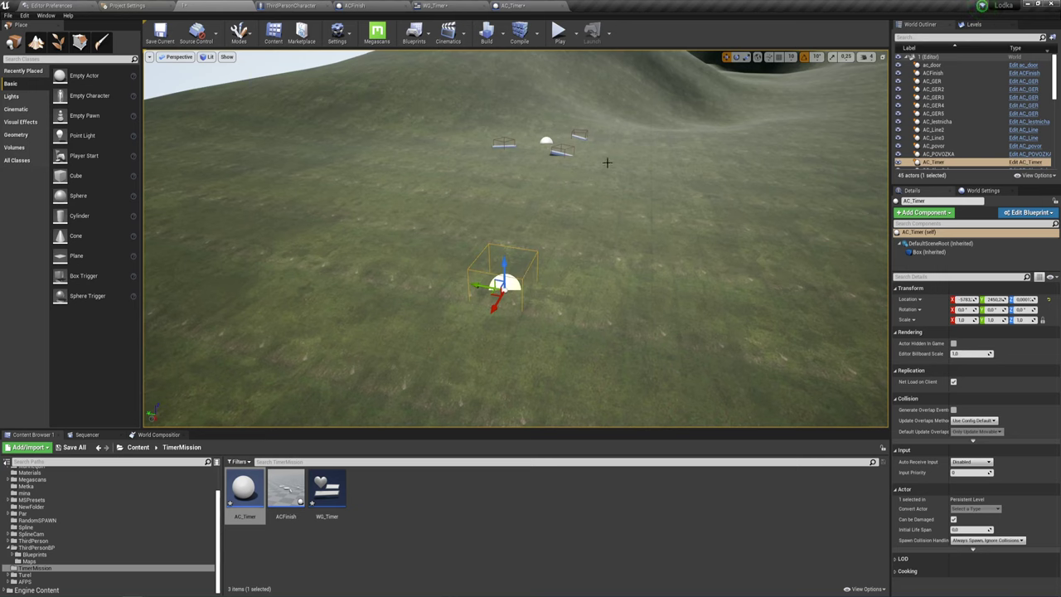
pyautogui.moveTo(495, 300); pyautogui.dragTo(501, 312)
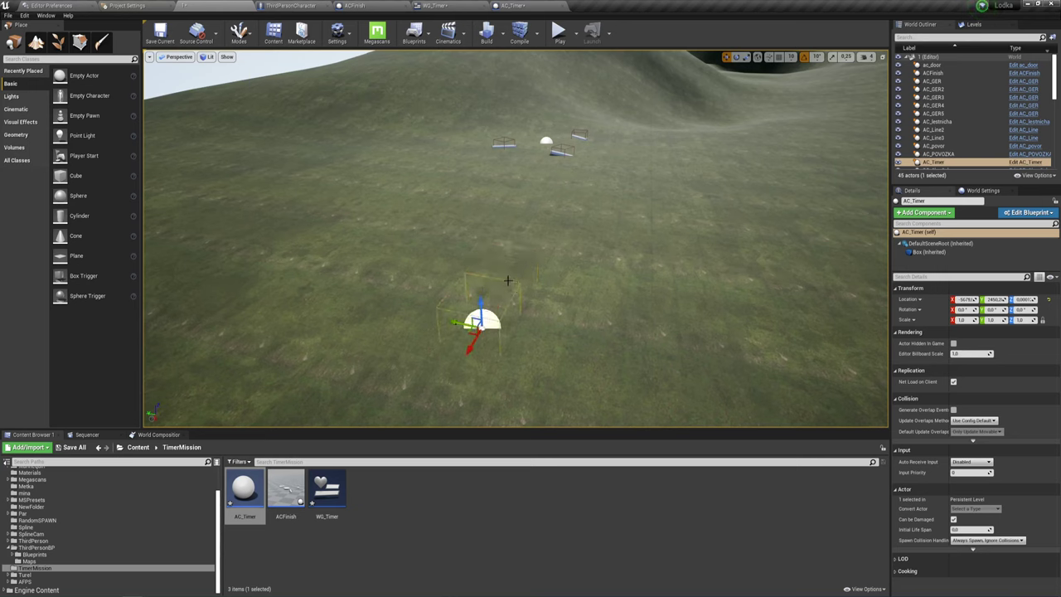
# - Add a Set Visibility node targeting the Box component with New Visibility ticked
pyautogui.click(446, 7)
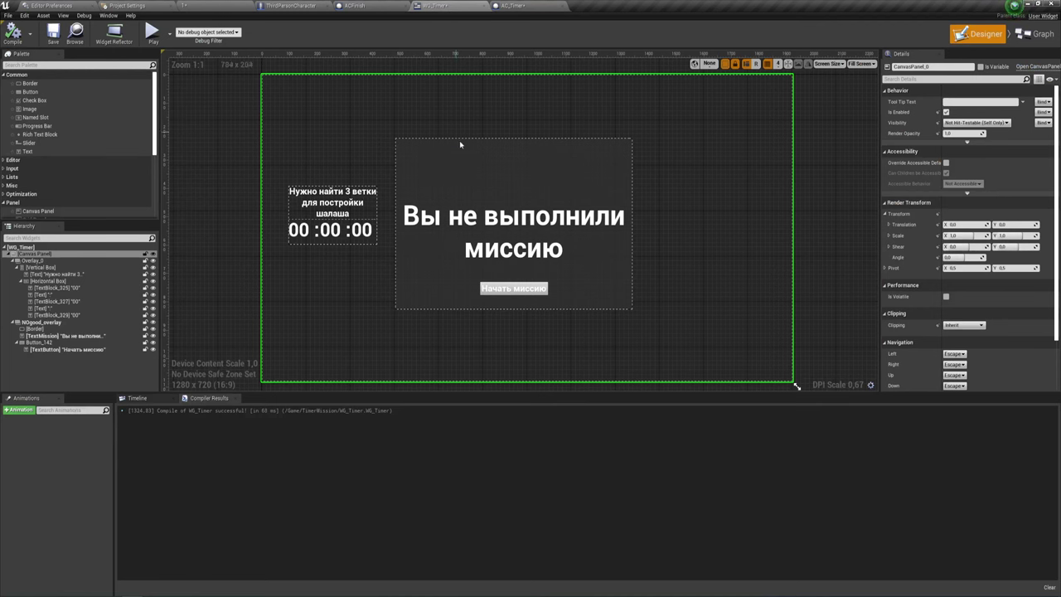
pyautogui.click(520, 6)
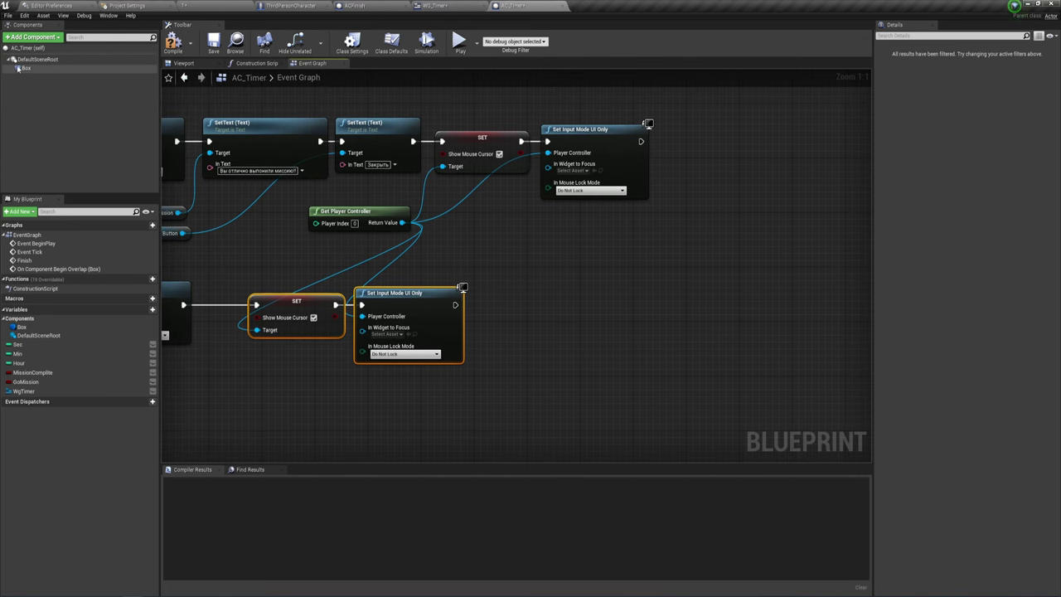
pyautogui.moveTo(25, 68); pyautogui.dragTo(493, 362)
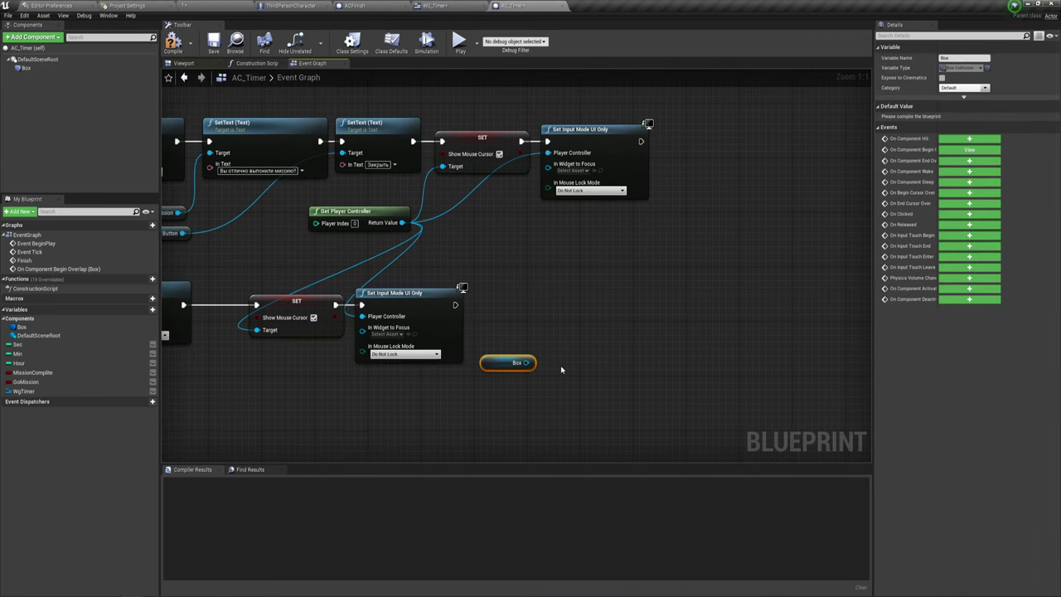
pyautogui.moveTo(525, 362); pyautogui.dragTo(546, 278)
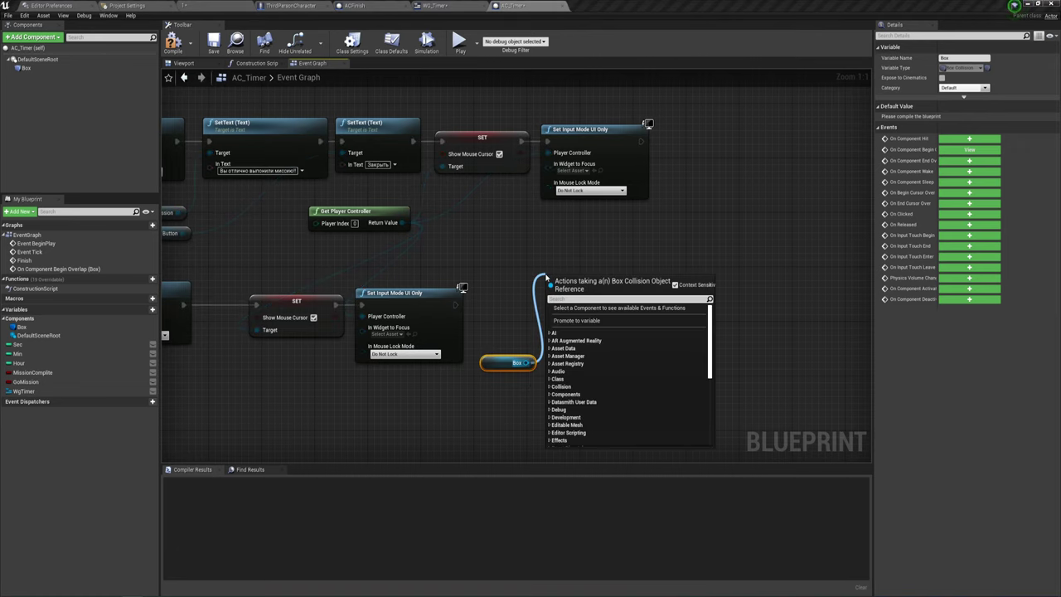
pyautogui.write('se')
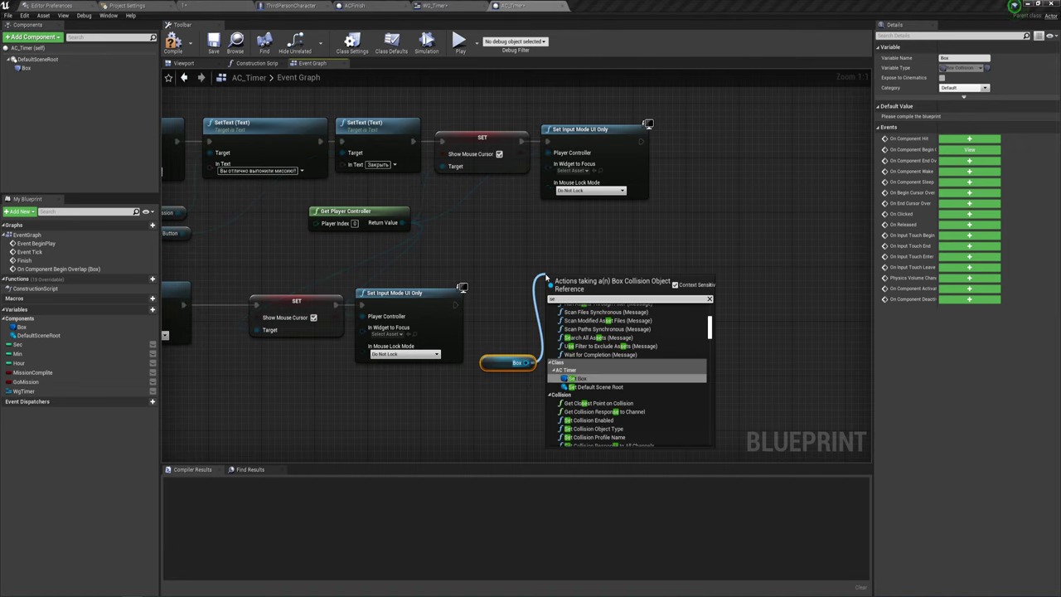
pyautogui.write('y')
pyautogui.press('BackSpace')
pyautogui.write('t')
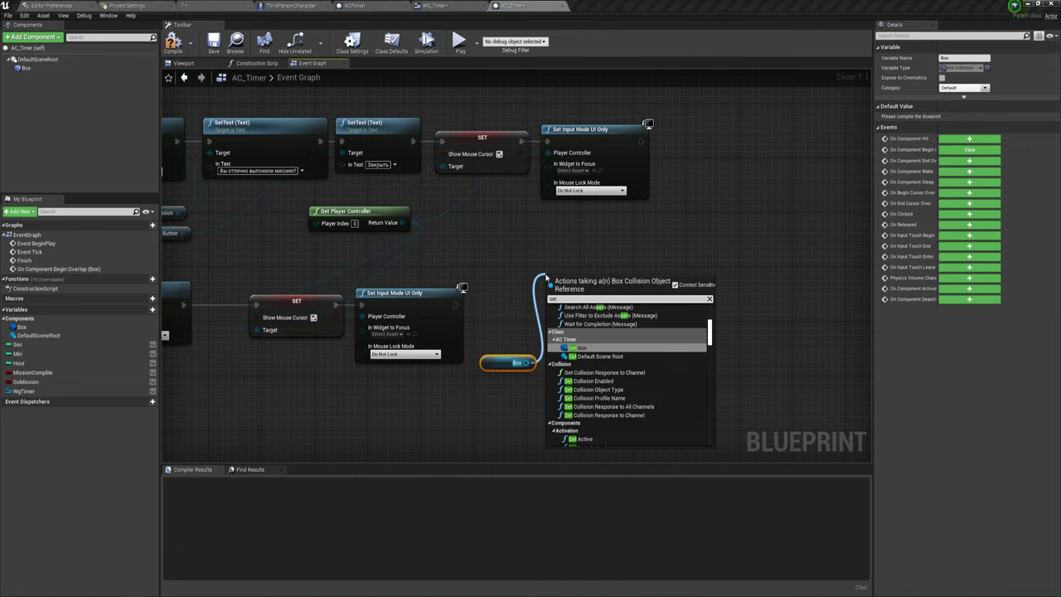
pyautogui.write(' vi')
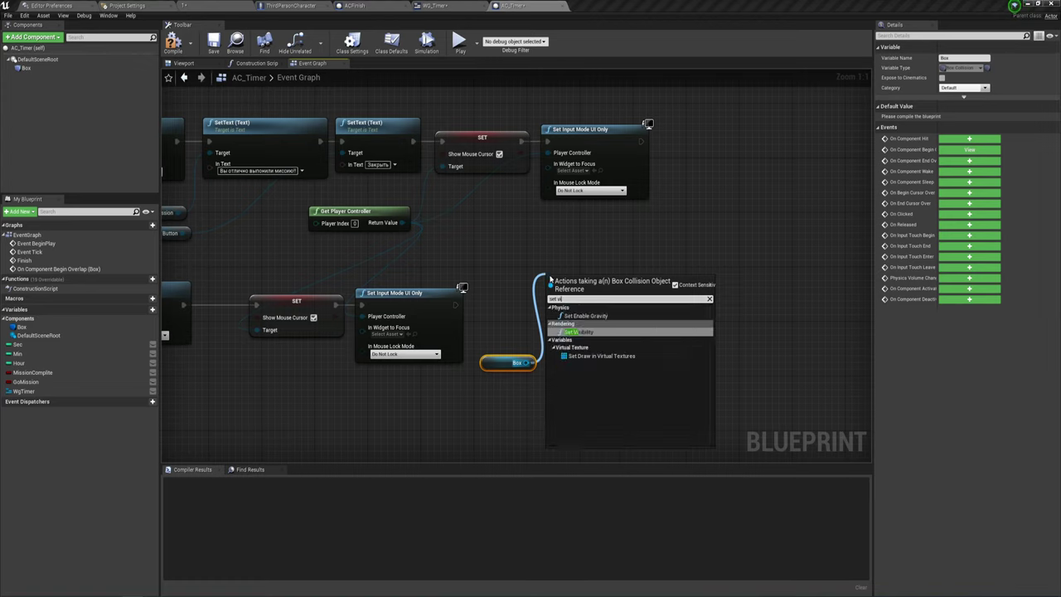
pyautogui.click(581, 332)
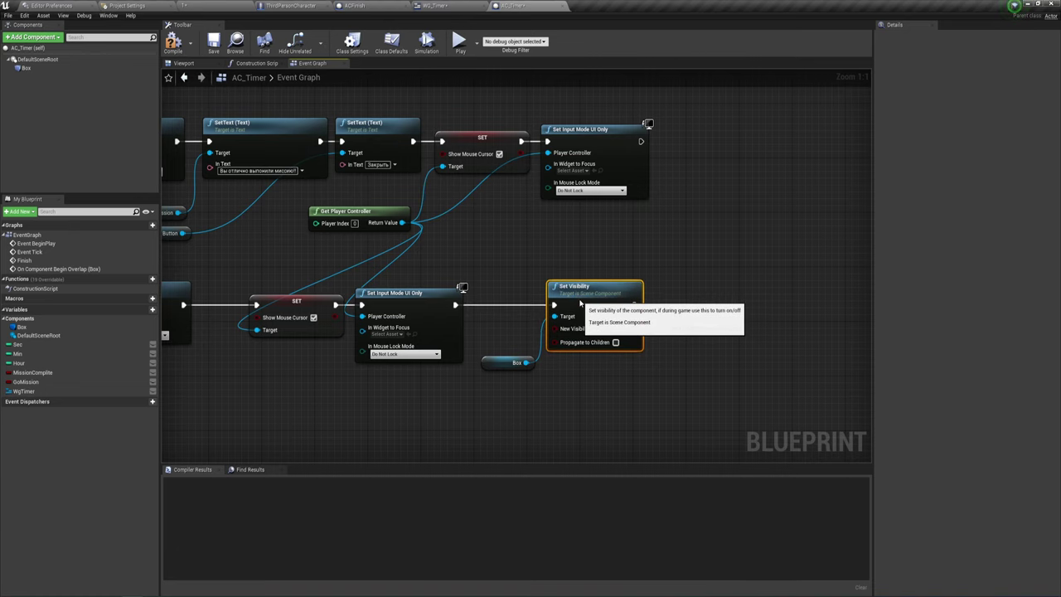
pyautogui.click(596, 329)
pyautogui.moveTo(636, 400)
pyautogui.mouseDown(button='right')
pyautogui.moveTo(569, 387)
pyautogui.moveTo(588, 359)
pyautogui.mouseUp(button='right')
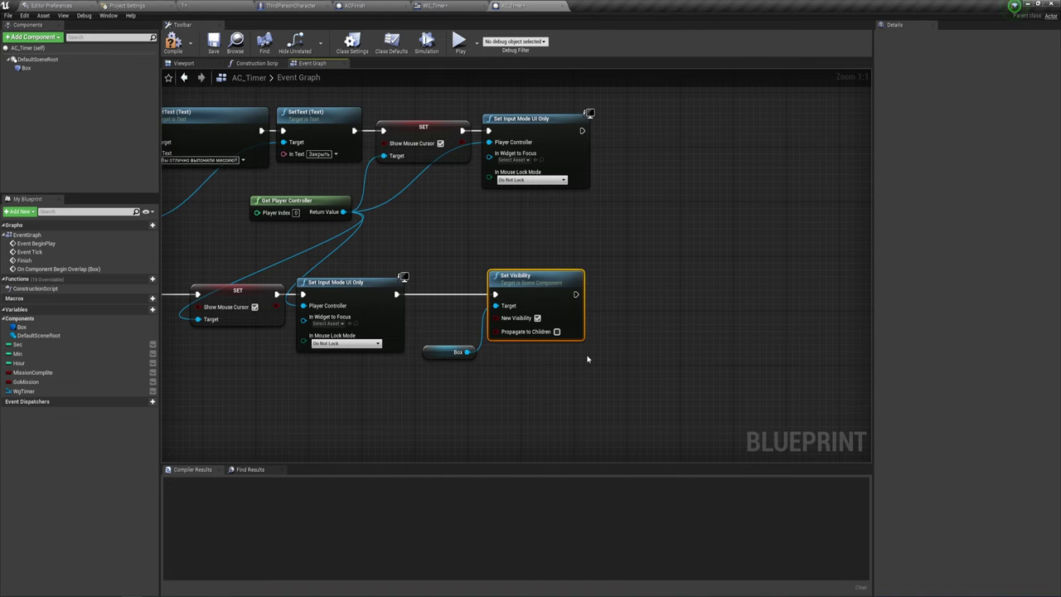
pyautogui.moveTo(748, 273); pyautogui.dragTo(613, 280, button='right')
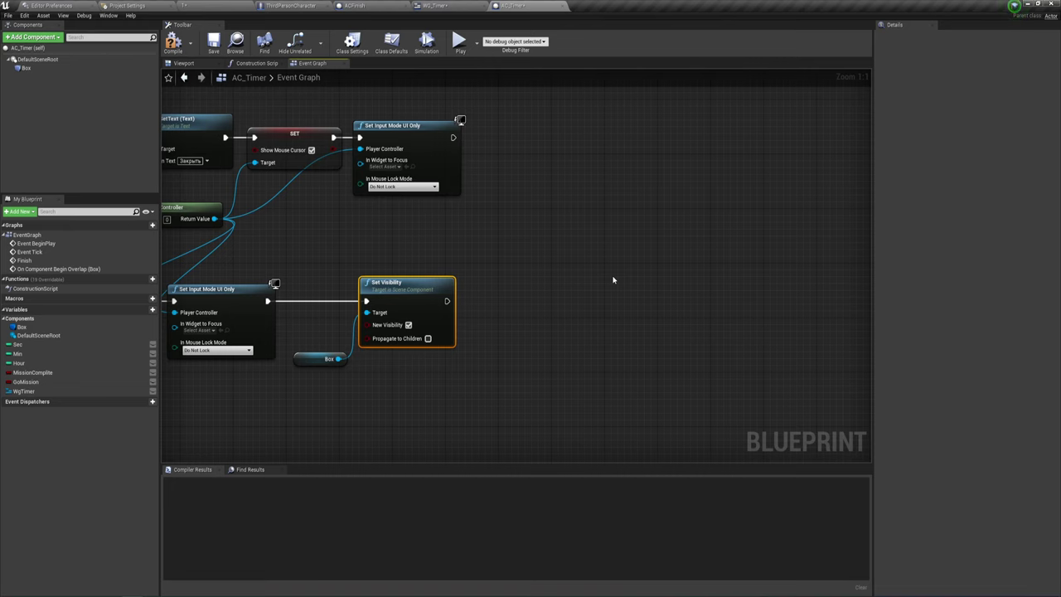
pyautogui.moveTo(564, 259)
pyautogui.mouseDown(button='right')
pyautogui.moveTo(563, 286)
pyautogui.moveTo(784, 279)
pyautogui.mouseUp(button='right')
pyautogui.moveTo(603, 336); pyautogui.dragTo(734, 334, button='right')
pyautogui.moveTo(181, 263)
pyautogui.mouseDown(button='right')
pyautogui.moveTo(279, 263)
pyautogui.moveTo(330, 294)
pyautogui.mouseUp(button='right')
# - Add a Wg Timer getter and confirm the overlay's name, Overlay_0, in the WG_Timer designer
pyautogui.click(244, 232)
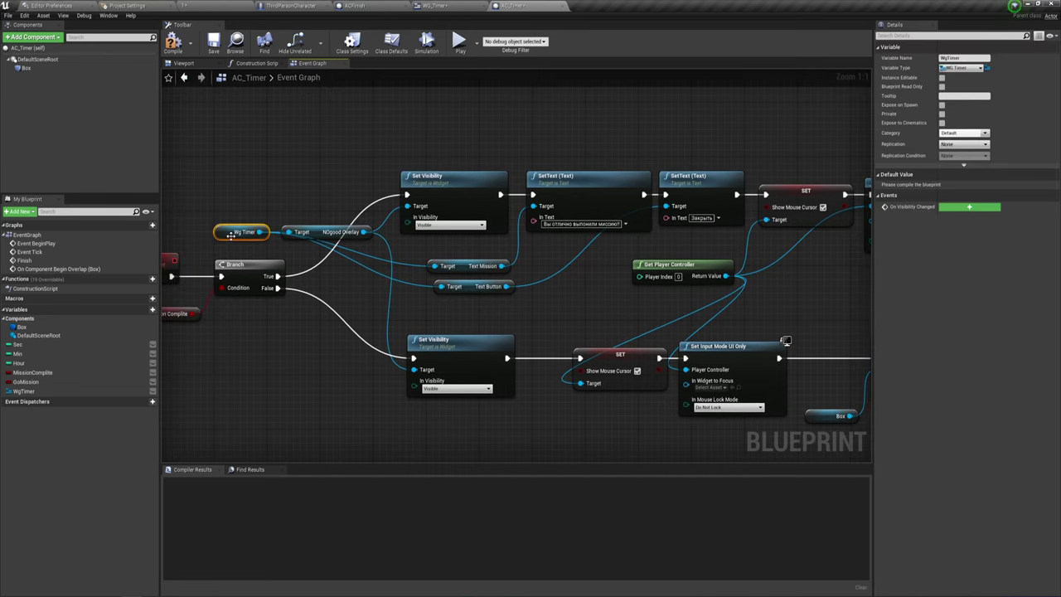
pyautogui.moveTo(558, 334); pyautogui.dragTo(110, 302, button='right')
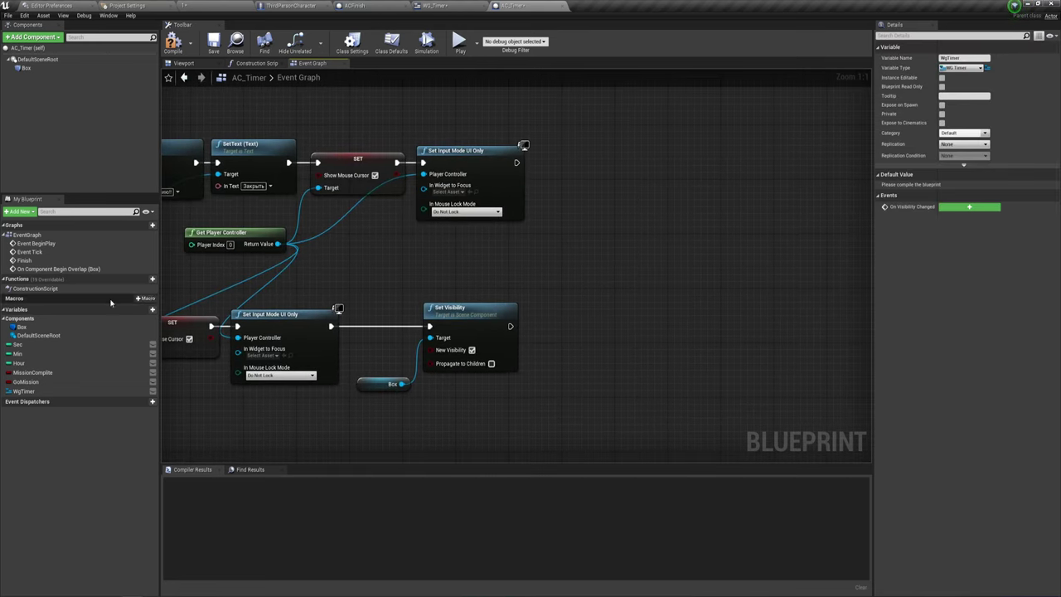
pyautogui.moveTo(23, 390); pyautogui.dragTo(438, 252)
pyautogui.click(465, 262)
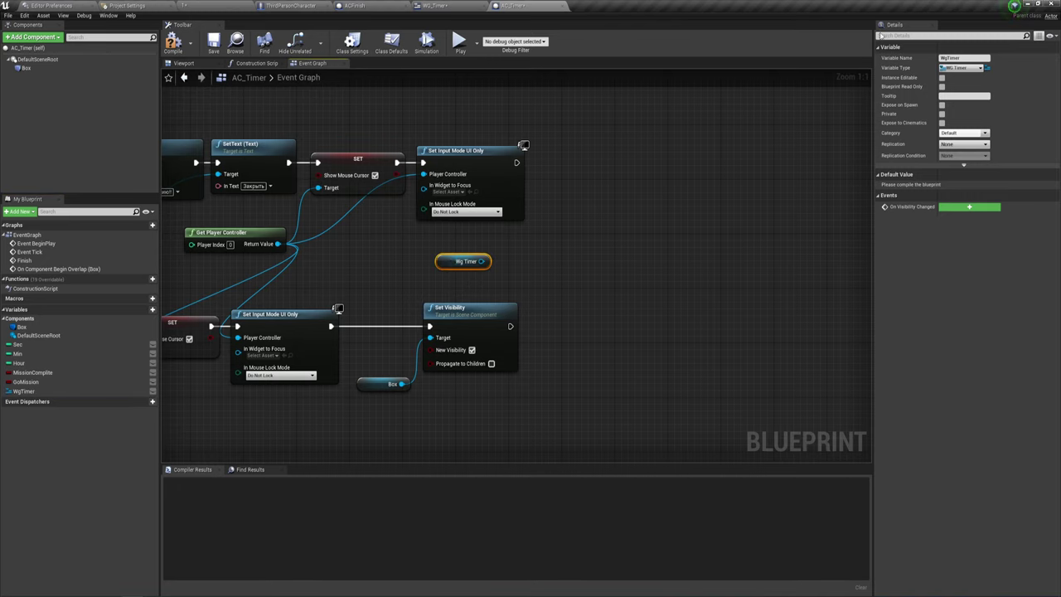
pyautogui.click(438, 6)
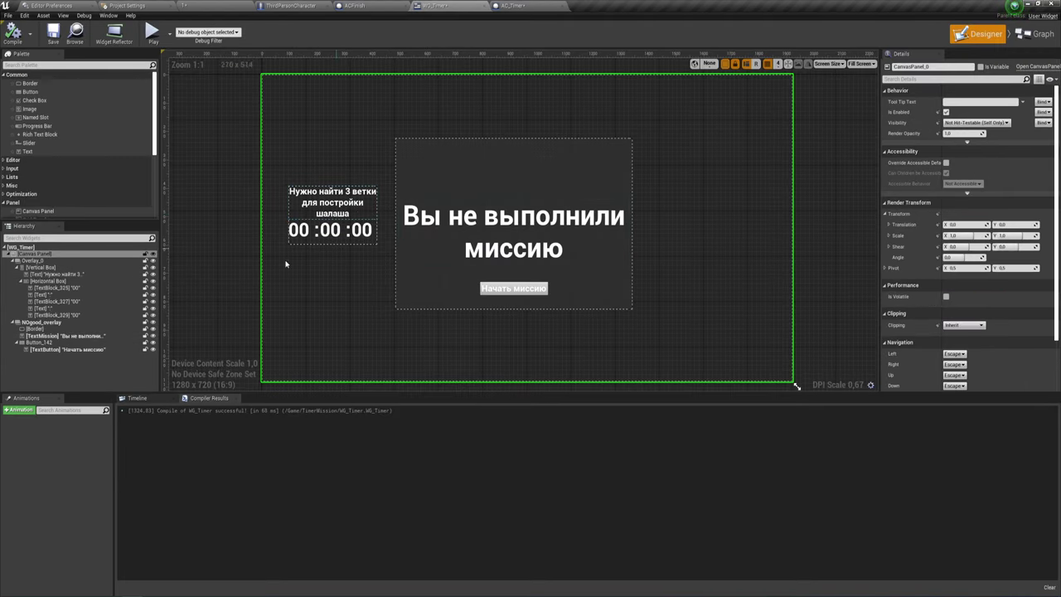
pyautogui.click(33, 260)
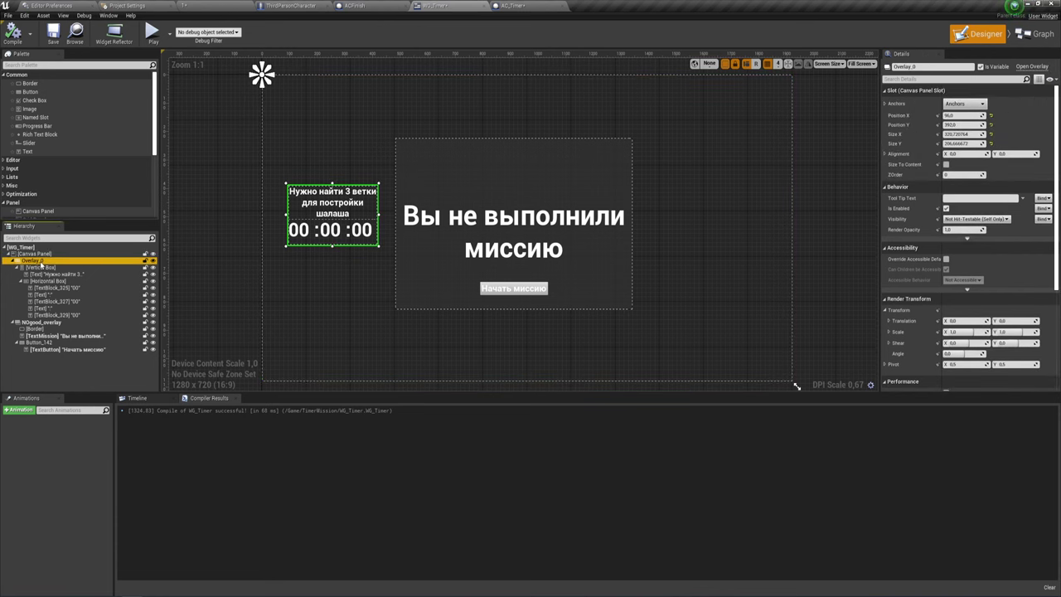
pyautogui.click(530, 6)
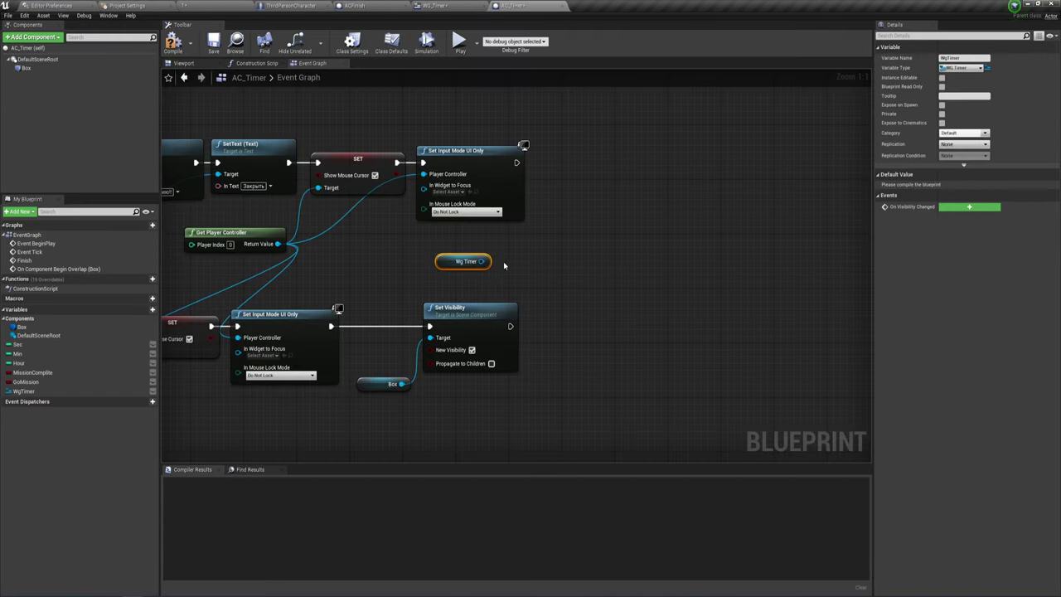
# - Get Wg Timer's Overlay 0 and add a widget Set Visibility set to Hidden
pyautogui.moveTo(484, 261); pyautogui.dragTo(546, 266)
pyautogui.write('get')
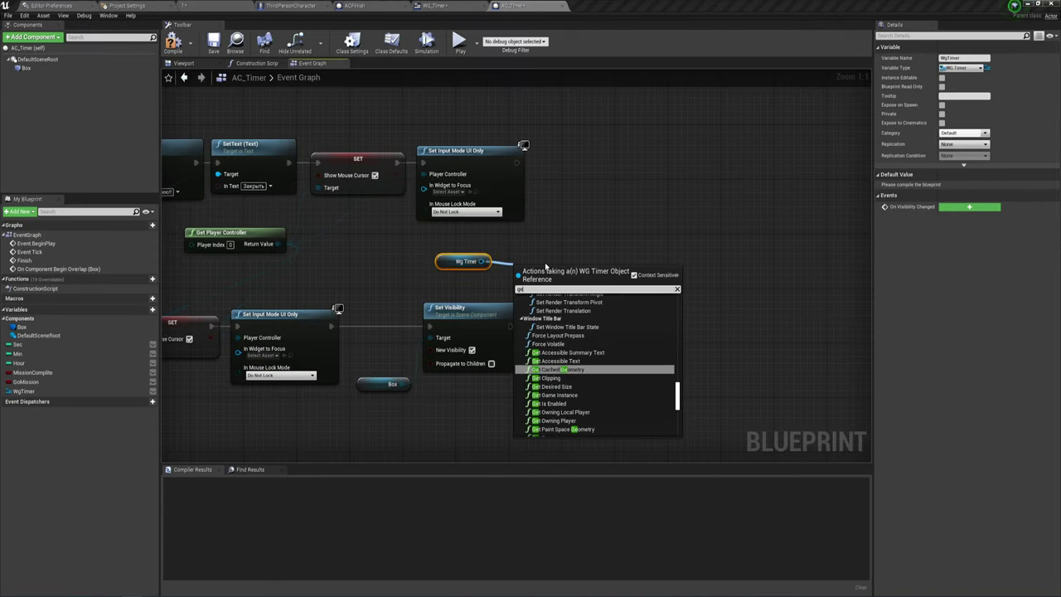
pyautogui.write(' p')
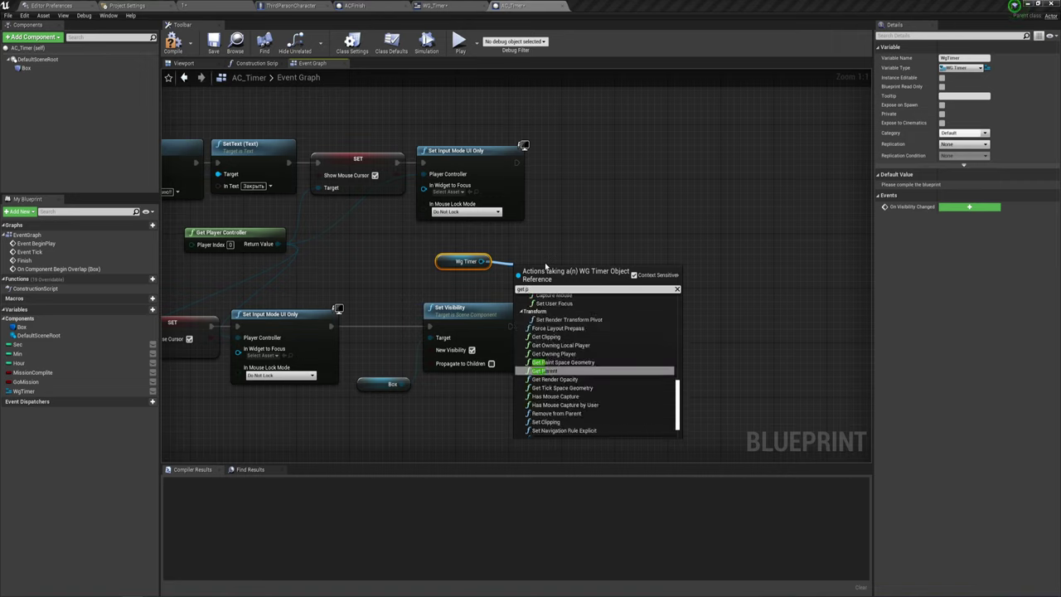
pyautogui.press('BackSpace')
pyautogui.write('over')
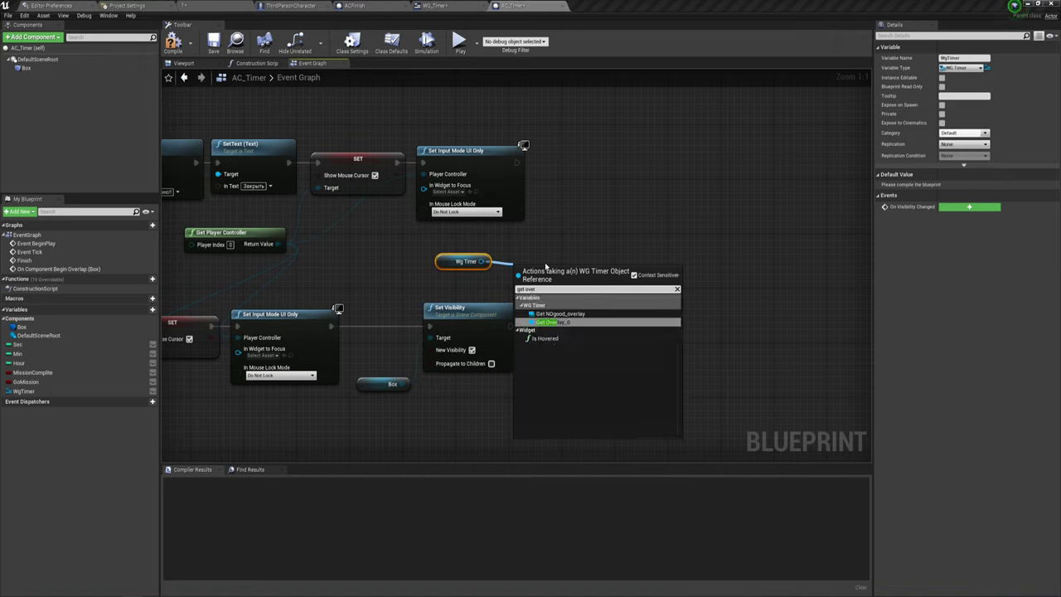
pyautogui.click(554, 321)
pyautogui.moveTo(585, 268); pyautogui.dragTo(598, 243)
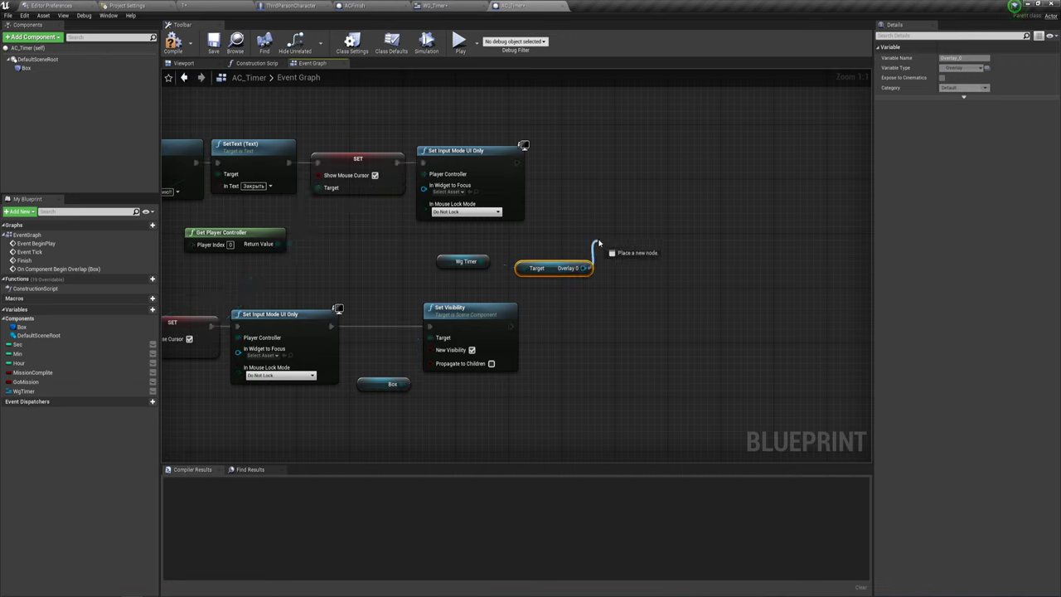
pyautogui.write('set vi')
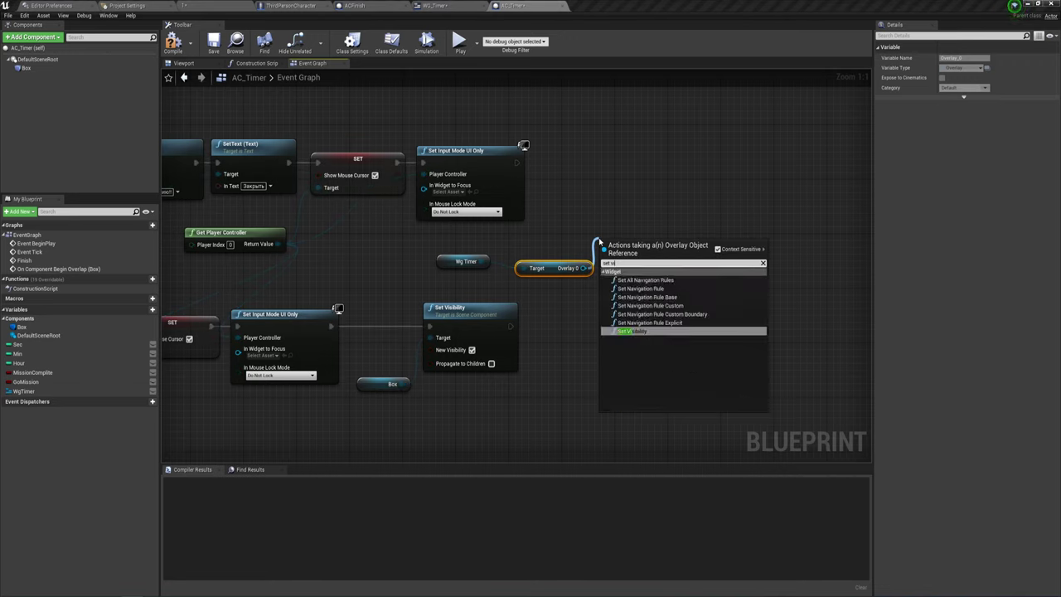
pyautogui.click(634, 331)
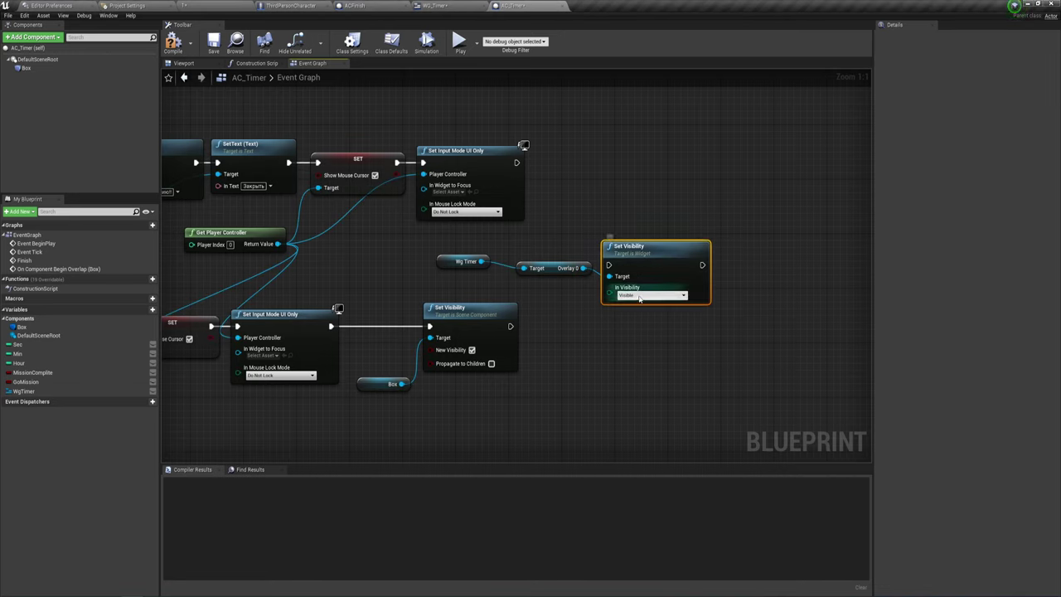
pyautogui.click(651, 296)
pyautogui.click(623, 314)
# - Run the overlay-hiding node after both the upper input-mode node and the Box visibility node
pyautogui.moveTo(632, 331); pyautogui.dragTo(563, 330, button='right')
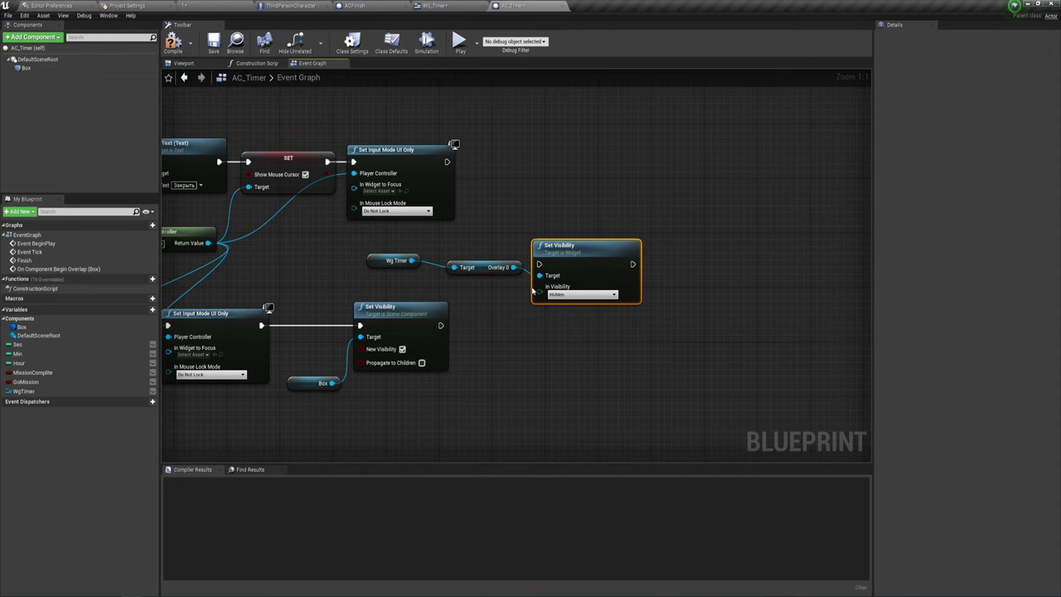
pyautogui.moveTo(446, 163); pyautogui.dragTo(539, 264)
pyautogui.moveTo(440, 325); pyautogui.dragTo(539, 264)
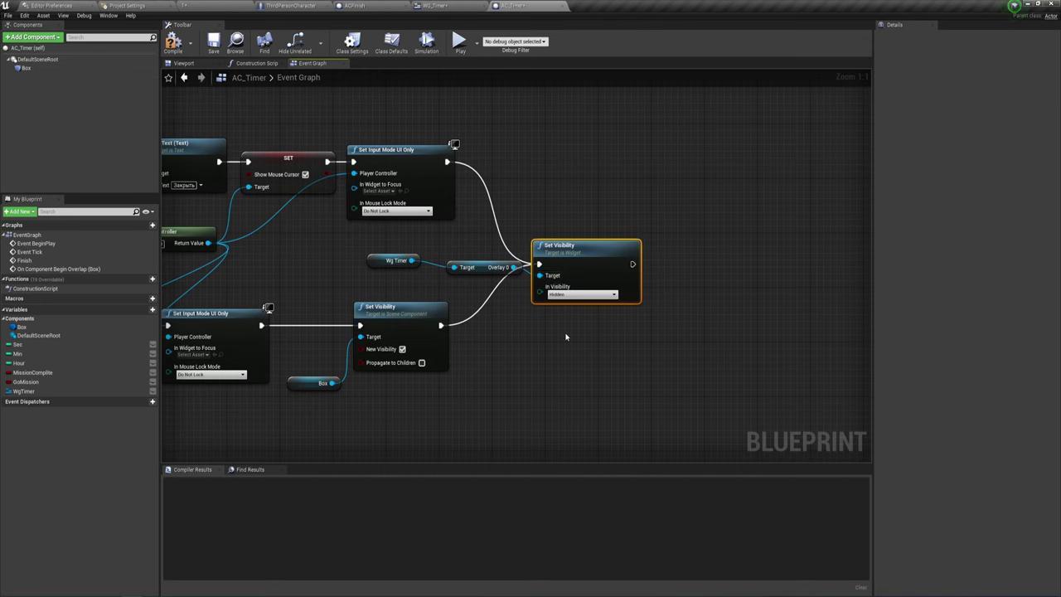
pyautogui.moveTo(549, 261); pyautogui.dragTo(488, 266, button='right')
pyautogui.moveTo(488, 265); pyautogui.dragTo(494, 259)
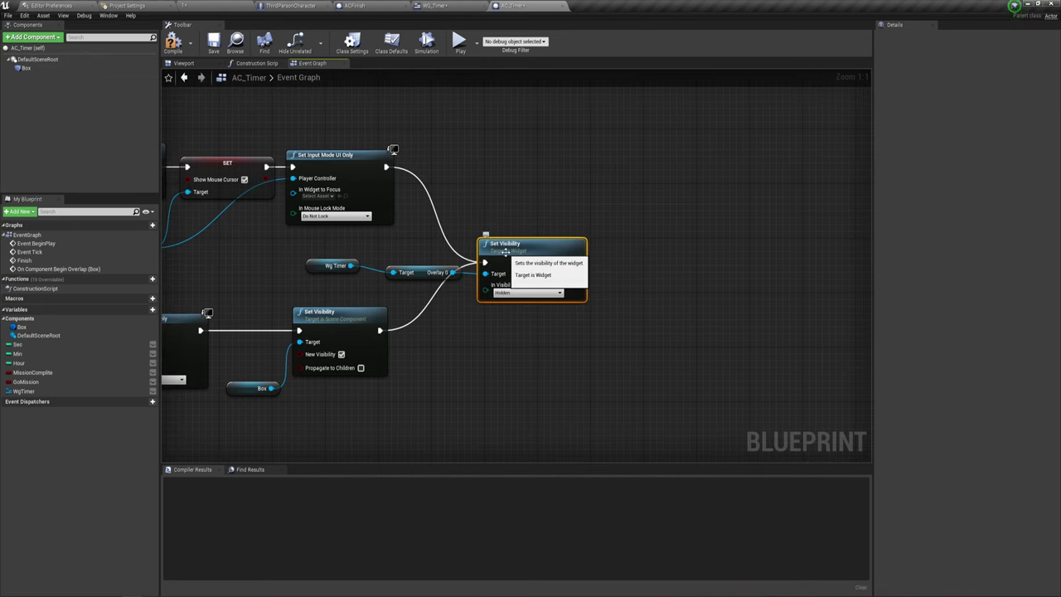
pyautogui.moveTo(503, 303); pyautogui.dragTo(472, 295, button='right')
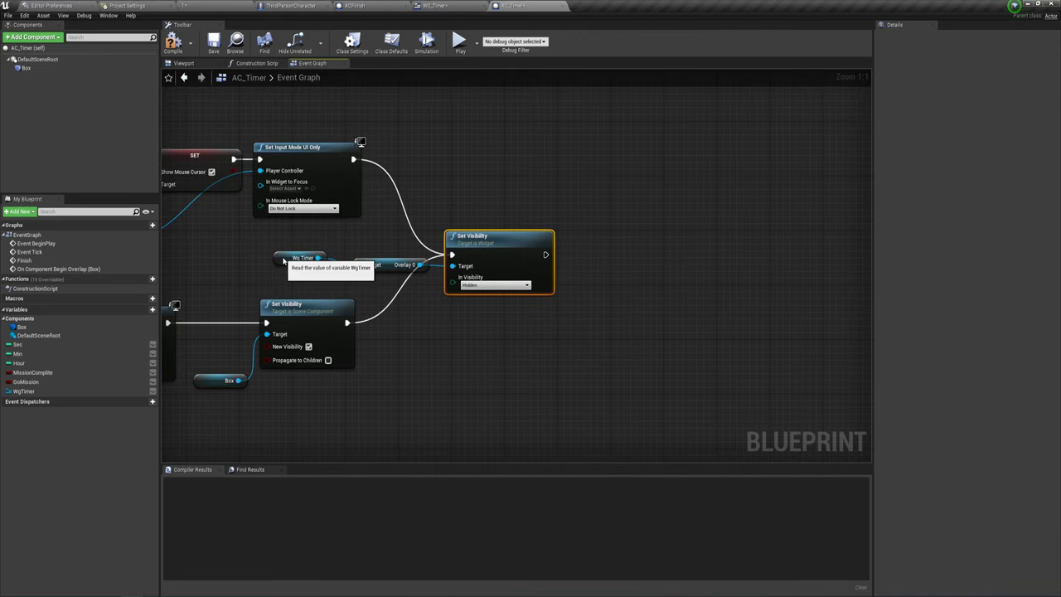
pyautogui.moveTo(285, 259); pyautogui.dragTo(302, 266)
pyautogui.moveTo(500, 327); pyautogui.dragTo(452, 317, button='right')
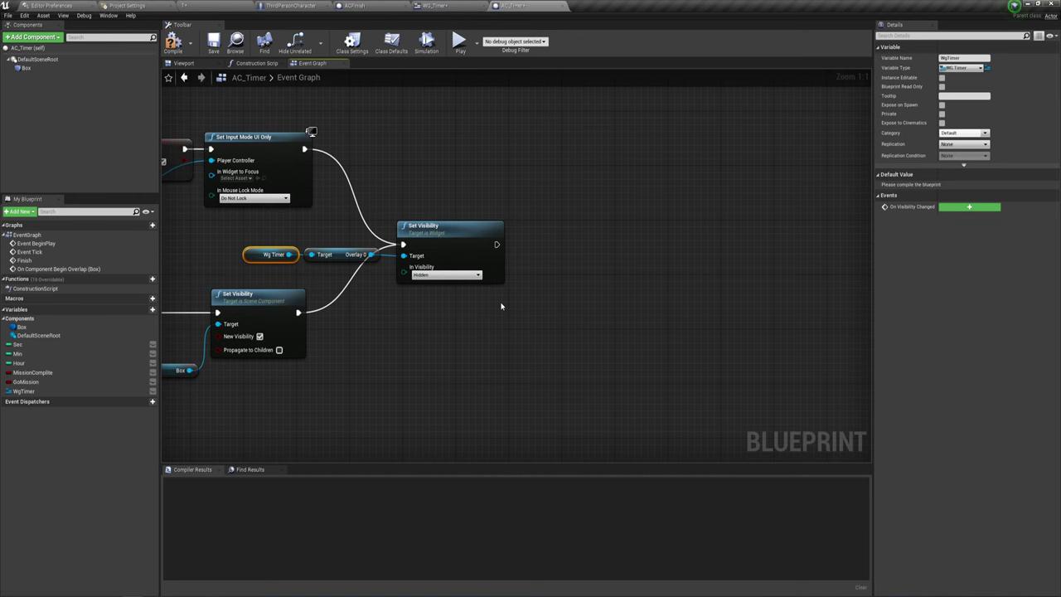
# - Bring the Begin Overlap chain into view and add a SET GoMission node after Add to Viewport
pyautogui.scroll(-1, 504, 308)
pyautogui.moveTo(407, 323); pyautogui.dragTo(527, 304, button='right')
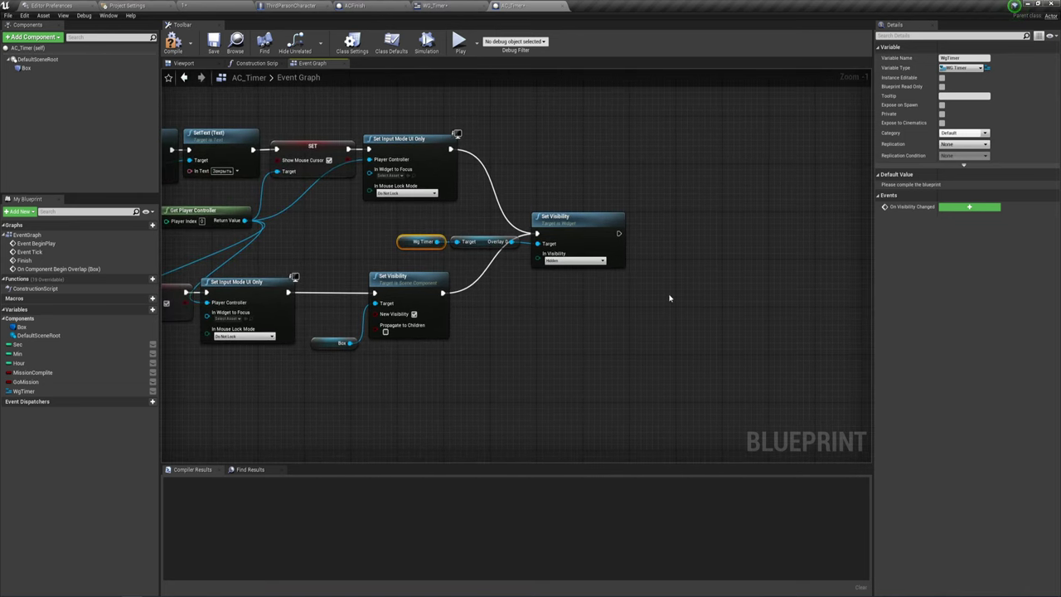
pyautogui.scroll(-1, 670, 297)
pyautogui.scroll(-1, 732, 310)
pyautogui.scroll(-1, 691, 315)
pyautogui.scroll(-1, 596, 277)
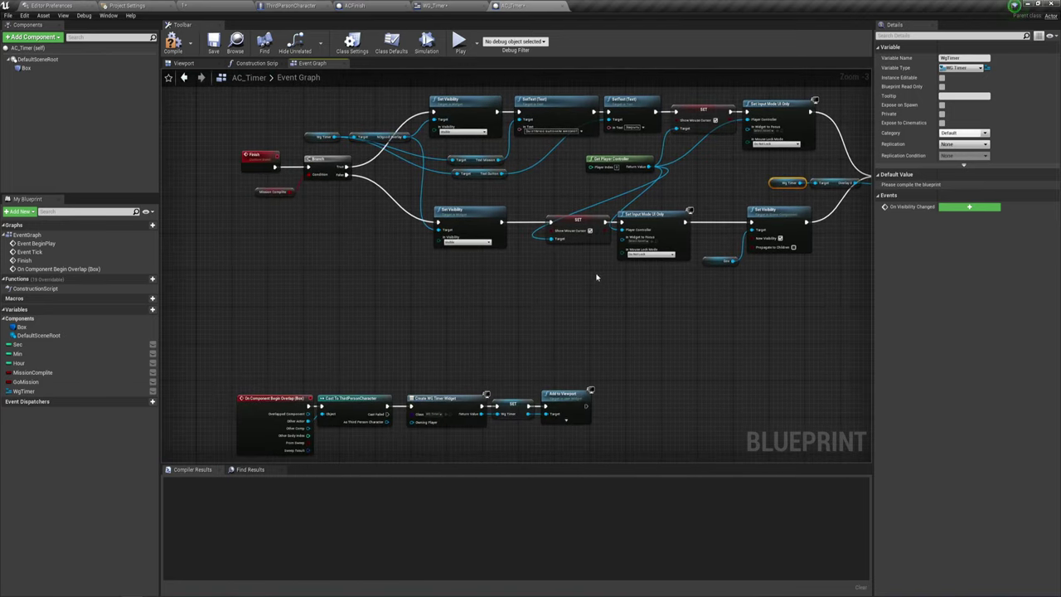
pyautogui.scroll(1, 502, 332)
pyautogui.scroll(2, 493, 273)
pyautogui.scroll(1, 456, 260)
pyautogui.scroll(1, 461, 310)
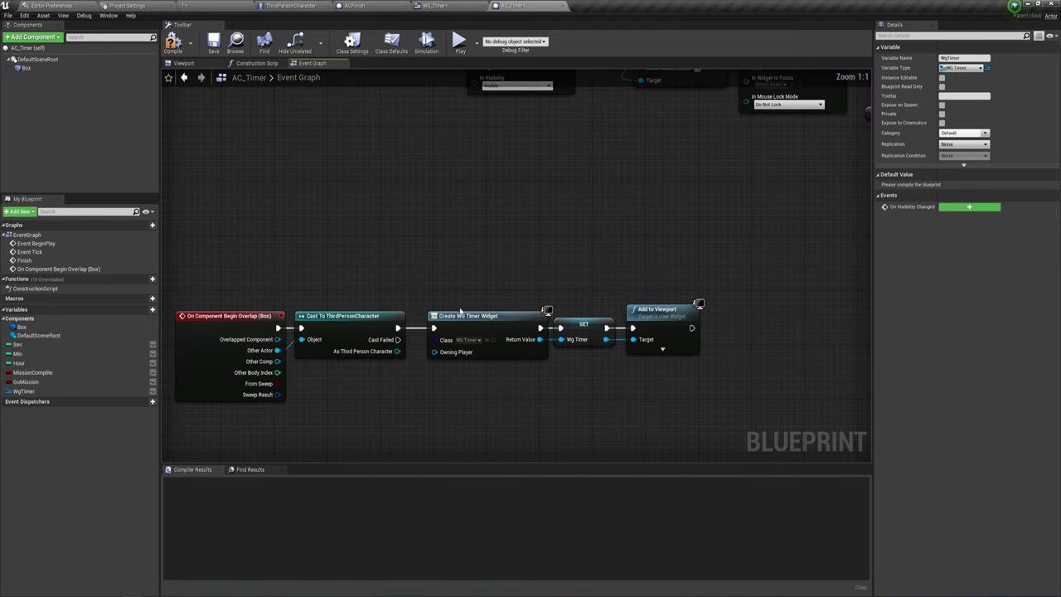
pyautogui.moveTo(461, 297)
pyautogui.mouseDown(button='right')
pyautogui.moveTo(453, 268)
pyautogui.moveTo(509, 236)
pyautogui.mouseUp(button='right')
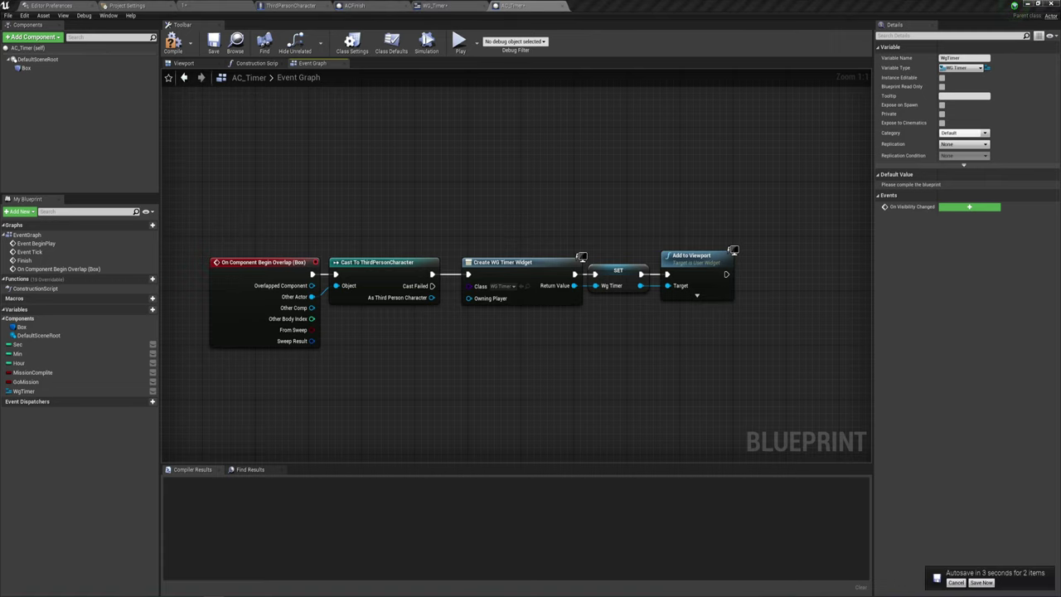
pyautogui.moveTo(754, 334); pyautogui.dragTo(748, 315, button='right')
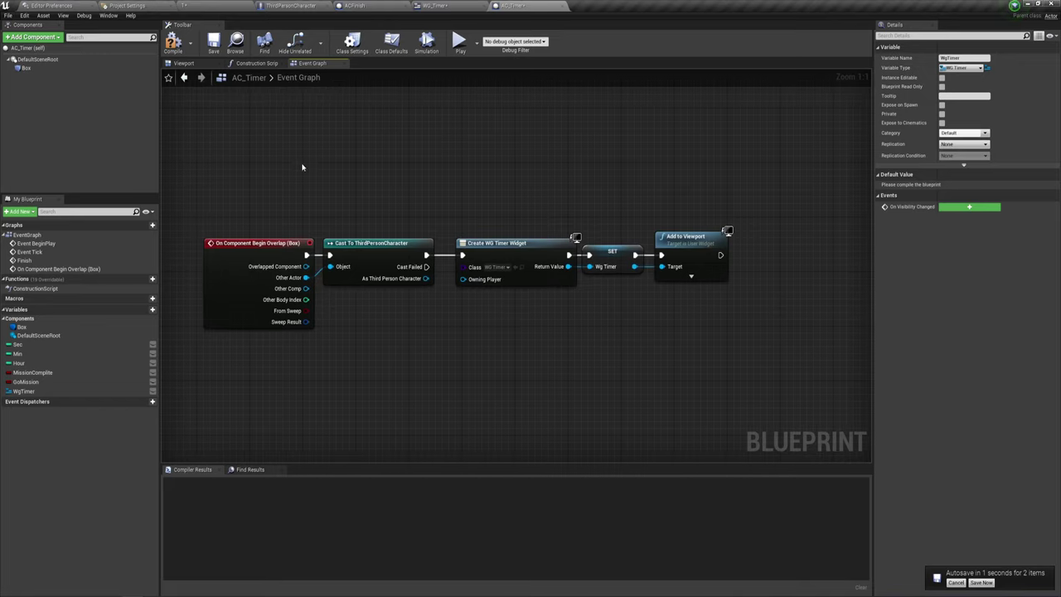
pyautogui.moveTo(225, 178); pyautogui.dragTo(720, 363)
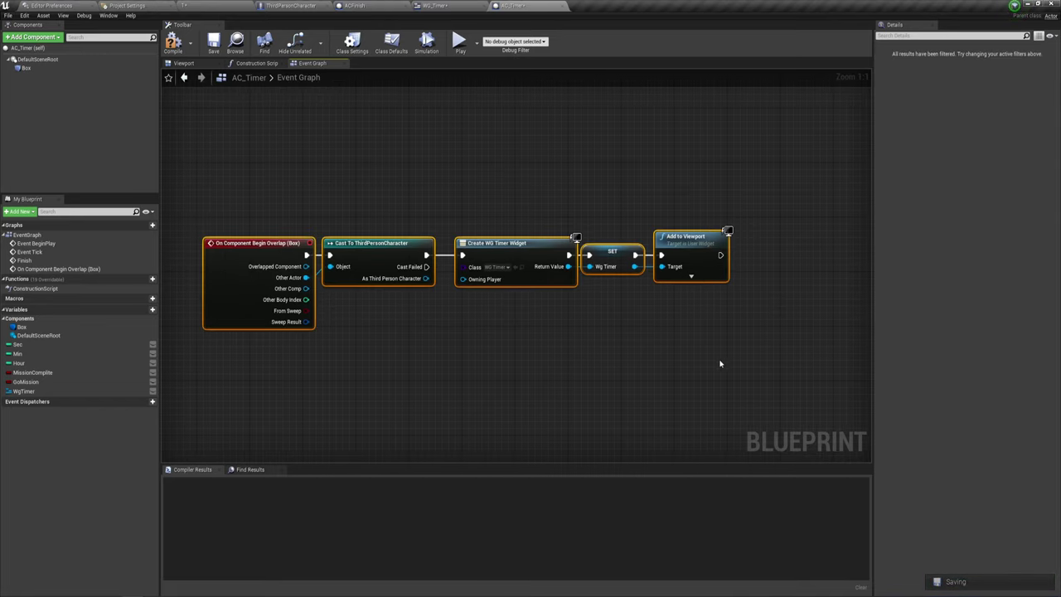
pyautogui.moveTo(719, 363); pyautogui.dragTo(576, 362, button='right')
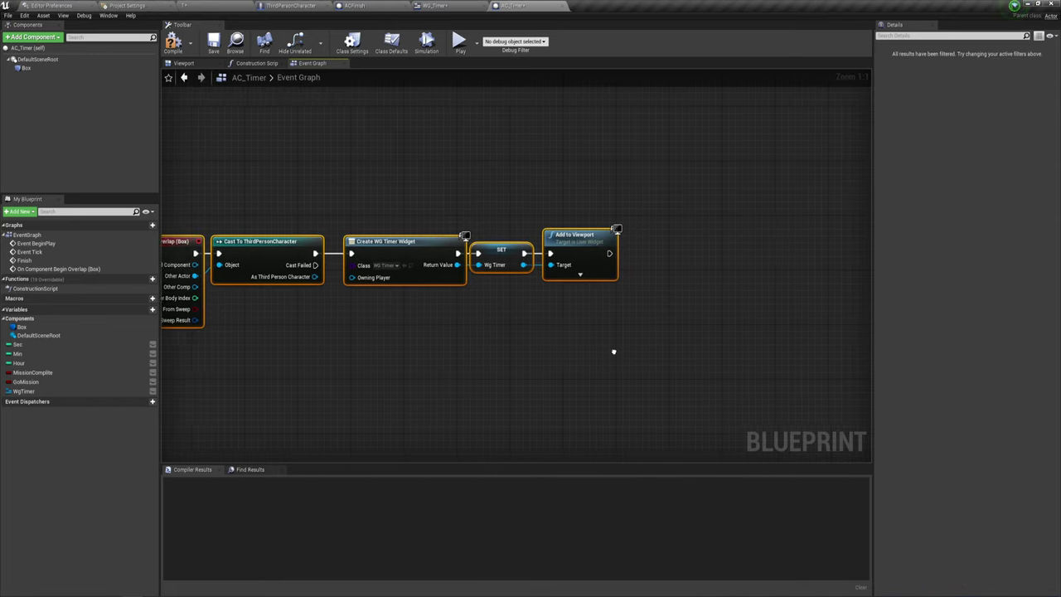
pyautogui.moveTo(23, 379); pyautogui.dragTo(593, 262)
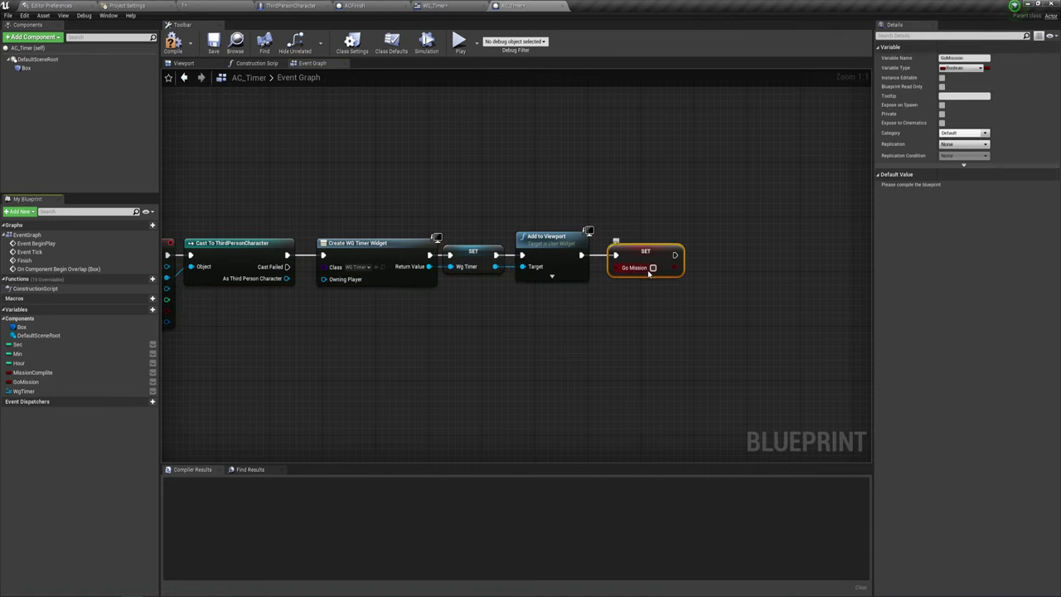
# - Tick Go Mission on the SET node after Add to Viewport so overlapping sets it to true
pyautogui.click(652, 266)
pyautogui.moveTo(667, 283); pyautogui.dragTo(640, 284, button='right')
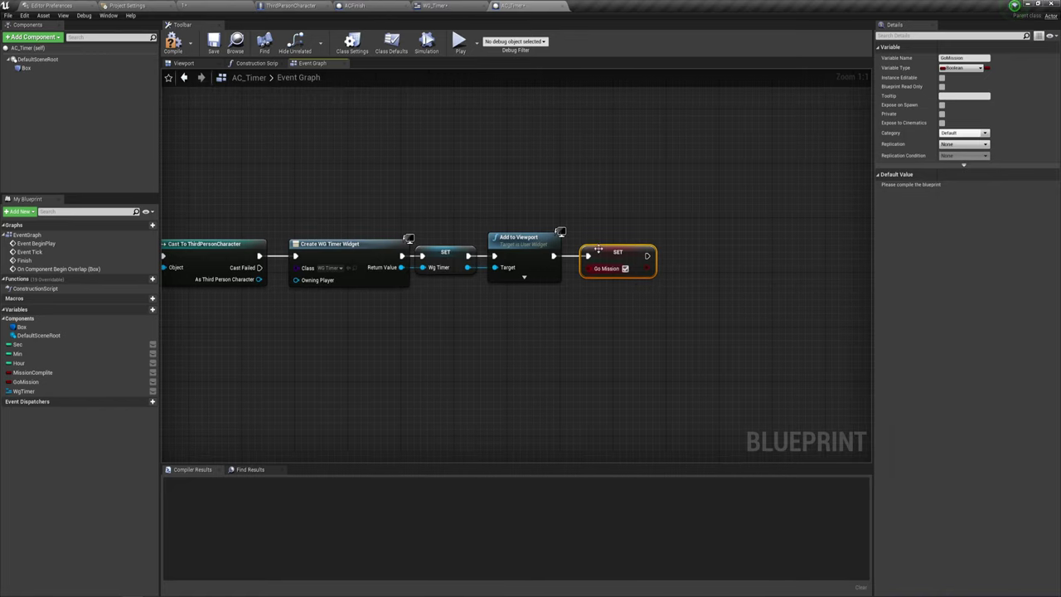
pyautogui.moveTo(594, 207); pyautogui.dragTo(672, 325)
pyautogui.moveTo(673, 312)
pyautogui.mouseDown(button='right')
pyautogui.moveTo(565, 309)
pyautogui.moveTo(561, 284)
pyautogui.mouseUp(button='right')
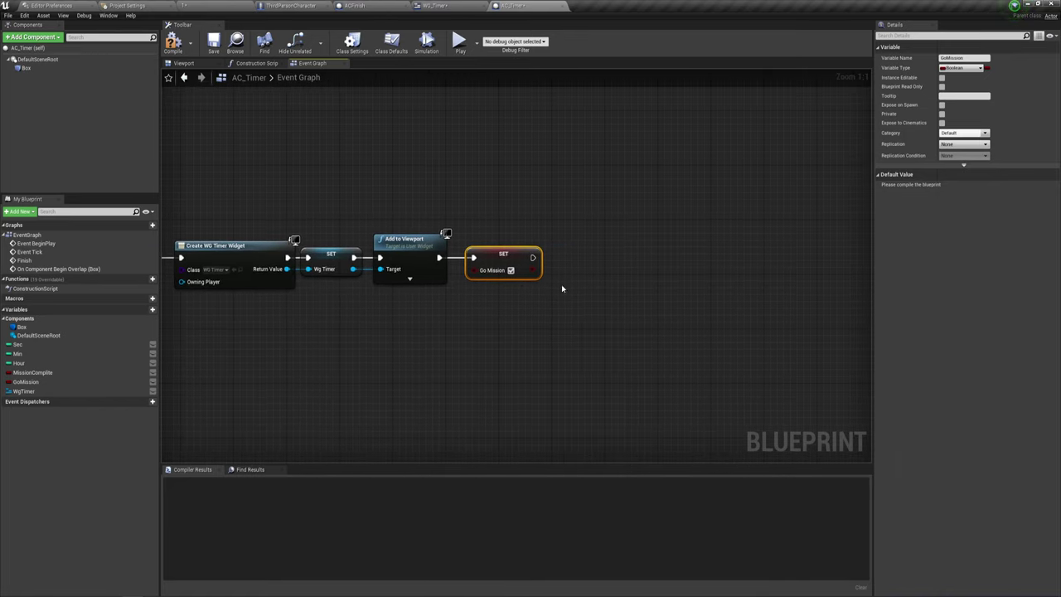
pyautogui.scroll(-1, 562, 285)
pyautogui.scroll(-2, 405, 237)
pyautogui.moveTo(404, 237); pyautogui.dragTo(450, 303, button='right')
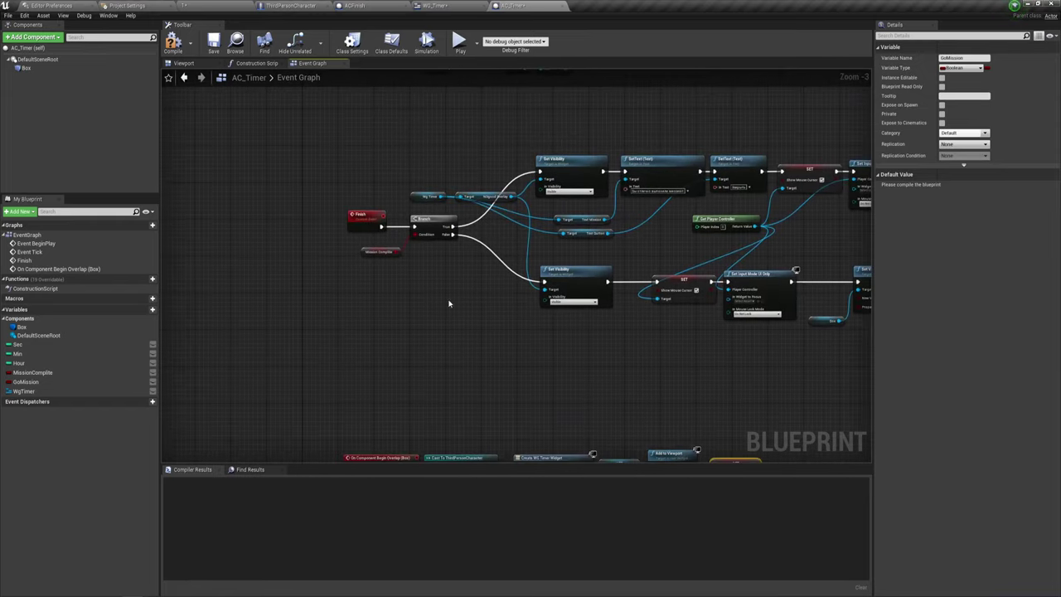
# - Inspect the Go Mission read used by the Event Tick branch
pyautogui.scroll(3, 450, 304)
pyautogui.moveTo(482, 175); pyautogui.dragTo(413, 358, button='right')
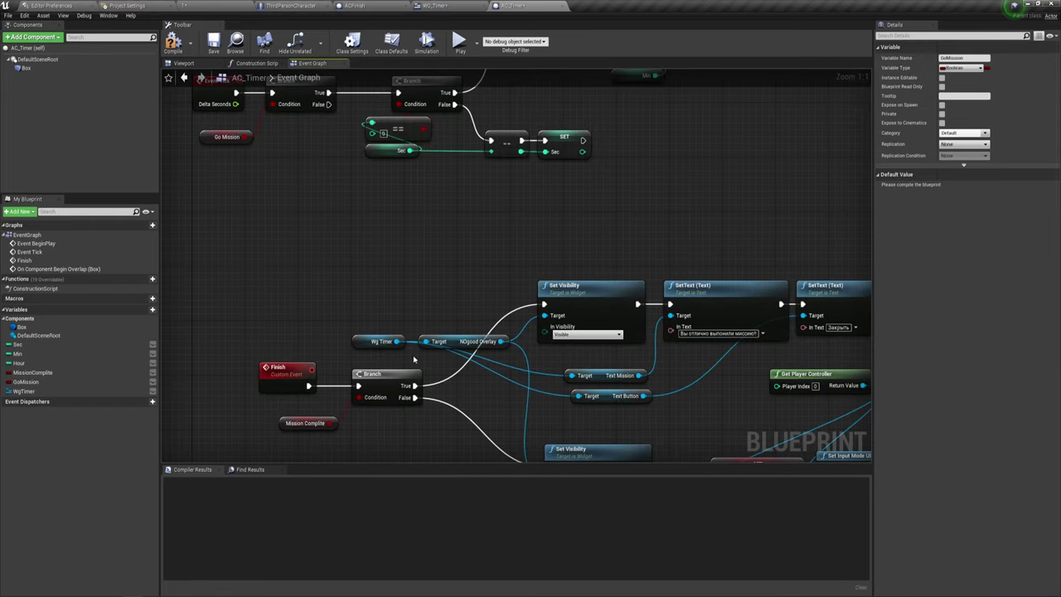
pyautogui.moveTo(318, 220); pyautogui.dragTo(393, 305, button='right')
pyautogui.click(304, 222)
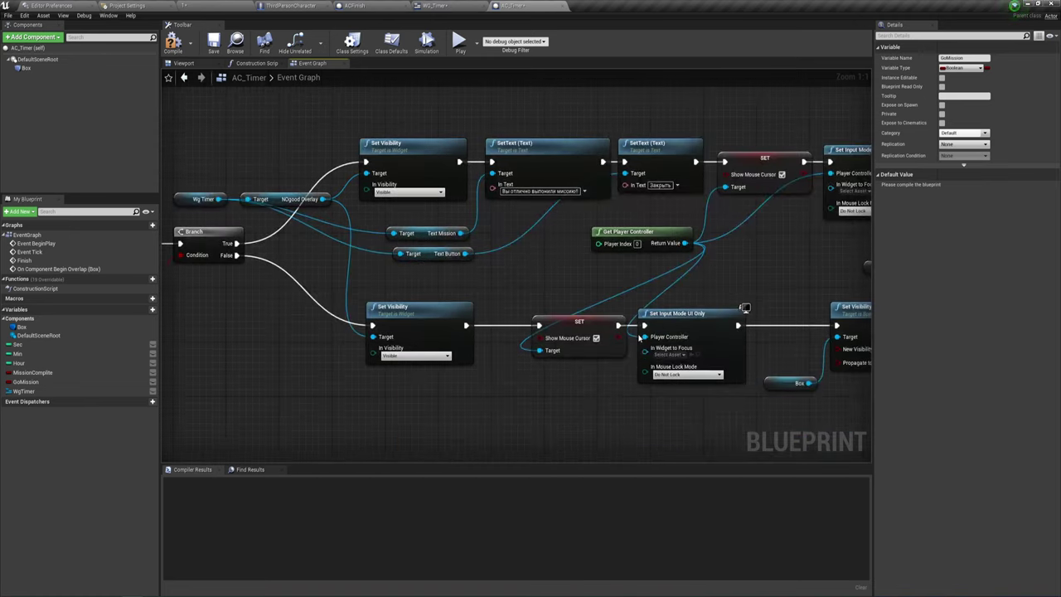
# - Drag from the SET Go Mission exec output to list the actions that can follow it
pyautogui.moveTo(732, 399); pyautogui.dragTo(580, 230, button='right')
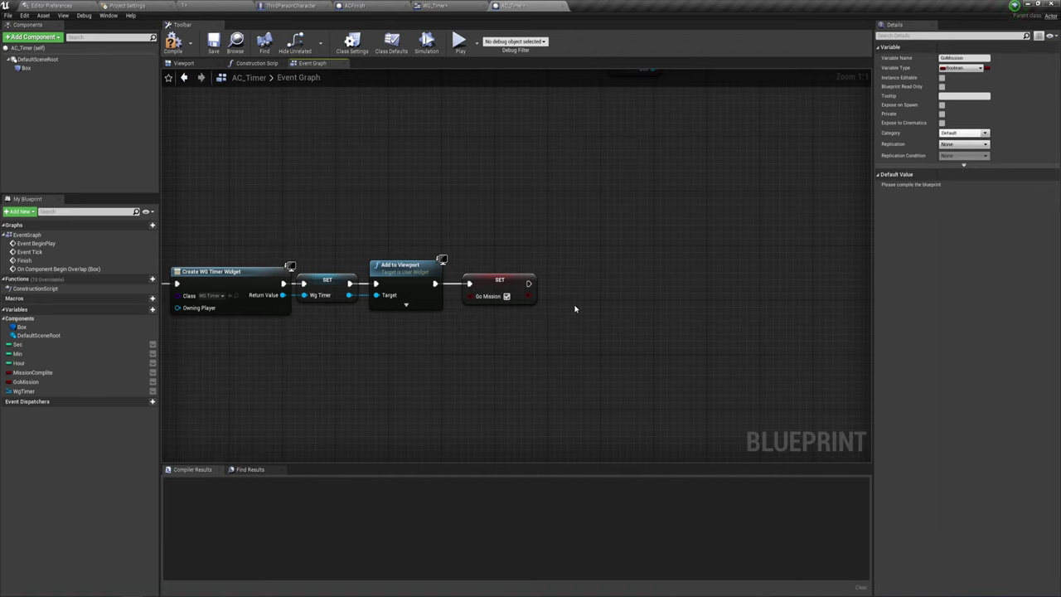
pyautogui.moveTo(586, 311); pyautogui.dragTo(499, 303, button='right')
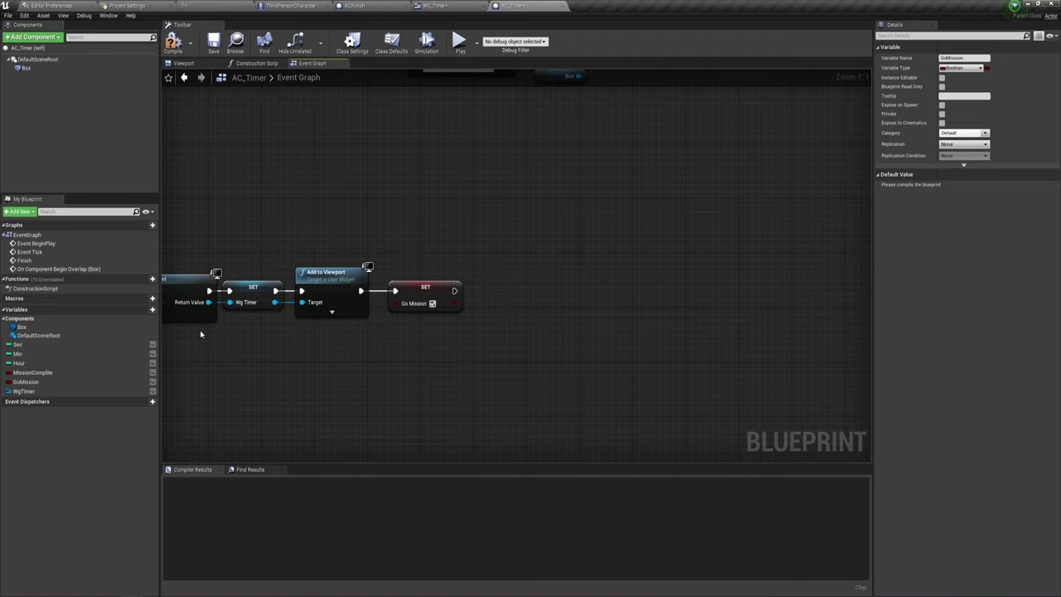
pyautogui.moveTo(454, 291); pyautogui.dragTo(490, 287)
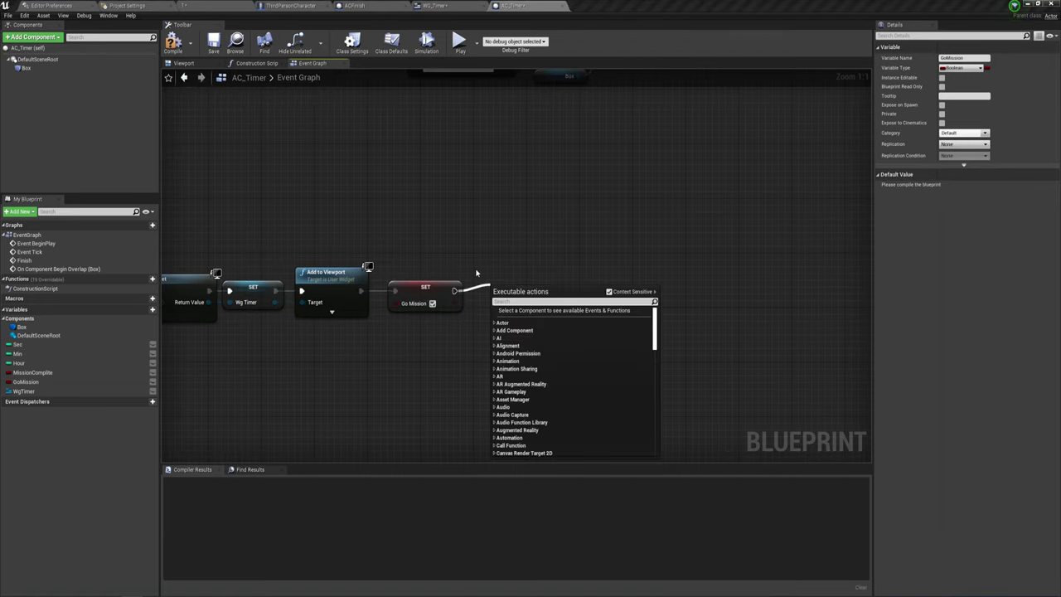
pyautogui.click(476, 272)
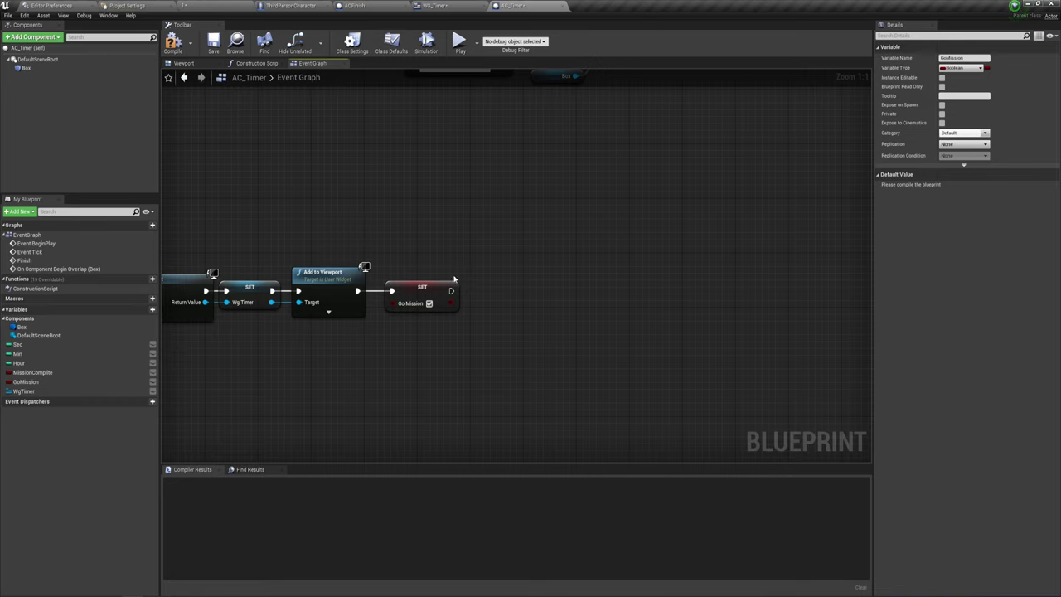
pyautogui.moveTo(451, 291); pyautogui.dragTo(497, 285)
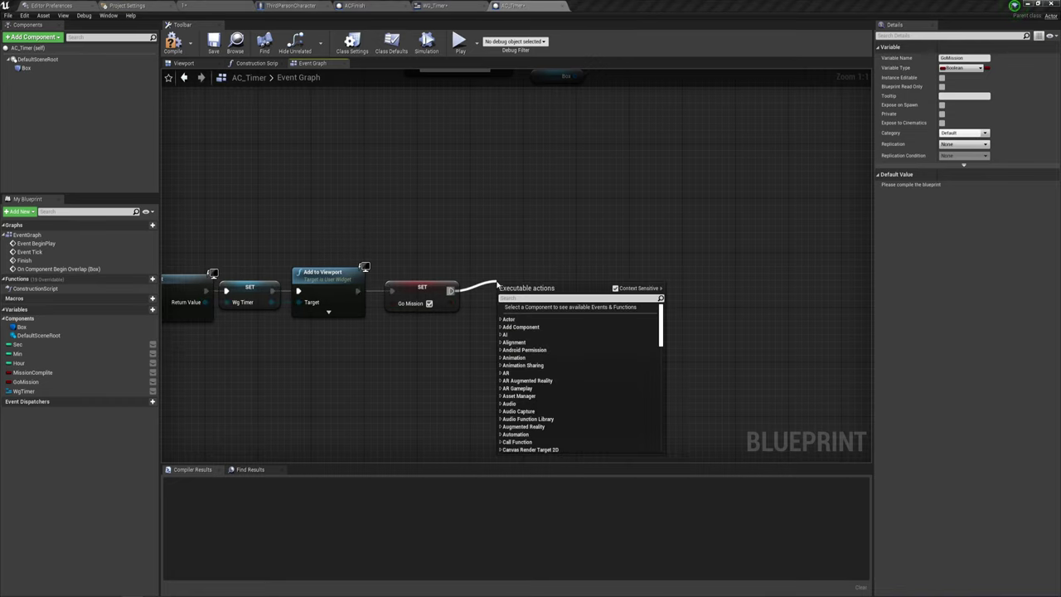
# - Add a Set Visibility node targeting Box after SET Go Mission, leaving New Visibility unchecked
pyautogui.click(477, 273)
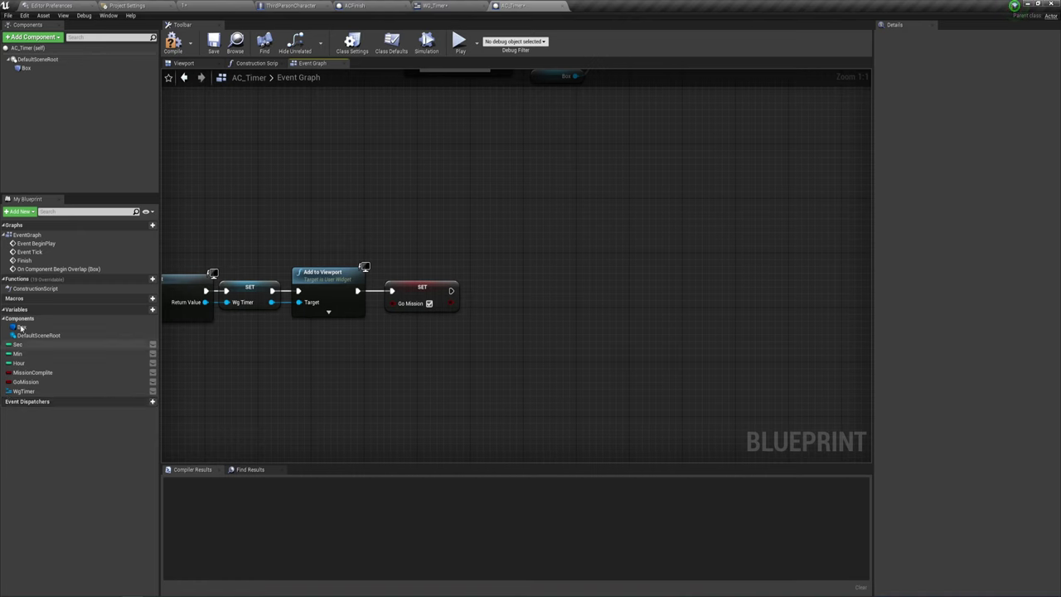
pyautogui.moveTo(27, 67)
pyautogui.mouseDown()
pyautogui.moveTo(431, 335)
pyautogui.moveTo(470, 314)
pyautogui.moveTo(500, 246)
pyautogui.mouseUp()
pyautogui.write('set vi')
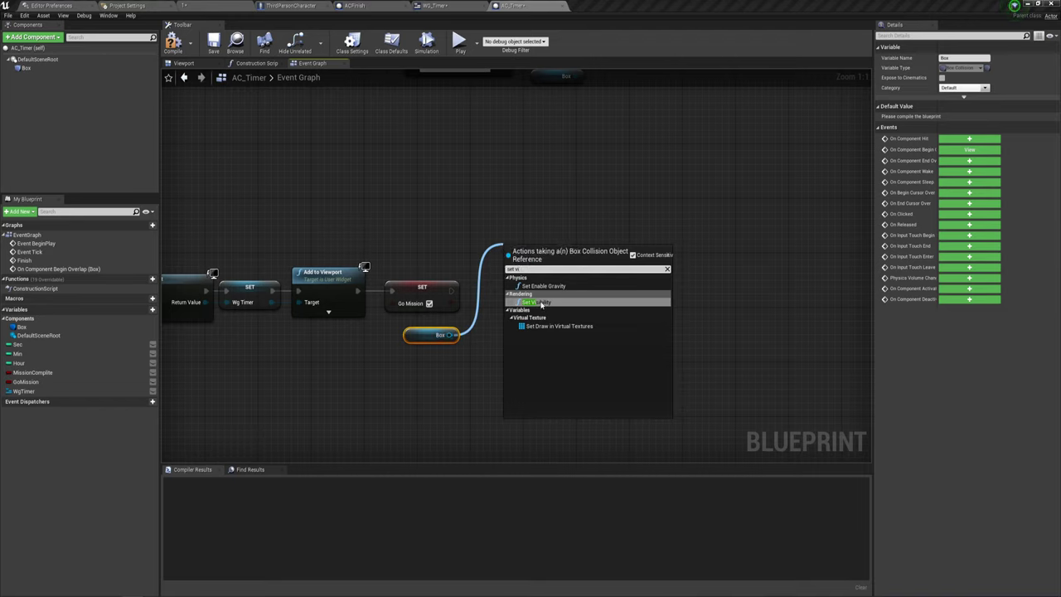
pyautogui.press('Return')
pyautogui.moveTo(510, 271); pyautogui.dragTo(451, 290)
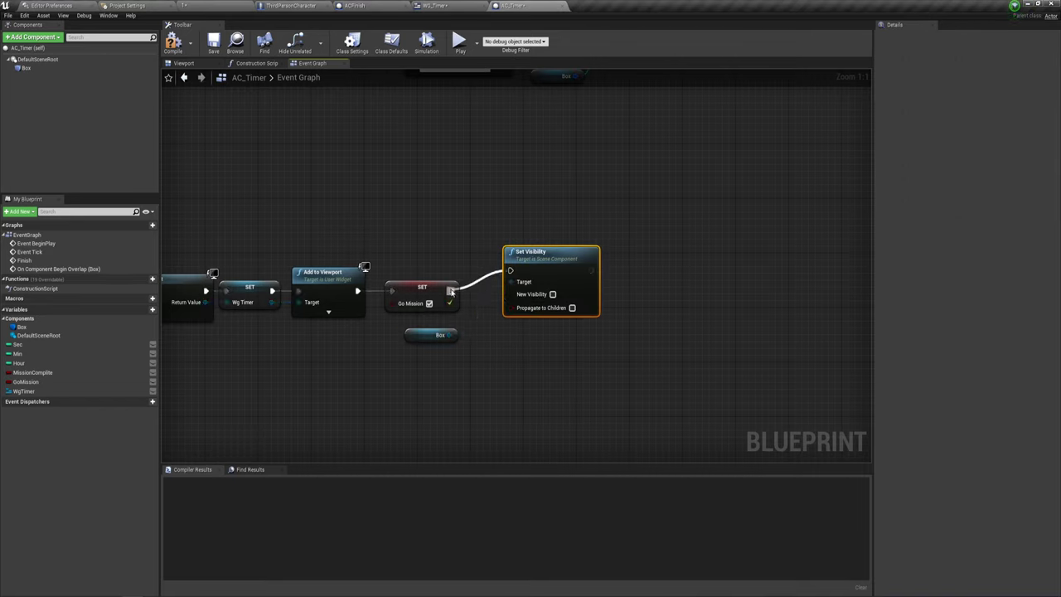
pyautogui.moveTo(547, 265); pyautogui.dragTo(541, 285)
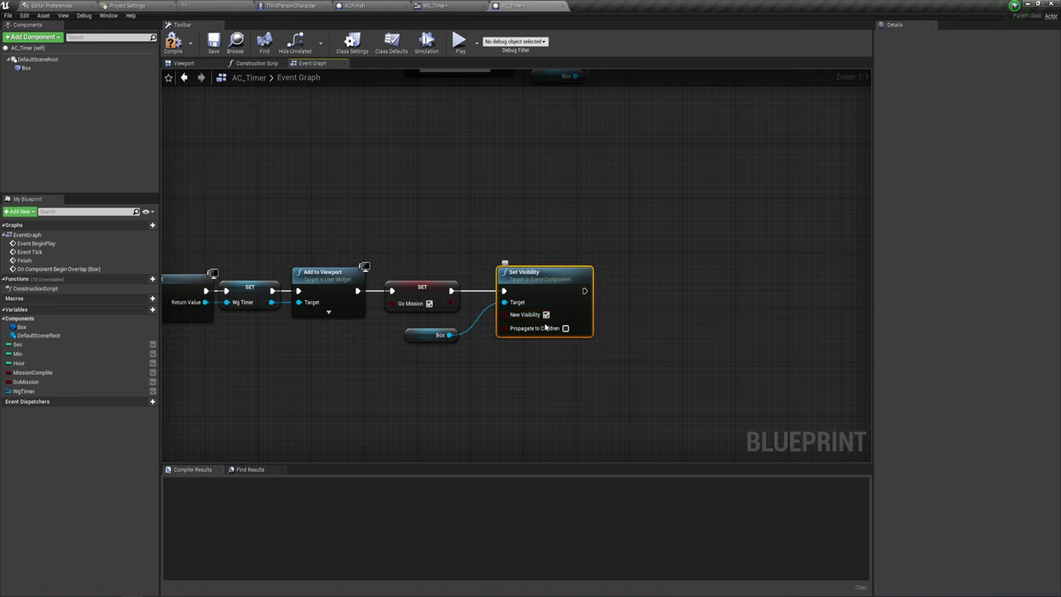
pyautogui.click(546, 315)
pyautogui.scroll(-2, 559, 353)
pyautogui.scroll(-1, 512, 431)
# - Select and review the Box and overlay Set Visibility nodes along the Finish chain
pyautogui.moveTo(512, 430)
pyautogui.mouseDown(button='right')
pyautogui.moveTo(541, 302)
pyautogui.moveTo(597, 315)
pyautogui.moveTo(568, 262)
pyautogui.mouseUp(button='right')
pyautogui.scroll(1, 605, 324)
pyautogui.scroll(2, 614, 327)
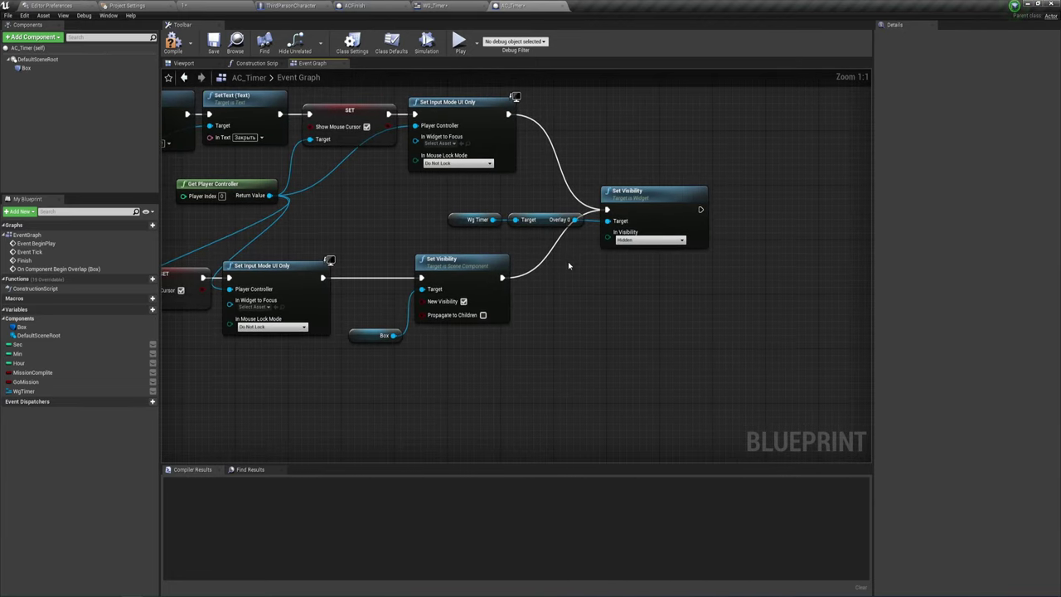
pyautogui.moveTo(581, 268); pyautogui.dragTo(618, 211)
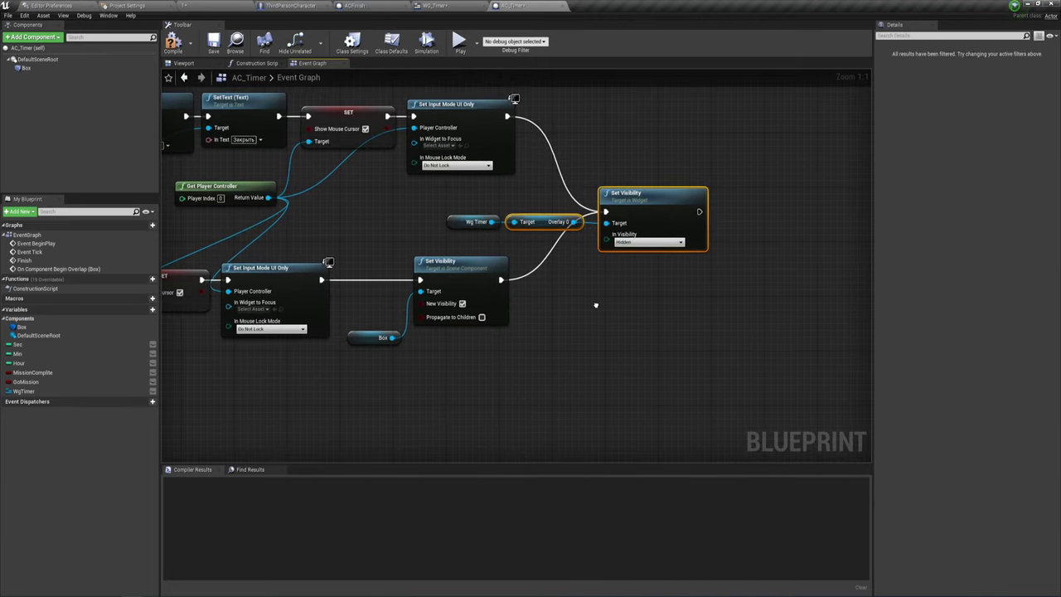
pyautogui.moveTo(403, 358); pyautogui.dragTo(483, 267)
pyautogui.moveTo(373, 247); pyautogui.dragTo(485, 376)
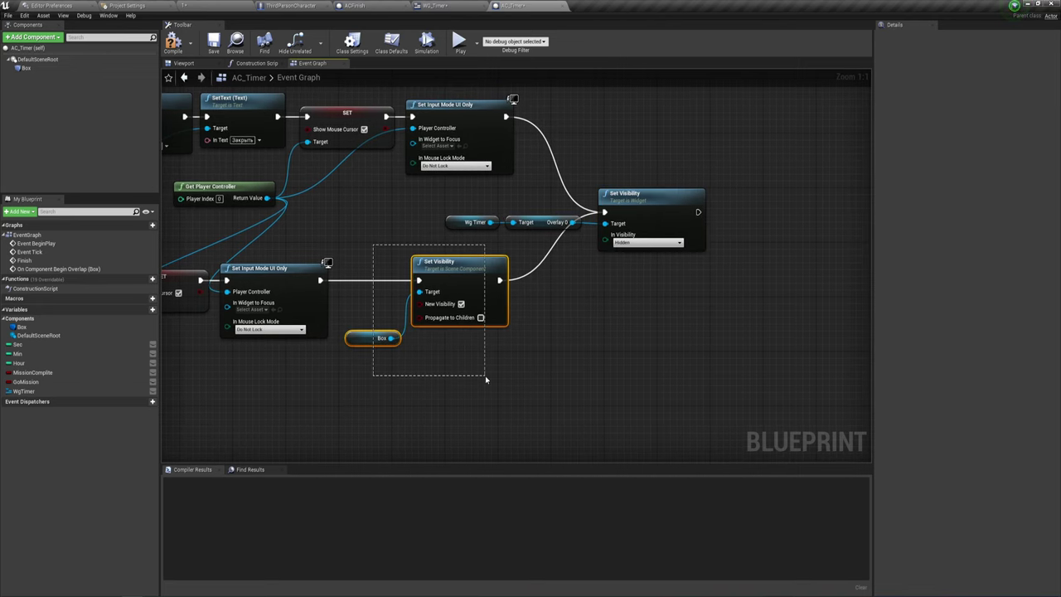
pyautogui.moveTo(359, 219)
pyautogui.mouseDown(button='right')
pyautogui.moveTo(541, 239)
pyautogui.moveTo(455, 249)
pyautogui.mouseUp(button='right')
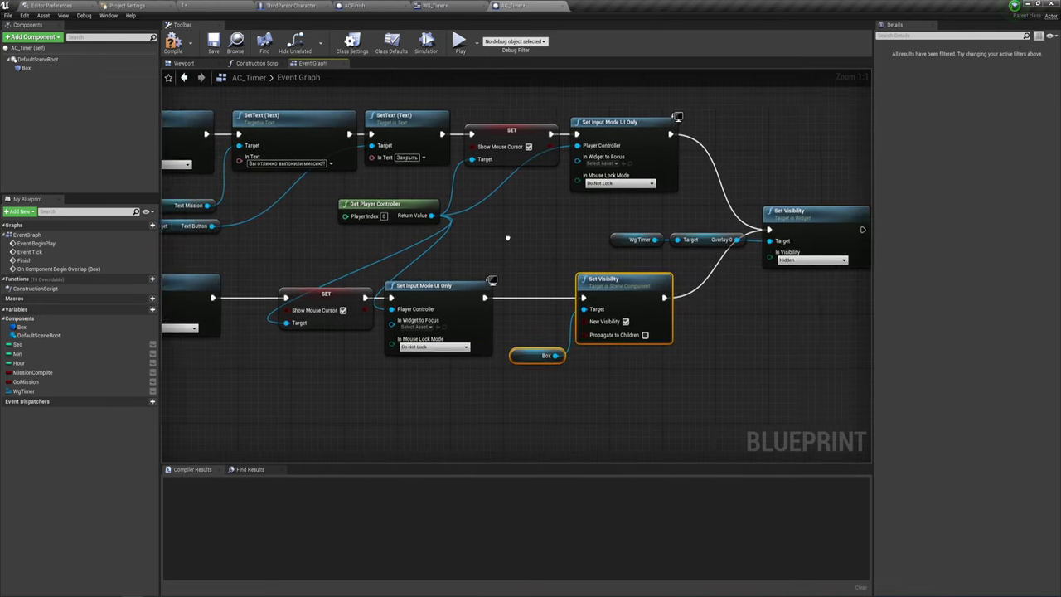
pyautogui.moveTo(579, 221); pyautogui.dragTo(760, 116)
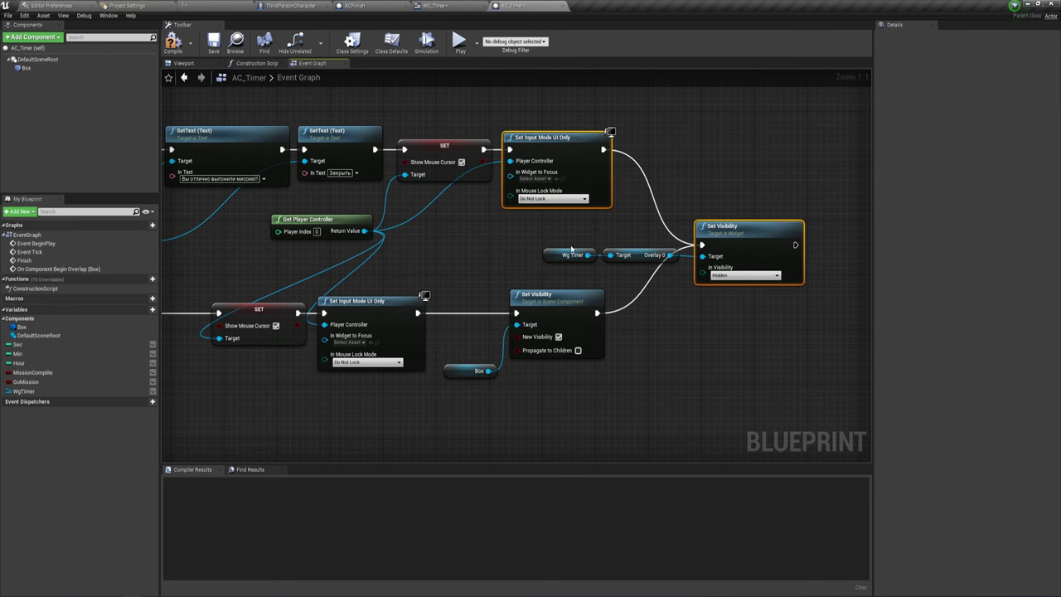
pyautogui.moveTo(457, 280); pyautogui.dragTo(592, 403)
pyautogui.moveTo(667, 392); pyautogui.dragTo(538, 323, button='right')
pyautogui.moveTo(494, 292); pyautogui.dragTo(537, 291, button='right')
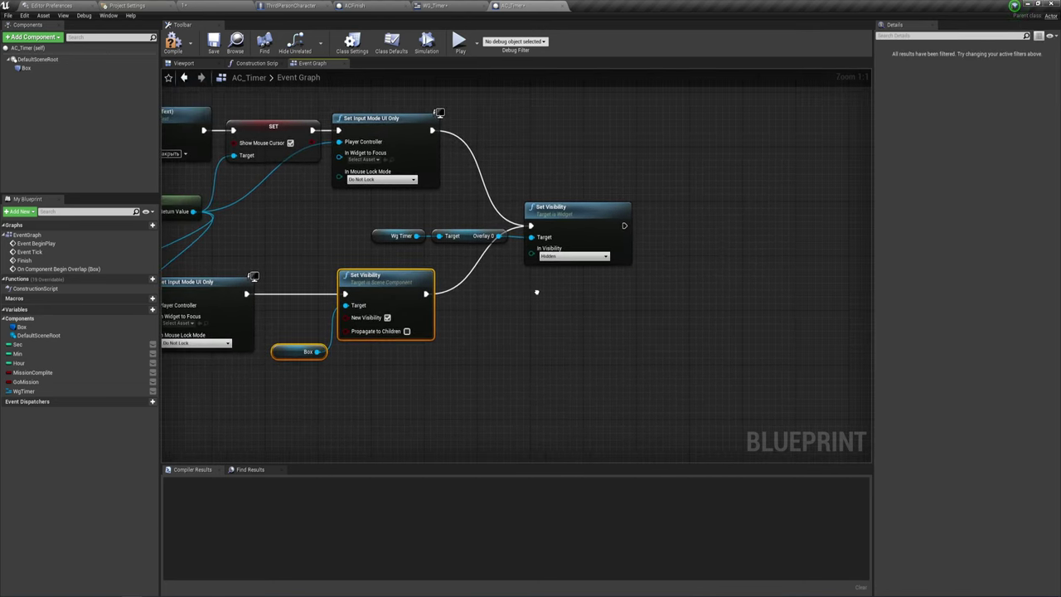
pyautogui.click(369, 374)
pyautogui.moveTo(473, 370)
pyautogui.mouseDown()
pyautogui.moveTo(304, 258)
pyautogui.moveTo(421, 384)
pyautogui.moveTo(434, 386)
pyautogui.mouseUp()
# - Compile the AC_Timer blueprint
pyautogui.scroll(-1, 511, 348)
pyautogui.scroll(-1, 509, 335)
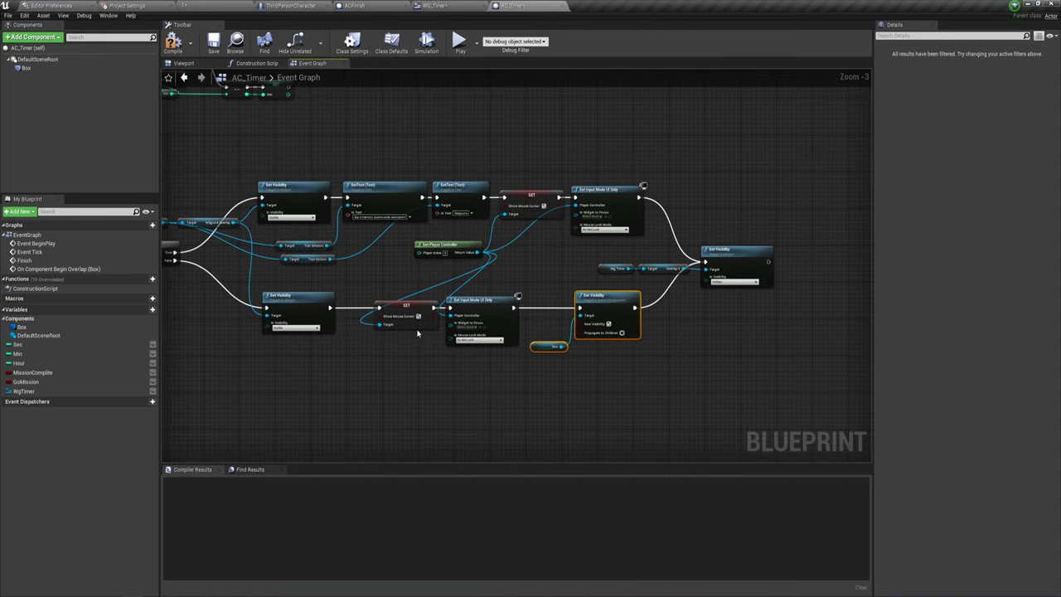
pyautogui.scroll(-1, 505, 326)
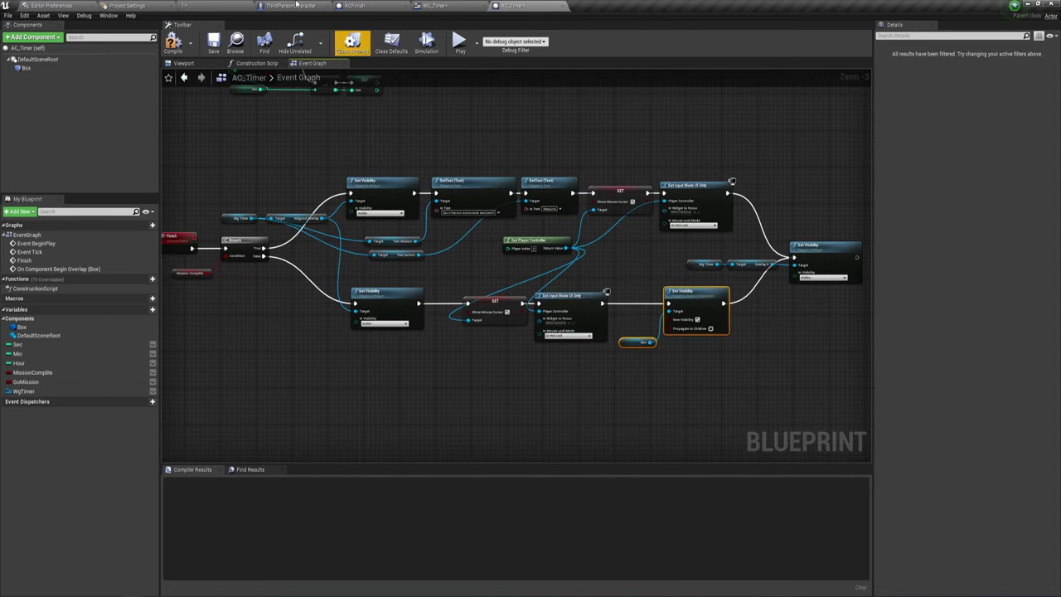
pyautogui.click(172, 41)
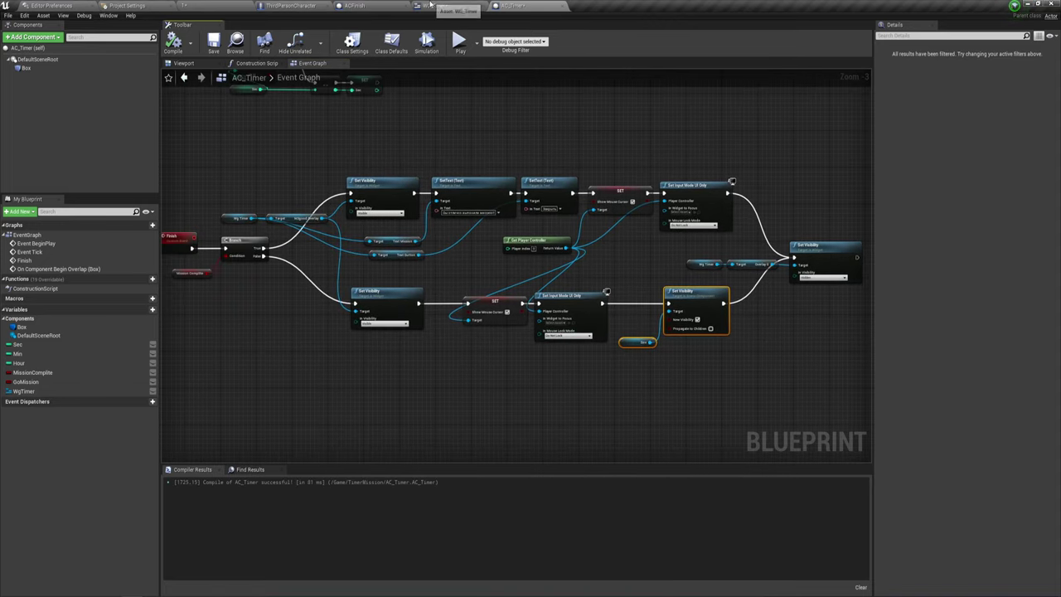
# - In WG_Timer, select Button_142 and add its On Clicked event
pyautogui.click(430, 5)
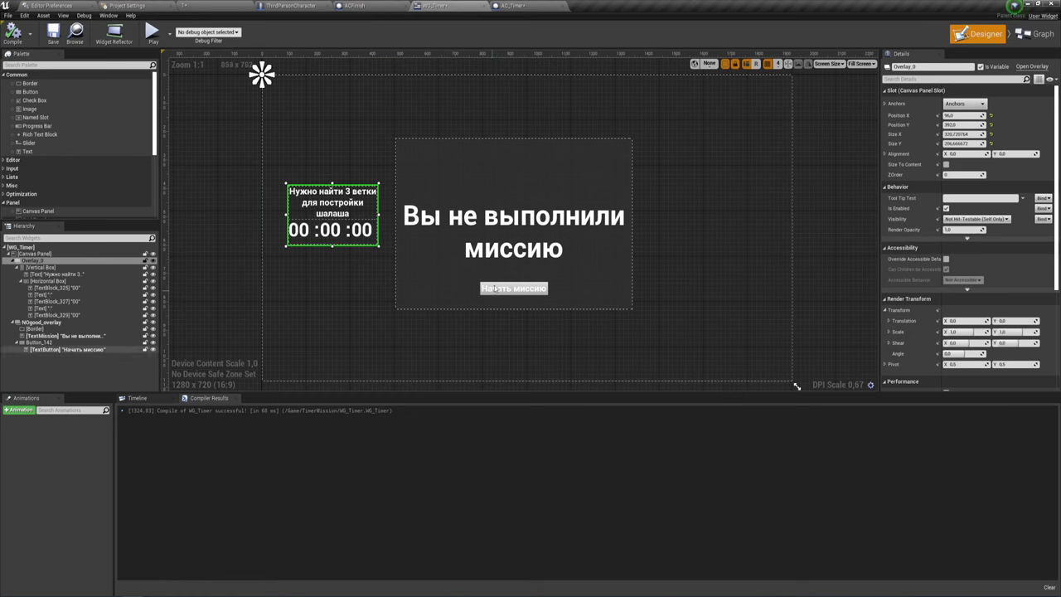
pyautogui.click(538, 286)
pyautogui.click(538, 286)
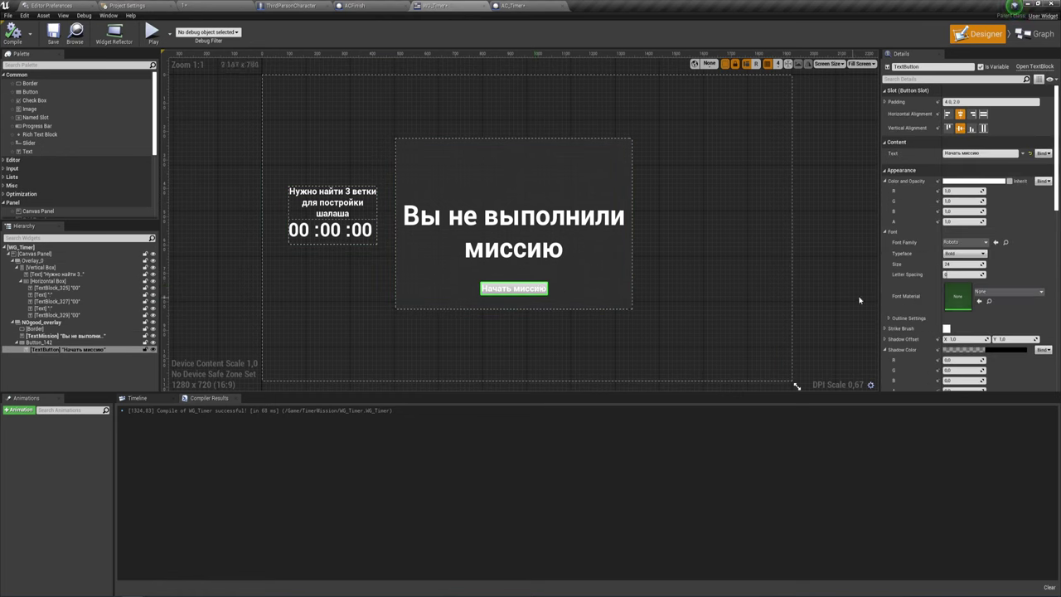
pyautogui.scroll(-4, 927, 320)
pyautogui.scroll(-3, 927, 320)
pyautogui.scroll(-3, 926, 320)
pyautogui.scroll(-3, 936, 325)
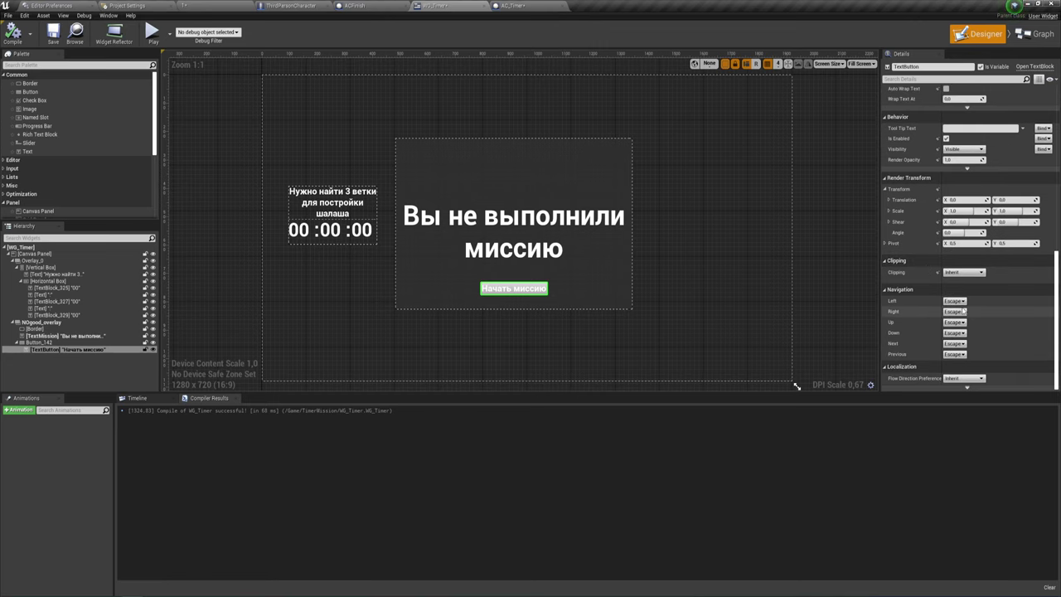
pyautogui.click(43, 343)
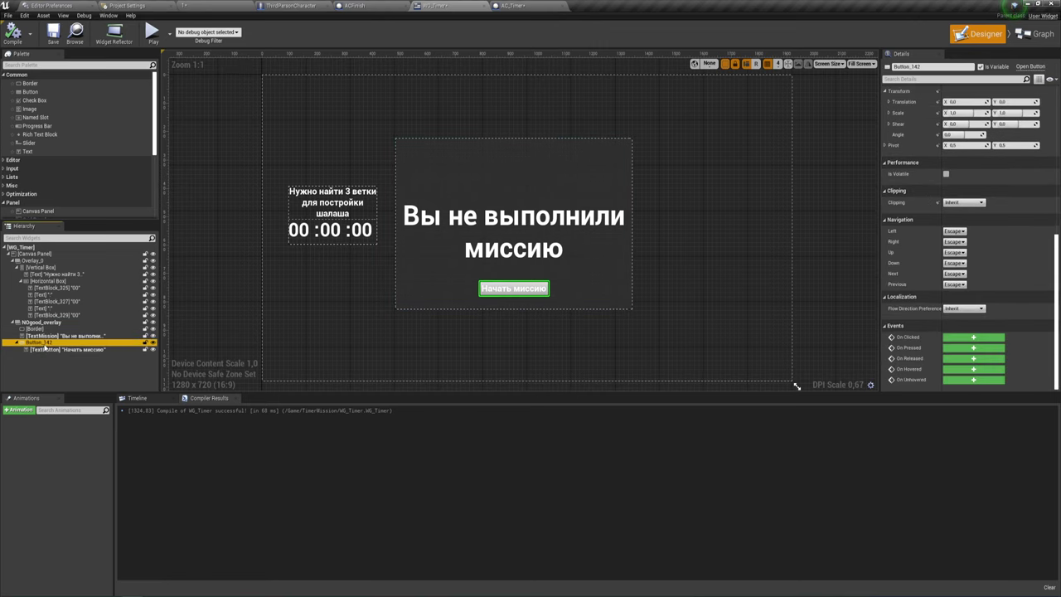
pyautogui.click(973, 337)
# - Add a Remove from Parent node after On Clicked and move it far to the right
pyautogui.moveTo(803, 271); pyautogui.dragTo(616, 229, button='right')
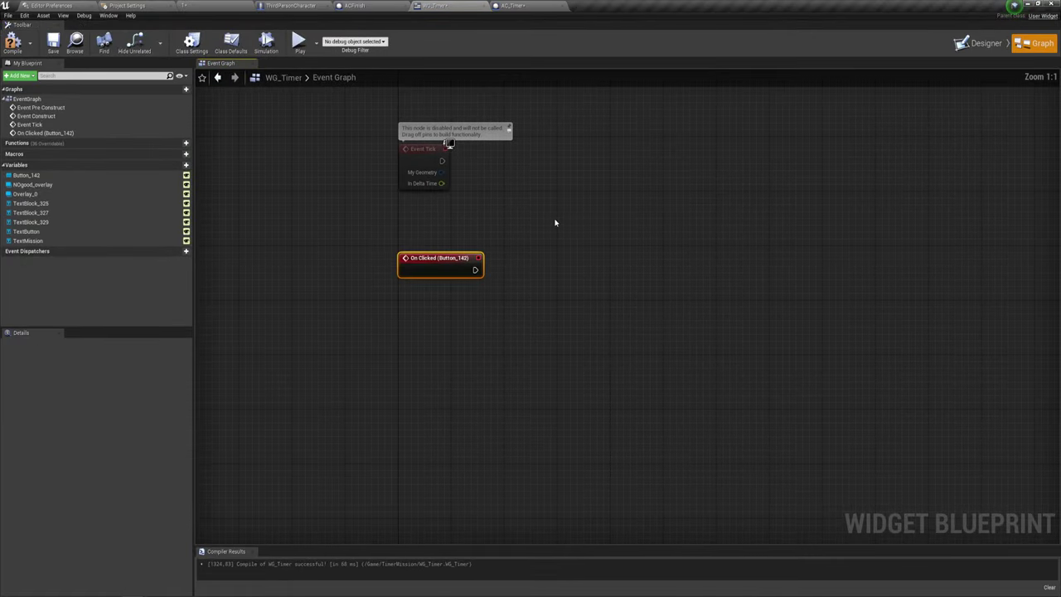
pyautogui.moveTo(475, 270); pyautogui.dragTo(614, 279)
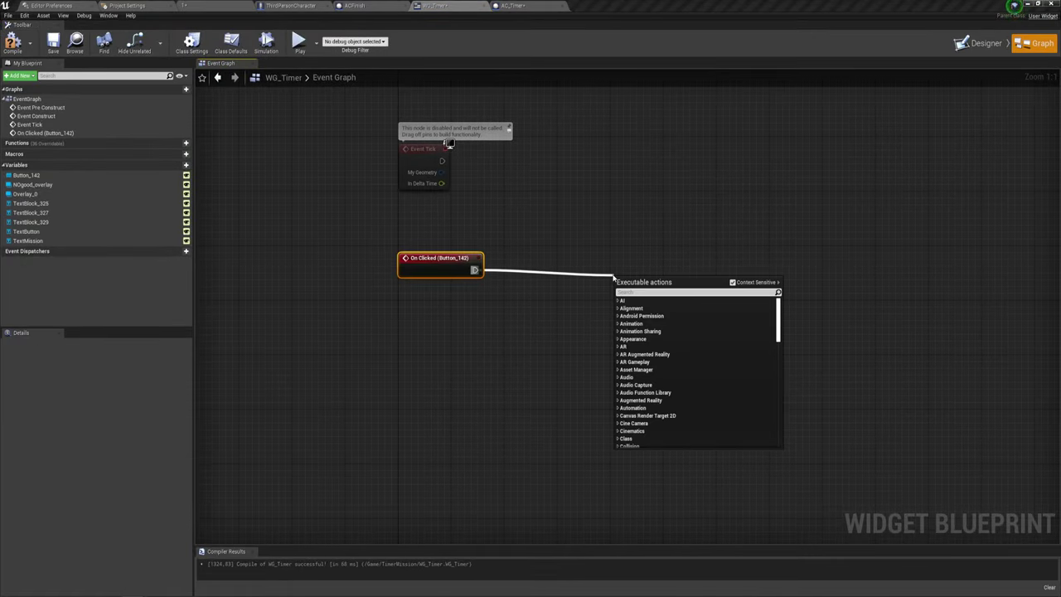
pyautogui.write('re')
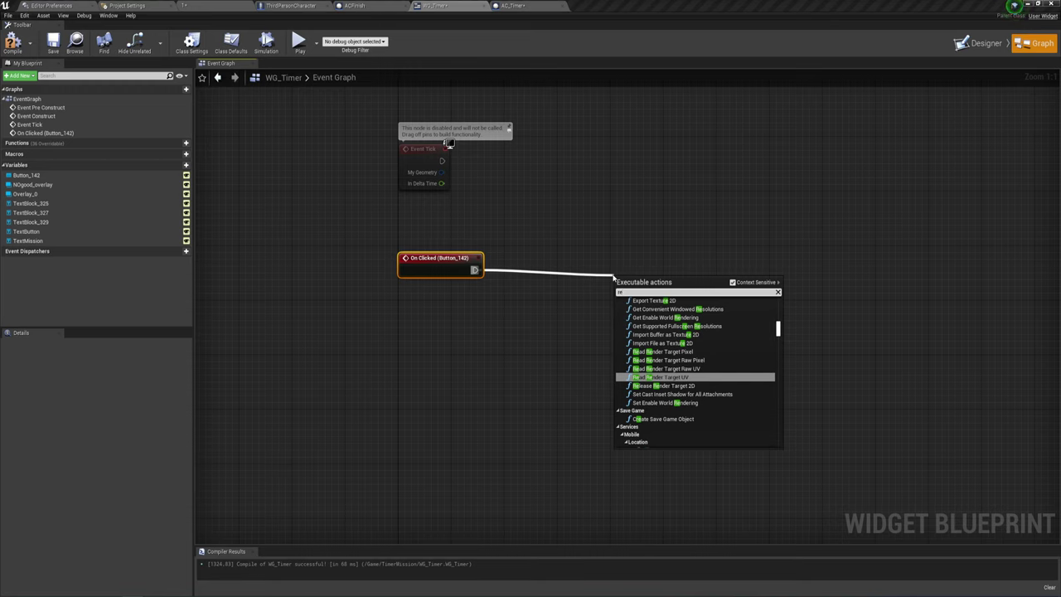
pyautogui.scroll(-3, 688, 356)
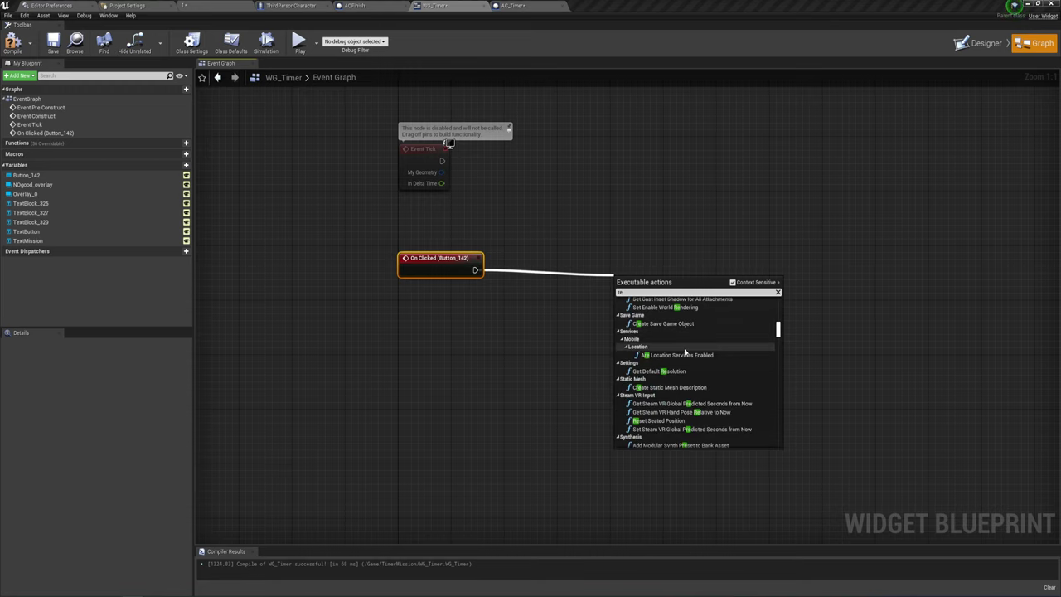
pyautogui.scroll(5, 685, 354)
pyautogui.write('mo')
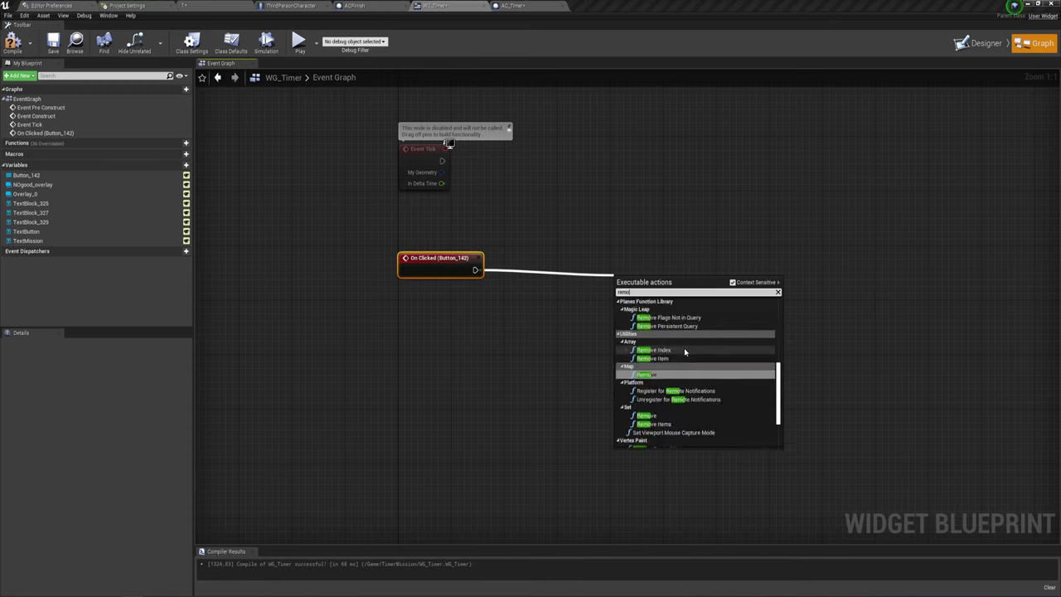
pyautogui.write('v')
pyautogui.scroll(-2, 685, 365)
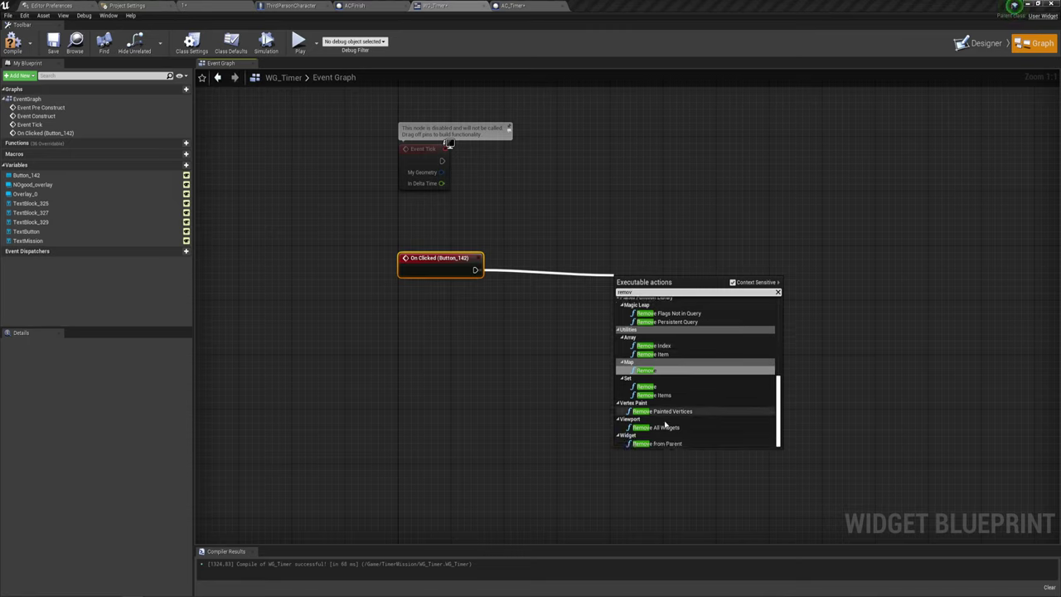
pyautogui.click(675, 440)
pyautogui.moveTo(652, 294); pyautogui.dragTo(572, 274)
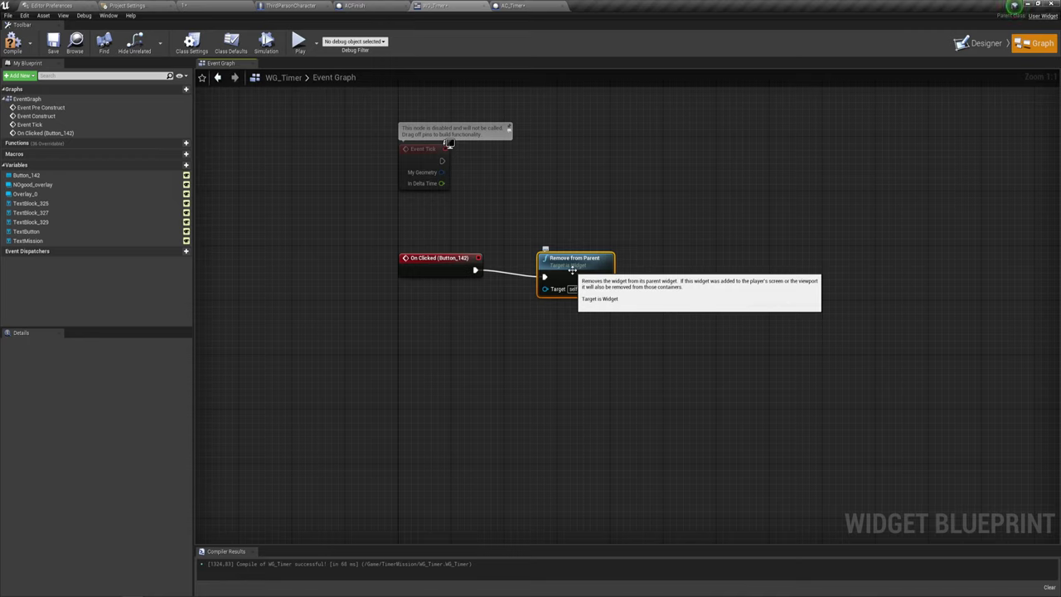
pyautogui.moveTo(572, 271); pyautogui.dragTo(943, 264)
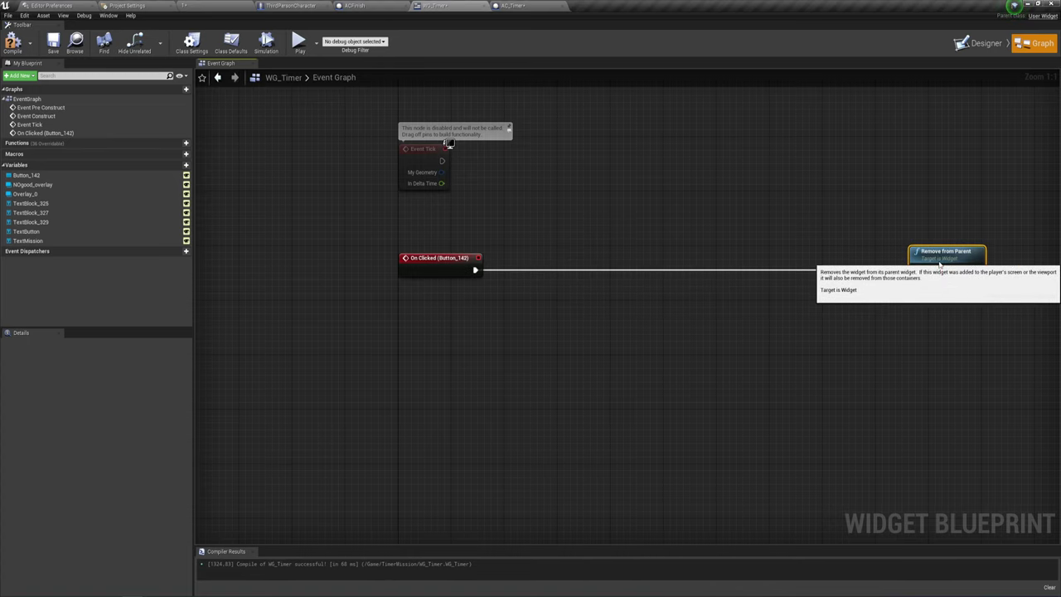
pyautogui.moveTo(682, 335); pyautogui.dragTo(649, 335, button='right')
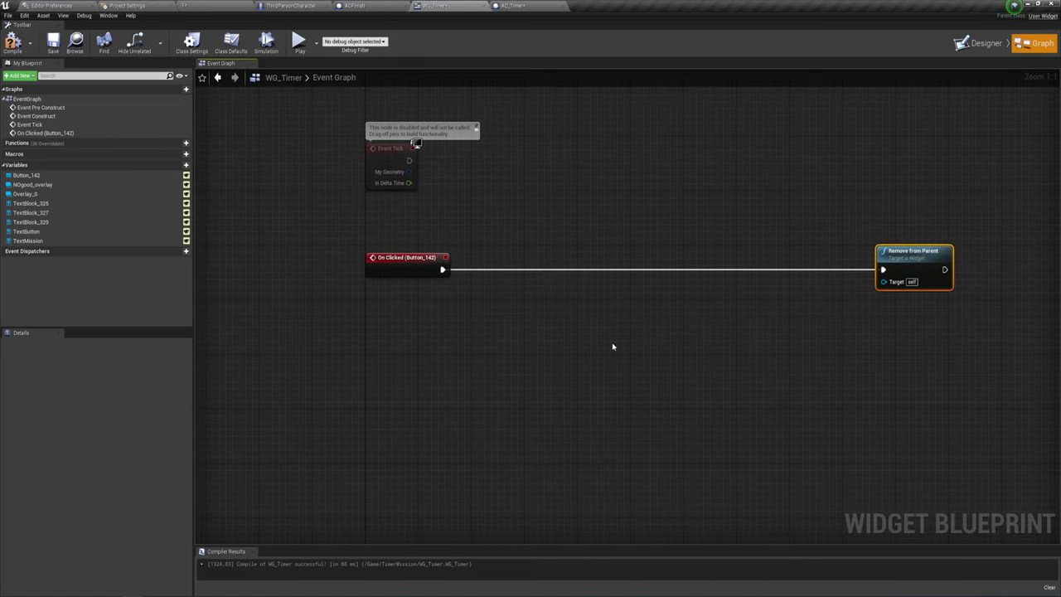
pyautogui.moveTo(511, 305)
pyautogui.mouseDown(button='right')
pyautogui.moveTo(502, 337)
pyautogui.moveTo(552, 323)
pyautogui.mouseUp(button='right')
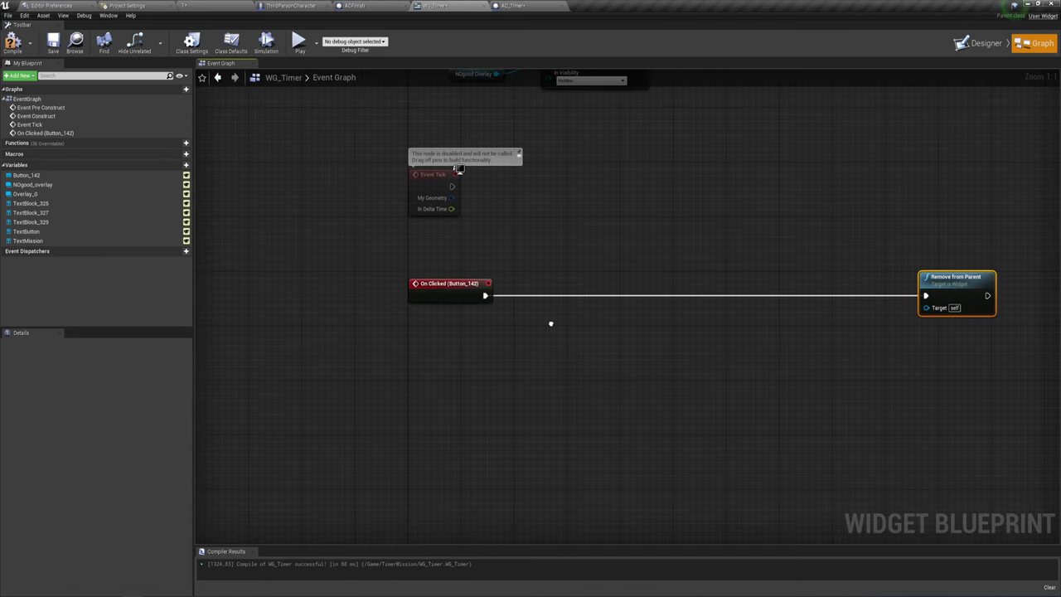
# - Add Get Player Controller and a SET Show Mouse Cursor node driven by its Return Value
pyautogui.rightClick(493, 349)
pyautogui.write('get')
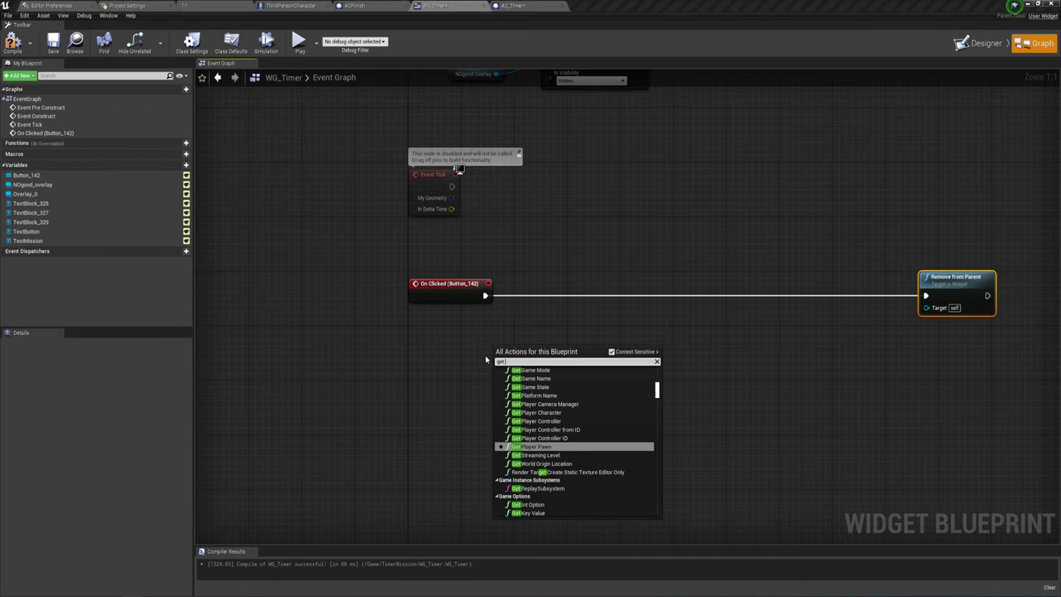
pyautogui.click(537, 421)
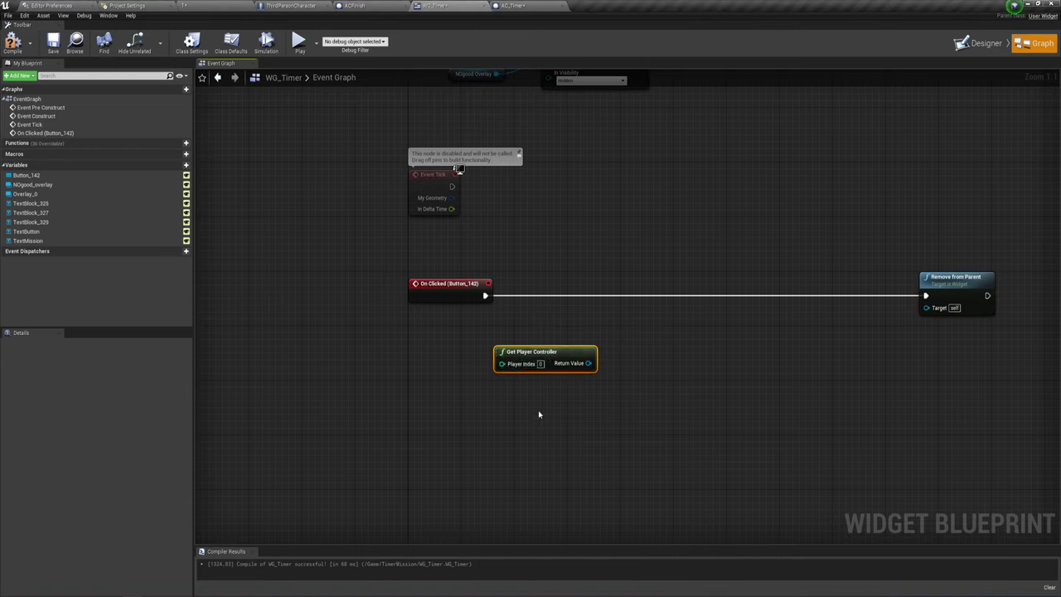
pyautogui.moveTo(581, 365); pyautogui.dragTo(560, 289)
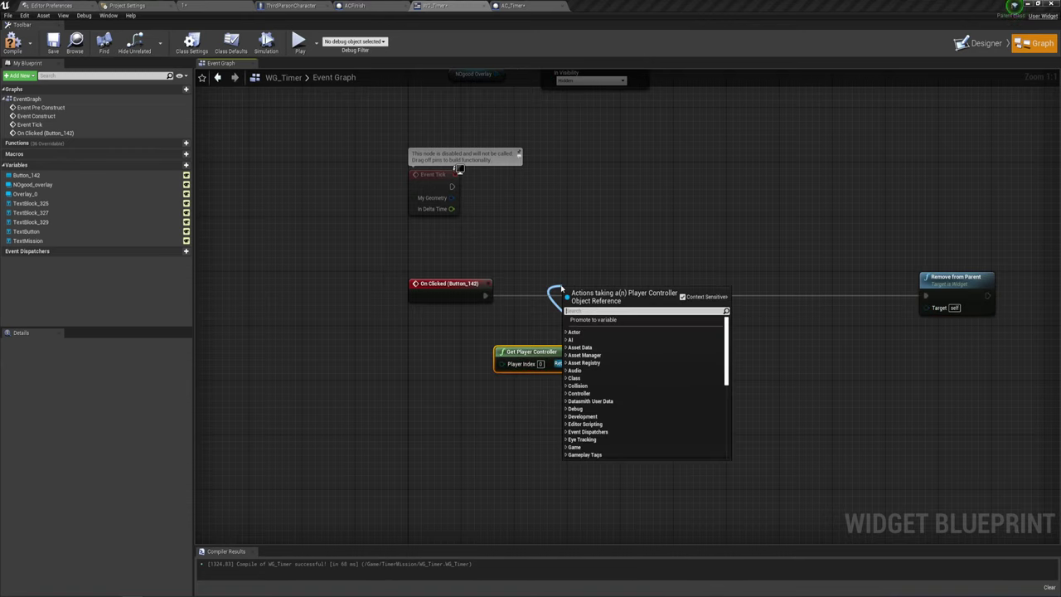
pyautogui.write('set')
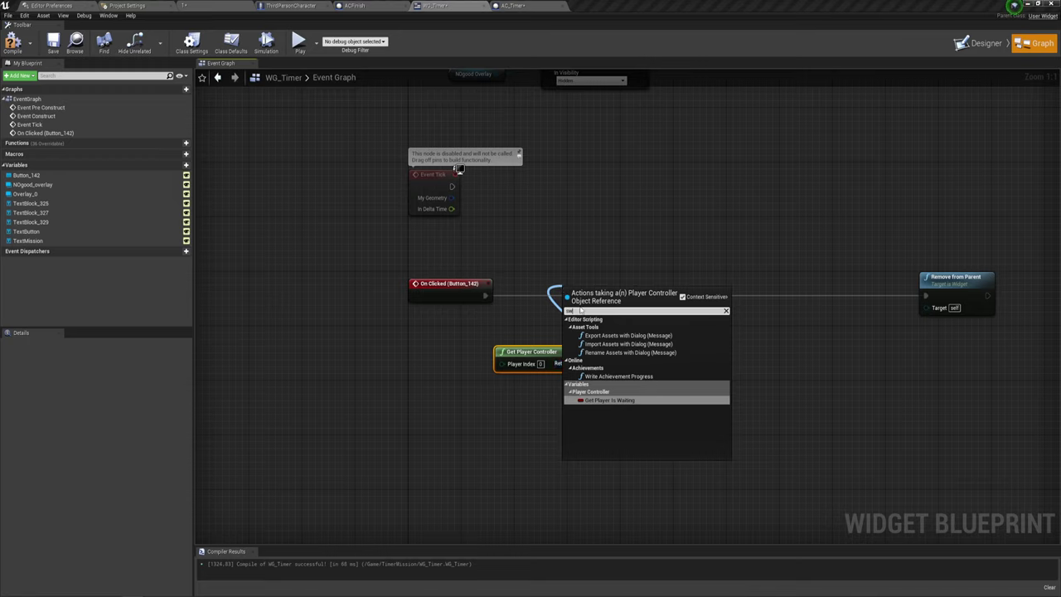
pyautogui.write('mouse')
pyautogui.press('BackSpace')
pyautogui.press('BackSpace')
pyautogui.press('BackSpace')
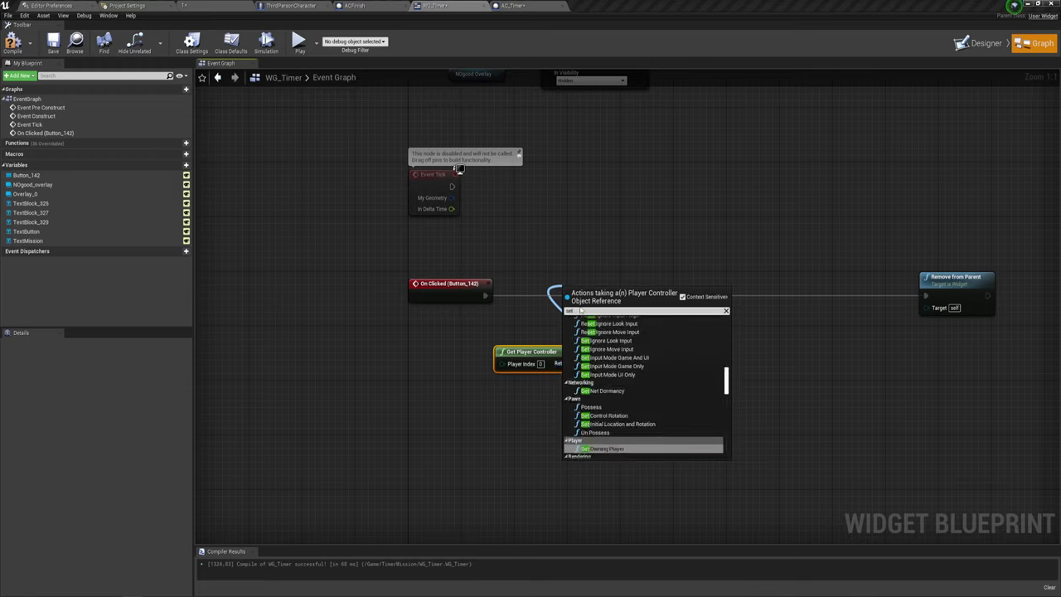
pyautogui.write('sho')
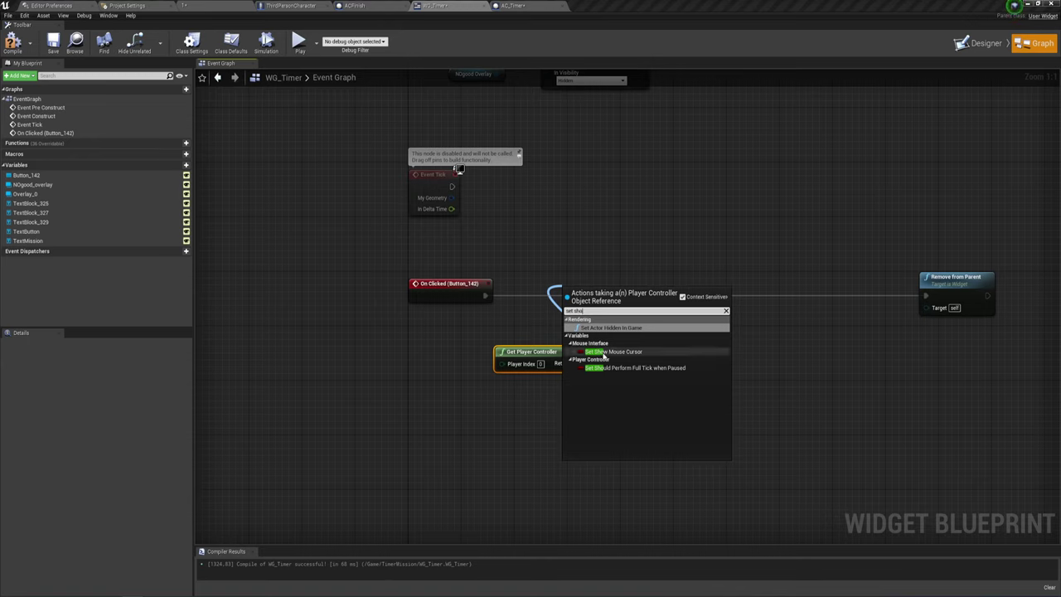
pyautogui.click(614, 351)
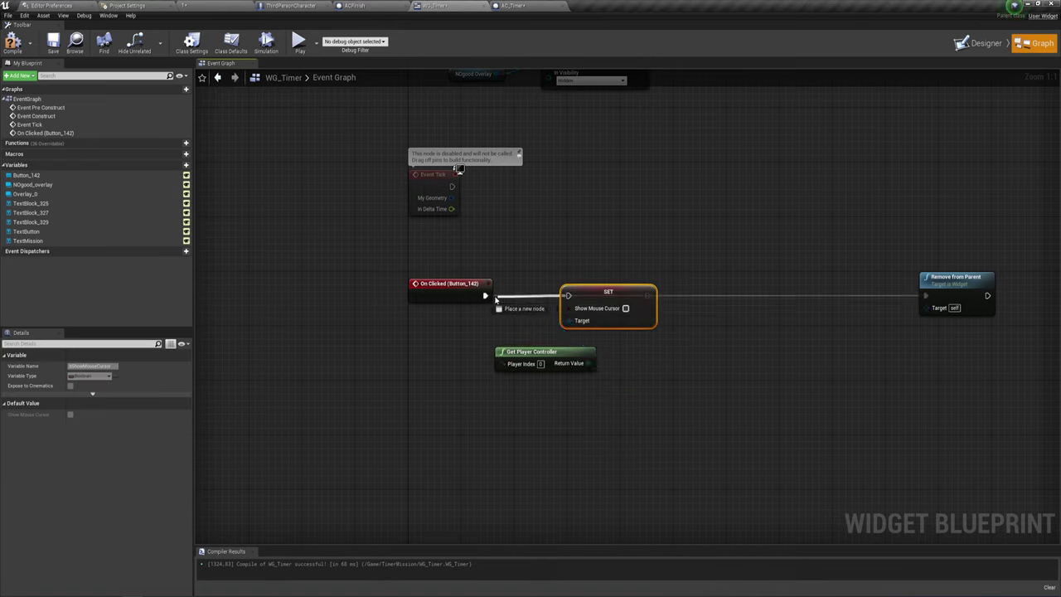
# - Wire SET Show Mouse Cursor after On Clicked and shift it with Get Player Controller left
pyautogui.moveTo(568, 296); pyautogui.dragTo(485, 296)
pyautogui.click(547, 356)
pyautogui.keyDown('ctrl'); pyautogui.click(602, 301); pyautogui.keyUp('ctrl')
pyautogui.moveTo(603, 300); pyautogui.dragTo(557, 301)
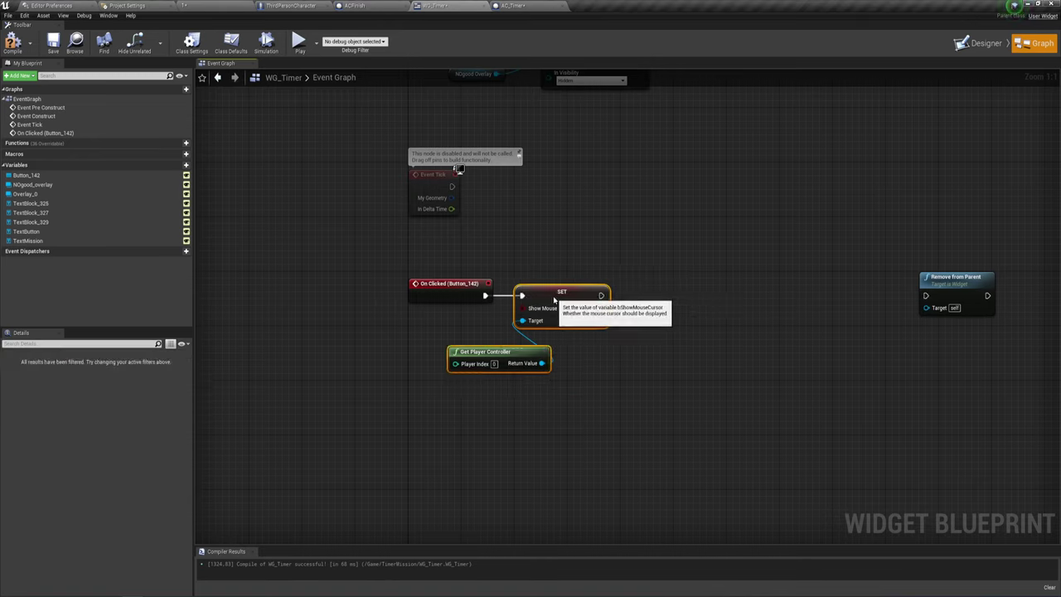
pyautogui.moveTo(626, 358); pyautogui.dragTo(560, 360, button='right')
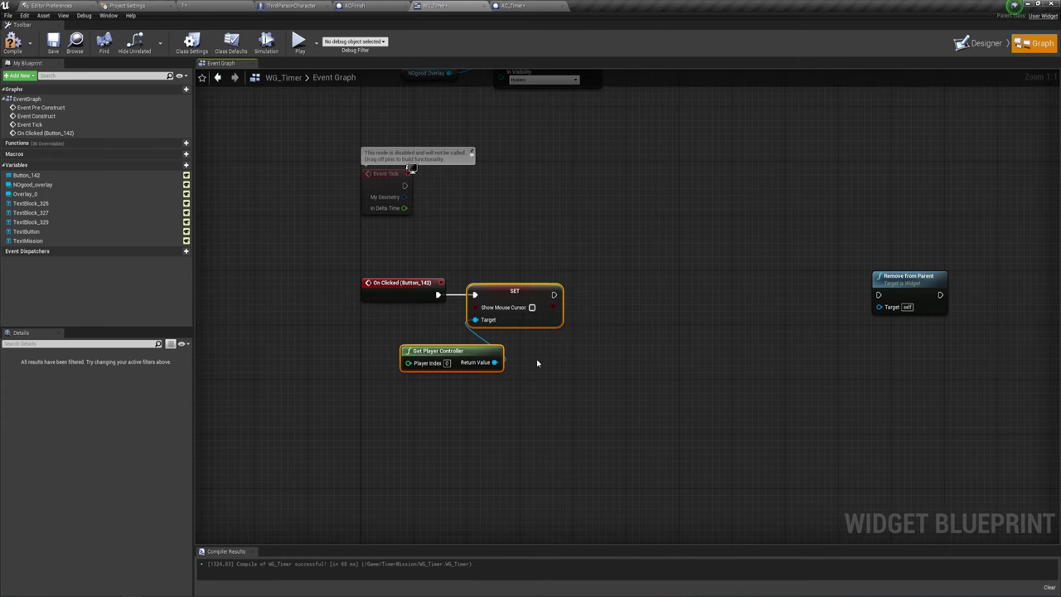
# - Add Set Input Mode Game Only for the player controller after SET, nudging Remove from Parent right
pyautogui.moveTo(494, 362); pyautogui.dragTo(592, 342)
pyautogui.write('se')
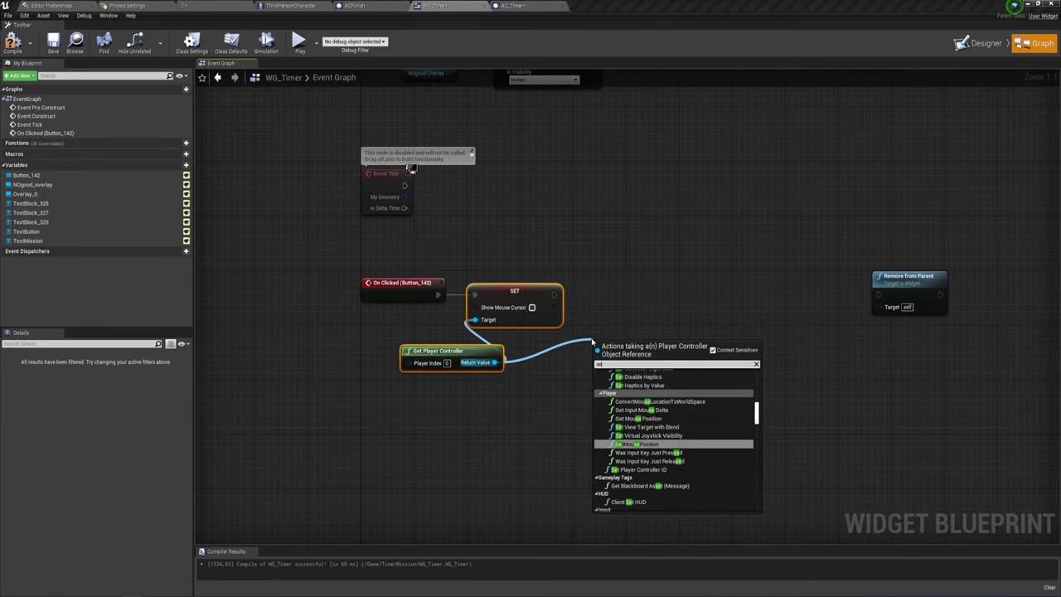
pyautogui.write('t inp')
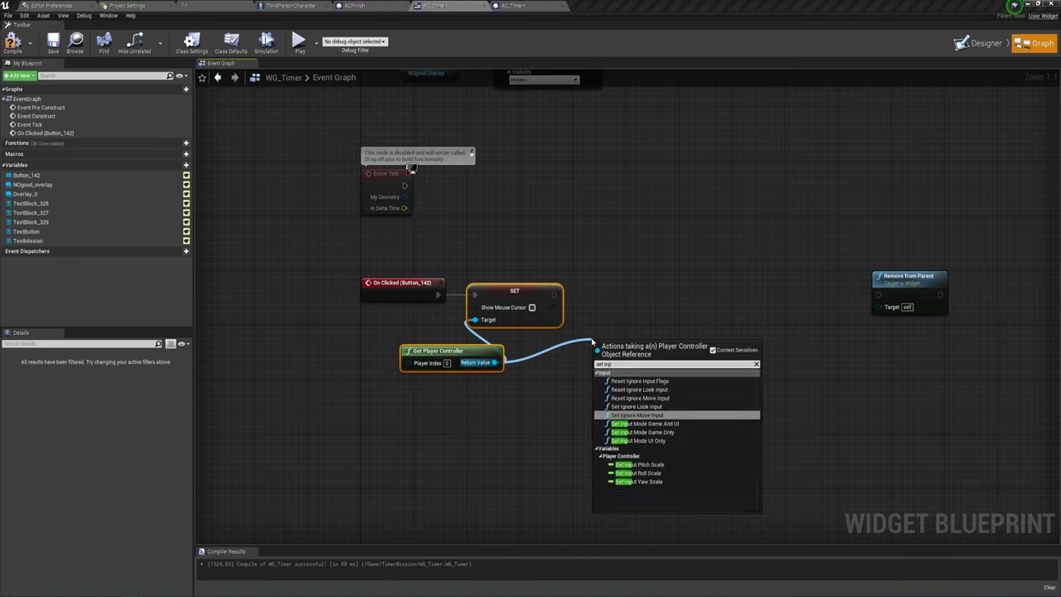
pyautogui.write('u')
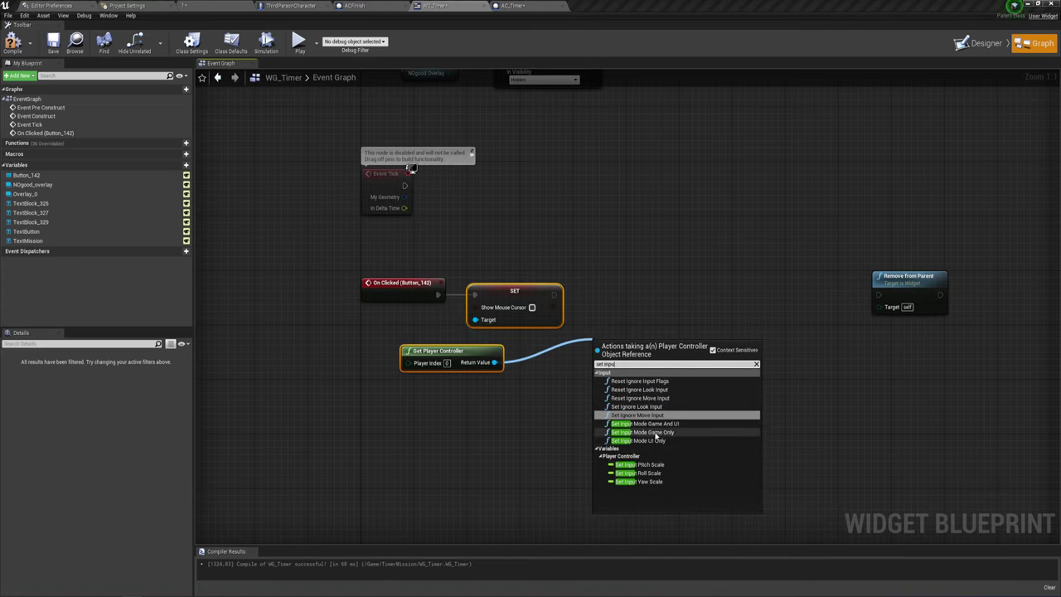
pyautogui.click(656, 432)
pyautogui.moveTo(681, 336); pyautogui.dragTo(656, 277)
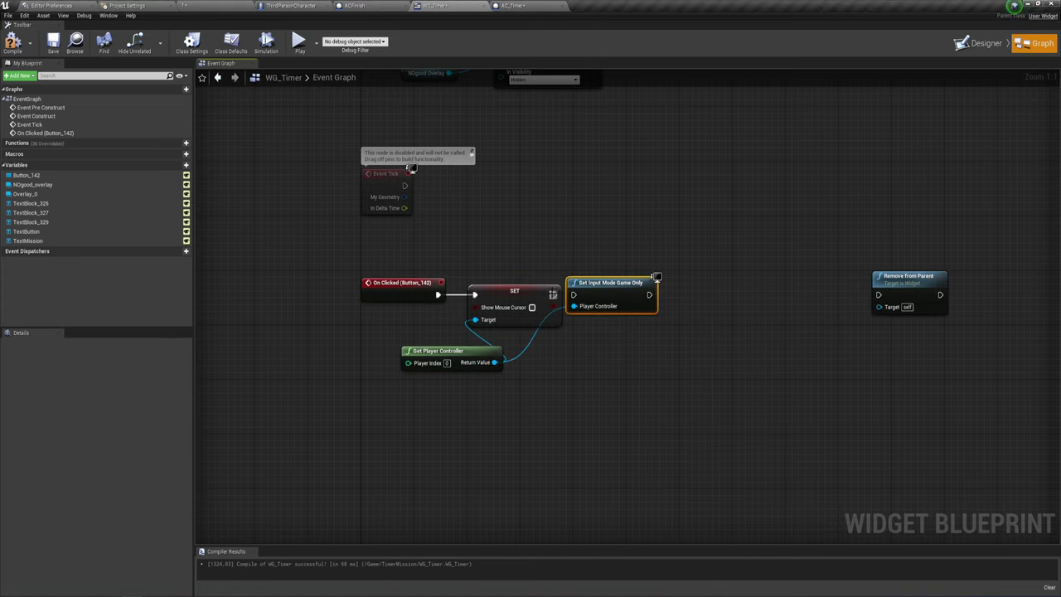
pyautogui.moveTo(628, 348); pyautogui.dragTo(548, 329, button='right')
pyautogui.moveTo(619, 342)
pyautogui.mouseDown(button='right')
pyautogui.moveTo(595, 351)
pyautogui.moveTo(540, 344)
pyautogui.mouseUp(button='right')
pyautogui.moveTo(726, 277); pyautogui.dragTo(765, 277)
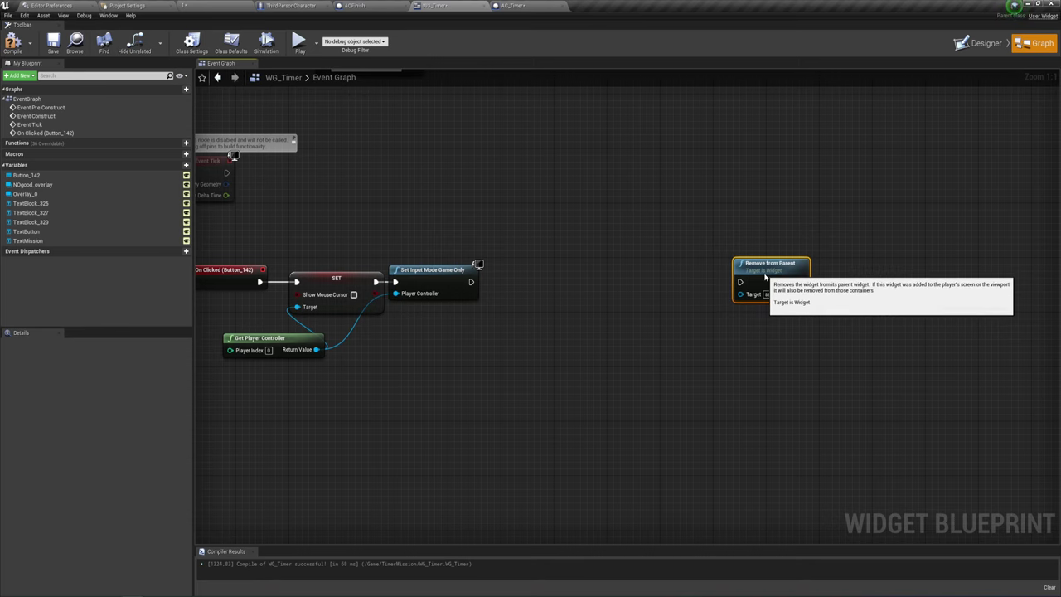
pyautogui.moveTo(583, 320); pyautogui.dragTo(605, 332, button='right')
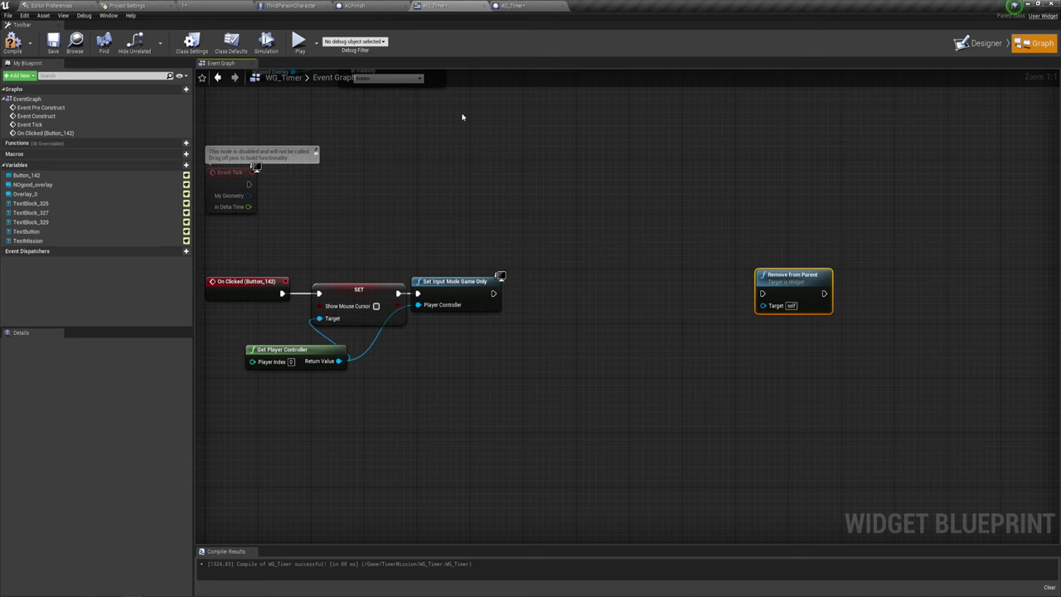
# - Pan the WG_Timer graph to Event Construct and pull a wire from Set Visibility's exec output
pyautogui.moveTo(440, 189); pyautogui.dragTo(578, 345, button='right')
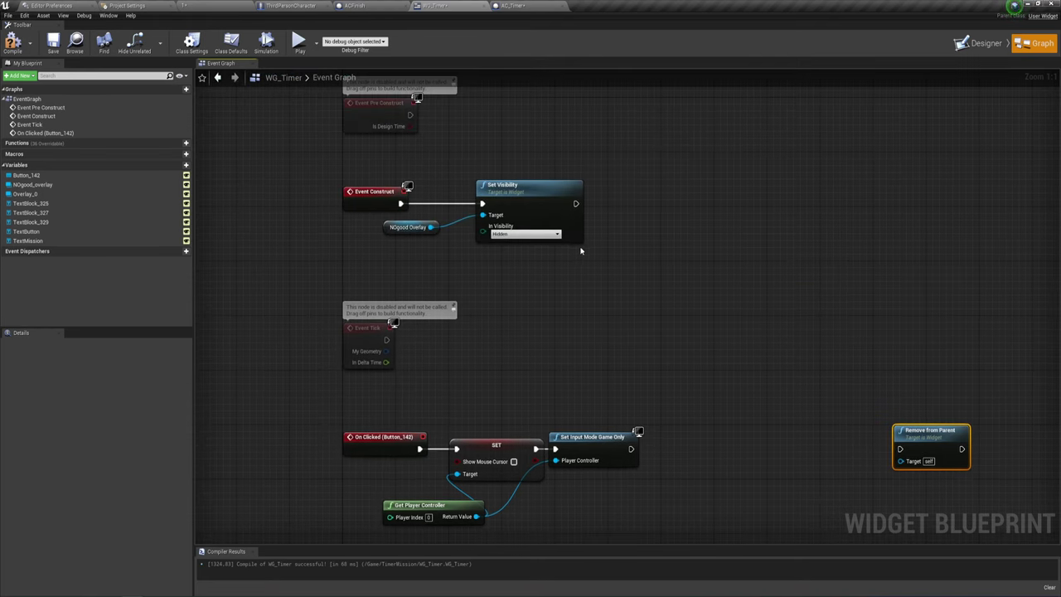
pyautogui.moveTo(580, 250)
pyautogui.mouseDown(button='right')
pyautogui.moveTo(486, 261)
pyautogui.moveTo(472, 241)
pyautogui.mouseUp(button='right')
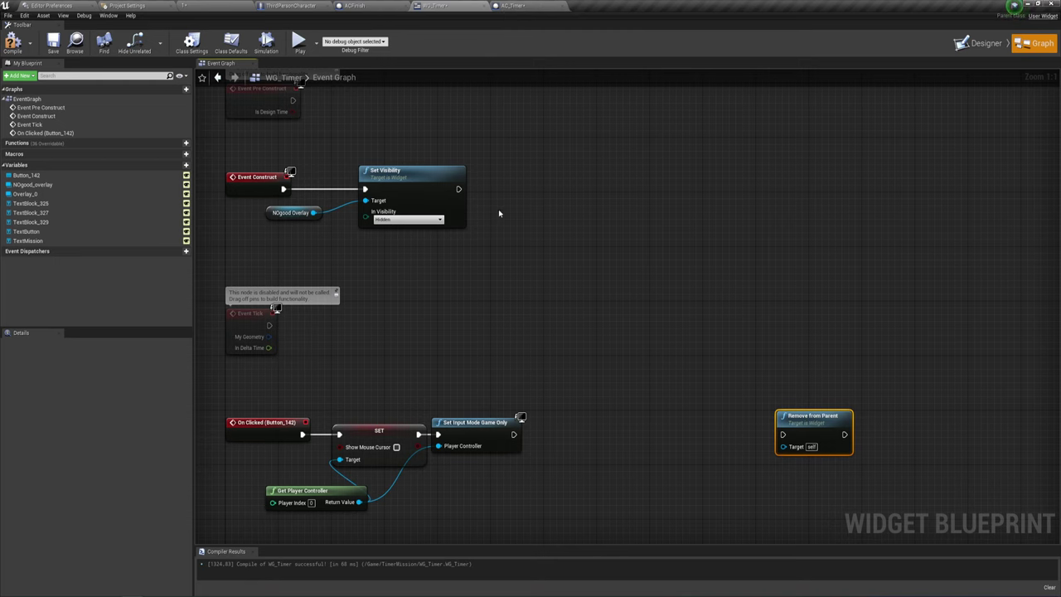
pyautogui.moveTo(508, 189); pyautogui.dragTo(501, 202, button='right')
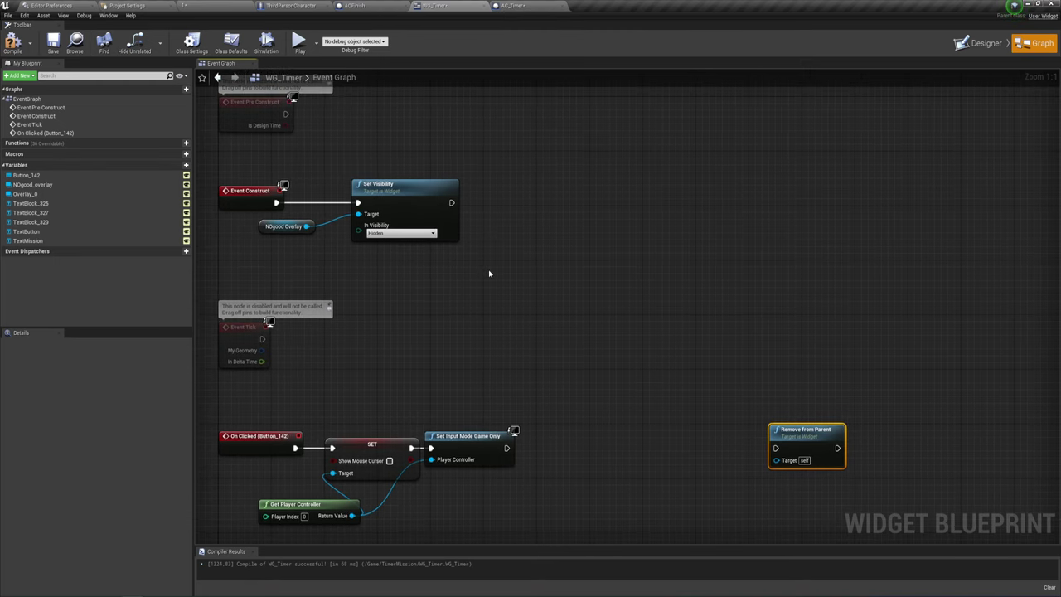
pyautogui.moveTo(451, 203); pyautogui.dragTo(492, 205)
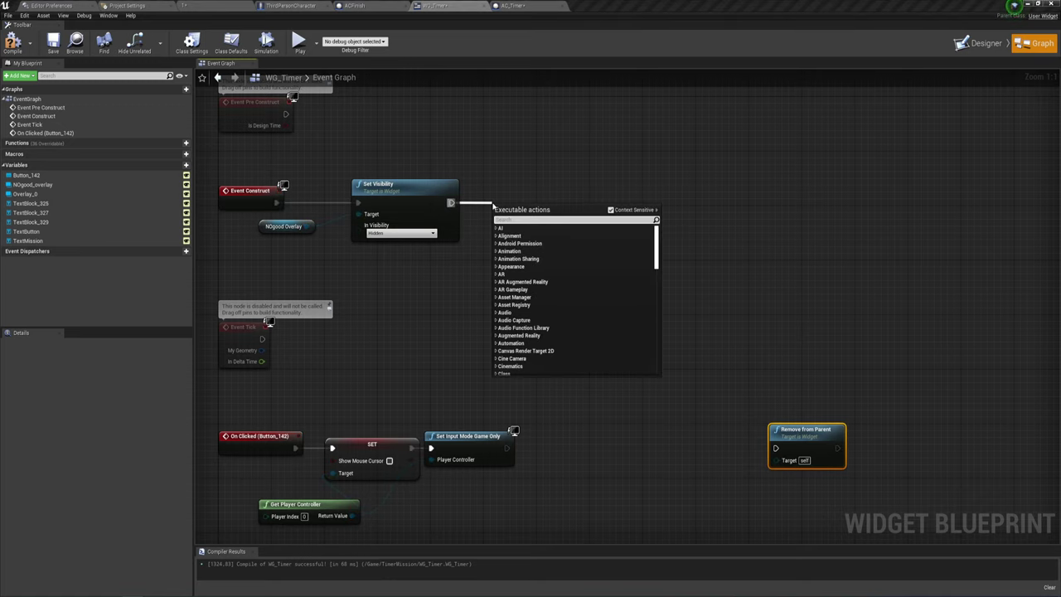
# - Add a Get Actor Of Class node after Set Visibility with Actor Class set to AC Timer
pyautogui.write('get')
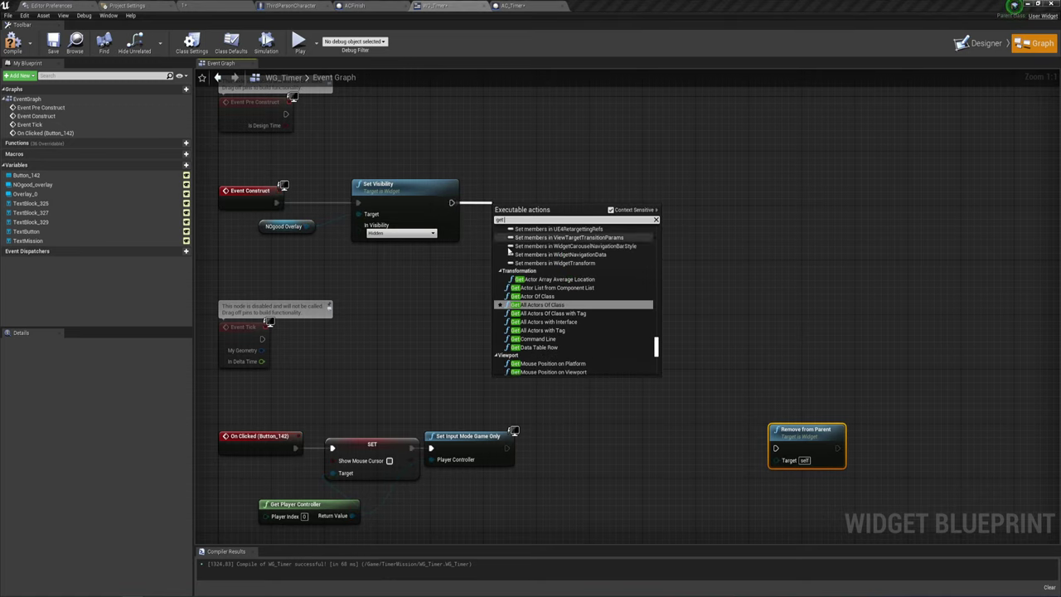
pyautogui.click(529, 297)
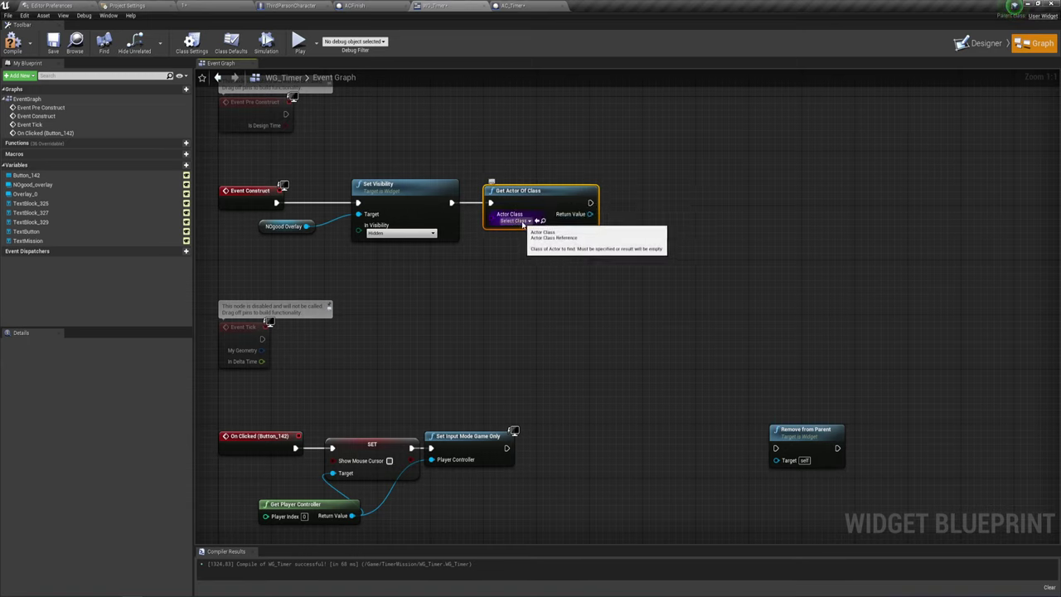
pyautogui.click(504, 220)
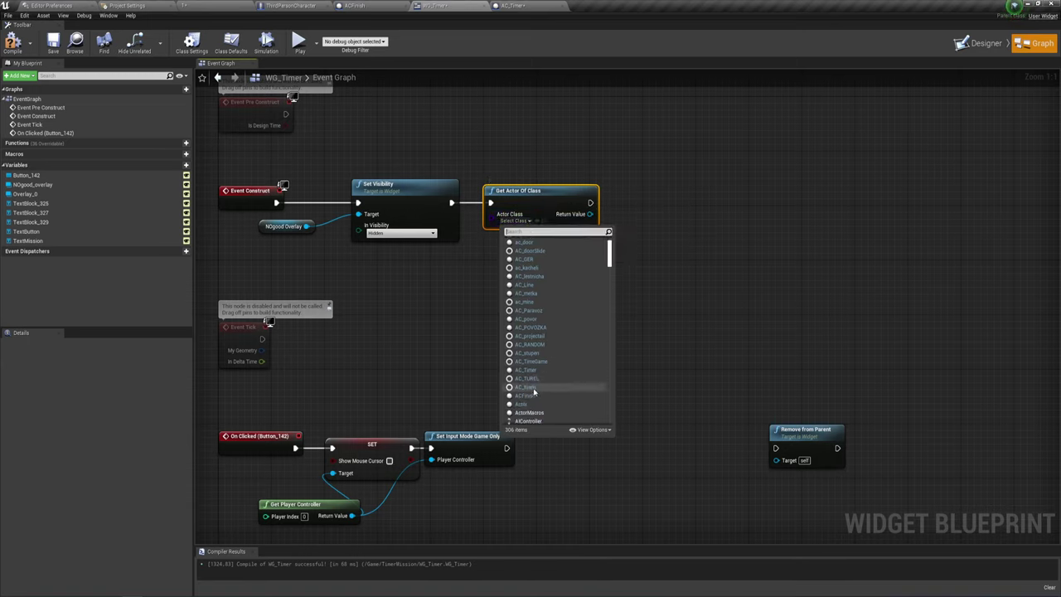
pyautogui.click(531, 370)
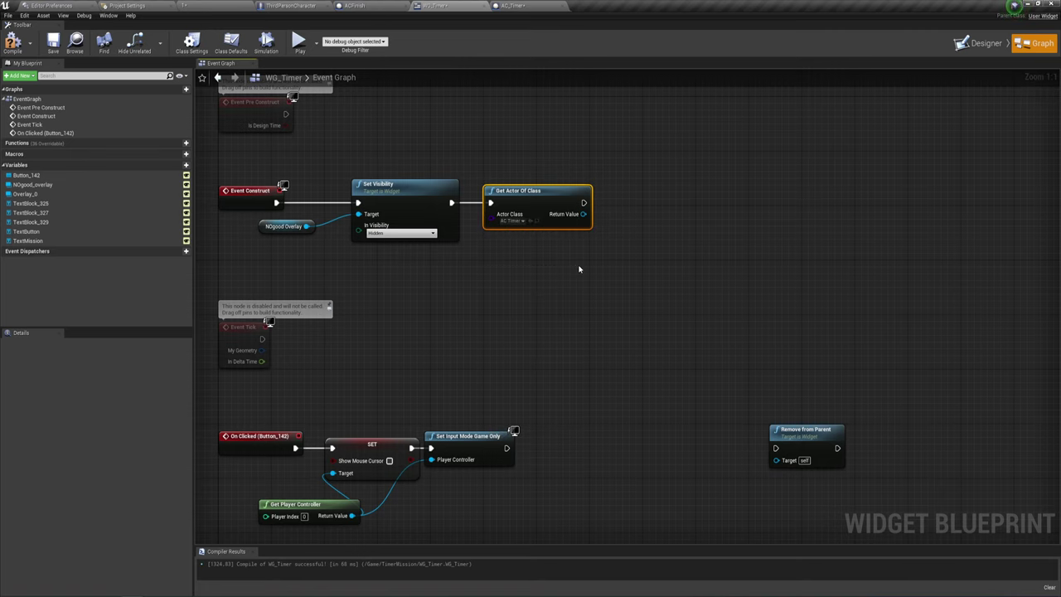
# - Nudge the Get Actor Of Class node into place and pull a wire from its Return Value
pyautogui.moveTo(579, 268); pyautogui.dragTo(545, 297, button='right')
pyautogui.moveTo(468, 269); pyautogui.dragTo(513, 193)
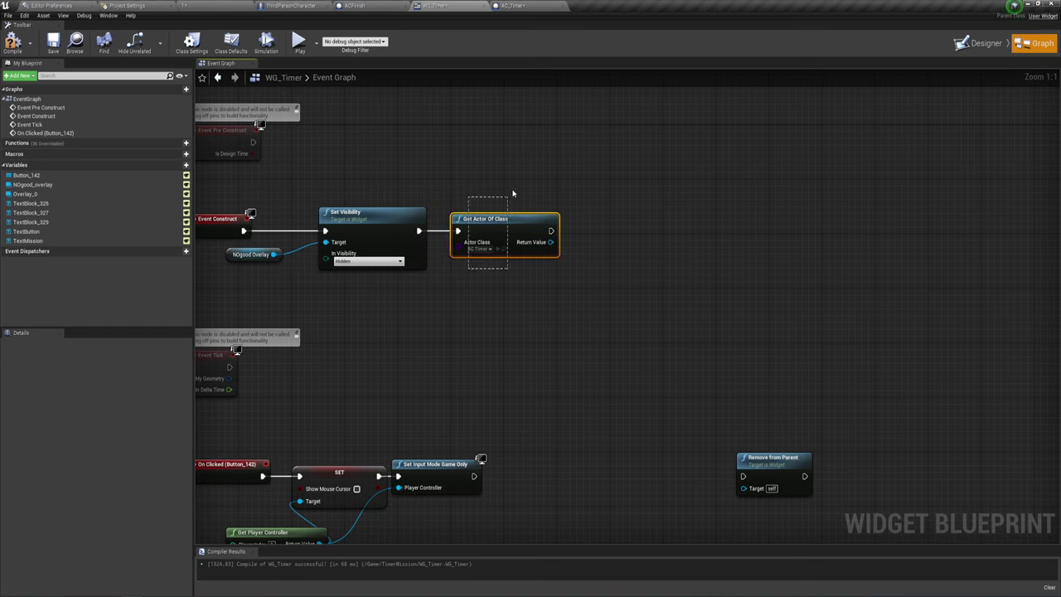
pyautogui.moveTo(569, 266); pyautogui.dragTo(507, 266, button='right')
pyautogui.moveTo(488, 243)
pyautogui.mouseDown()
pyautogui.moveTo(555, 279)
pyautogui.moveTo(516, 276)
pyautogui.mouseUp()
pyautogui.moveTo(422, 187); pyautogui.dragTo(475, 323)
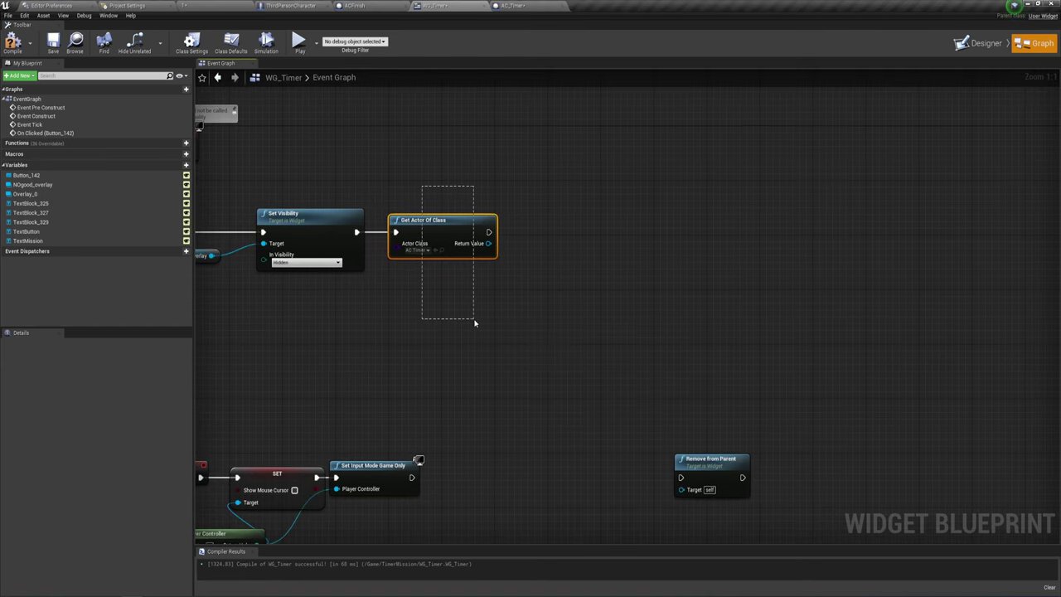
pyautogui.moveTo(500, 277); pyautogui.dragTo(492, 293, button='right')
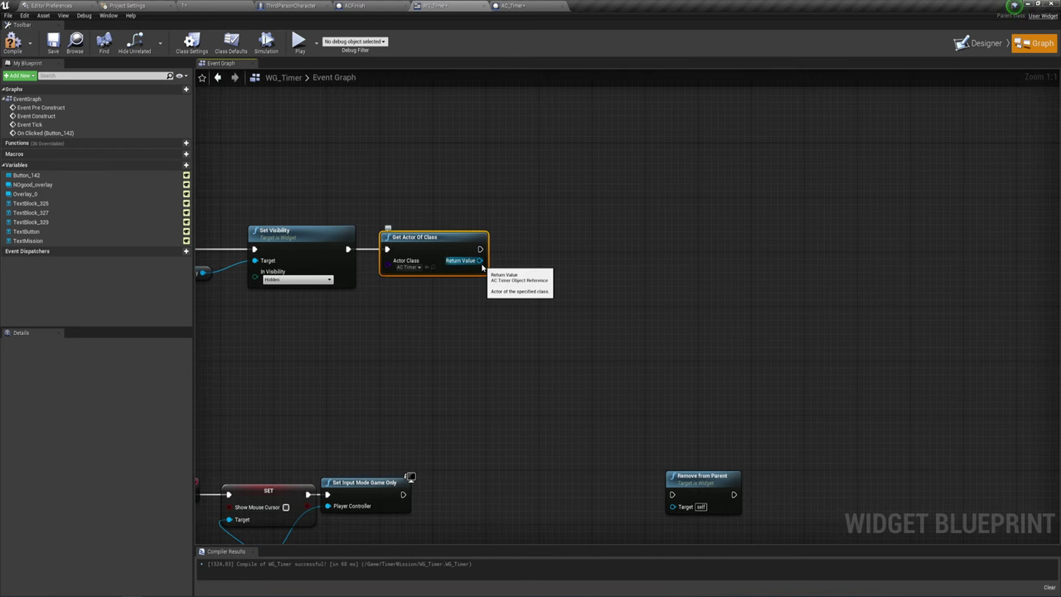
pyautogui.moveTo(441, 245); pyautogui.dragTo(454, 246)
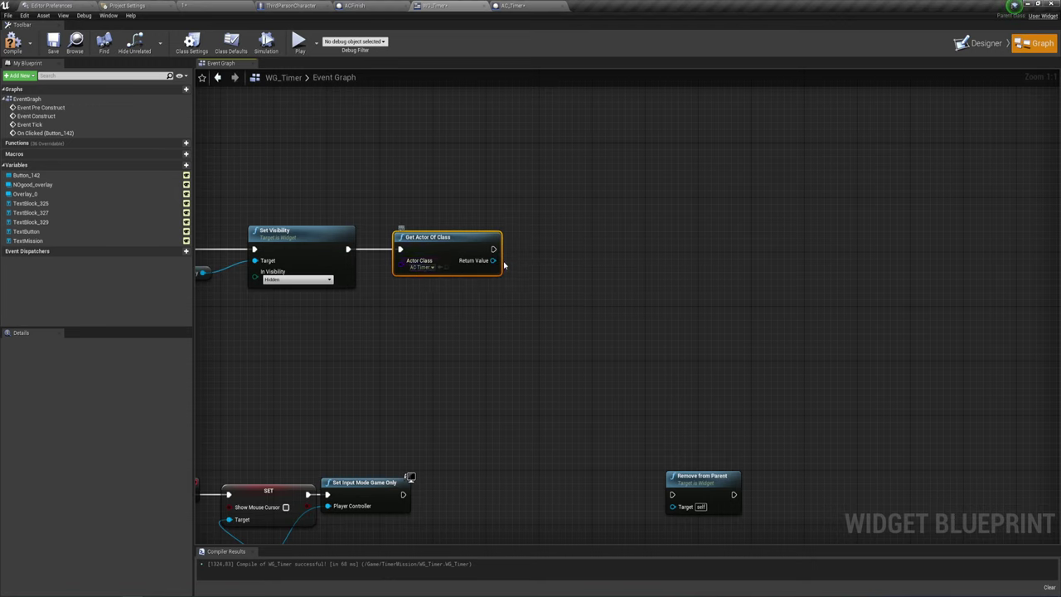
pyautogui.moveTo(492, 260); pyautogui.dragTo(539, 267)
# - Promote the found actor to a new variable and rename it TimerMission
pyautogui.click(589, 308)
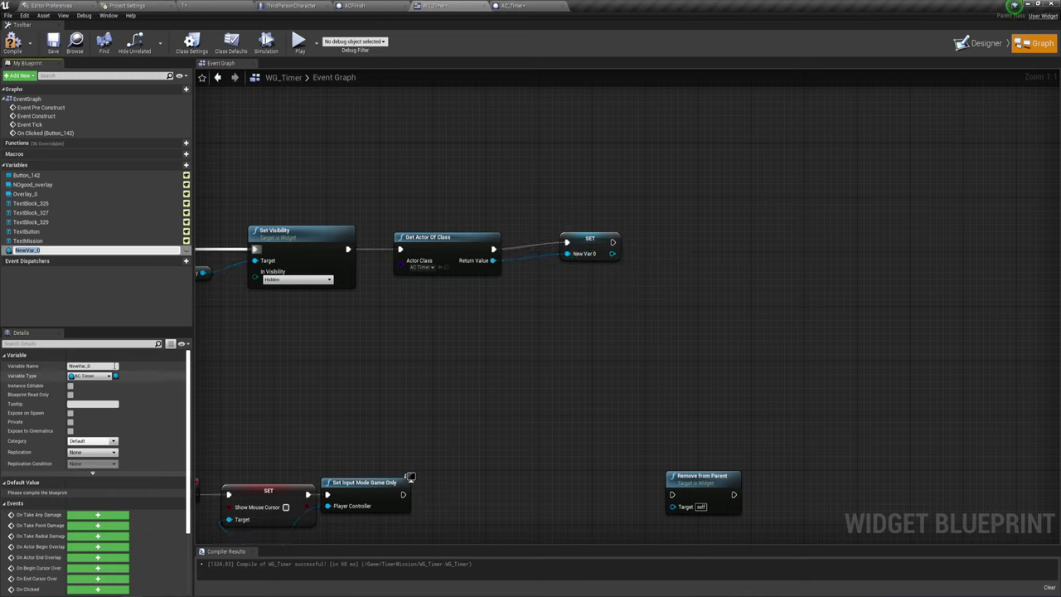
pyautogui.click(103, 366)
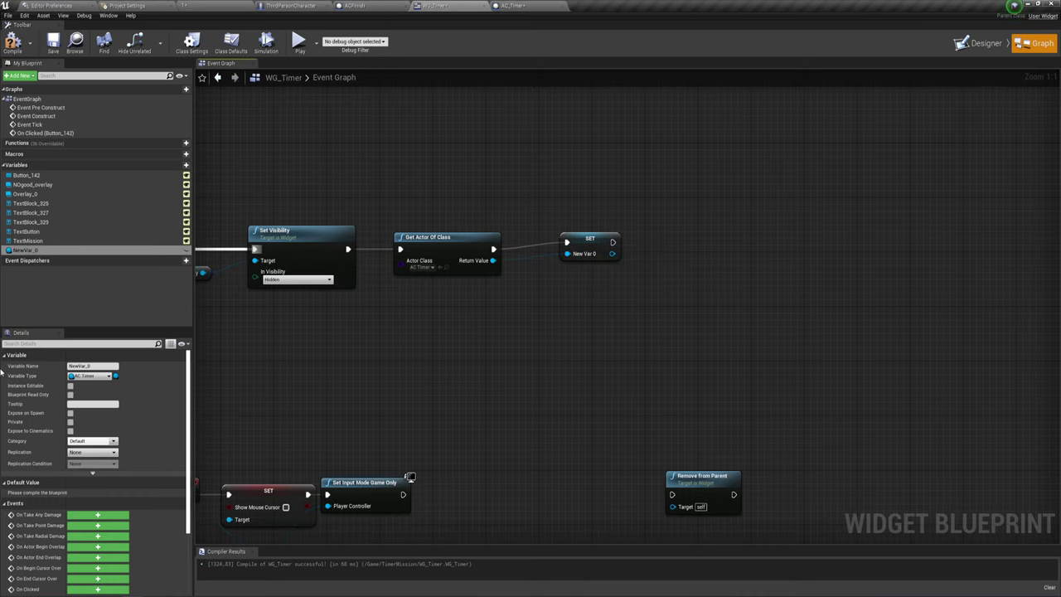
pyautogui.click(93, 366)
pyautogui.write('TimerMission')
pyautogui.press('Return')
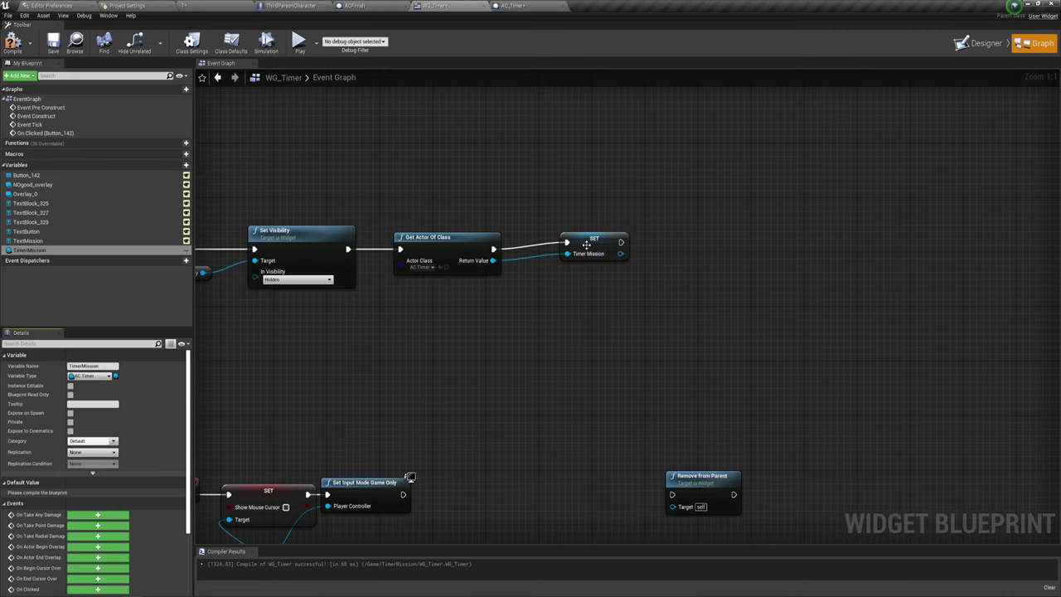
# - Arrange the SET and On Clicked nodes, then drop a TimerMission getter beside them
pyautogui.moveTo(586, 244); pyautogui.dragTo(541, 244)
pyautogui.moveTo(496, 307); pyautogui.dragTo(541, 136, button='right')
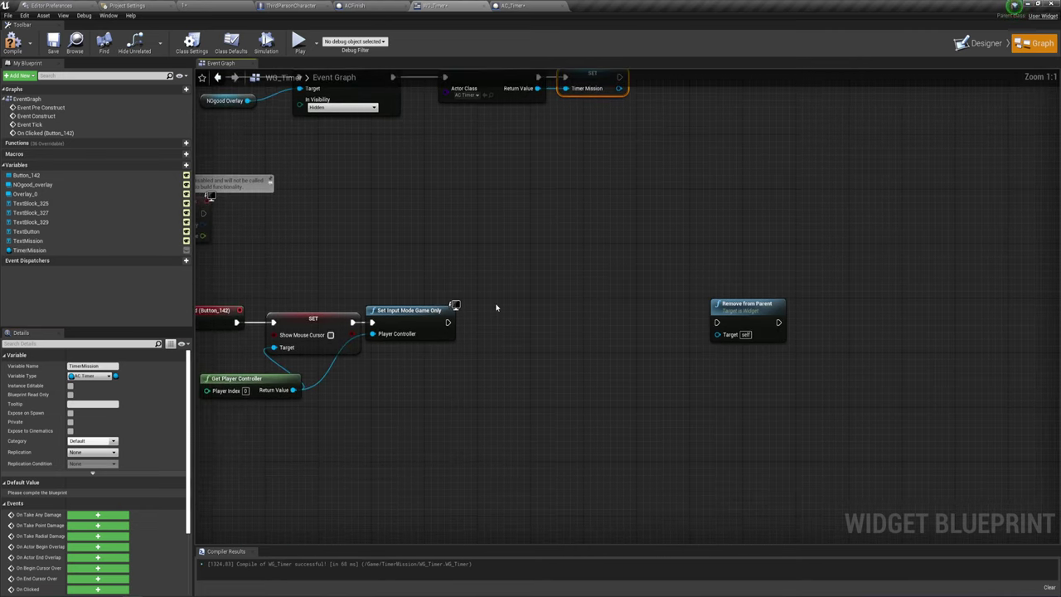
pyautogui.moveTo(484, 309); pyautogui.dragTo(531, 309, button='right')
pyautogui.moveTo(266, 267); pyautogui.dragTo(460, 441)
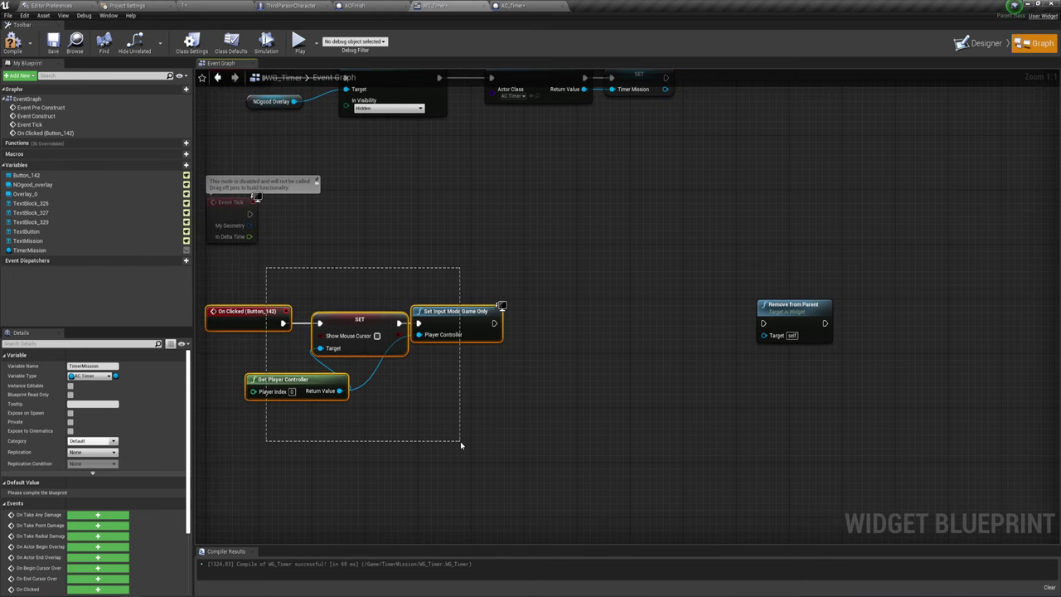
pyautogui.moveTo(551, 395); pyautogui.dragTo(530, 400, button='right')
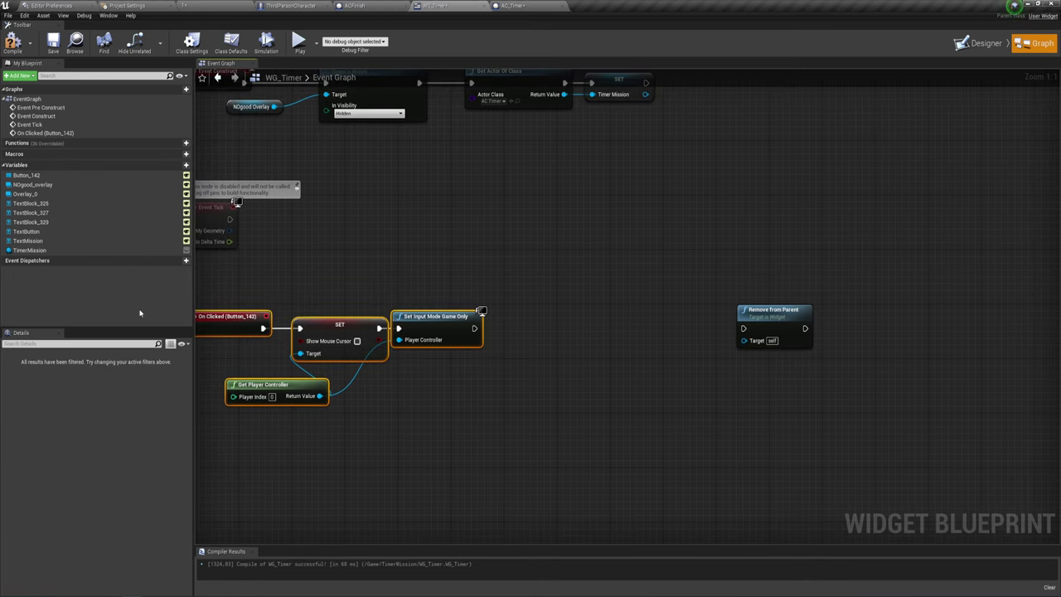
pyautogui.moveTo(29, 249)
pyautogui.keyDown('ctrl'); pyautogui.mouseDown()
pyautogui.moveTo(476, 365)
pyautogui.moveTo(536, 331)
pyautogui.mouseUp(); pyautogui.keyUp('ctrl')
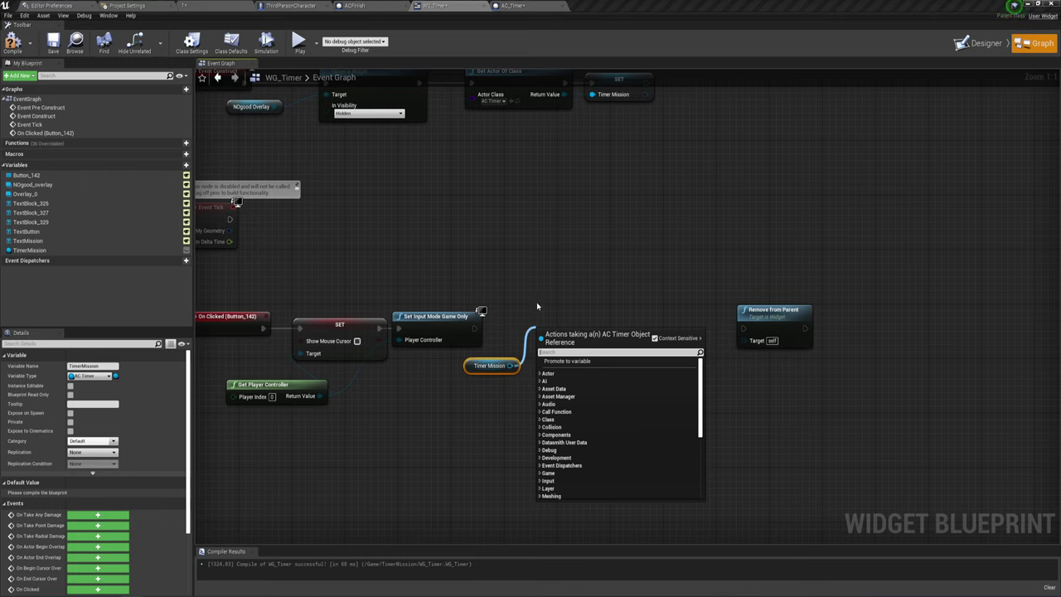
# - Add a Get Mission Complete node from Timer Mission and reposition both getters
pyautogui.write('Get')
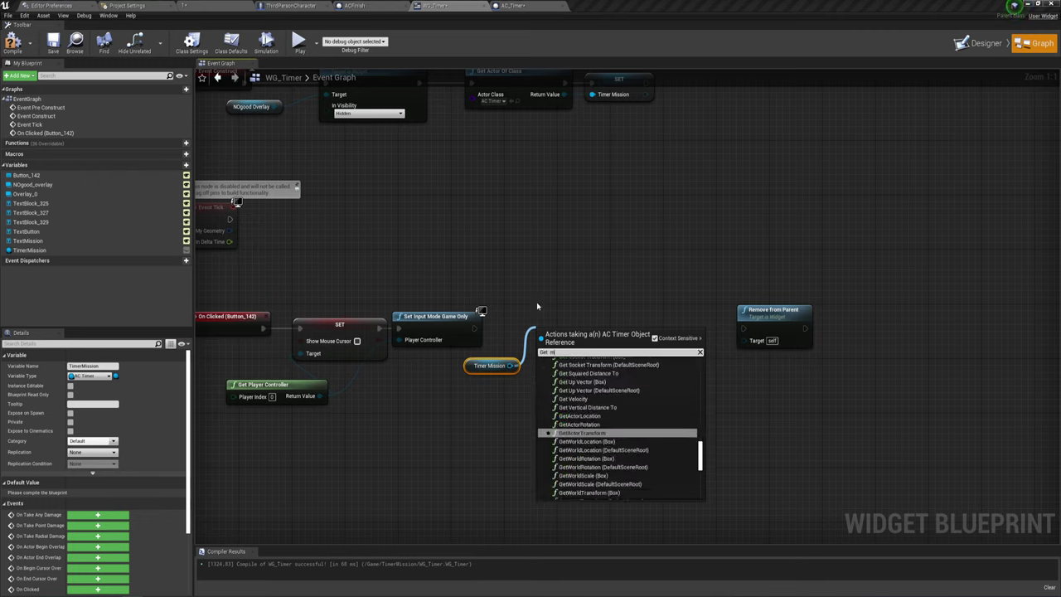
pyautogui.write(' mis')
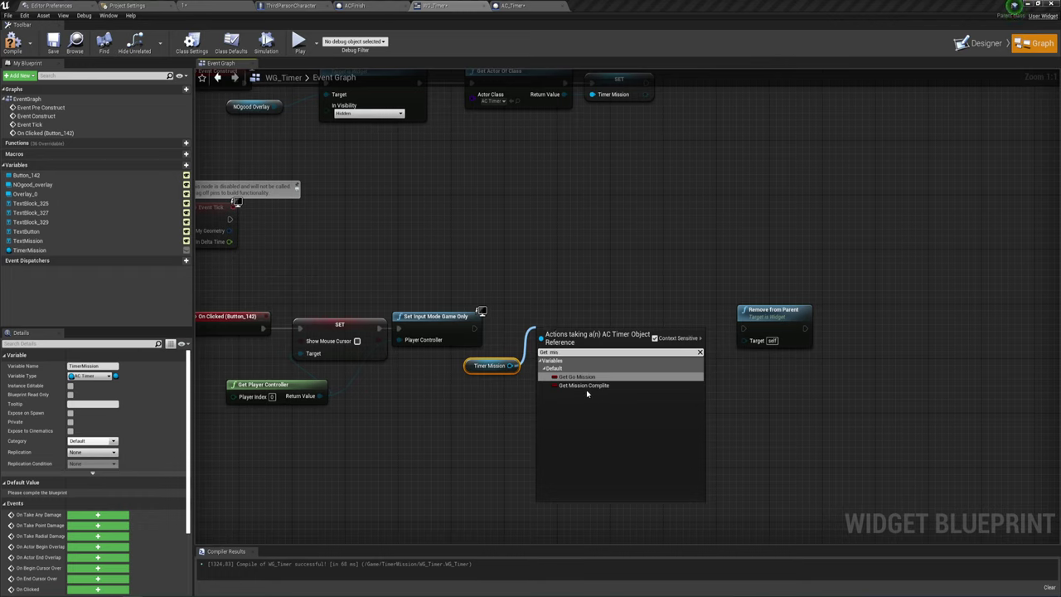
pyautogui.click(583, 385)
pyautogui.moveTo(572, 335); pyautogui.dragTo(525, 355)
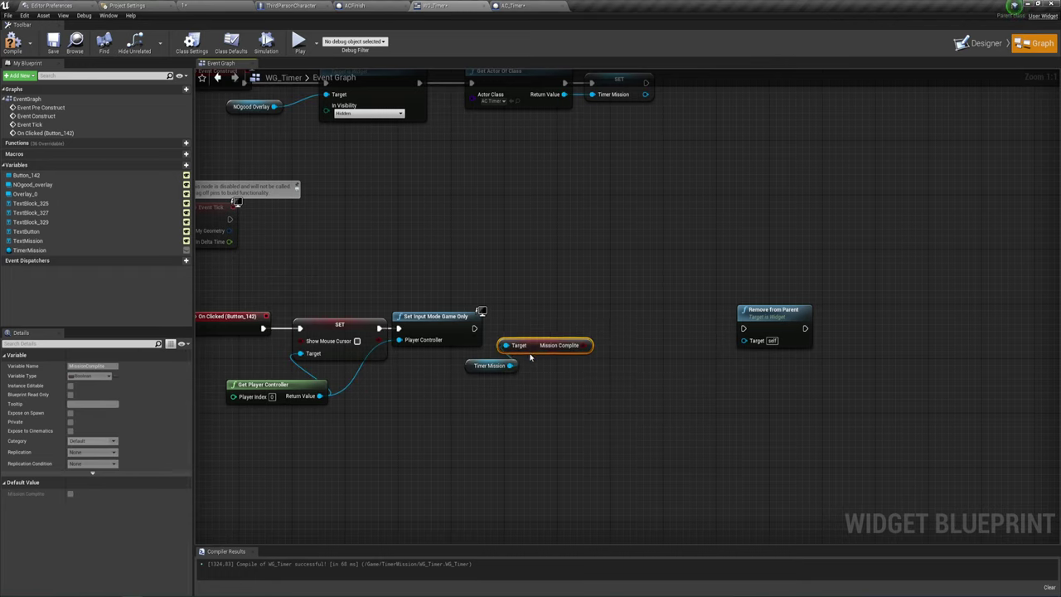
pyautogui.moveTo(497, 391); pyautogui.dragTo(536, 351)
pyautogui.moveTo(515, 366); pyautogui.dragTo(502, 372)
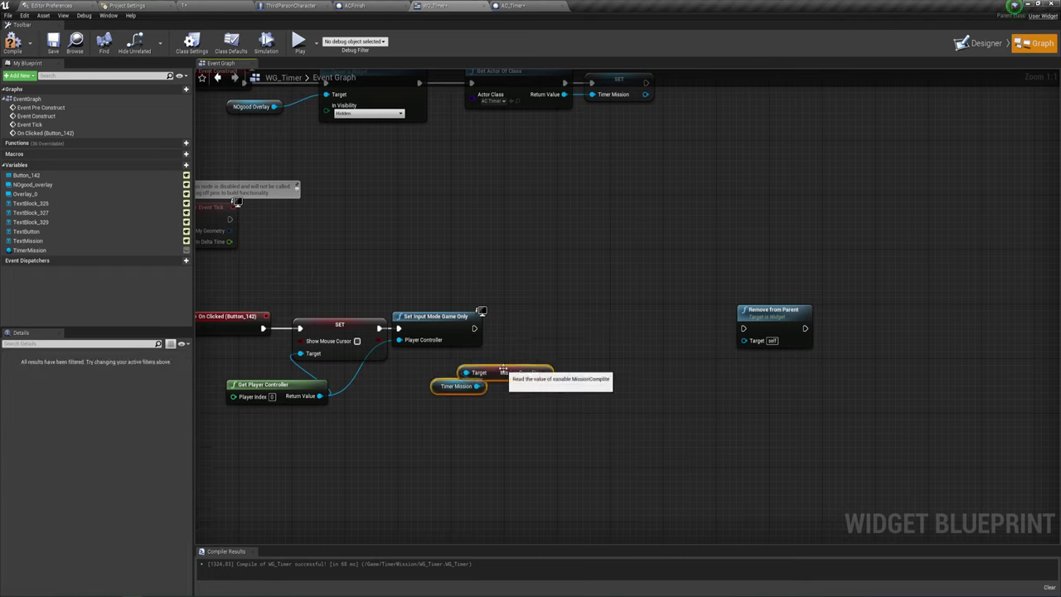
# - Add a Branch fed by Set Input Mode Game Only, and move Remove from Parent beside it
pyautogui.click(568, 329)
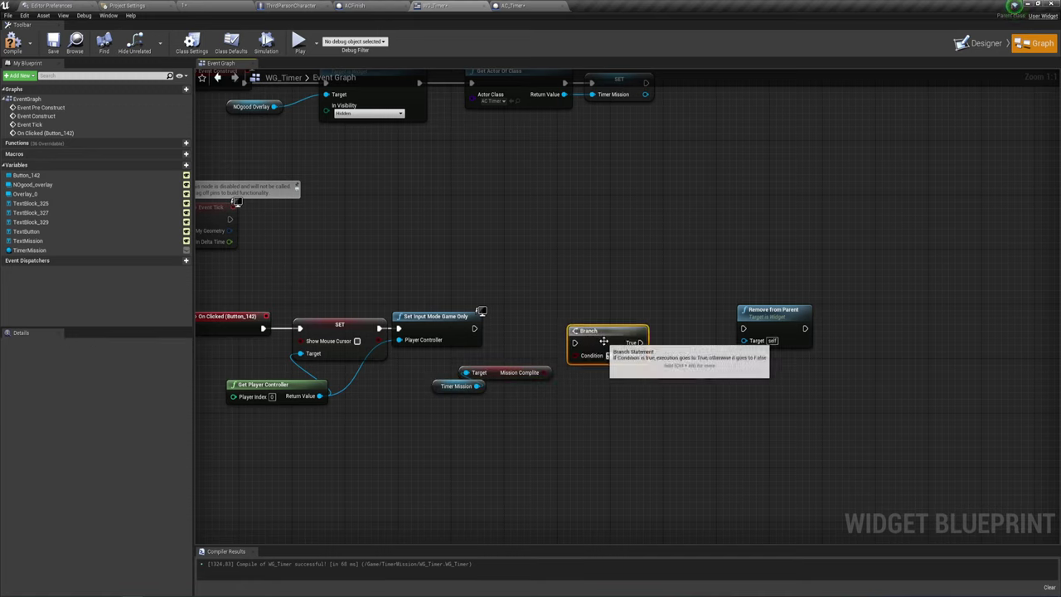
pyautogui.moveTo(574, 333); pyautogui.dragTo(545, 318)
pyautogui.moveTo(472, 328); pyautogui.dragTo(544, 328)
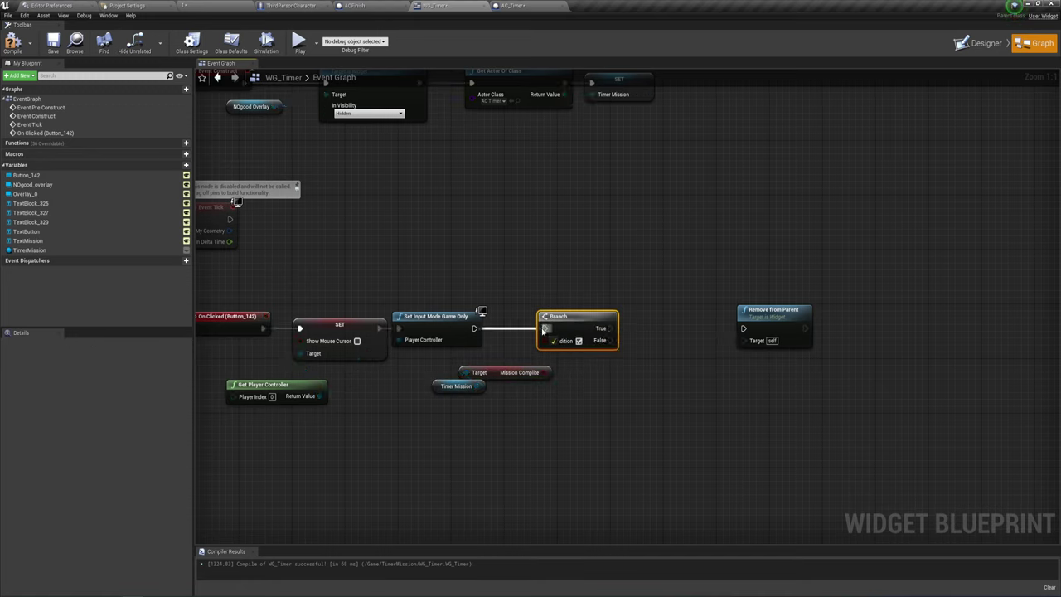
pyautogui.moveTo(597, 381); pyautogui.dragTo(500, 381, button='right')
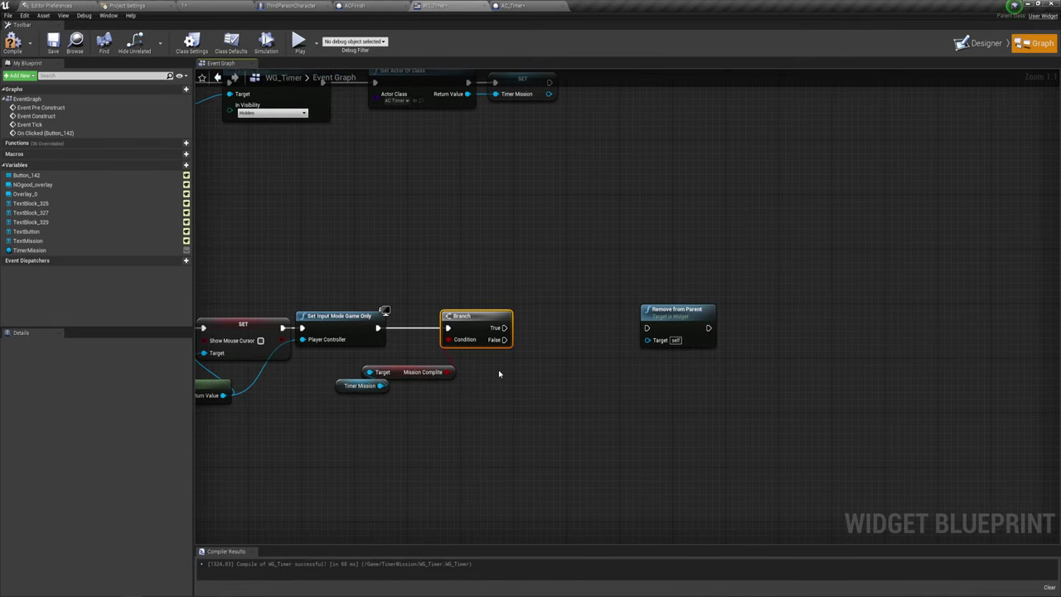
pyautogui.moveTo(594, 406); pyautogui.dragTo(514, 393, button='right')
pyautogui.moveTo(582, 308); pyautogui.dragTo(647, 337)
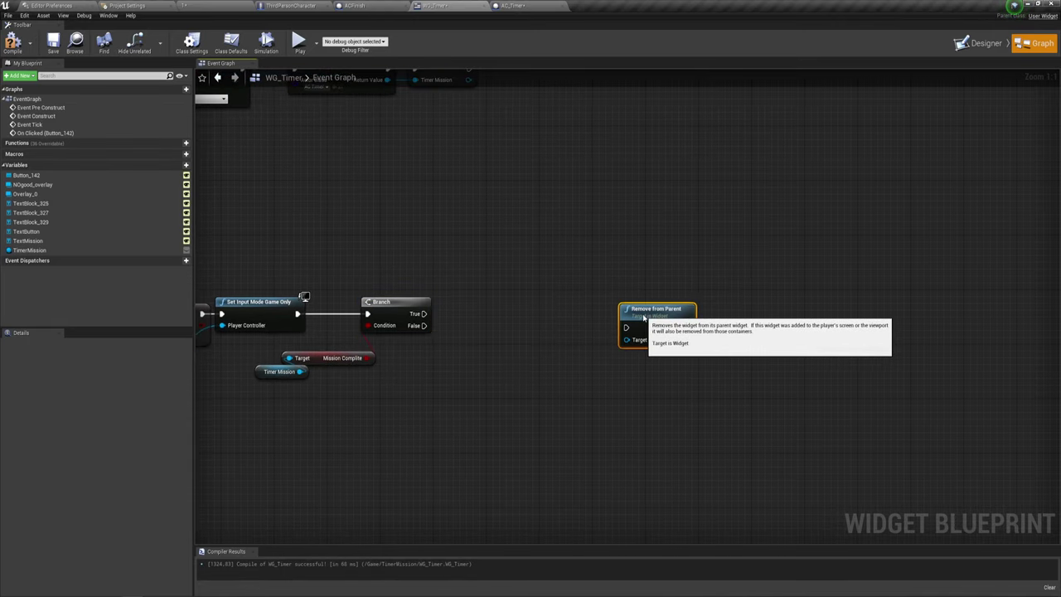
pyautogui.moveTo(422, 315); pyautogui.dragTo(468, 277)
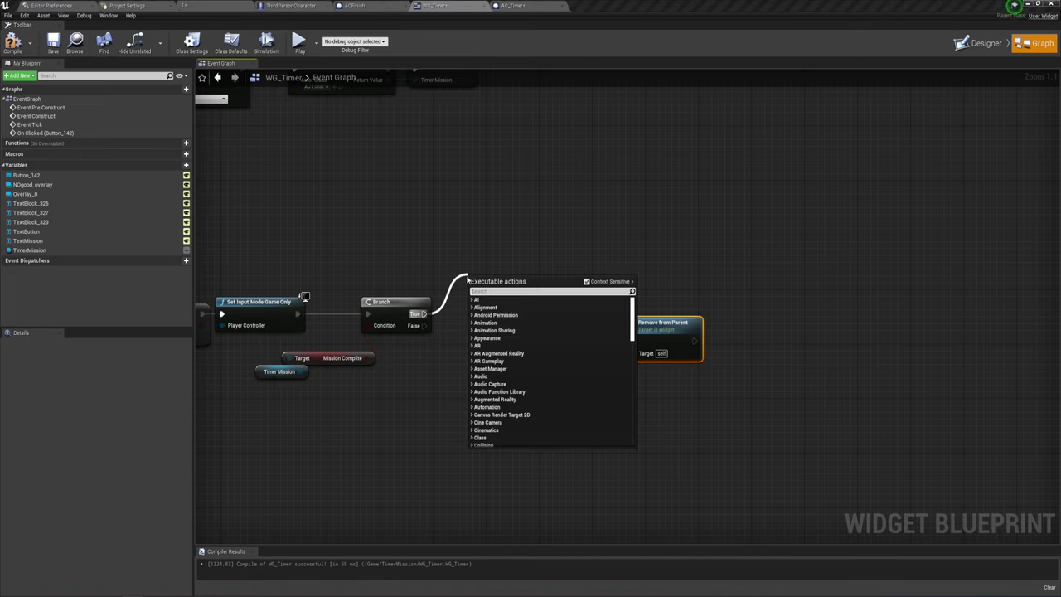
# - Add a Set Life Span node targeting Timer Mission and run it from Branch True
pyautogui.click(260, 372)
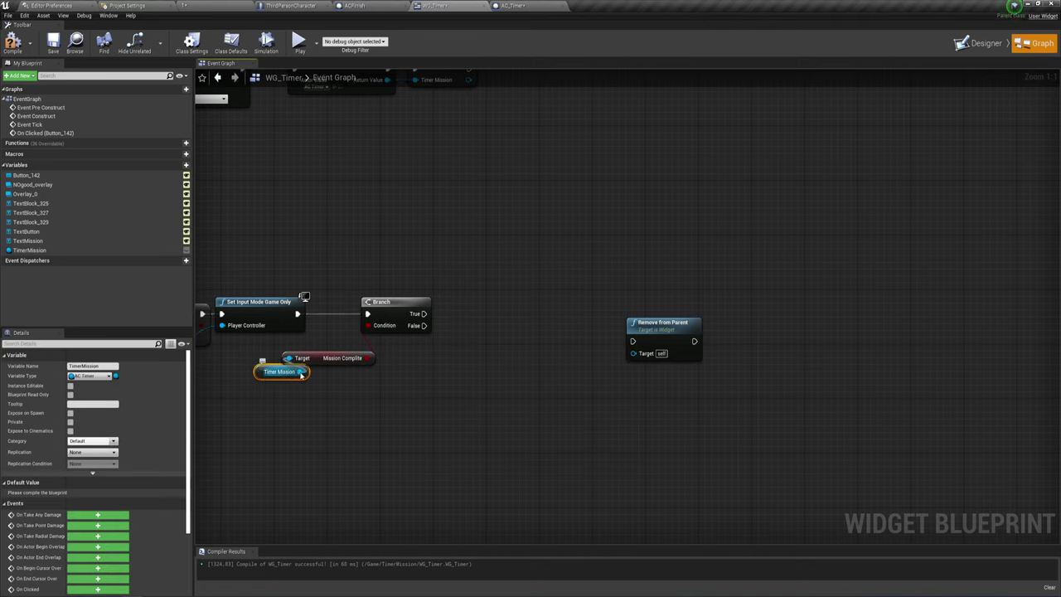
pyautogui.moveTo(301, 372); pyautogui.dragTo(459, 275)
pyautogui.click(512, 6)
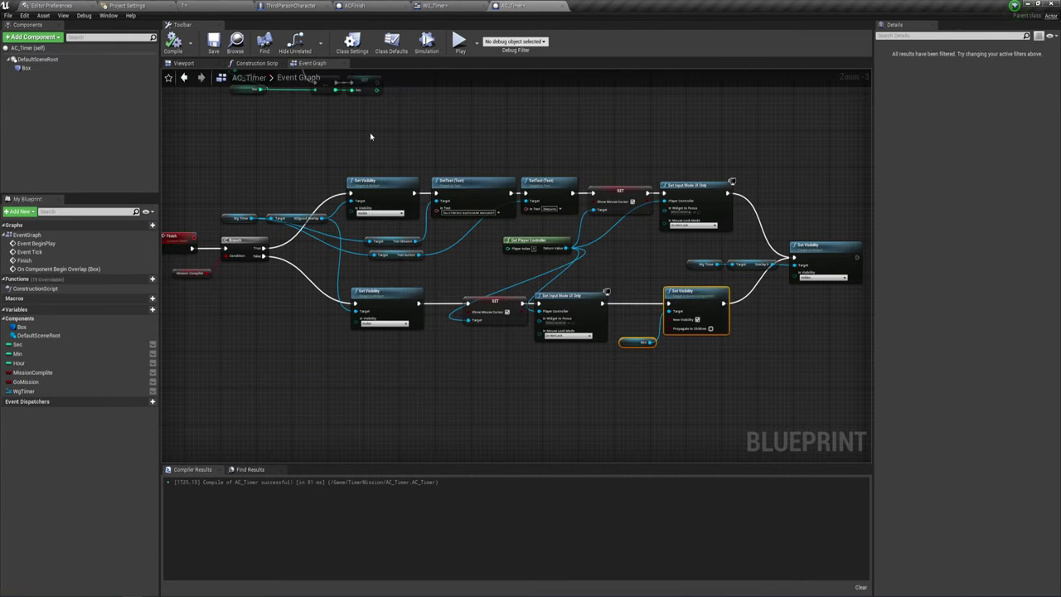
pyautogui.click(433, 5)
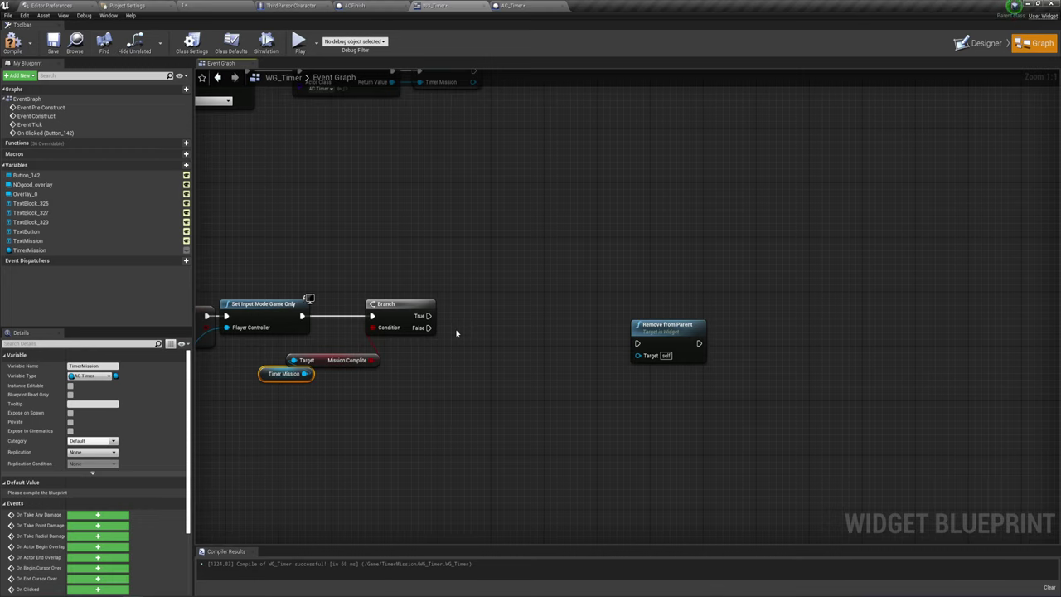
pyautogui.moveTo(305, 374); pyautogui.dragTo(483, 275)
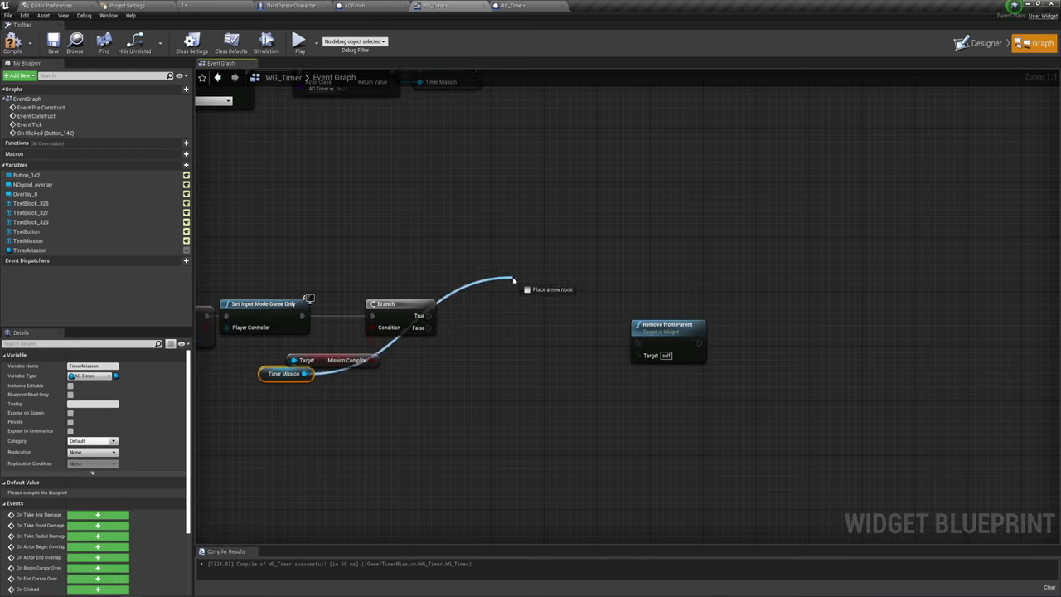
pyautogui.write('se')
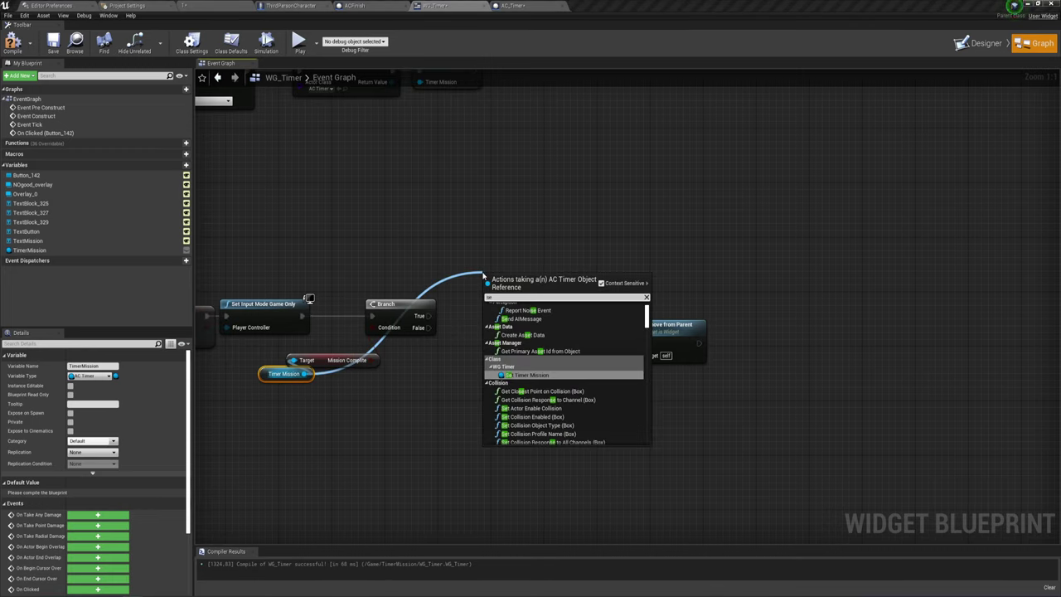
pyautogui.write('t')
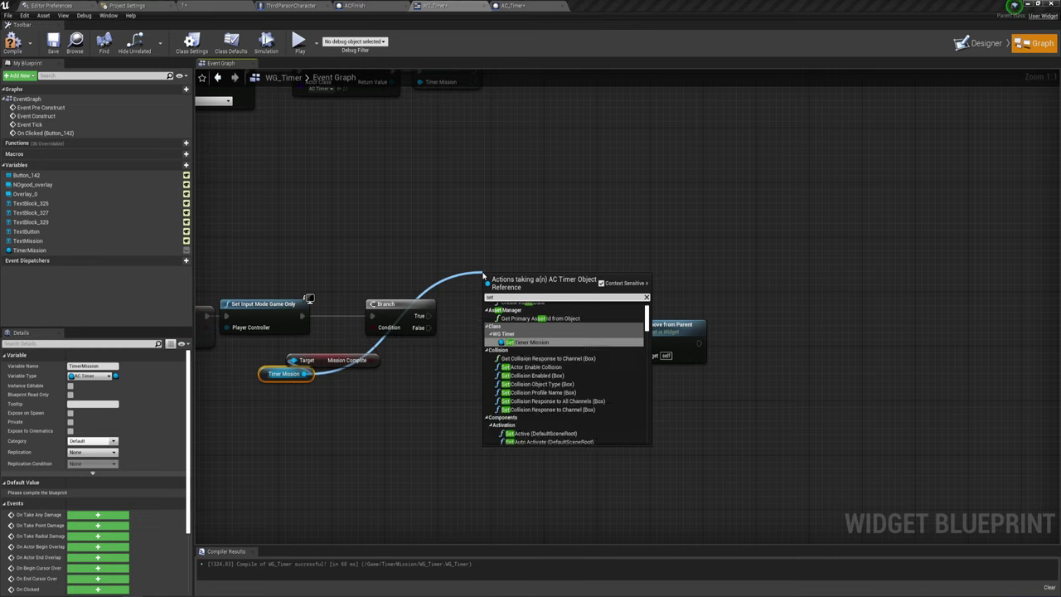
pyautogui.write(' ti')
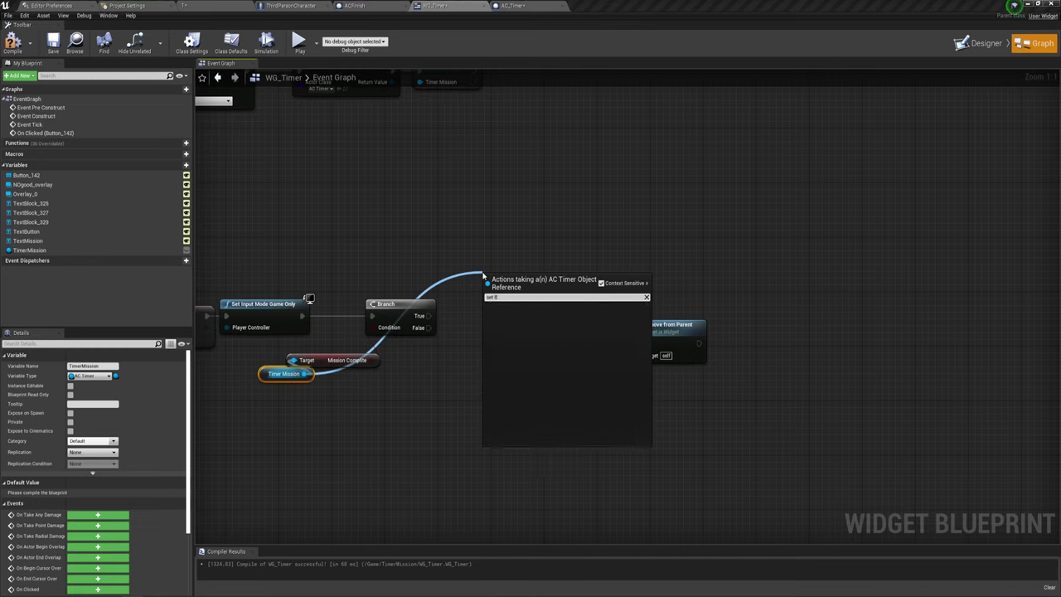
pyautogui.press('BackSpace')
pyautogui.press('BackSpace')
pyautogui.write('life')
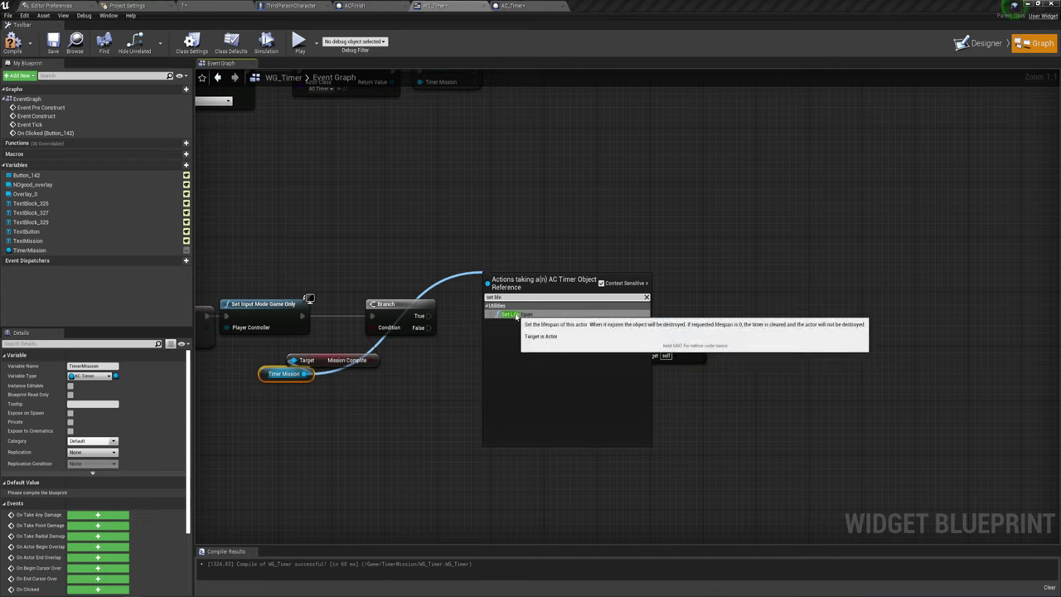
pyautogui.click(515, 313)
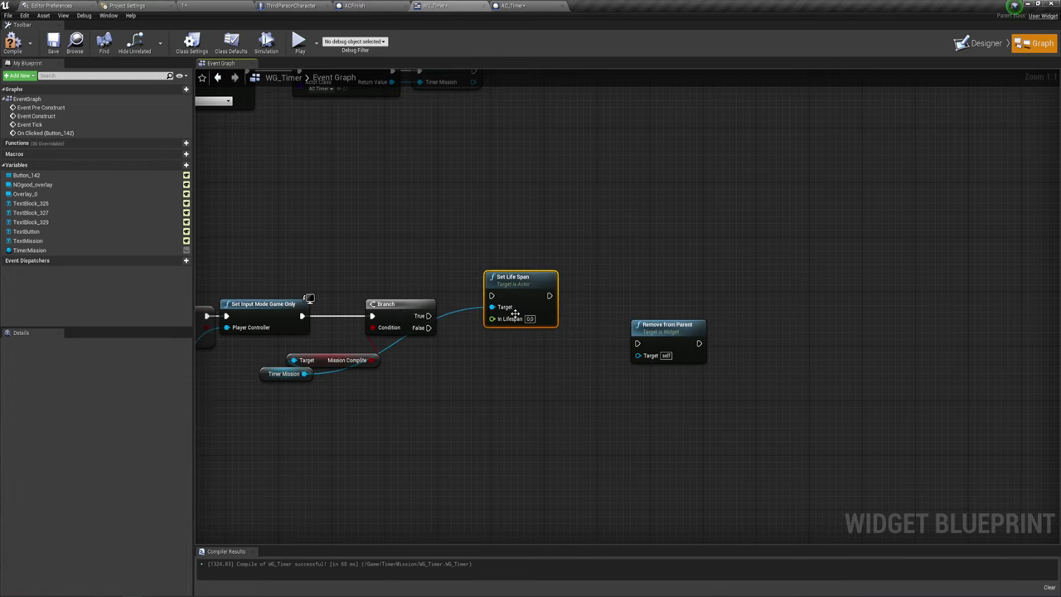
pyautogui.moveTo(485, 282); pyautogui.dragTo(429, 316)
pyautogui.write('5')
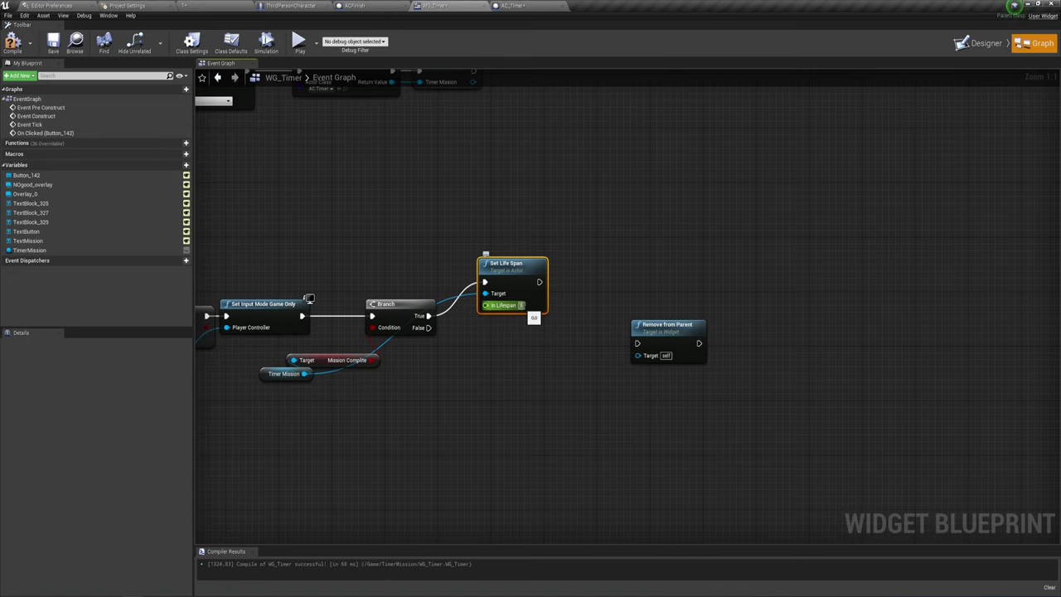
# - Set In Lifespan to 5.0 and wire Set Life Span and Branch False into Remove from Parent
pyautogui.press('Return')
pyautogui.moveTo(540, 283)
pyautogui.mouseDown()
pyautogui.moveTo(638, 342)
pyautogui.moveTo(627, 321)
pyautogui.mouseUp()
pyautogui.moveTo(608, 269); pyautogui.dragTo(733, 416)
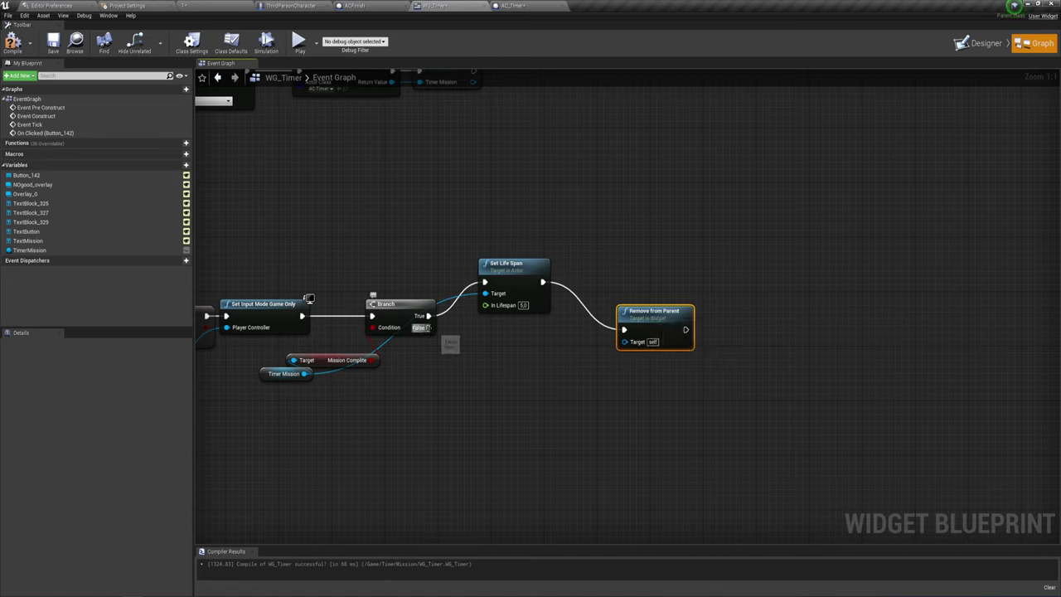
pyautogui.moveTo(266, 415)
pyautogui.mouseDown()
pyautogui.moveTo(414, 346)
pyautogui.moveTo(630, 348)
pyautogui.mouseUp()
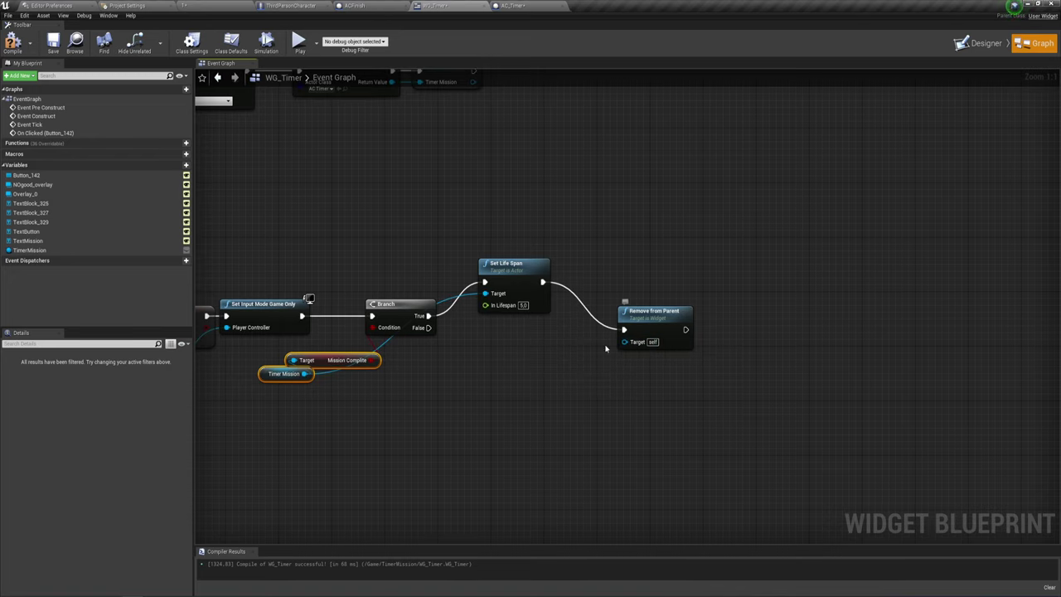
pyautogui.moveTo(425, 328); pyautogui.dragTo(623, 330)
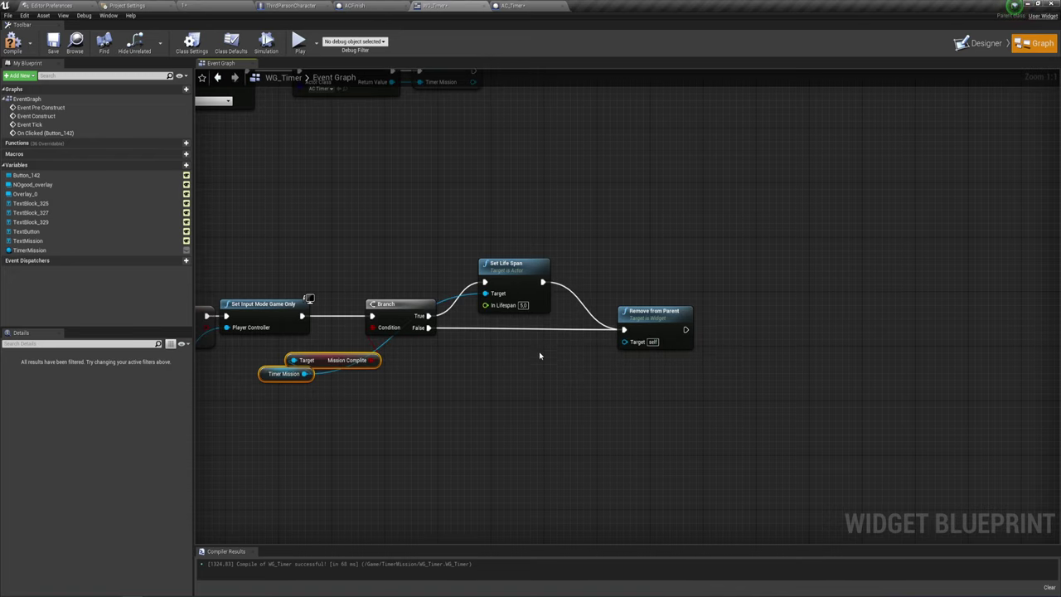
pyautogui.moveTo(540, 356); pyautogui.dragTo(599, 368, button='right')
pyautogui.click(572, 273)
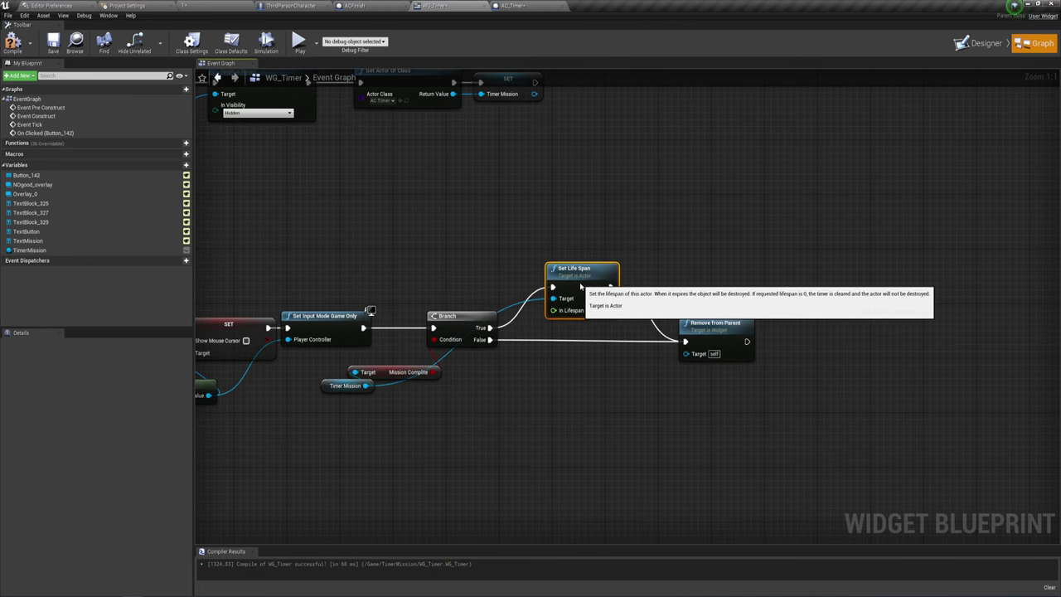
pyautogui.moveTo(537, 396); pyautogui.dragTo(579, 397, button='right')
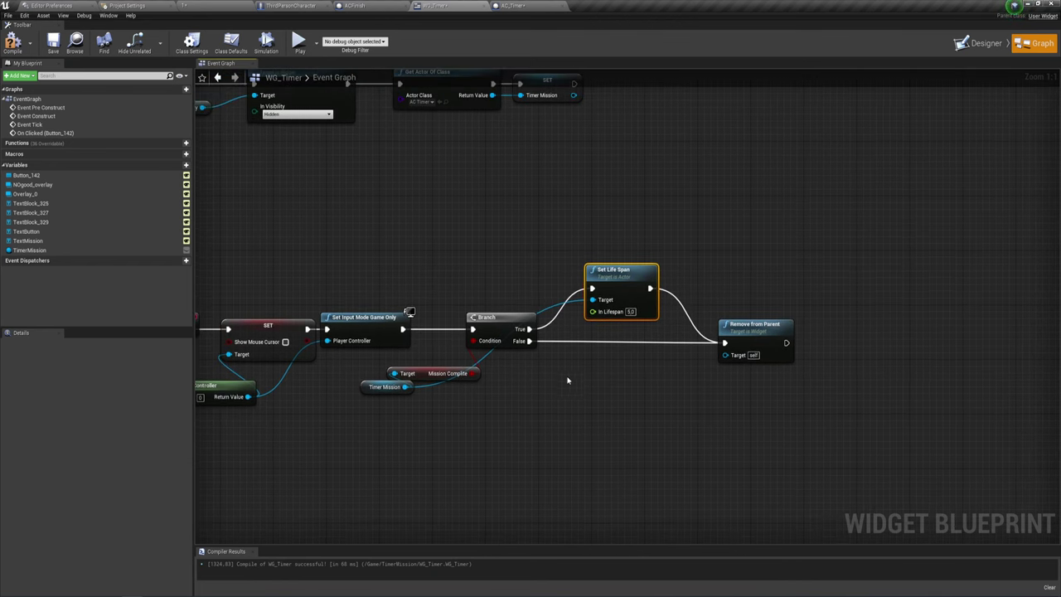
# - Check the Set Visibility nodes in the AC_Timer event graph, then return to the level editor
pyautogui.click(517, 6)
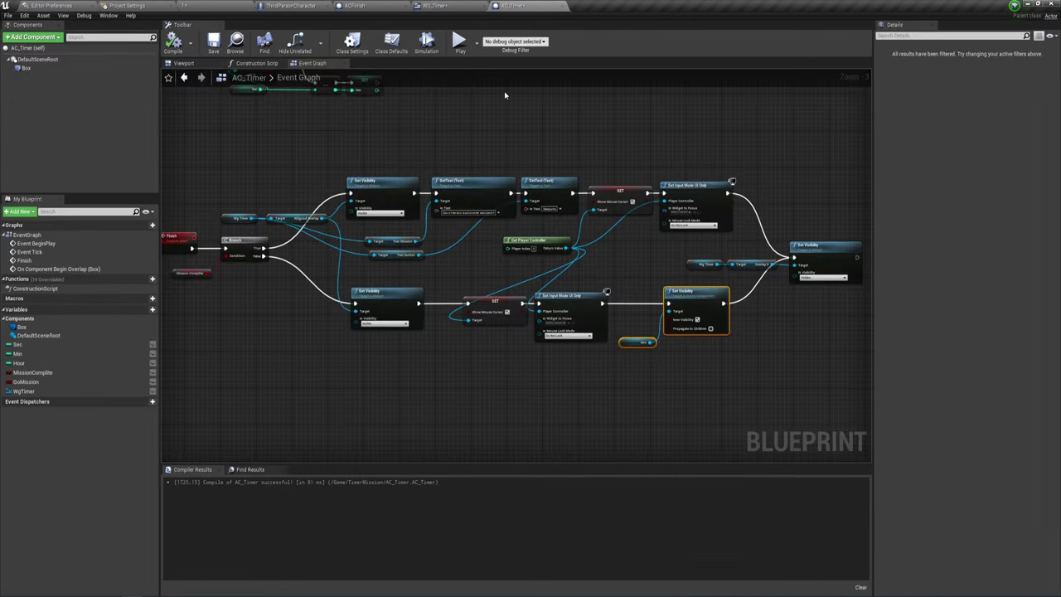
pyautogui.scroll(3, 481, 261)
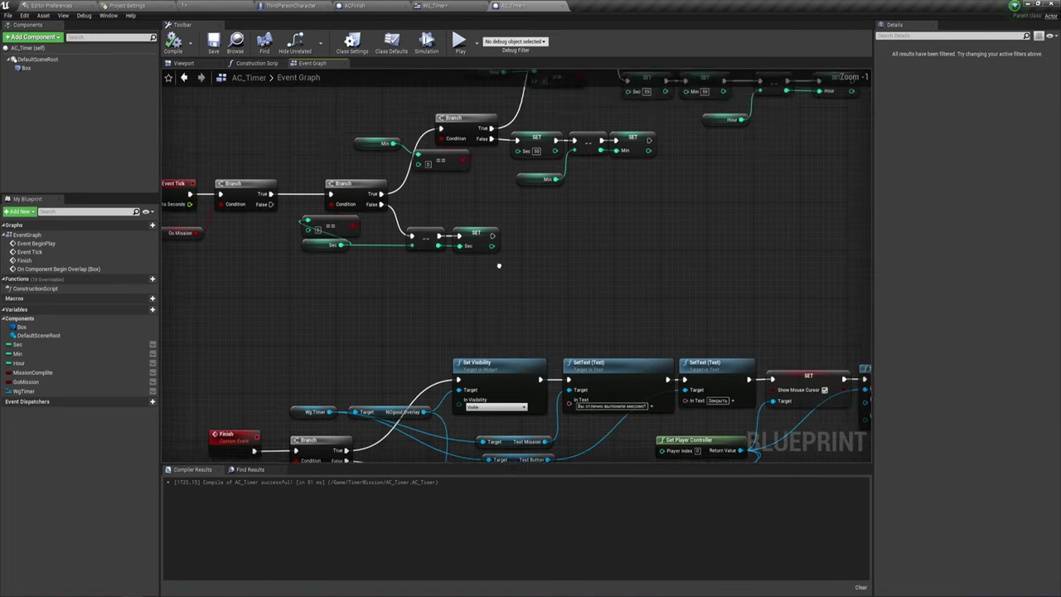
pyautogui.moveTo(574, 325); pyautogui.dragTo(486, 255, button='right')
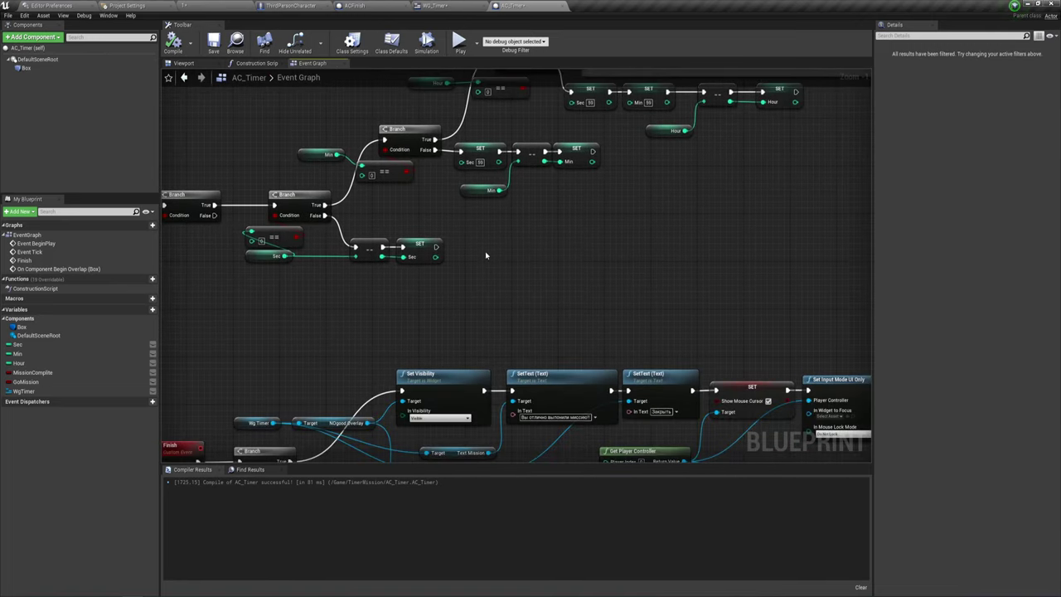
pyautogui.click(220, 6)
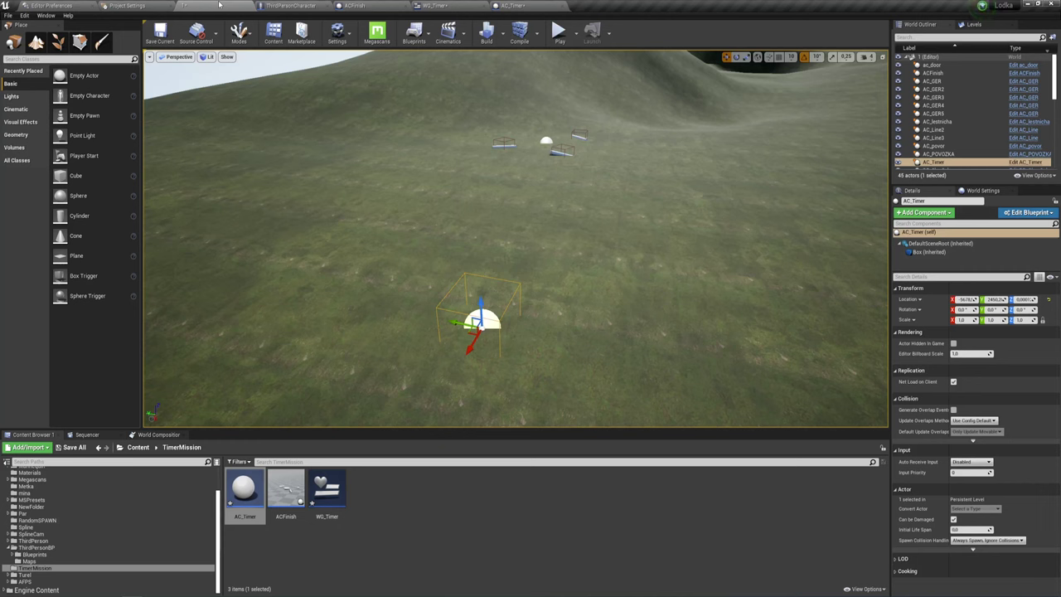
# - Browse to Content > TimerMission in the Content Browser and reopen the WG_Timer editor
pyautogui.click(138, 448)
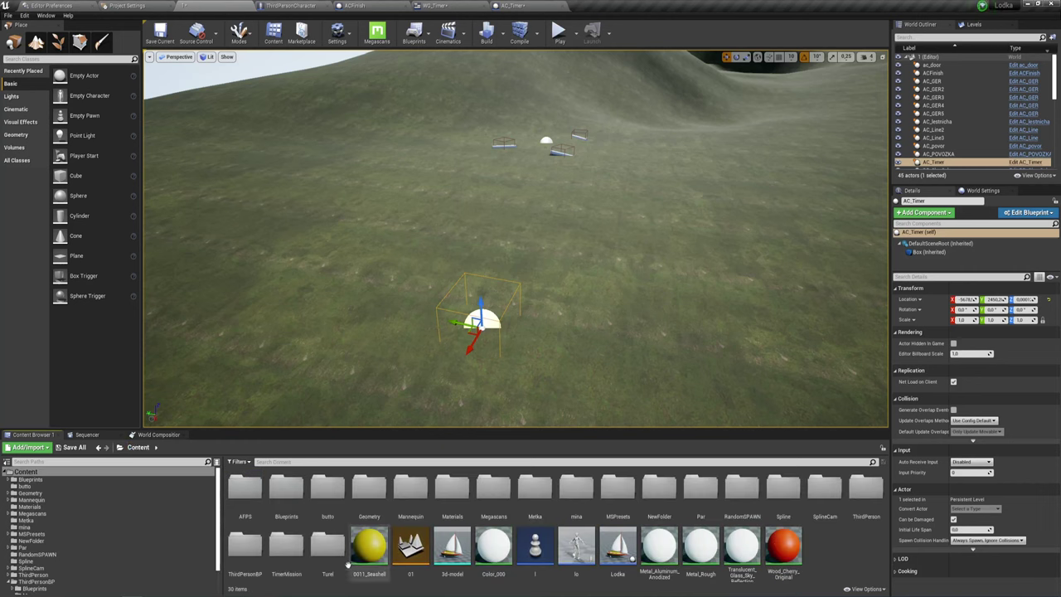
pyautogui.doubleClick(286, 546)
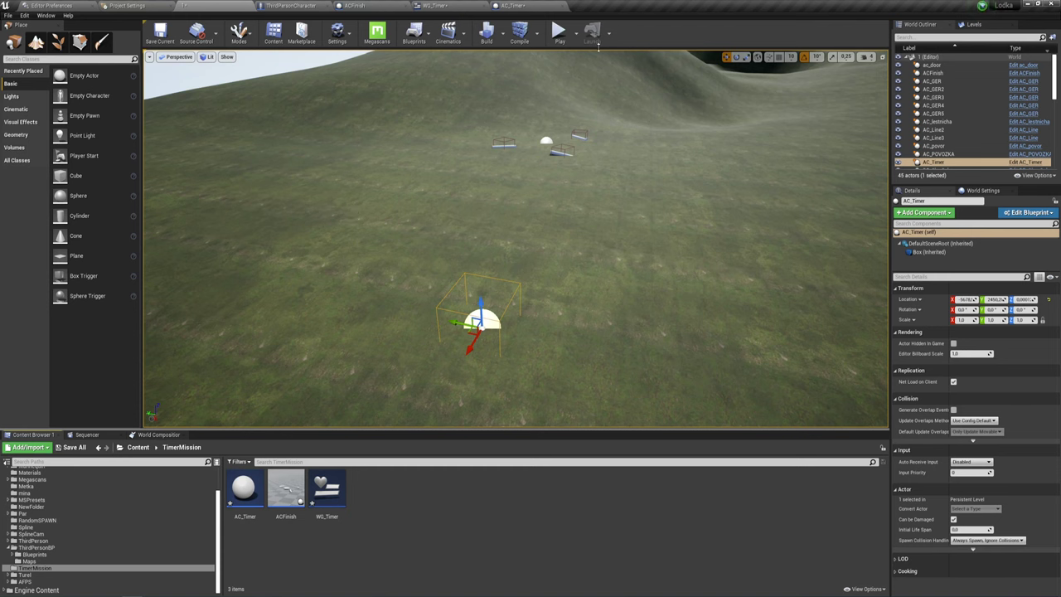
pyautogui.click(439, 6)
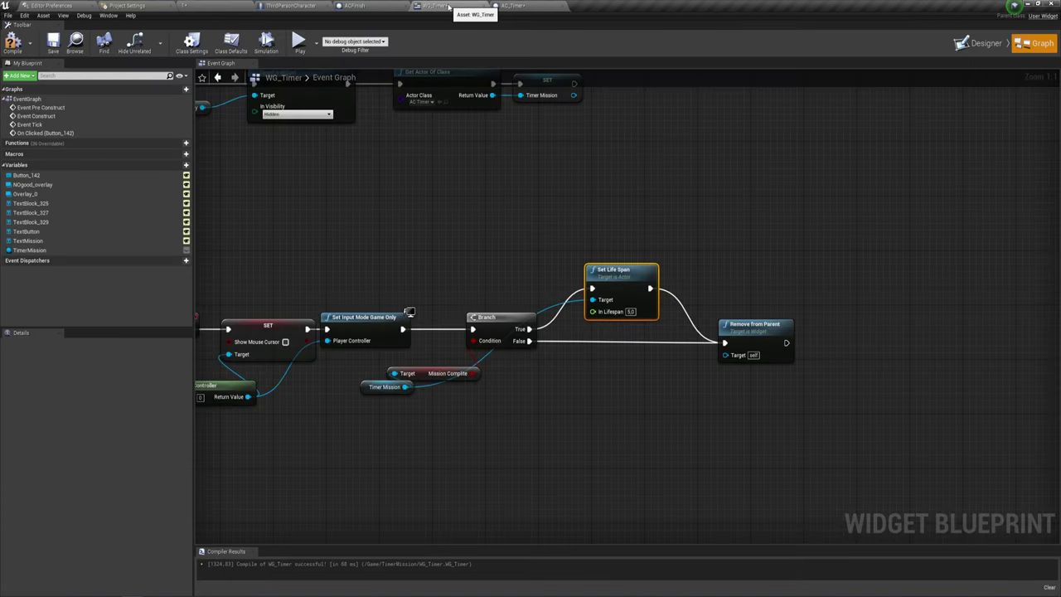
# - Center-justify the seconds 00 text (TextBlock_329) in Designer and create a Text binding for it
pyautogui.click(989, 46)
pyautogui.click(302, 231)
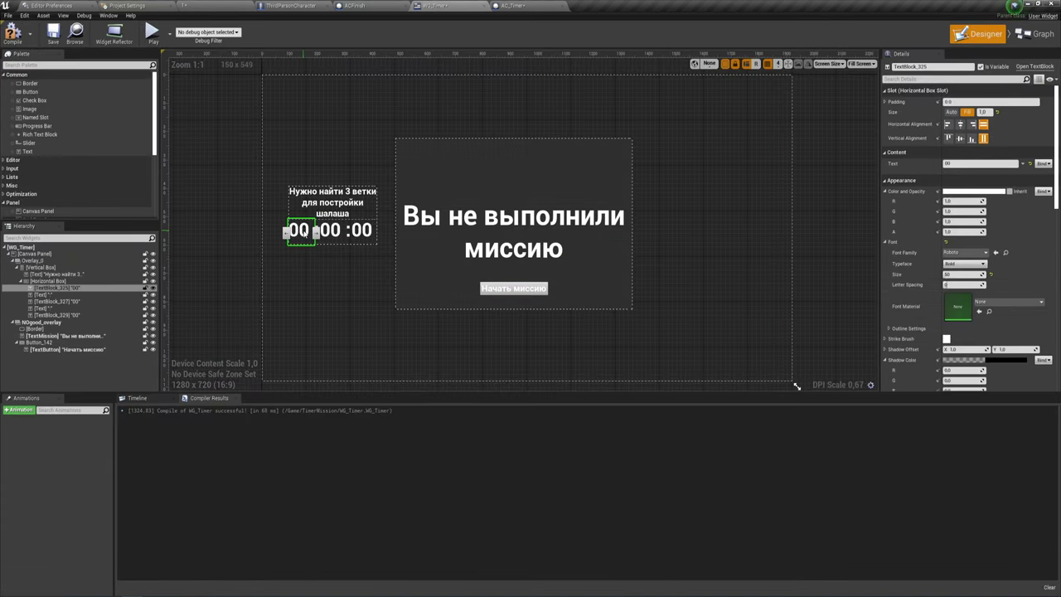
pyautogui.scroll(-2, 991, 126)
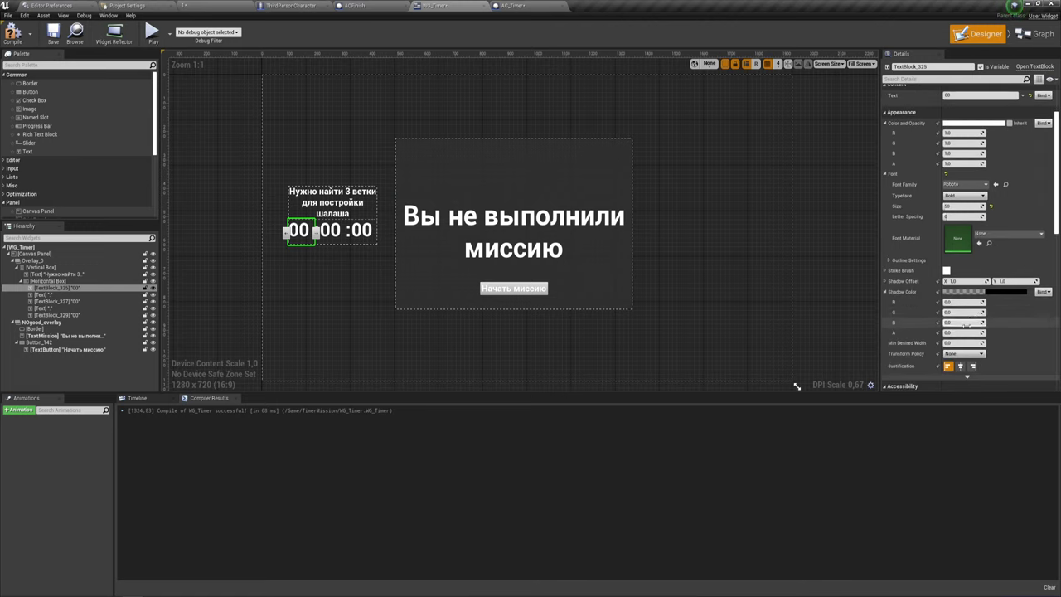
pyautogui.click(331, 230)
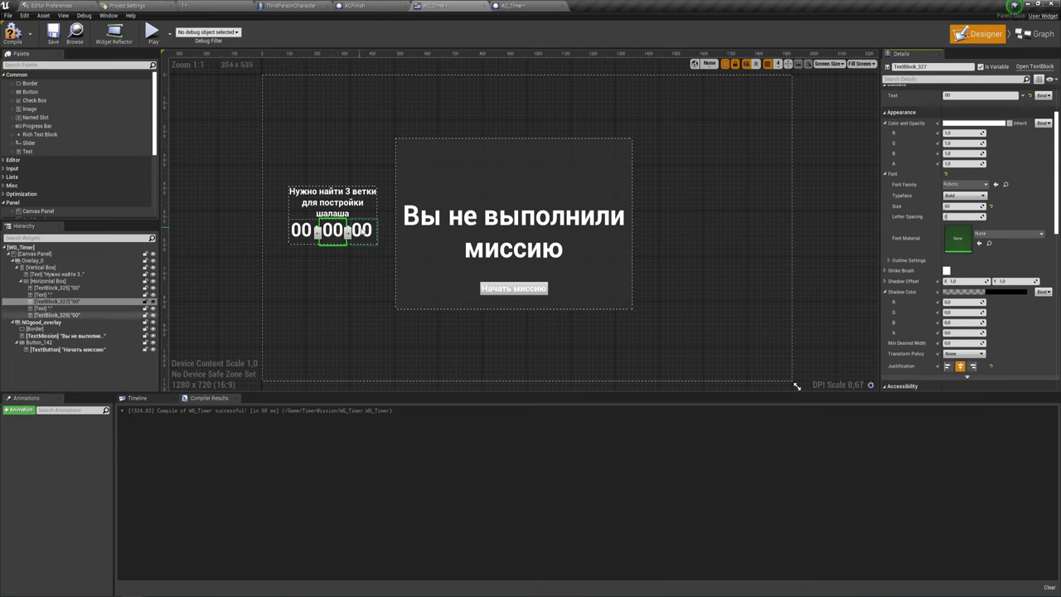
pyautogui.click(363, 231)
pyautogui.click(960, 366)
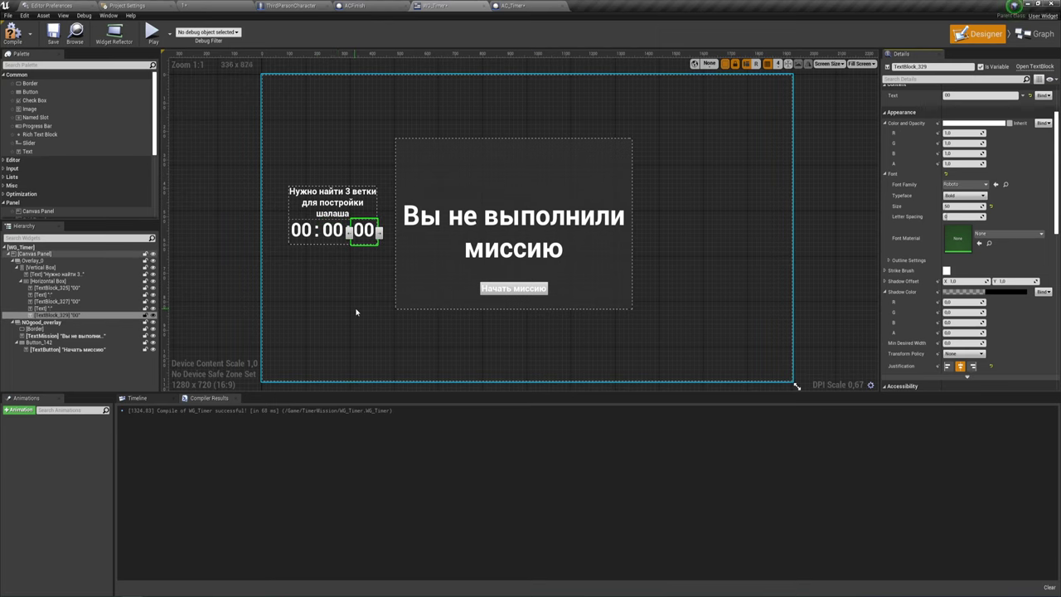
pyautogui.scroll(3, 998, 189)
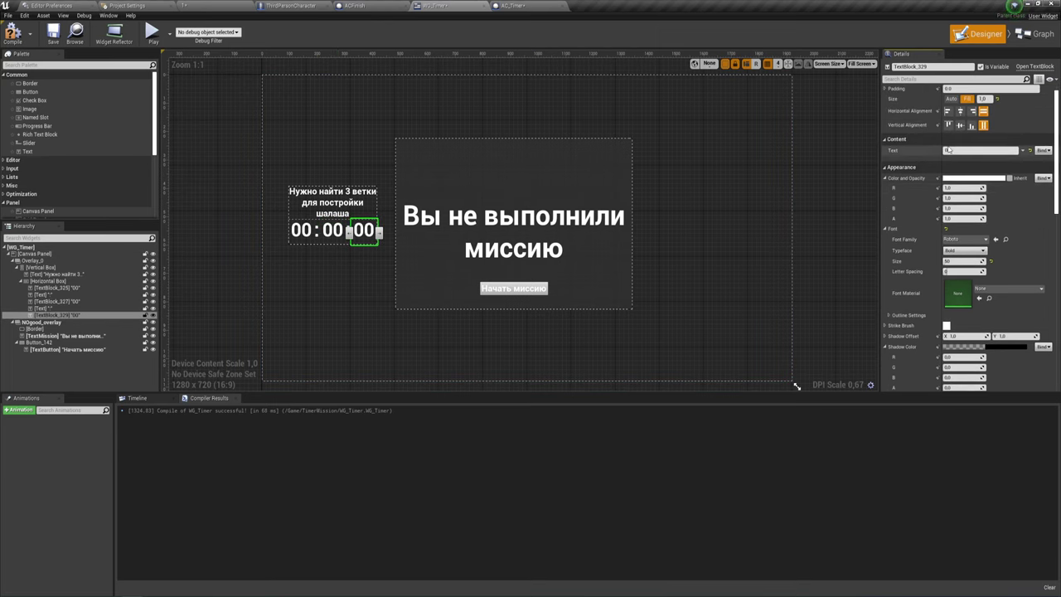
pyautogui.click(1043, 151)
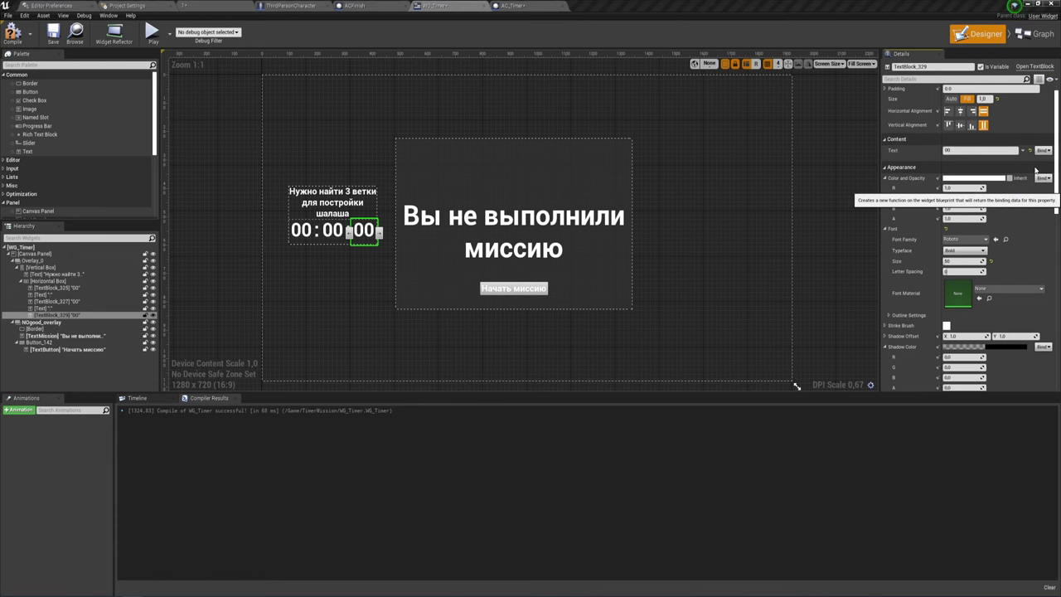
pyautogui.click(1033, 167)
# - Add a Timer Mission getter to GetText_0 and read its Sec value
pyautogui.moveTo(611, 319); pyautogui.dragTo(465, 319)
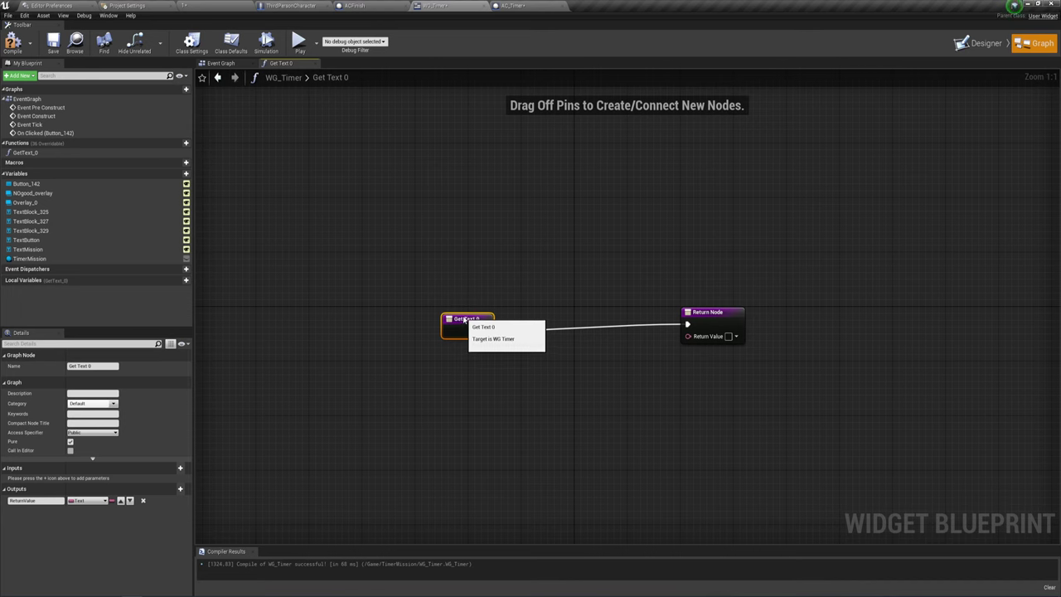
pyautogui.moveTo(573, 359); pyautogui.dragTo(617, 316, button='right')
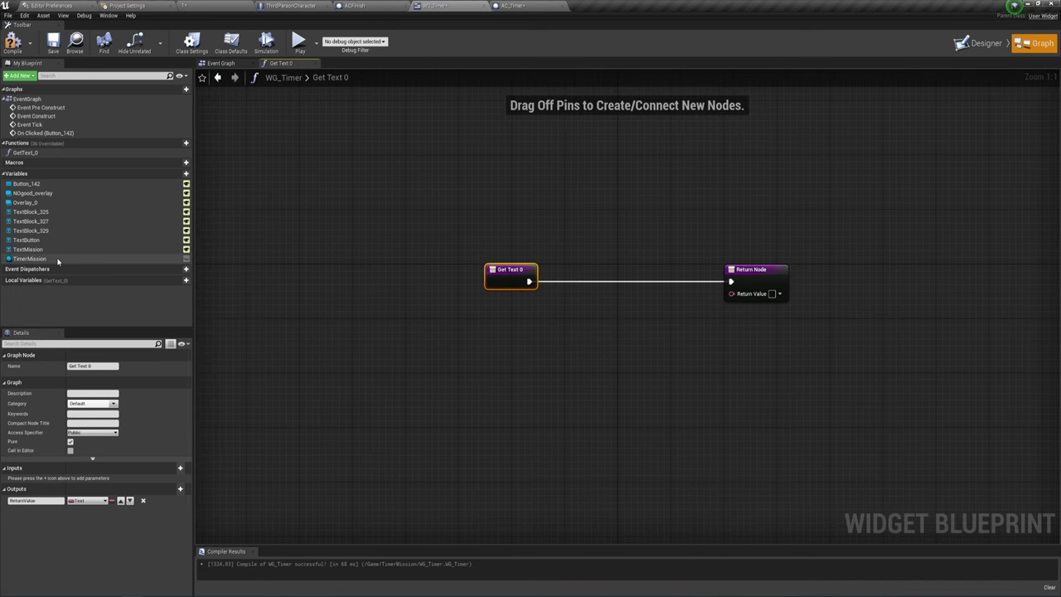
pyautogui.moveTo(26, 260); pyautogui.dragTo(542, 378)
pyautogui.moveTo(482, 306); pyautogui.dragTo(565, 318)
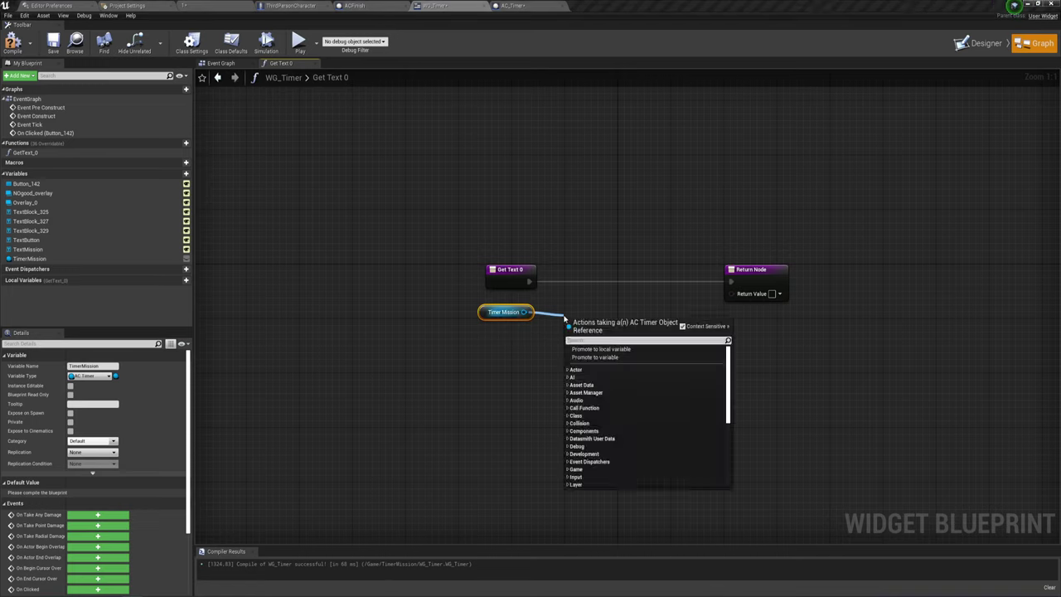
pyautogui.write('get')
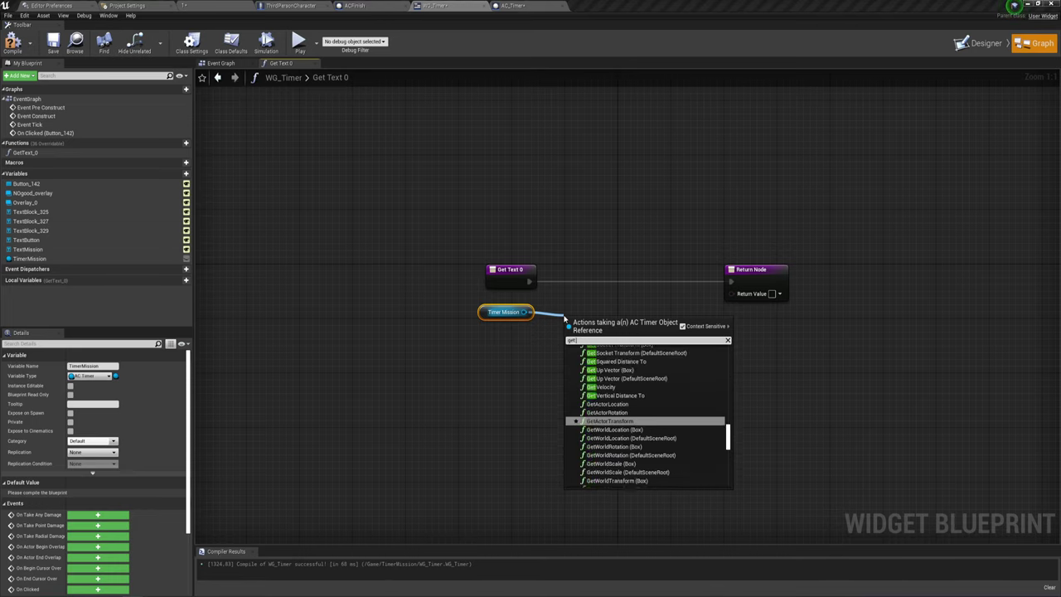
pyautogui.write(' sec')
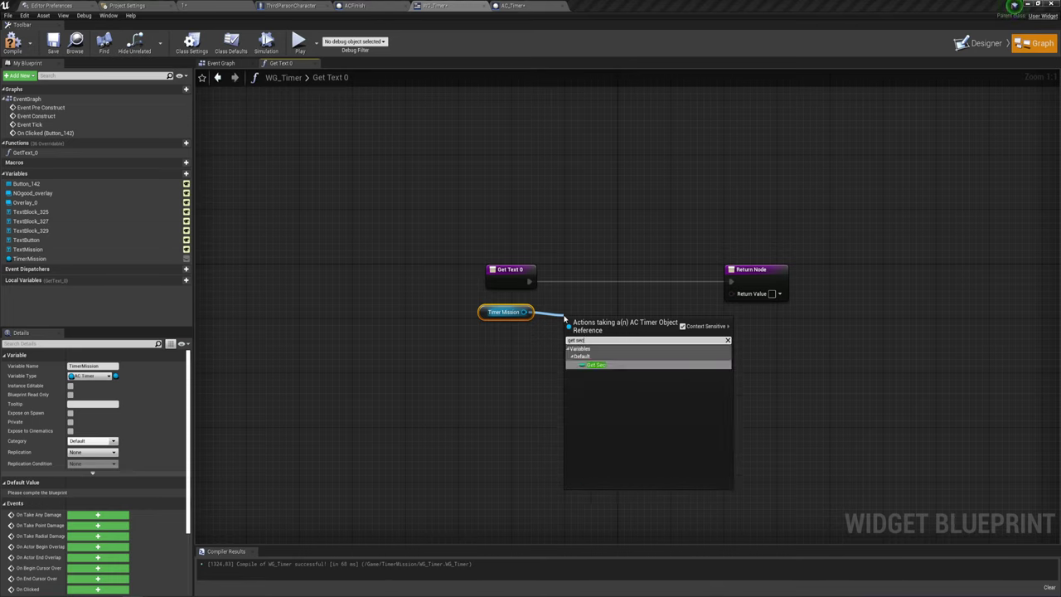
pyautogui.click(599, 365)
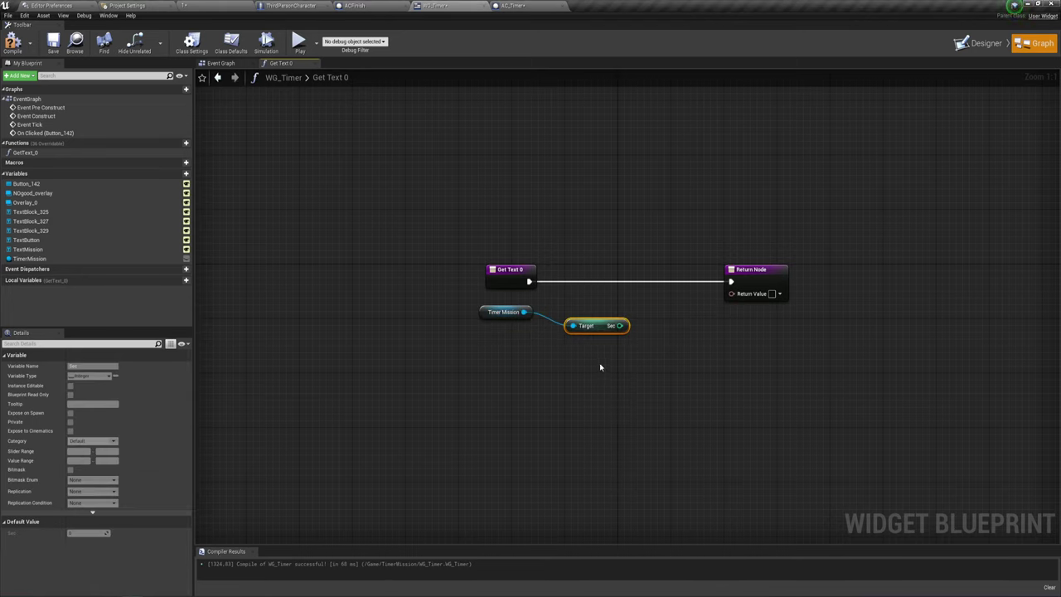
pyautogui.moveTo(571, 312); pyautogui.dragTo(559, 312)
pyautogui.moveTo(462, 341)
pyautogui.mouseDown()
pyautogui.moveTo(560, 304)
pyautogui.moveTo(732, 294)
pyautogui.mouseUp()
# - Show ToText (Integer) options with minimum 2 integral digits, tidy the nodes, and return to Designer
pyautogui.click(672, 312)
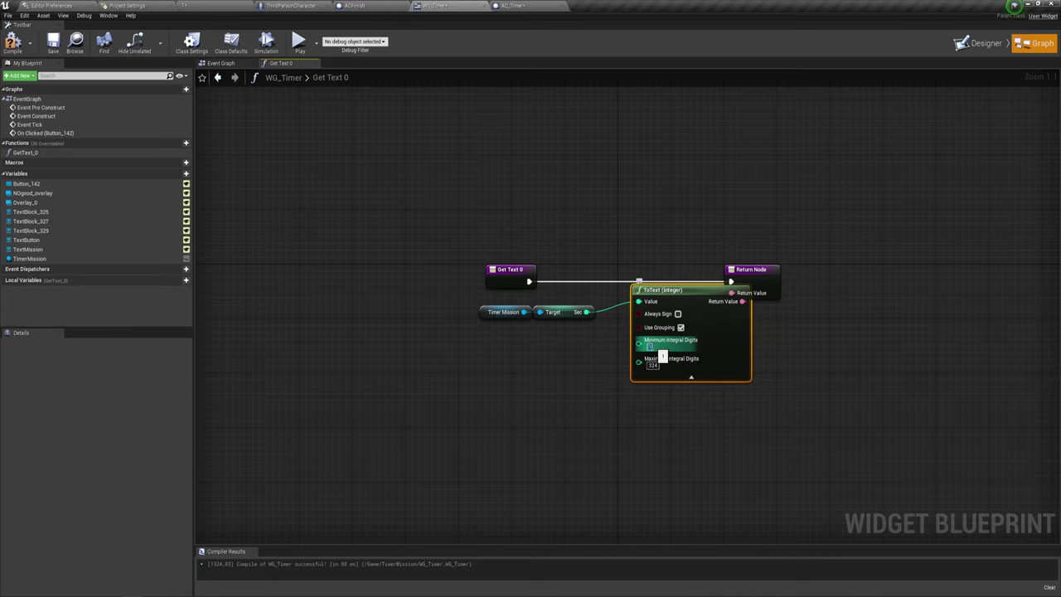
pyautogui.click(659, 391)
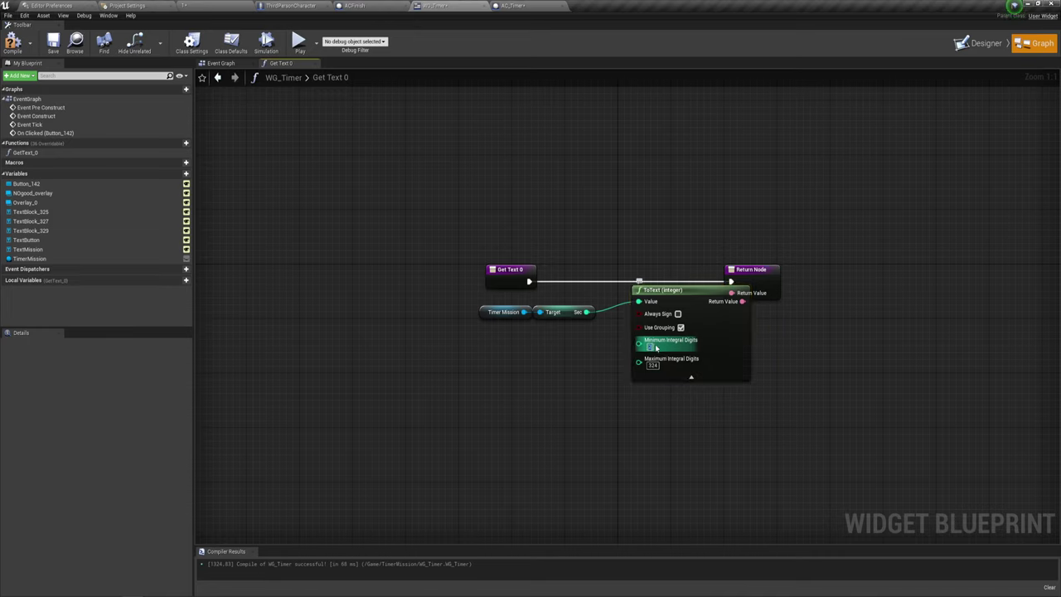
pyautogui.moveTo(688, 310); pyautogui.dragTo(662, 310)
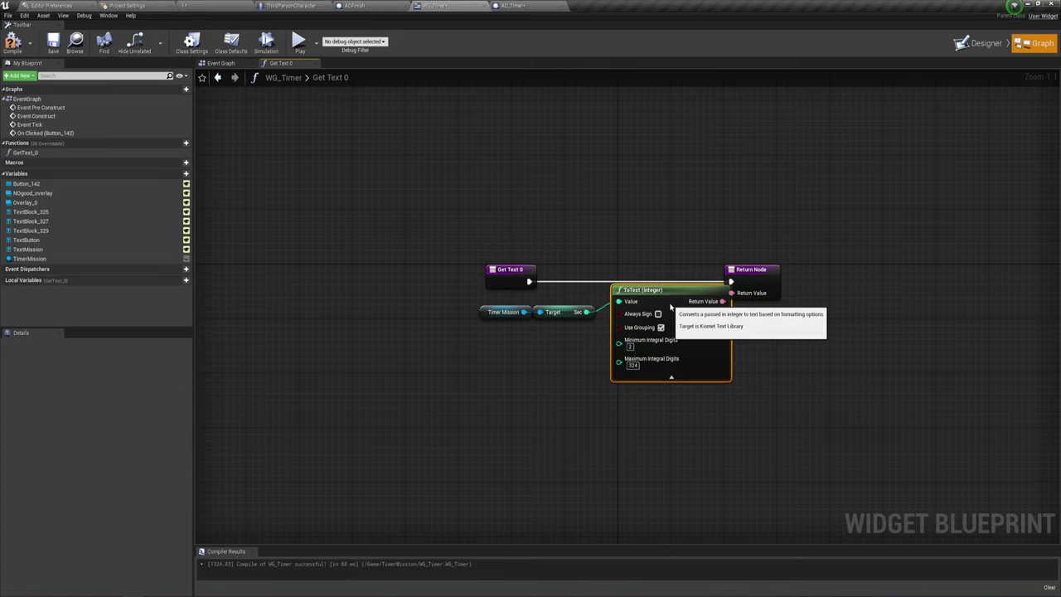
pyautogui.moveTo(484, 381); pyautogui.dragTo(624, 302)
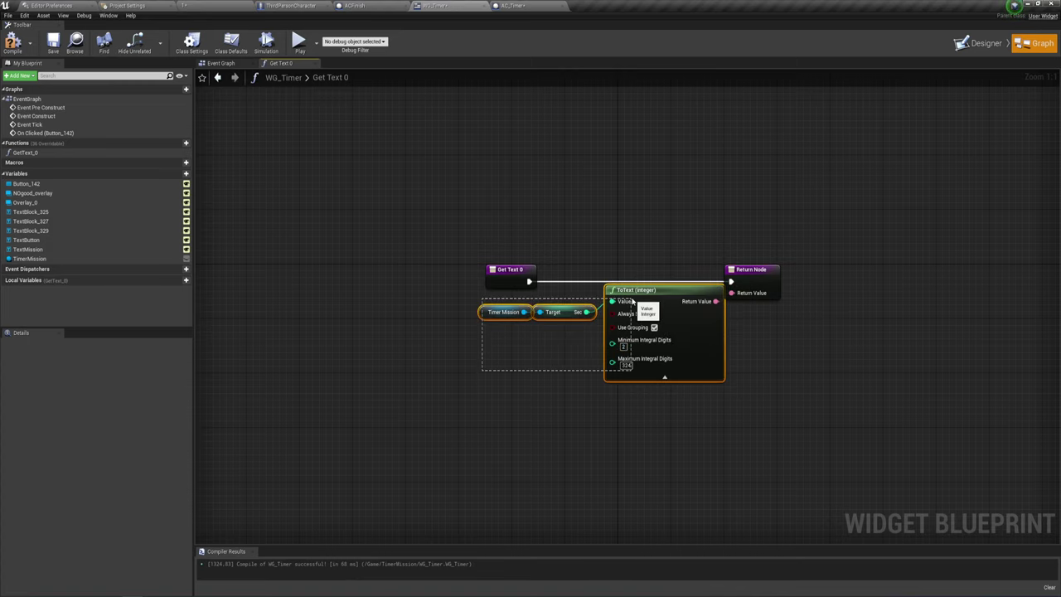
pyautogui.click(985, 43)
# - Create a binding for the middle 00 (TextBlock_327) and wire the copied ToText into Return Value
pyautogui.click(338, 232)
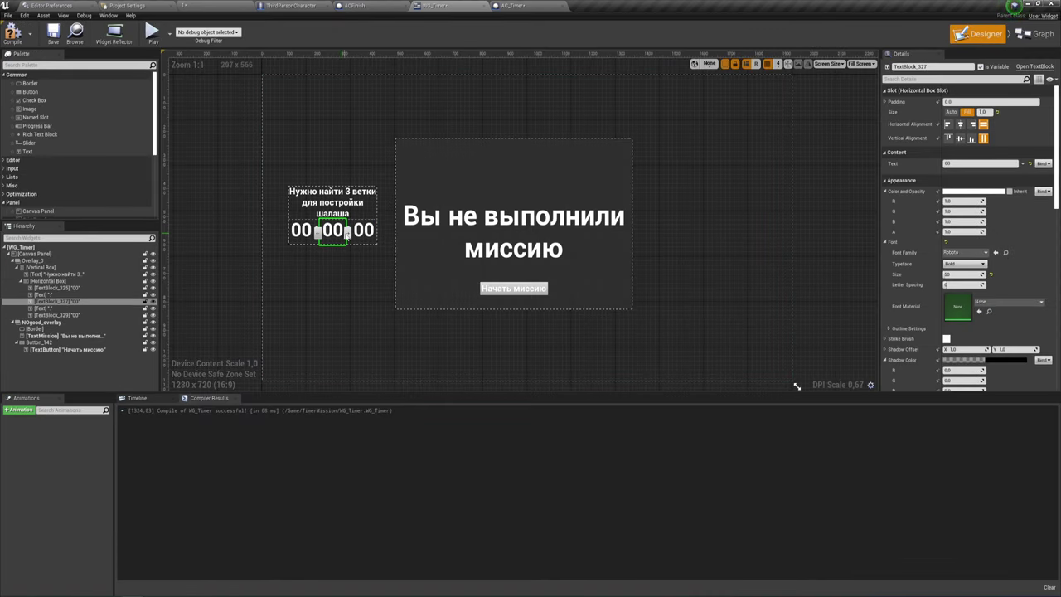
pyautogui.click(1042, 191)
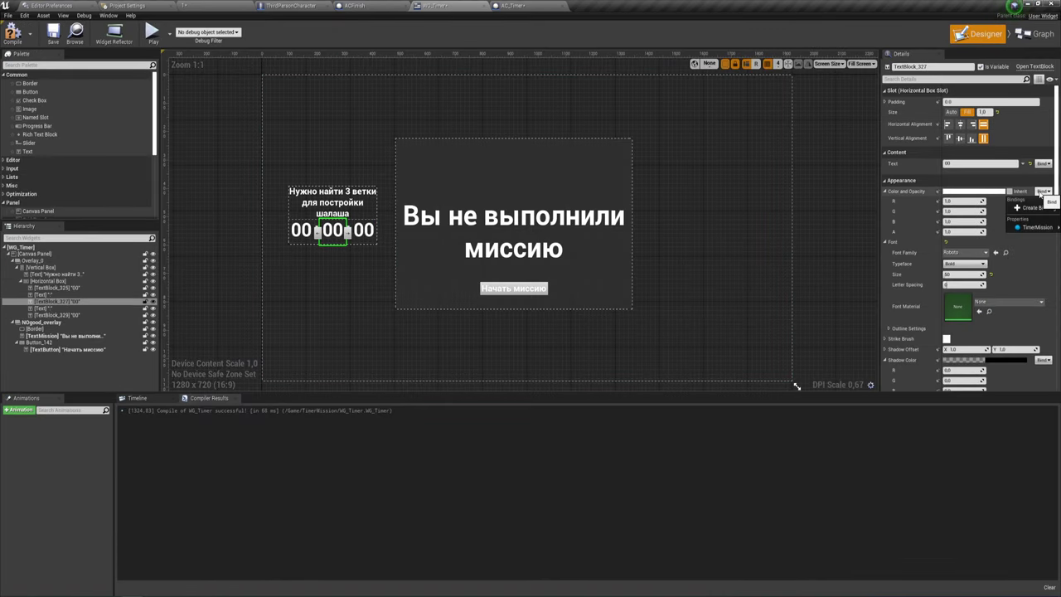
pyautogui.click(1032, 207)
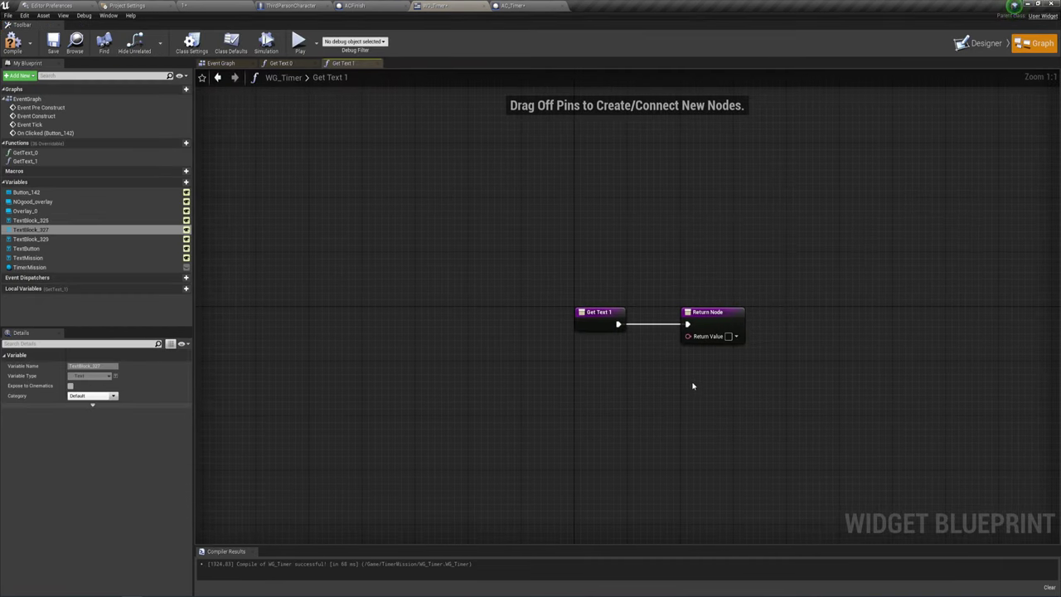
pyautogui.moveTo(707, 312); pyautogui.dragTo(848, 313)
pyautogui.moveTo(807, 379); pyautogui.dragTo(568, 348, button='right')
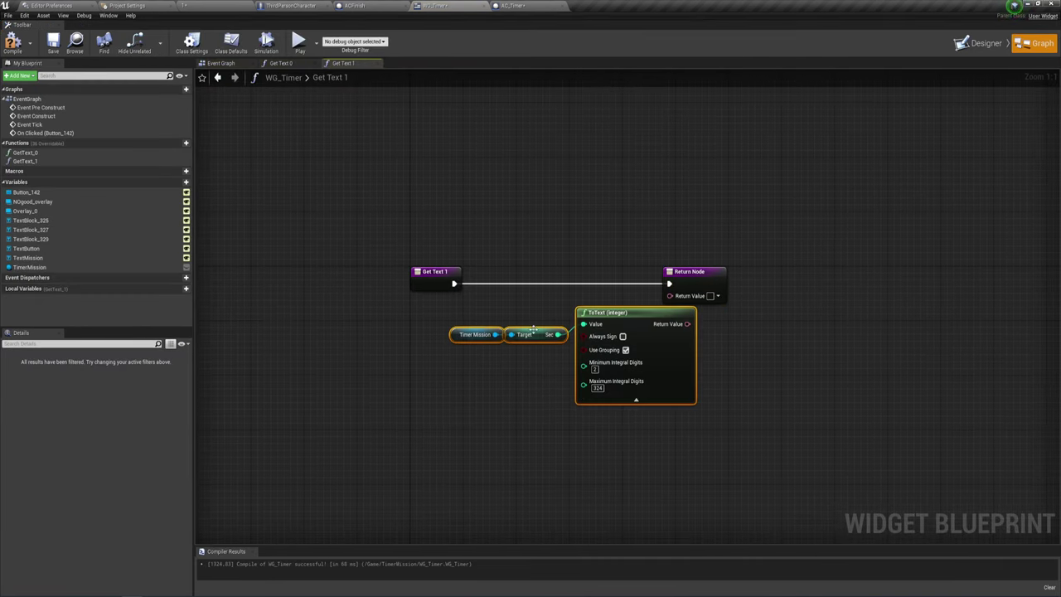
pyautogui.moveTo(635, 325)
pyautogui.mouseDown()
pyautogui.moveTo(595, 312)
pyautogui.moveTo(673, 296)
pyautogui.mouseUp()
# - Replace the Get Sec getter with Get Min from Timer Mission, then go back to Designer
pyautogui.moveTo(455, 321); pyautogui.dragTo(467, 341)
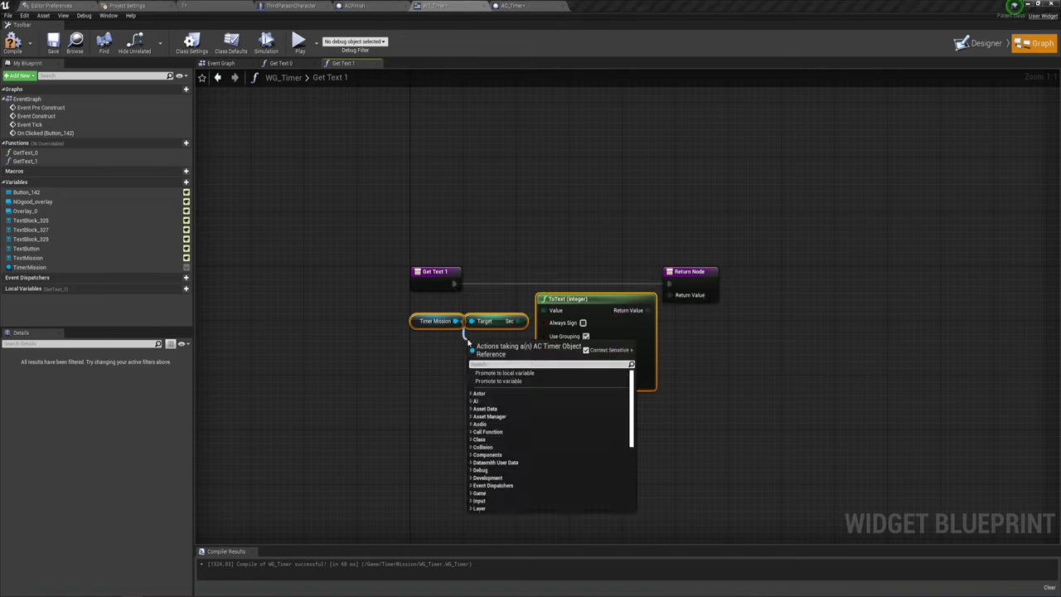
pyautogui.write('get mi')
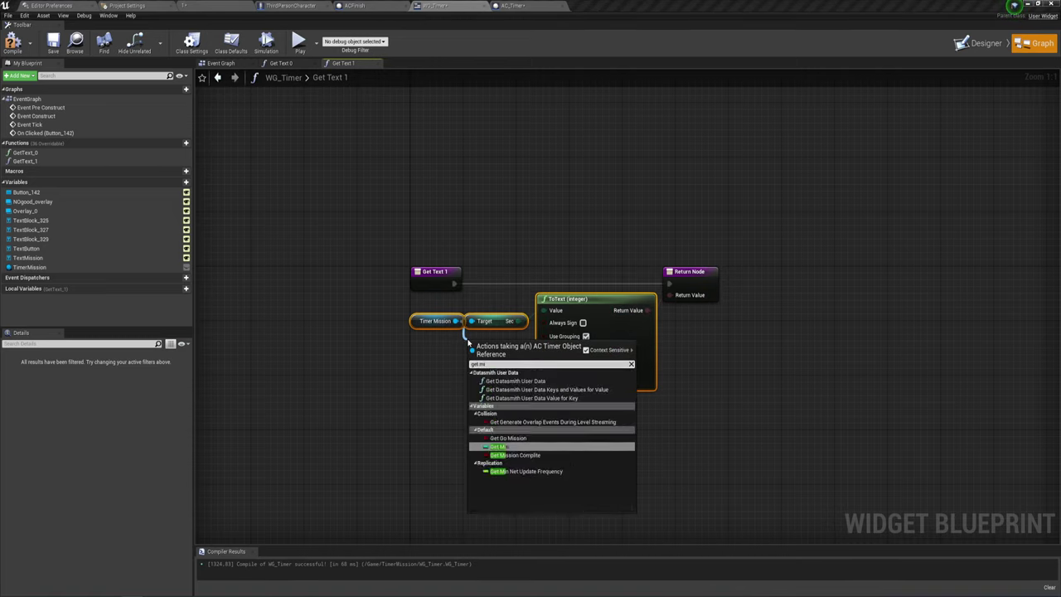
pyautogui.write('n')
pyautogui.click(500, 404)
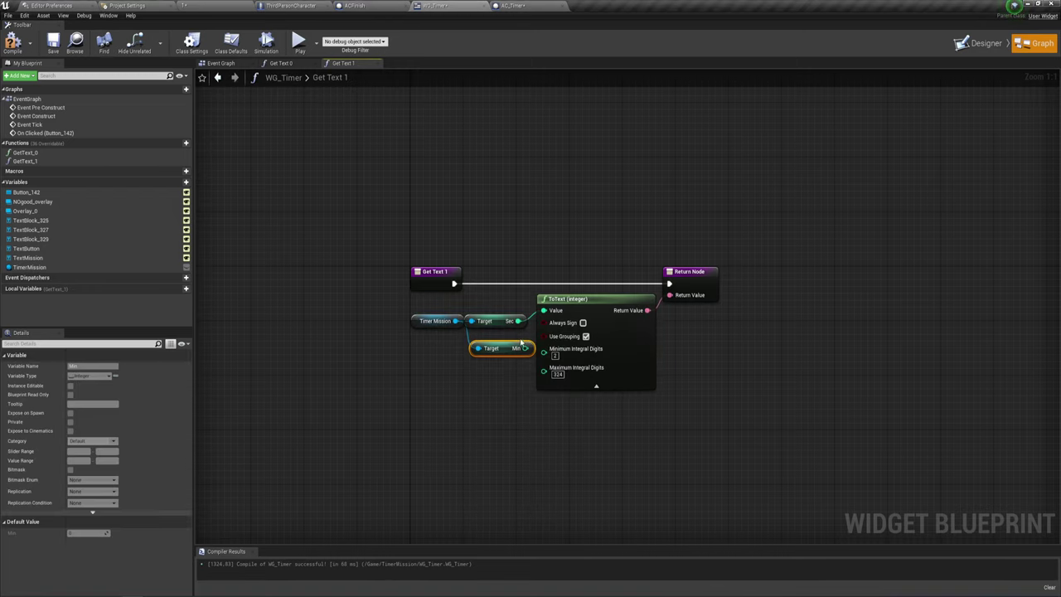
pyautogui.moveTo(526, 348); pyautogui.dragTo(544, 310)
pyautogui.click(497, 321)
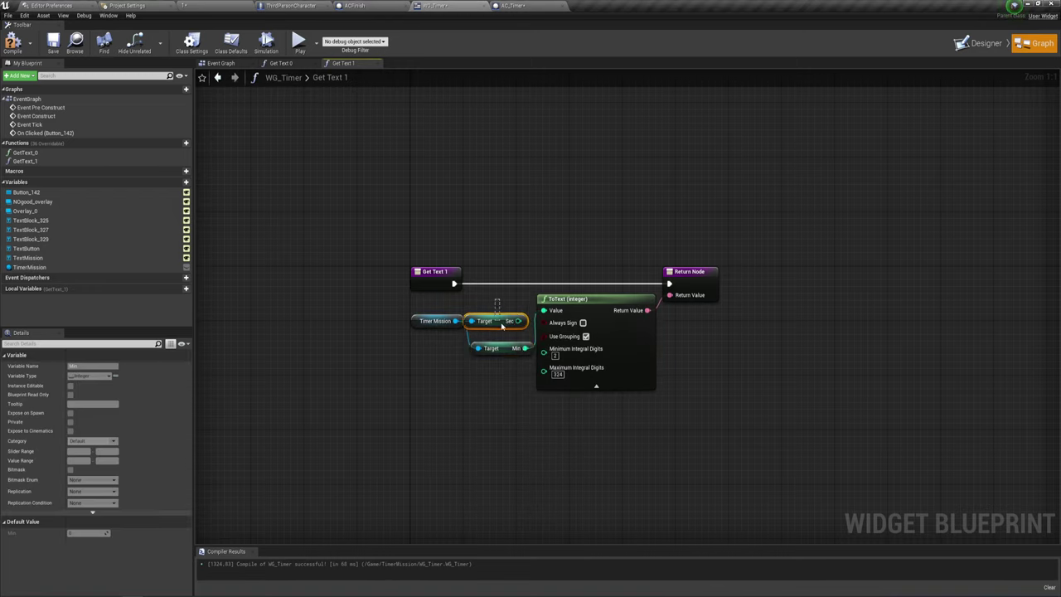
pyautogui.press('Delete')
pyautogui.moveTo(497, 348); pyautogui.dragTo(488, 313)
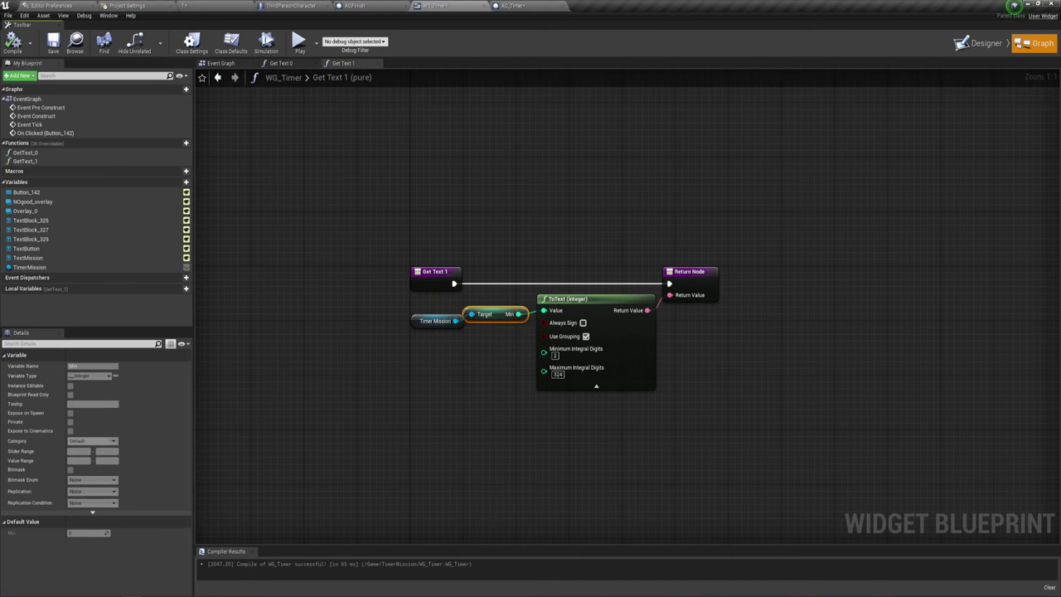
pyautogui.click(985, 40)
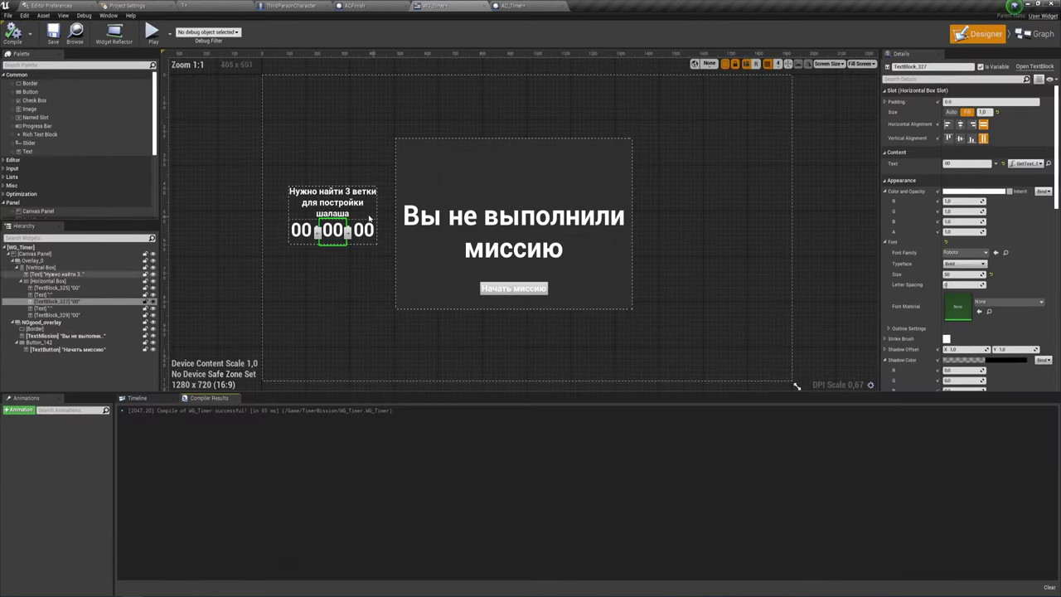
# - Create a new text binding for the timer's first 00 and paste the Timer Mission conversion nodes into it
pyautogui.click(309, 236)
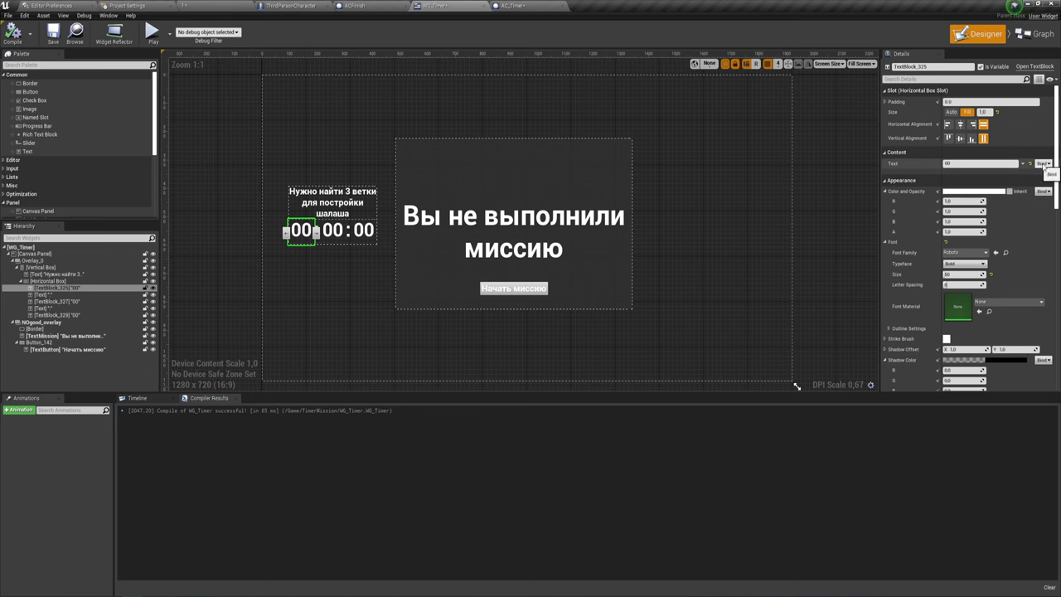
pyautogui.click(1042, 164)
pyautogui.click(1028, 184)
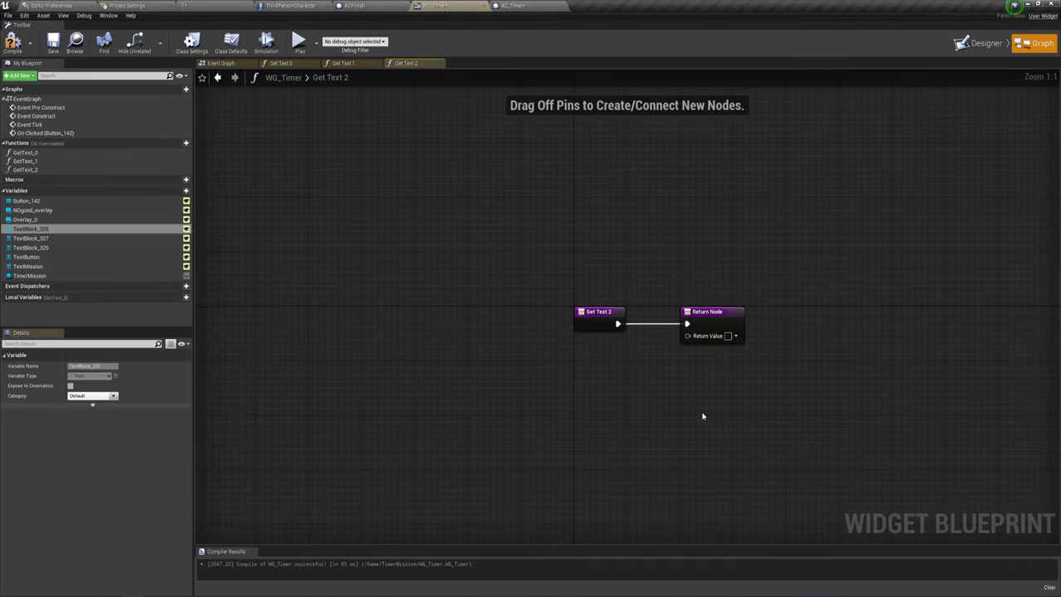
pyautogui.moveTo(610, 283); pyautogui.dragTo(829, 282)
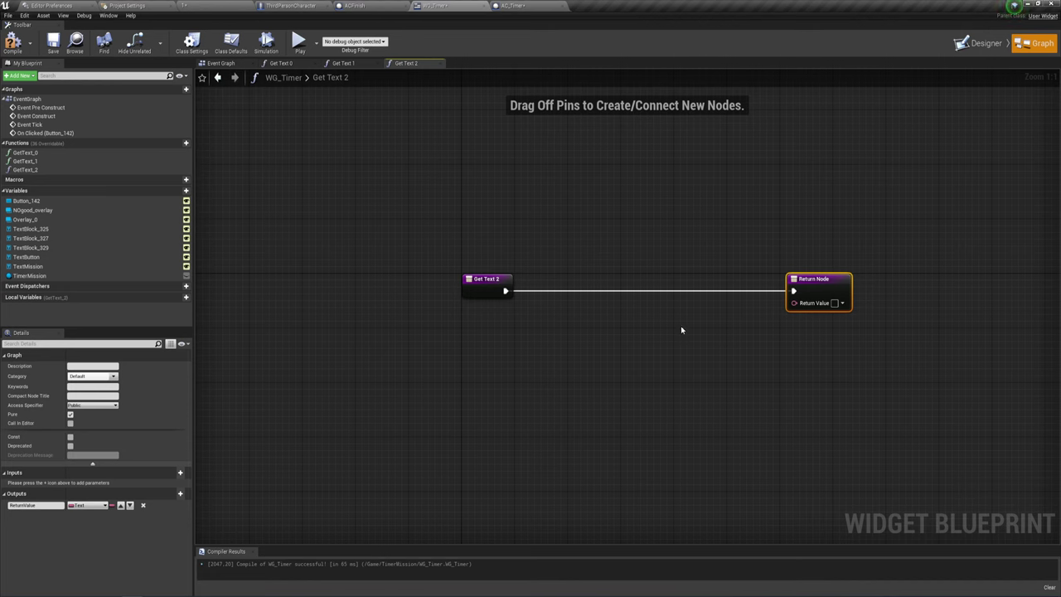
pyautogui.moveTo(649, 322); pyautogui.dragTo(590, 298, button='right')
pyautogui.hotkey('ctrl', 'v')
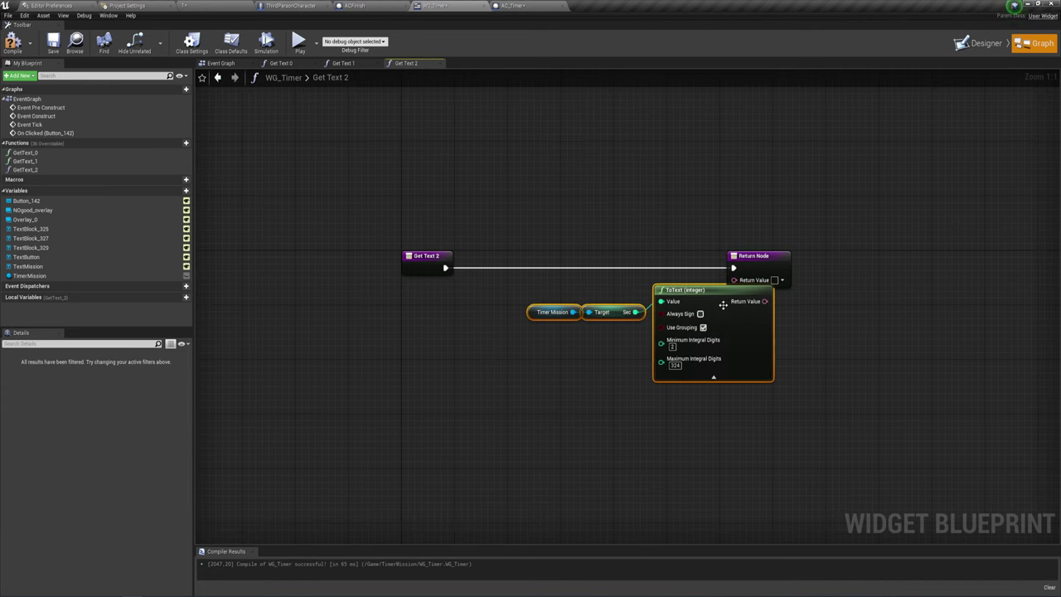
pyautogui.moveTo(775, 296)
pyautogui.mouseDown()
pyautogui.moveTo(703, 296)
pyautogui.moveTo(734, 279)
pyautogui.mouseUp()
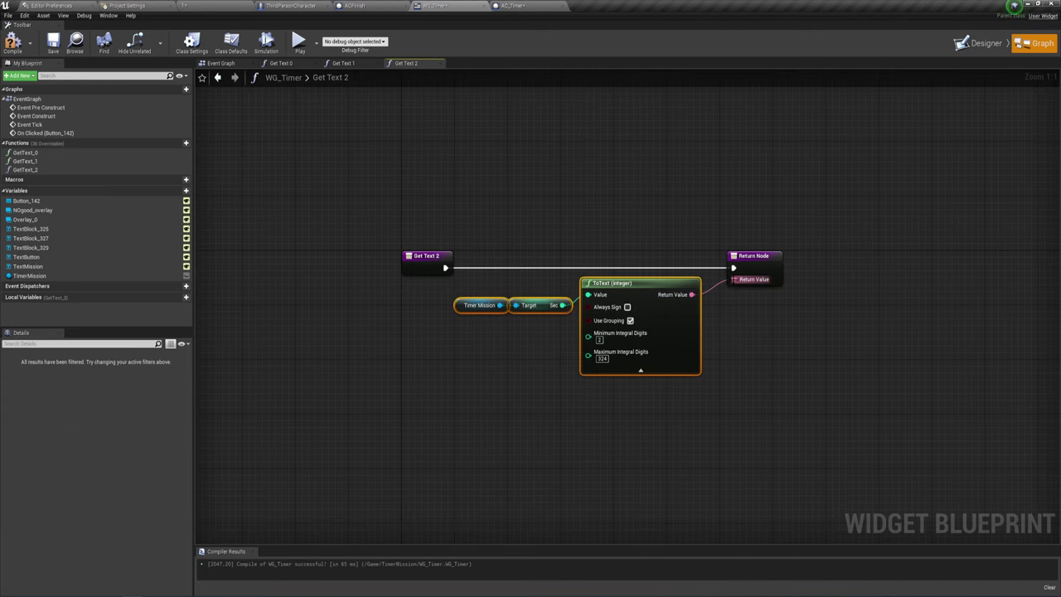
# - Wire a Get Hour from Timer Mission into the ToText conversion and compile the widget
pyautogui.click(485, 305)
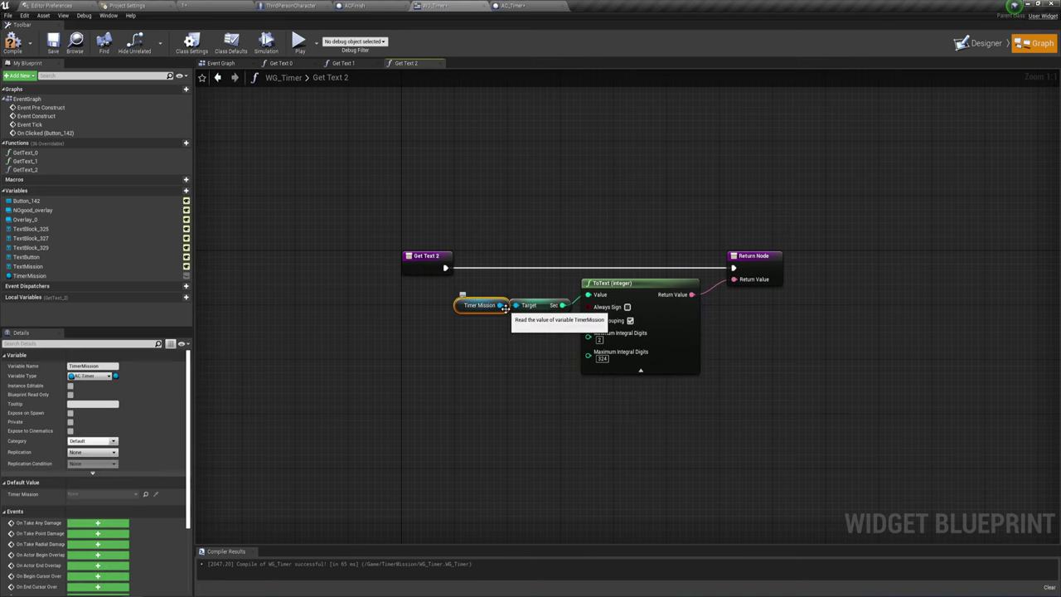
pyautogui.moveTo(498, 305); pyautogui.dragTo(508, 333)
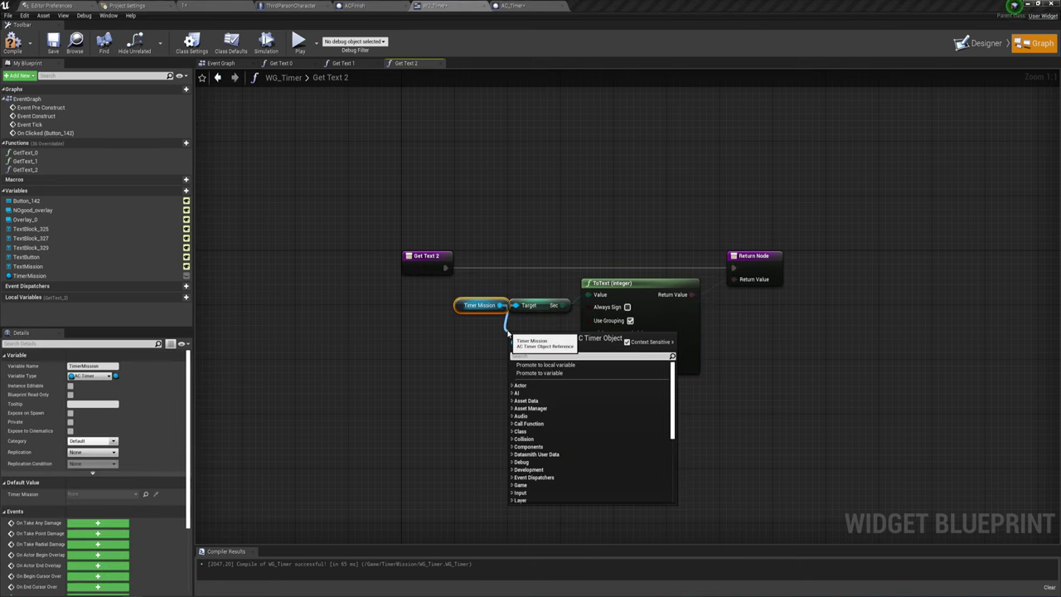
pyautogui.write('get ')
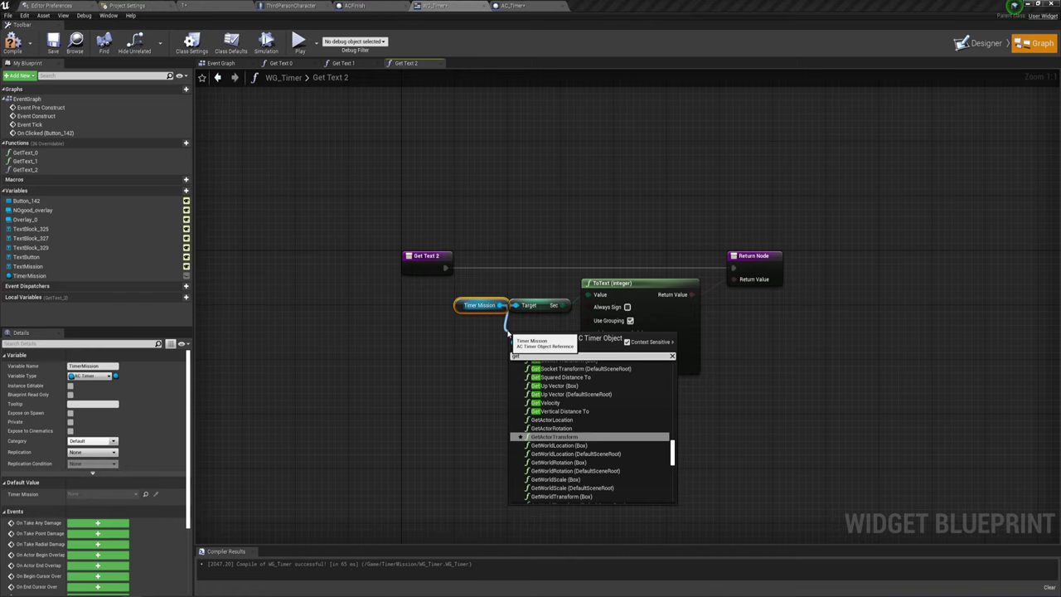
pyautogui.write('hou')
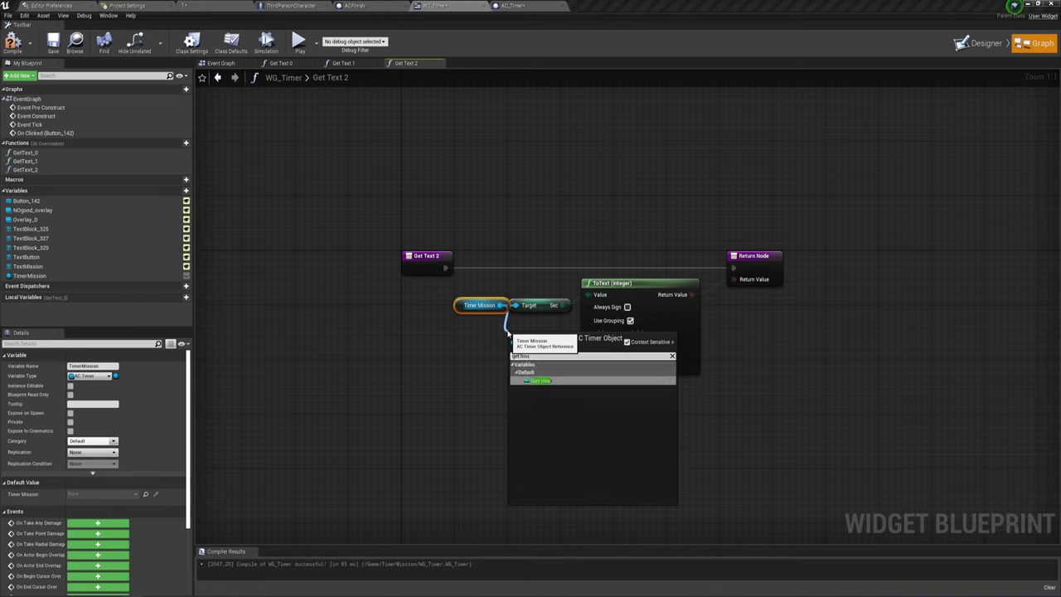
pyautogui.click(547, 383)
pyautogui.moveTo(566, 339); pyautogui.dragTo(588, 295)
pyautogui.moveTo(500, 305); pyautogui.dragTo(516, 339)
pyautogui.click(539, 315)
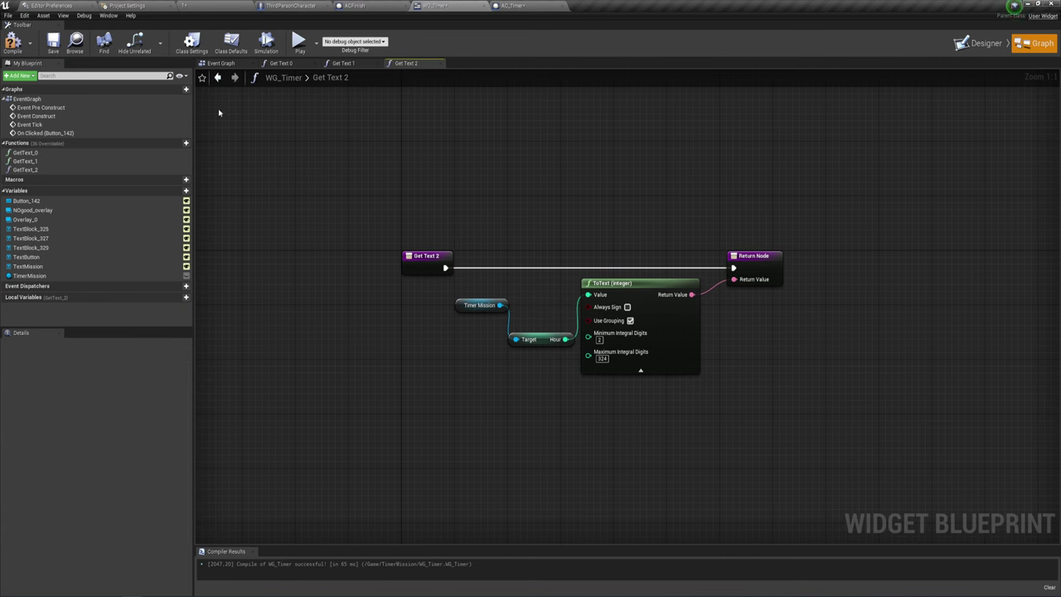
pyautogui.click(13, 43)
# - Play-test the level, running the character forward to see the timer on screen, then stop
pyautogui.click(193, 5)
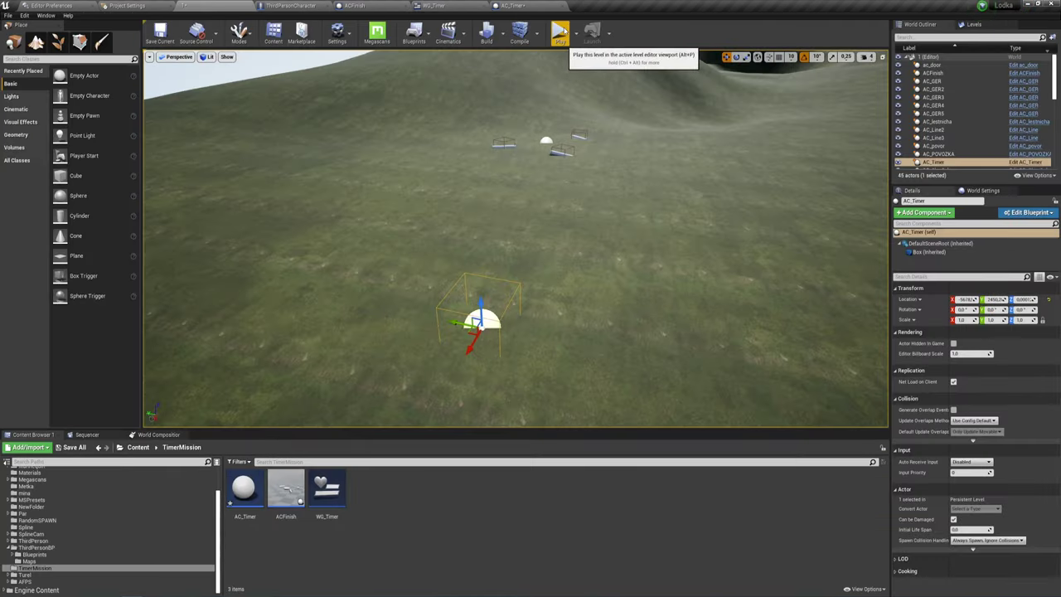
pyautogui.click(558, 32)
pyautogui.click(545, 145)
pyautogui.press('w')
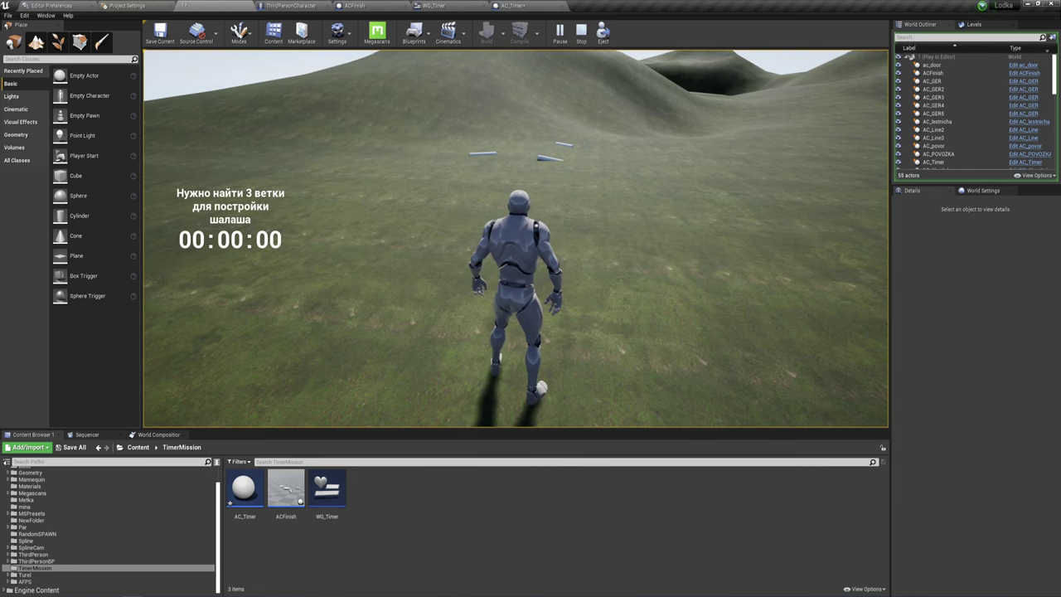
pyautogui.press('Escape')
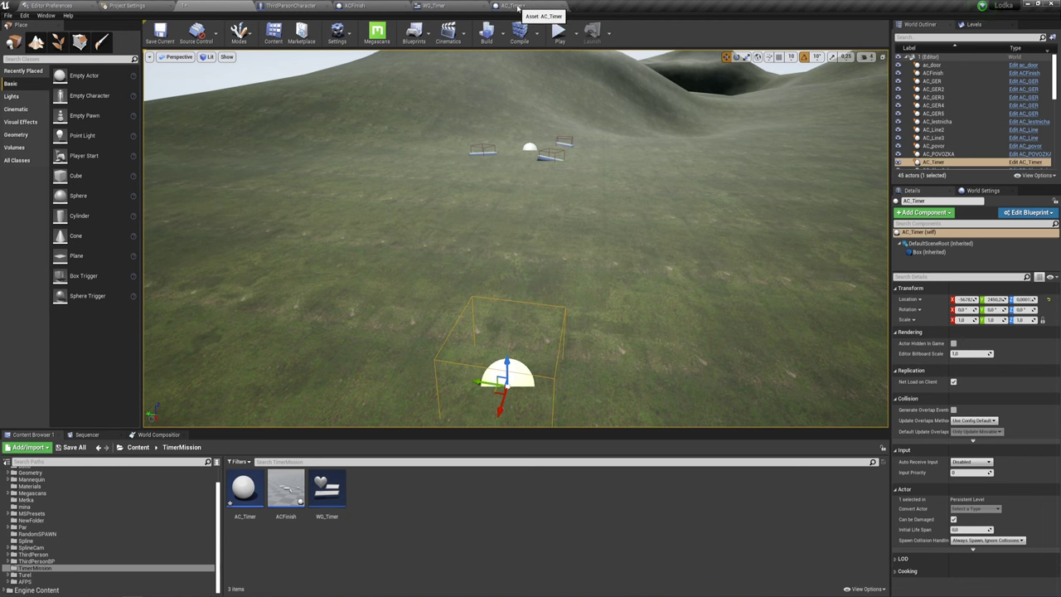
# - Make Hour and Min instance-editable in AC_Timer, then compile and save the blueprint
pyautogui.click(527, 9)
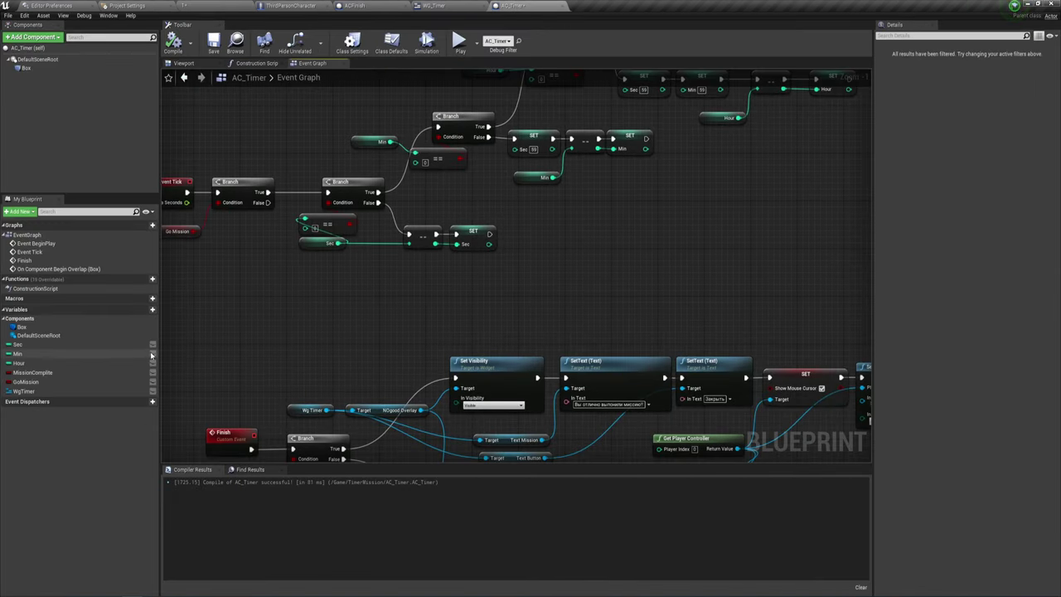
pyautogui.click(150, 363)
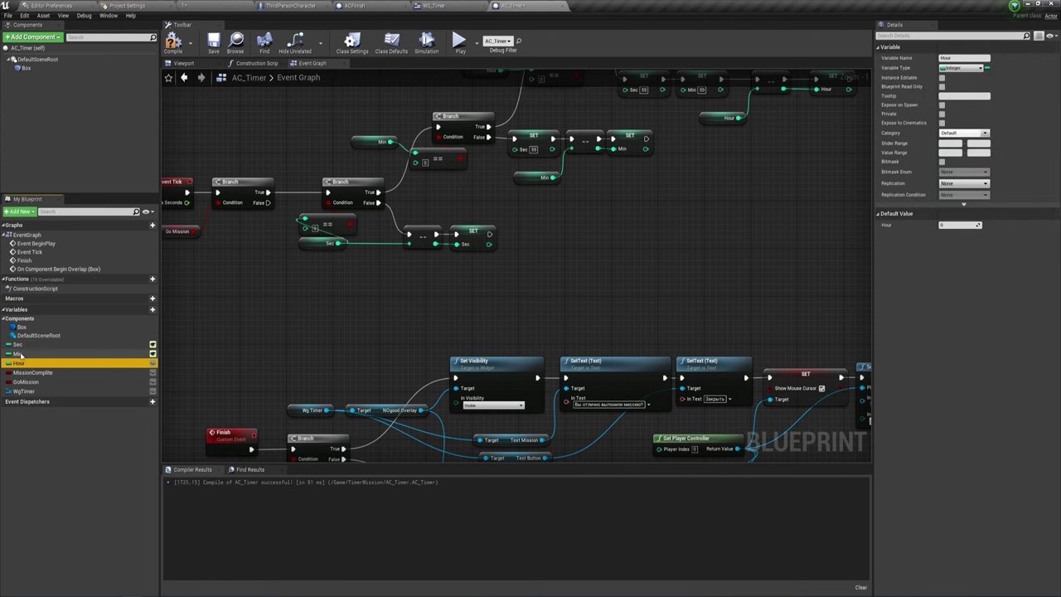
pyautogui.click(153, 363)
pyautogui.click(152, 353)
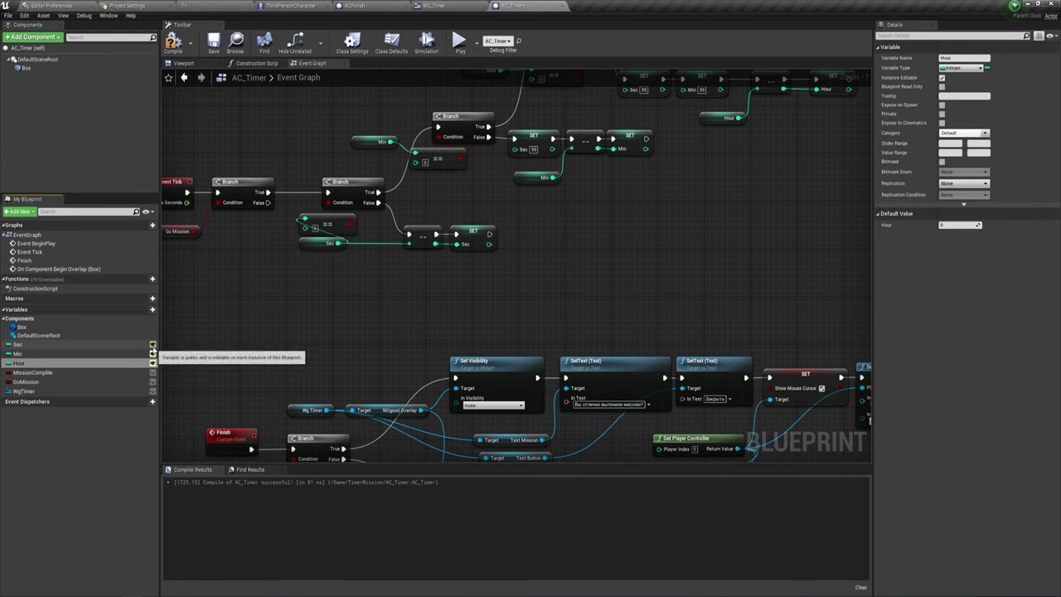
pyautogui.click(173, 43)
pyautogui.click(213, 43)
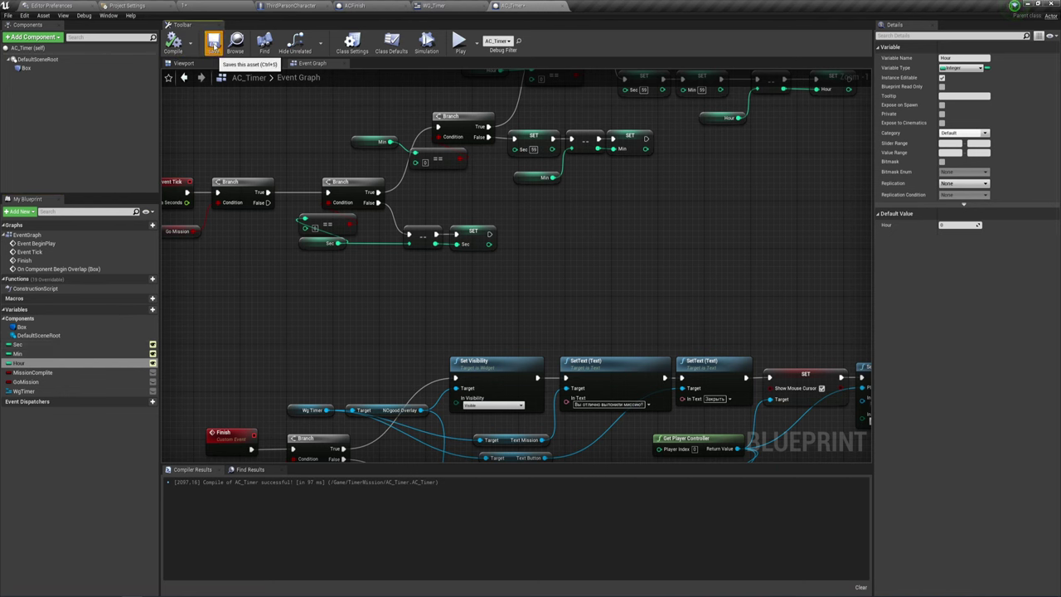
# - Slide the placed AC_Timer trigger along X and set its starting Min to 2
pyautogui.click(214, 4)
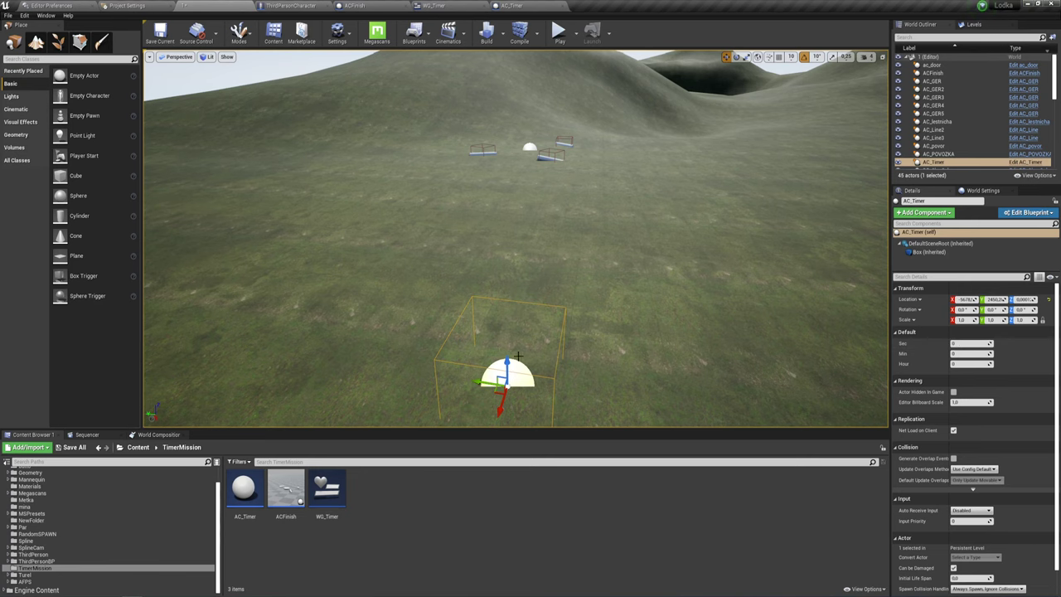
pyautogui.moveTo(510, 373); pyautogui.dragTo(454, 309, button='right')
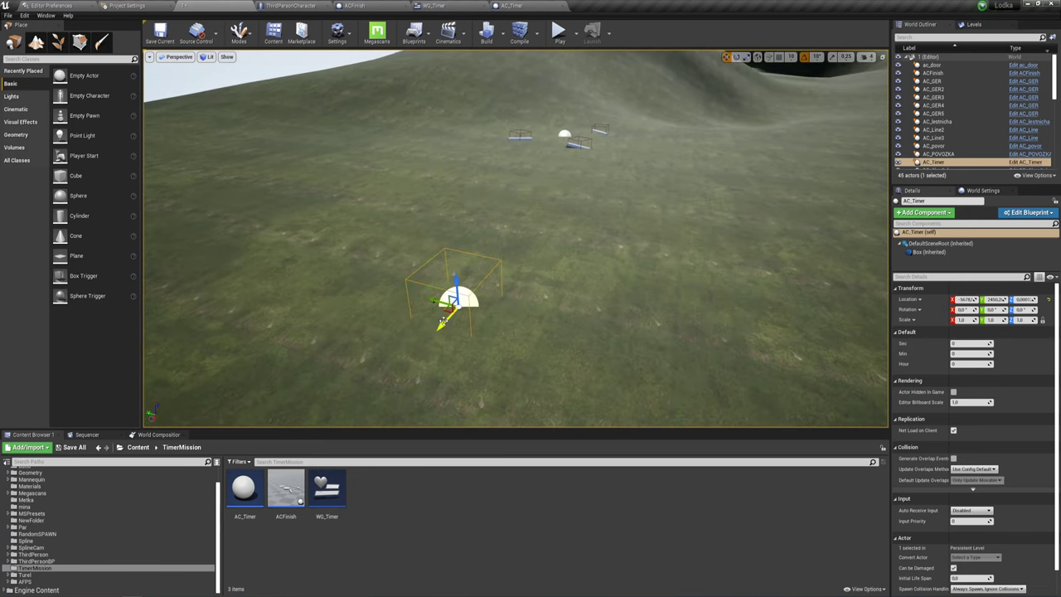
pyautogui.moveTo(442, 322); pyautogui.dragTo(459, 307)
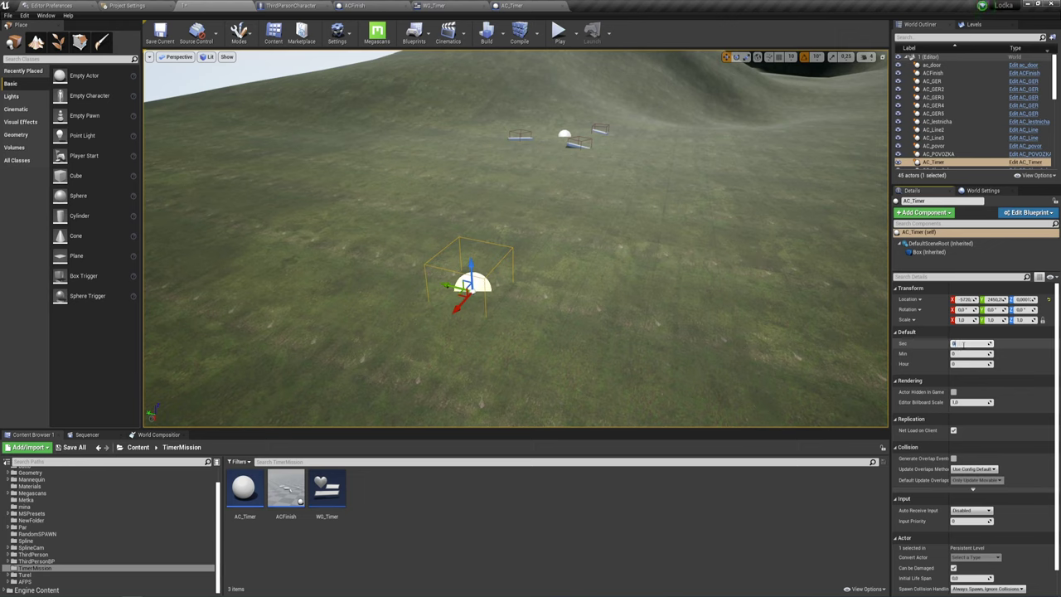
pyautogui.click(962, 343)
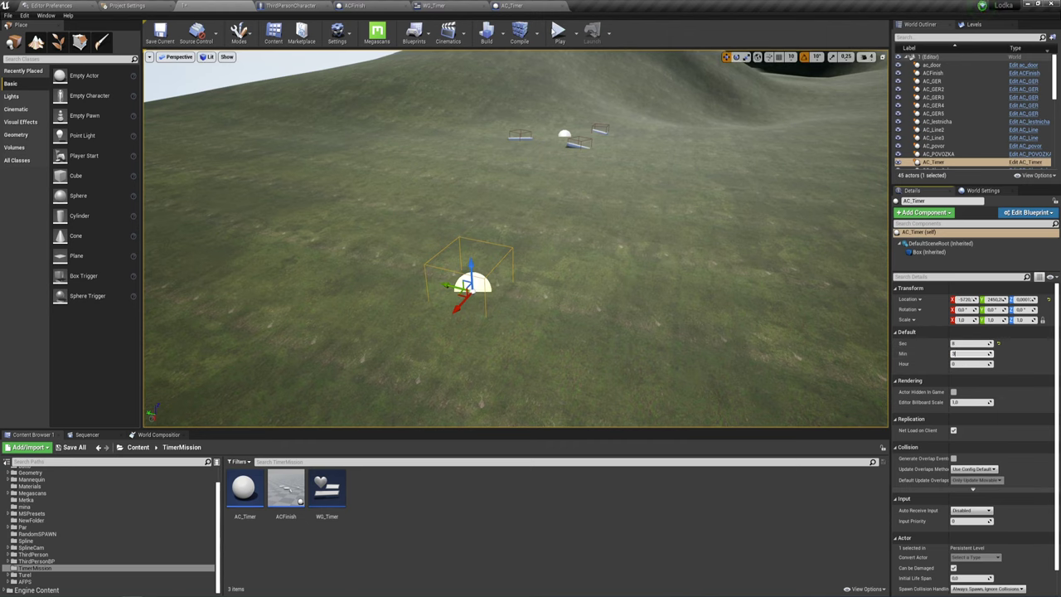
# - Play-test the level, running into the trigger while the countdown runs, then stop
pyautogui.click(557, 32)
pyautogui.press('w')
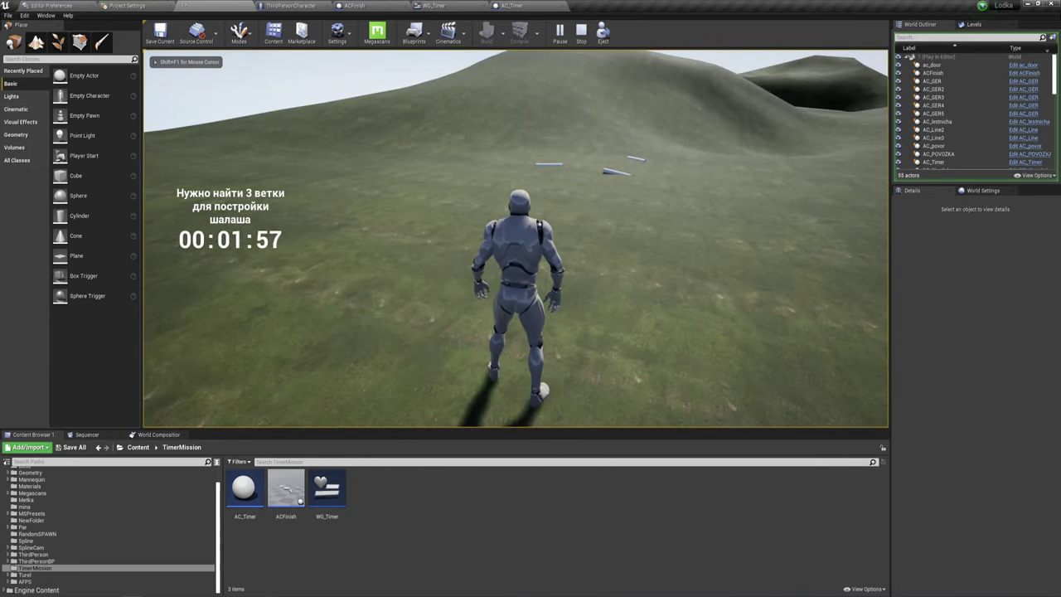
pyautogui.press('a')
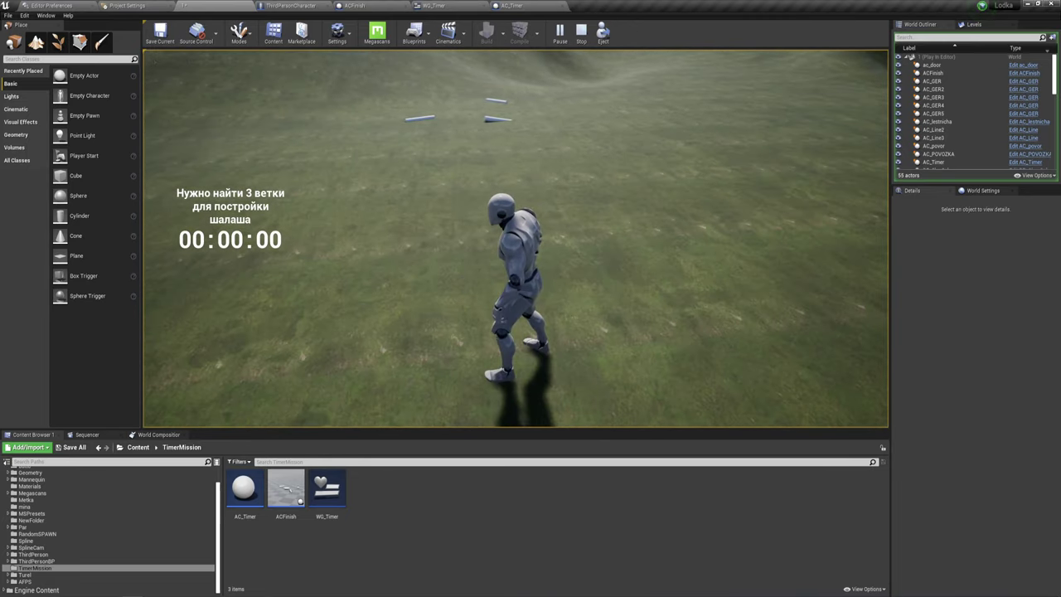
pyautogui.press('Escape')
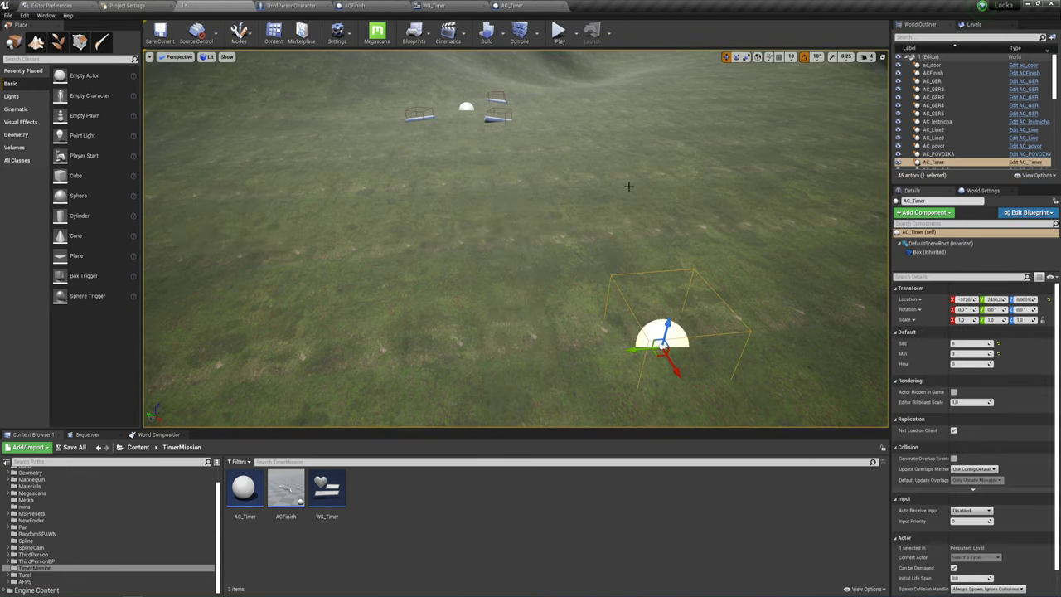
# - Adjust AC_Timer's Tick Interval in Class Defaults and recompile the blueprint
pyautogui.click(524, 5)
pyautogui.scroll(3, 539, 218)
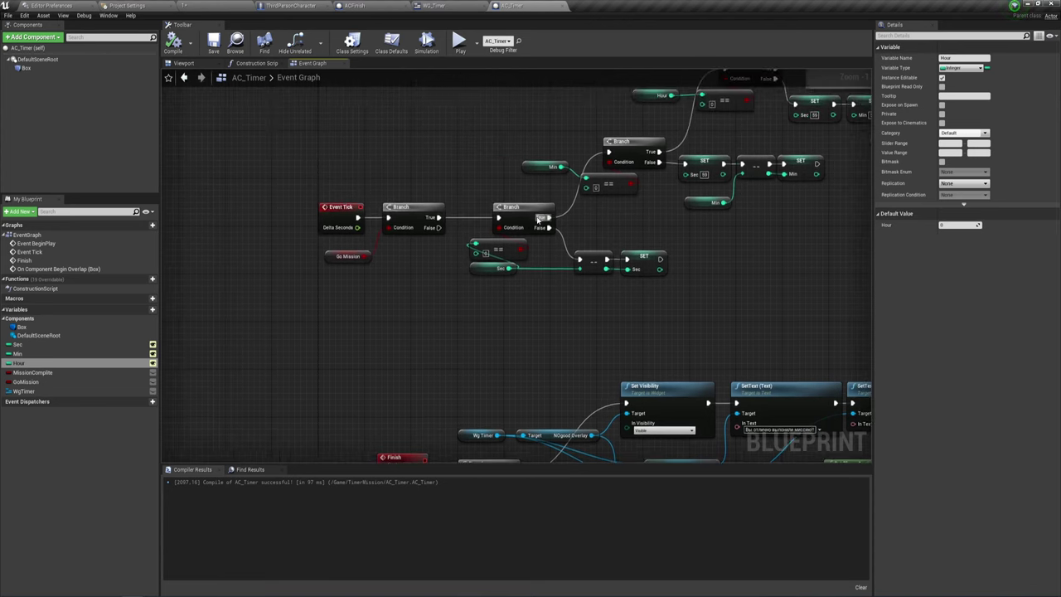
pyautogui.click(332, 212)
pyautogui.moveTo(433, 157); pyautogui.dragTo(506, 169, button='right')
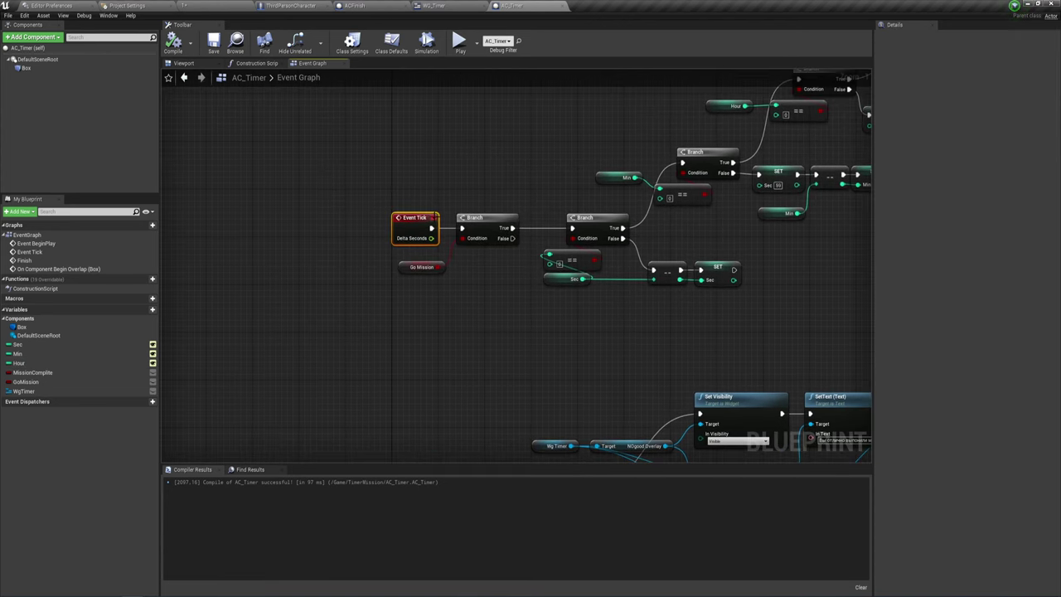
pyautogui.click(404, 42)
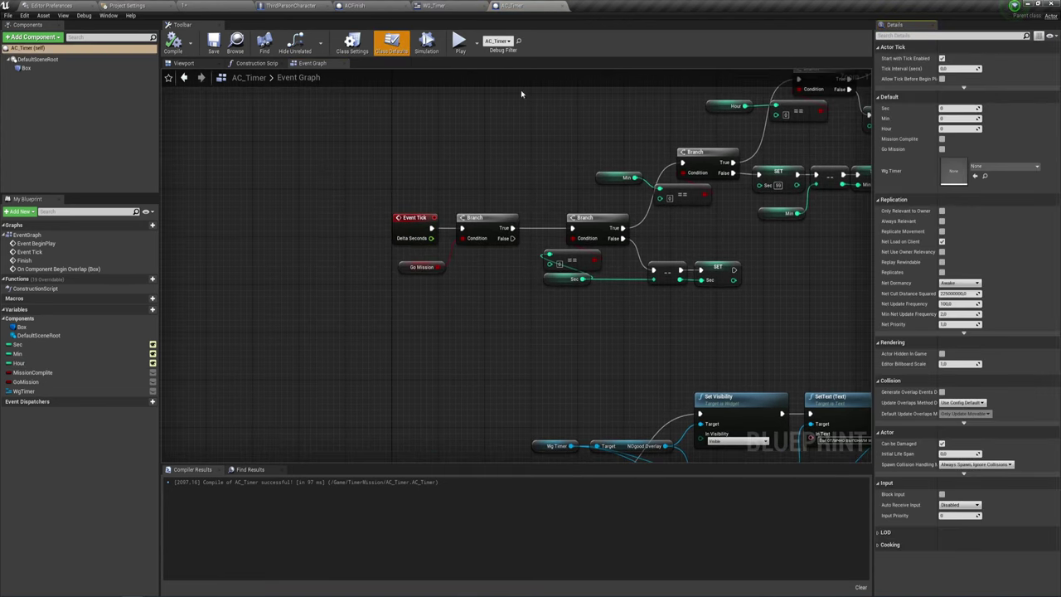
pyautogui.click(945, 69)
pyautogui.click(414, 218)
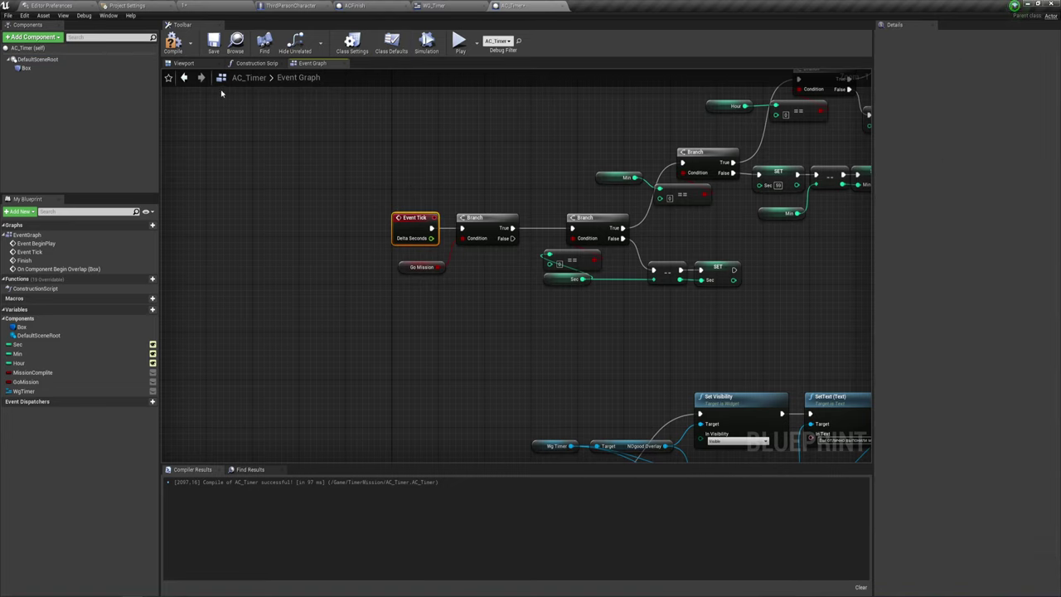
pyautogui.click(173, 42)
# - Play-test the countdown in the game preview and the level until it reaches 00:00:00
pyautogui.click(459, 41)
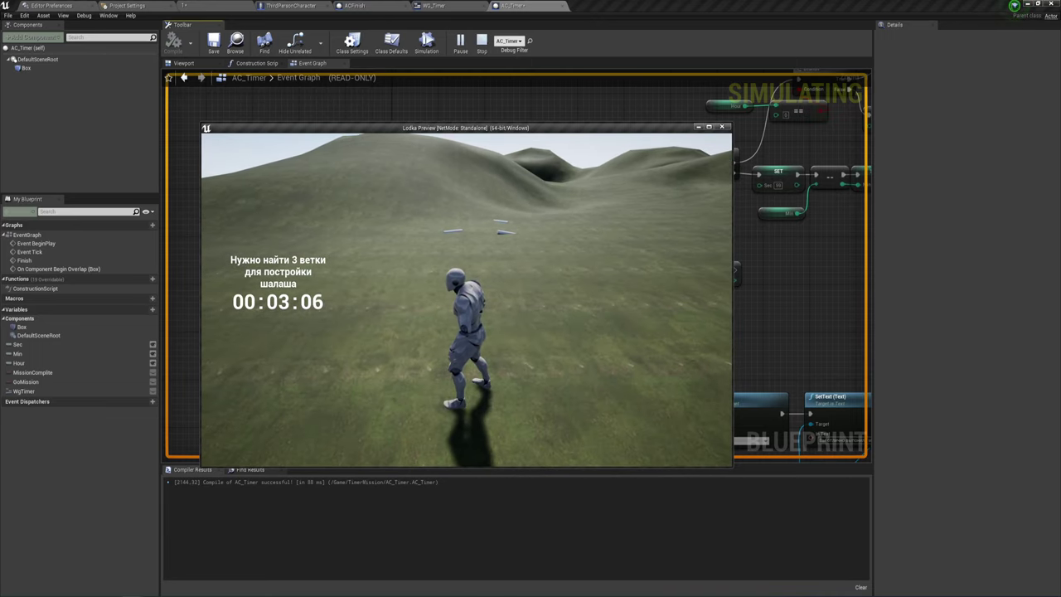
pyautogui.press('w')
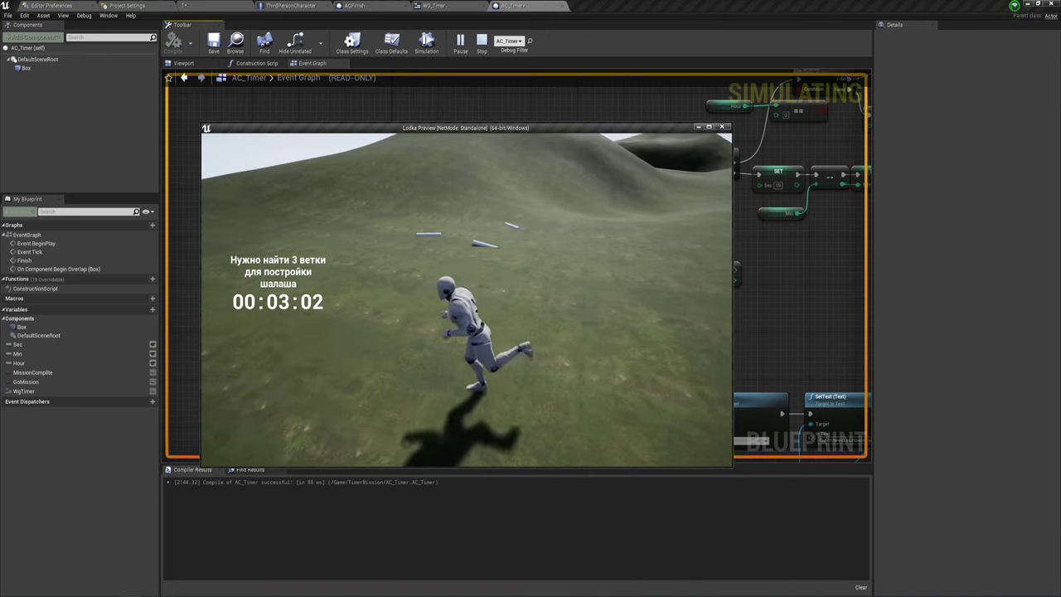
pyautogui.press('Escape')
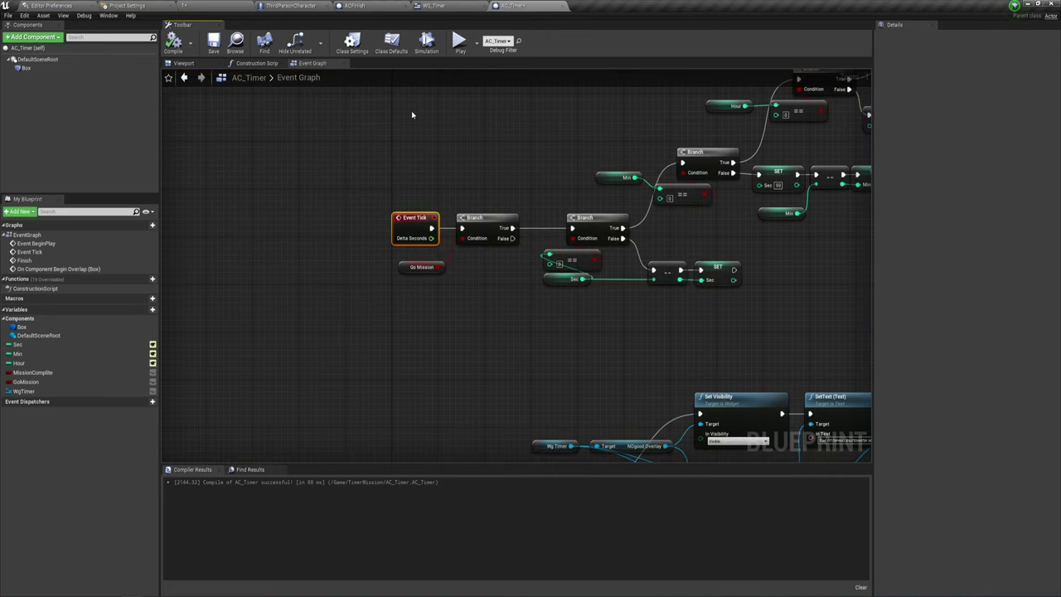
pyautogui.click(205, 5)
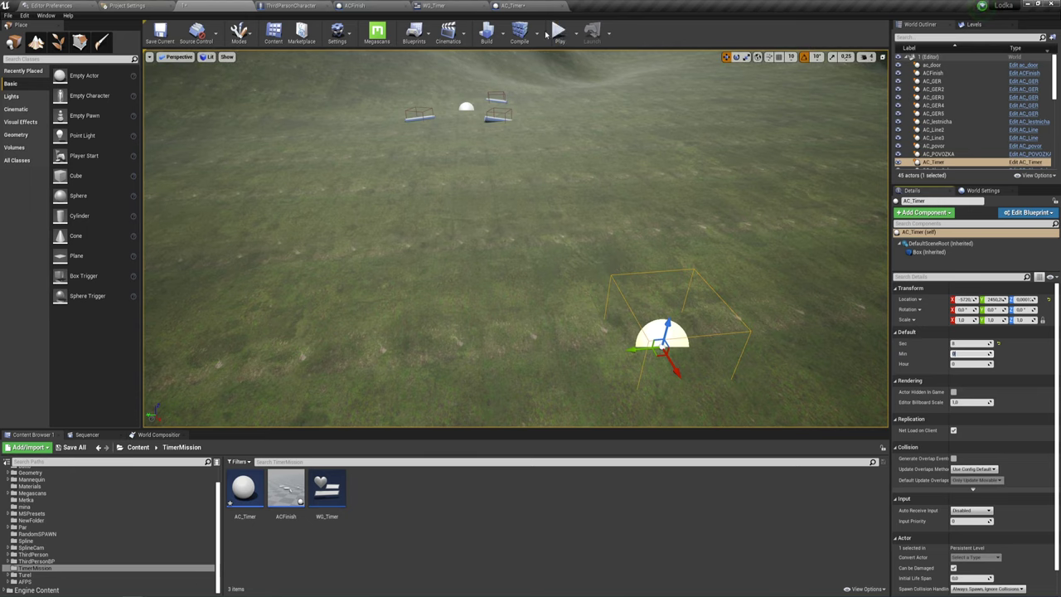
pyautogui.click(559, 33)
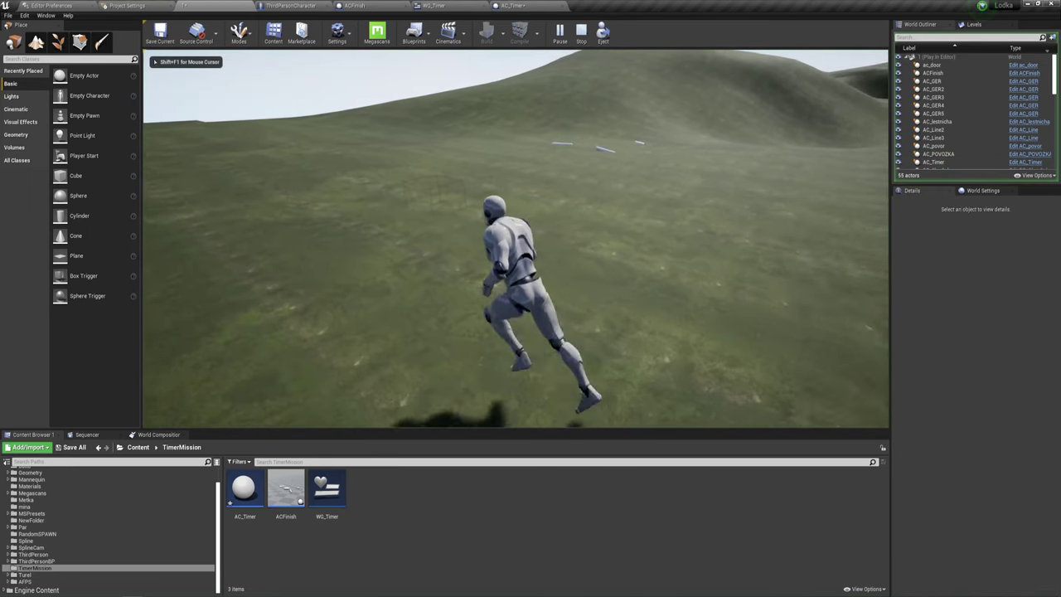
pyautogui.press('w')
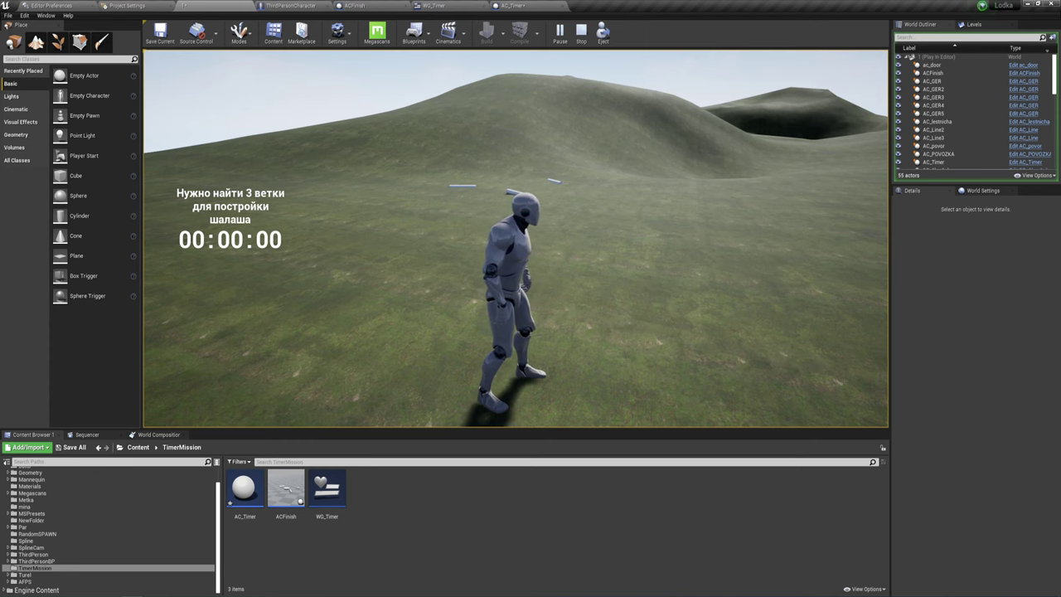
pyautogui.press('Escape')
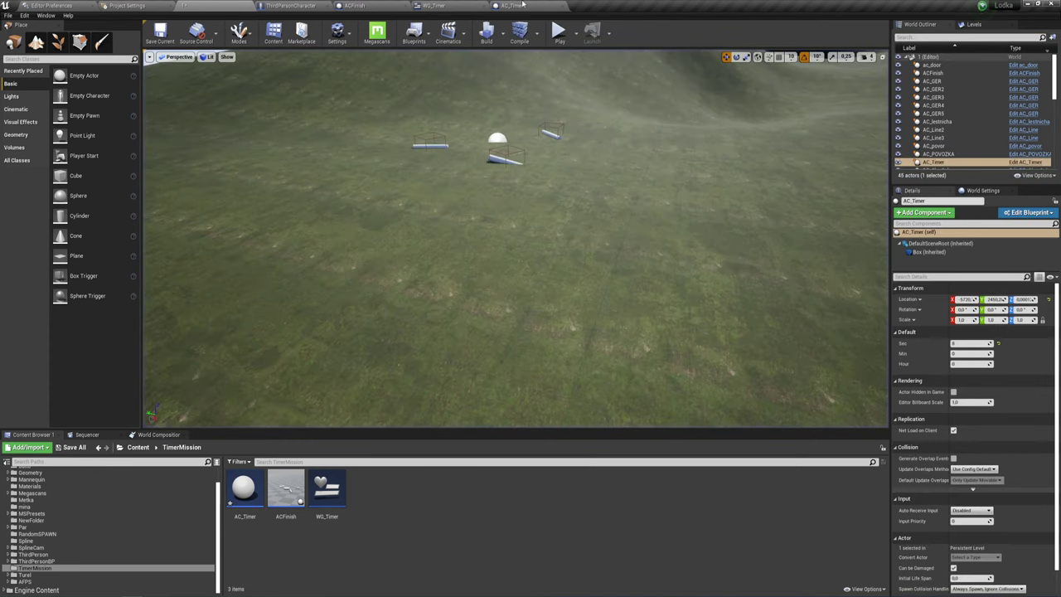
pyautogui.click(474, 6)
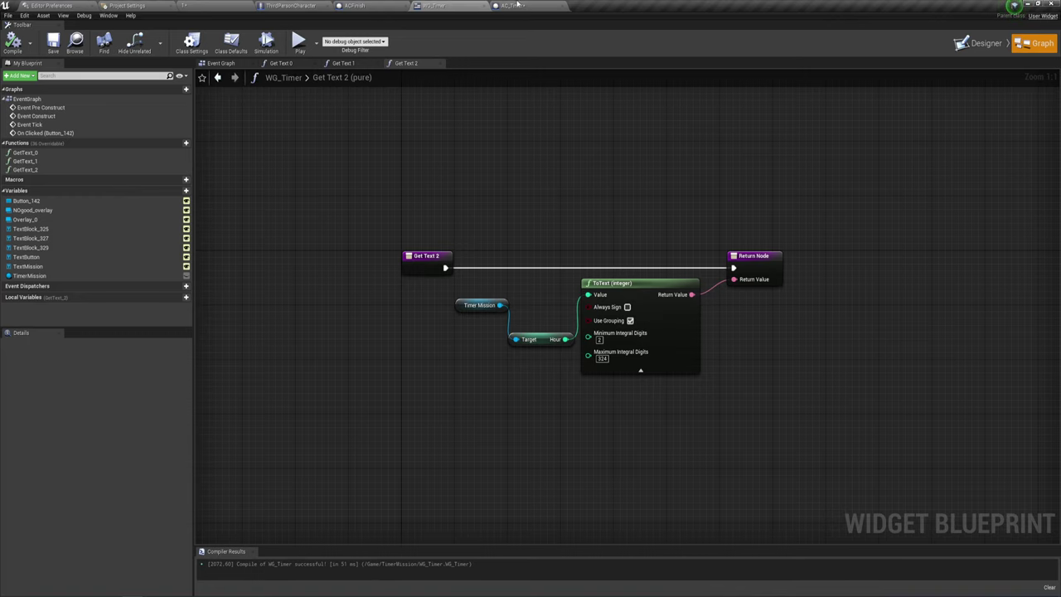
# - Add a Finish call off the Delay's Completed pin in the AC_Timer comment and compile
pyautogui.click(517, 5)
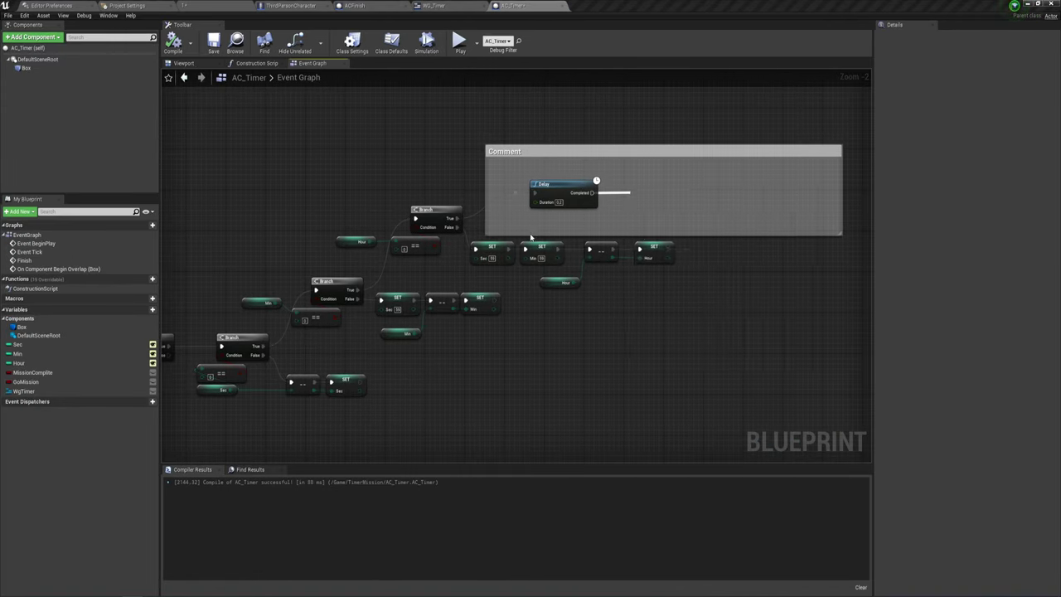
pyautogui.moveTo(595, 199); pyautogui.dragTo(862, 8, button='right')
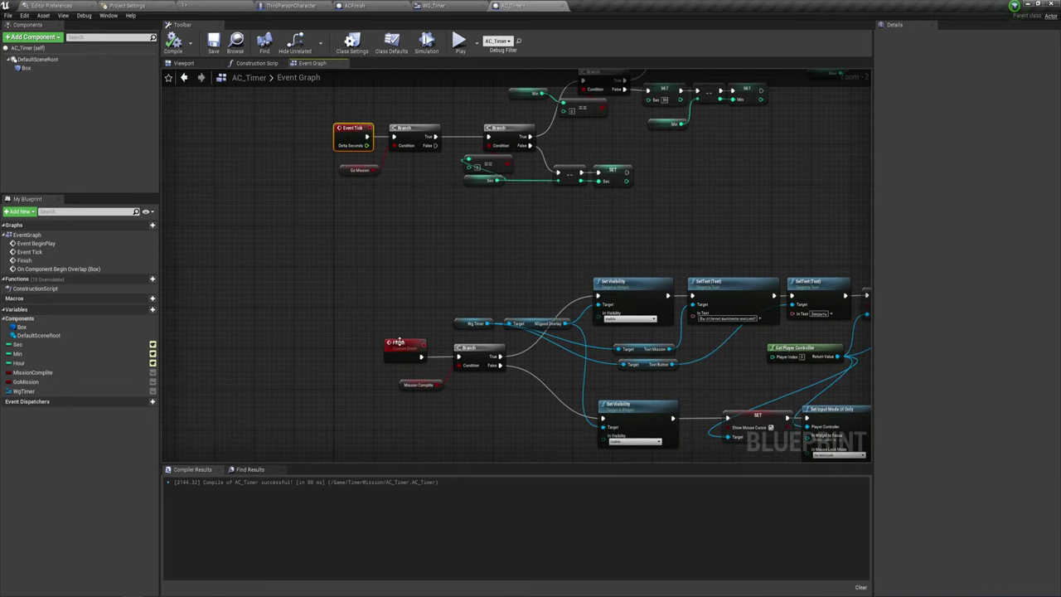
pyautogui.scroll(2, 528, 175)
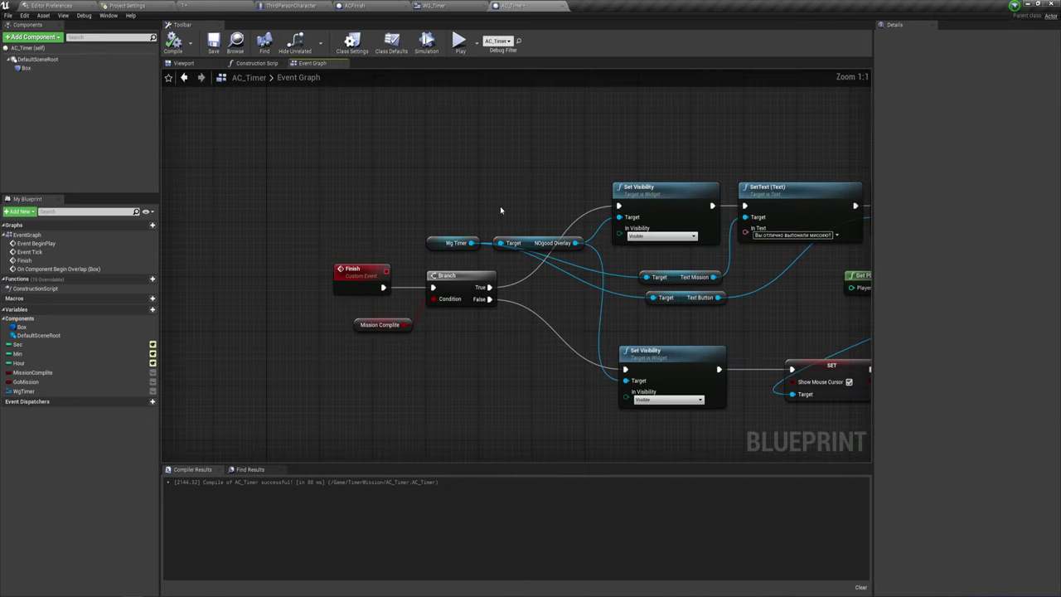
pyautogui.moveTo(713, 170); pyautogui.dragTo(541, 200, button='right')
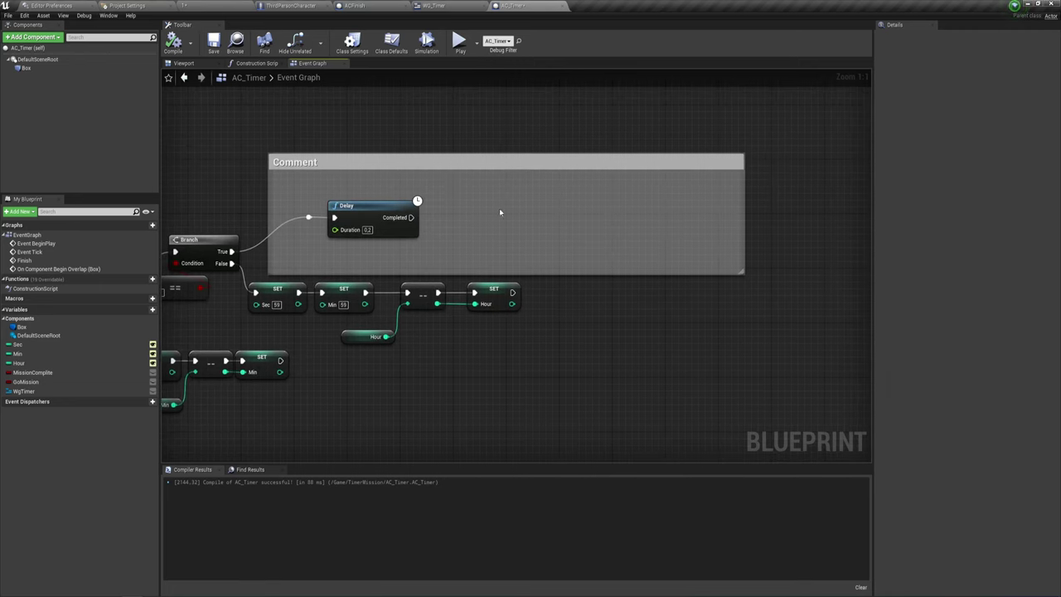
pyautogui.moveTo(512, 204); pyautogui.dragTo(548, 203)
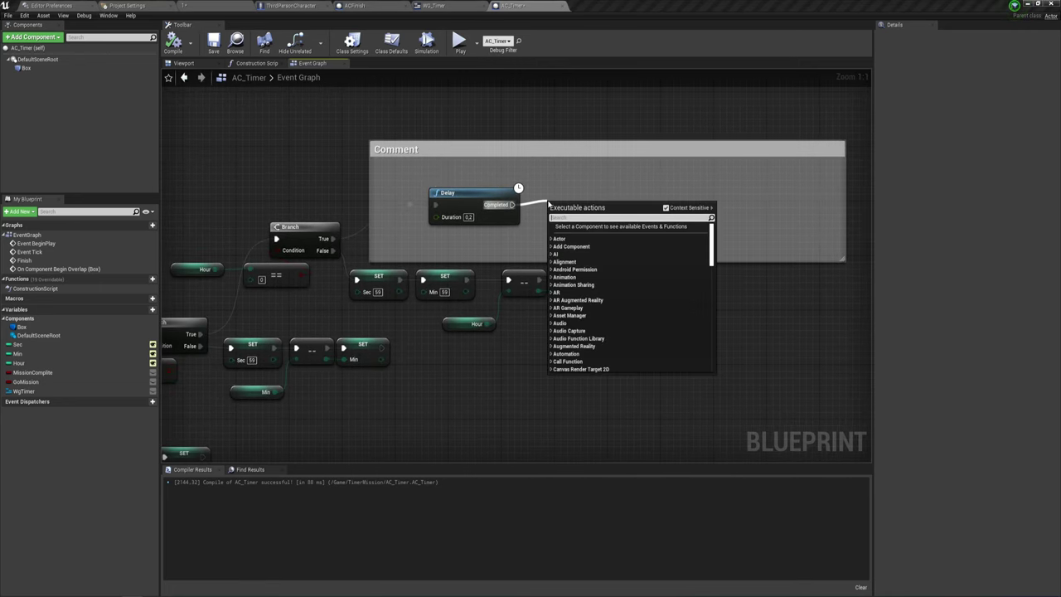
pyautogui.write('finish')
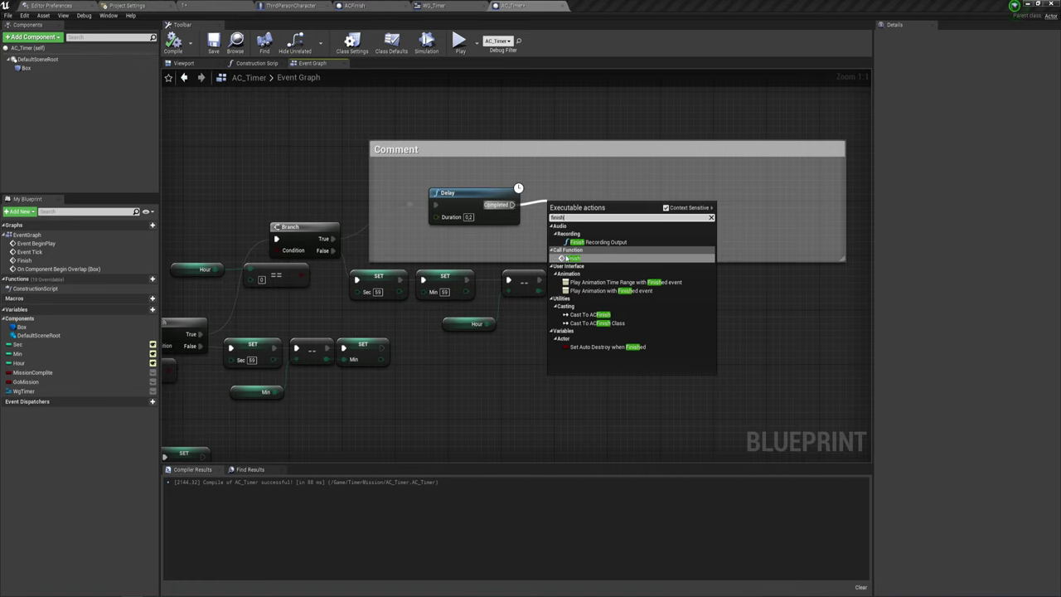
pyautogui.click(568, 258)
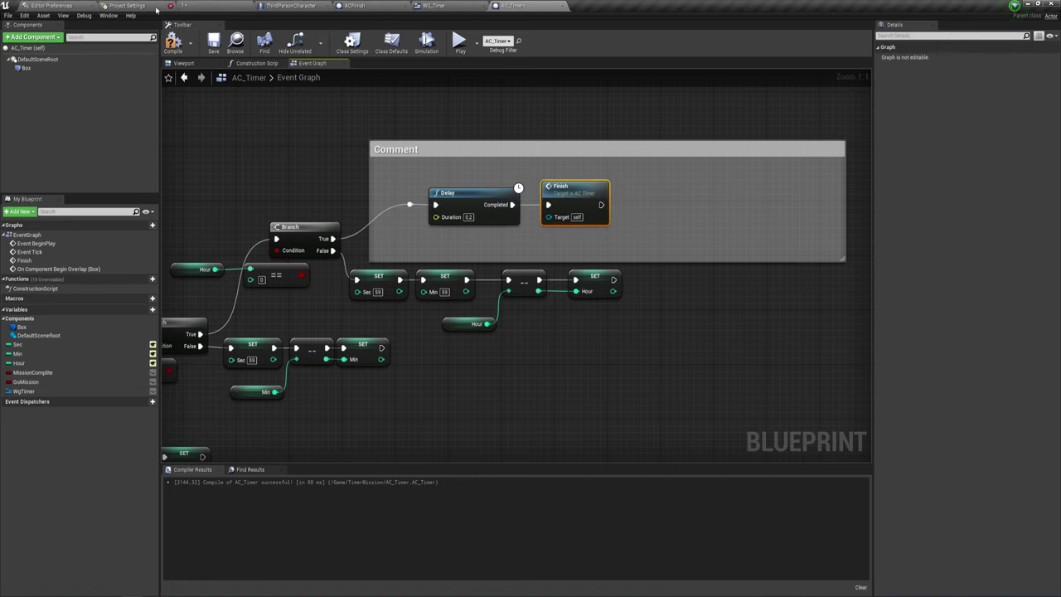
pyautogui.click(173, 43)
pyautogui.click(458, 43)
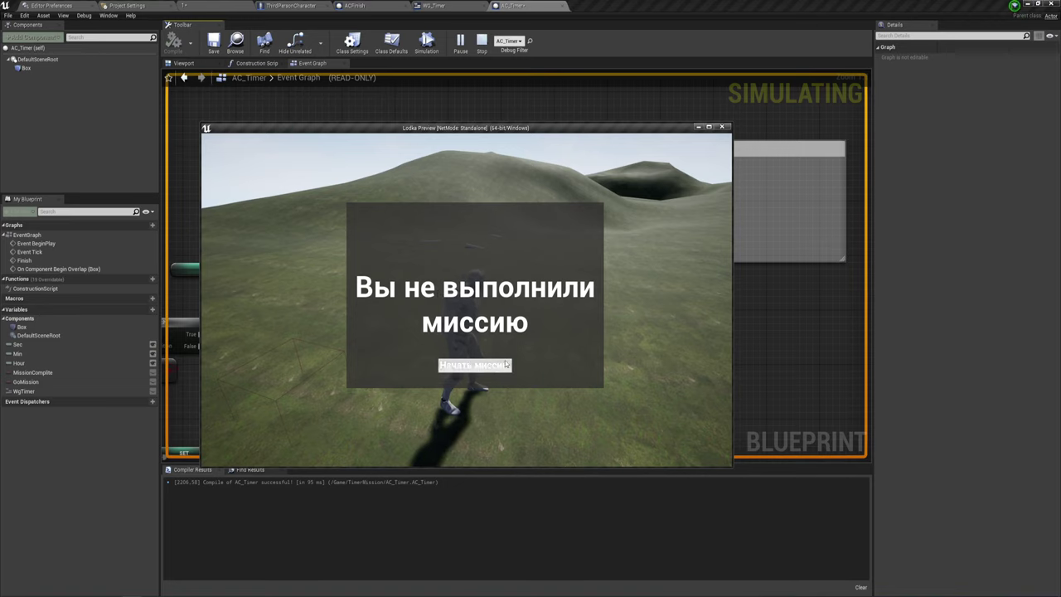
pyautogui.click(485, 366)
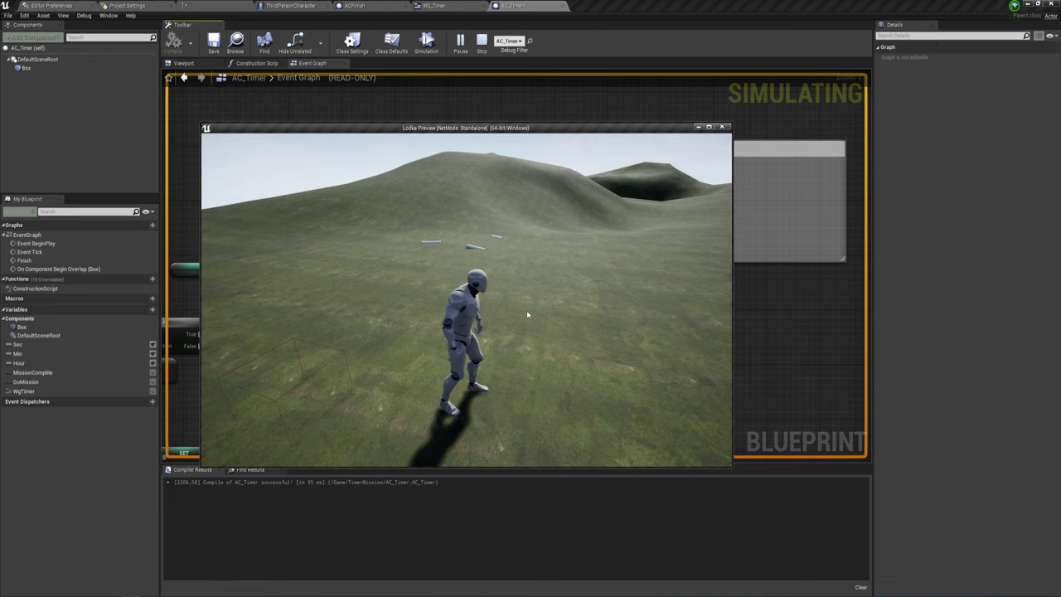
pyautogui.press('Escape')
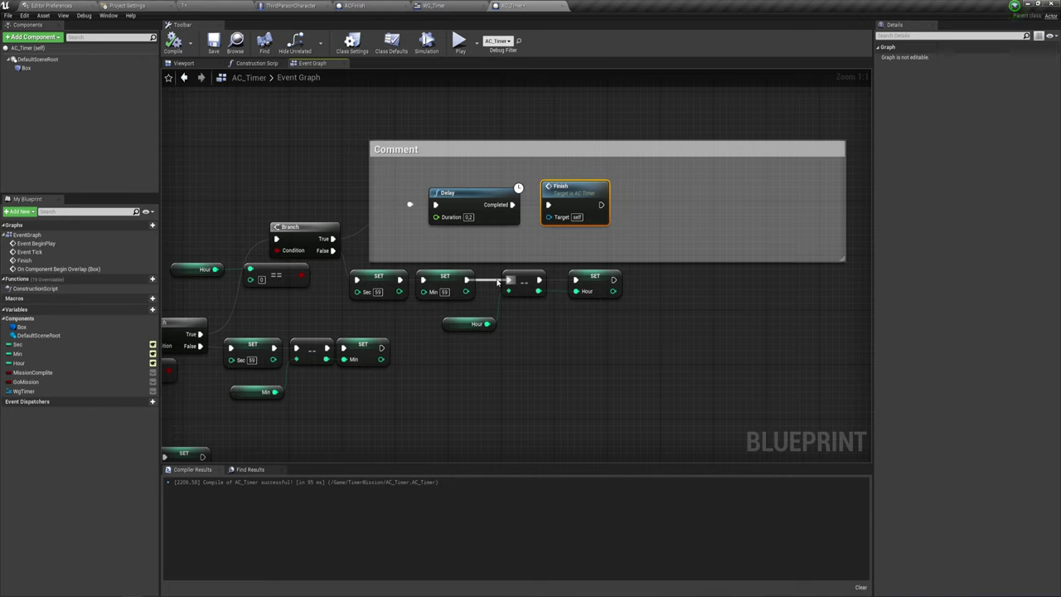
pyautogui.moveTo(499, 282); pyautogui.dragTo(509, 281)
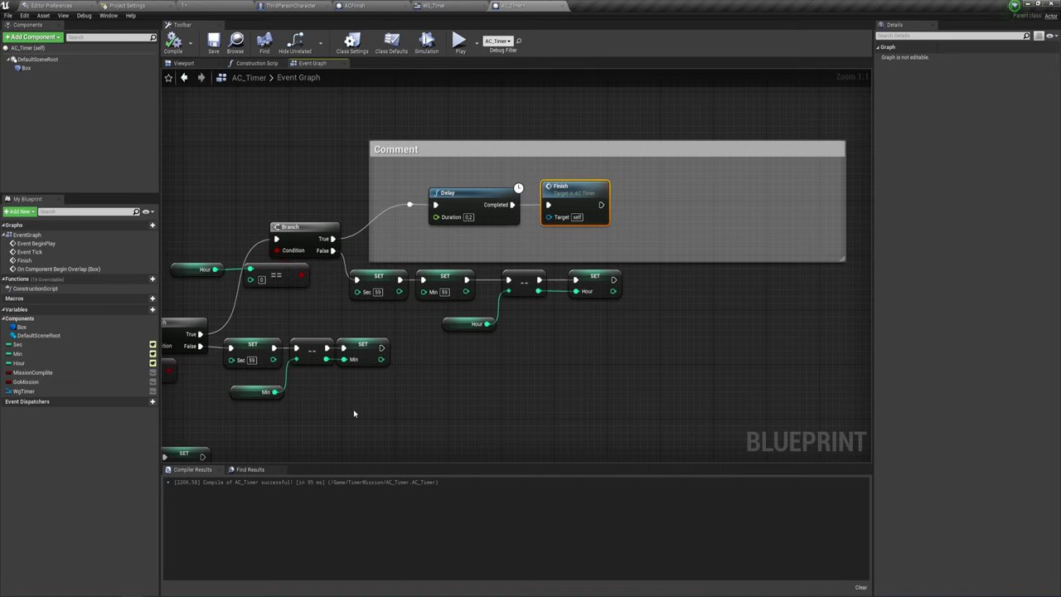
pyautogui.moveTo(354, 413); pyautogui.dragTo(593, 295, button='right')
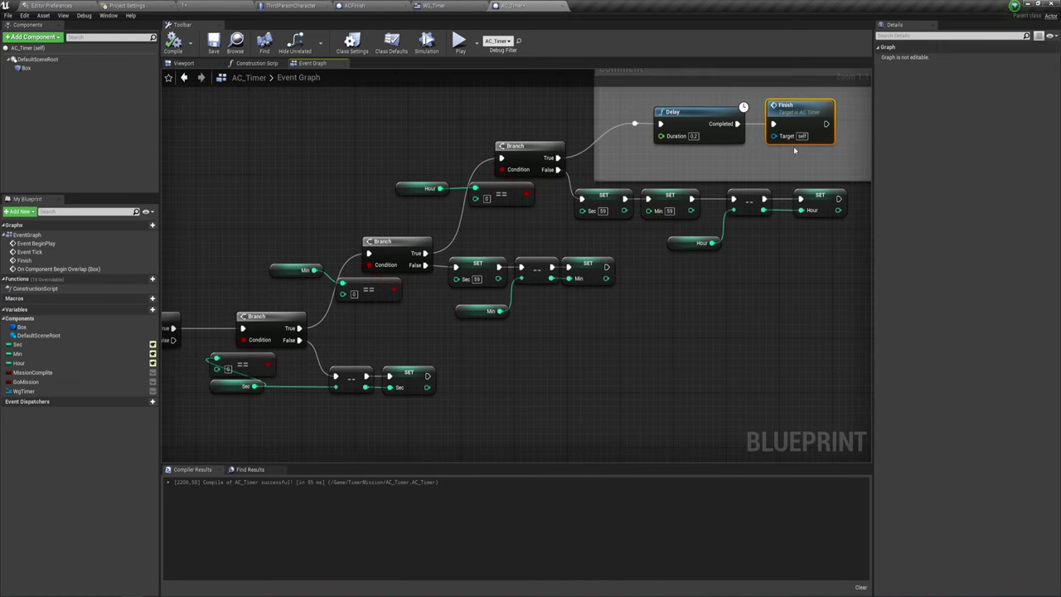
pyautogui.moveTo(794, 150); pyautogui.dragTo(538, 274, button='right')
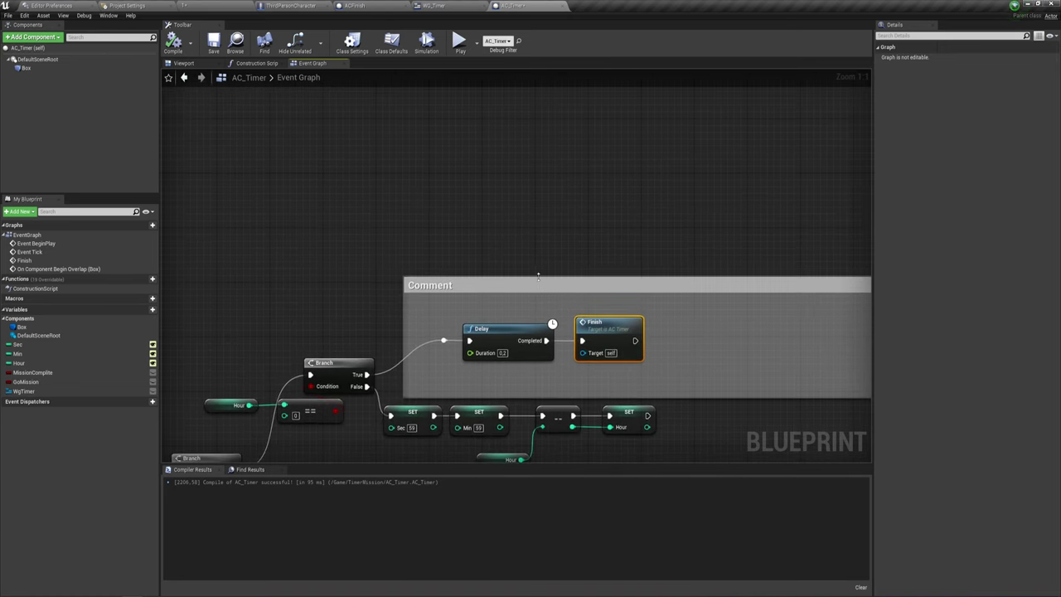
pyautogui.scroll(-2, 538, 274)
pyautogui.moveTo(522, 334); pyautogui.dragTo(761, 318, button='right')
pyautogui.scroll(2, 761, 317)
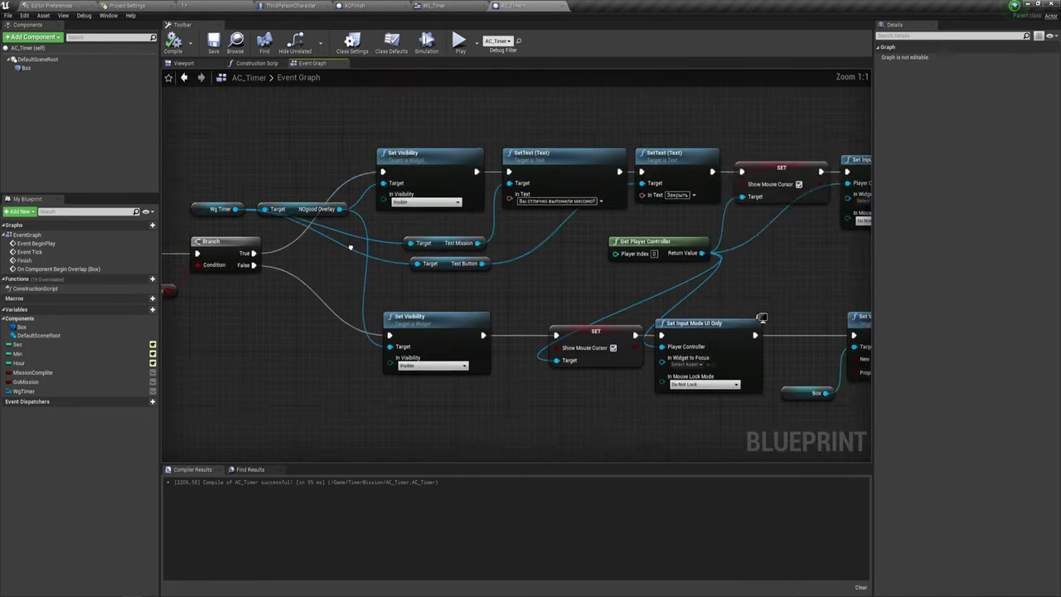
pyautogui.moveTo(528, 278); pyautogui.dragTo(394, 286, button='right')
pyautogui.click(531, 251)
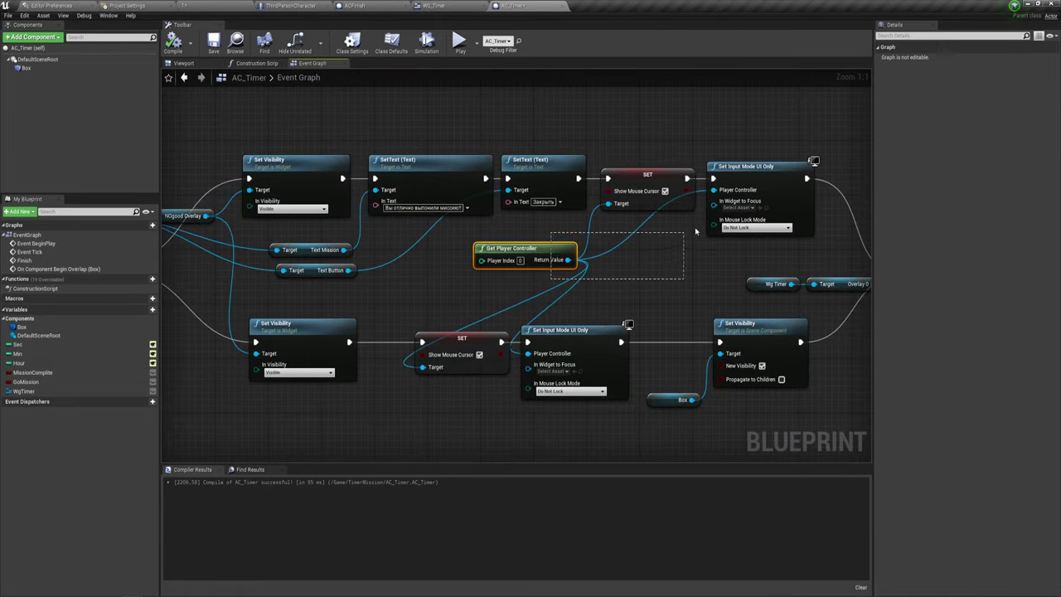
pyautogui.moveTo(629, 238); pyautogui.dragTo(757, 148)
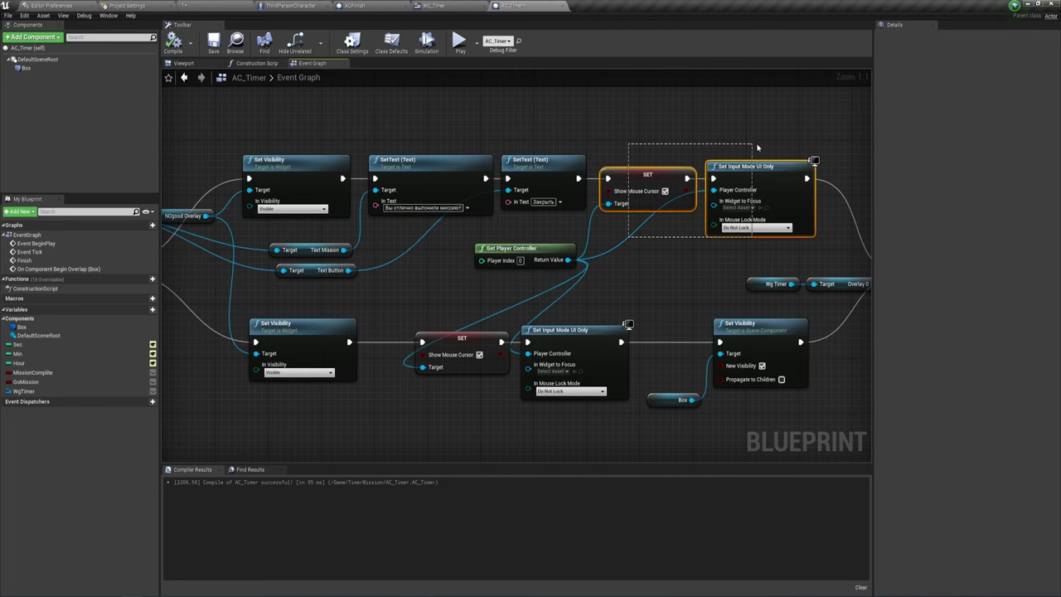
pyautogui.moveTo(672, 292); pyautogui.dragTo(501, 261, button='right')
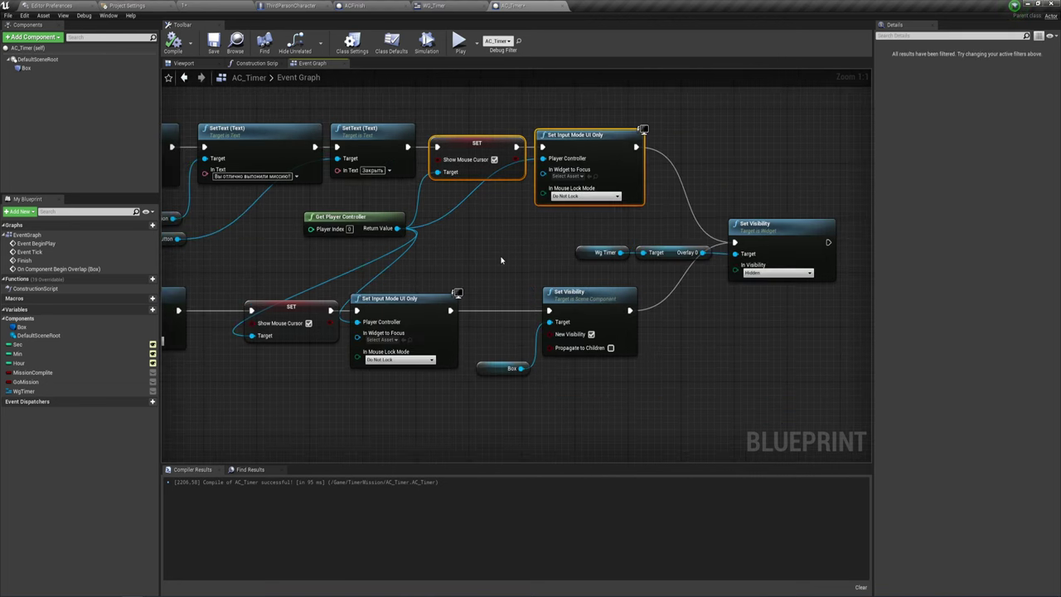
pyautogui.moveTo(702, 292); pyautogui.dragTo(628, 286, button='right')
pyautogui.scroll(-2, 628, 286)
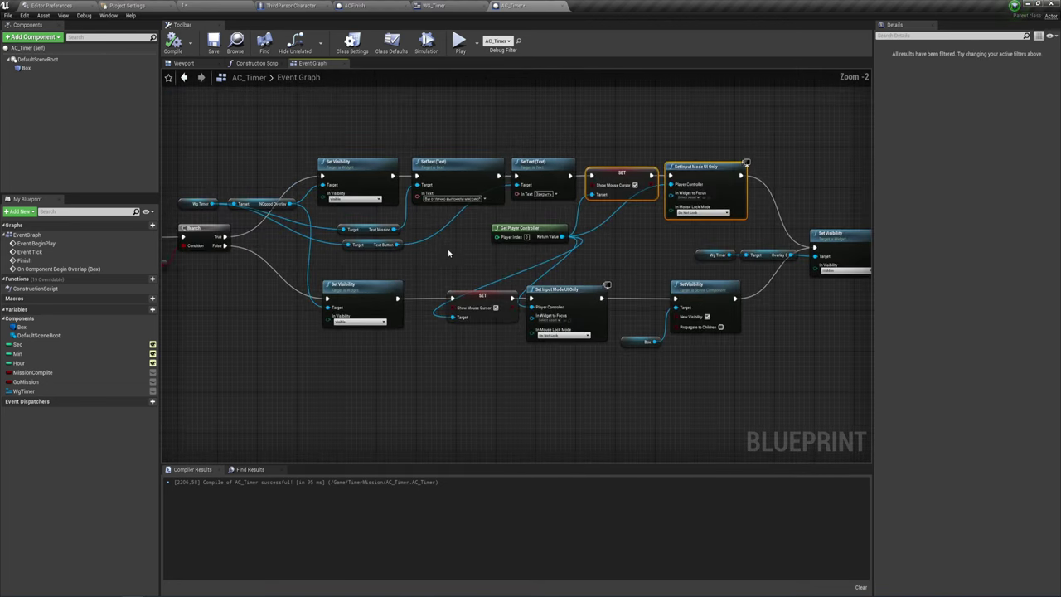
pyautogui.moveTo(448, 249)
pyautogui.mouseDown(button='right')
pyautogui.moveTo(547, 248)
pyautogui.moveTo(579, 216)
pyautogui.mouseUp(button='right')
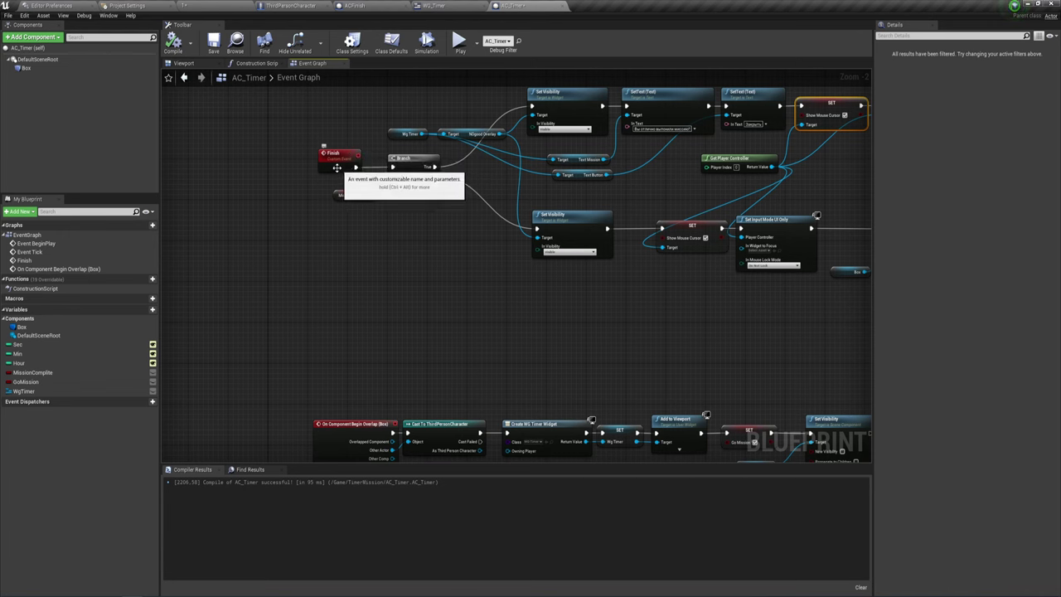
pyautogui.moveTo(494, 354); pyautogui.dragTo(513, 196, button='right')
pyautogui.moveTo(470, 227); pyautogui.dragTo(424, 243, button='right')
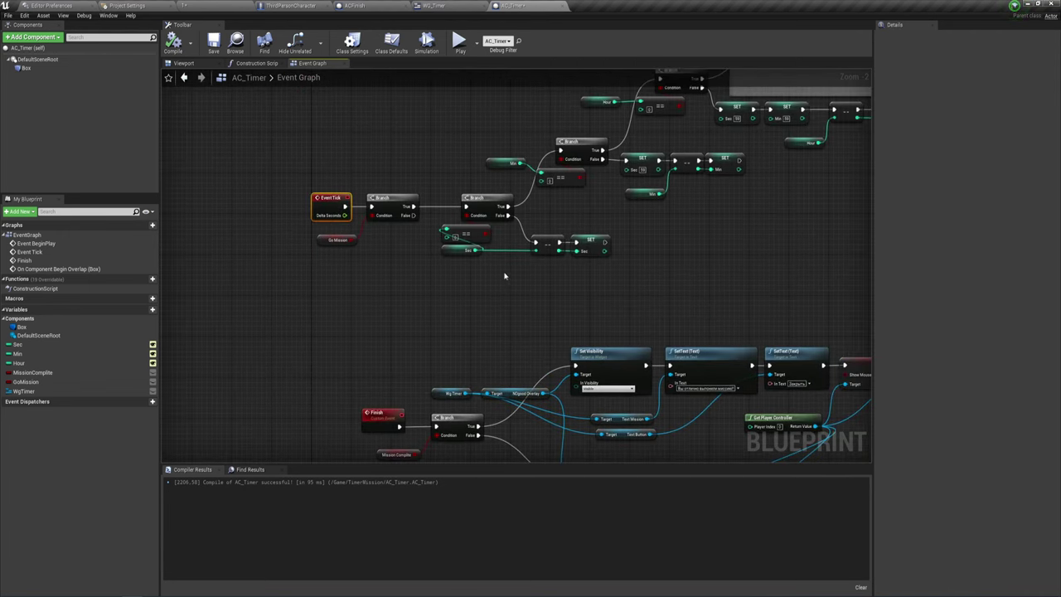
pyautogui.scroll(-4, 523, 232)
pyautogui.scroll(6, 454, 199)
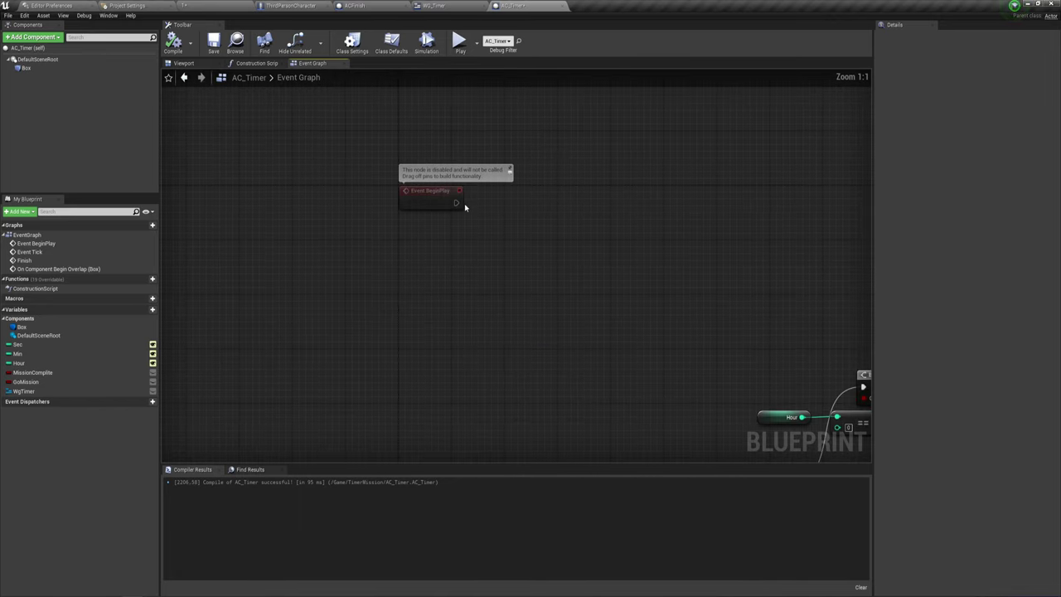
# - Add a Set Actor Tick Enabled node after Event BeginPlay, leaving ticking off
pyautogui.moveTo(454, 202); pyautogui.dragTo(512, 208)
pyautogui.click(478, 227)
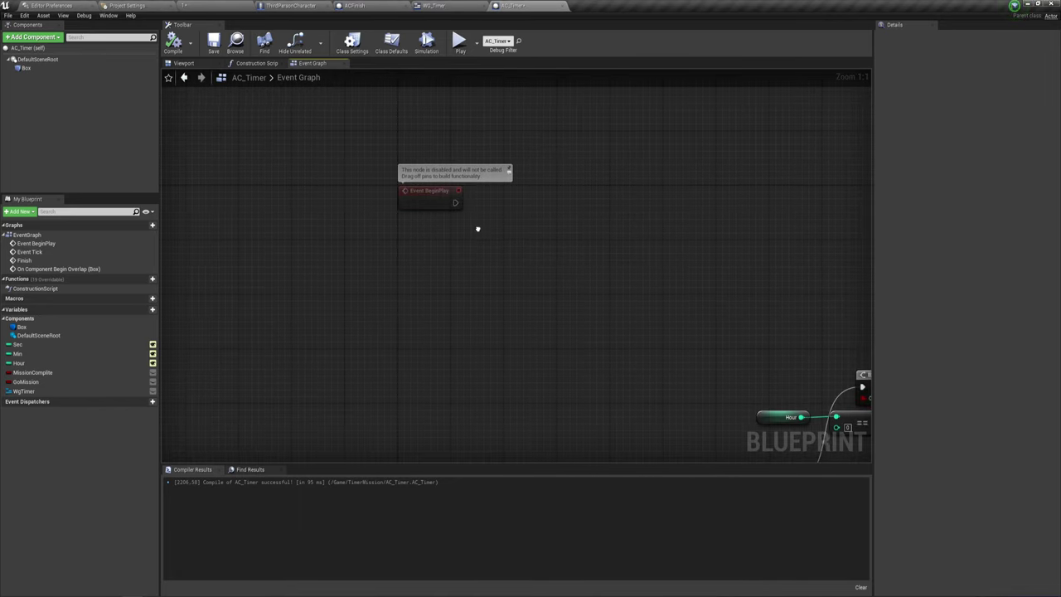
pyautogui.moveTo(478, 227); pyautogui.dragTo(427, 223, button='right')
pyautogui.moveTo(406, 196); pyautogui.dragTo(472, 198)
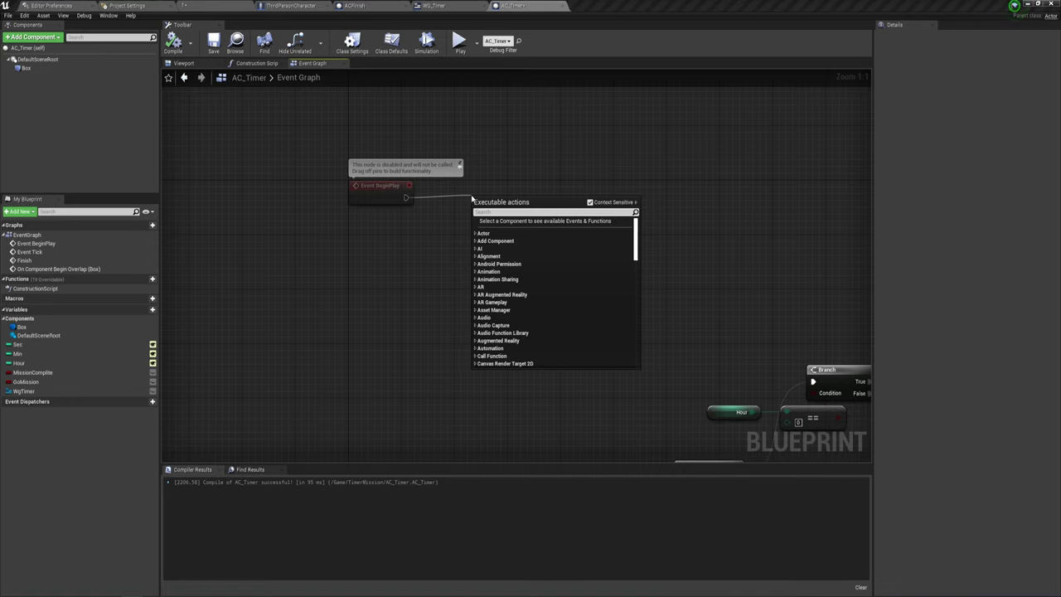
pyautogui.write('set ti')
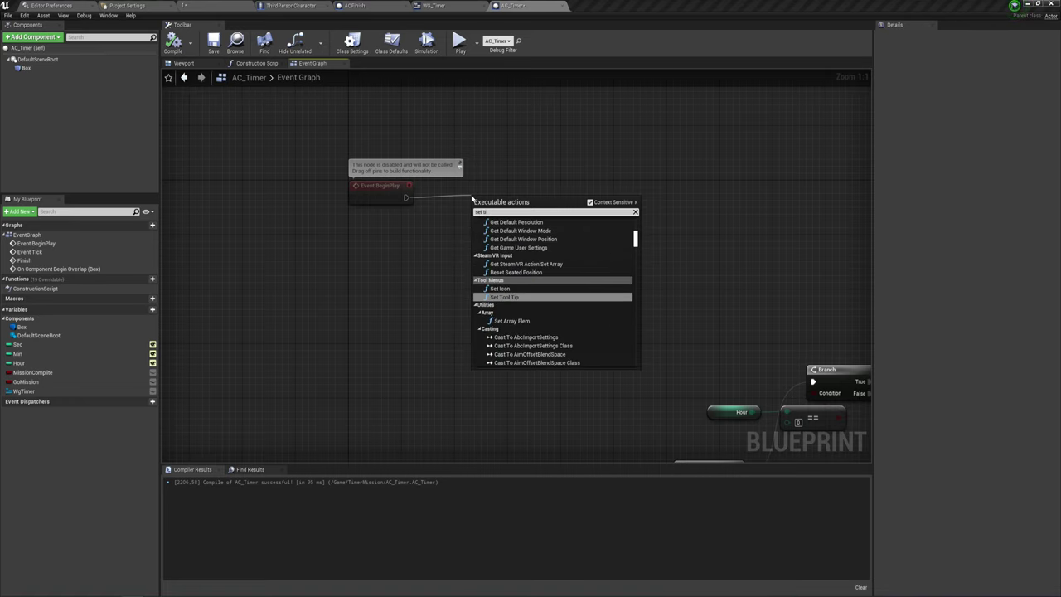
pyautogui.write('ck')
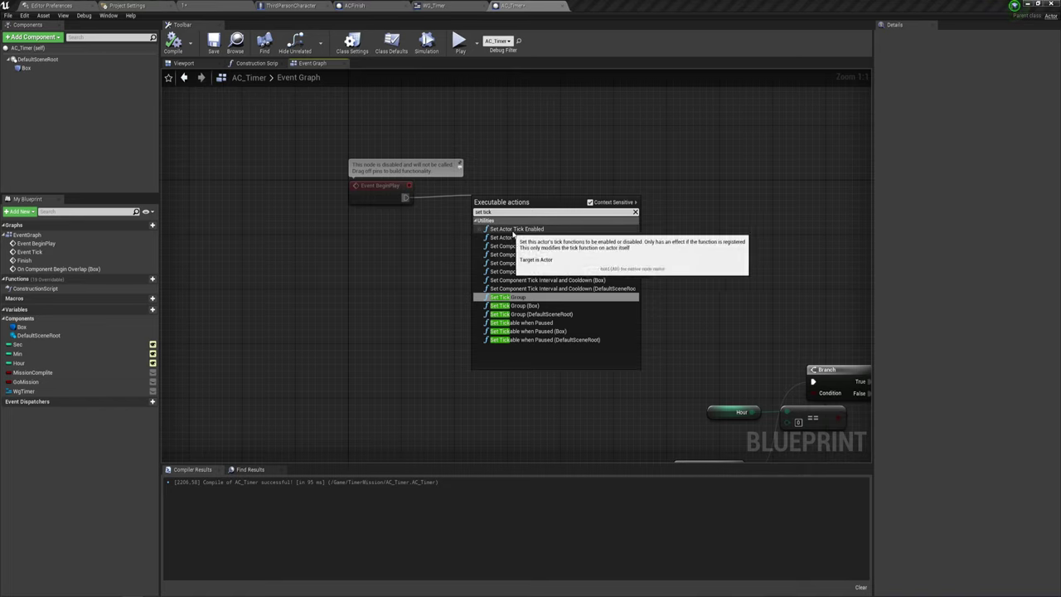
pyautogui.click(540, 231)
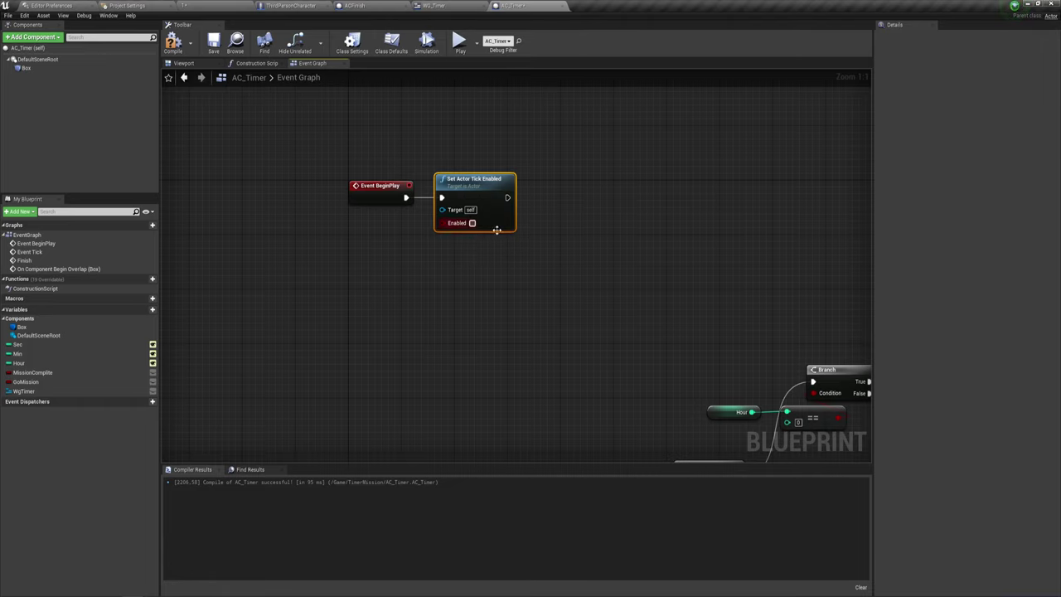
# - Paste a disabled Set Actor Tick Enabled after the Finish chain's last Set Visibility
pyautogui.moveTo(497, 230); pyautogui.dragTo(384, 227, button='right')
pyautogui.scroll(-1, 384, 226)
pyautogui.scroll(-3, 519, 249)
pyautogui.moveTo(519, 249); pyautogui.dragTo(445, 194, button='right')
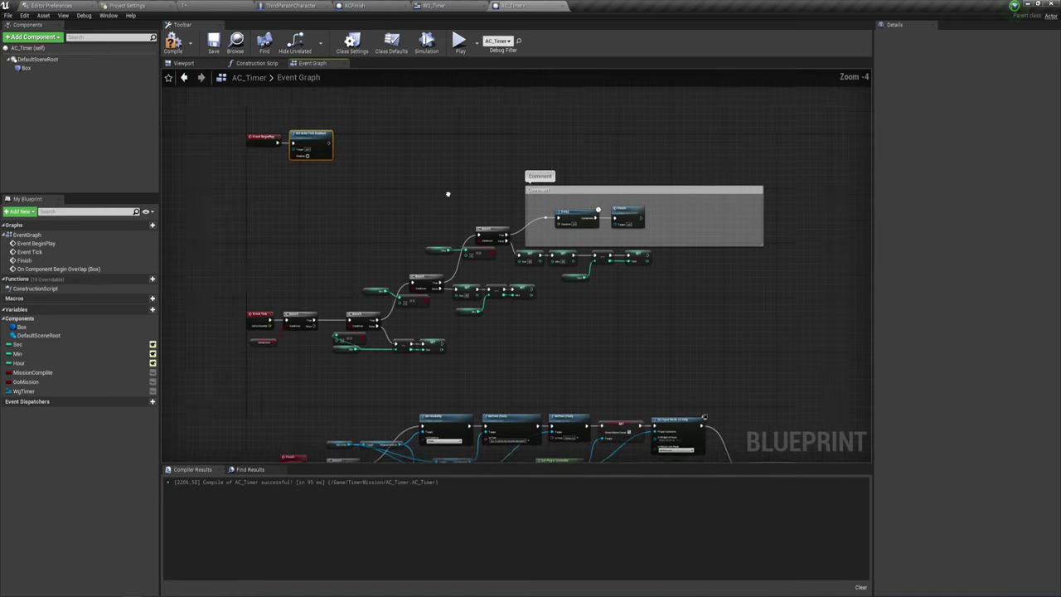
pyautogui.moveTo(623, 324); pyautogui.dragTo(570, 193, button='right')
pyautogui.moveTo(649, 290)
pyautogui.mouseDown(button='right')
pyautogui.moveTo(646, 199)
pyautogui.moveTo(763, 212)
pyautogui.mouseUp(button='right')
pyautogui.scroll(3, 752, 301)
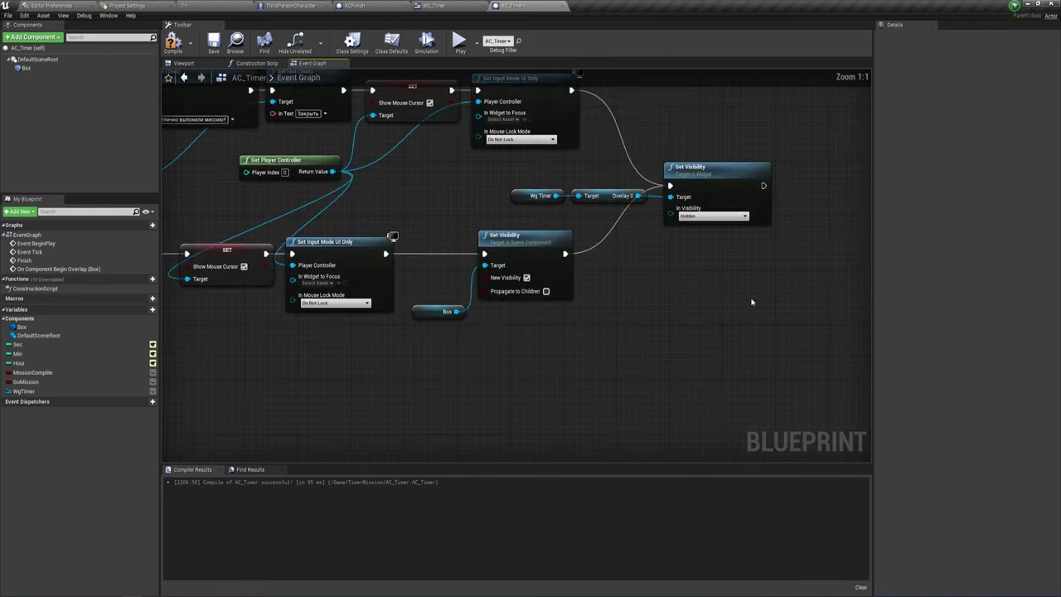
pyautogui.moveTo(752, 301); pyautogui.dragTo(494, 307, button='right')
pyautogui.scroll(1, 542, 277)
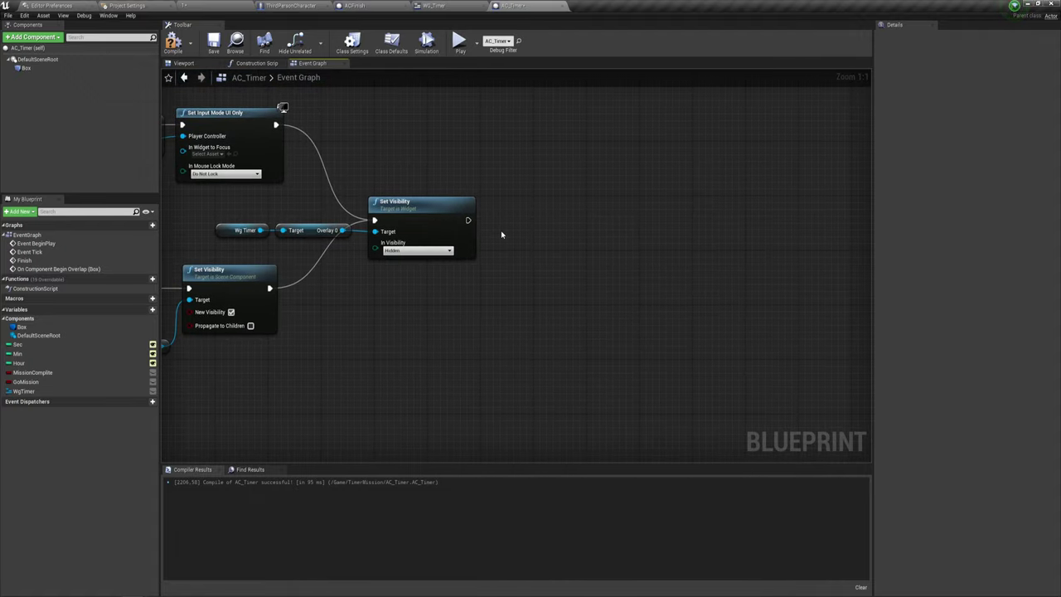
pyautogui.hotkey('ctrl', 'v')
pyautogui.moveTo(522, 213)
pyautogui.mouseDown()
pyautogui.moveTo(505, 200)
pyautogui.moveTo(498, 222)
pyautogui.mouseUp()
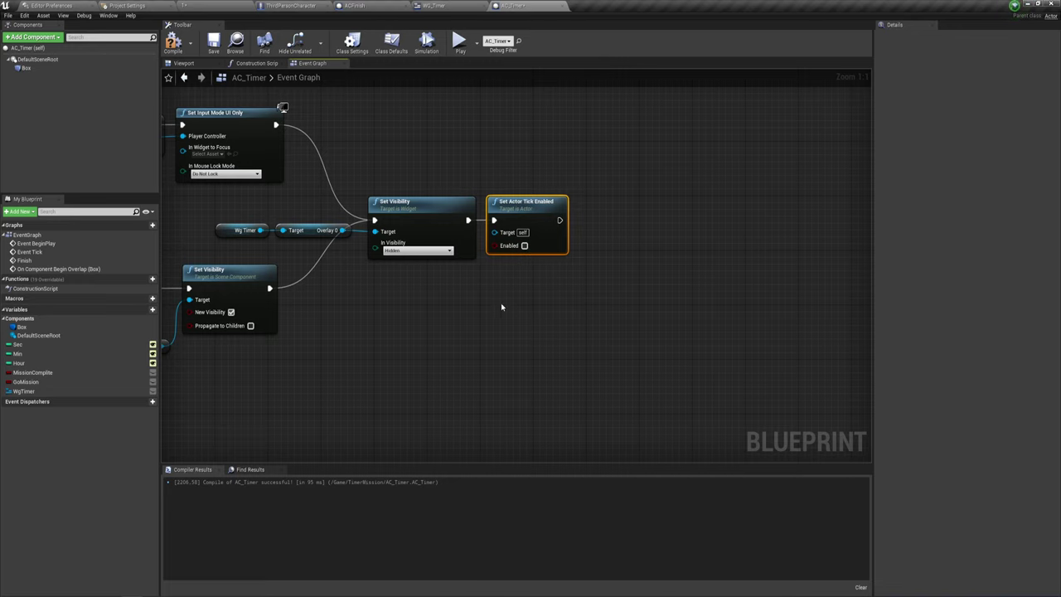
# - Paste a Set Actor Tick Enabled with Enabled checked after the overlap chain's Set Visibility, then compile
pyautogui.scroll(-2, 501, 302)
pyautogui.scroll(-2, 497, 330)
pyautogui.moveTo(497, 330); pyautogui.dragTo(503, 257, button='right')
pyautogui.scroll(2, 503, 256)
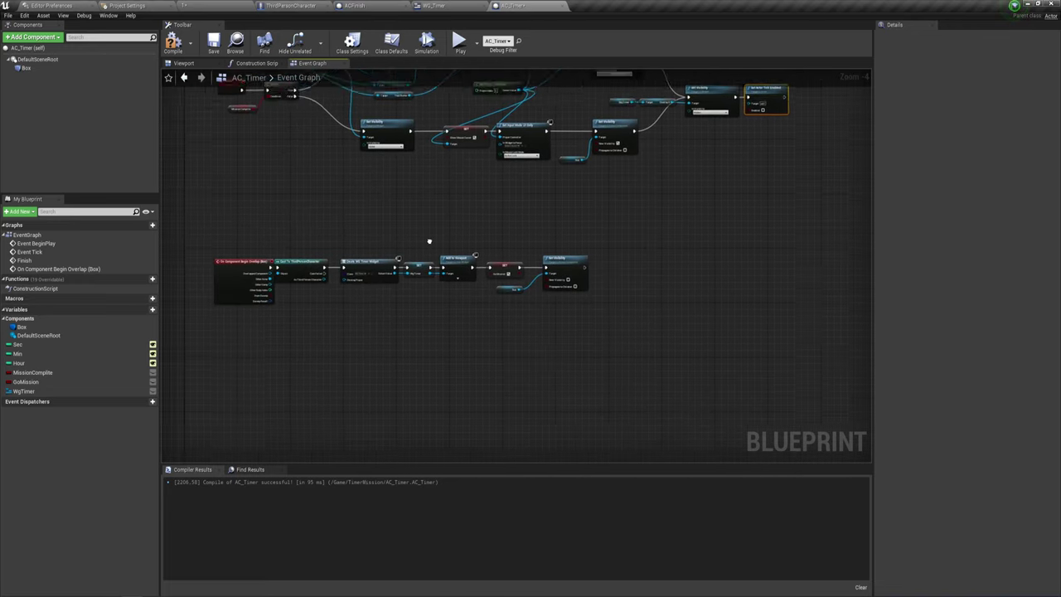
pyautogui.scroll(1, 429, 237)
pyautogui.scroll(1, 409, 243)
pyautogui.moveTo(486, 218); pyautogui.dragTo(416, 208, button='right')
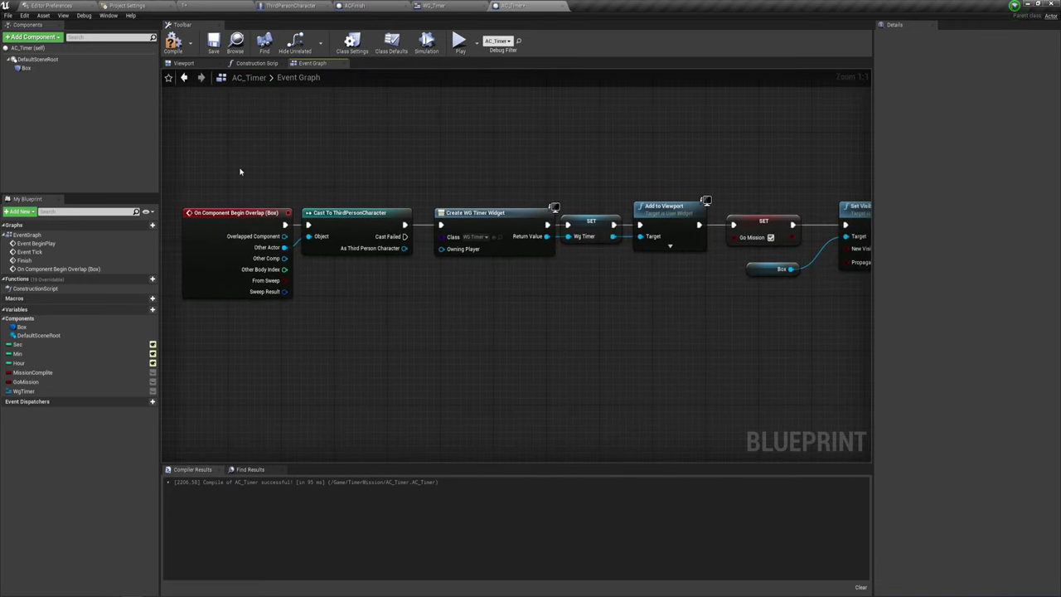
pyautogui.moveTo(240, 166); pyautogui.dragTo(354, 309)
pyautogui.moveTo(551, 338); pyautogui.dragTo(227, 330, button='right')
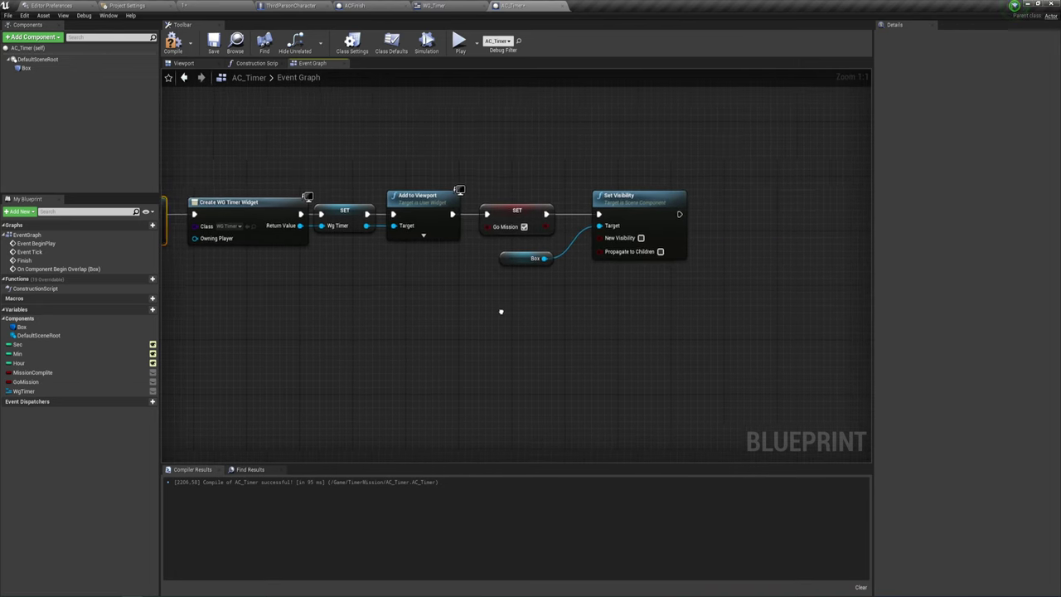
pyautogui.hotkey('ctrl', 'v')
pyautogui.moveTo(595, 217); pyautogui.dragTo(608, 220)
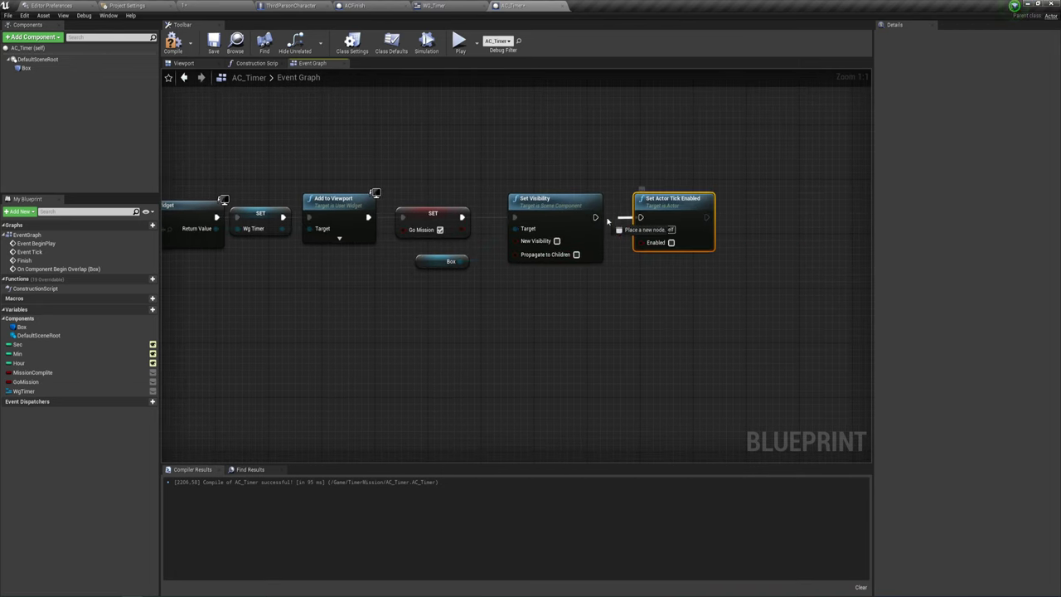
pyautogui.click(671, 242)
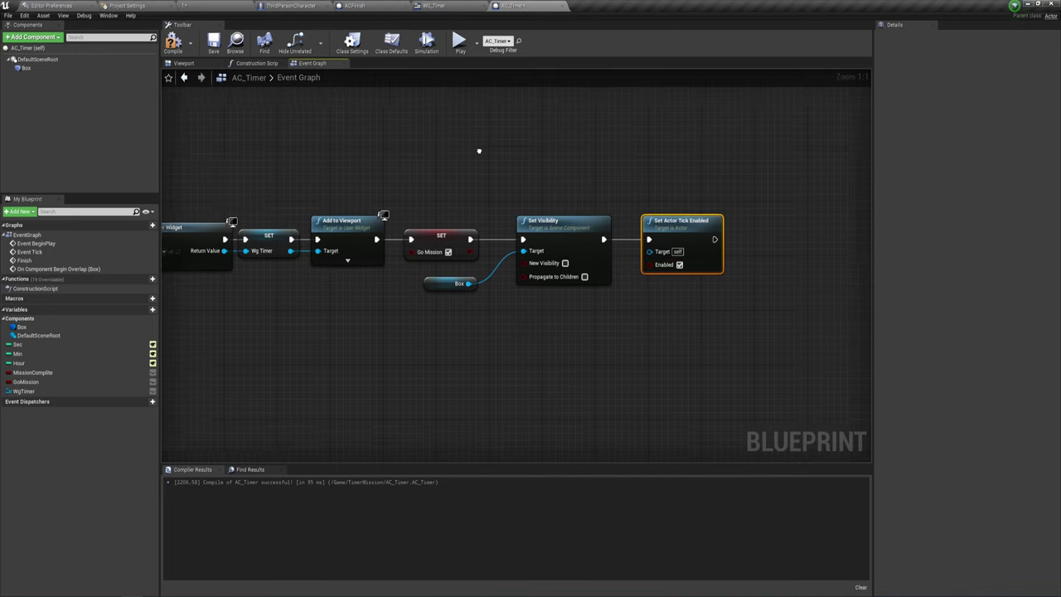
pyautogui.click(173, 43)
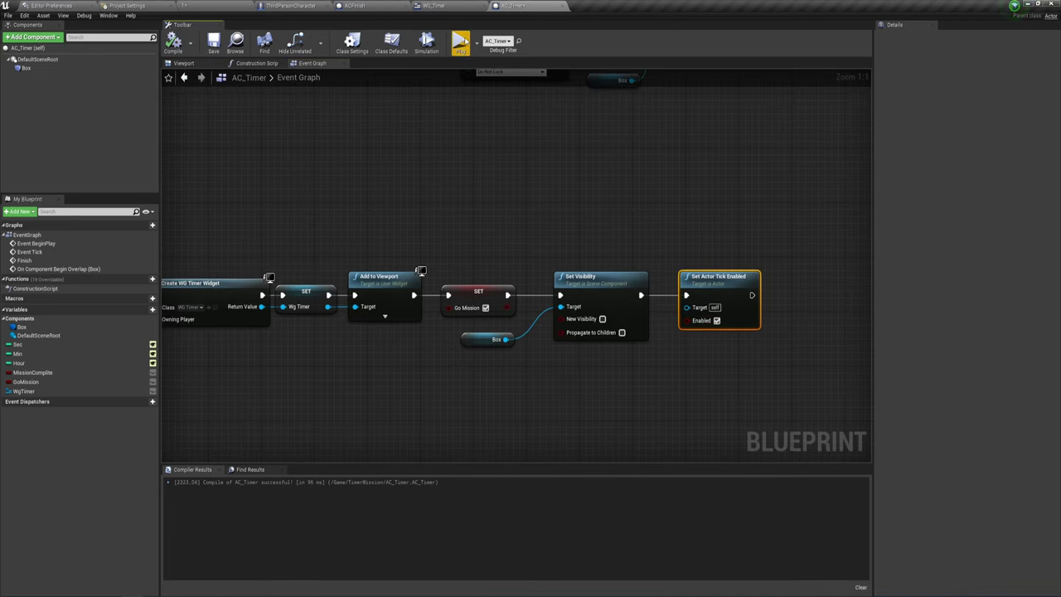
# - Play-test the timer, letting it run out and restarting the mission from the failure screen three times
pyautogui.click(461, 44)
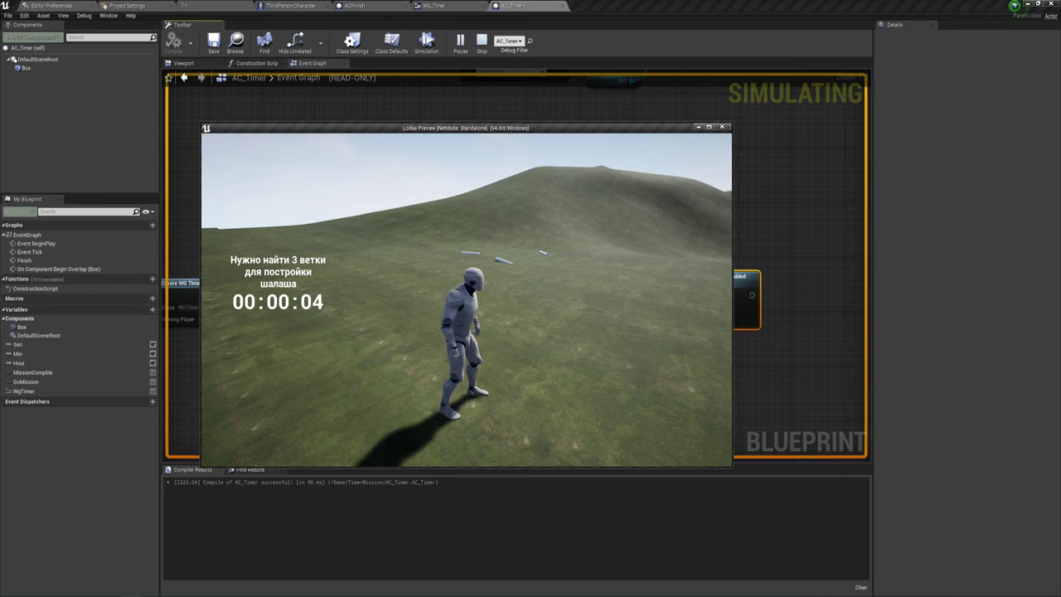
pyautogui.press('w')
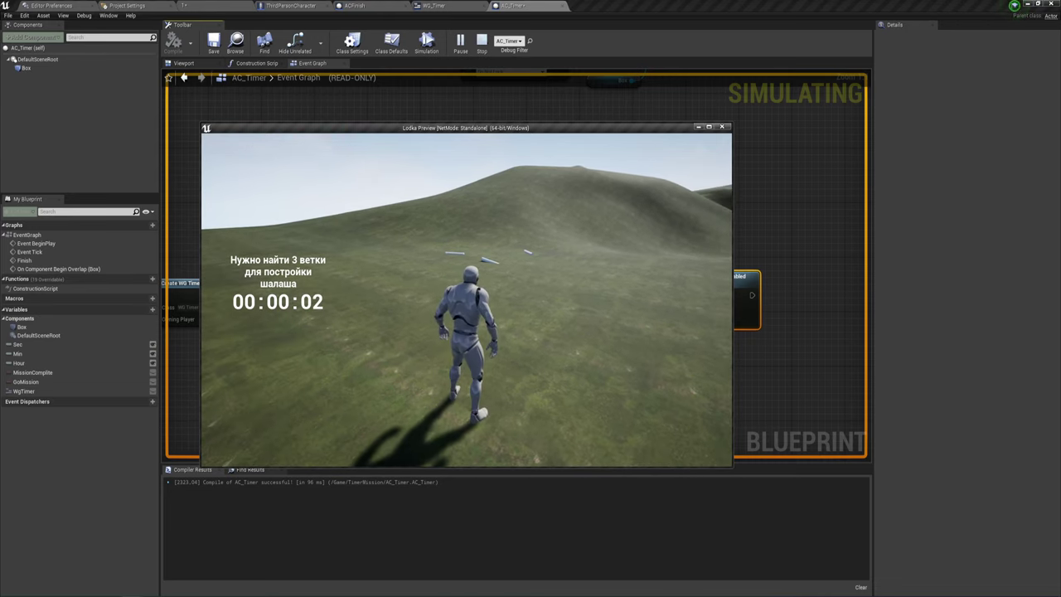
pyautogui.press('d')
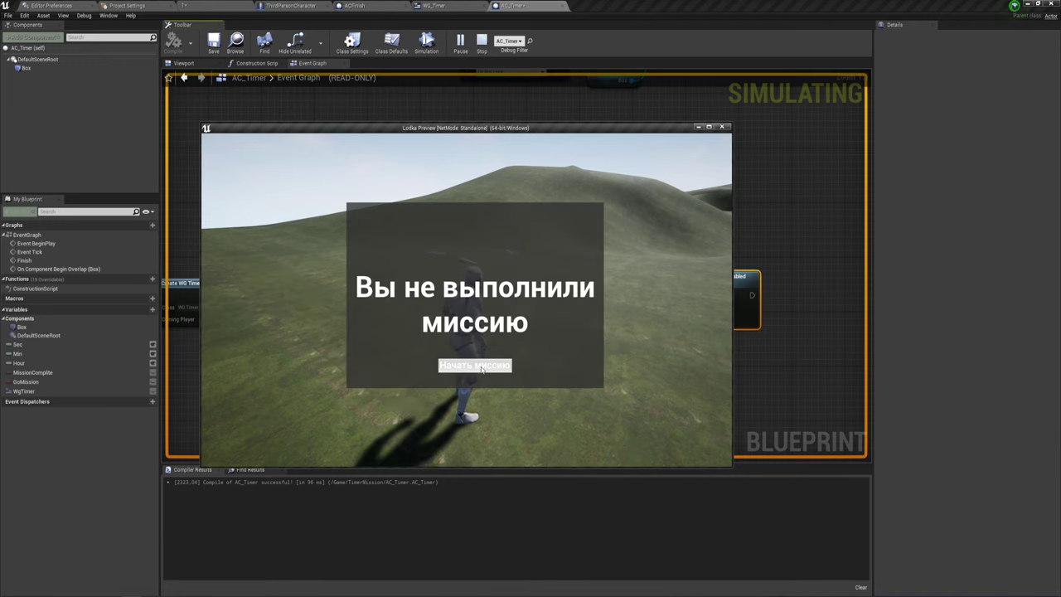
pyautogui.click(475, 366)
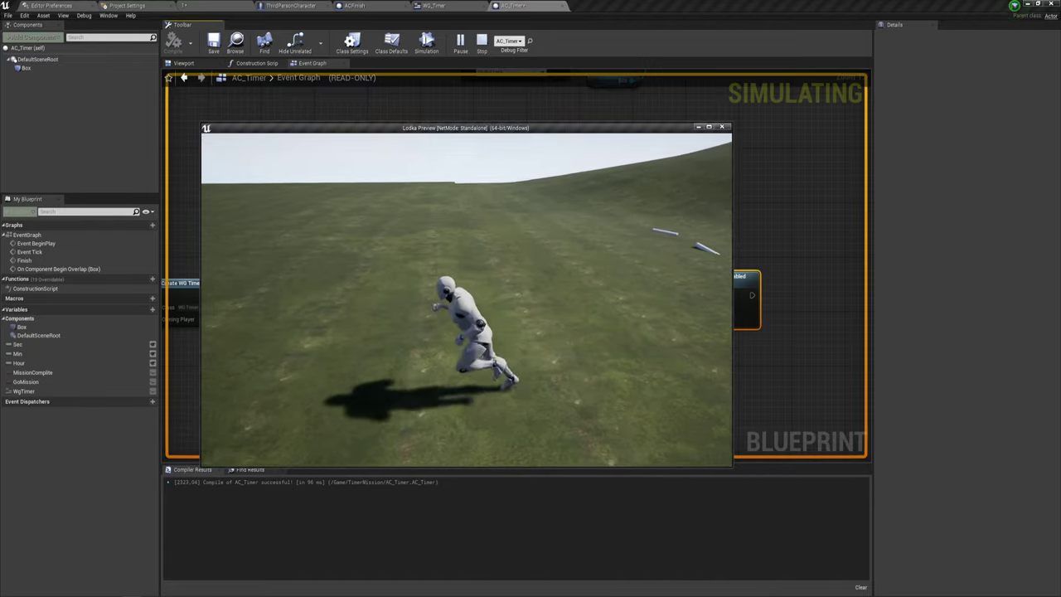
pyautogui.press('w')
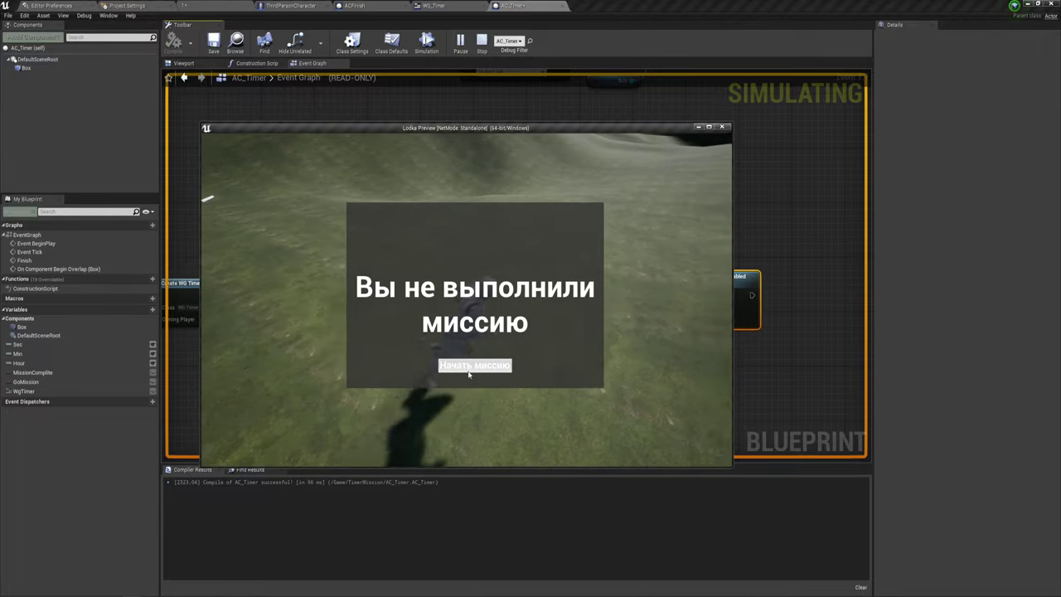
pyautogui.click(469, 374)
pyautogui.press('w')
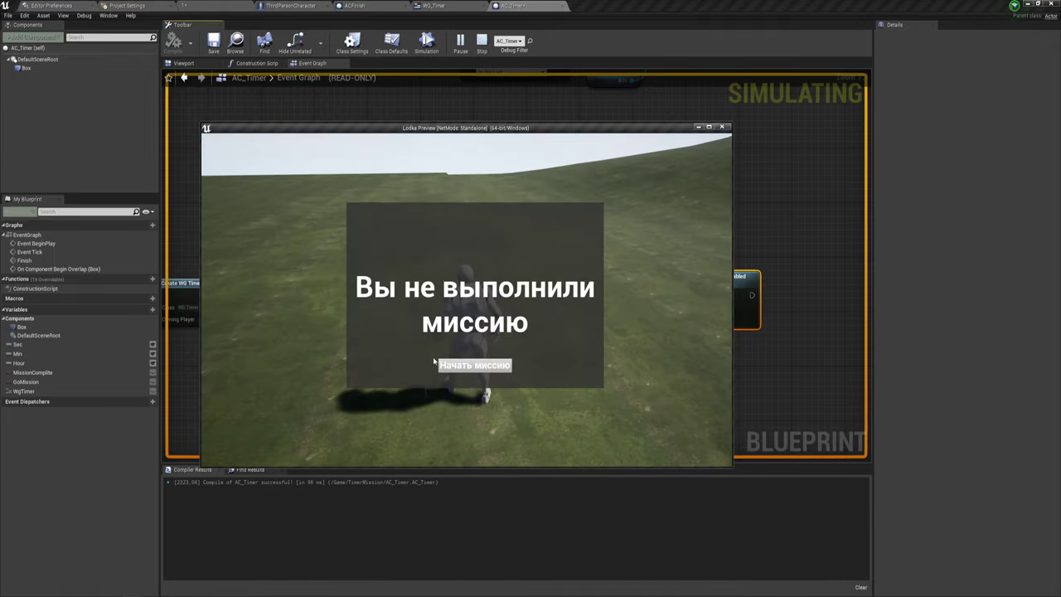
pyautogui.click(473, 369)
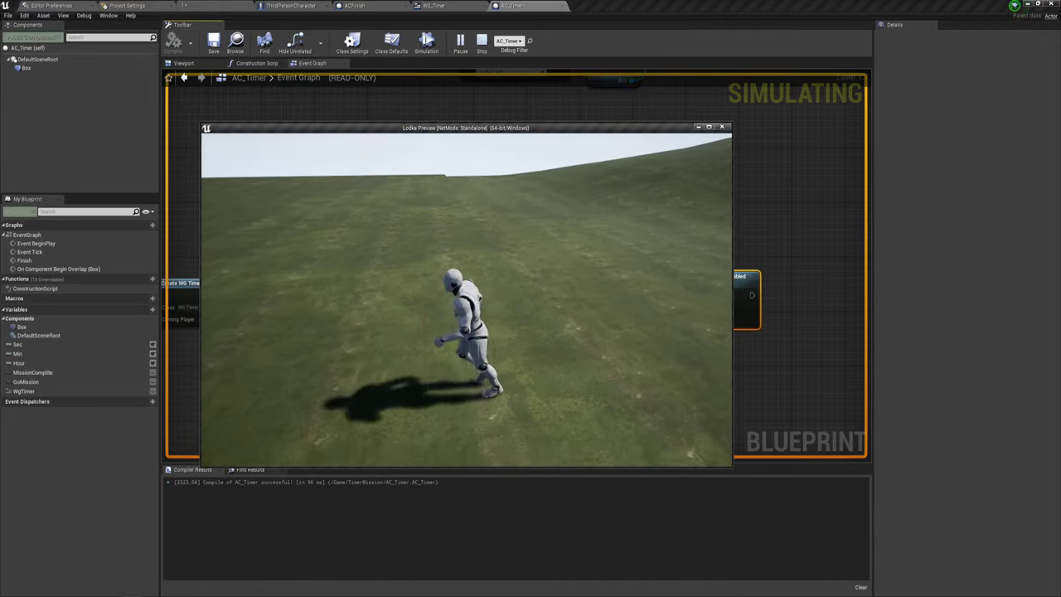
# - Stop the preview and review the Event Tick logic, inspecting the SET Sec and SET Min nodes
pyautogui.press('Escape')
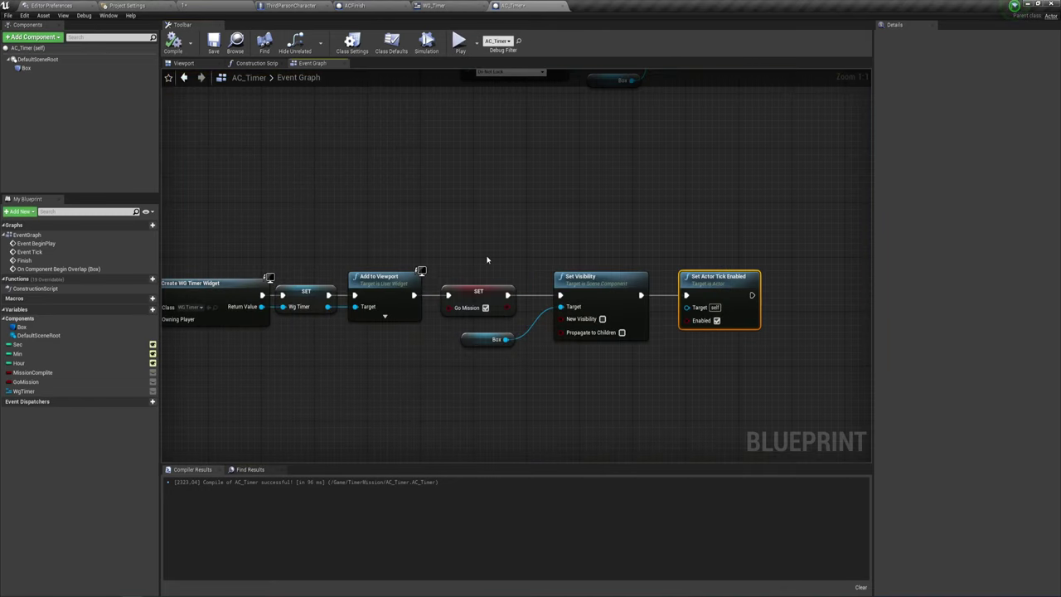
pyautogui.scroll(-2, 477, 219)
pyautogui.moveTo(477, 219); pyautogui.dragTo(530, 354, button='right')
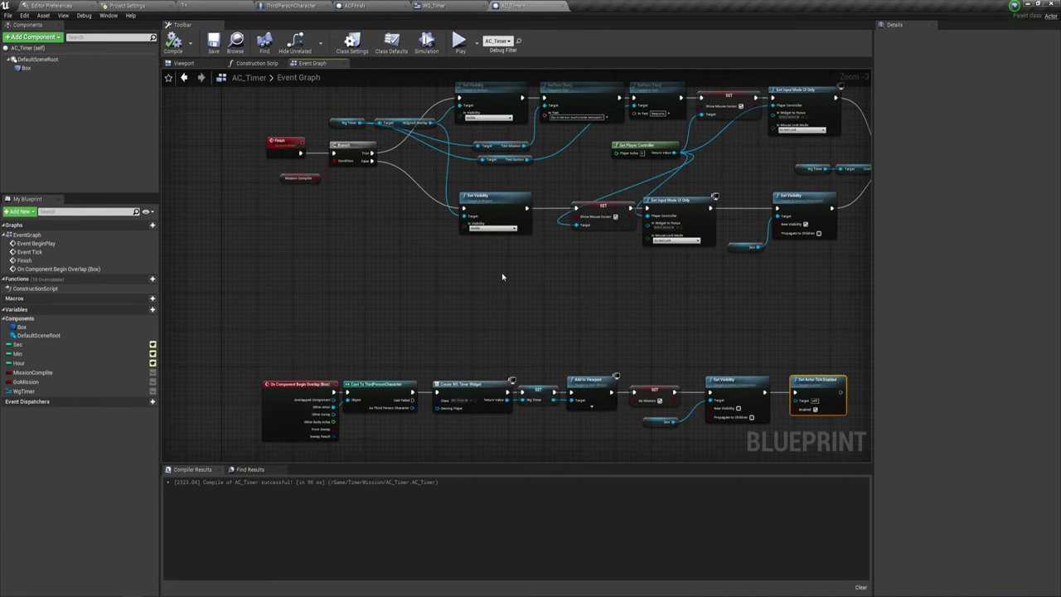
pyautogui.moveTo(502, 277); pyautogui.dragTo(506, 439, button='right')
pyautogui.scroll(3, 492, 285)
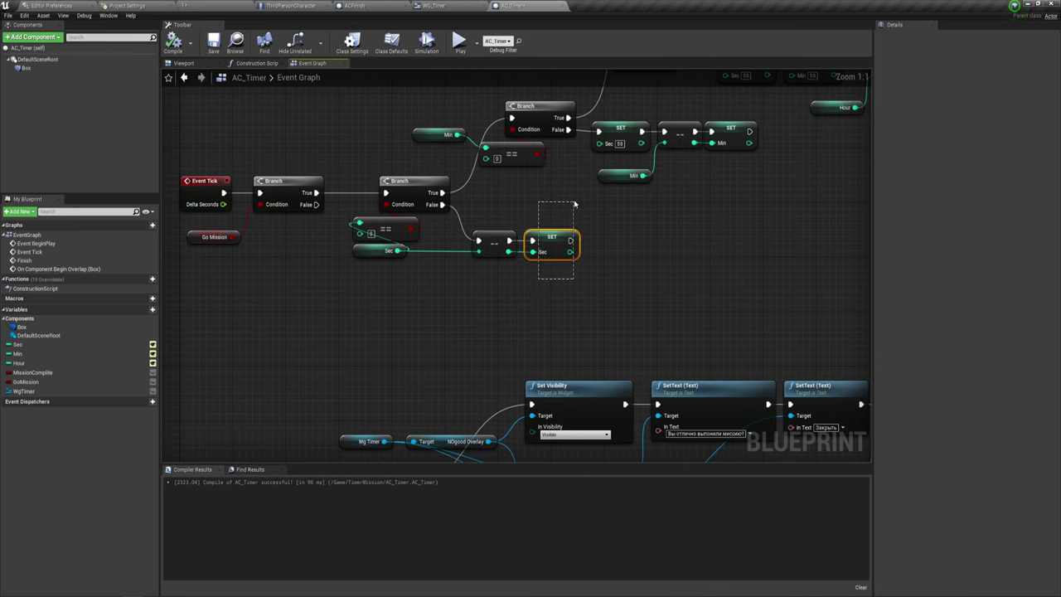
pyautogui.moveTo(574, 204); pyautogui.dragTo(575, 203)
pyautogui.moveTo(592, 231); pyautogui.dragTo(484, 255, button='right')
pyautogui.moveTo(645, 144); pyautogui.dragTo(645, 145)
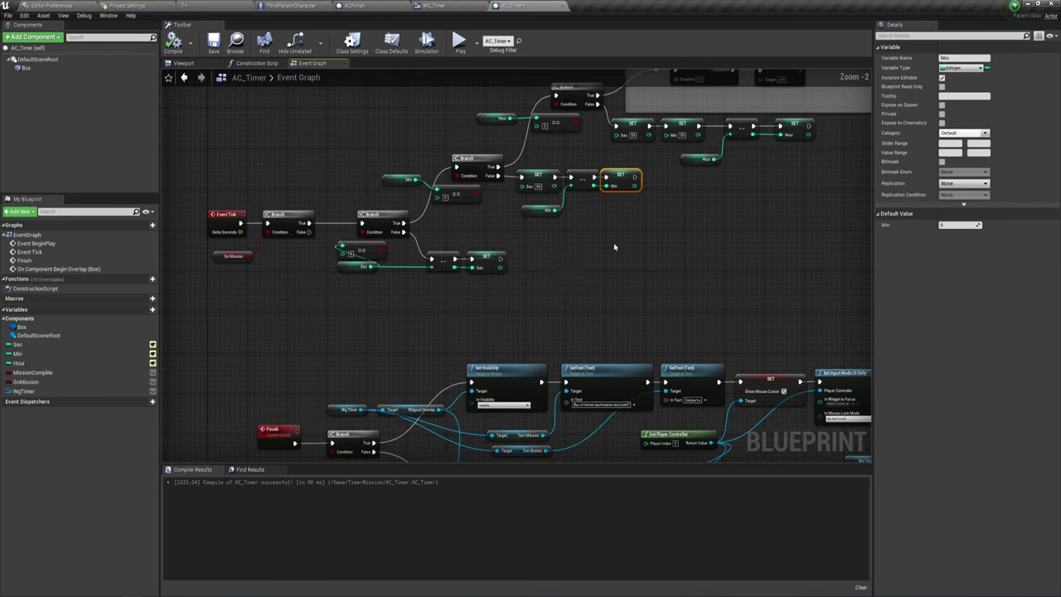
pyautogui.scroll(-3, 616, 240)
# - Move Event BeginPlay and its Set Actor Tick Enabled node higher in the graph
pyautogui.moveTo(504, 218)
pyautogui.mouseDown(button='right')
pyautogui.moveTo(493, 335)
pyautogui.moveTo(462, 304)
pyautogui.mouseUp(button='right')
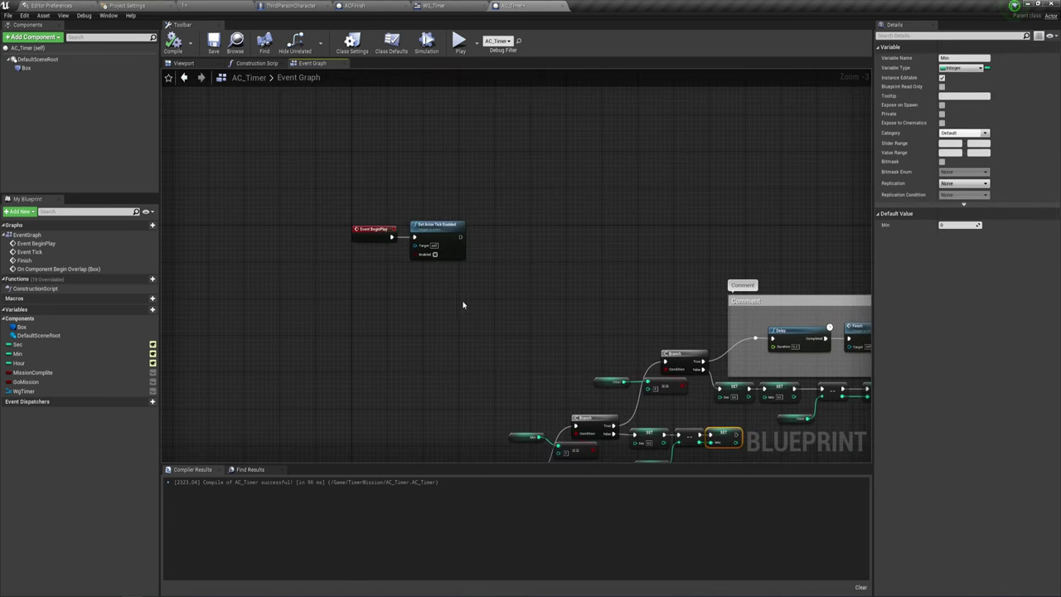
pyautogui.scroll(1, 462, 304)
pyautogui.scroll(1, 434, 296)
pyautogui.scroll(1, 374, 240)
pyautogui.click(274, 181)
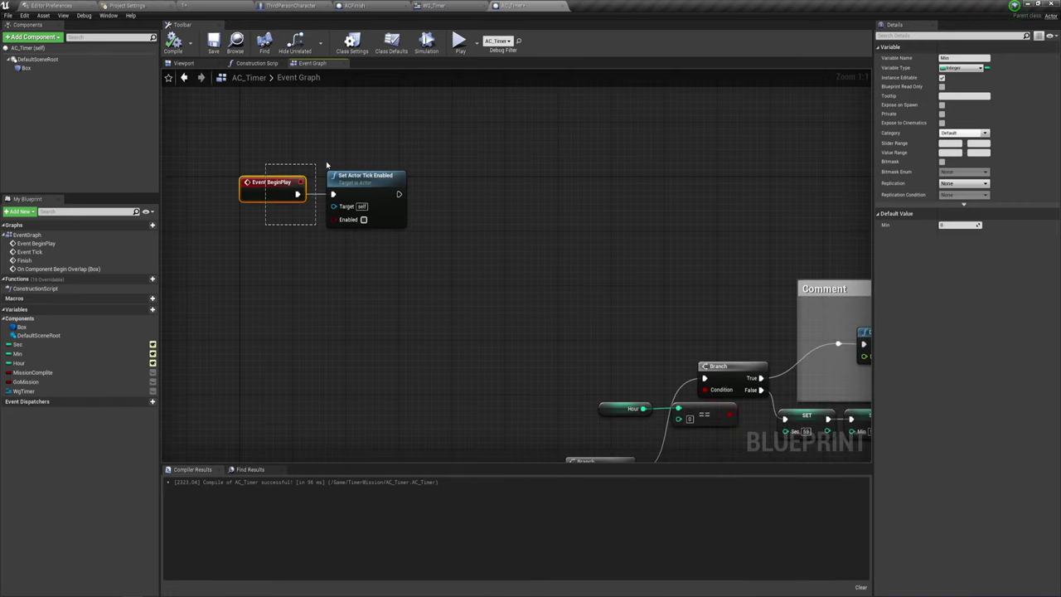
pyautogui.keyDown('ctrl'); pyautogui.click(369, 174); pyautogui.keyUp('ctrl')
pyautogui.moveTo(369, 175); pyautogui.dragTo(360, 114)
pyautogui.moveTo(434, 132); pyautogui.dragTo(476, 189, button='right')
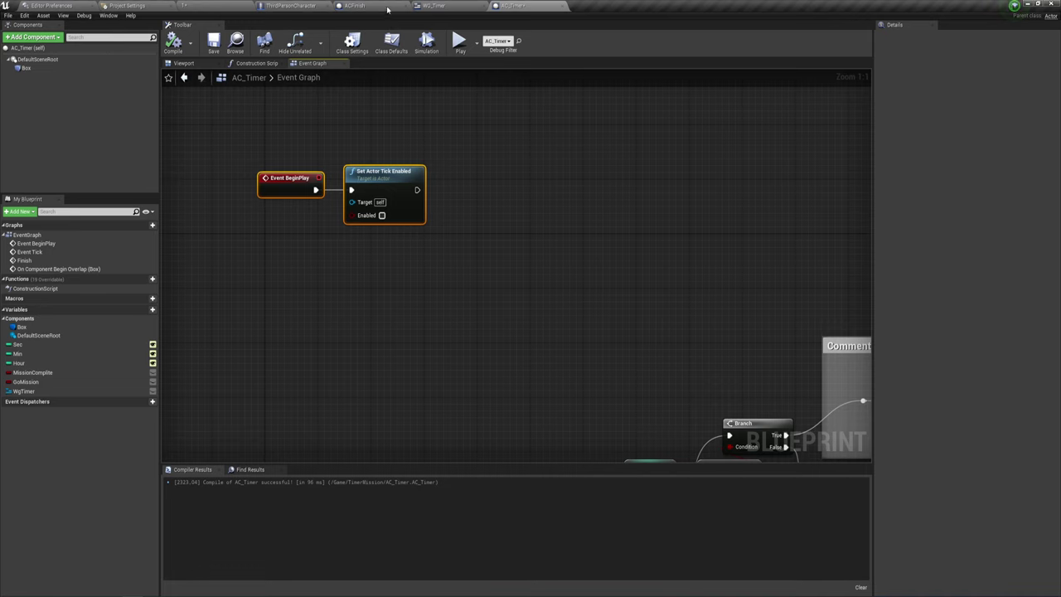
pyautogui.click(447, 6)
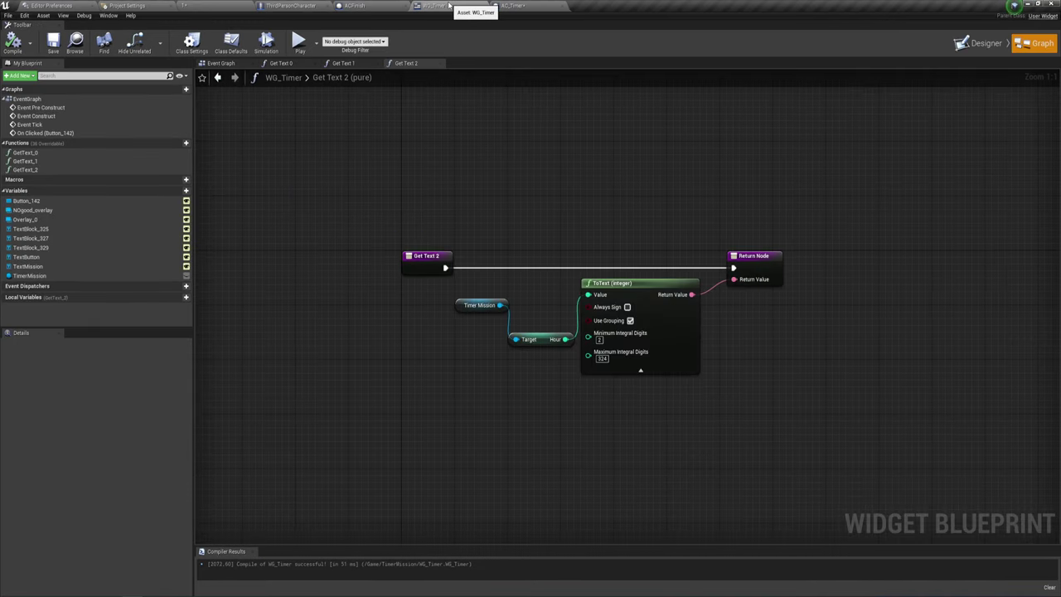
# - Set the placed AC_Timer actor's Sec value to 65 in the level editor
pyautogui.click(247, 6)
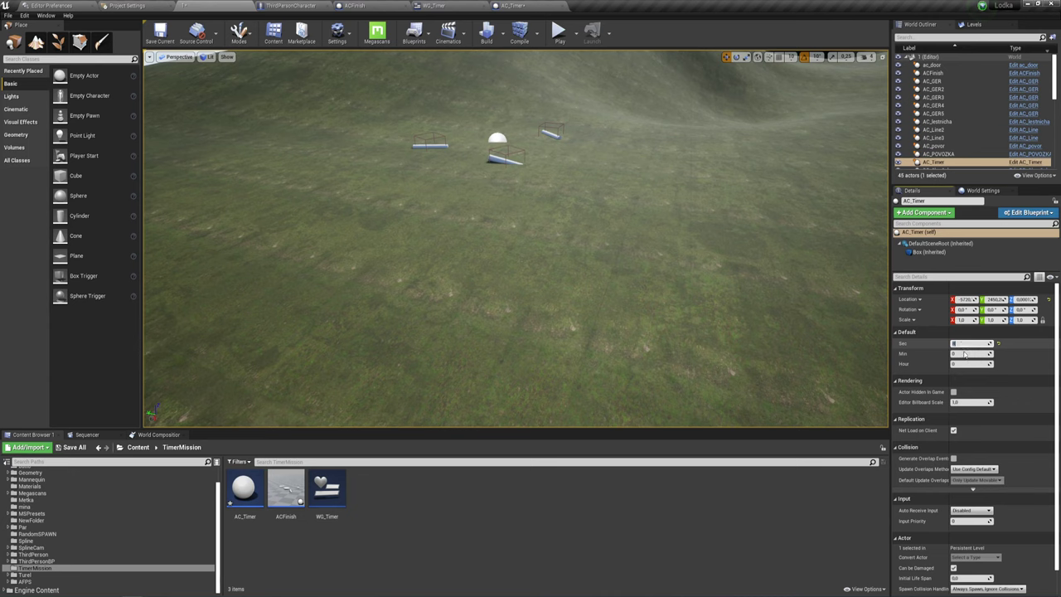
pyautogui.write('8')
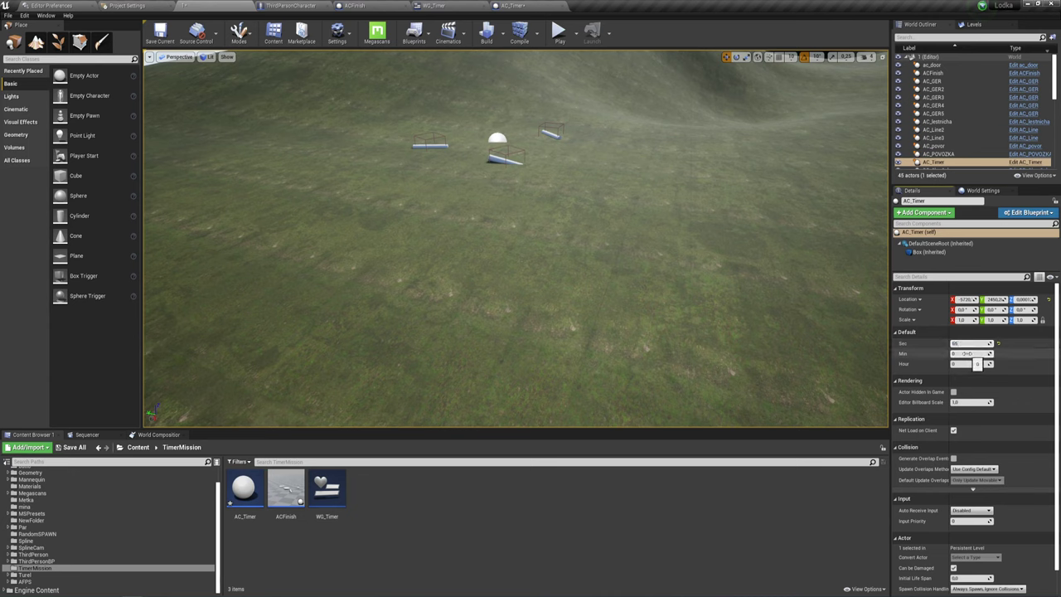
pyautogui.click(950, 343)
pyautogui.write('65')
pyautogui.press('Return')
# - Play-test the level, seeing the timer show 00:00:64, then re-commit the Sec value
pyautogui.click(560, 33)
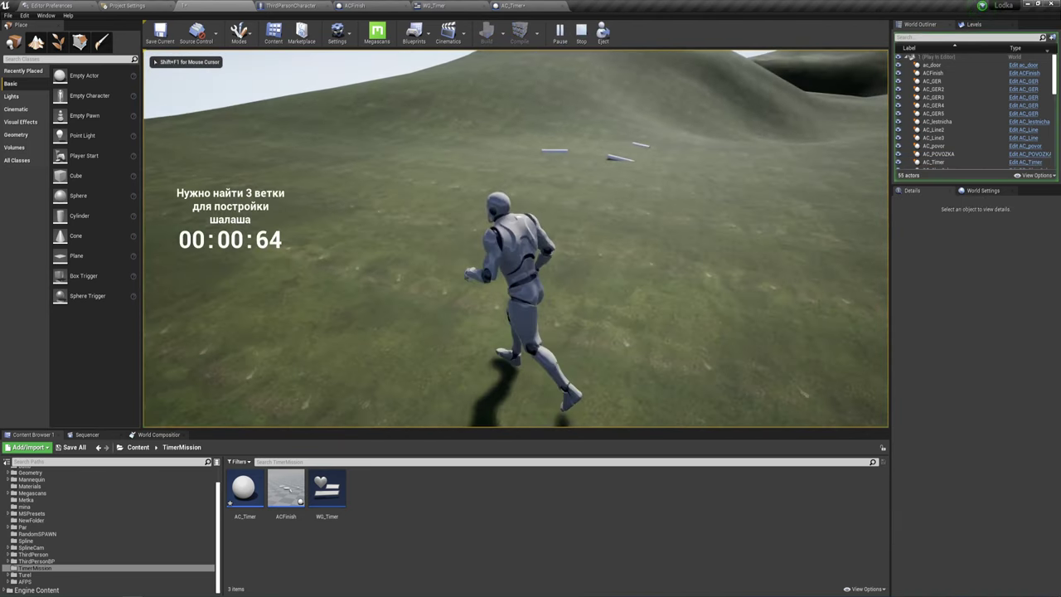
pyautogui.press('a')
pyautogui.press('Escape')
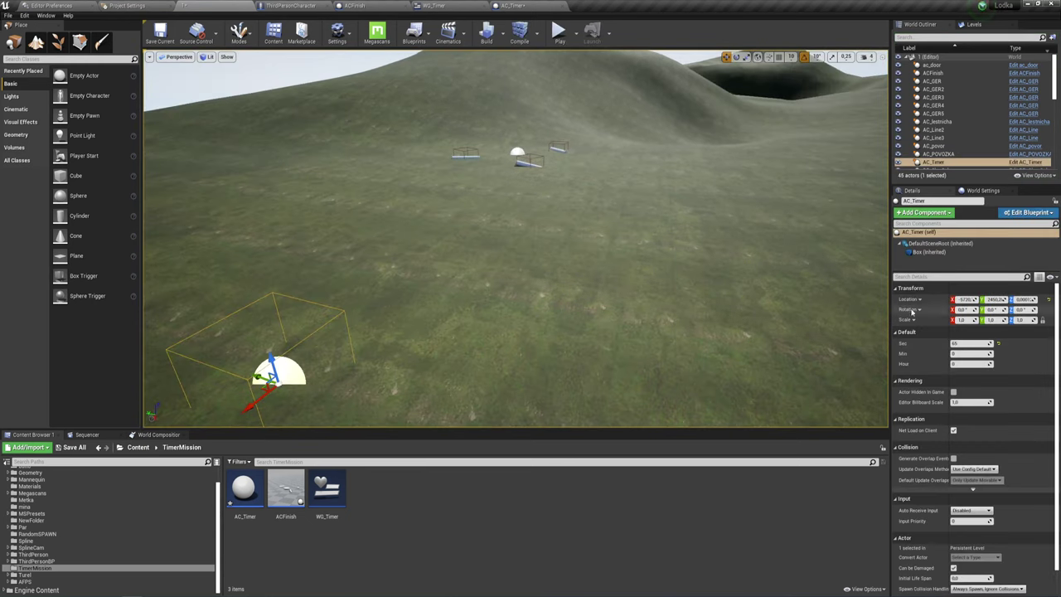
pyautogui.click(970, 342)
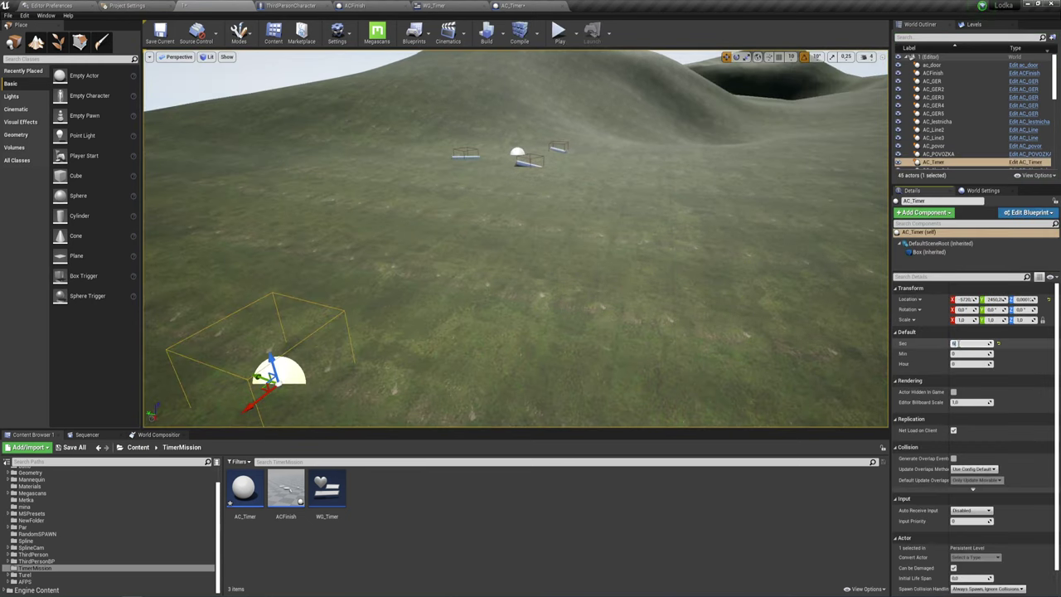
pyautogui.press('Return')
# - Add SET Sec and SET Min nodes after Set Actor Tick Enabled in AC_Timer's BeginPlay chain
pyautogui.click(541, 6)
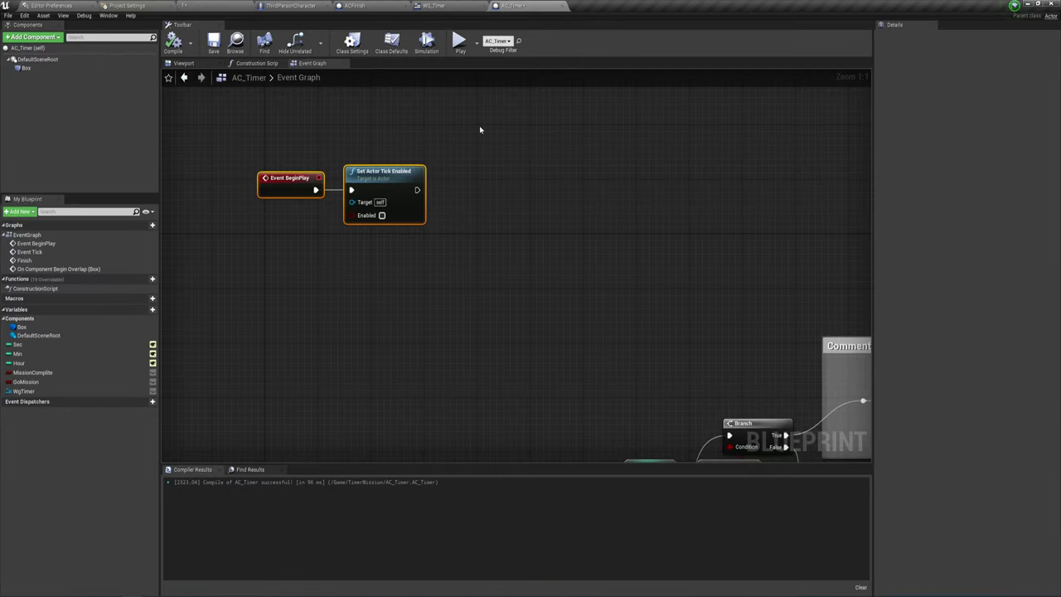
pyautogui.moveTo(562, 224); pyautogui.dragTo(473, 233, button='right')
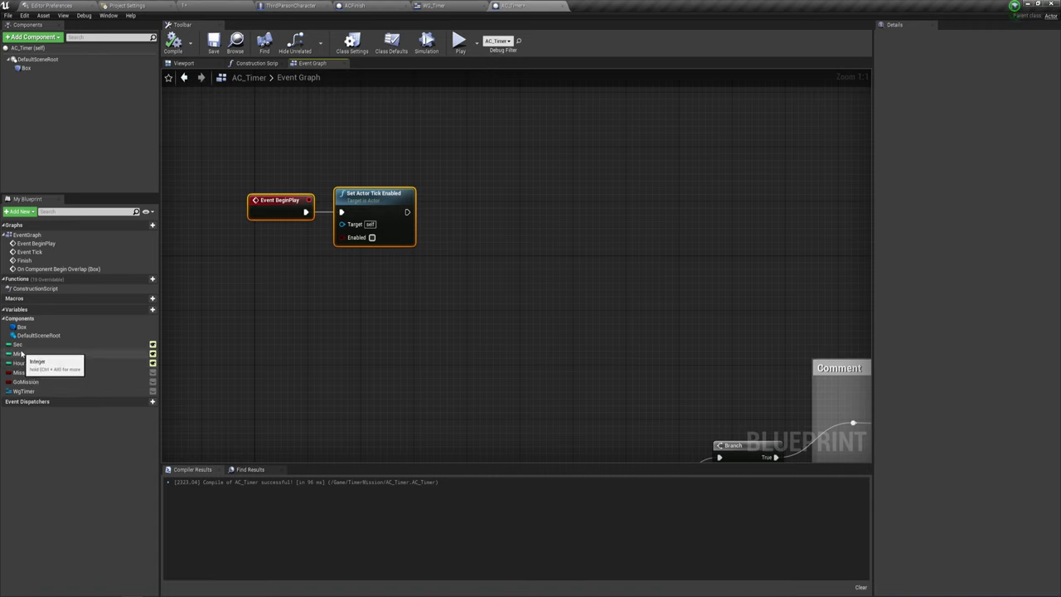
pyautogui.moveTo(18, 344)
pyautogui.mouseDown()
pyautogui.moveTo(417, 217)
pyautogui.moveTo(407, 215)
pyautogui.mouseUp()
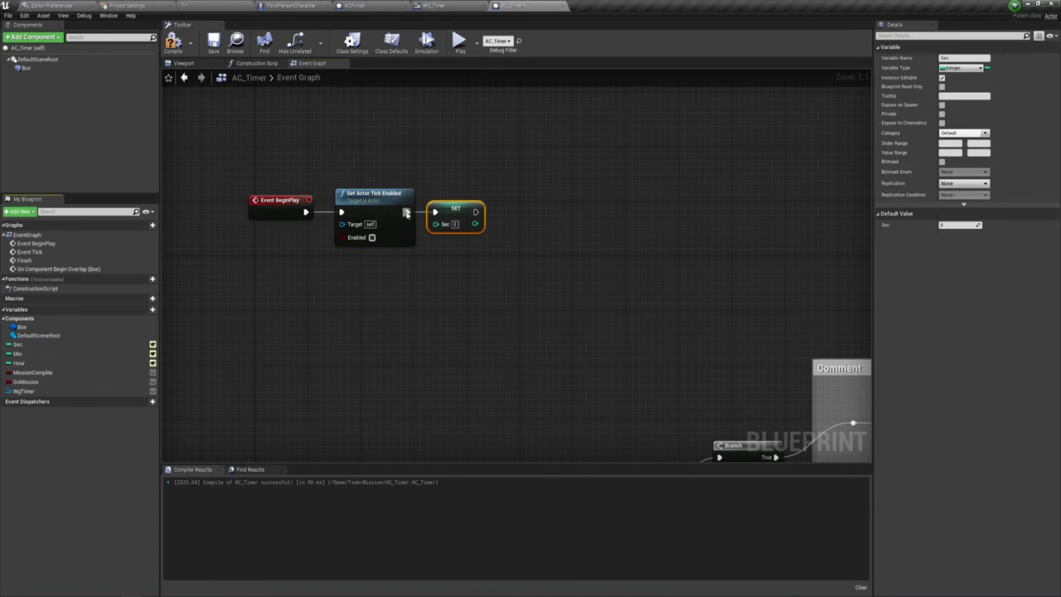
pyautogui.moveTo(16, 354); pyautogui.dragTo(443, 239)
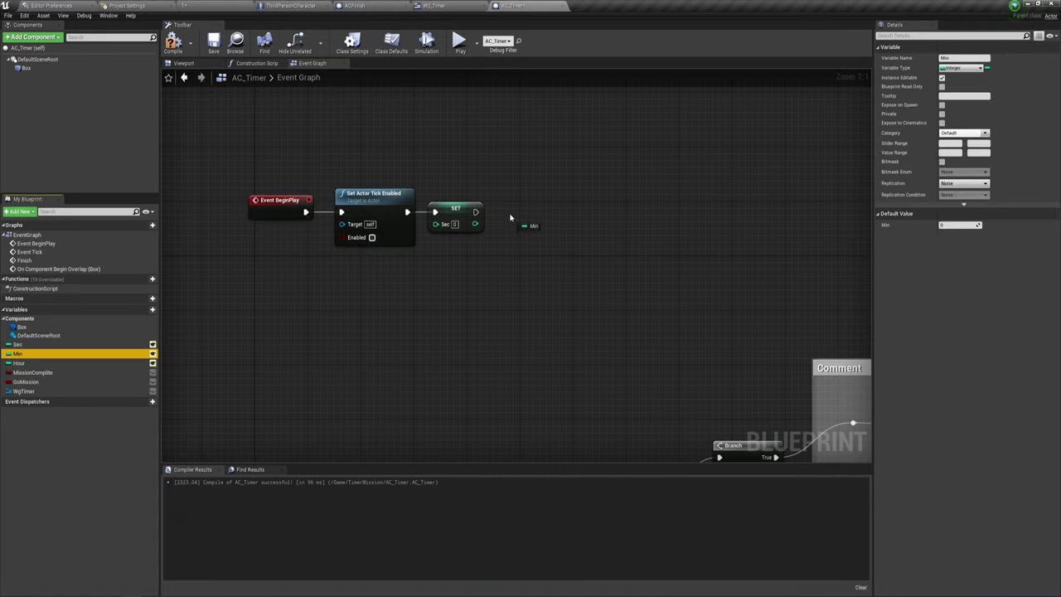
pyautogui.click(555, 234)
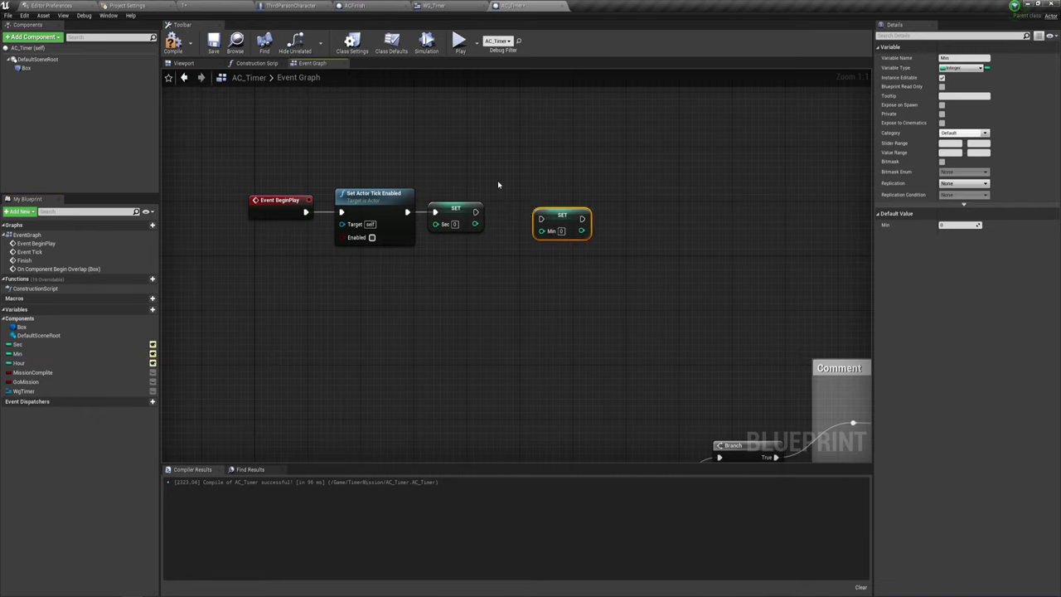
pyautogui.click(499, 183)
pyautogui.click(564, 225)
pyautogui.moveTo(563, 225); pyautogui.dragTo(624, 218)
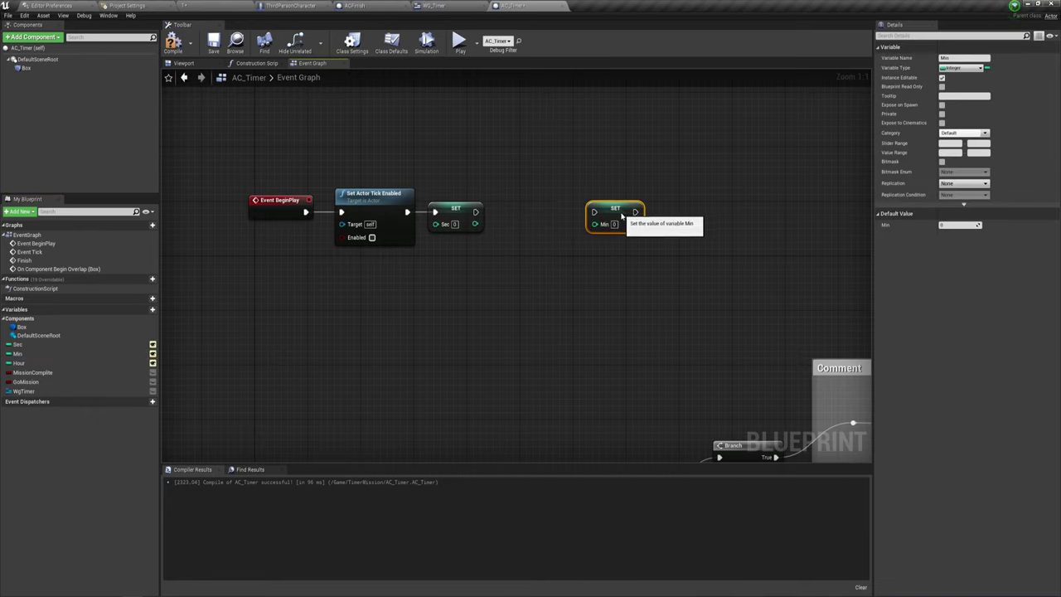
# - Duplicate the Sec, Min and Hour variables as Sec_0, Min_0 and Hour_0
pyautogui.click(21, 345)
pyautogui.rightClick(22, 344)
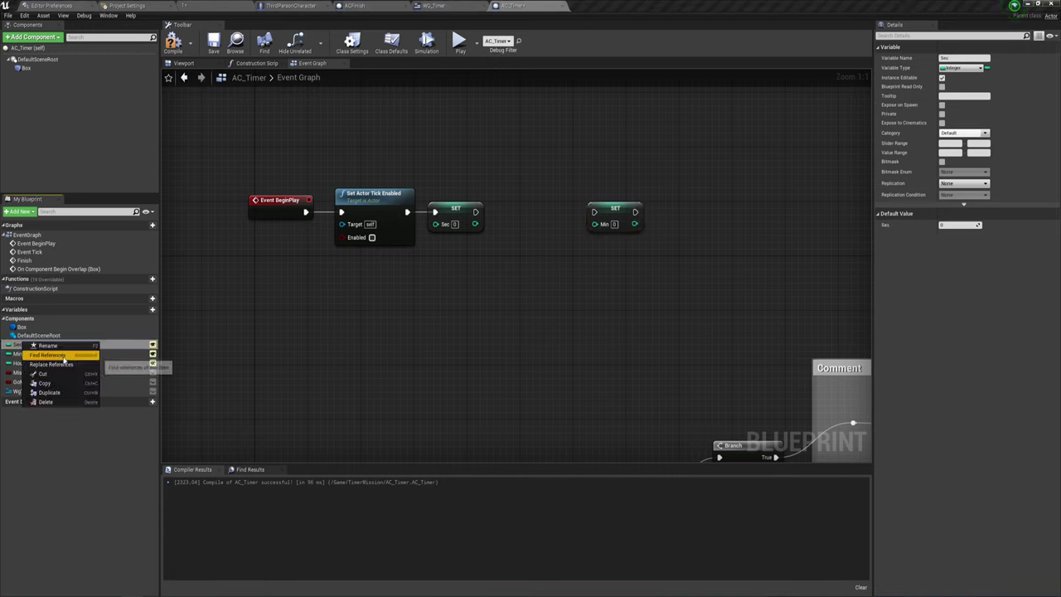
pyautogui.click(33, 383)
pyautogui.click(20, 355)
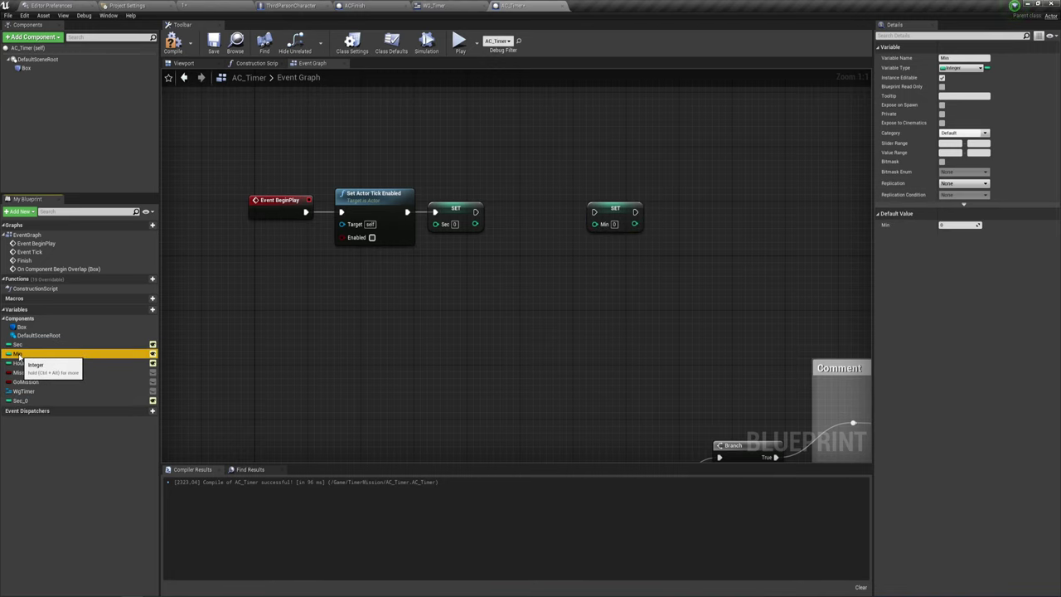
pyautogui.rightClick(20, 355)
pyautogui.click(33, 393)
pyautogui.click(18, 363)
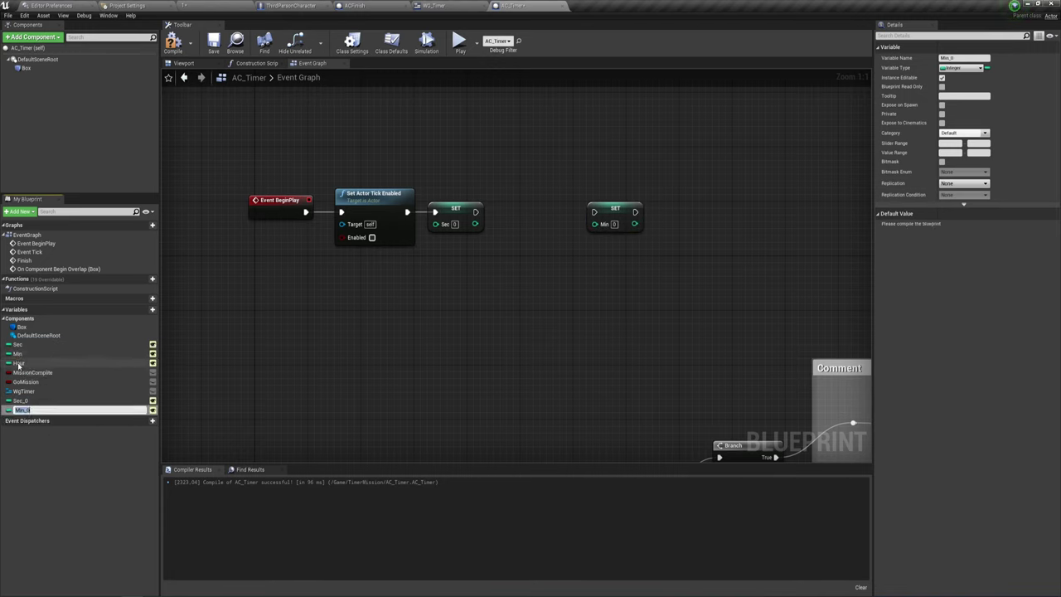
pyautogui.rightClick(19, 363)
pyautogui.click(48, 414)
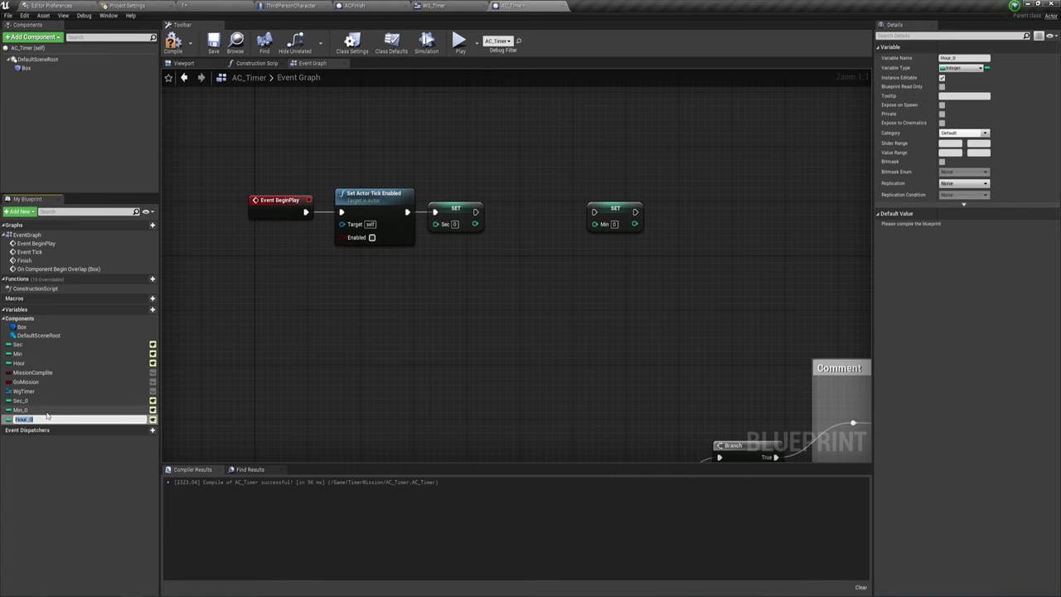
# - Confirm the Hour_0 name and chain SET Sec_0 and SET Min_0 after SET Sec and SET Min
pyautogui.press('Return')
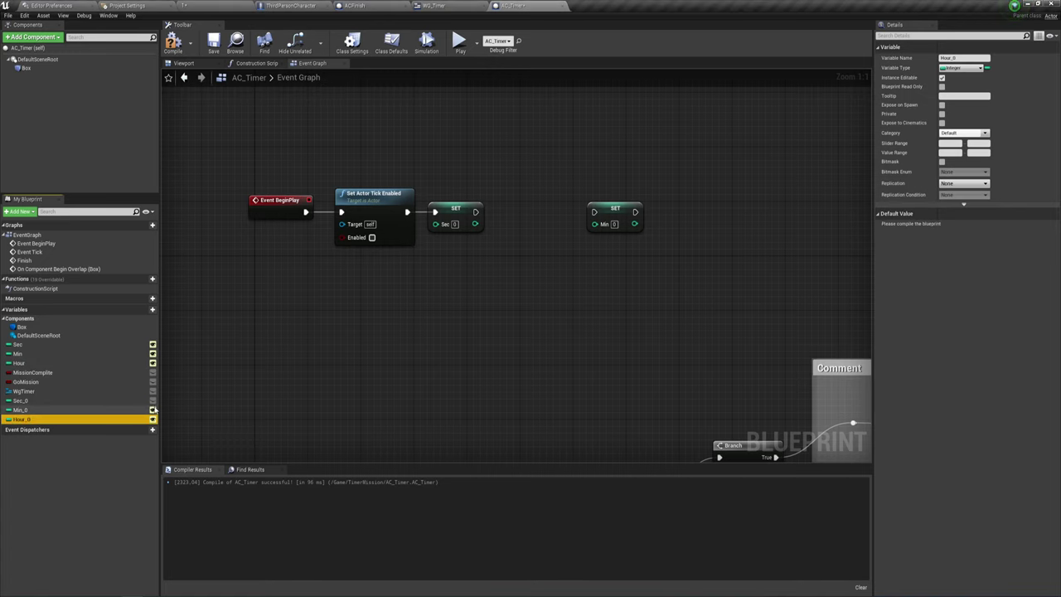
pyautogui.moveTo(38, 398)
pyautogui.mouseDown()
pyautogui.moveTo(485, 218)
pyautogui.moveTo(508, 220)
pyautogui.moveTo(496, 225)
pyautogui.mouseUp()
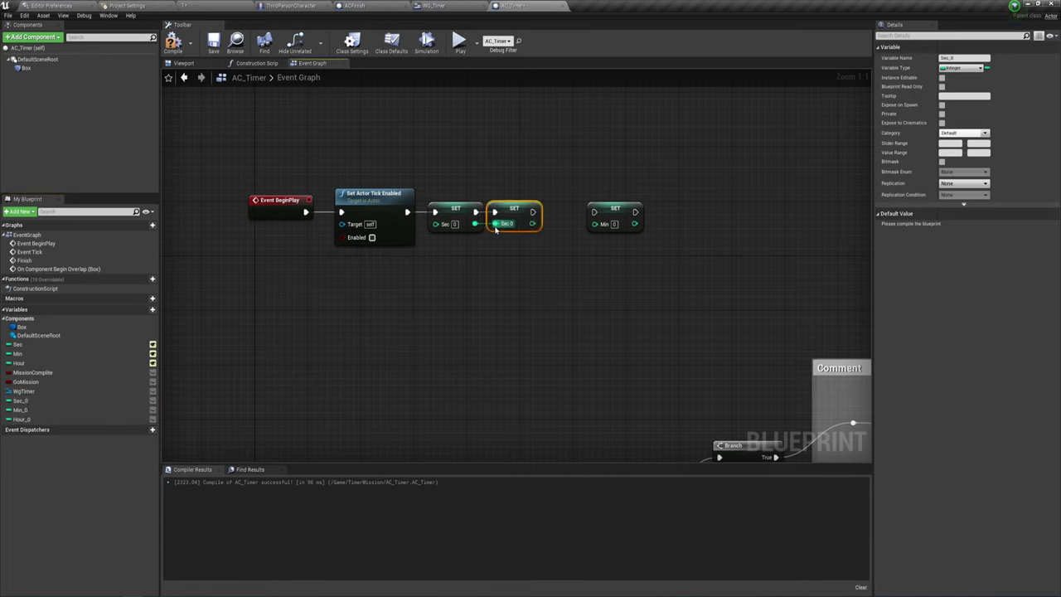
pyautogui.moveTo(522, 285); pyautogui.dragTo(525, 254, button='right')
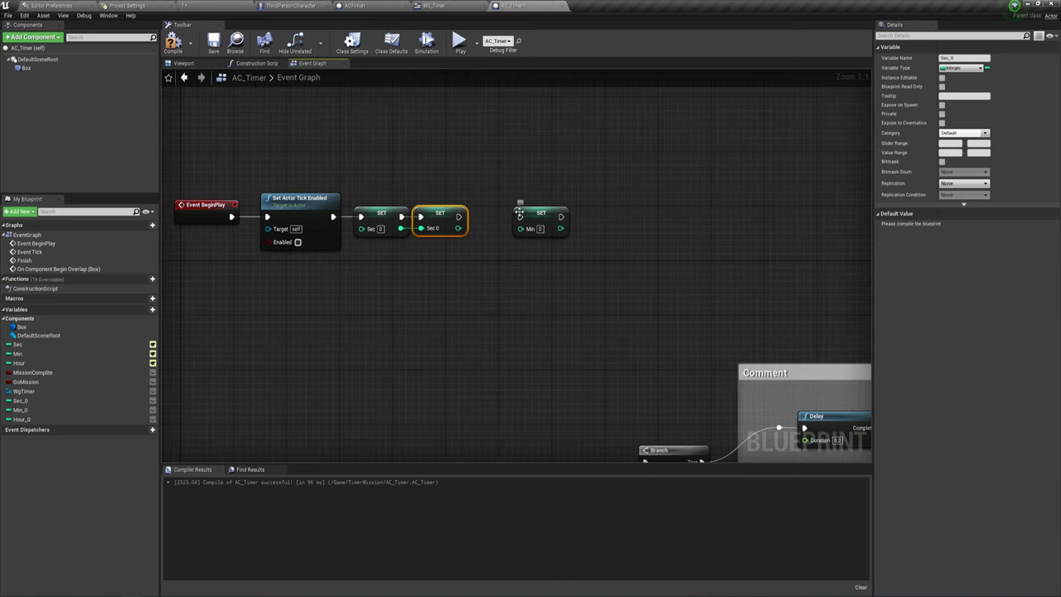
pyautogui.moveTo(460, 220); pyautogui.dragTo(519, 217)
pyautogui.click(530, 218)
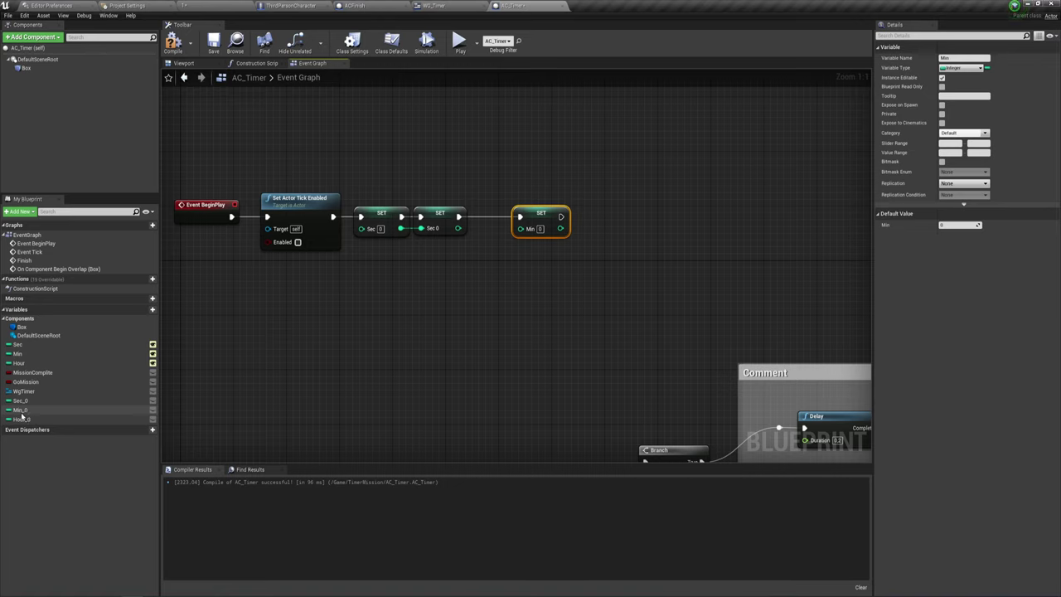
pyautogui.moveTo(33, 410); pyautogui.dragTo(484, 372)
pyautogui.moveTo(562, 219)
pyautogui.mouseDown()
pyautogui.moveTo(611, 211)
pyautogui.moveTo(580, 227)
pyautogui.mouseUp()
# - Chain SET Hour into SET Hour_0, then move BeginPlay and Set Actor Tick Enabled left
pyautogui.moveTo(20, 419); pyautogui.dragTo(647, 313)
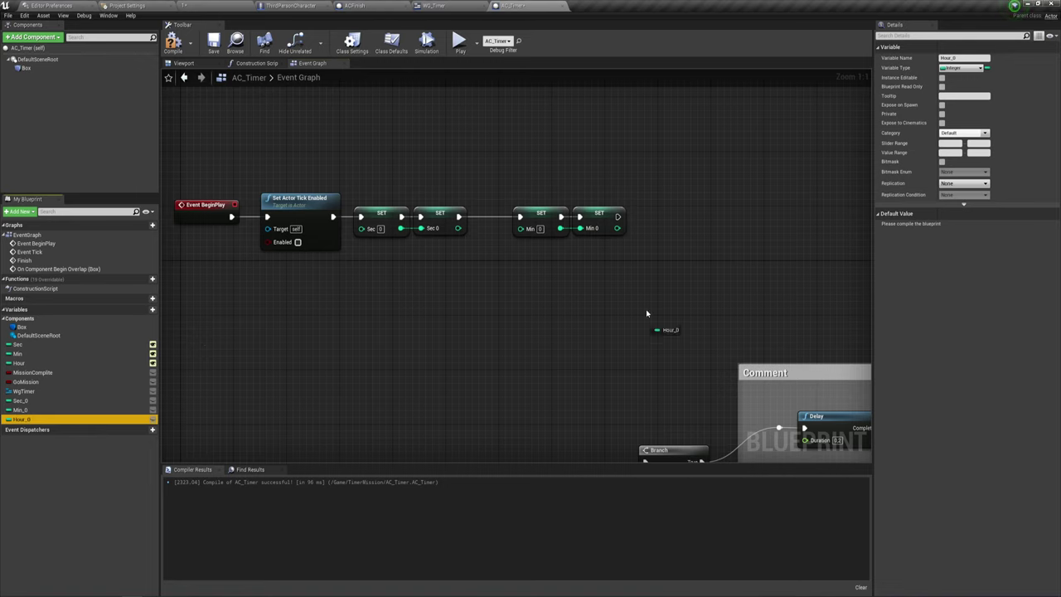
pyautogui.keyDown('alt'); pyautogui.moveTo(632, 224); pyautogui.dragTo(756, 225); pyautogui.keyUp('alt')
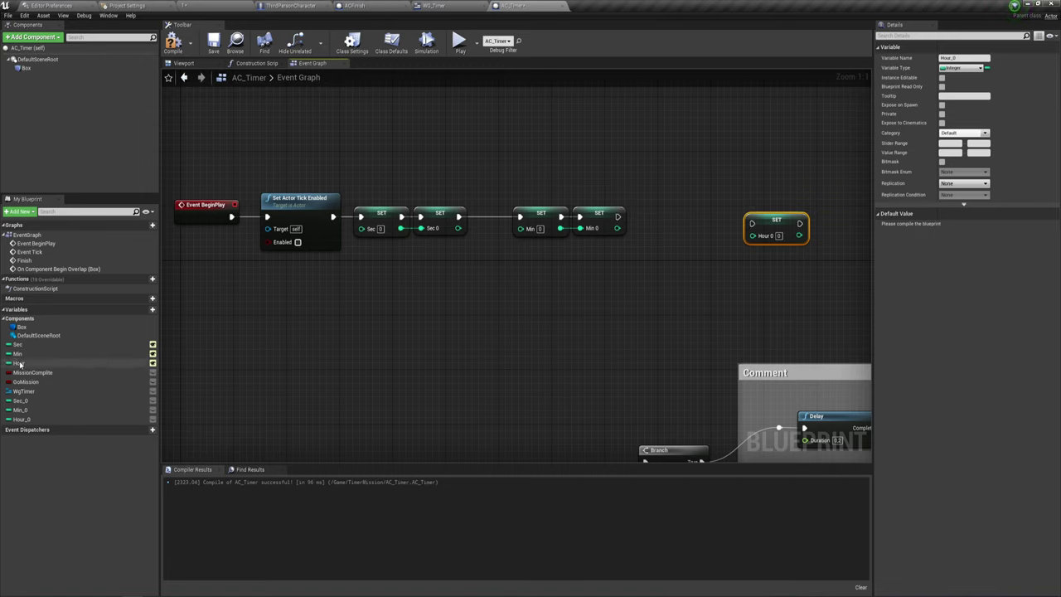
pyautogui.moveTo(18, 363); pyautogui.dragTo(661, 288)
pyautogui.moveTo(620, 222); pyautogui.dragTo(621, 223)
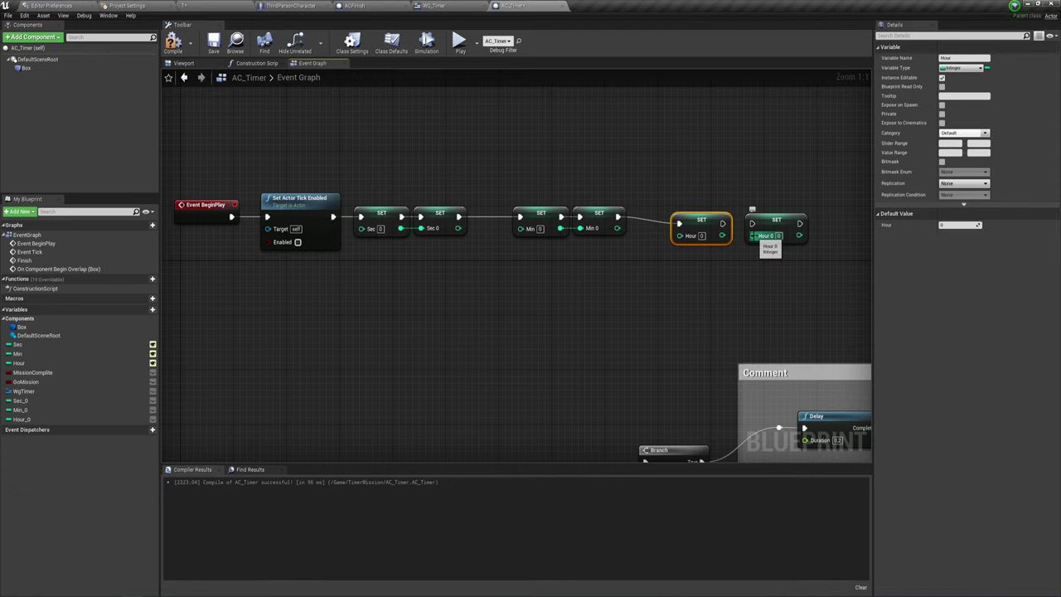
pyautogui.moveTo(751, 223); pyautogui.dragTo(724, 223)
pyautogui.moveTo(537, 305); pyautogui.dragTo(537, 293, button='right')
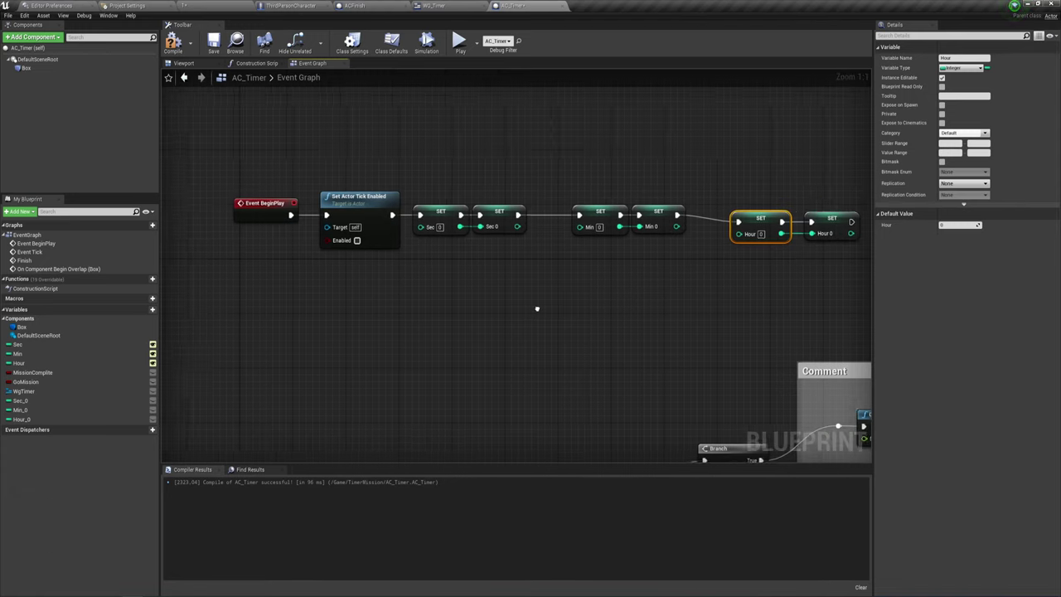
pyautogui.moveTo(498, 290); pyautogui.dragTo(351, 173)
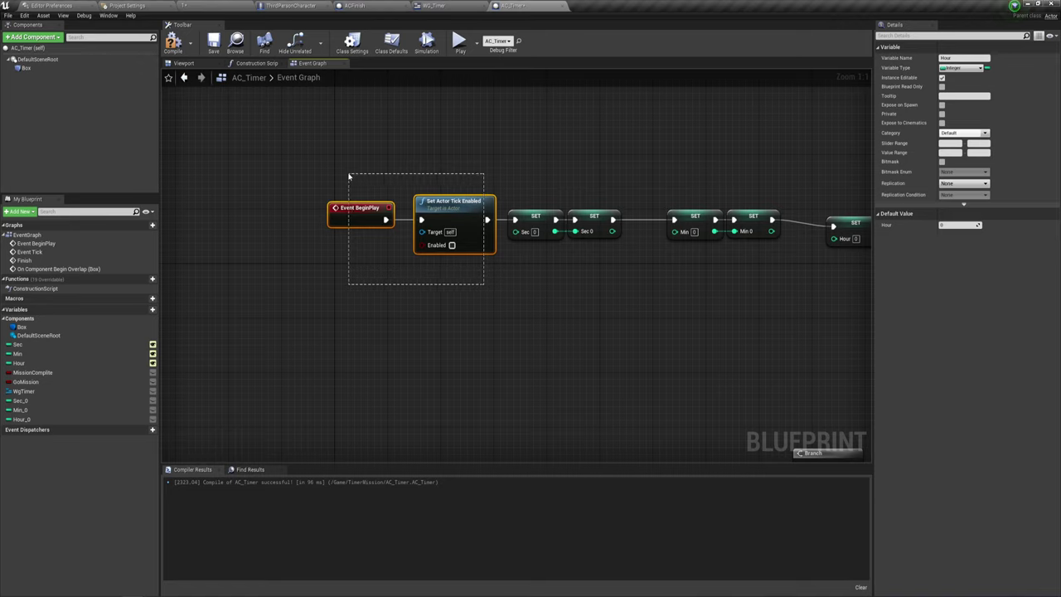
pyautogui.moveTo(457, 216); pyautogui.dragTo(369, 222)
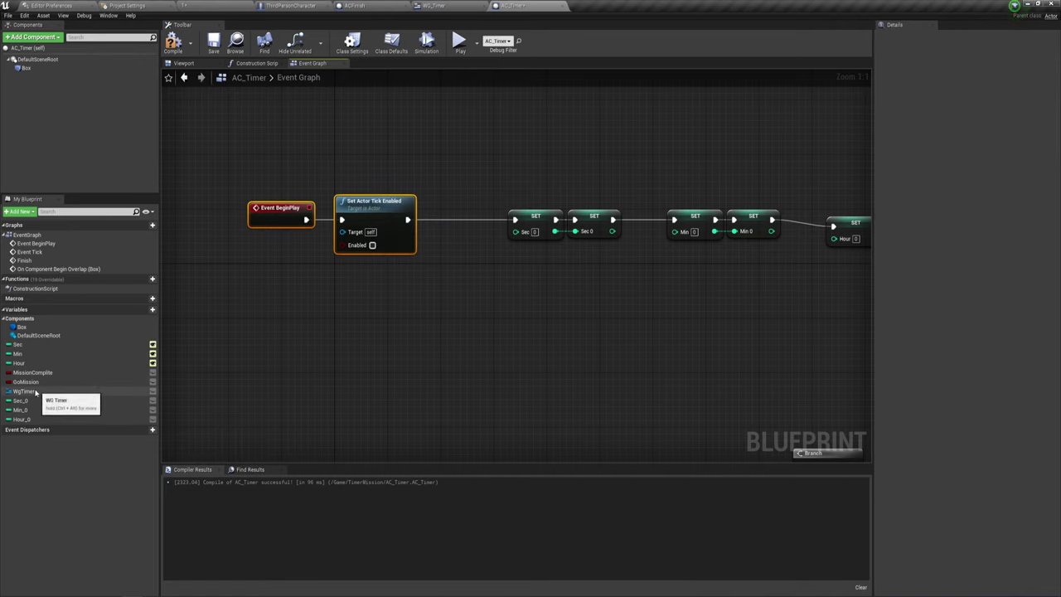
# - Run a Sec getter through a Clamp (integer) node with Max 59 into SET Sec
pyautogui.moveTo(18, 344)
pyautogui.mouseDown()
pyautogui.moveTo(431, 270)
pyautogui.moveTo(474, 285)
pyautogui.mouseUp()
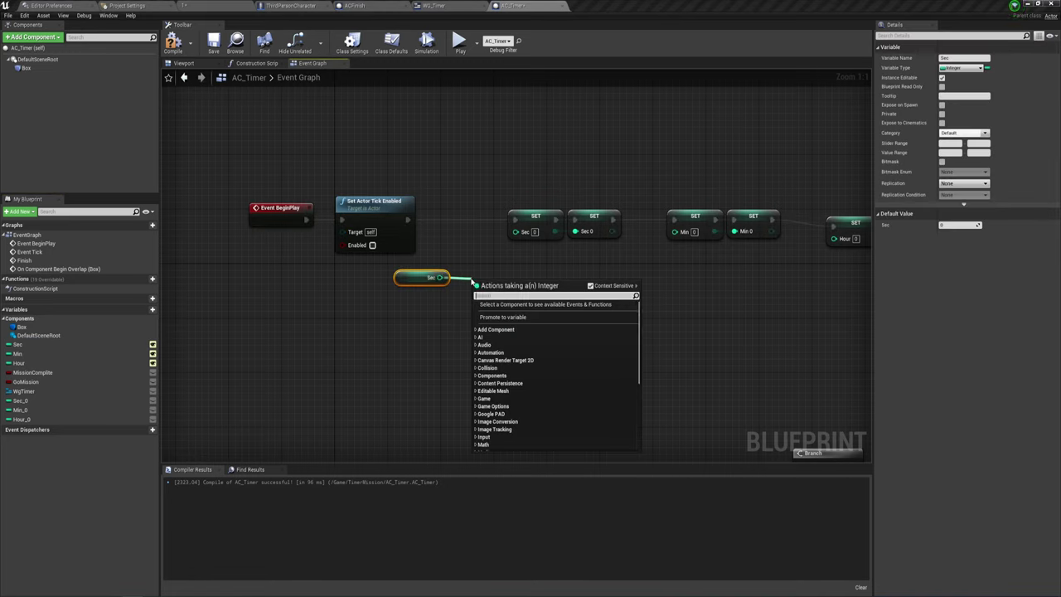
pyautogui.write('cla')
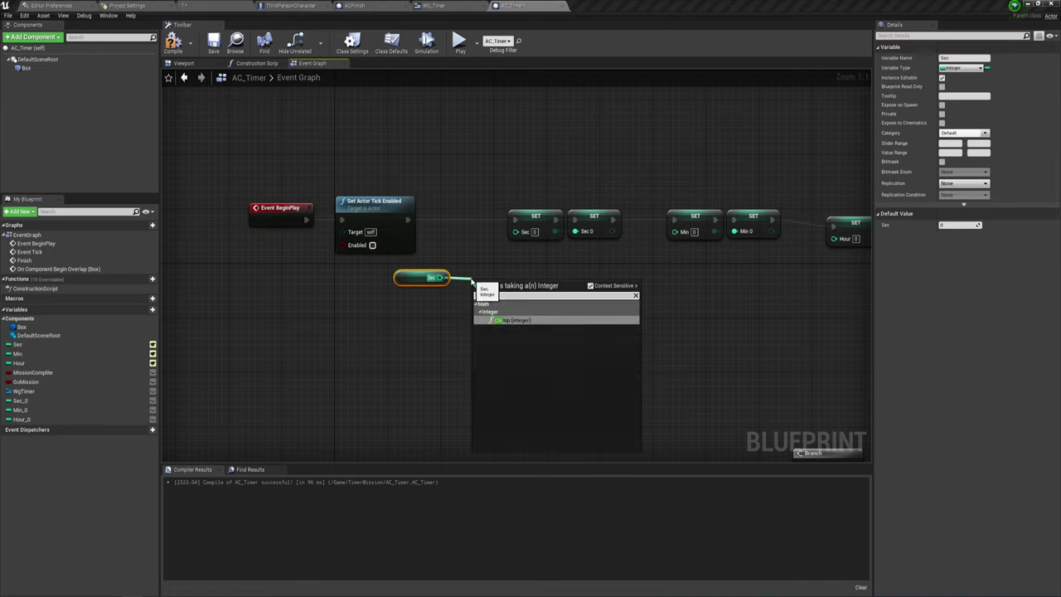
pyautogui.press('Return')
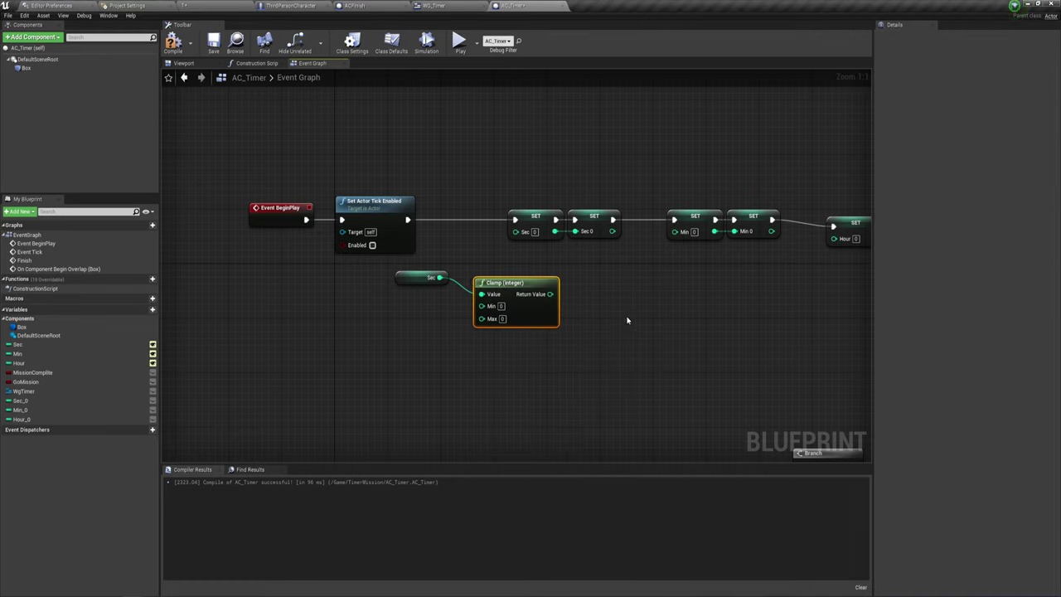
pyautogui.moveTo(513, 289); pyautogui.dragTo(494, 261)
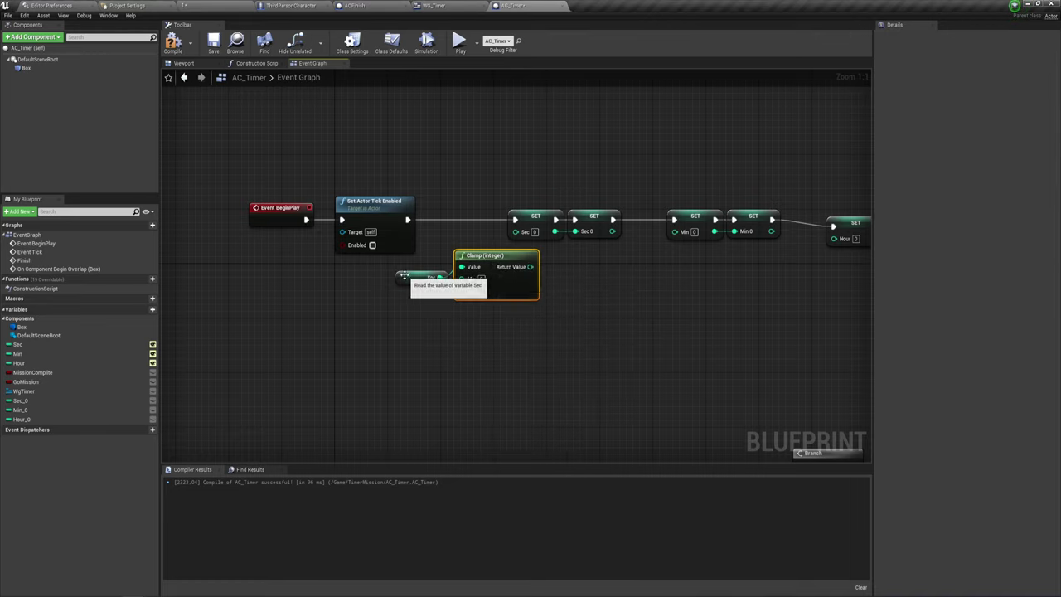
pyautogui.moveTo(396, 292); pyautogui.dragTo(449, 266)
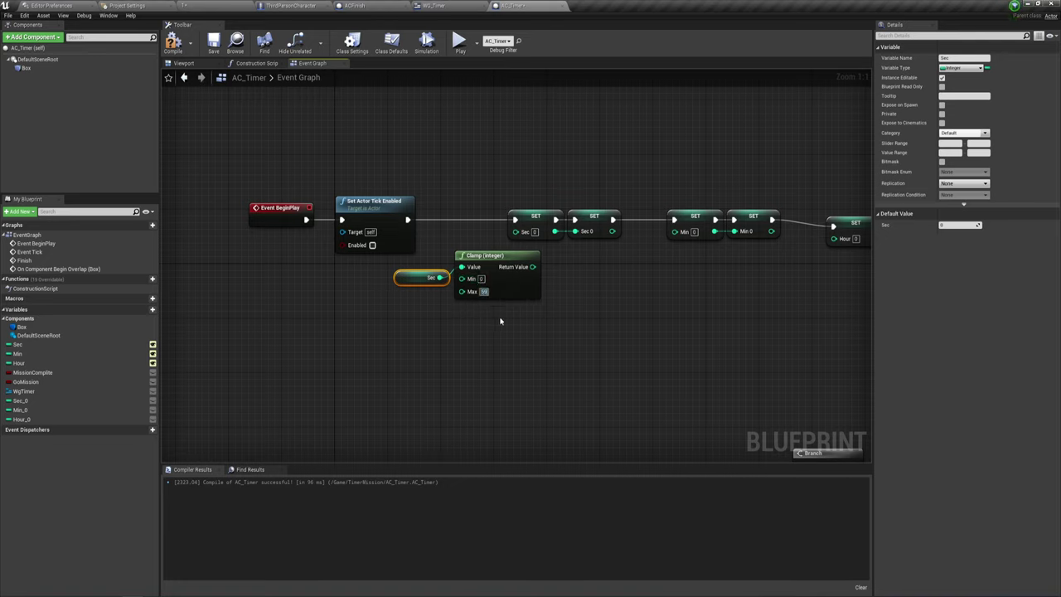
pyautogui.moveTo(533, 266); pyautogui.dragTo(515, 232)
pyautogui.click(421, 322)
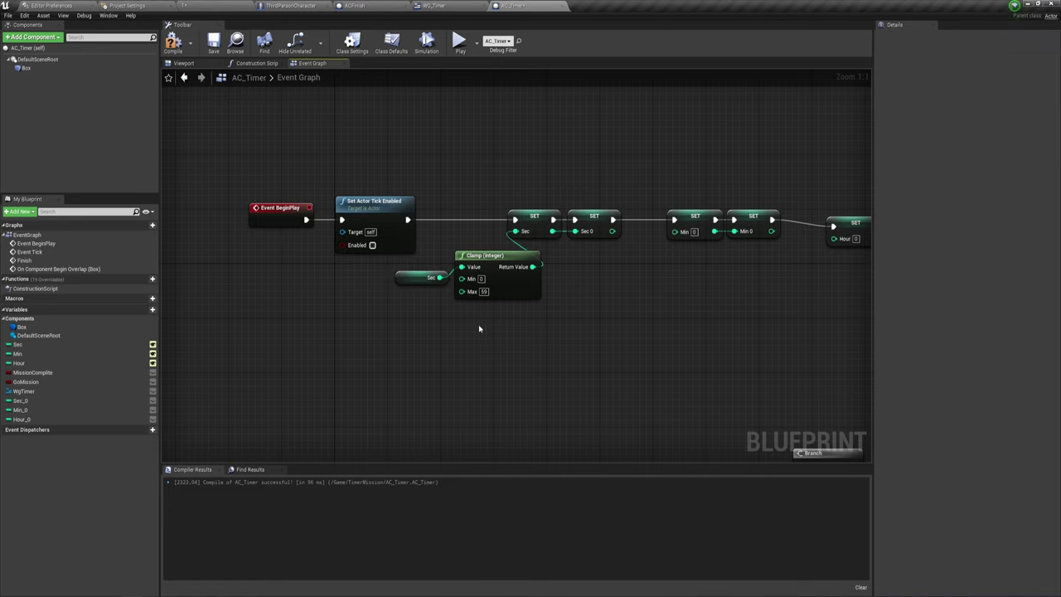
# - Paste two more Clamp nodes and wire their results into the Min and Hour setters
pyautogui.hotkey('ctrl', 'c')
pyautogui.hotkey('ctrl', 'v')
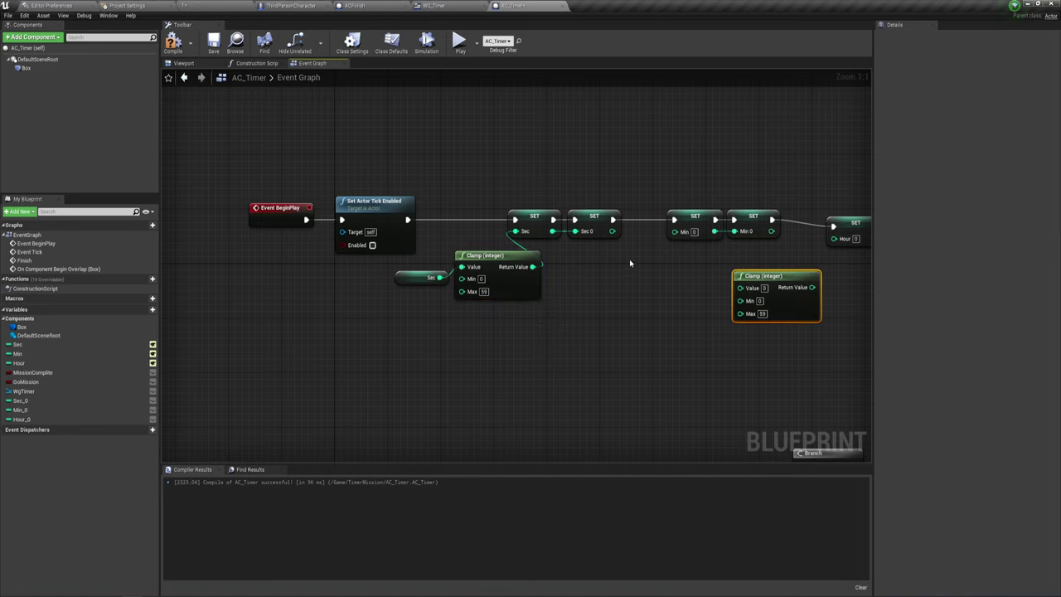
pyautogui.moveTo(762, 274); pyautogui.dragTo(621, 256)
pyautogui.hotkey('ctrl', 'v')
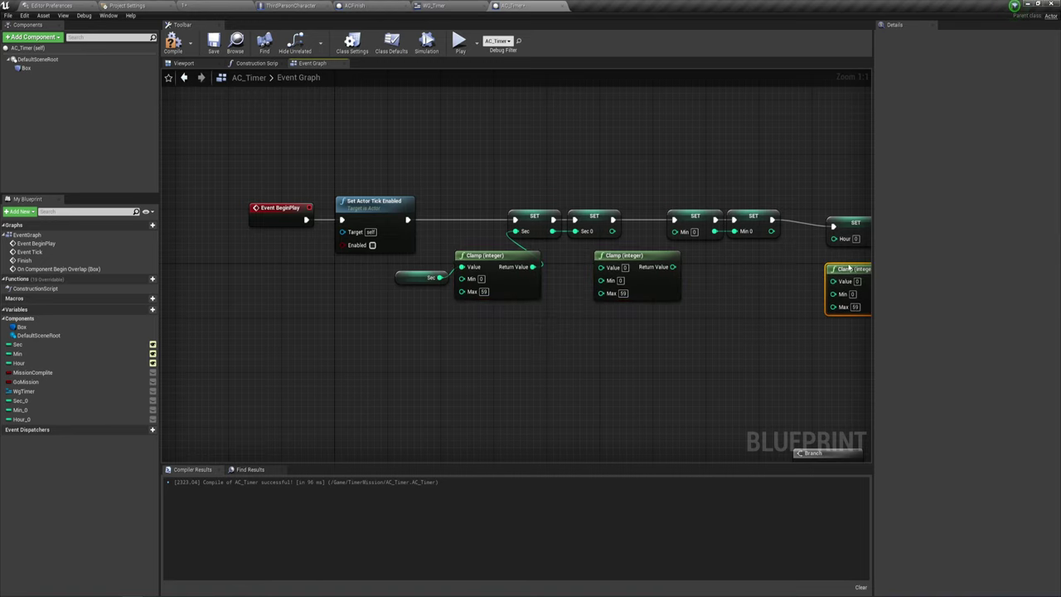
pyautogui.moveTo(837, 258); pyautogui.dragTo(759, 264)
pyautogui.moveTo(826, 293); pyautogui.dragTo(707, 270, button='right')
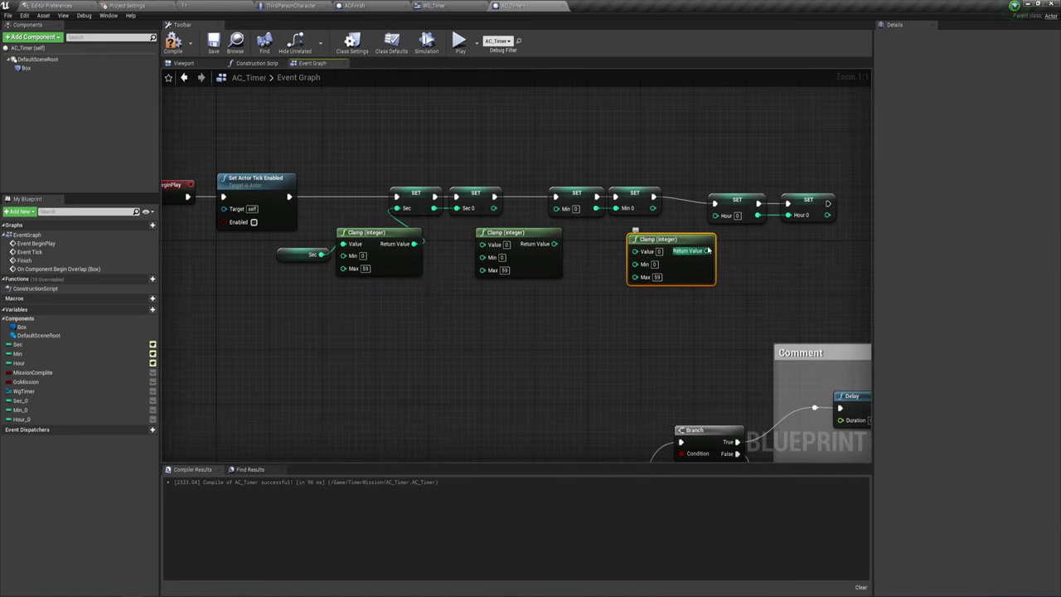
pyautogui.moveTo(707, 250); pyautogui.dragTo(714, 215)
pyautogui.moveTo(554, 244); pyautogui.dragTo(555, 208)
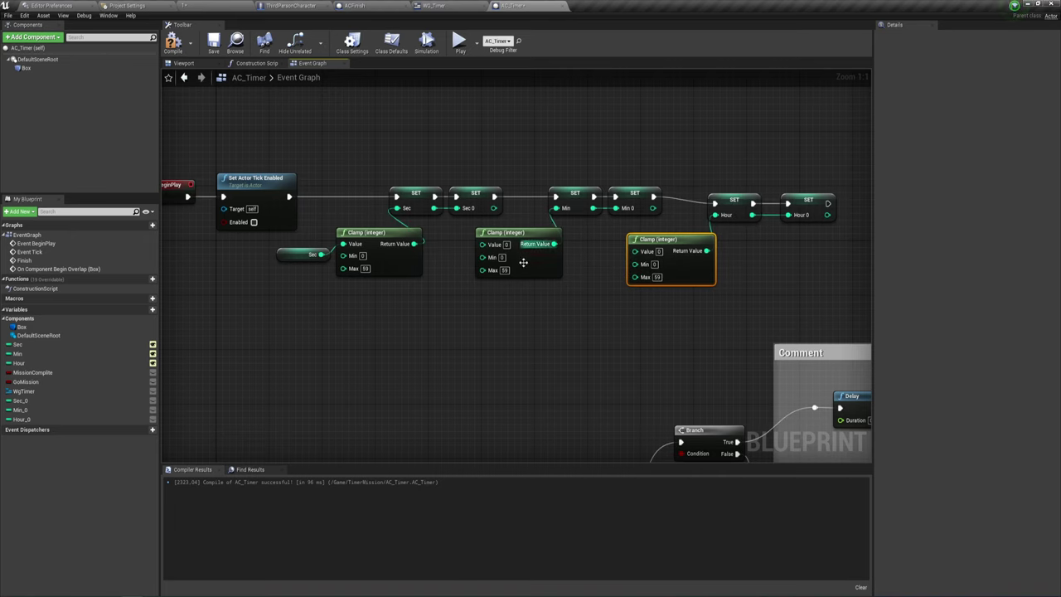
# - Feed a Min getter into the second Clamp, removing the mistaken Min_0 getters
pyautogui.moveTo(523, 263); pyautogui.dragTo(582, 287, button='right')
pyautogui.moveTo(20, 409); pyautogui.dragTo(251, 412)
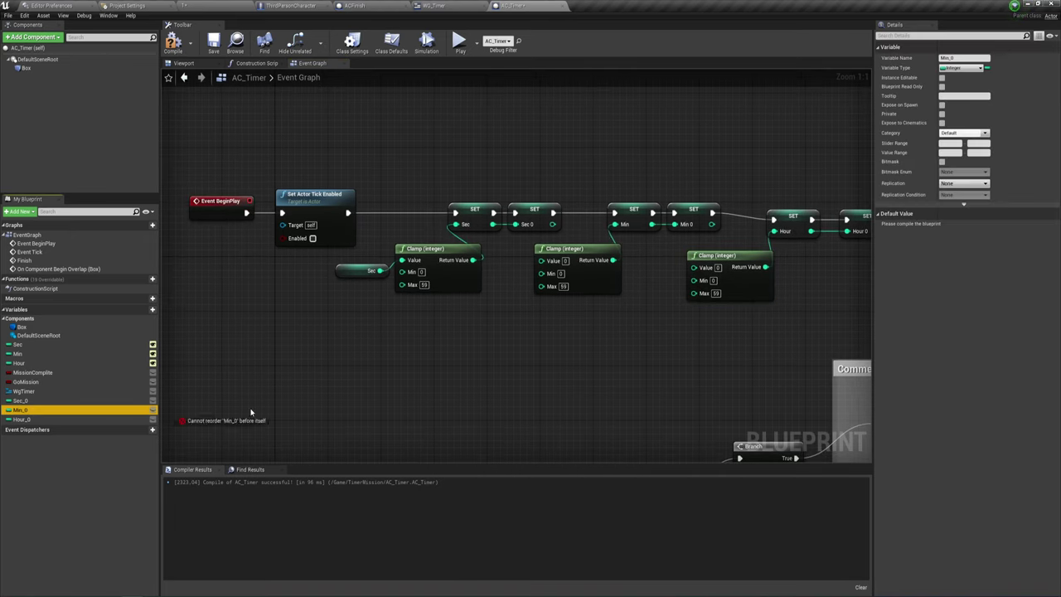
pyautogui.moveTo(484, 303); pyautogui.dragTo(484, 304)
pyautogui.moveTo(528, 304); pyautogui.dragTo(541, 261)
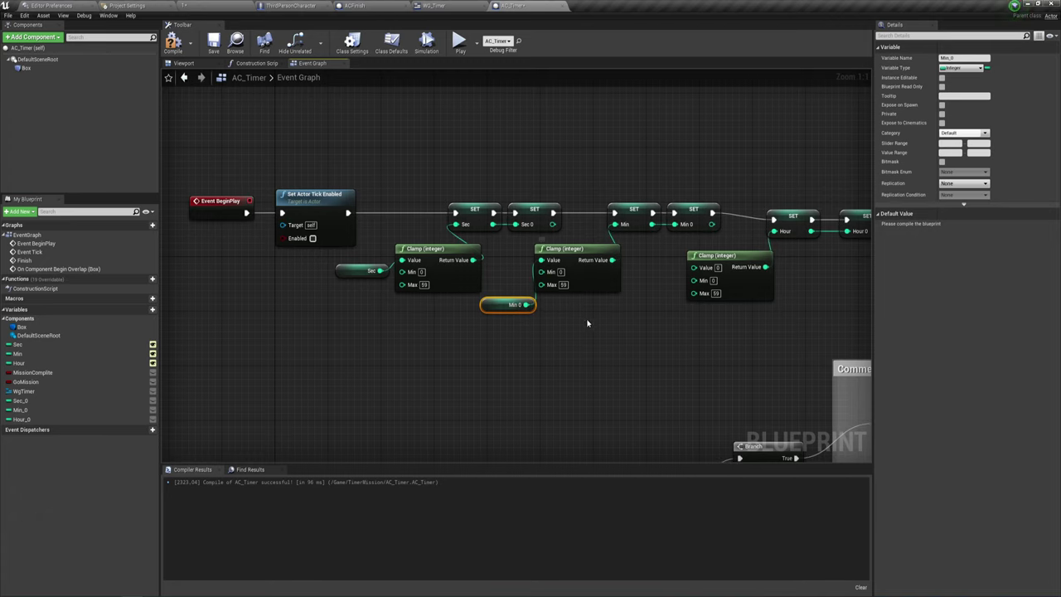
pyautogui.moveTo(587, 323); pyautogui.dragTo(447, 310, button='right')
pyautogui.moveTo(20, 410)
pyautogui.mouseDown()
pyautogui.moveTo(514, 379)
pyautogui.moveTo(529, 356)
pyautogui.mouseUp()
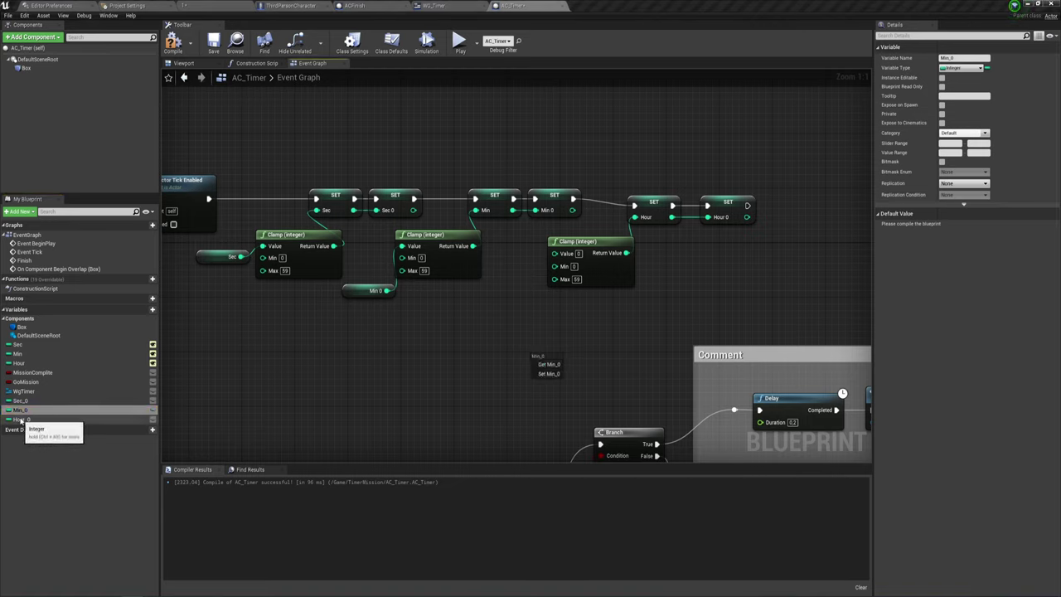
pyautogui.moveTo(58, 420); pyautogui.dragTo(514, 289)
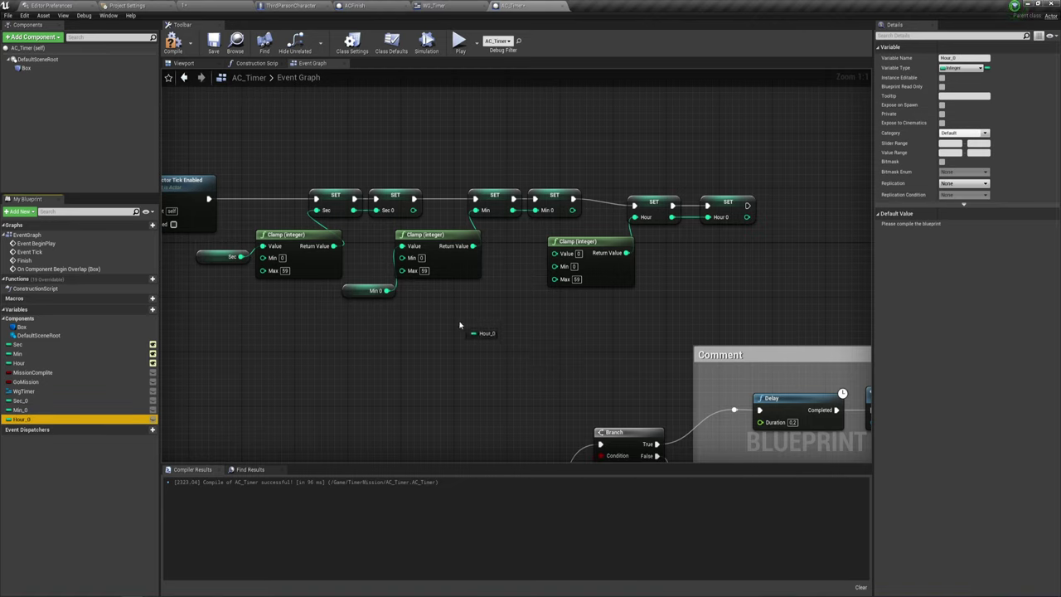
pyautogui.moveTo(460, 325); pyautogui.dragTo(370, 289)
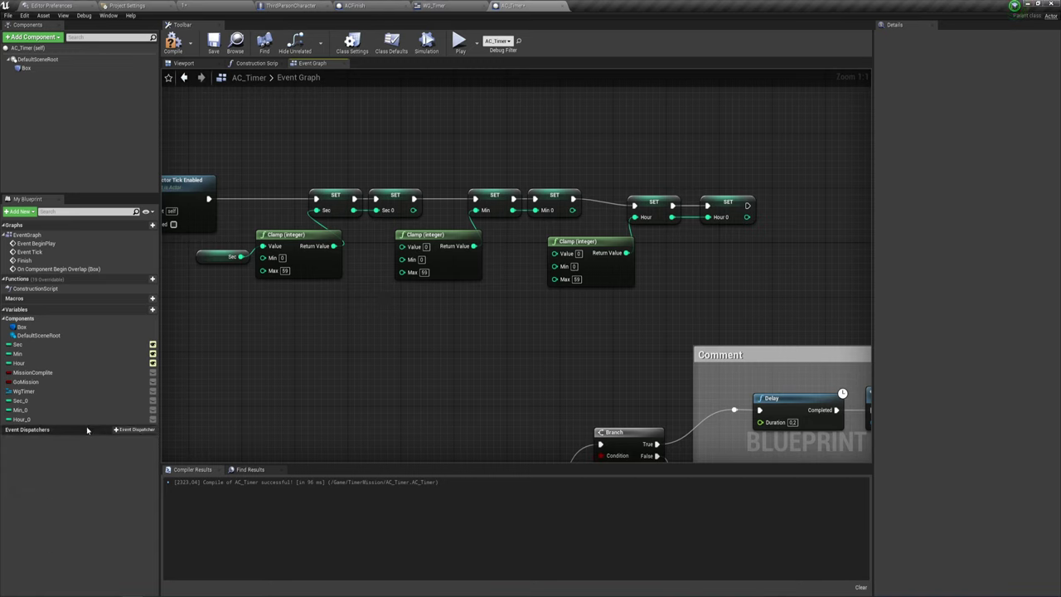
pyautogui.moveTo(17, 353); pyautogui.dragTo(259, 331)
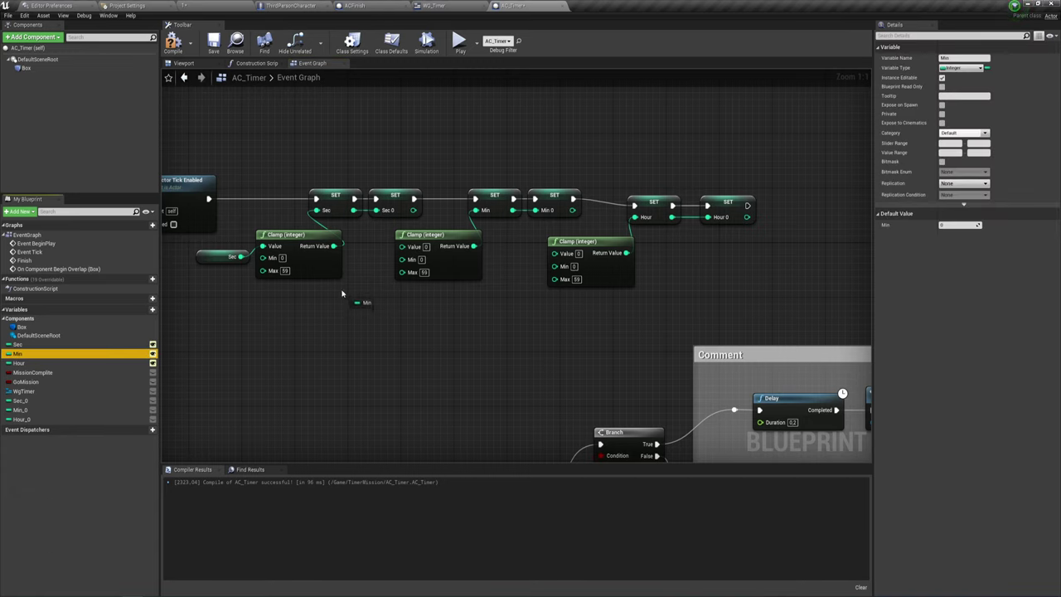
pyautogui.keyDown('ctrl'); pyautogui.moveTo(342, 293); pyautogui.dragTo(406, 247); pyautogui.keyUp('ctrl')
pyautogui.moveTo(18, 363); pyautogui.dragTo(468, 348)
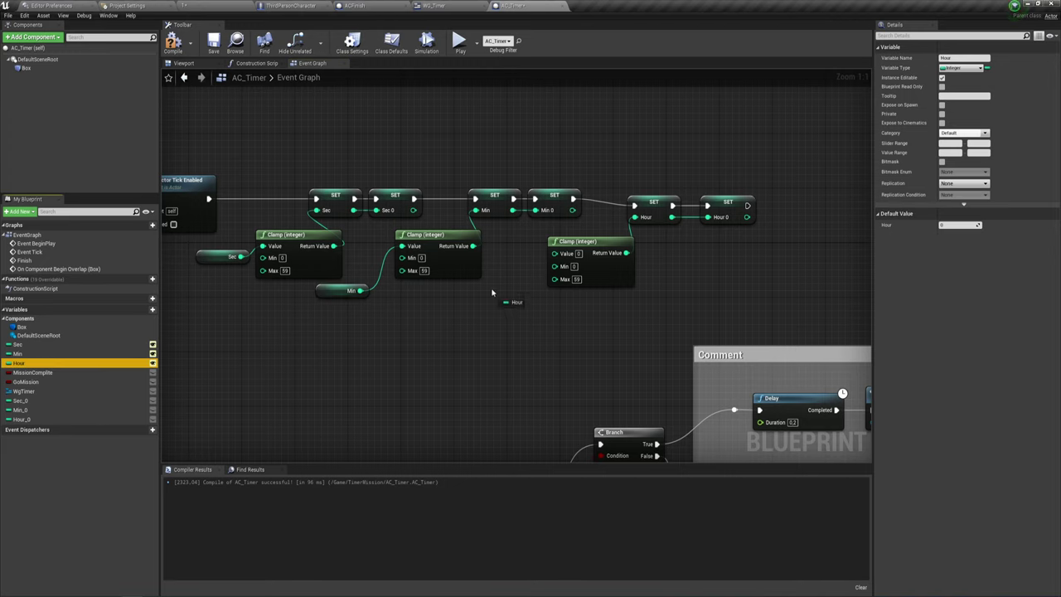
# - Feed an Hour getter into the third Clamp with Max 24, then compile AC_Timer
pyautogui.keyDown('ctrl'); pyautogui.moveTo(492, 291); pyautogui.dragTo(555, 253); pyautogui.keyUp('ctrl')
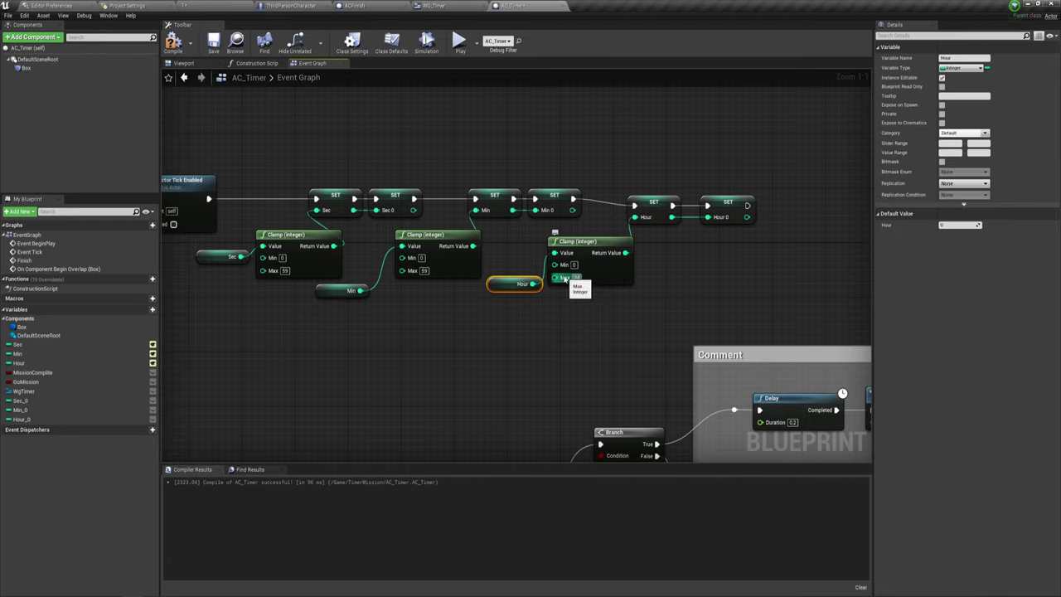
pyautogui.click(571, 325)
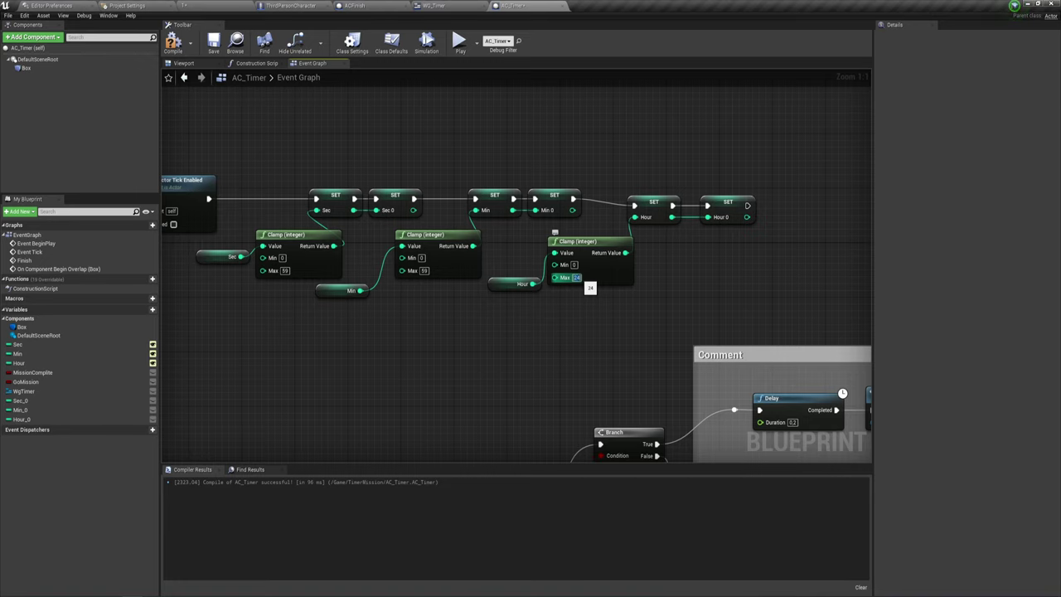
pyautogui.moveTo(646, 288); pyautogui.dragTo(544, 283, button='right')
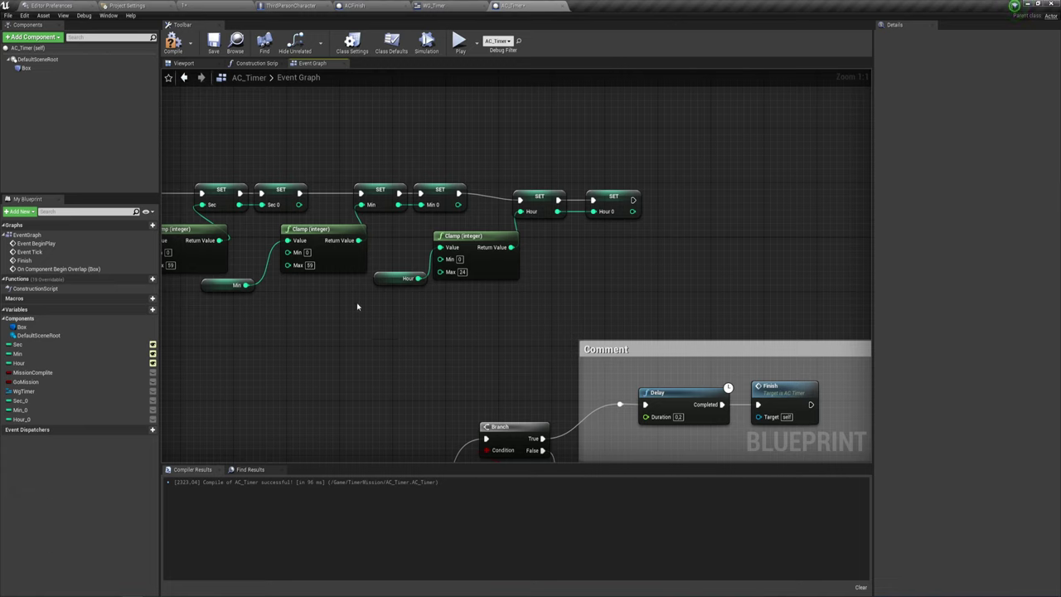
pyautogui.moveTo(358, 307); pyautogui.dragTo(440, 261)
pyautogui.moveTo(421, 338)
pyautogui.mouseDown()
pyautogui.moveTo(534, 240)
pyautogui.moveTo(626, 194)
pyautogui.mouseUp()
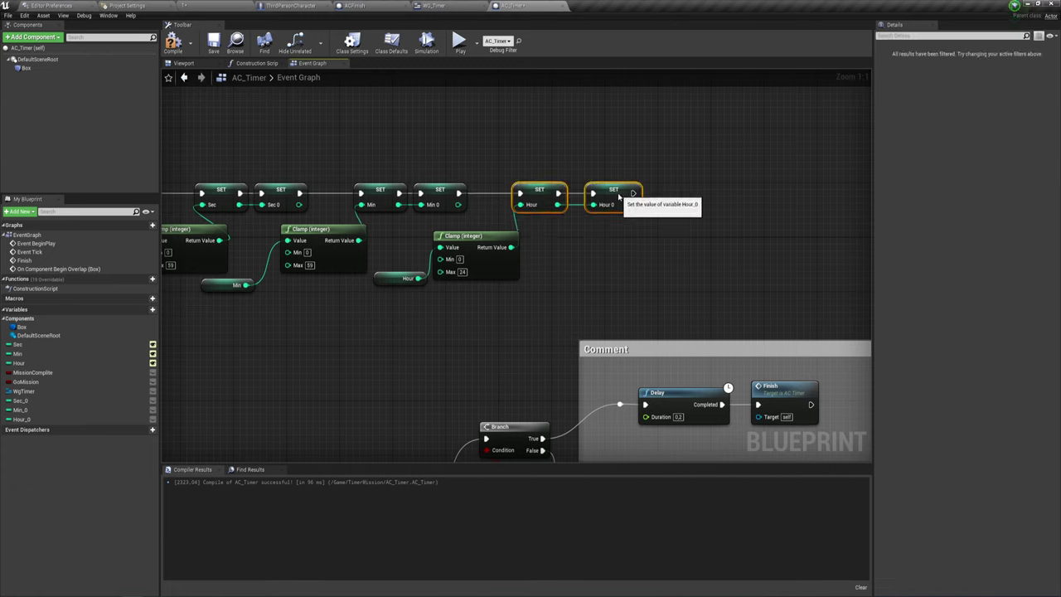
pyautogui.click(552, 262)
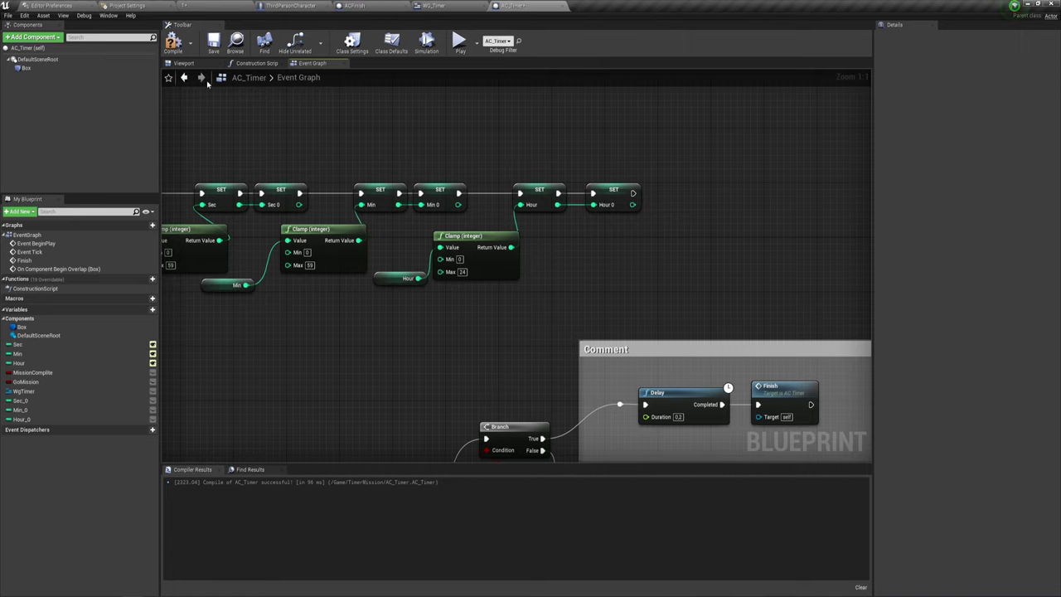
pyautogui.click(173, 42)
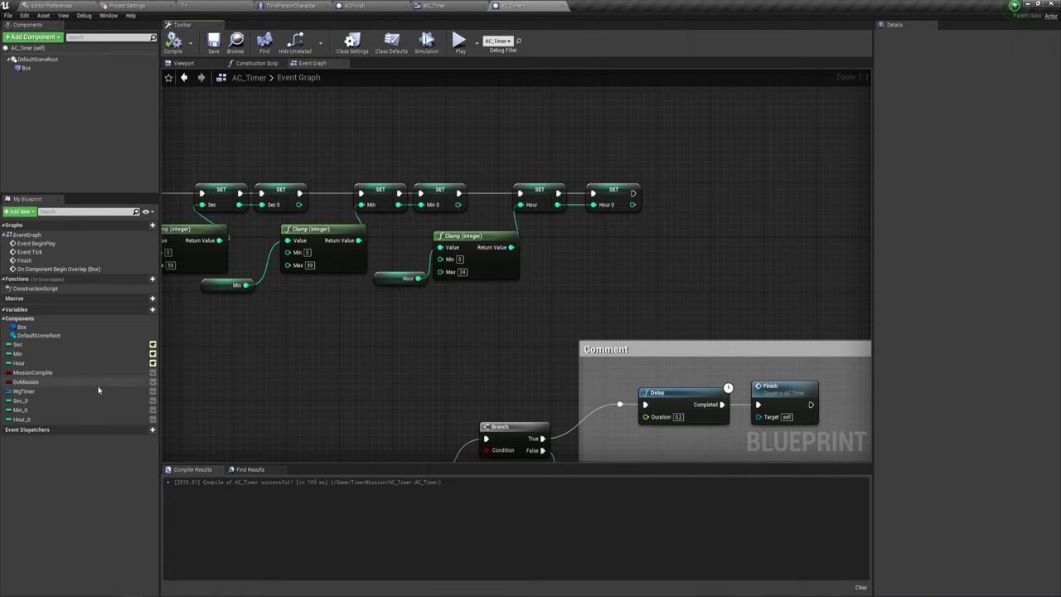
pyautogui.click(458, 41)
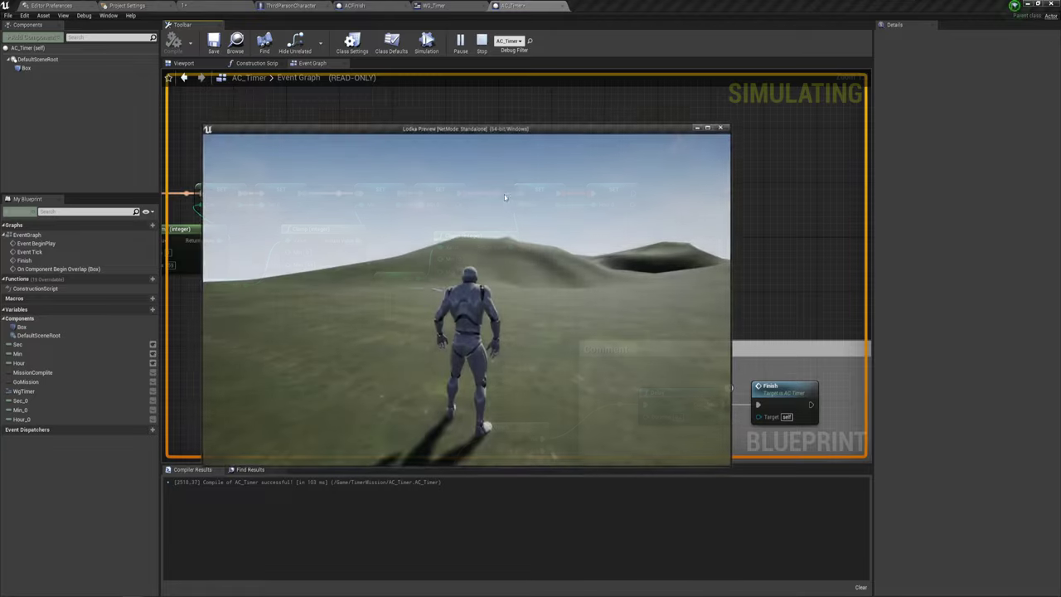
pyautogui.press('w')
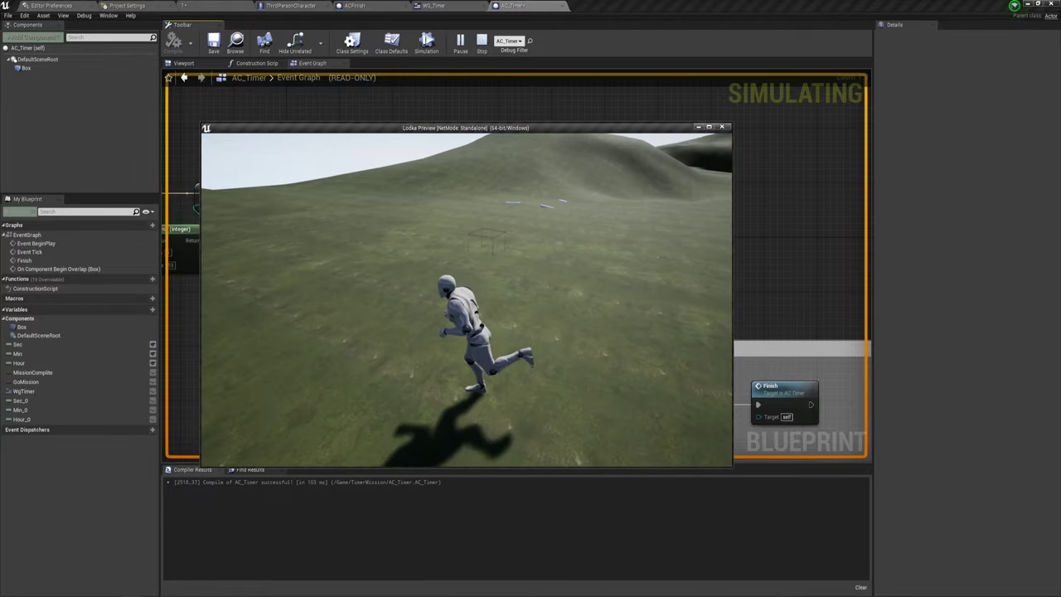
pyautogui.press('a')
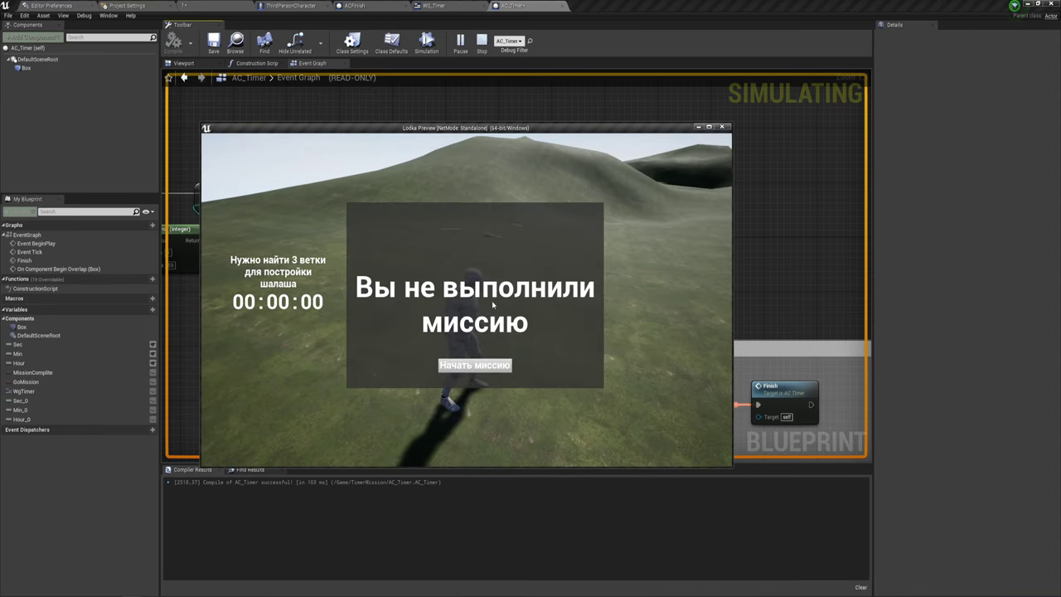
pyautogui.click(476, 366)
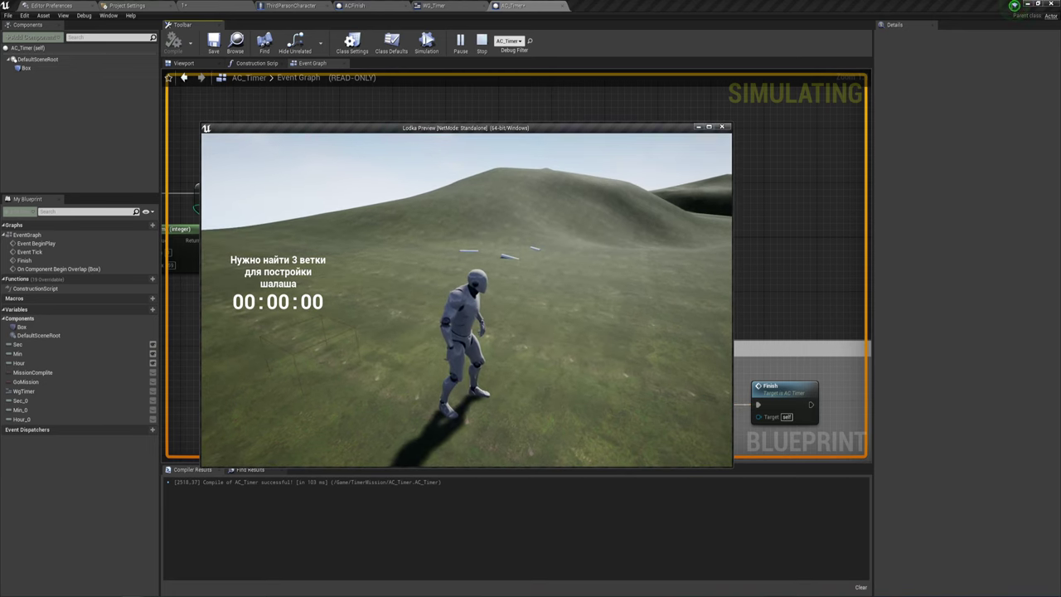
pyautogui.press('Escape')
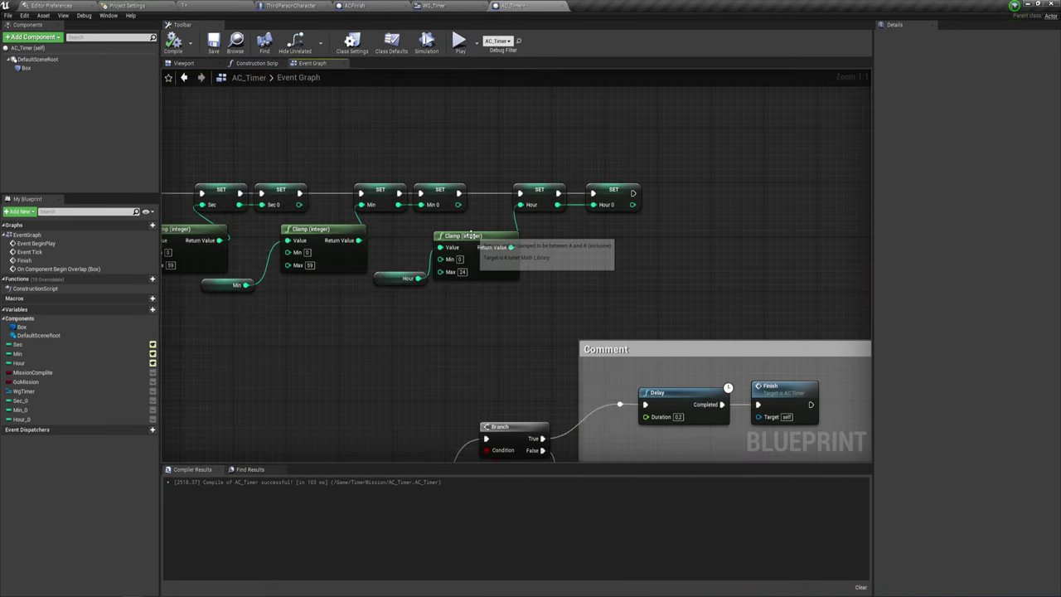
pyautogui.press('Home')
pyautogui.moveTo(412, 307)
pyautogui.mouseDown(button='right')
pyautogui.moveTo(488, 265)
pyautogui.moveTo(64, 304)
pyautogui.mouseUp(button='right')
pyautogui.scroll(2, 464, 279)
pyautogui.moveTo(708, 331); pyautogui.dragTo(494, 290, button='right')
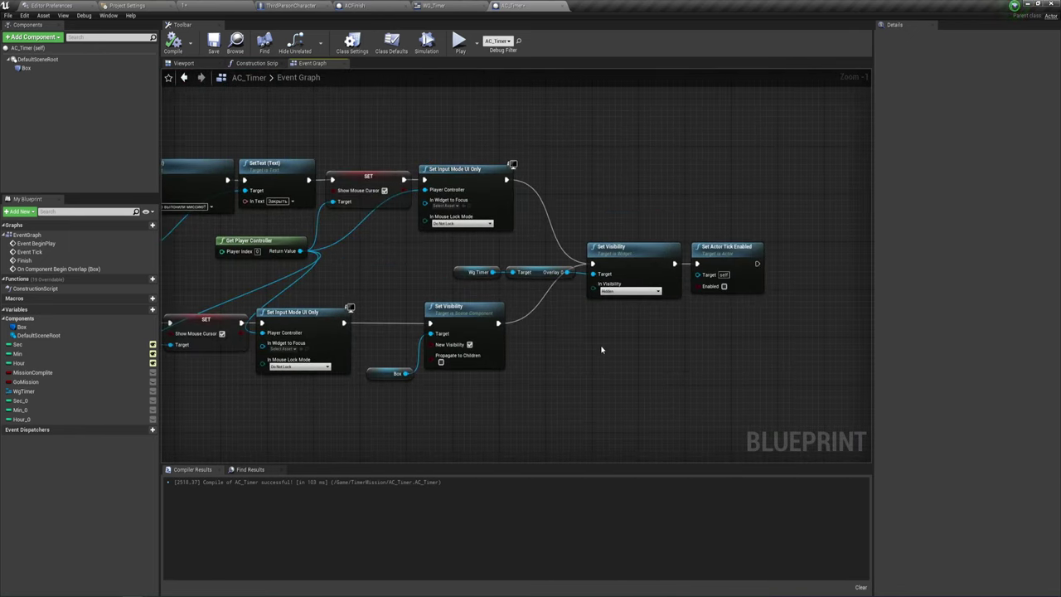
pyautogui.scroll(1, 495, 290)
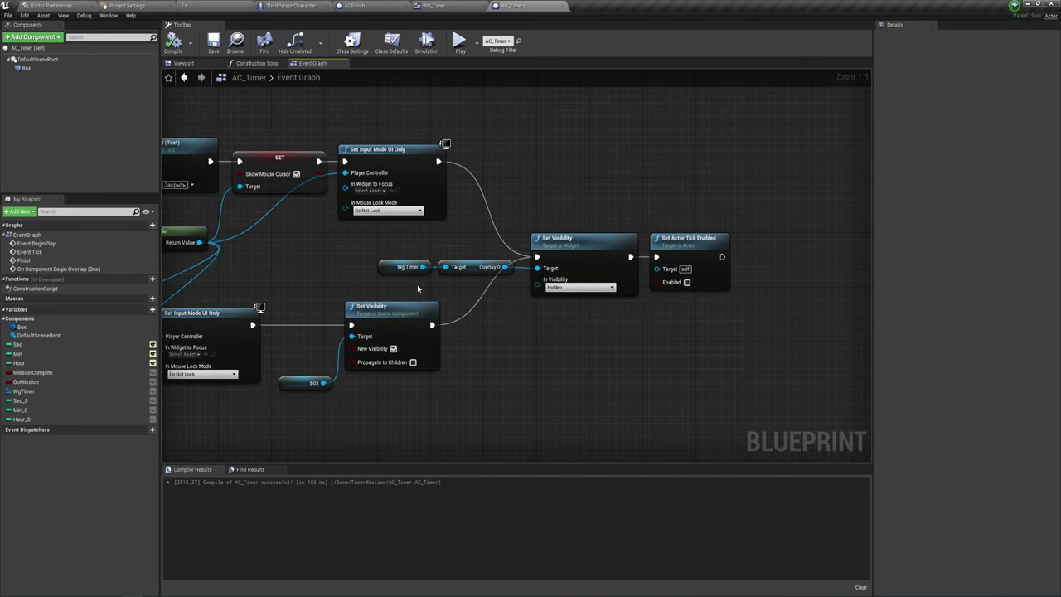
pyautogui.scroll(-3, 403, 294)
pyautogui.scroll(3, 426, 362)
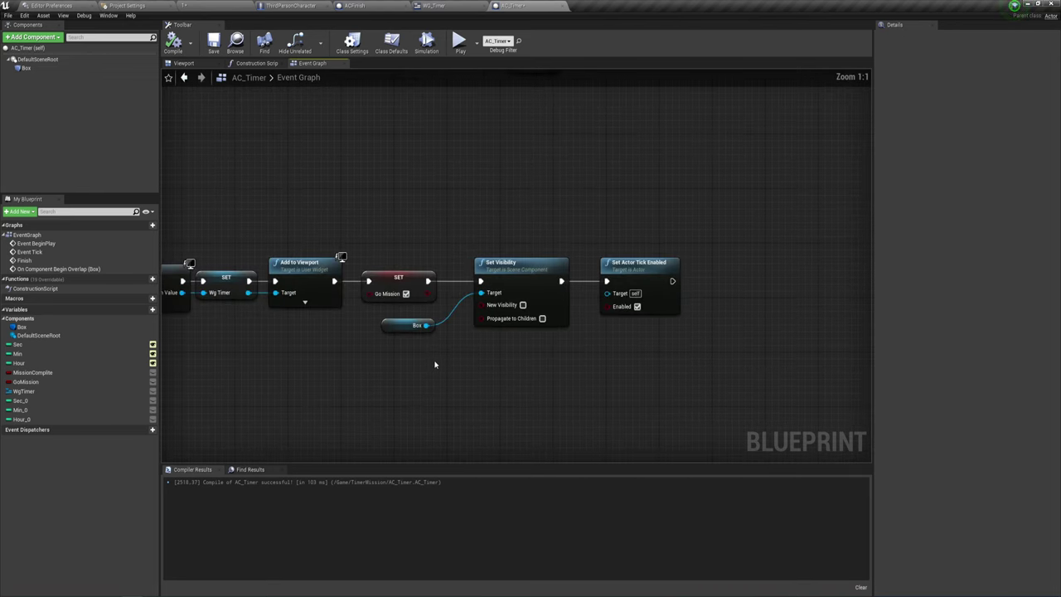
pyautogui.moveTo(426, 350); pyautogui.dragTo(455, 350, button='right')
pyautogui.moveTo(447, 324); pyautogui.dragTo(466, 319)
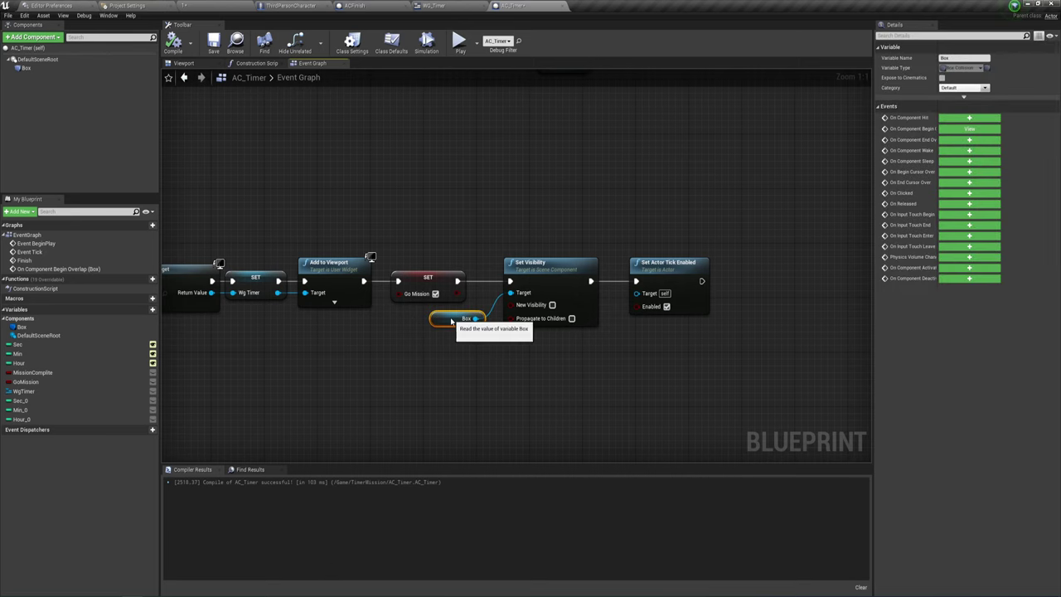
pyautogui.moveTo(514, 346); pyautogui.dragTo(522, 353, button='right')
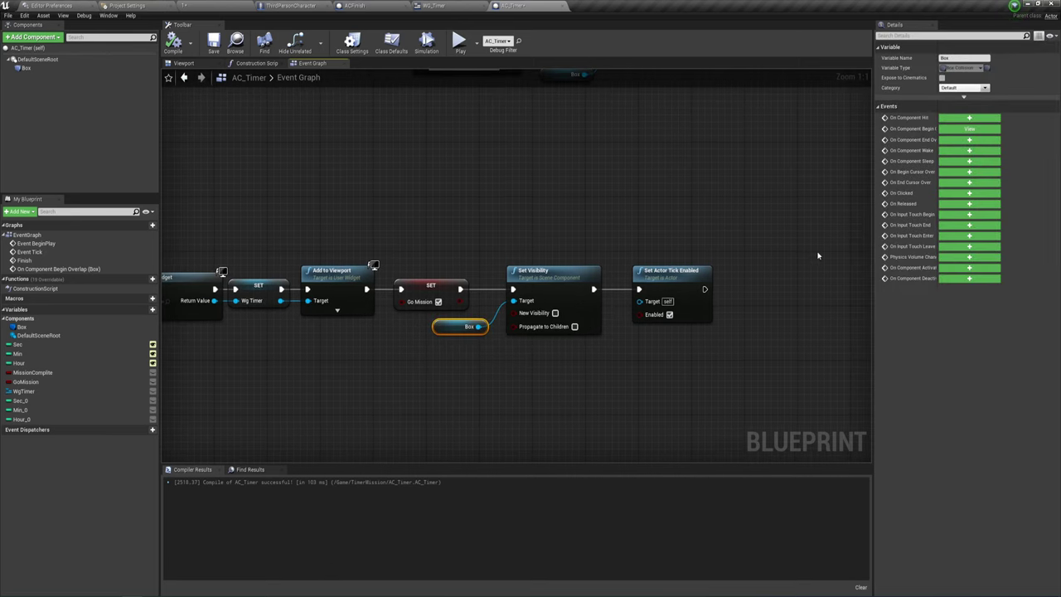
pyautogui.click(535, 280)
pyautogui.moveTo(576, 354); pyautogui.dragTo(583, 354, button='right')
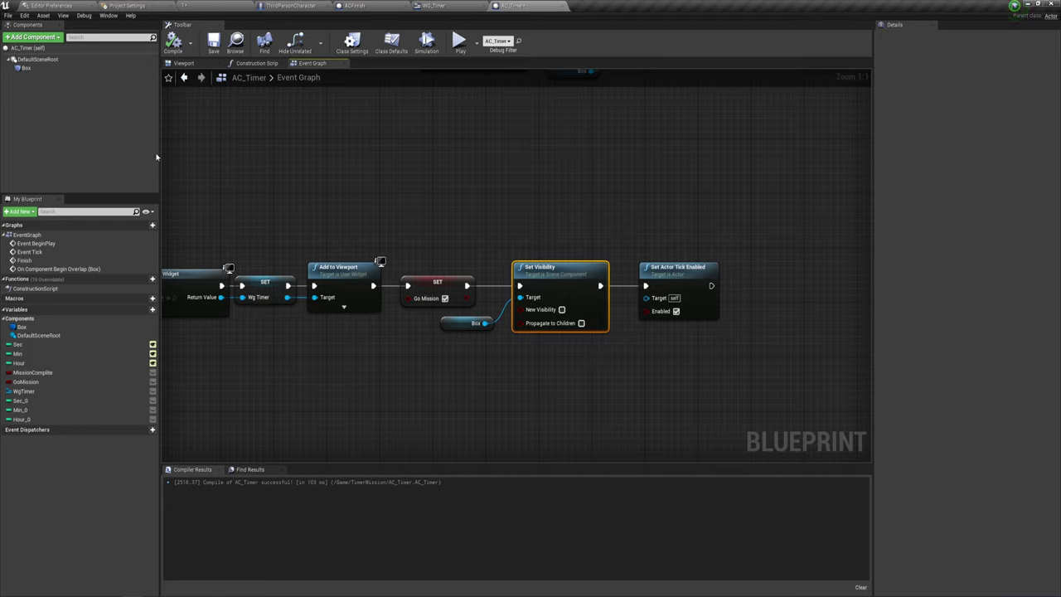
pyautogui.click(27, 68)
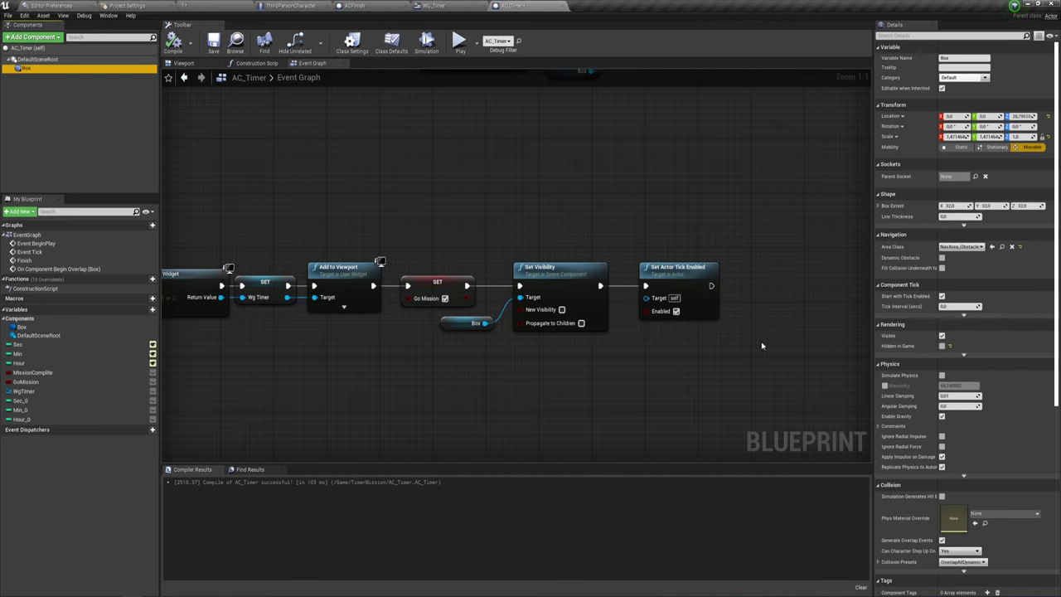
# - Replace Box's Set Visibility with a Set Hidden in Game node before Set Actor Tick Enabled
pyautogui.moveTo(685, 368); pyautogui.dragTo(617, 348, button='right')
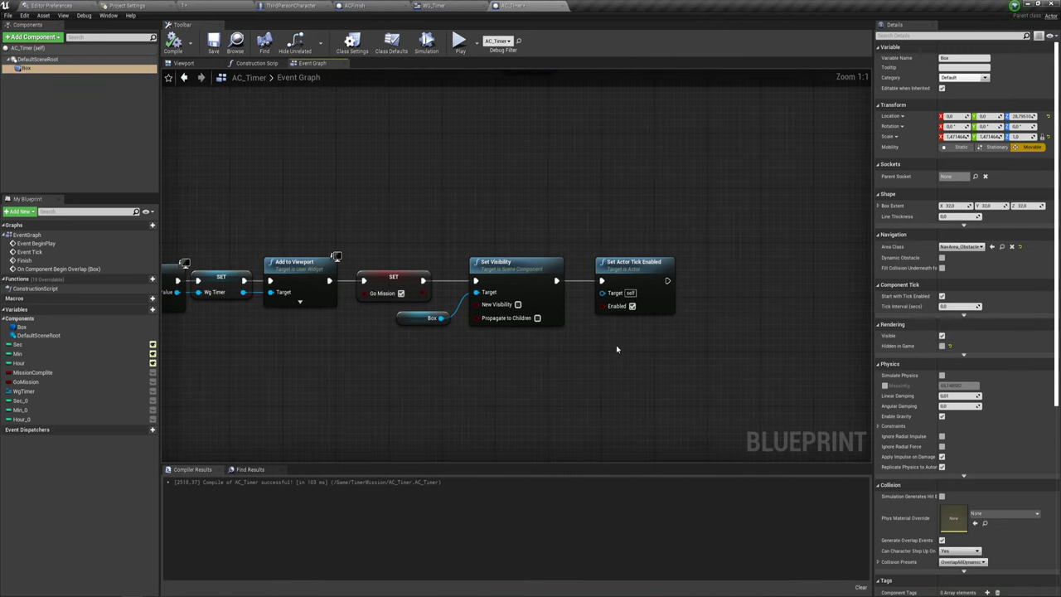
pyautogui.moveTo(441, 318); pyautogui.dragTo(475, 366)
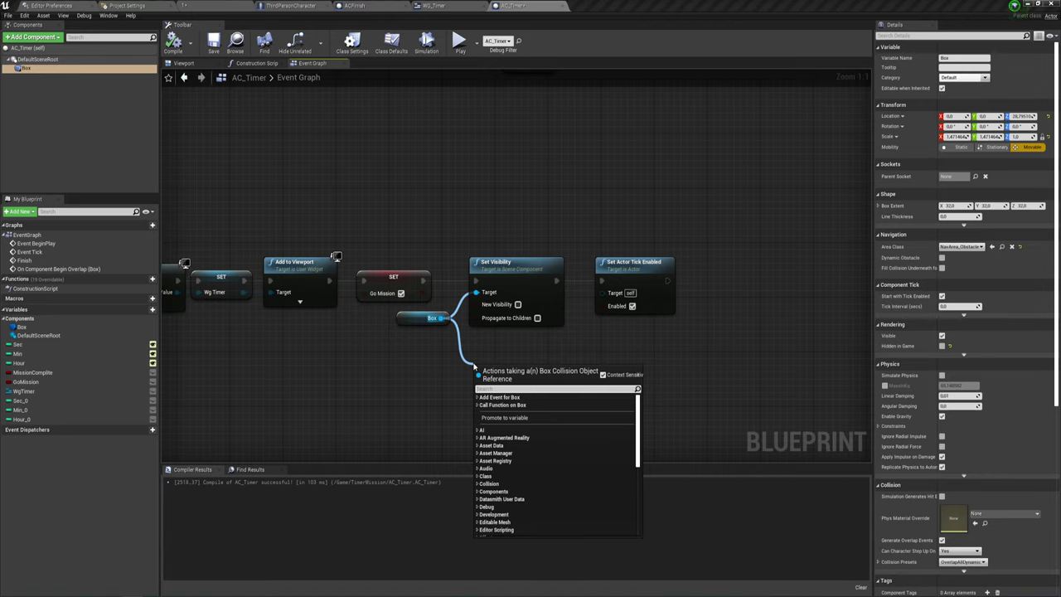
pyautogui.write('Hi')
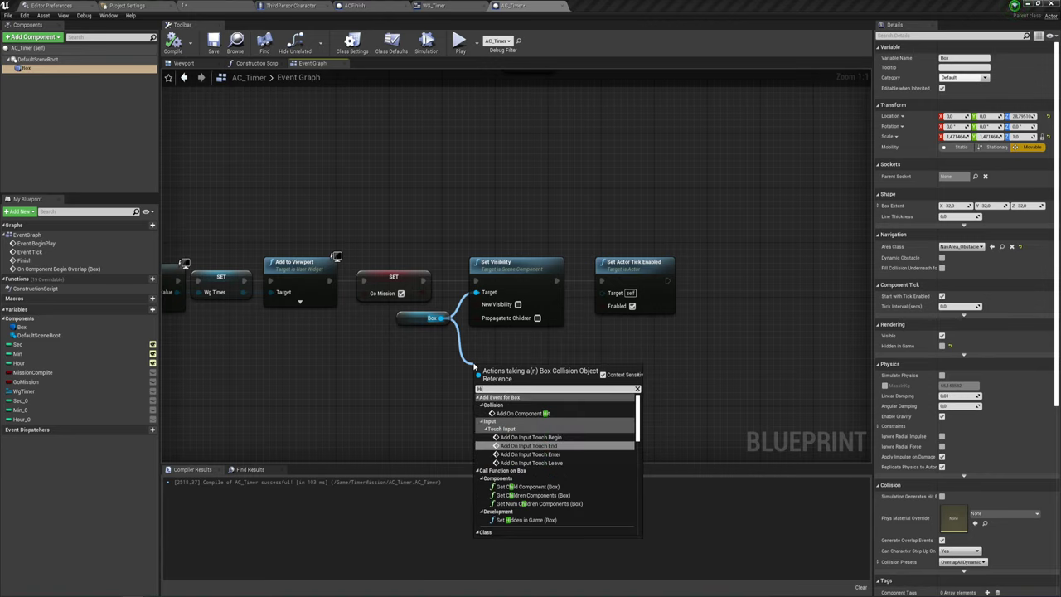
pyautogui.write('de')
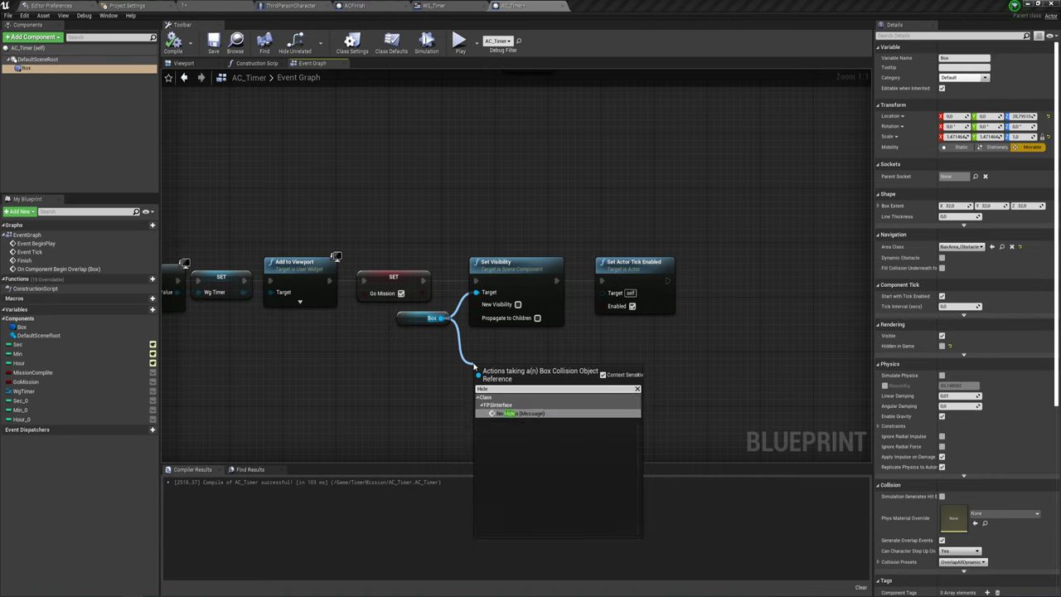
pyautogui.press('BackSpace')
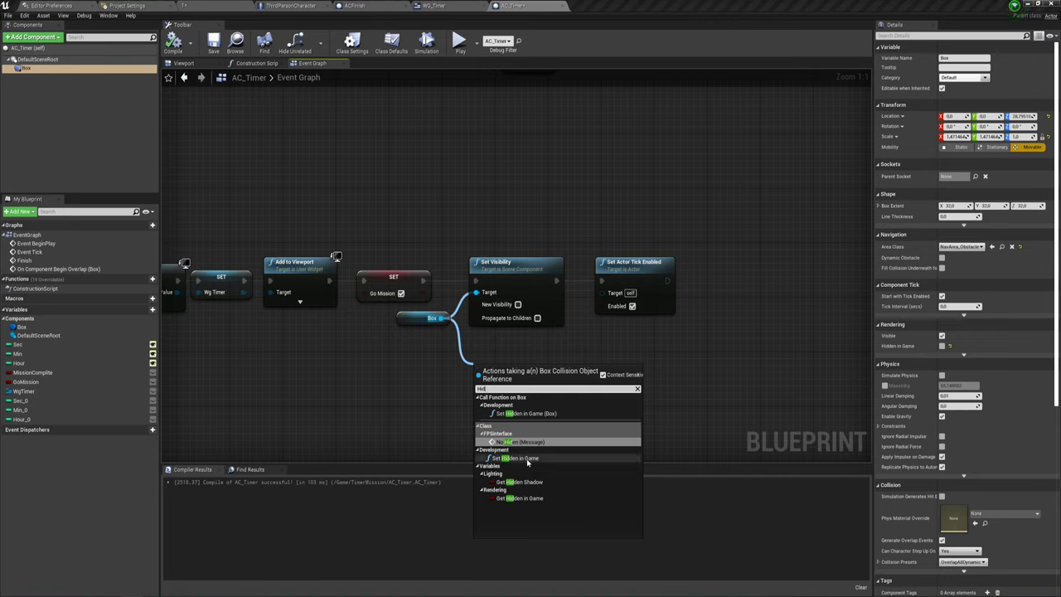
pyautogui.click(516, 458)
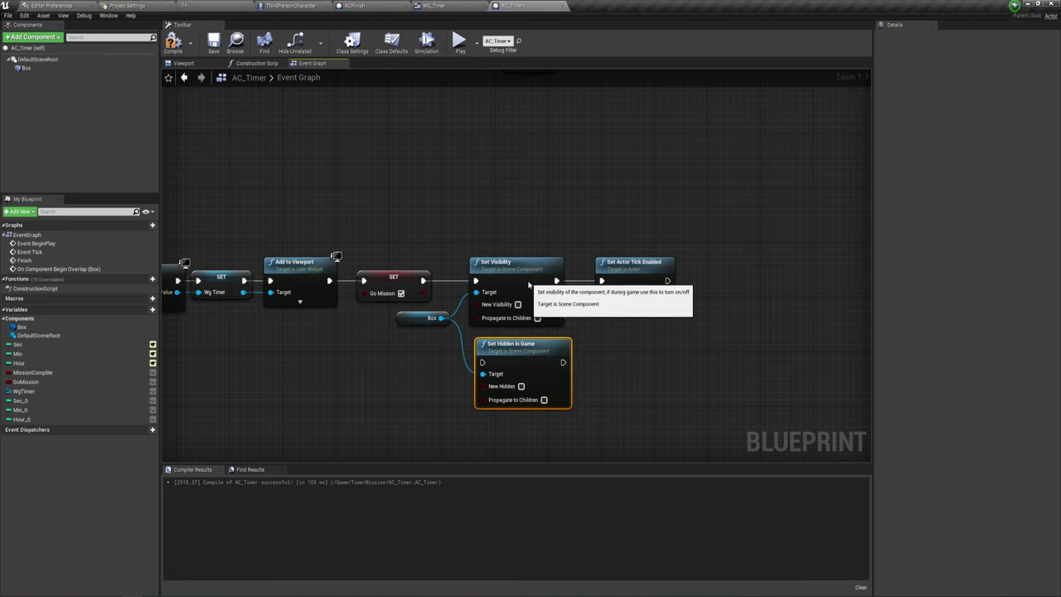
pyautogui.moveTo(518, 273); pyautogui.dragTo(518, 164)
pyautogui.moveTo(511, 353)
pyautogui.mouseDown()
pyautogui.moveTo(498, 245)
pyautogui.moveTo(510, 264)
pyautogui.moveTo(426, 281)
pyautogui.mouseUp()
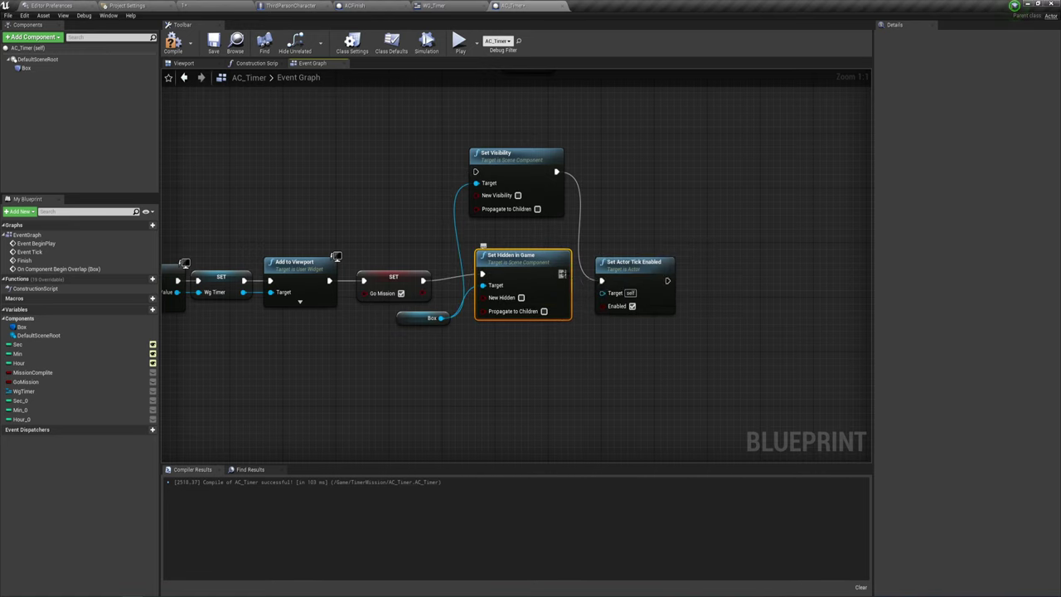
pyautogui.moveTo(564, 273); pyautogui.dragTo(603, 283)
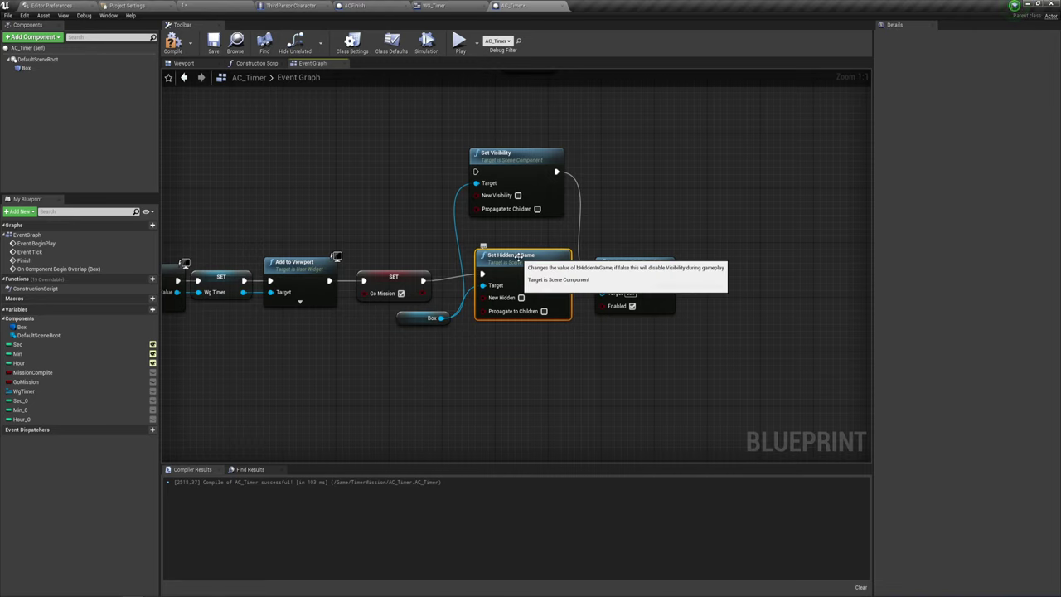
pyautogui.scroll(-5, 517, 255)
pyautogui.scroll(5, 549, 271)
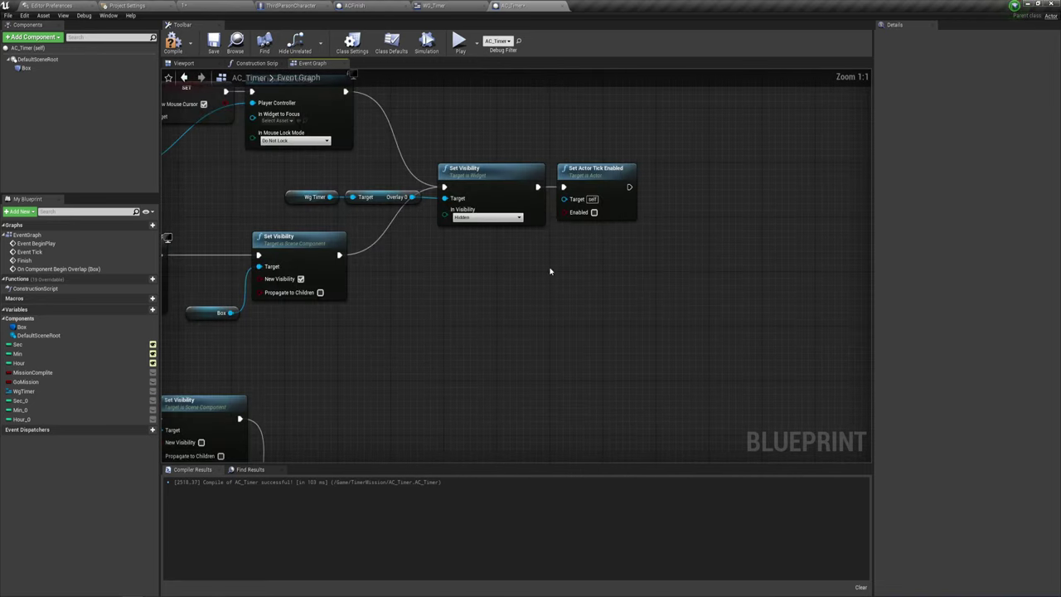
# - Move Box's Set Visibility node out of the Set Input Mode UI Only chain
pyautogui.moveTo(550, 271); pyautogui.dragTo(714, 284, button='right')
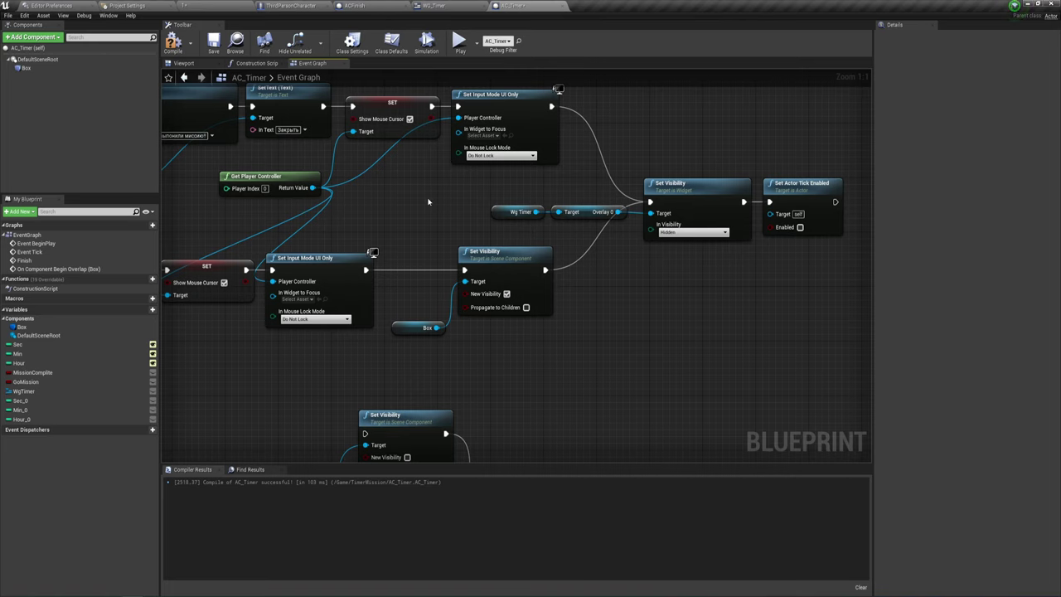
pyautogui.scroll(-1, 427, 201)
pyautogui.moveTo(428, 202); pyautogui.dragTo(491, 224, button='right')
pyautogui.scroll(-3, 406, 239)
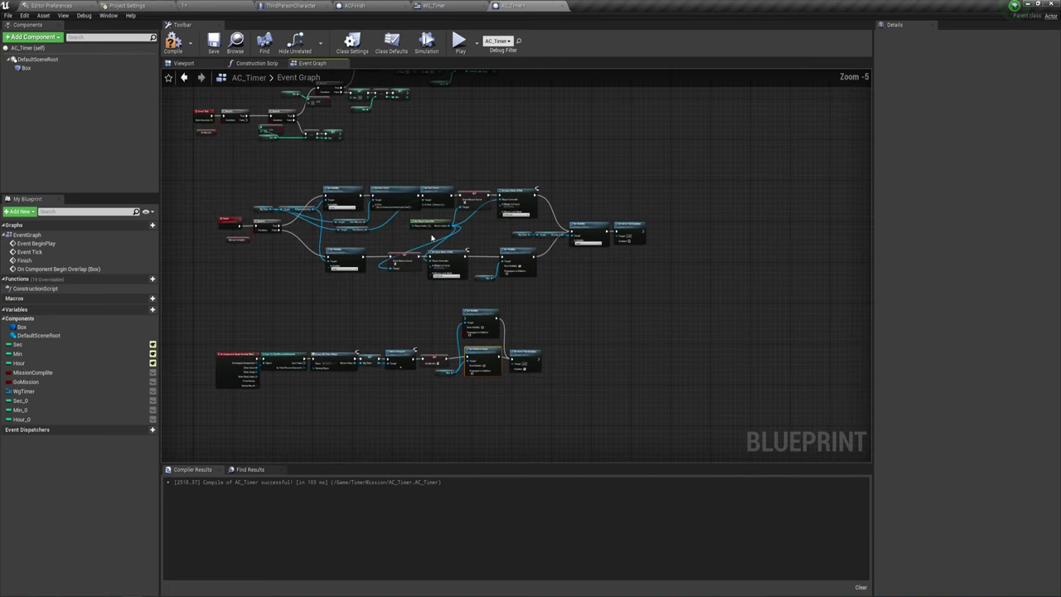
pyautogui.scroll(3, 481, 231)
pyautogui.moveTo(482, 231); pyautogui.dragTo(487, 210, button='right')
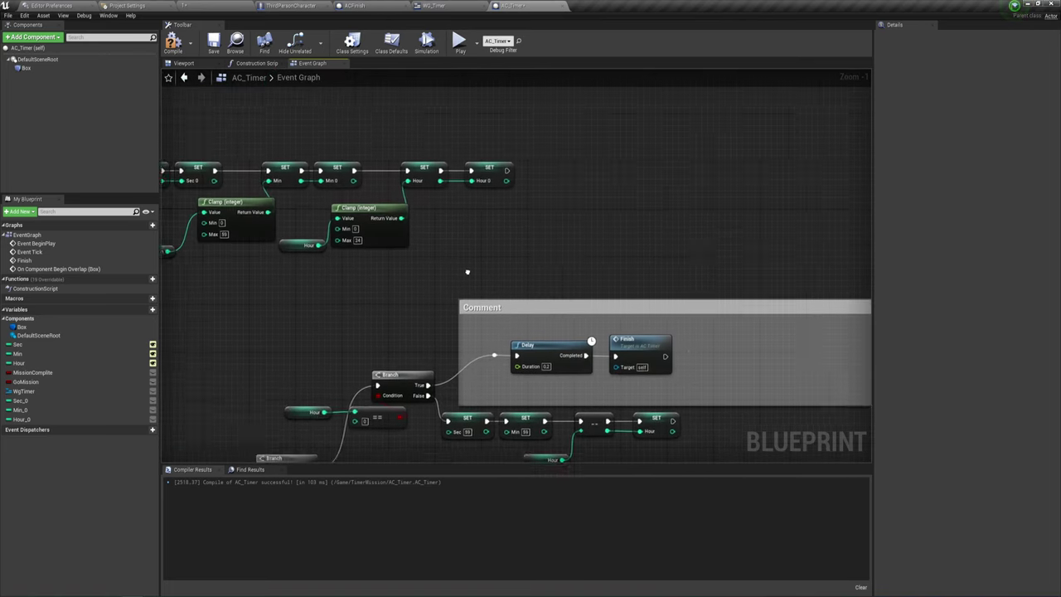
pyautogui.scroll(-2, 497, 257)
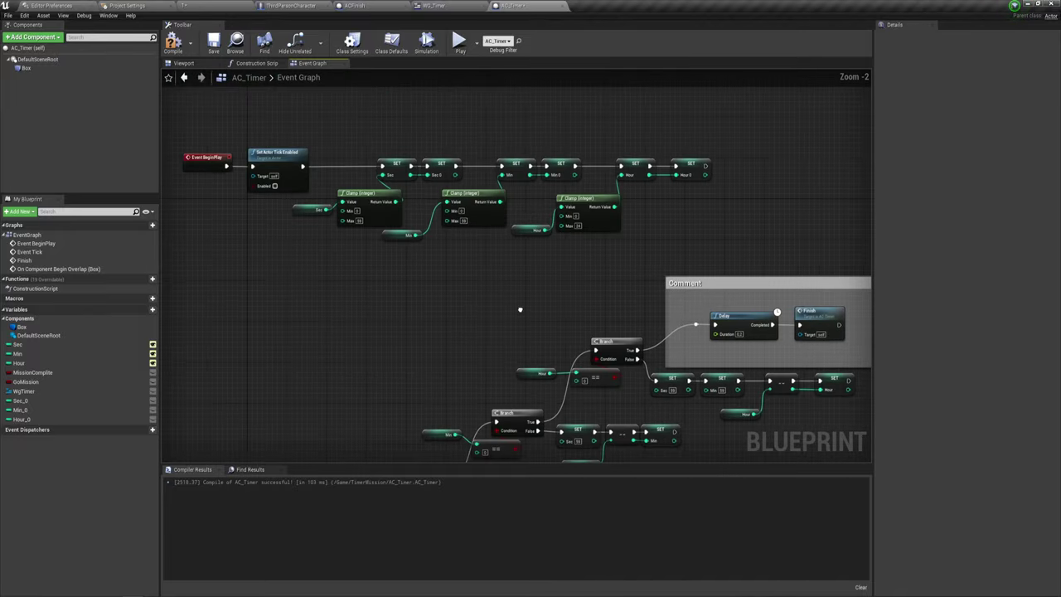
pyautogui.moveTo(519, 307); pyautogui.dragTo(597, 337, button='right')
pyautogui.scroll(-1, 588, 339)
pyautogui.scroll(2, 588, 339)
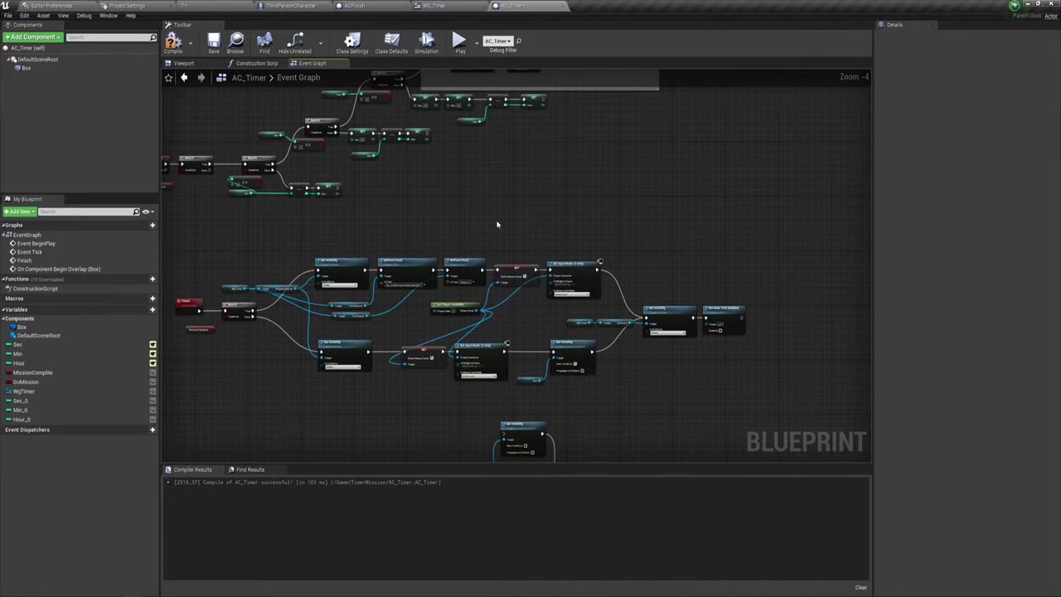
pyautogui.scroll(1, 497, 225)
pyautogui.moveTo(609, 396); pyautogui.dragTo(628, 293, button='right')
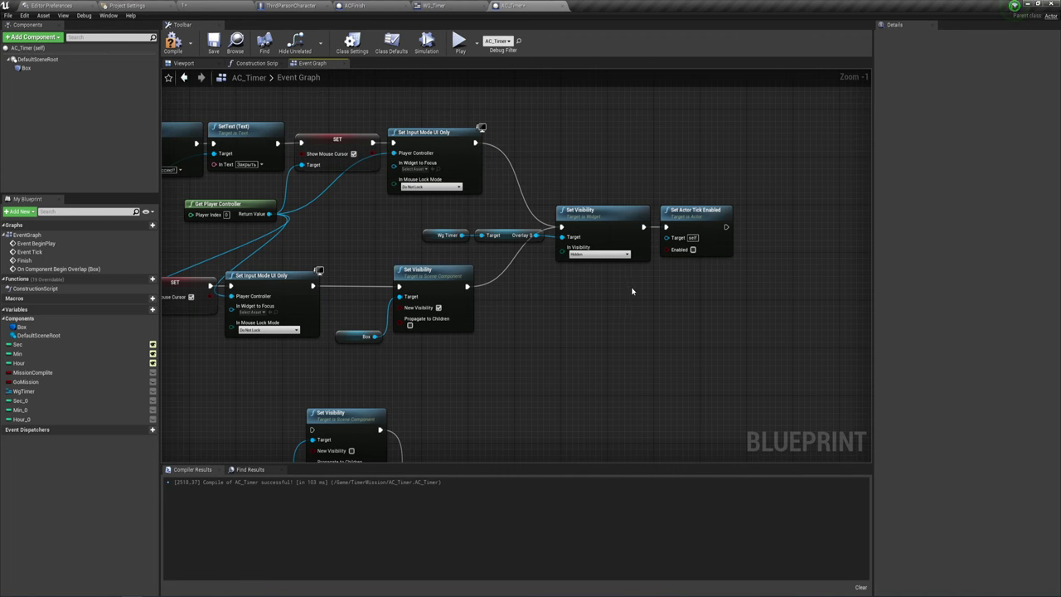
pyautogui.scroll(1, 531, 332)
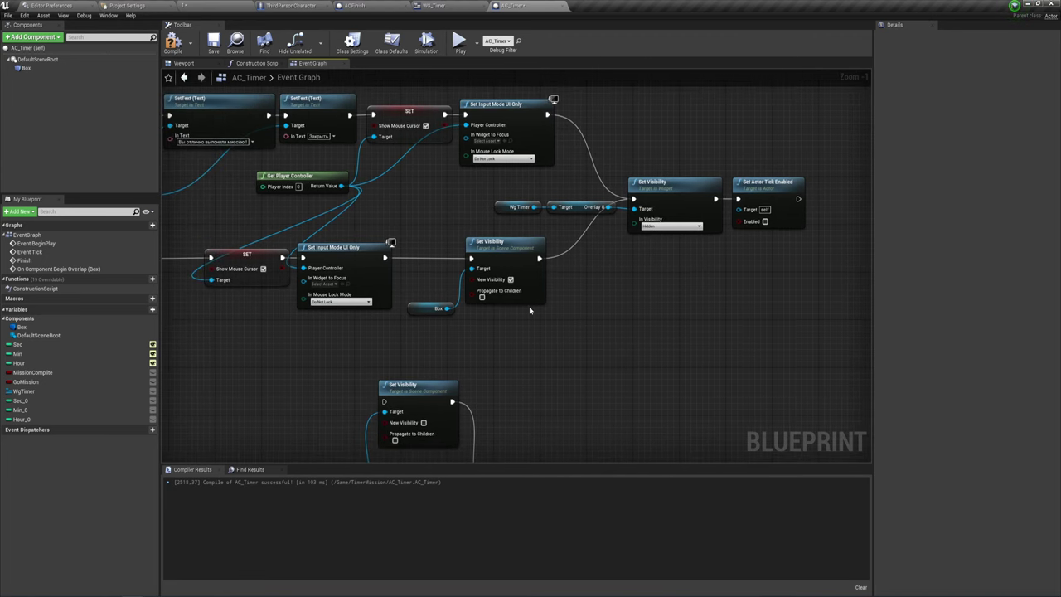
pyautogui.click(507, 249)
pyautogui.moveTo(509, 248); pyautogui.dragTo(549, 331)
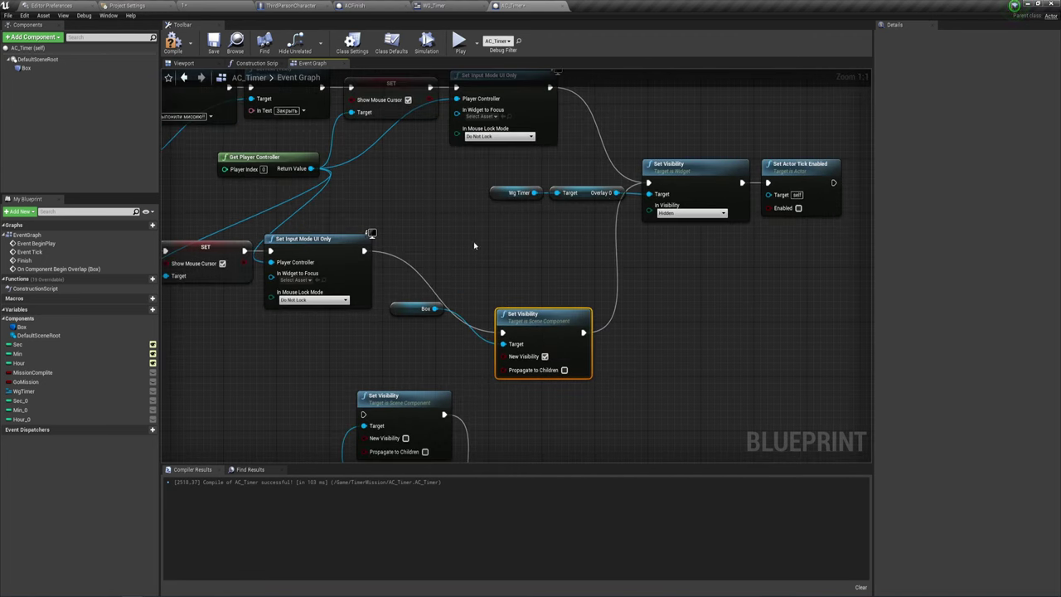
# - Paste Set Hidden in Game after Set Input Mode UI Only, targeting Box with New Hidden ticked, and compile
pyautogui.hotkey('ctrl', 'v')
pyautogui.moveTo(476, 265)
pyautogui.mouseDown()
pyautogui.moveTo(407, 264)
pyautogui.moveTo(389, 249)
pyautogui.mouseUp()
pyautogui.moveTo(557, 265)
pyautogui.mouseDown()
pyautogui.moveTo(652, 192)
pyautogui.moveTo(648, 182)
pyautogui.mouseUp()
pyautogui.moveTo(432, 309)
pyautogui.mouseDown()
pyautogui.moveTo(476, 276)
pyautogui.moveTo(533, 268)
pyautogui.mouseUp()
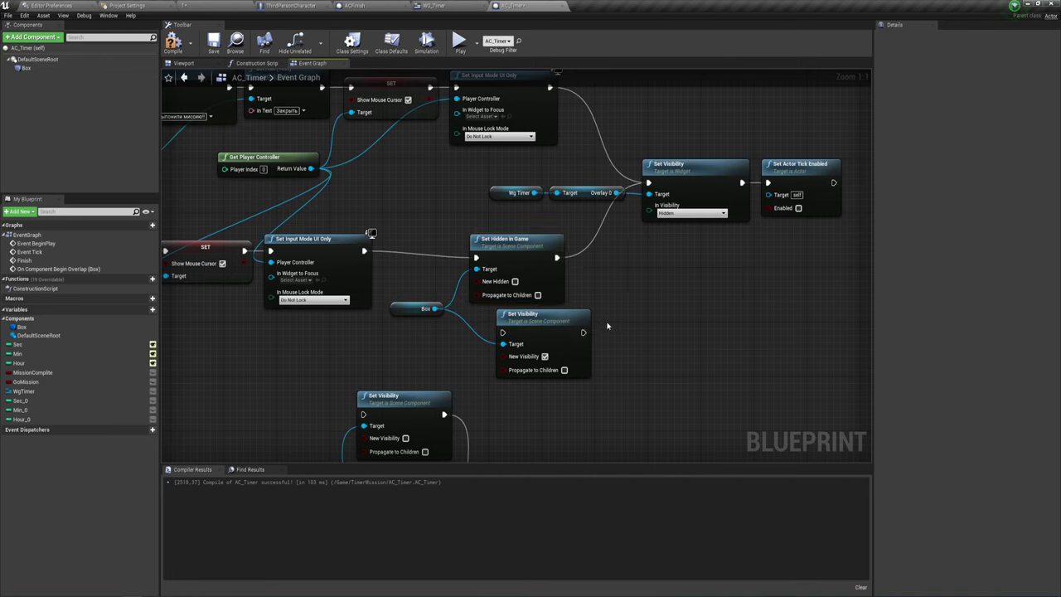
pyautogui.click(515, 281)
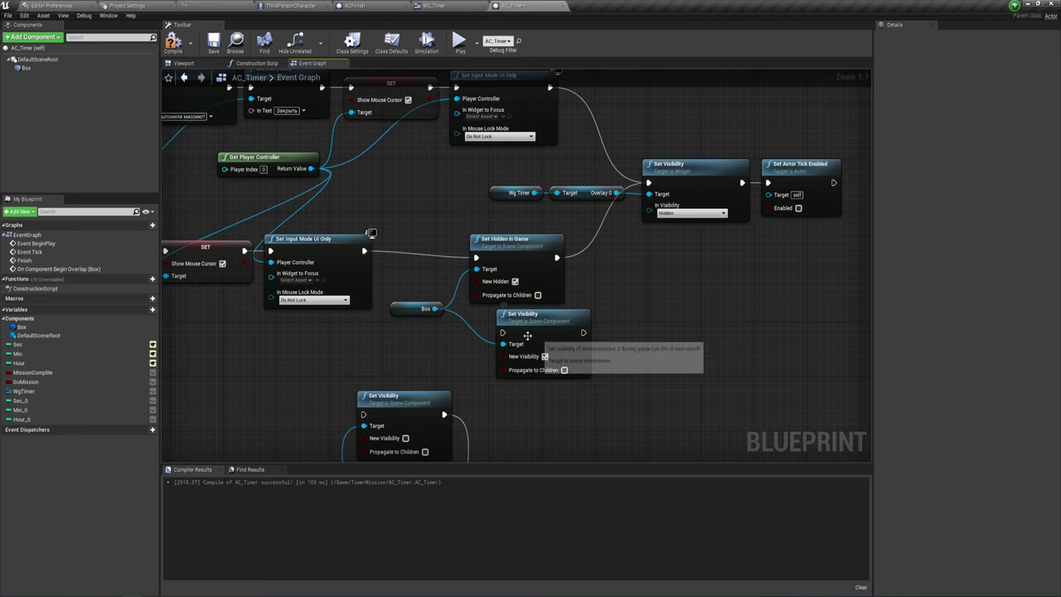
pyautogui.click(173, 41)
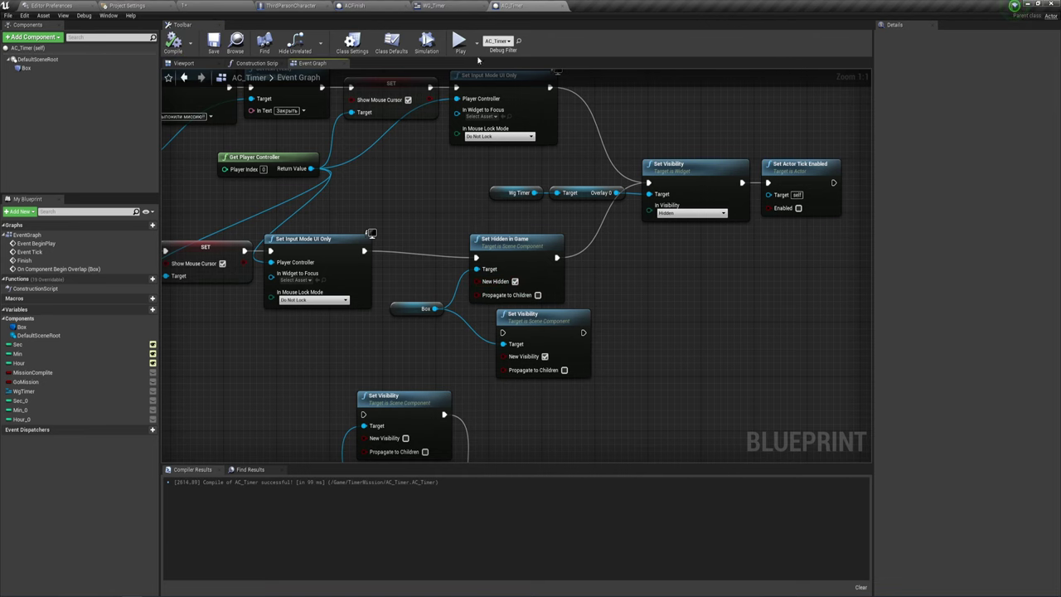
# - Play-test the level, walking forward and starting the mission, then stop the test
pyautogui.click(460, 41)
pyautogui.press('w')
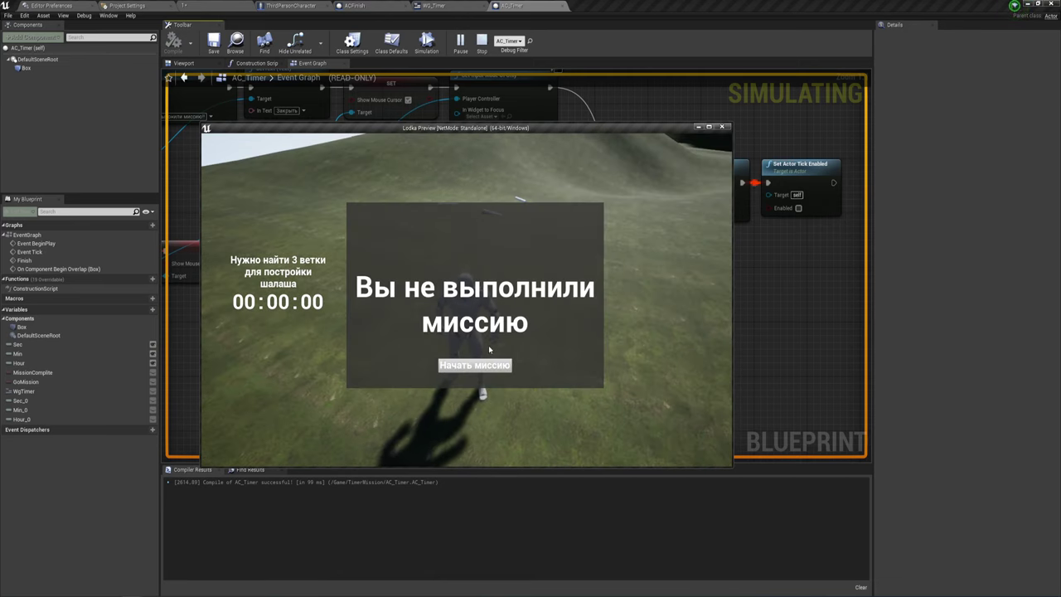
pyautogui.click(484, 365)
pyautogui.press('Escape')
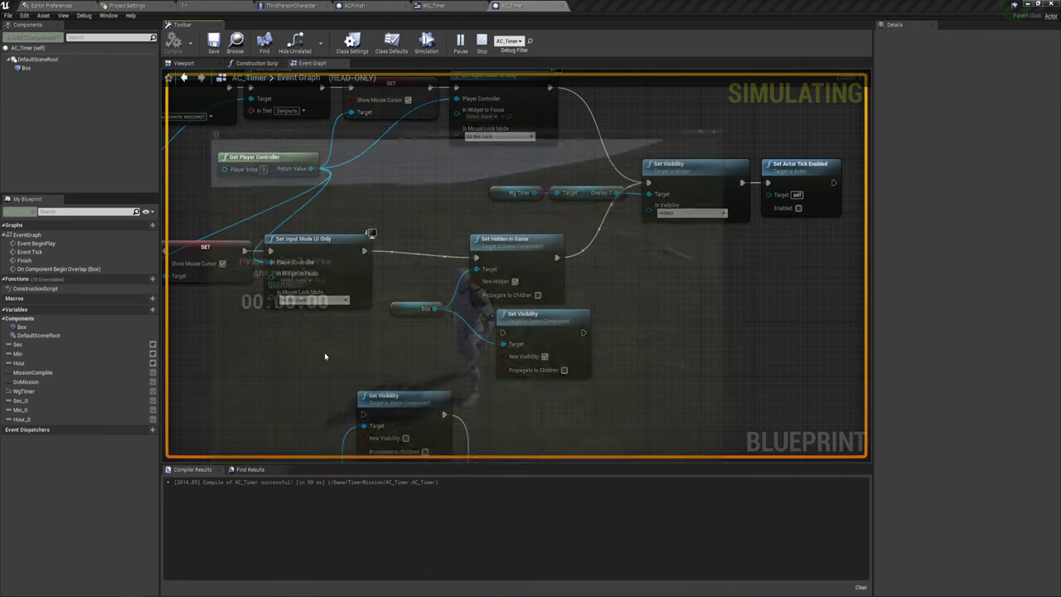
# - Delete the Set Visibility node and undo twice to restore it after Set Input Mode UI Only
pyautogui.click(515, 266)
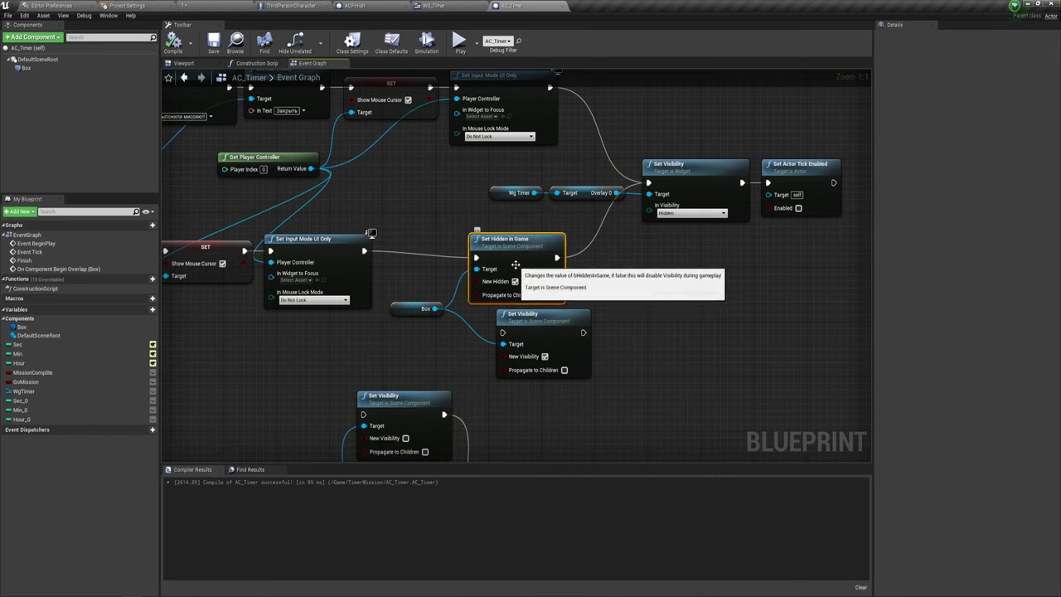
pyautogui.click(554, 322)
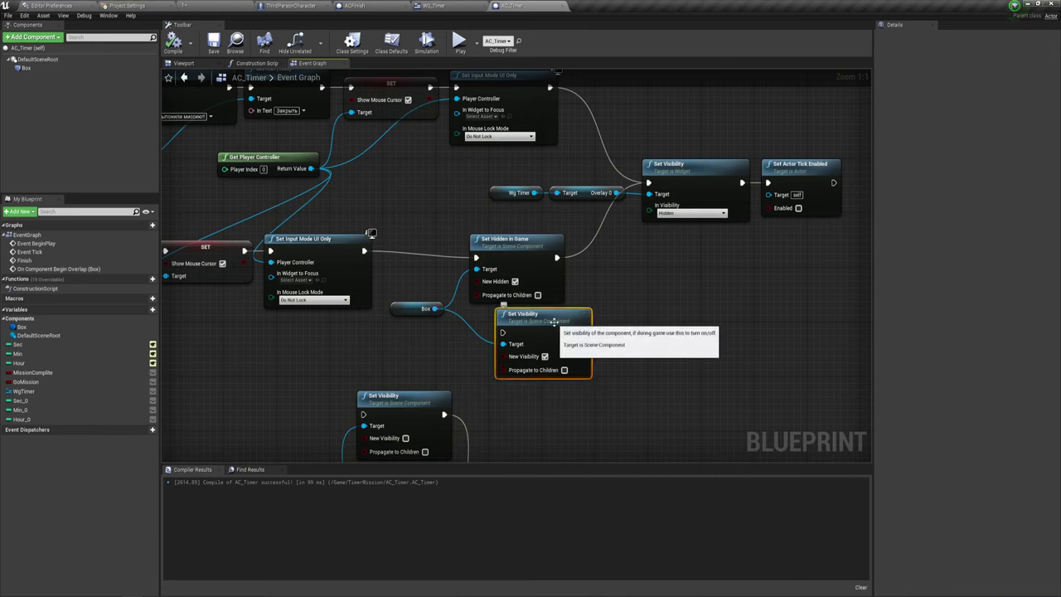
pyautogui.press('Delete')
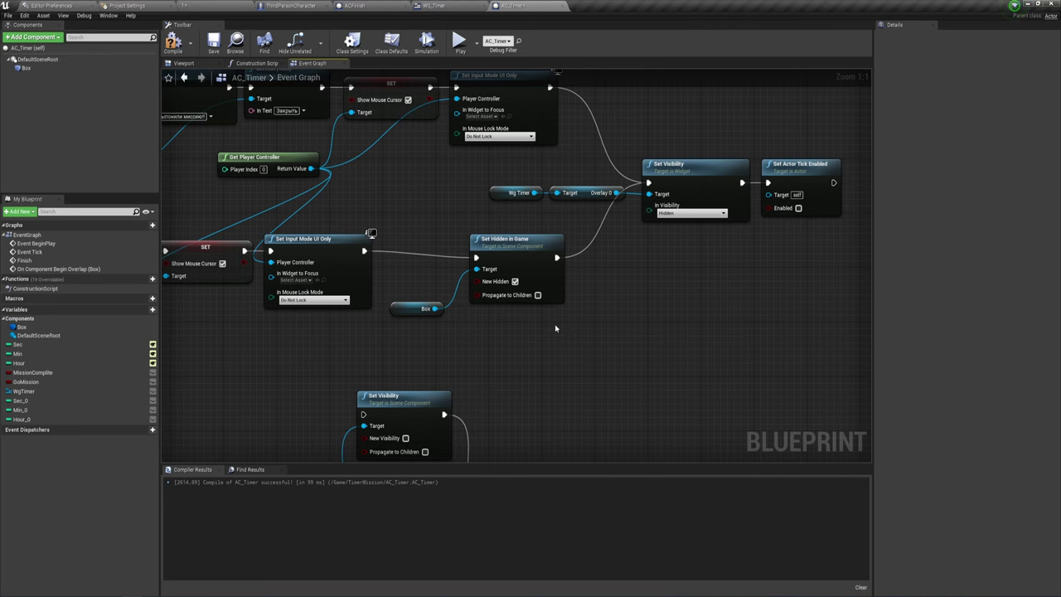
pyautogui.hotkey('ctrl', 'z')
pyautogui.hotkey('ctrl', 'z')
pyautogui.hotkey('ctrl', 'z')
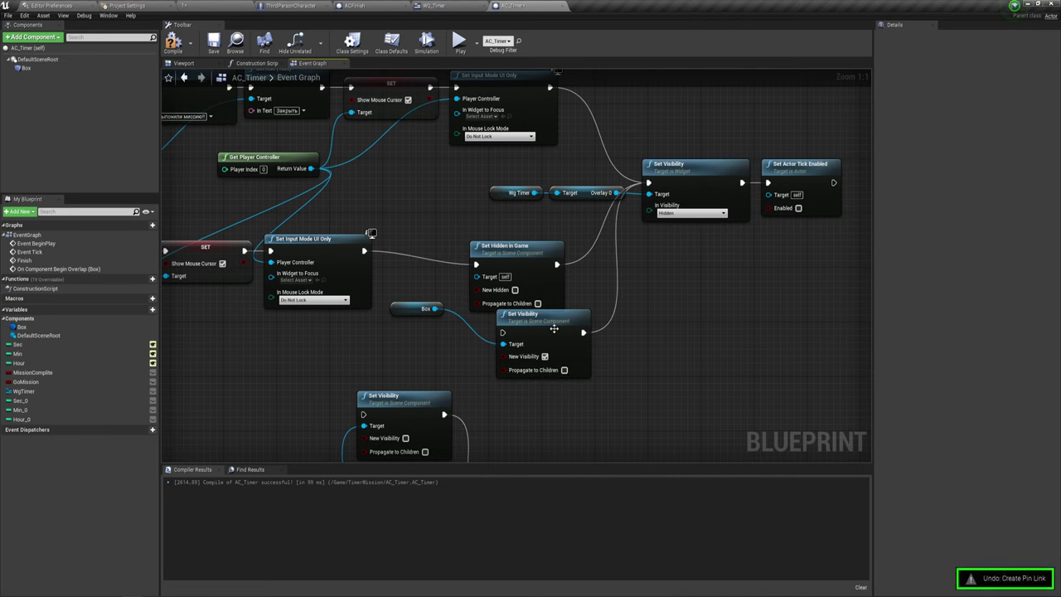
pyautogui.hotkey('ctrl', 'z')
pyautogui.hotkey('ctrl', 'z')
pyautogui.hotkey('ctrl', 'z')
pyautogui.hotkey('ctrl', 'z')
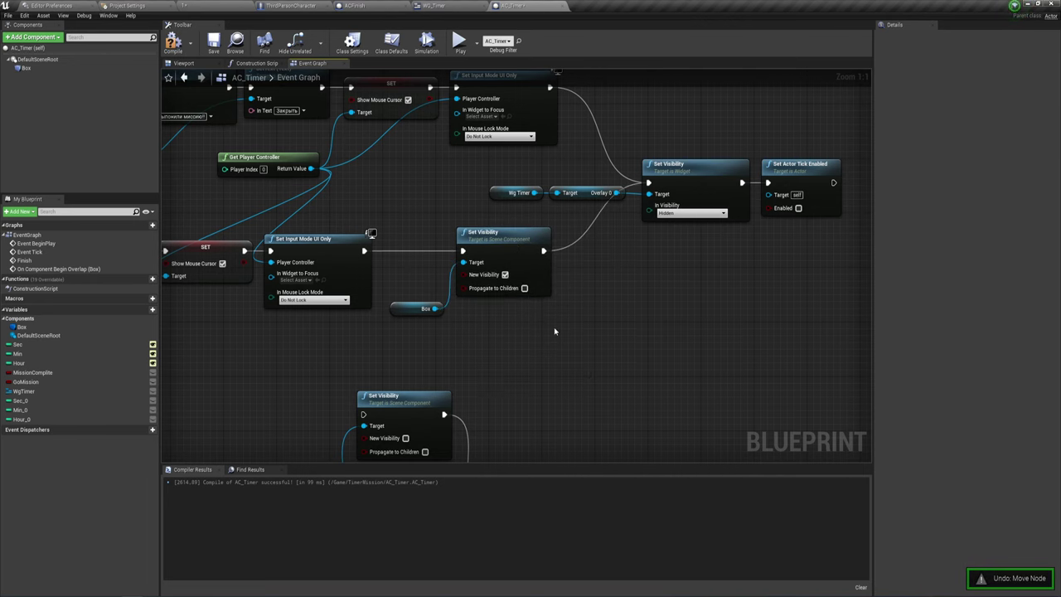
pyautogui.scroll(-3, 549, 280)
pyautogui.scroll(-2, 549, 280)
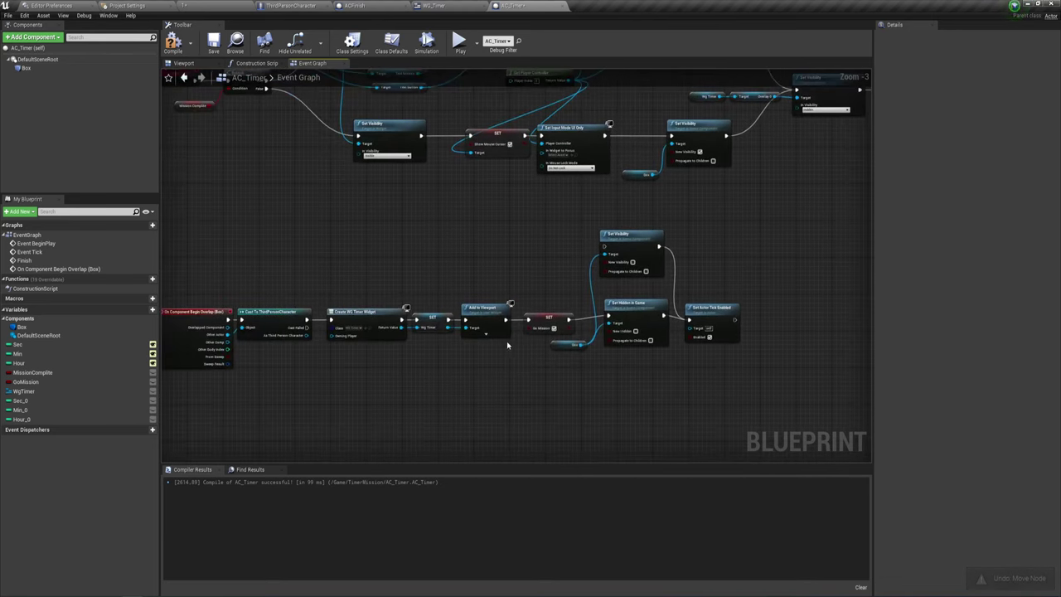
# - Add a Do Once node after Cast To ThirdPersonCharacter in the Begin Overlap chain
pyautogui.moveTo(464, 298); pyautogui.dragTo(625, 311, button='right')
pyautogui.scroll(3, 415, 309)
pyautogui.moveTo(521, 326); pyautogui.dragTo(296, 259)
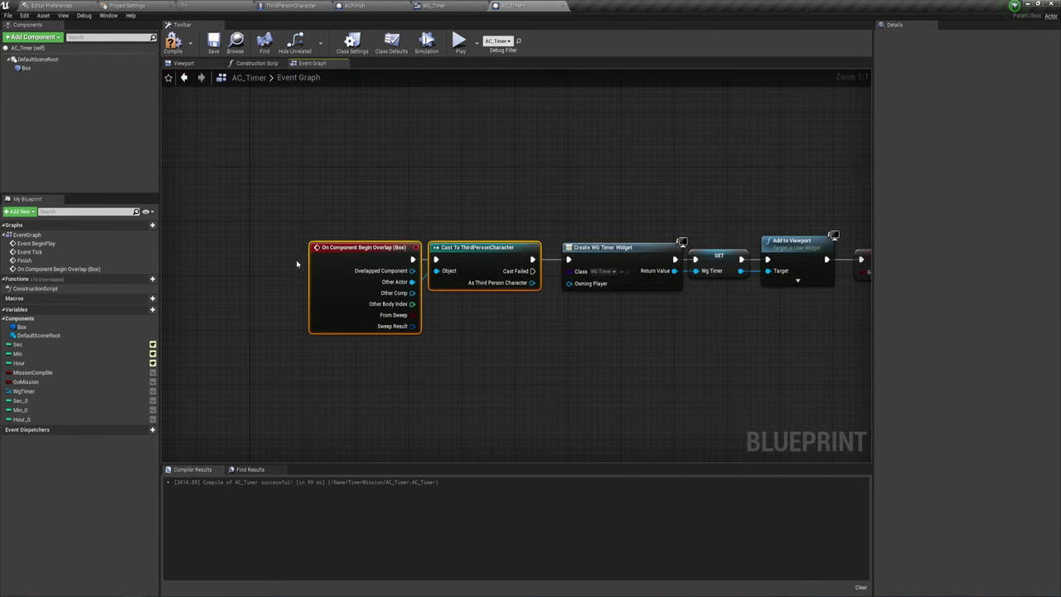
pyautogui.moveTo(465, 253); pyautogui.dragTo(320, 253)
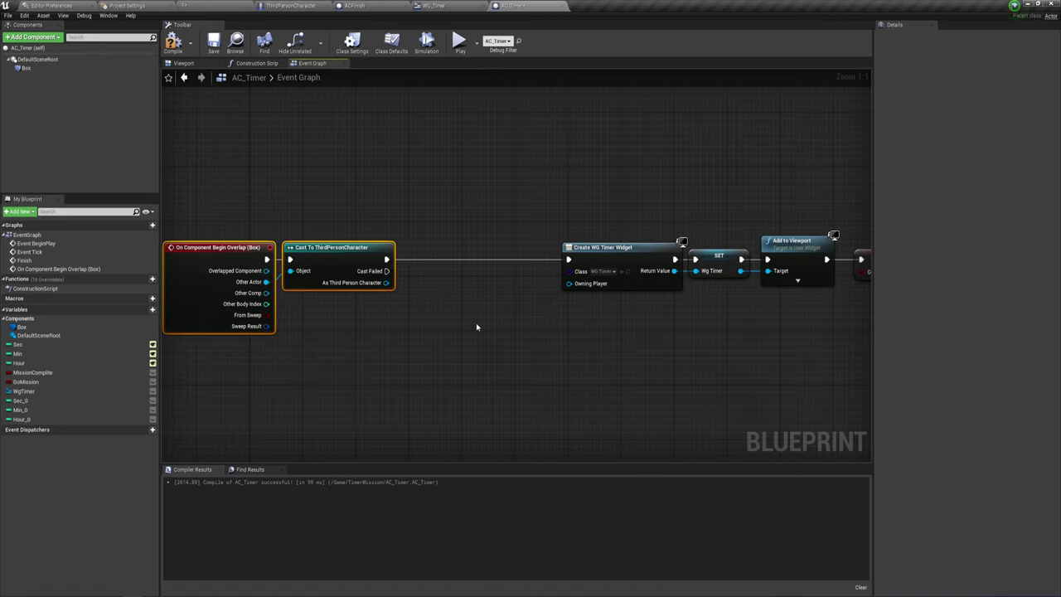
pyautogui.moveTo(387, 259); pyautogui.dragTo(405, 262)
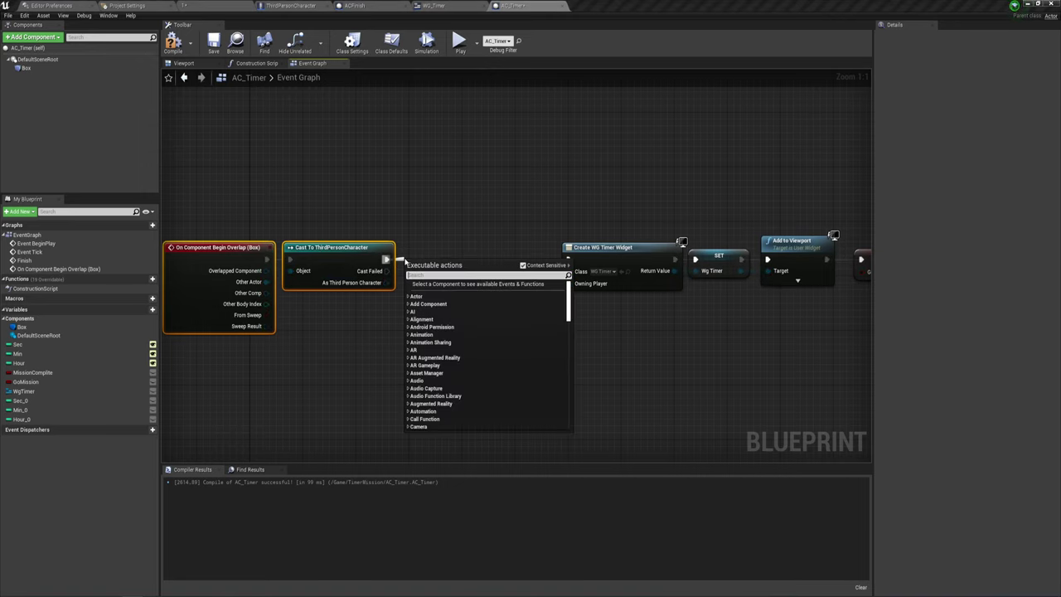
pyautogui.write('doon')
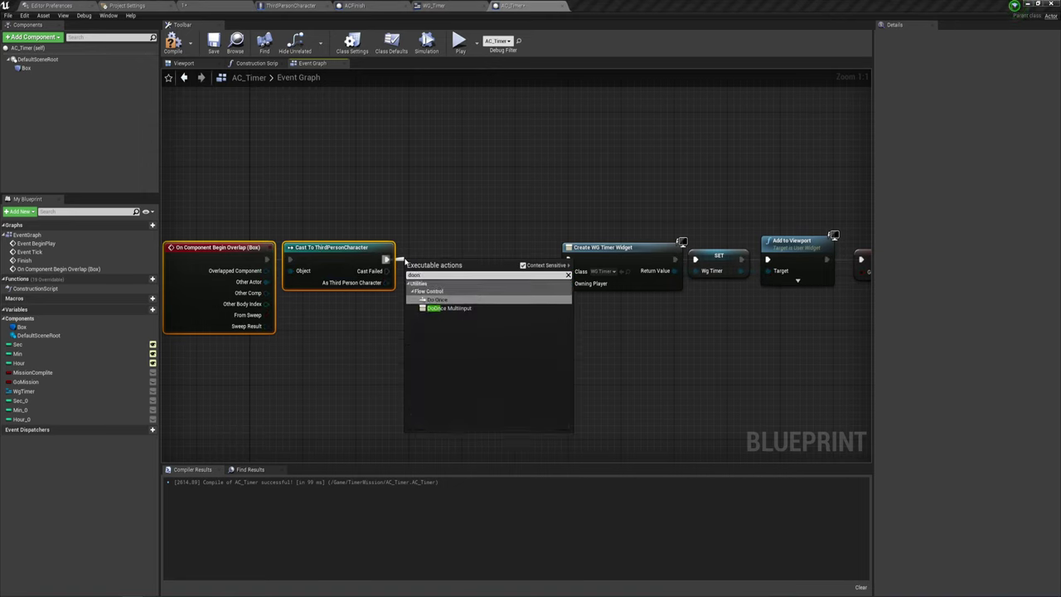
pyautogui.press('Return')
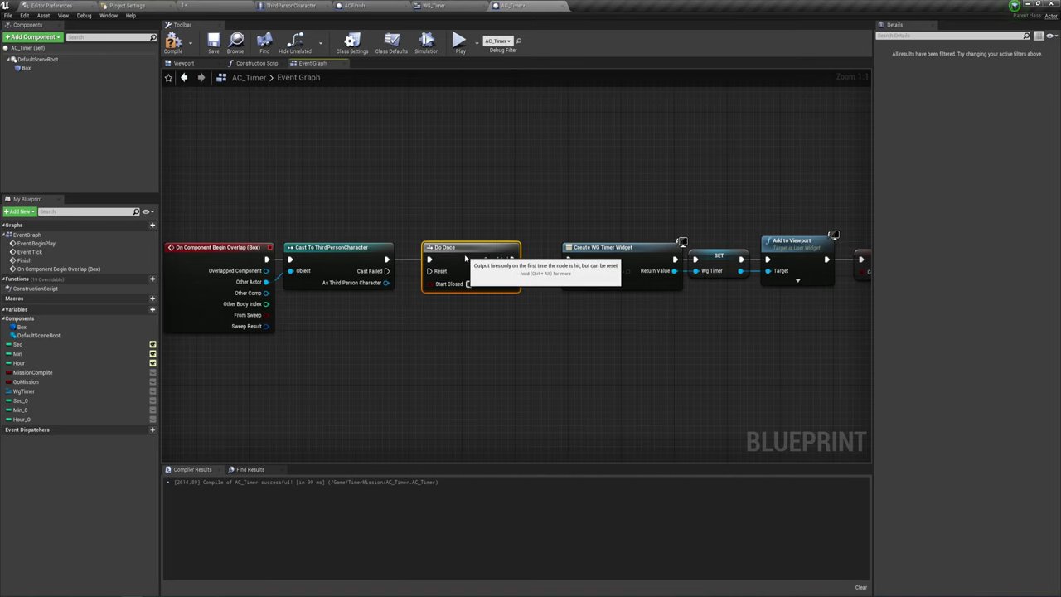
# - Link Mission Complete to the Branch Condition in the Finish chain
pyautogui.moveTo(431, 197); pyautogui.dragTo(448, 228, button='right')
pyautogui.scroll(-1, 448, 228)
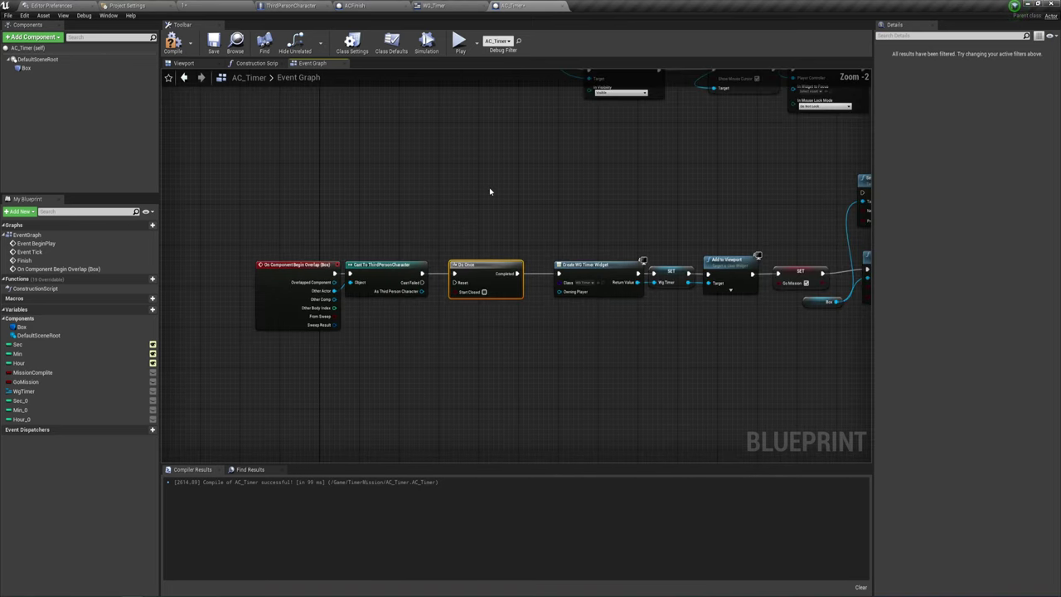
pyautogui.scroll(-1, 448, 229)
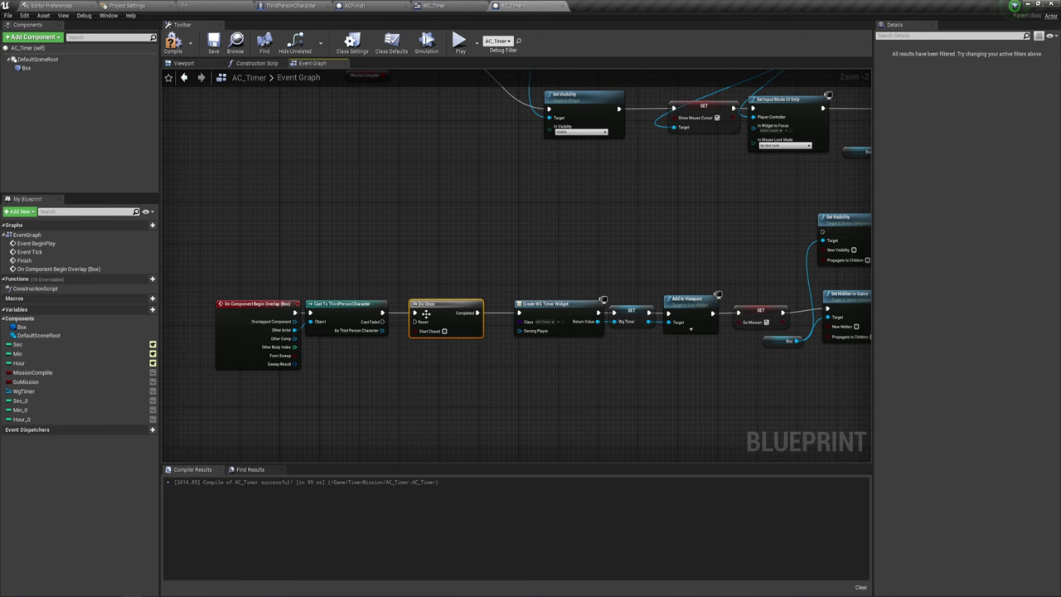
pyautogui.scroll(-1, 579, 197)
pyautogui.scroll(-1, 563, 248)
pyautogui.moveTo(563, 248)
pyautogui.mouseDown(button='right')
pyautogui.moveTo(486, 344)
pyautogui.moveTo(533, 272)
pyautogui.mouseUp(button='right')
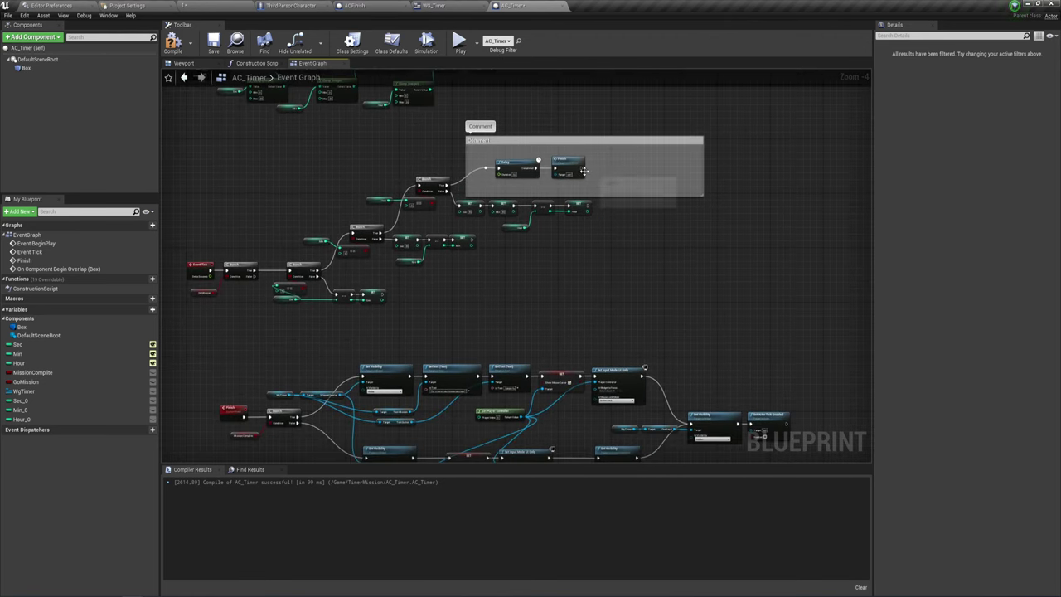
pyautogui.moveTo(592, 324); pyautogui.dragTo(659, 249, button='right')
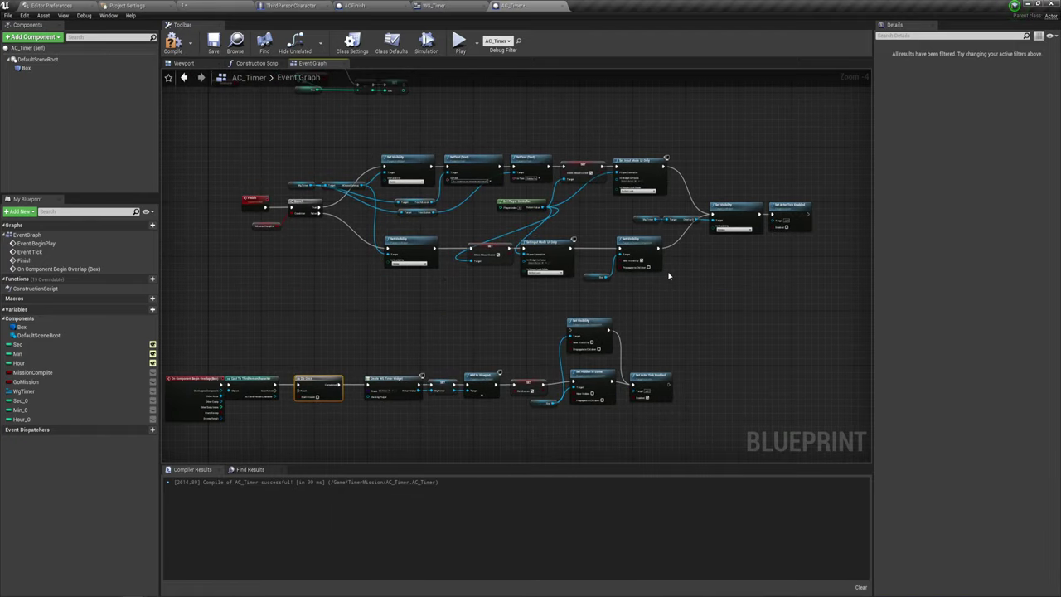
pyautogui.scroll(1, 669, 276)
pyautogui.moveTo(458, 307); pyautogui.dragTo(497, 253, button='right')
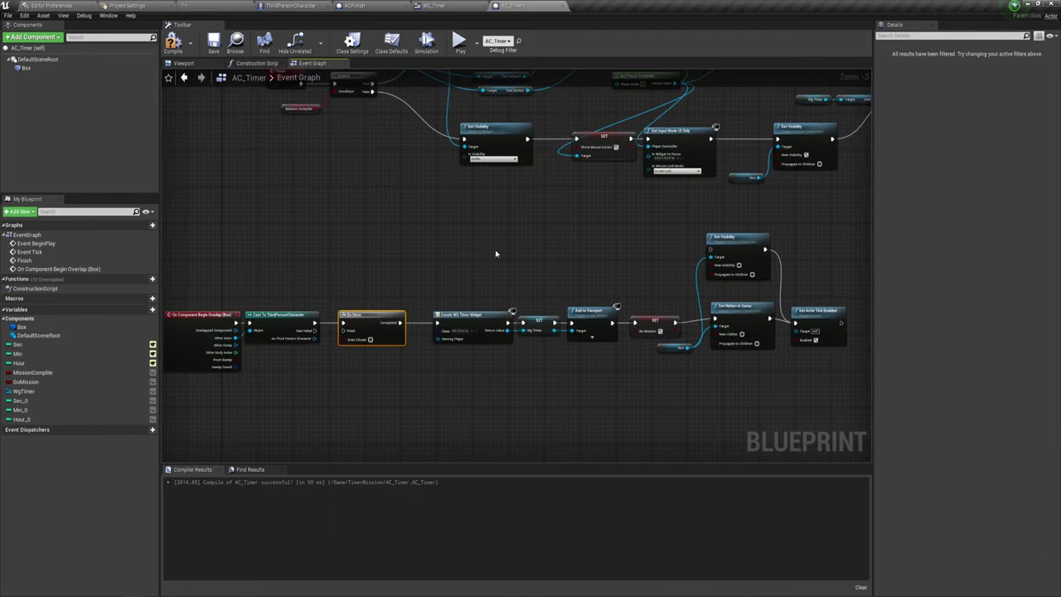
pyautogui.moveTo(403, 301)
pyautogui.mouseDown(button='right')
pyautogui.moveTo(198, 366)
pyautogui.moveTo(441, 388)
pyautogui.mouseUp(button='right')
pyautogui.moveTo(345, 216); pyautogui.dragTo(362, 191)
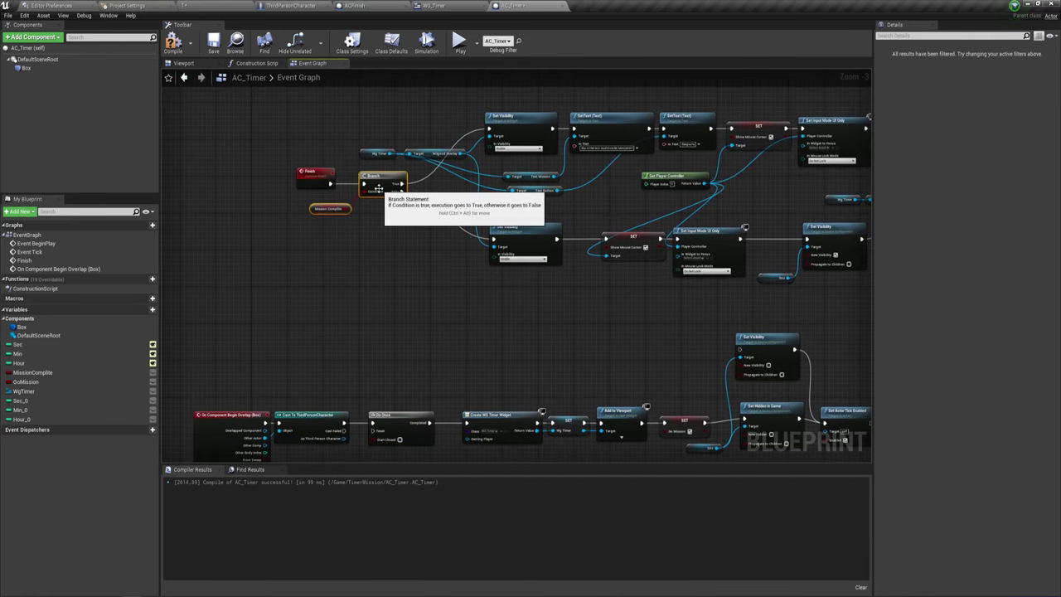
pyautogui.moveTo(359, 374); pyautogui.dragTo(410, 277, button='right')
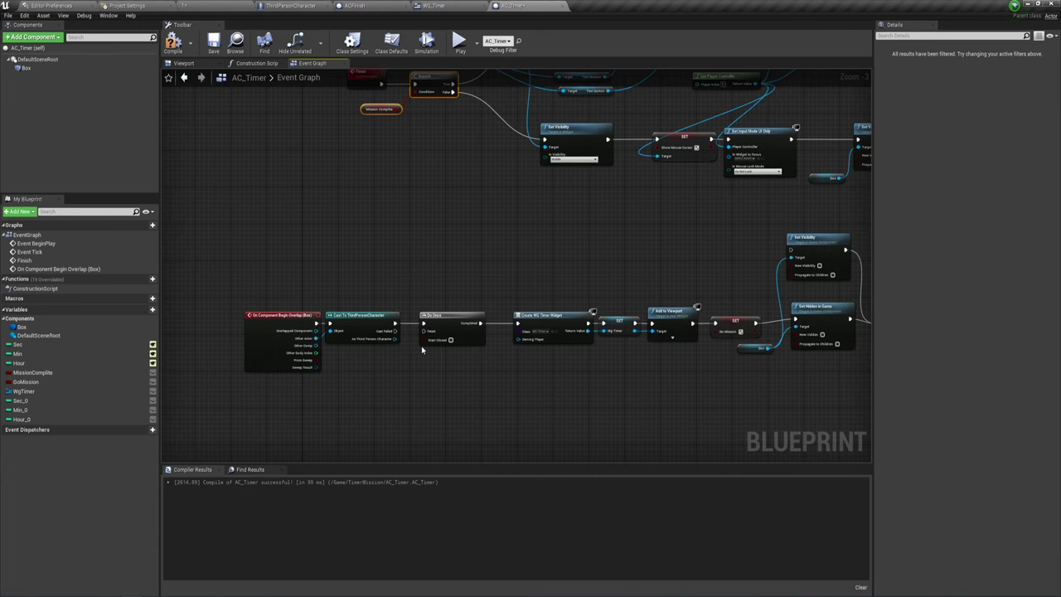
pyautogui.moveTo(469, 196); pyautogui.dragTo(432, 286, button='right')
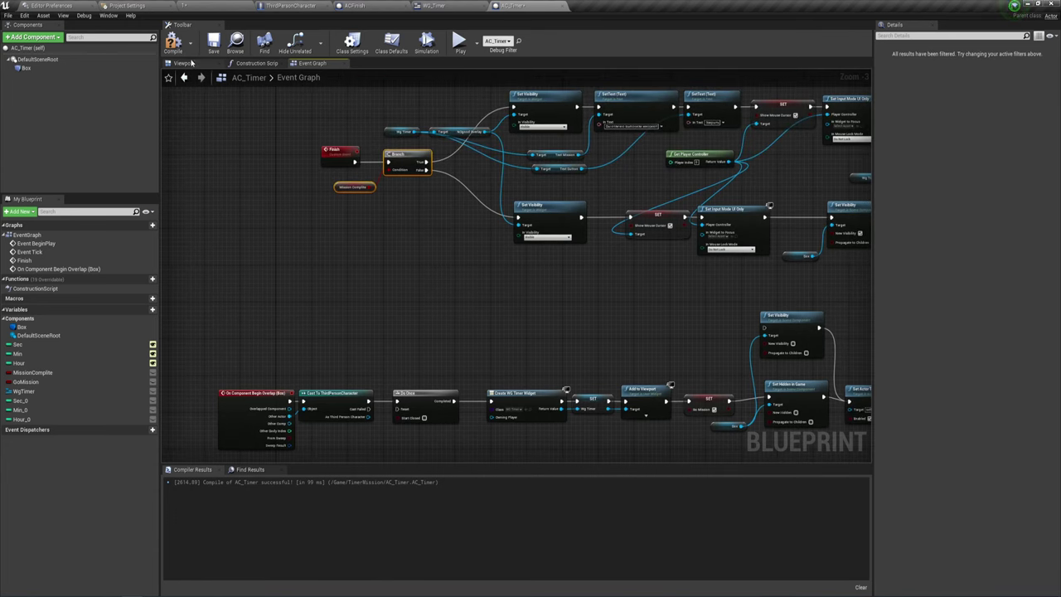
pyautogui.click(458, 42)
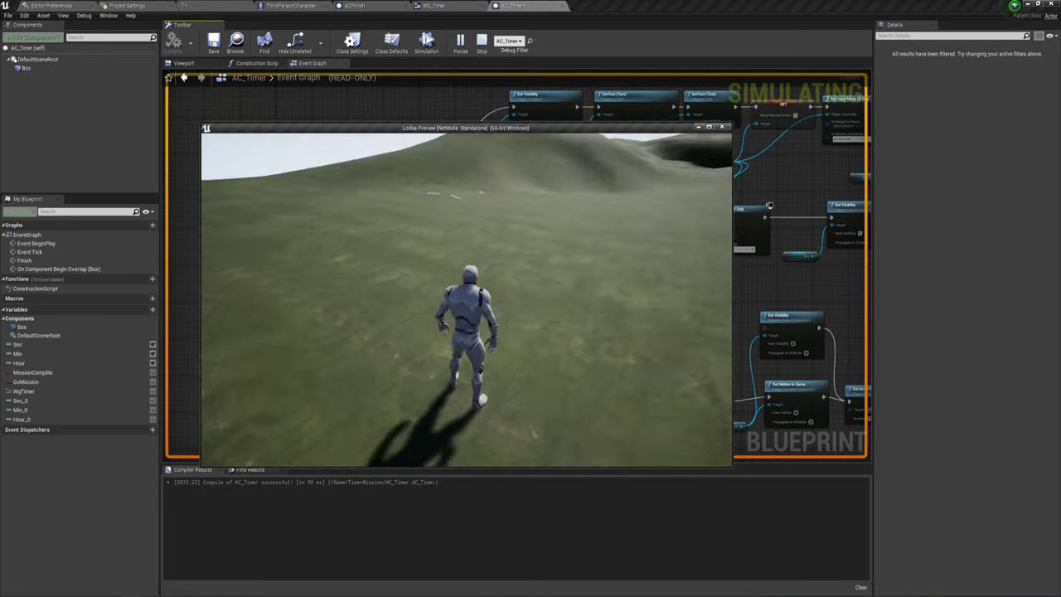
pyautogui.press('w')
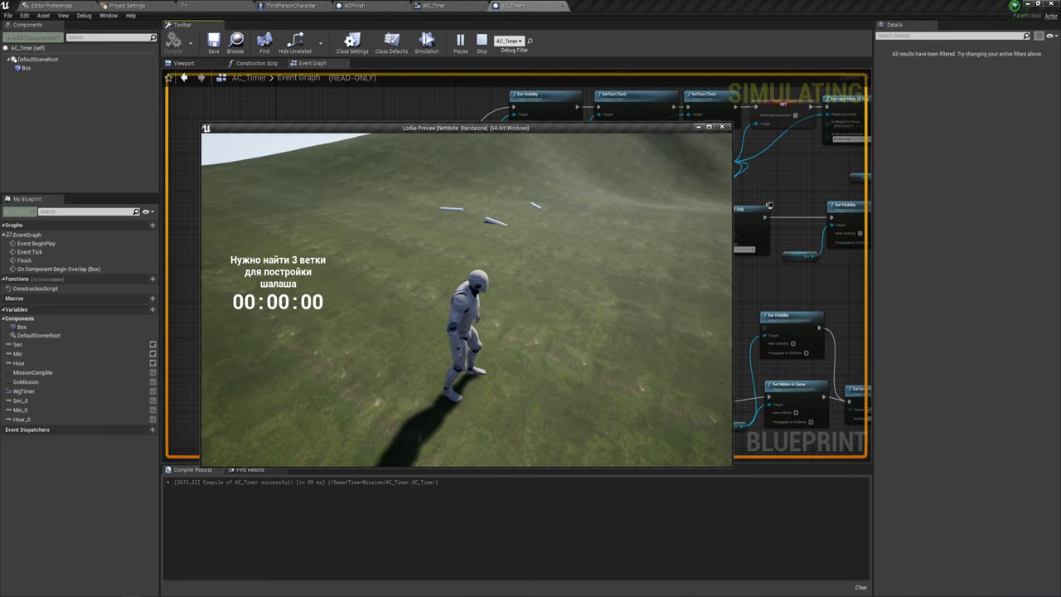
pyautogui.click(483, 366)
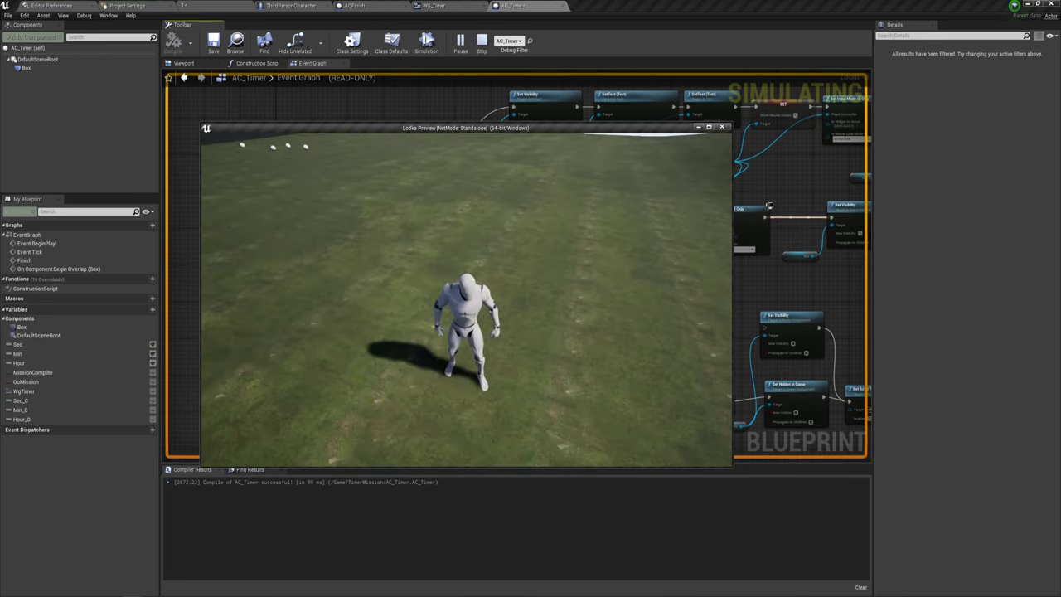
pyautogui.press('a')
pyautogui.press('s')
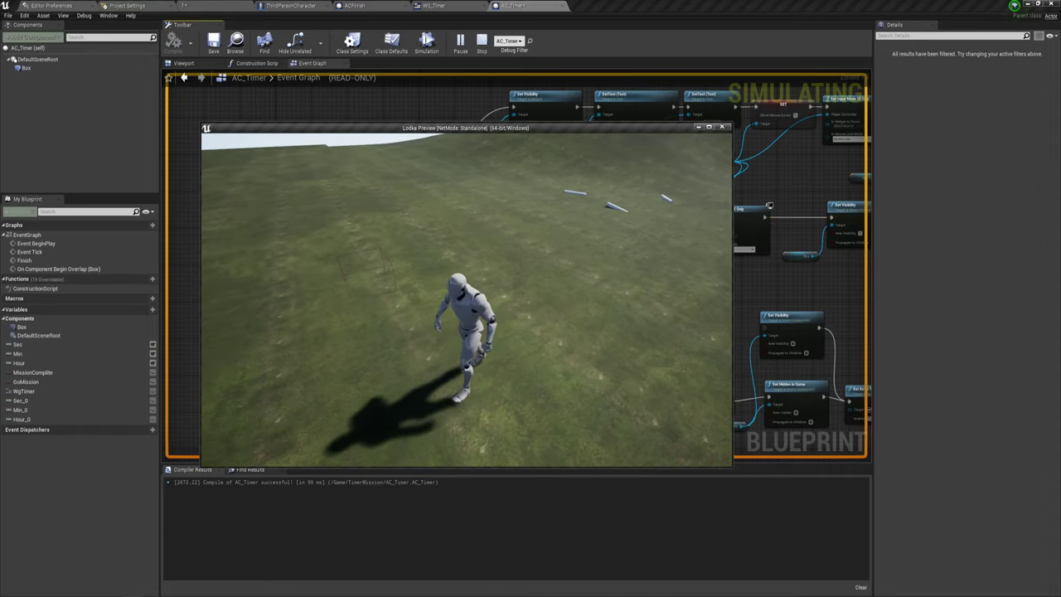
pyautogui.press('Escape')
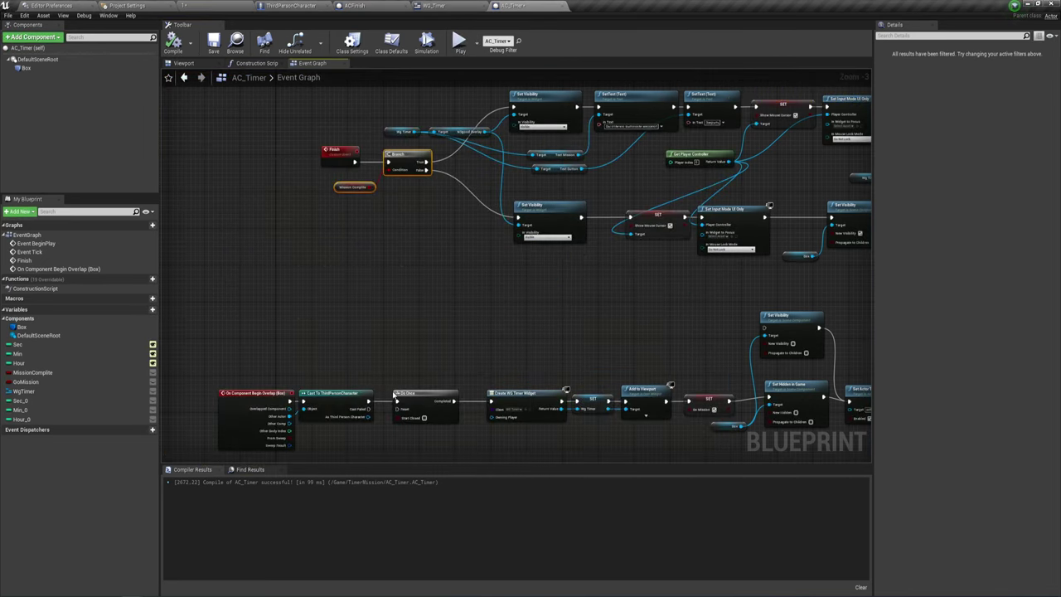
# - Copy the Branch and Mission Complete nodes and paste them near the overlap chain
pyautogui.moveTo(461, 348); pyautogui.dragTo(533, 301, button='right')
pyautogui.moveTo(481, 191); pyautogui.dragTo(478, 235, button='right')
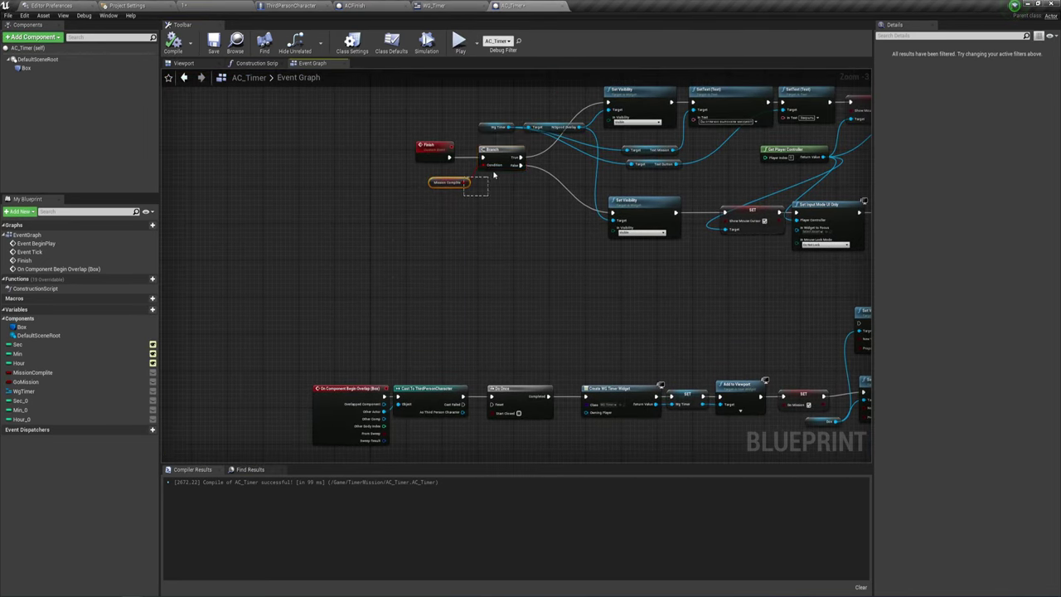
pyautogui.moveTo(496, 171); pyautogui.dragTo(495, 99, button='right')
pyautogui.scroll(3, 464, 265)
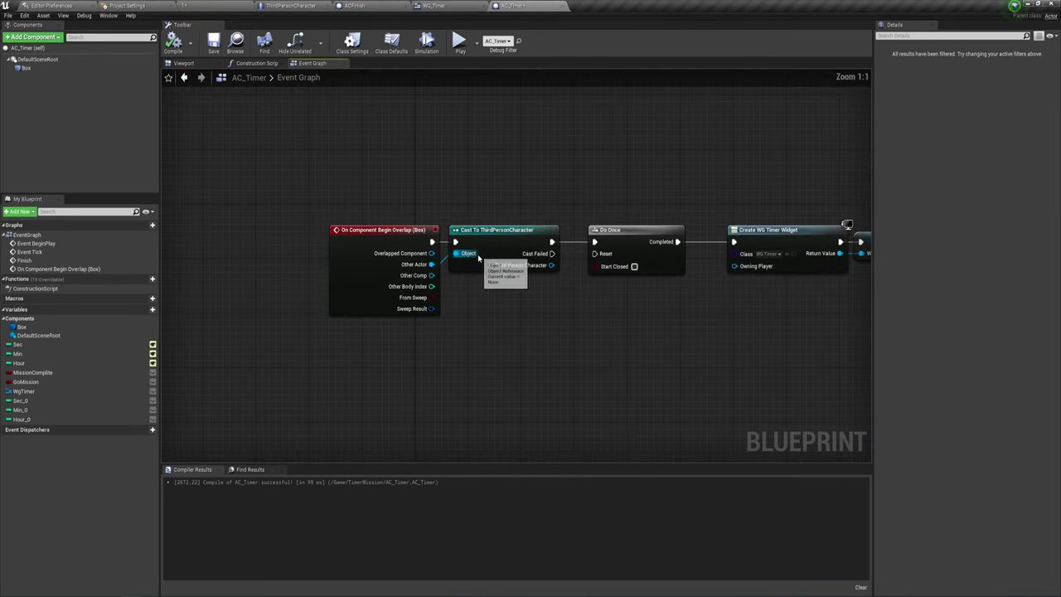
pyautogui.moveTo(490, 319)
pyautogui.mouseDown()
pyautogui.moveTo(435, 249)
pyautogui.moveTo(363, 241)
pyautogui.mouseUp()
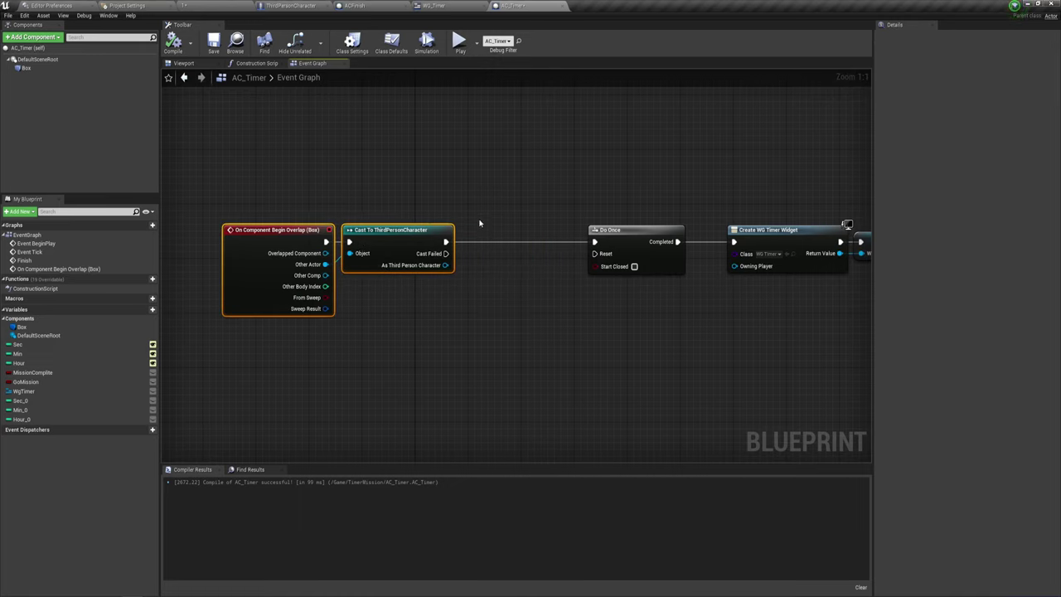
pyautogui.hotkey('ctrl', 'v')
# - Wire the Cast into the new Branch and its False output into Do Once's Reset
pyautogui.moveTo(547, 213)
pyautogui.mouseDown()
pyautogui.moveTo(535, 255)
pyautogui.moveTo(533, 241)
pyautogui.mouseUp()
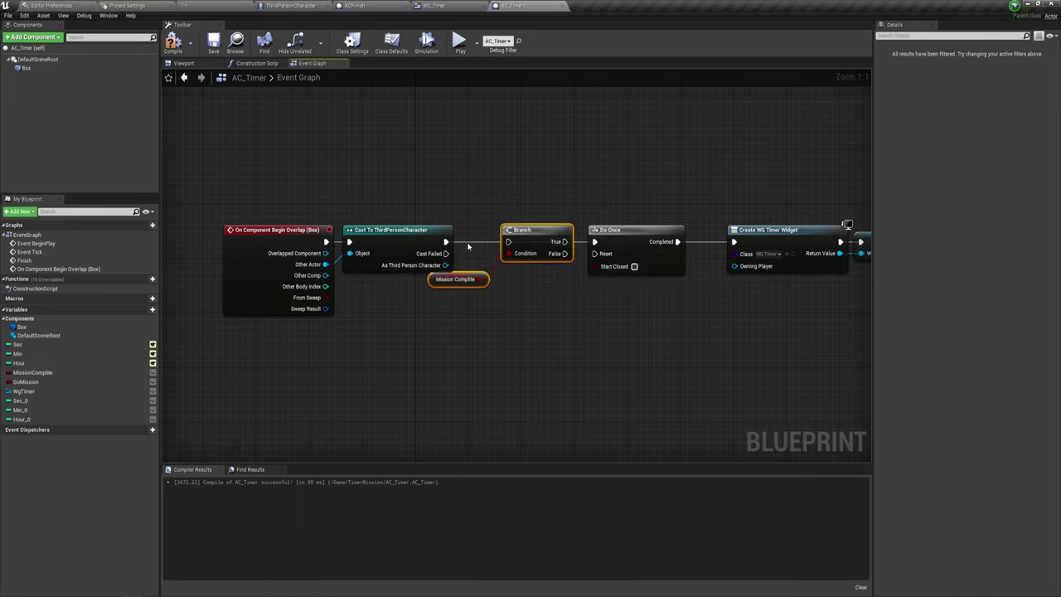
pyautogui.moveTo(444, 242); pyautogui.dragTo(446, 241)
pyautogui.moveTo(579, 269); pyautogui.dragTo(546, 267, button='right')
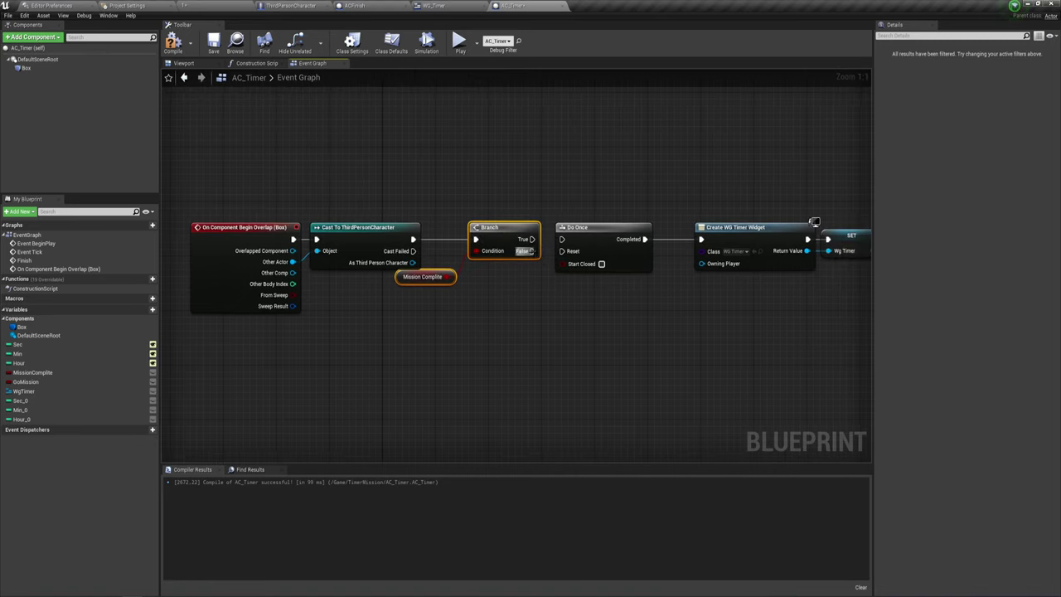
pyautogui.moveTo(532, 251); pyautogui.dragTo(562, 239)
pyautogui.moveTo(545, 287); pyautogui.dragTo(505, 271, button='right')
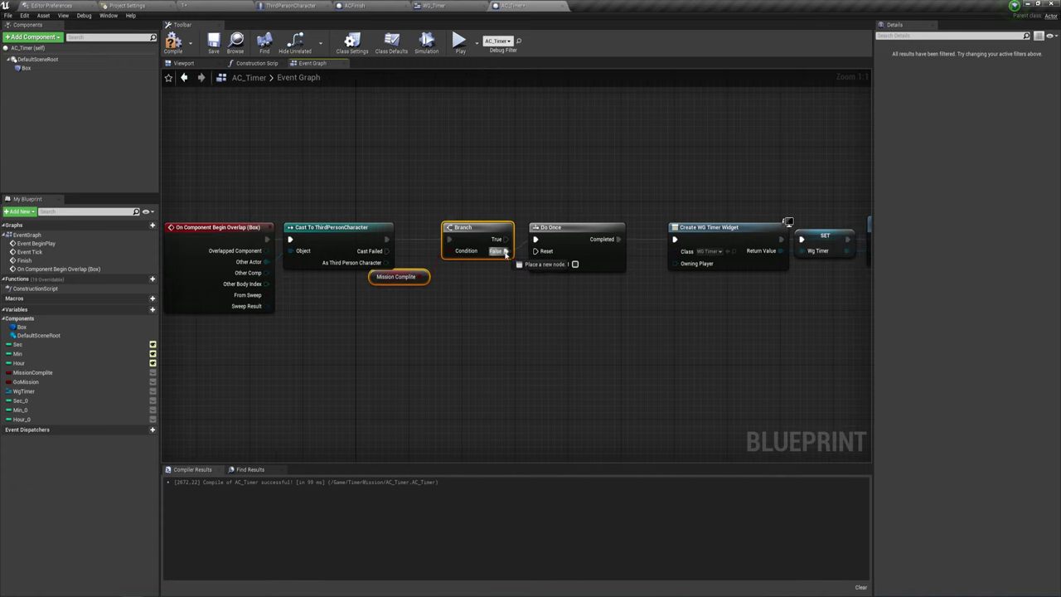
pyautogui.moveTo(506, 251); pyautogui.dragTo(535, 250)
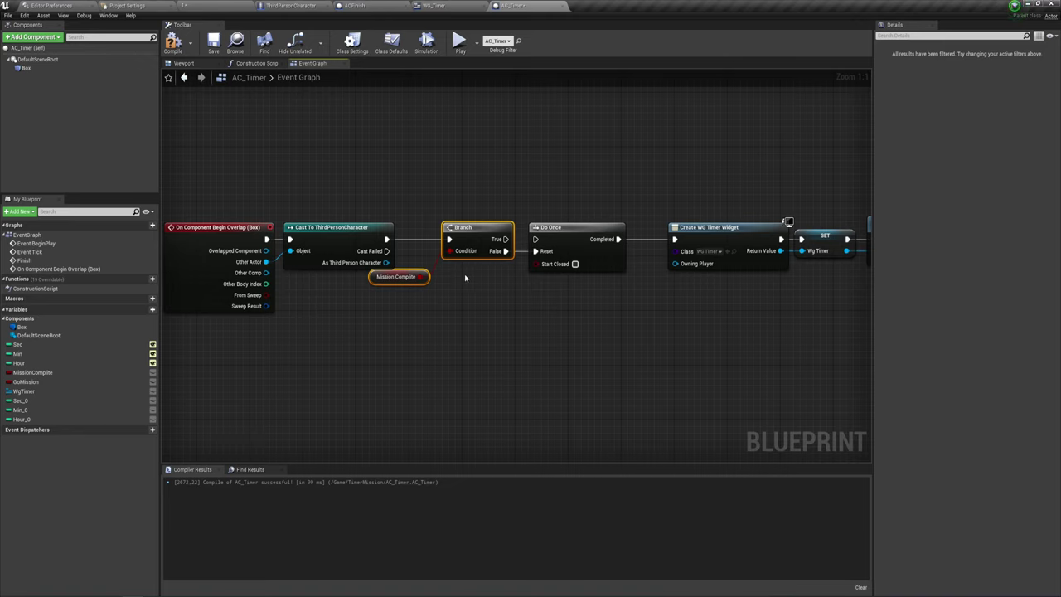
# - Delete the Branch and Mission Complete nodes from the AC_Timer event graph
pyautogui.moveTo(457, 236); pyautogui.dragTo(437, 257)
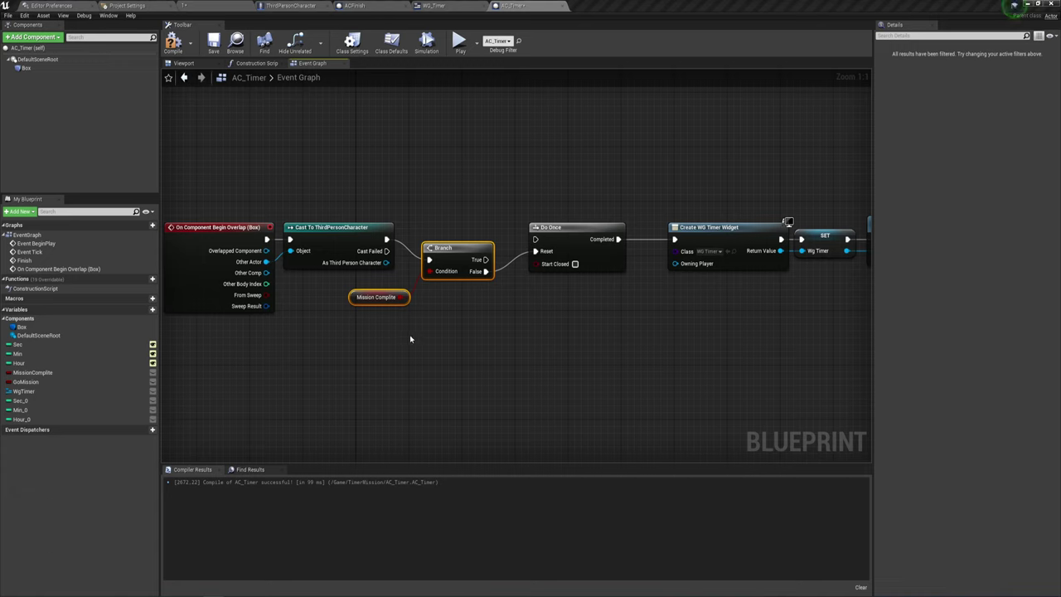
pyautogui.moveTo(407, 329)
pyautogui.mouseDown()
pyautogui.moveTo(441, 235)
pyautogui.moveTo(535, 239)
pyautogui.mouseUp()
pyautogui.press('Delete')
# - Connect Cast To ThirdPersonCharacter's exec output directly to Do Once
pyautogui.scroll(-2, 556, 265)
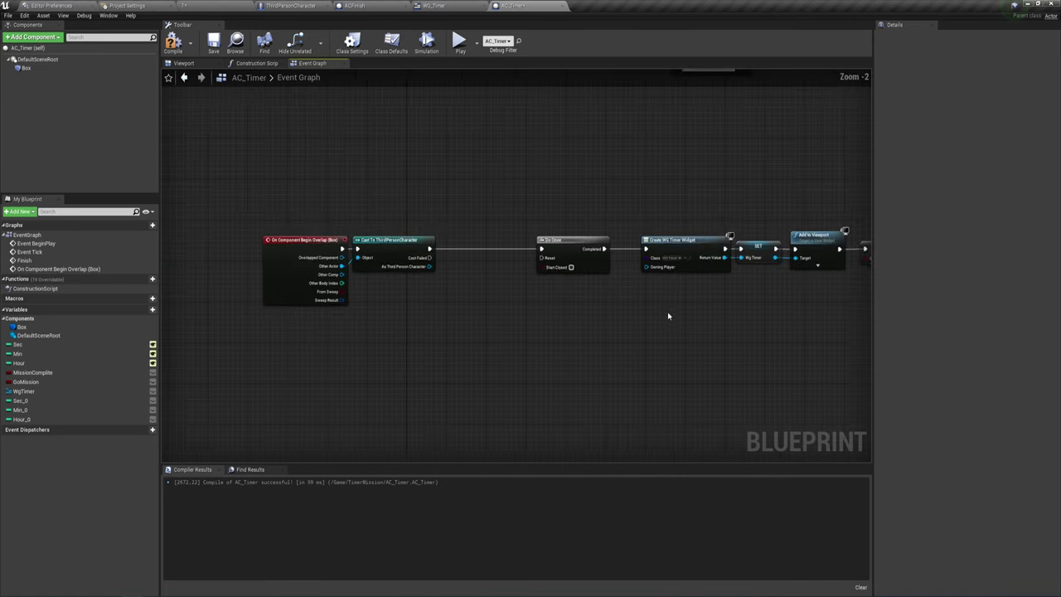
pyautogui.moveTo(668, 313)
pyautogui.mouseDown(button='right')
pyautogui.moveTo(481, 279)
pyautogui.moveTo(351, 289)
pyautogui.mouseUp(button='right')
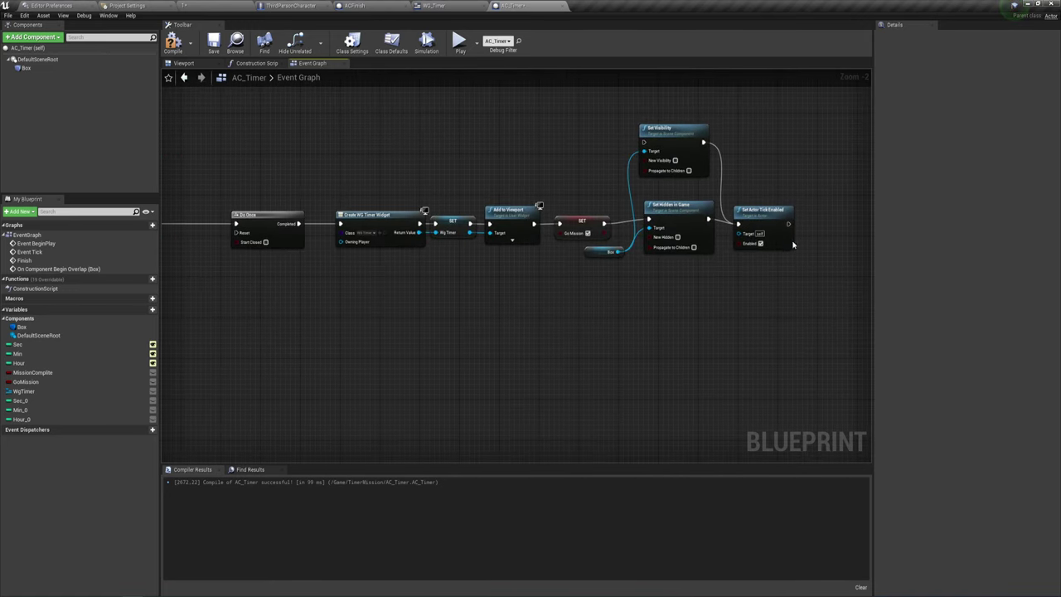
pyautogui.moveTo(793, 245); pyautogui.dragTo(646, 248, button='right')
# - Add a Delay node after Set Actor Tick Enabled
pyautogui.moveTo(637, 227); pyautogui.dragTo(676, 229)
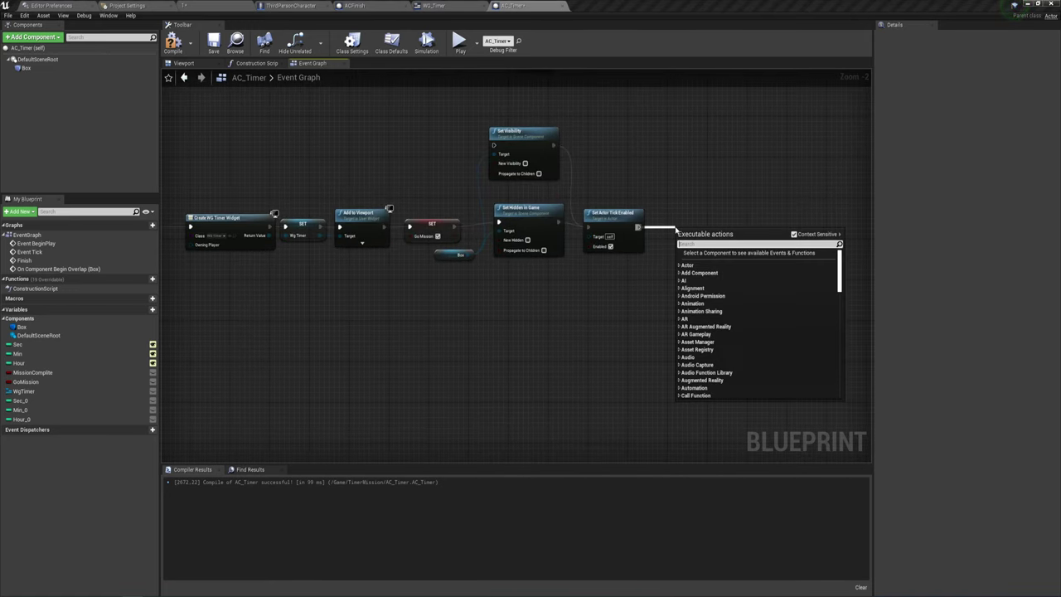
pyautogui.write('dela')
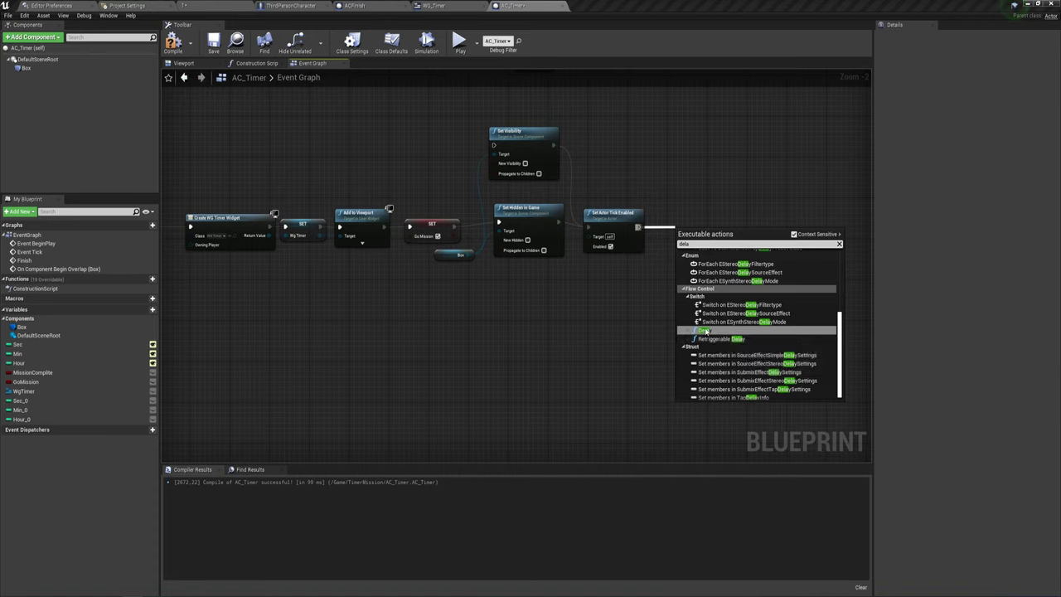
pyautogui.click(704, 331)
pyautogui.moveTo(730, 244); pyautogui.dragTo(245, 308)
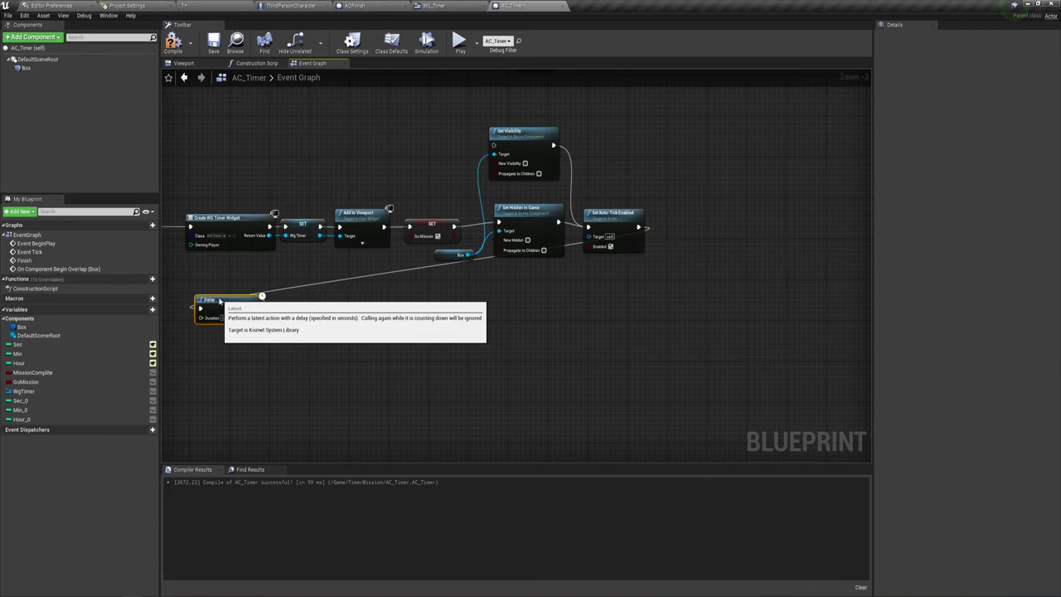
pyautogui.moveTo(348, 339); pyautogui.dragTo(611, 339, button='right')
# - Place the 5-second Delay below the cast, wire it to reset Do Once, and compile
pyautogui.scroll(2, 636, 323)
pyautogui.moveTo(515, 355); pyautogui.dragTo(611, 355, button='right')
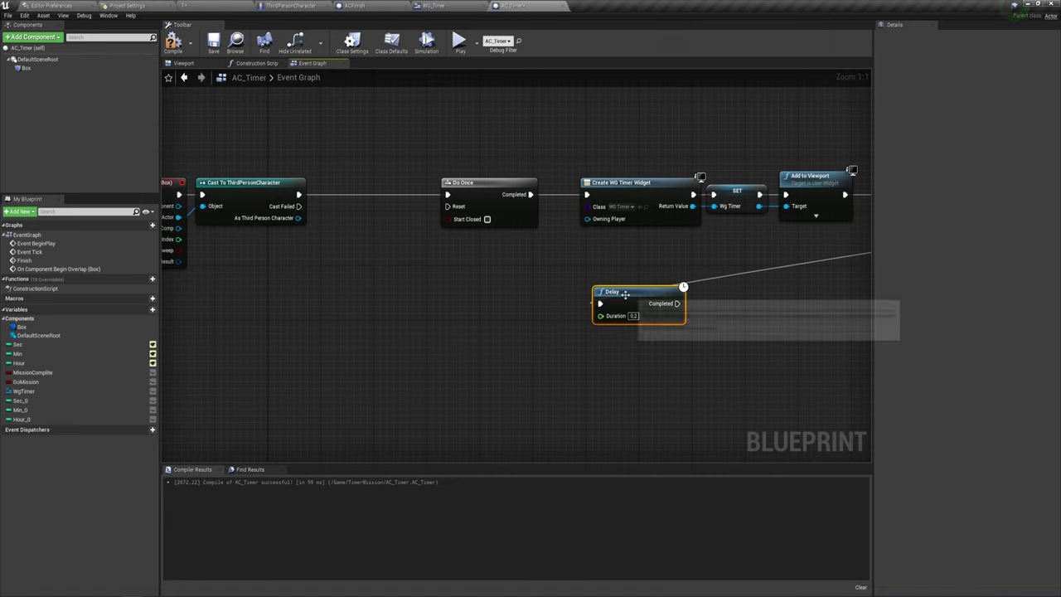
pyautogui.moveTo(620, 291); pyautogui.dragTo(321, 277)
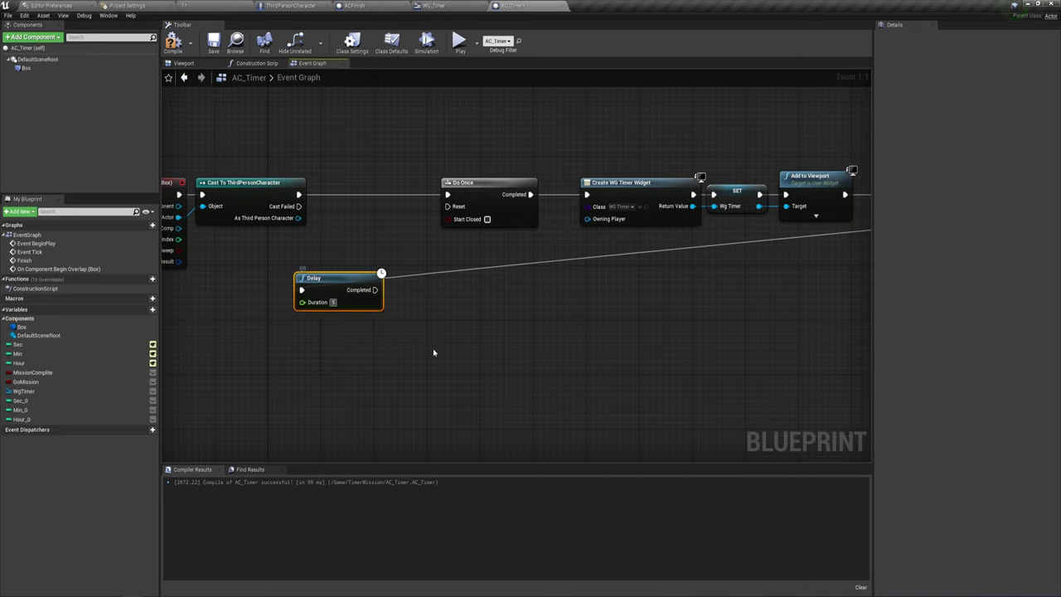
pyautogui.moveTo(374, 290); pyautogui.dragTo(449, 207)
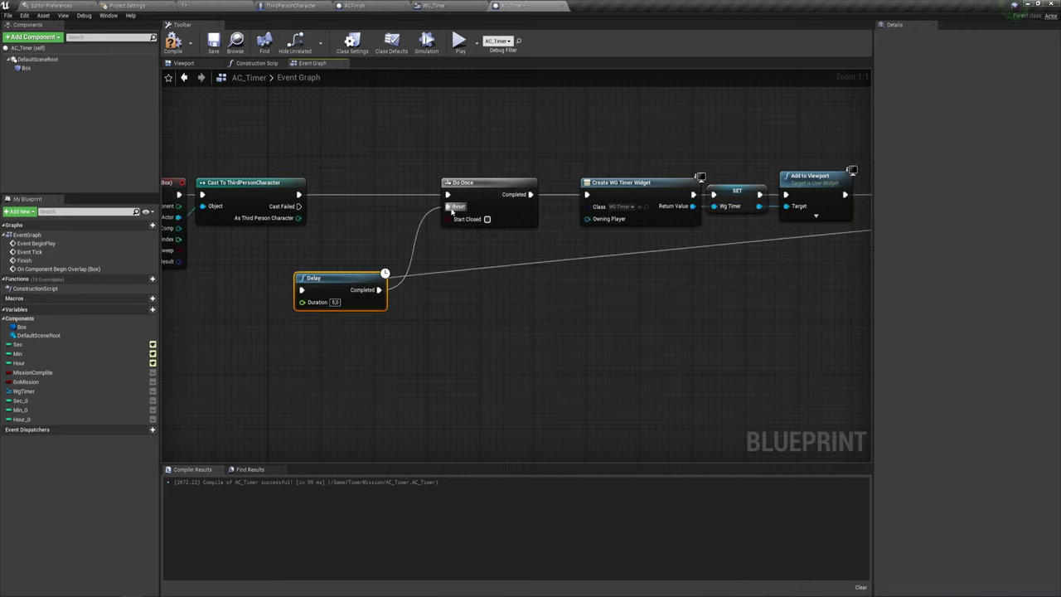
pyautogui.click(173, 39)
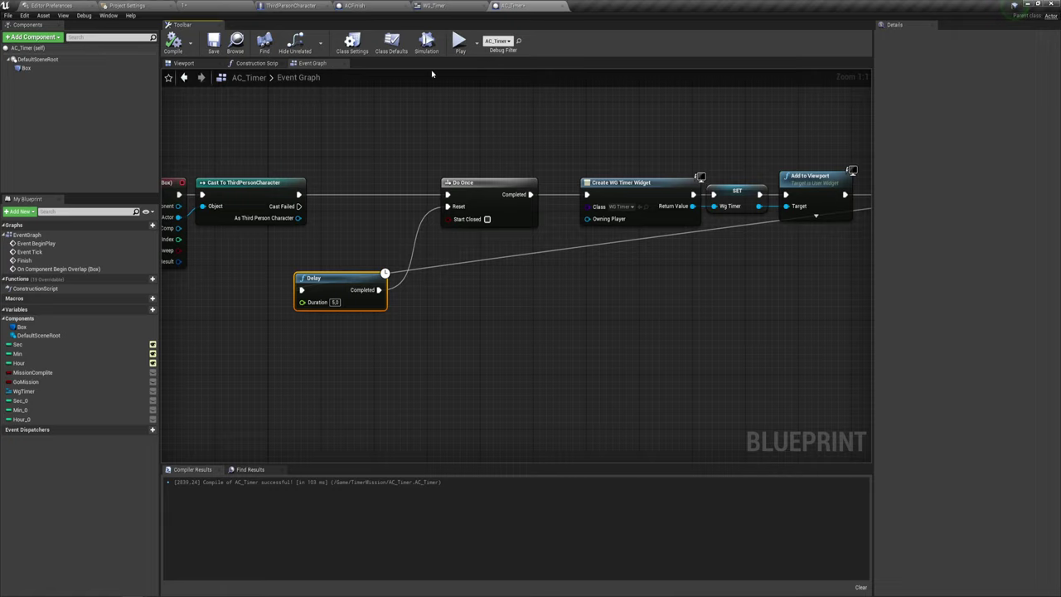
pyautogui.click(460, 43)
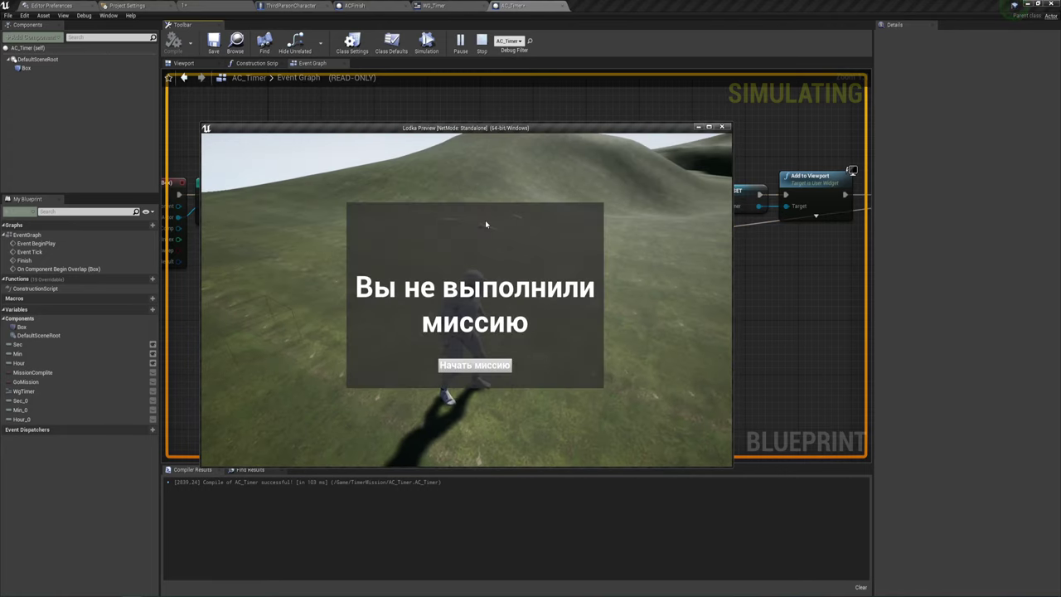
pyautogui.click(472, 364)
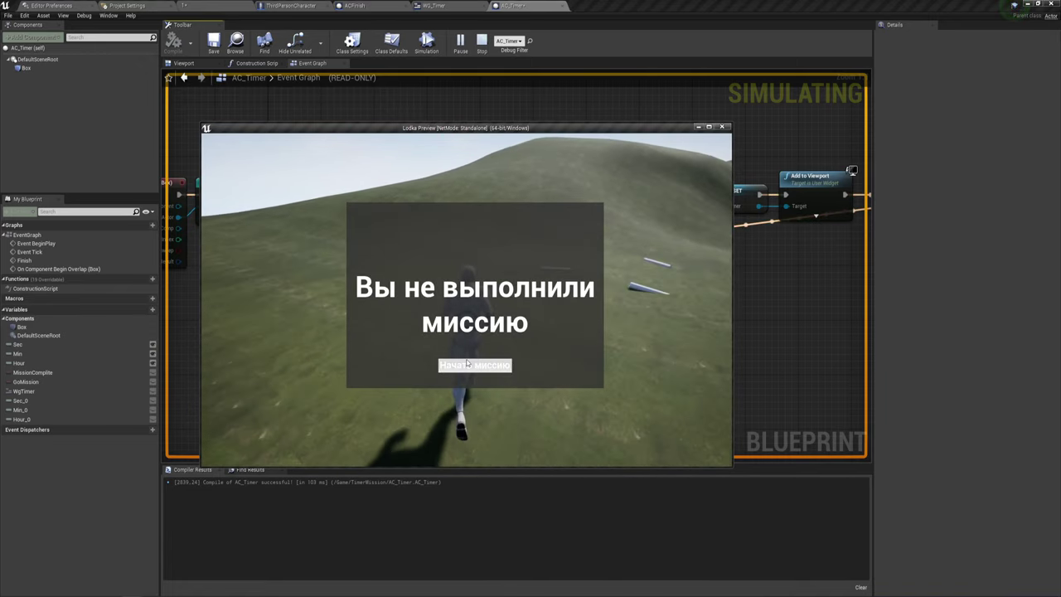
pyautogui.click(467, 364)
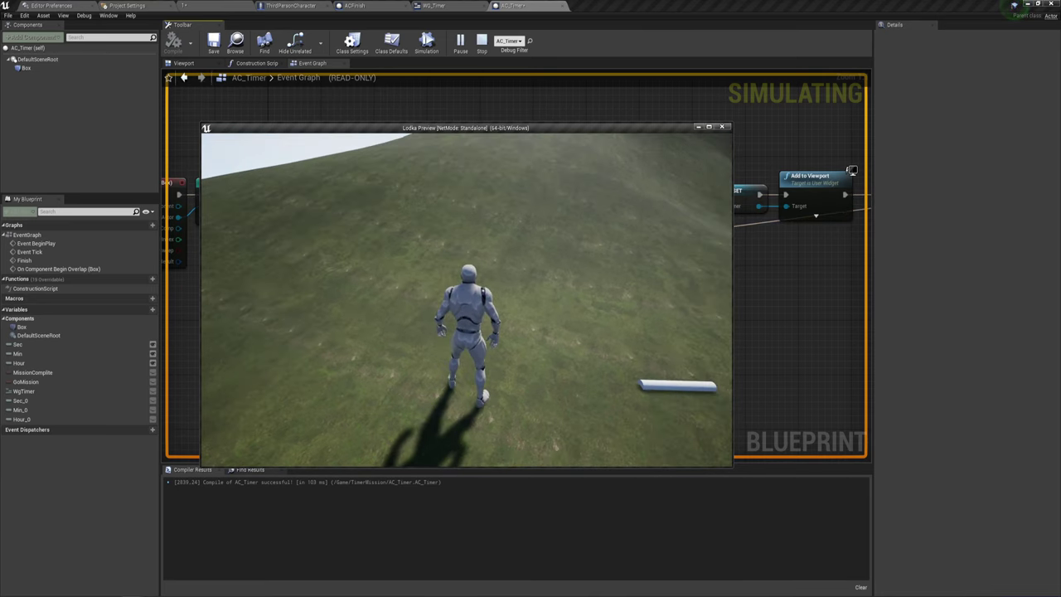
pyautogui.press('Escape')
# - Shift the Wg Timer visibility and tick nodes right to make room after the Box visibility node
pyautogui.scroll(-5, 578, 217)
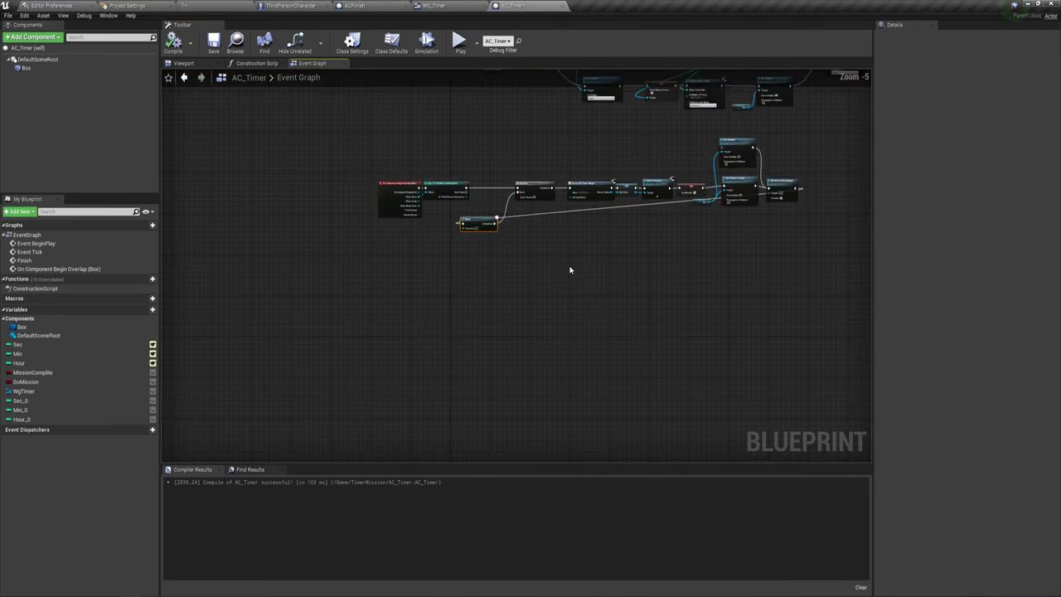
pyautogui.scroll(5, 611, 230)
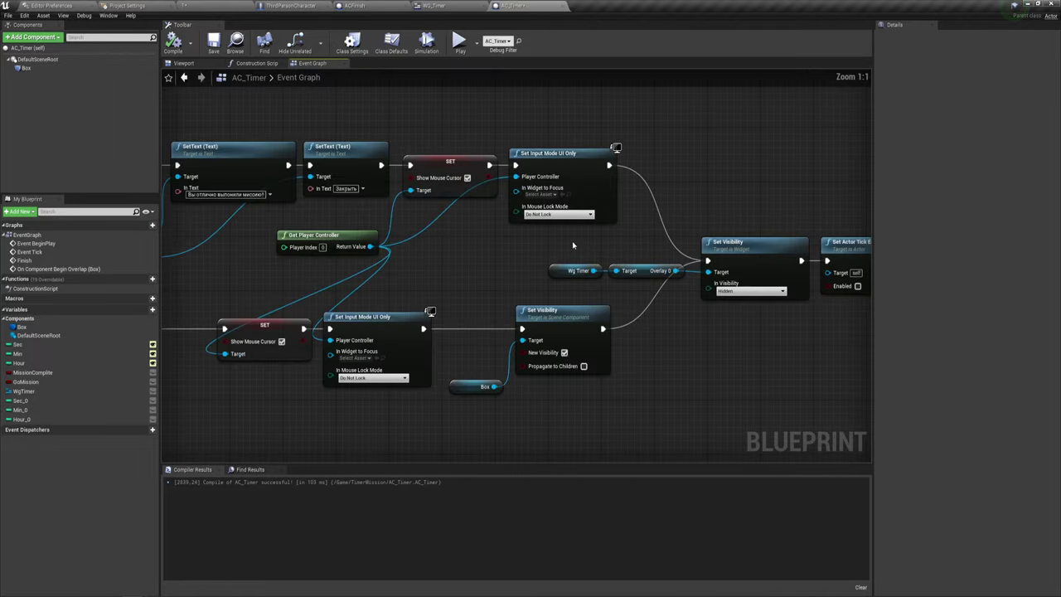
pyautogui.moveTo(737, 240); pyautogui.dragTo(356, 162)
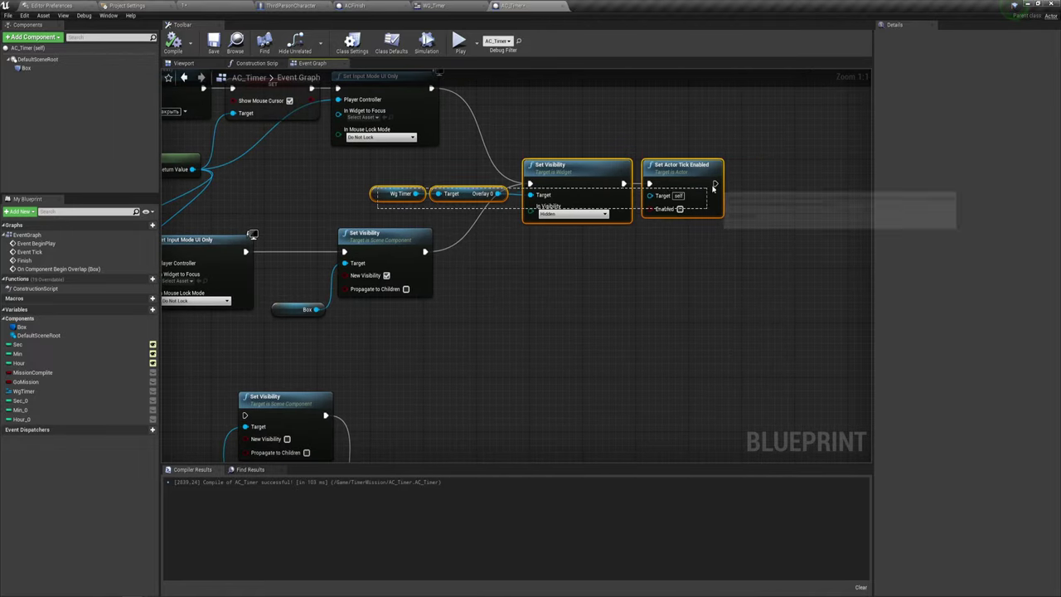
pyautogui.moveTo(581, 175); pyautogui.dragTo(882, 156)
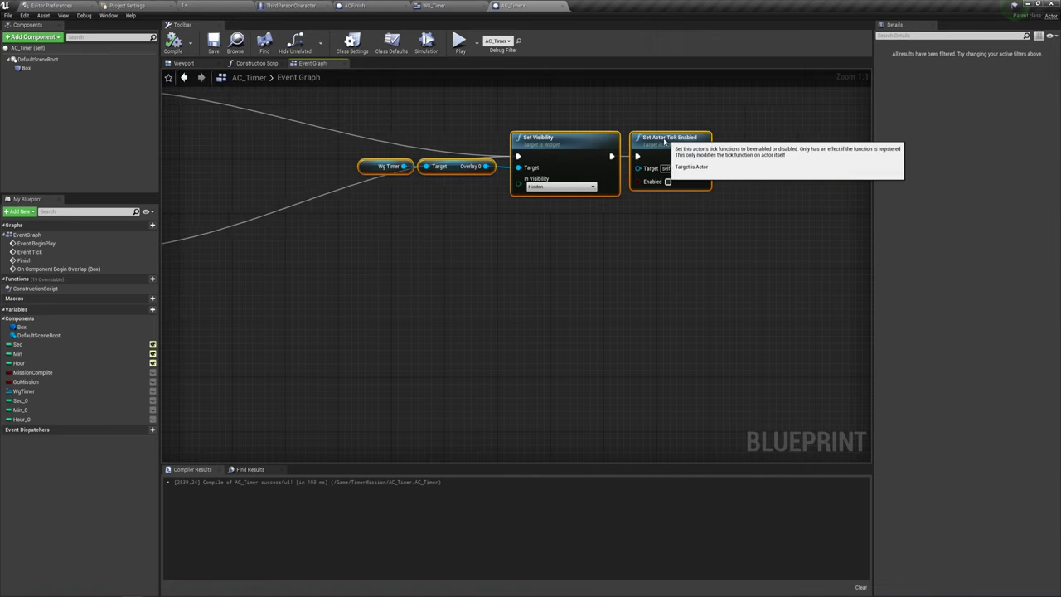
pyautogui.moveTo(429, 225)
pyautogui.mouseDown(button='right')
pyautogui.moveTo(543, 278)
pyautogui.moveTo(578, 217)
pyautogui.mouseUp(button='right')
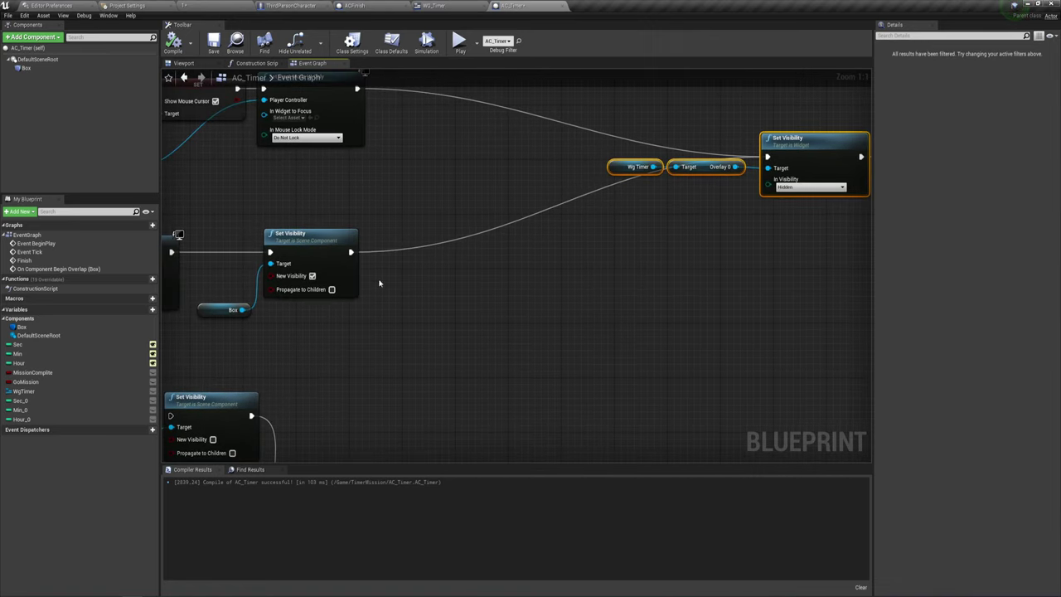
pyautogui.moveTo(379, 284); pyautogui.dragTo(434, 288, button='right')
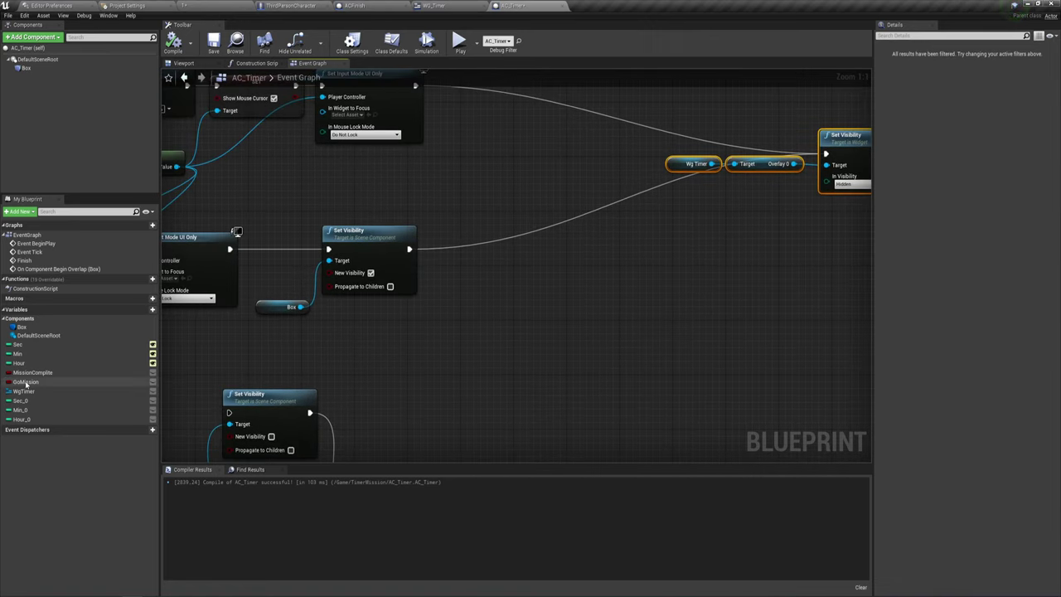
# - Chain Set Sec, Set Min and Set Hour nodes after the Box visibility change
pyautogui.moveTo(18, 344); pyautogui.dragTo(446, 333)
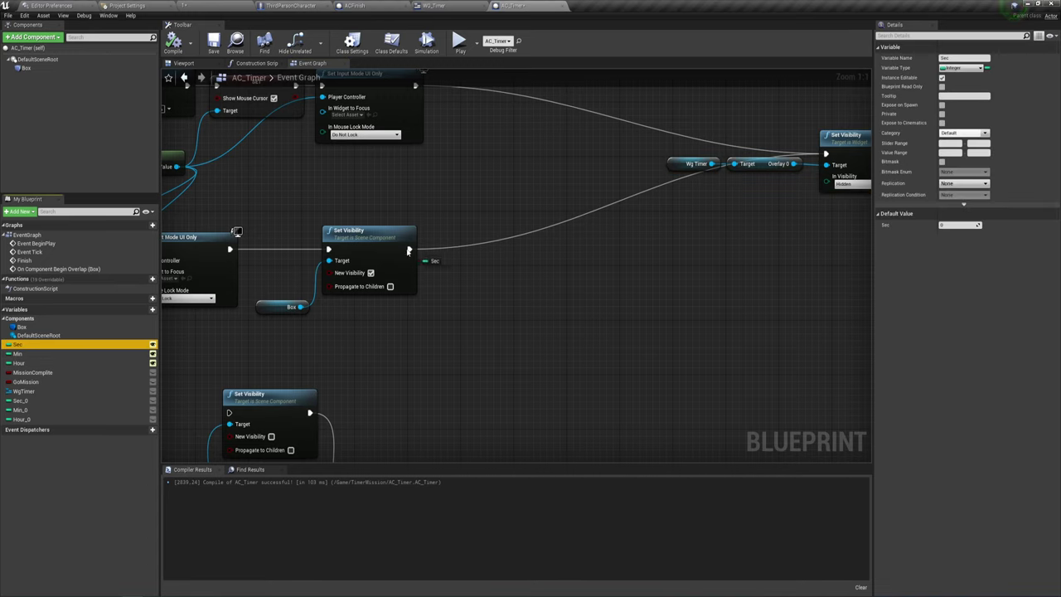
pyautogui.moveTo(409, 251); pyautogui.dragTo(409, 251)
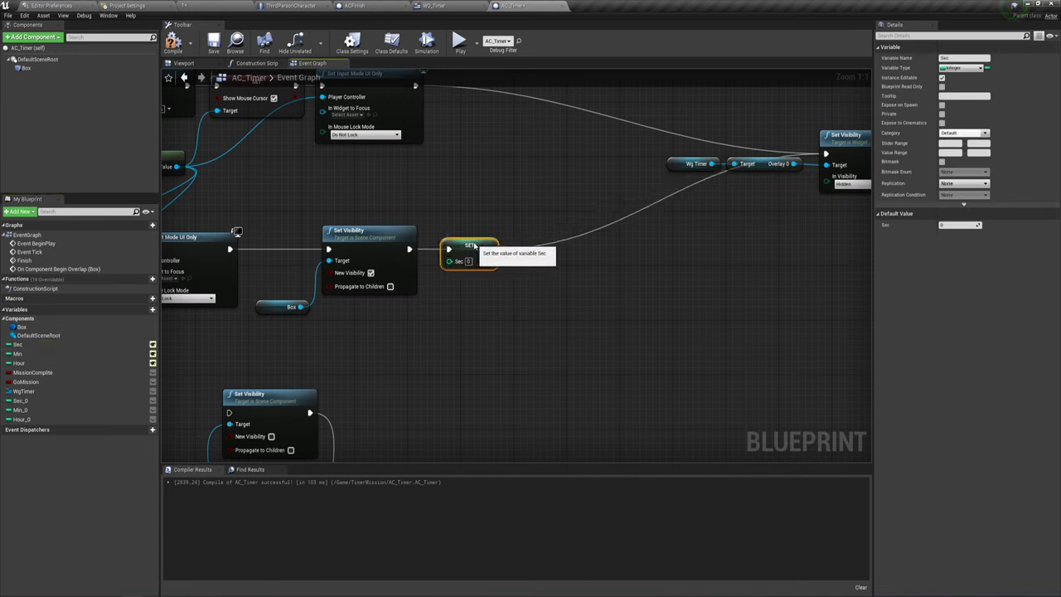
pyautogui.moveTo(33, 354); pyautogui.dragTo(544, 246)
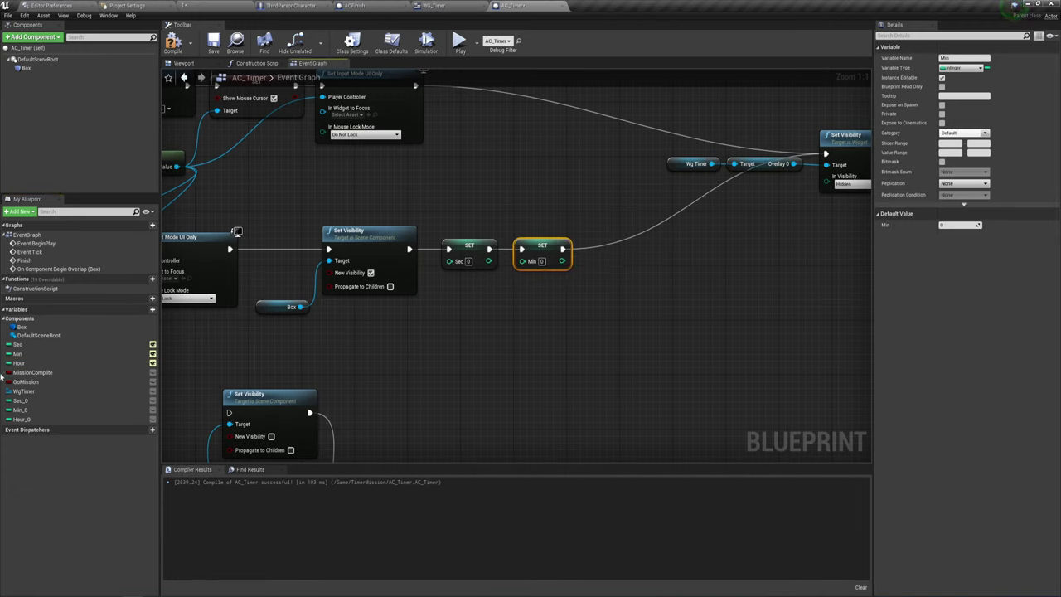
pyautogui.moveTo(19, 363)
pyautogui.mouseDown()
pyautogui.moveTo(573, 267)
pyautogui.moveTo(572, 253)
pyautogui.mouseUp()
pyautogui.moveTo(640, 247); pyautogui.dragTo(617, 246)
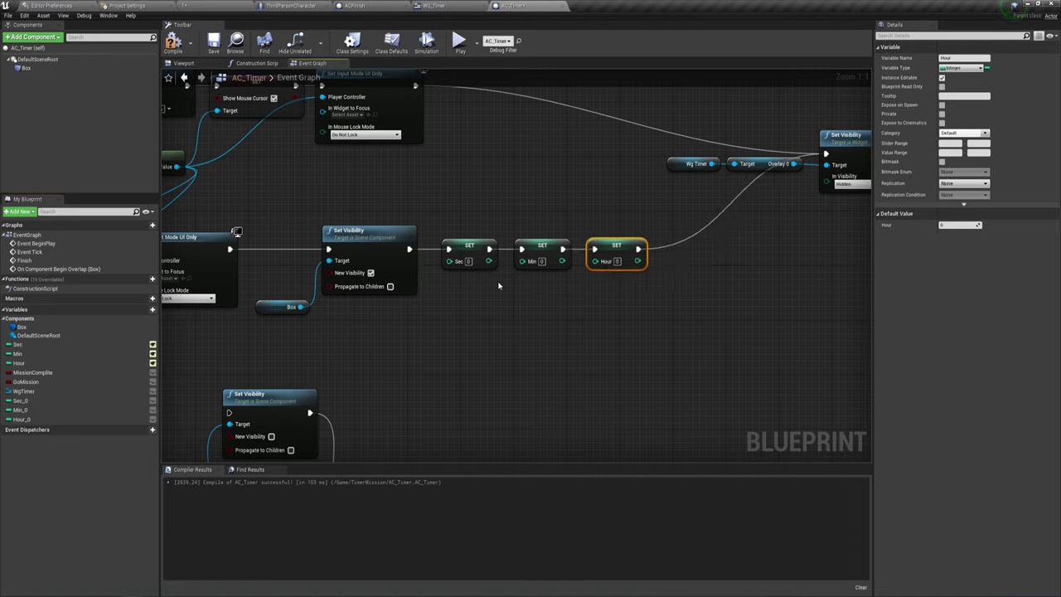
# - Feed Sec_0, Min_0 and Hour_0 getters into the Set nodes and start a play test
pyautogui.moveTo(20, 400)
pyautogui.keyDown('ctrl'); pyautogui.mouseDown()
pyautogui.moveTo(427, 313)
pyautogui.moveTo(448, 260)
pyautogui.mouseUp(); pyautogui.keyUp('ctrl')
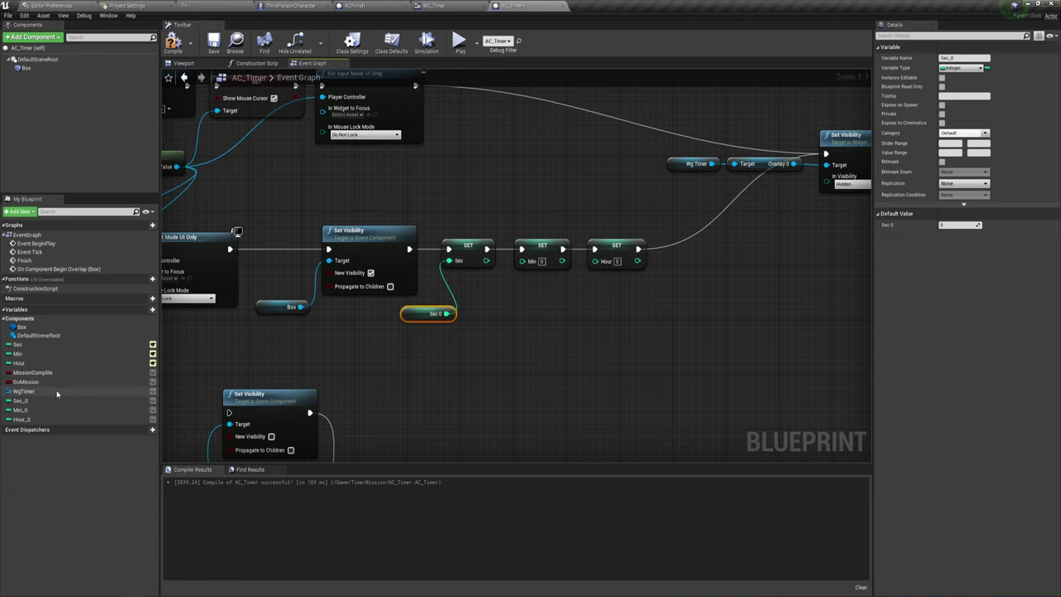
pyautogui.moveTo(23, 410); pyautogui.dragTo(540, 332)
pyautogui.keyDown('ctrl'); pyautogui.moveTo(475, 310); pyautogui.dragTo(521, 260); pyautogui.keyUp('ctrl')
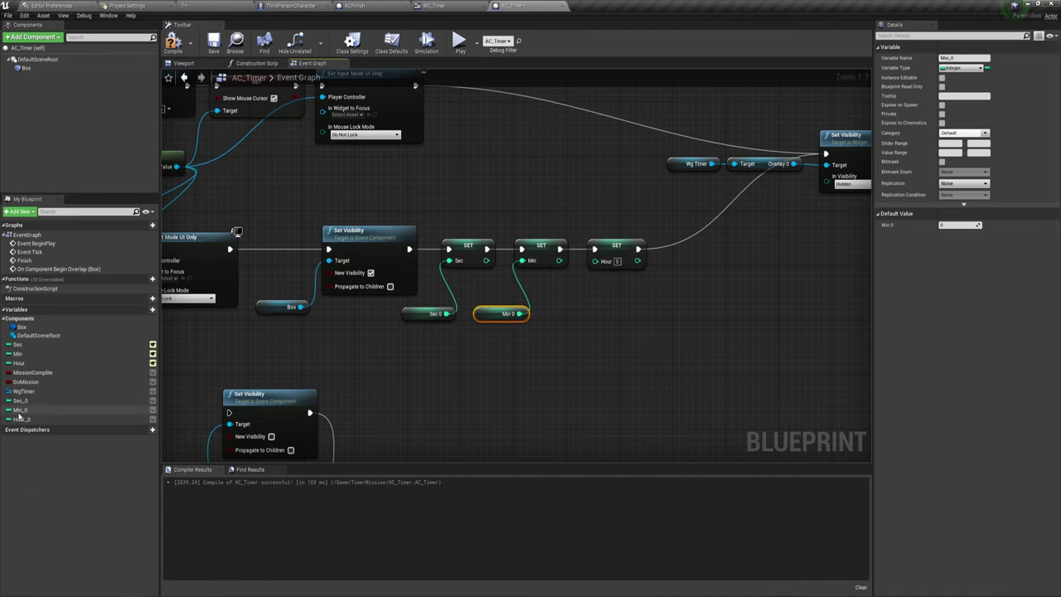
pyautogui.moveTo(22, 419); pyautogui.dragTo(417, 370)
pyautogui.keyDown('ctrl'); pyautogui.moveTo(551, 300); pyautogui.dragTo(596, 260); pyautogui.keyUp('ctrl')
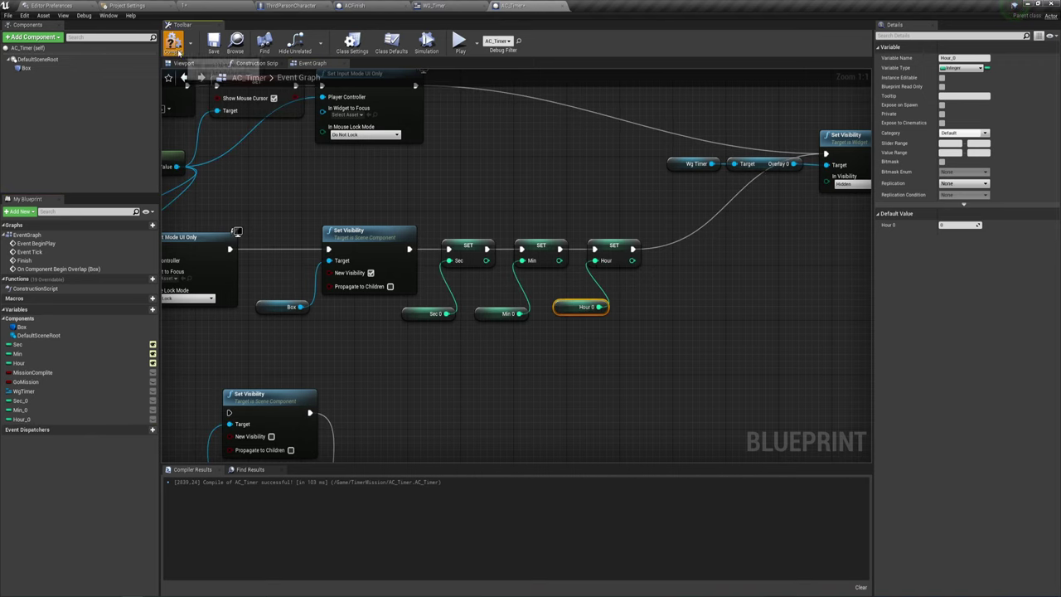
pyautogui.click(458, 41)
# - Let the mission fail, restart with Начать миссию to confirm the five-second countdown resets, then stop playing
pyautogui.press('w')
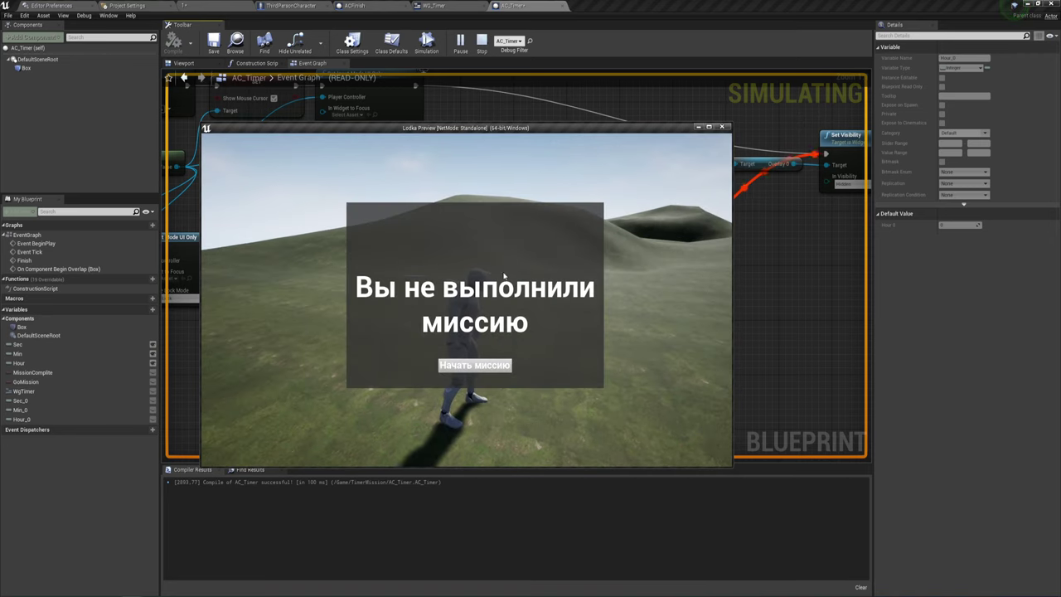
pyautogui.click(485, 367)
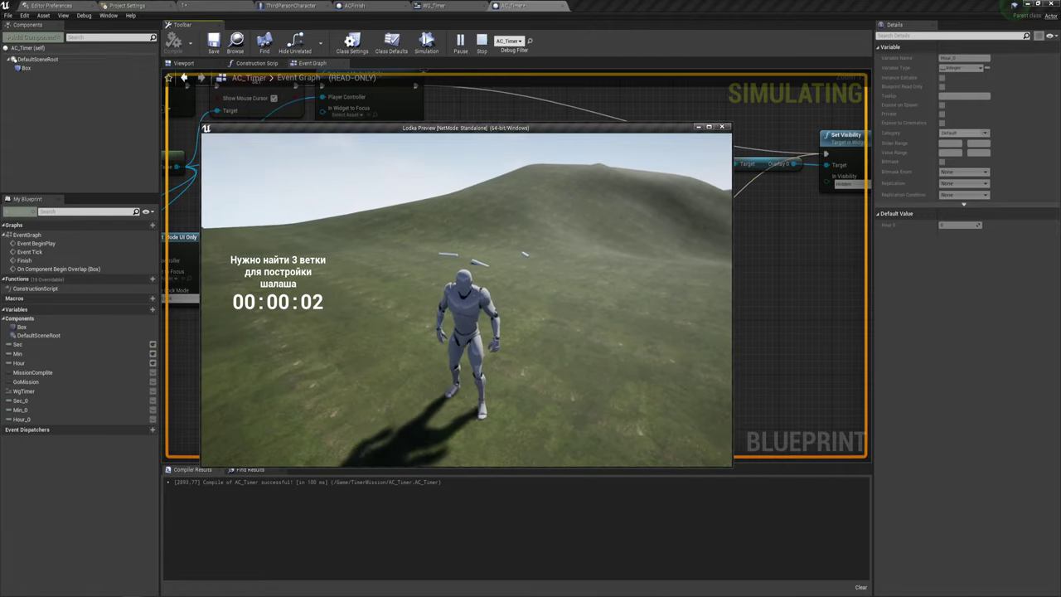
pyautogui.press('Escape')
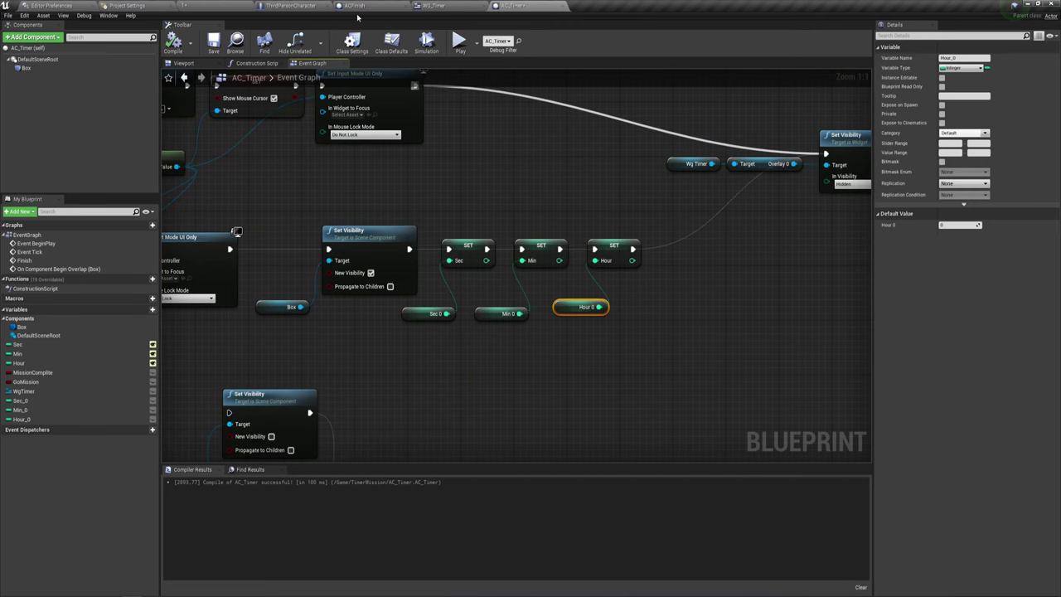
# - Open the ACFinish blueprint and view its three branch meshes and collision boxes from above
pyautogui.click(361, 7)
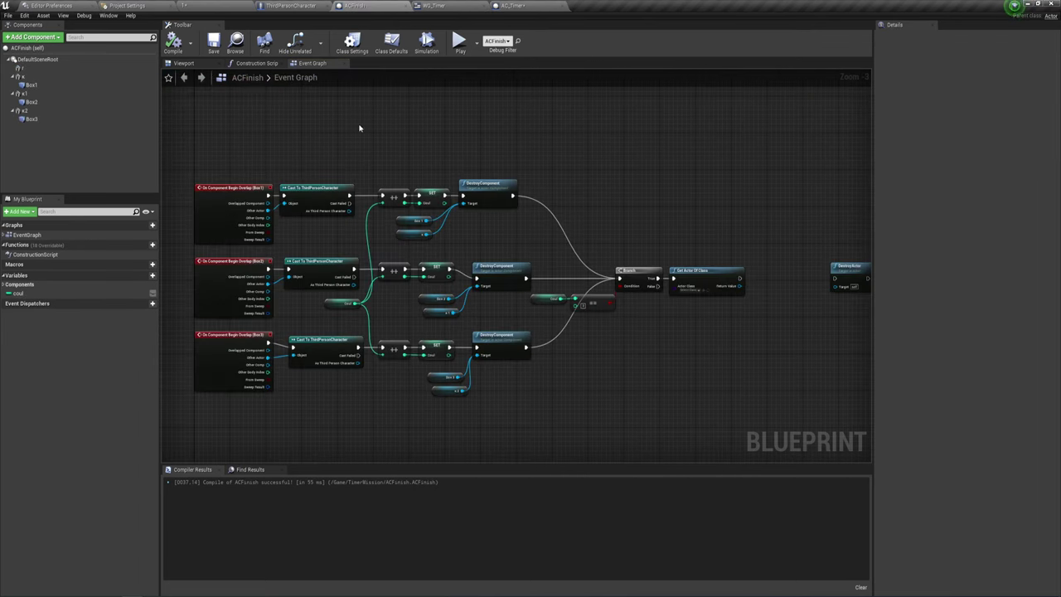
pyautogui.moveTo(369, 143); pyautogui.dragTo(432, 177, button='right')
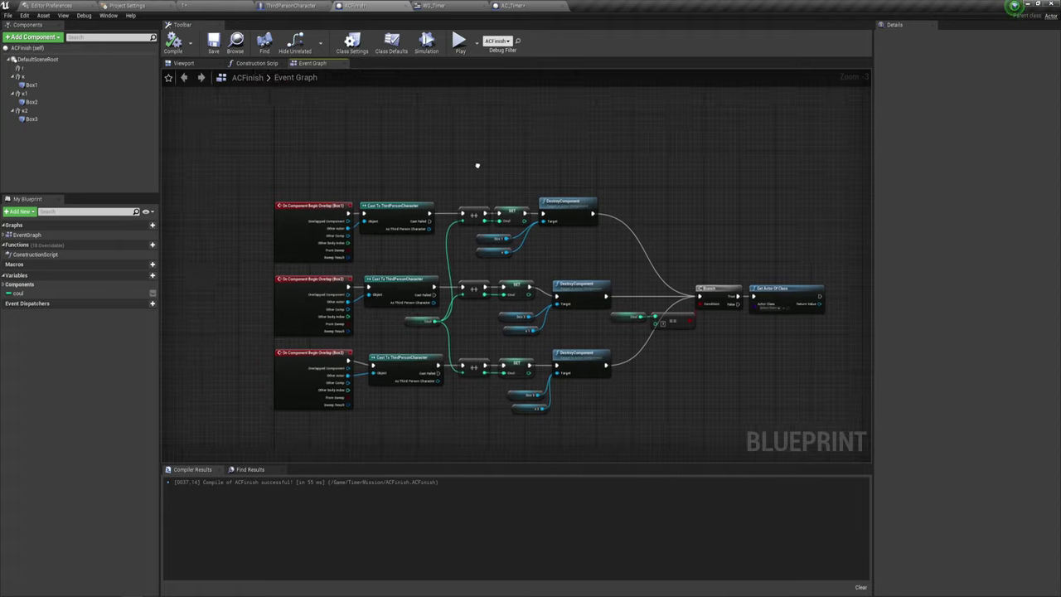
pyautogui.click(181, 63)
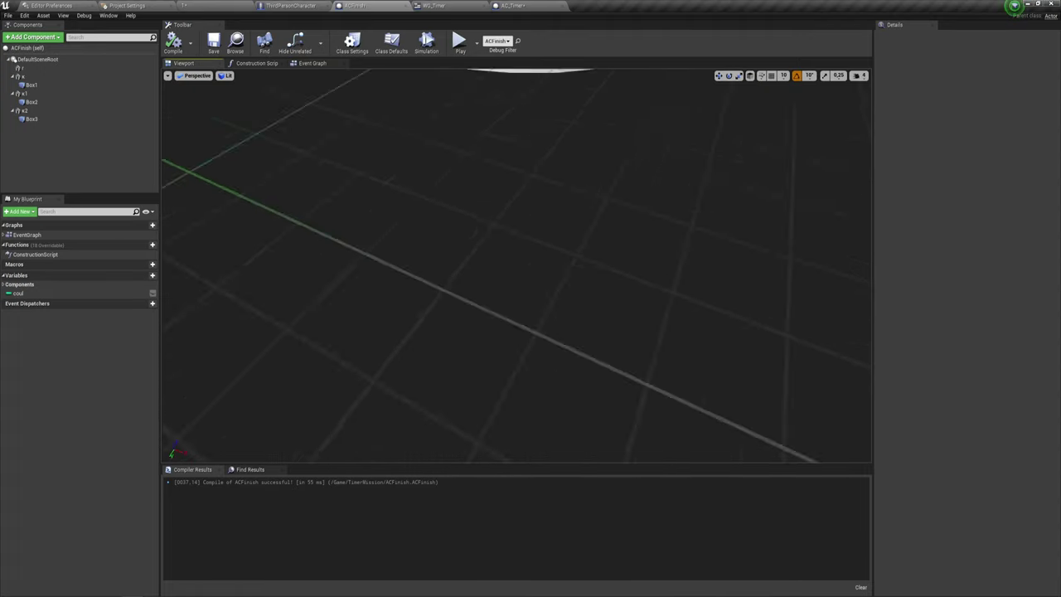
pyautogui.moveTo(497, 213); pyautogui.dragTo(541, 256)
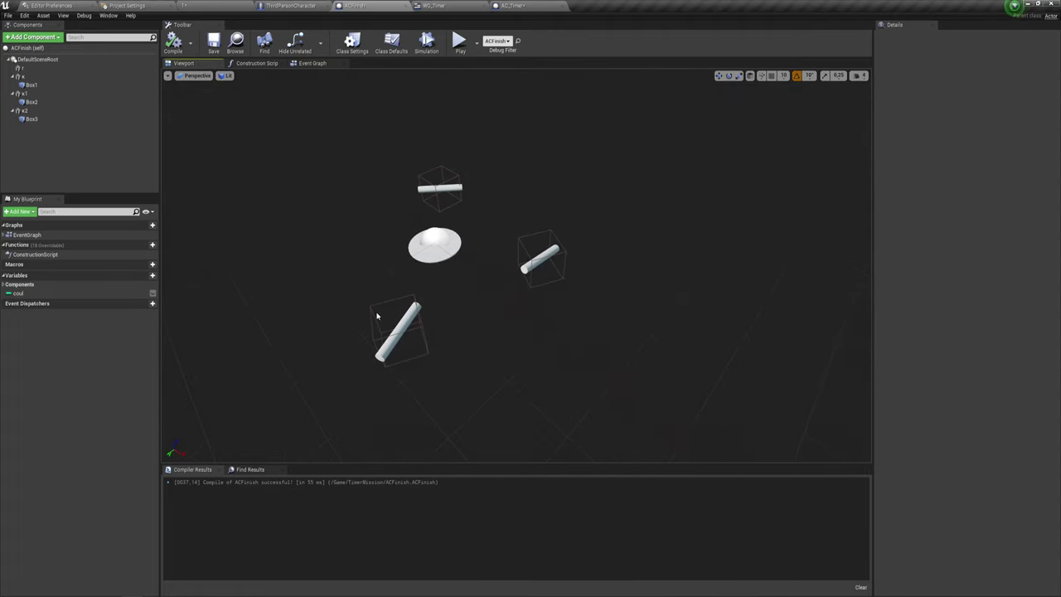
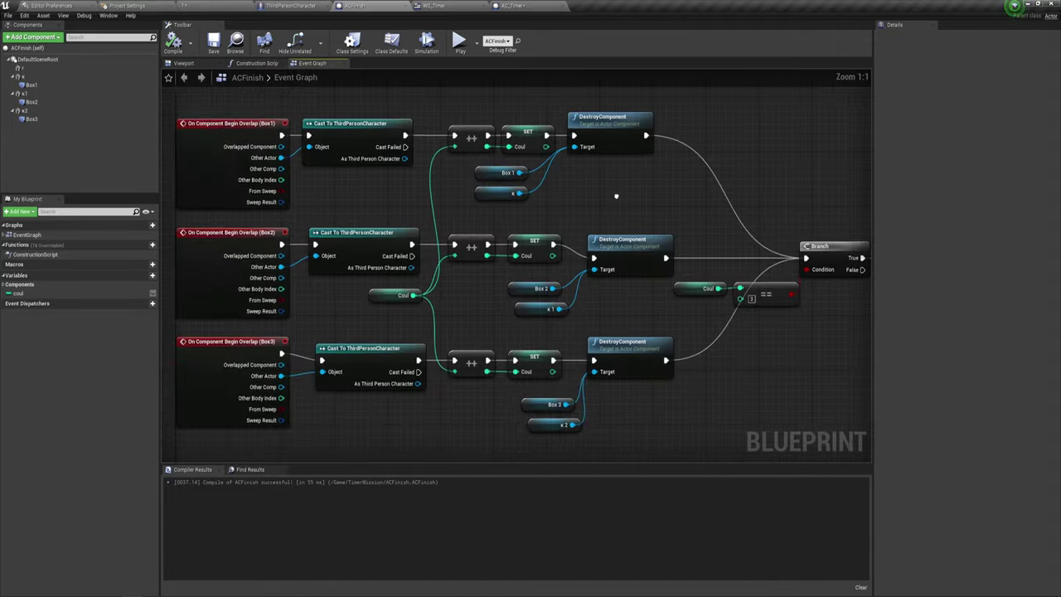
# - Inspect the Coul variable and the Branch's Coul == 3 comparison in the ACFinish graph
pyautogui.moveTo(384, 210)
pyautogui.mouseDown(button='right')
pyautogui.moveTo(441, 203)
pyautogui.moveTo(524, 234)
pyautogui.mouseUp(button='right')
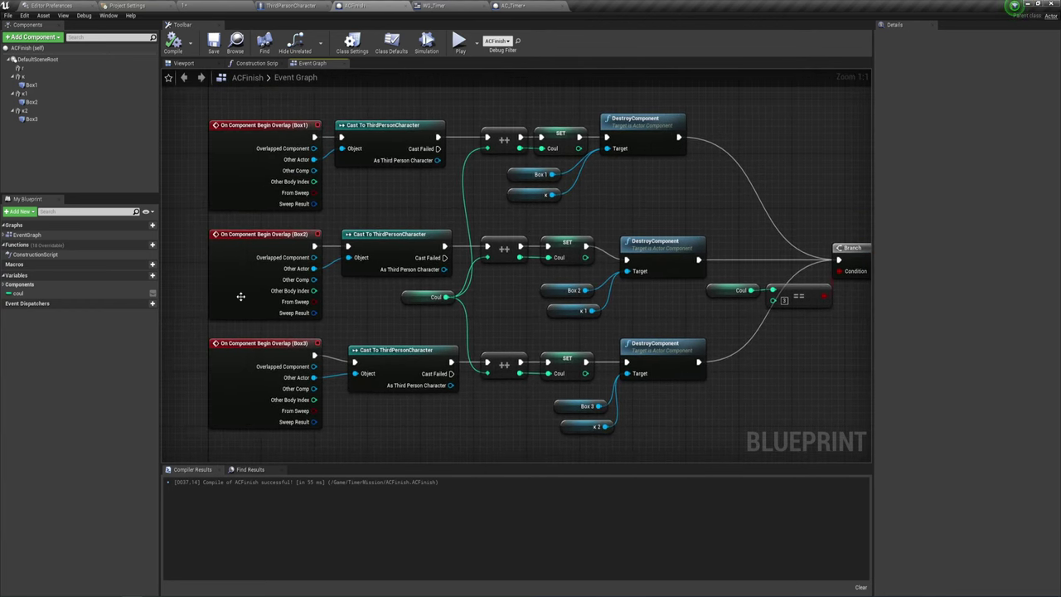
pyautogui.click(20, 294)
pyautogui.moveTo(593, 221); pyautogui.dragTo(485, 214, button='right')
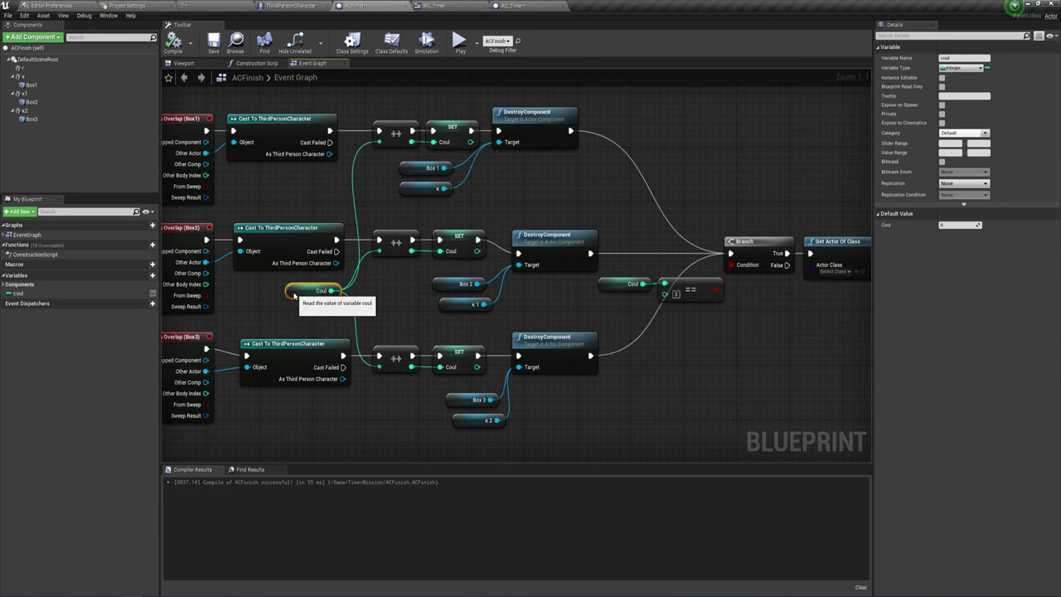
pyautogui.click(309, 291)
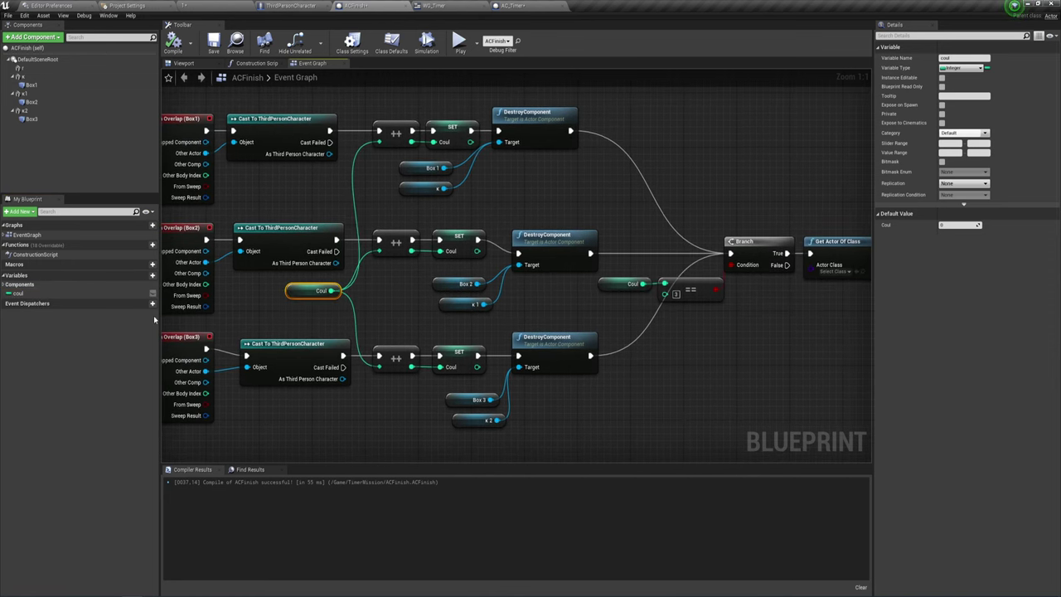
pyautogui.moveTo(518, 311); pyautogui.dragTo(444, 305, button='right')
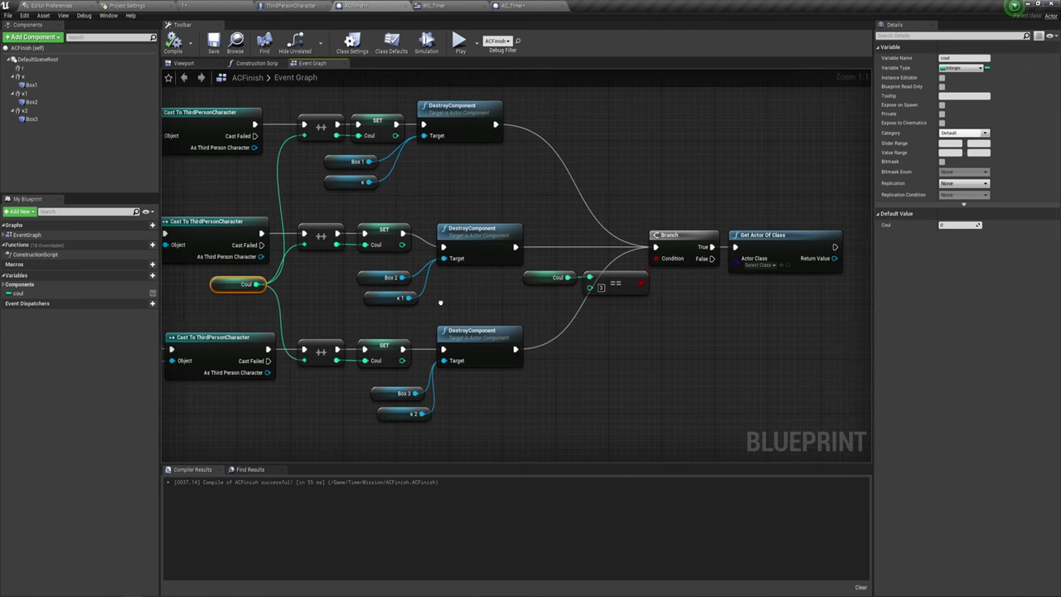
pyautogui.moveTo(565, 306); pyautogui.dragTo(598, 273)
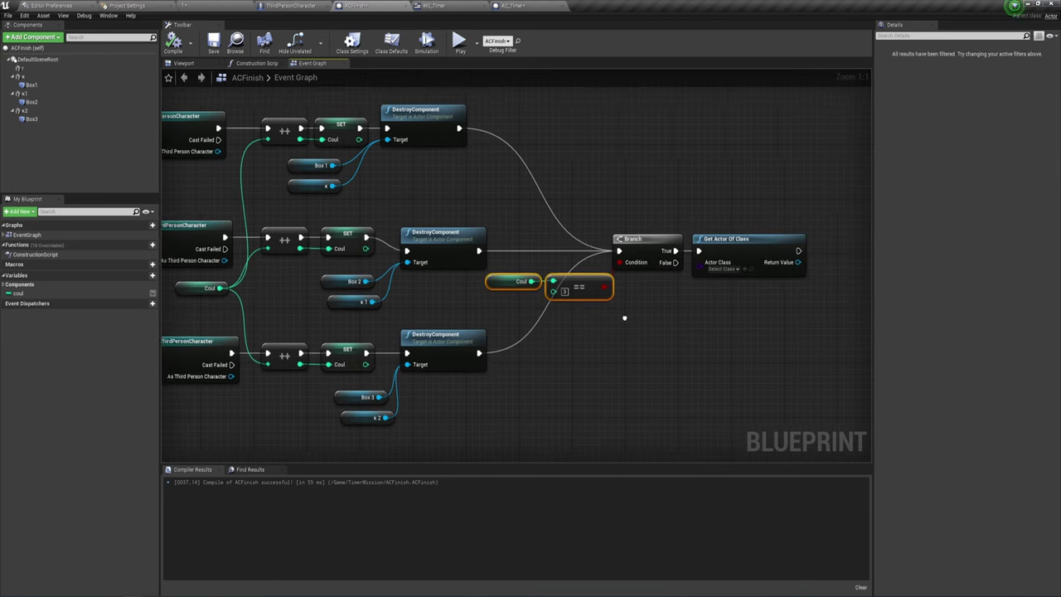
pyautogui.moveTo(678, 296); pyautogui.dragTo(497, 304, button='right')
pyautogui.moveTo(575, 303); pyautogui.dragTo(478, 301, button='right')
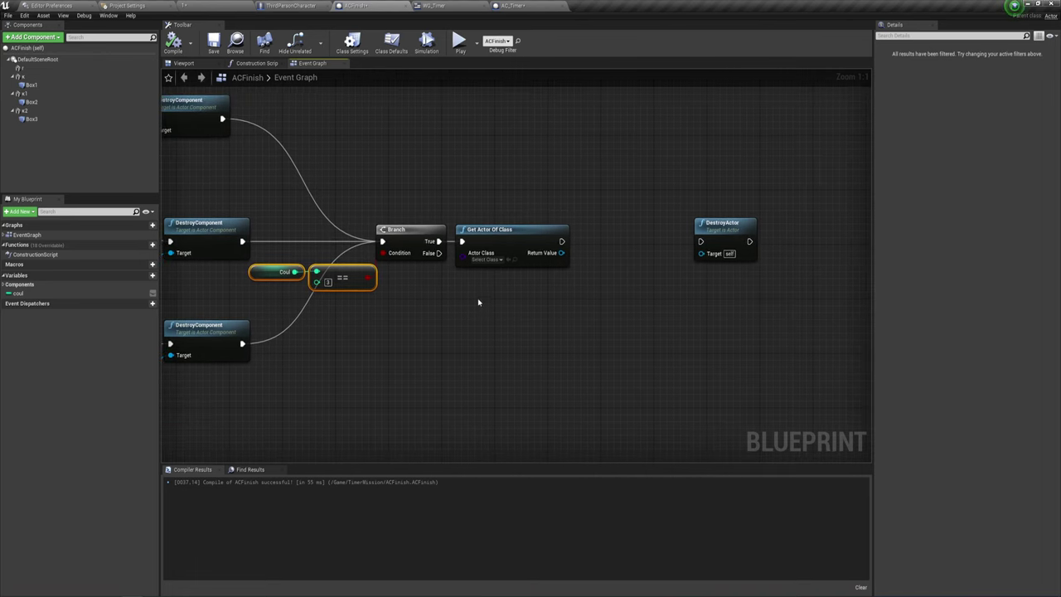
# - Set the Get Actor Of Class node's Actor Class to AC_Timer
pyautogui.click(498, 262)
pyautogui.scroll(-3, 503, 398)
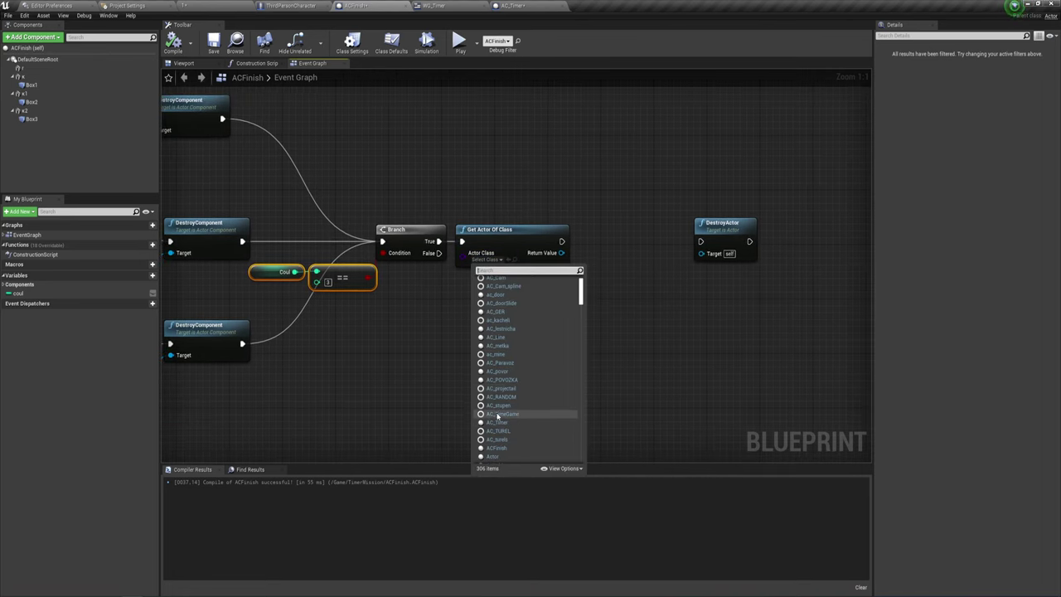
pyautogui.click(501, 422)
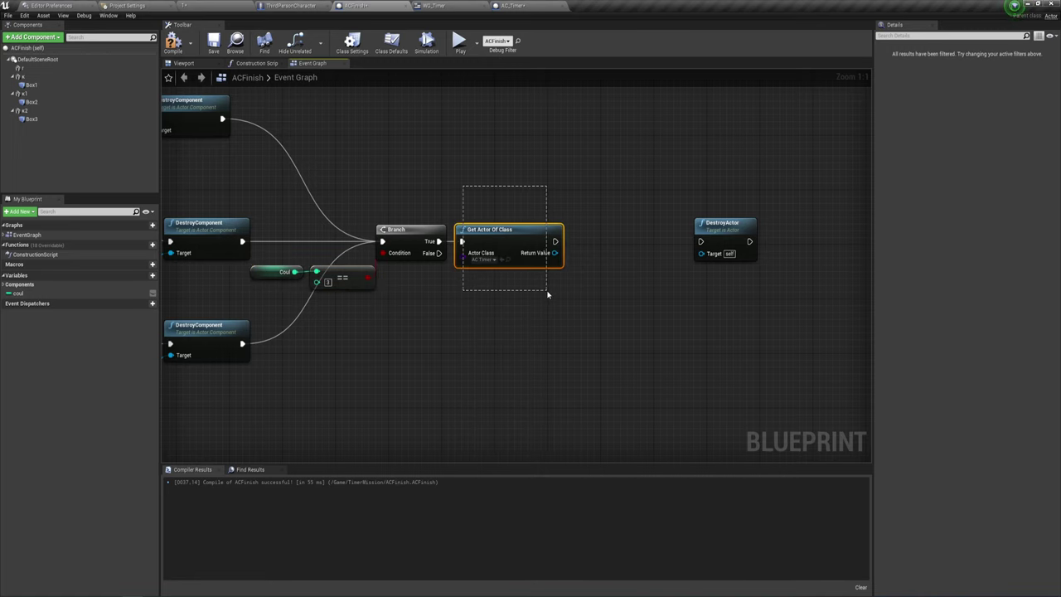
pyautogui.moveTo(477, 217); pyautogui.dragTo(556, 298)
pyautogui.moveTo(591, 282); pyautogui.dragTo(542, 288, button='right')
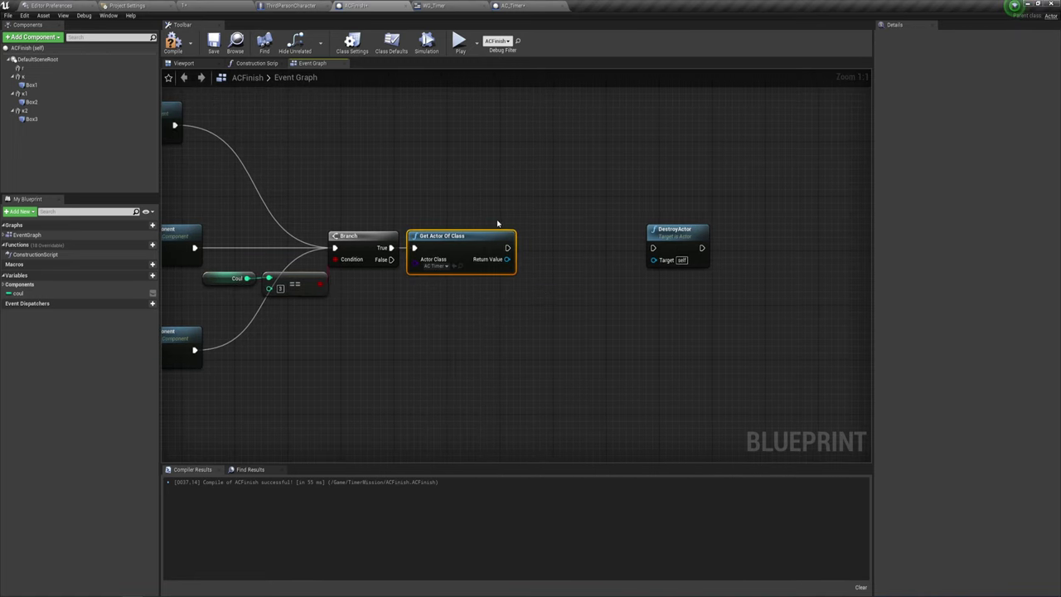
# - From the AC_Timer Return Value, add a Set Mission Complete node
pyautogui.moveTo(529, 242); pyautogui.dragTo(520, 247, button='right')
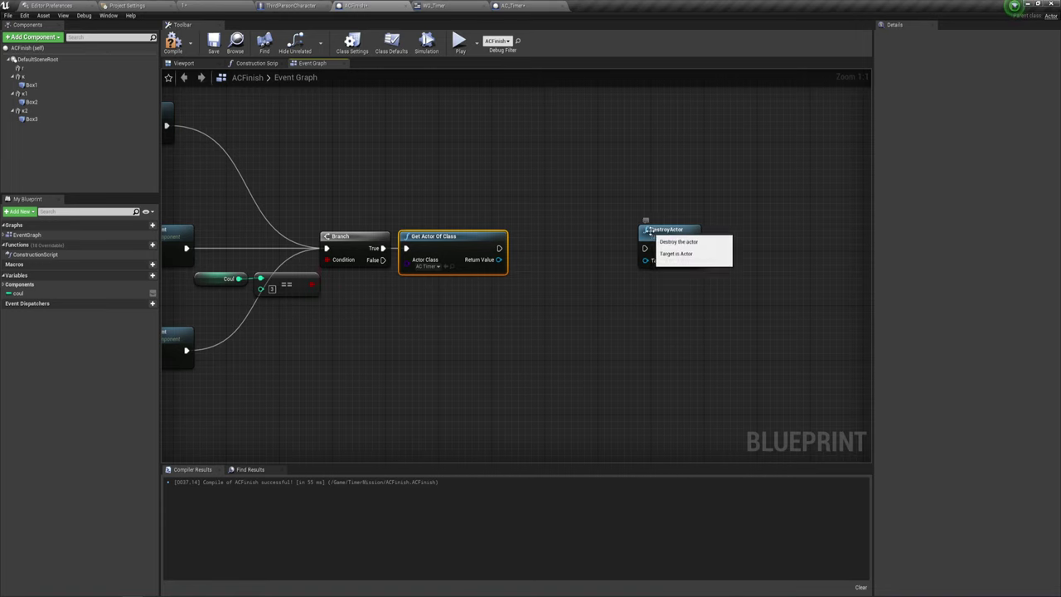
pyautogui.moveTo(498, 260); pyautogui.dragTo(531, 278)
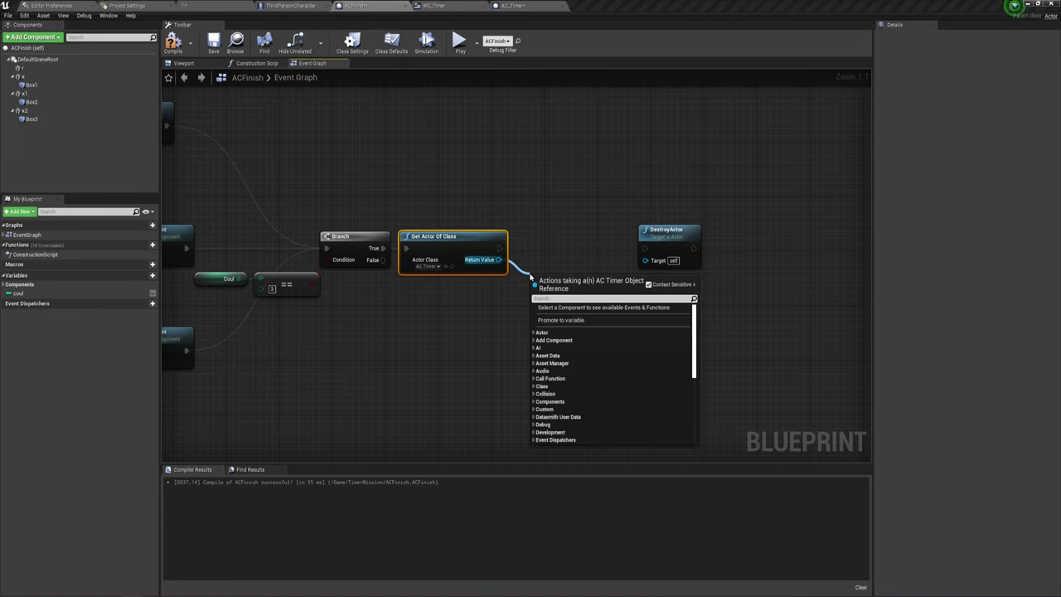
pyautogui.write('mi')
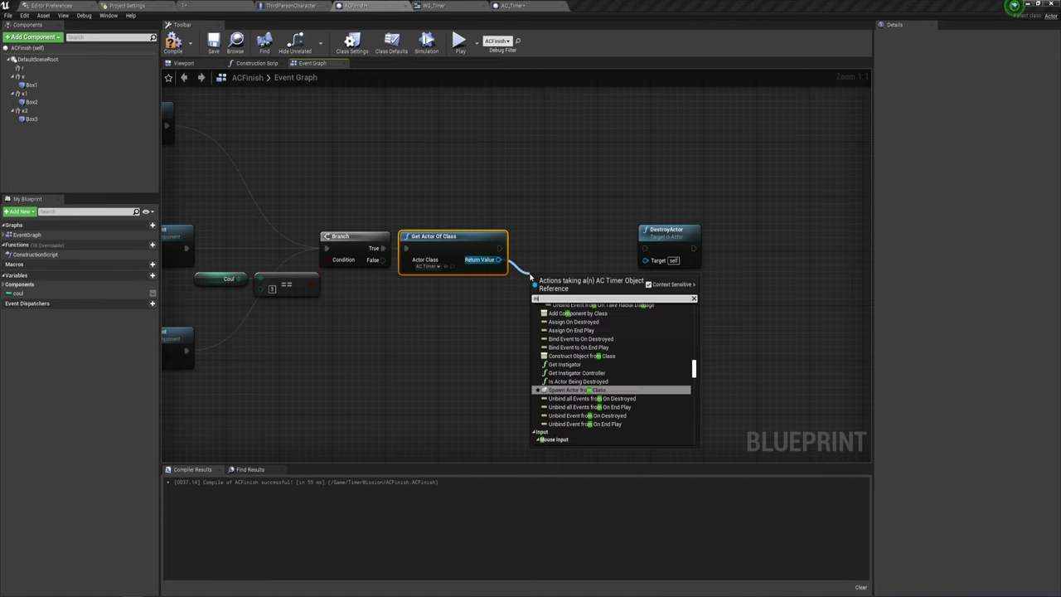
pyautogui.press('BackSpace')
pyautogui.press('BackSpace')
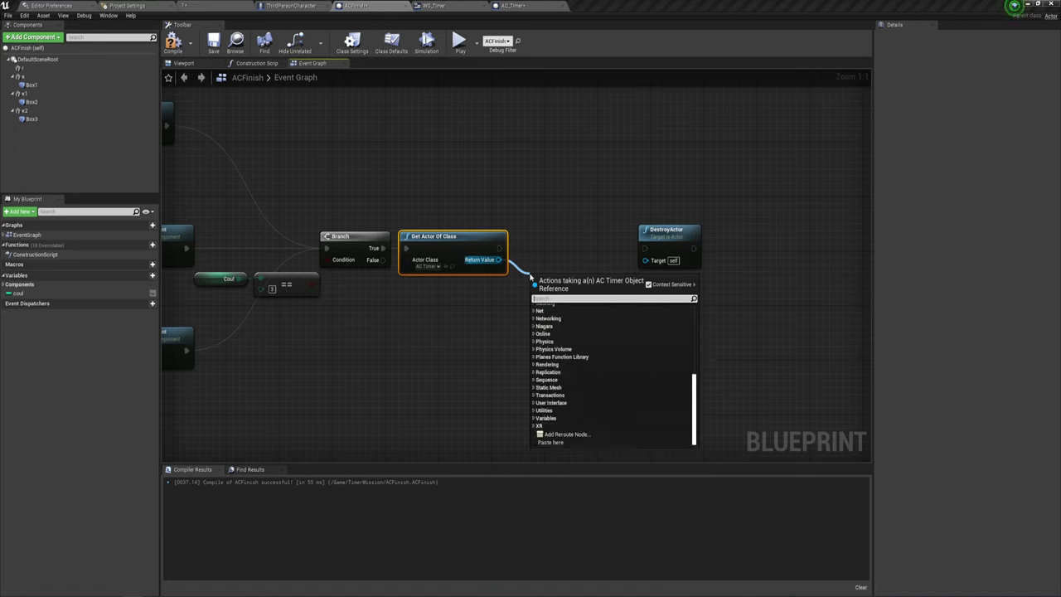
pyautogui.write('mi')
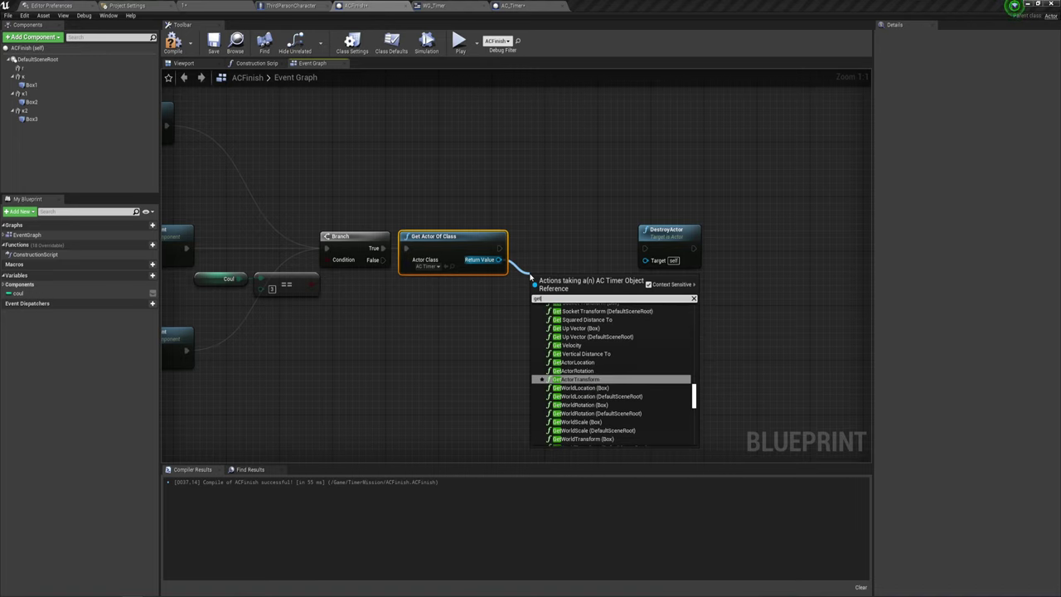
pyautogui.press('BackSpace')
pyautogui.press('BackSpace')
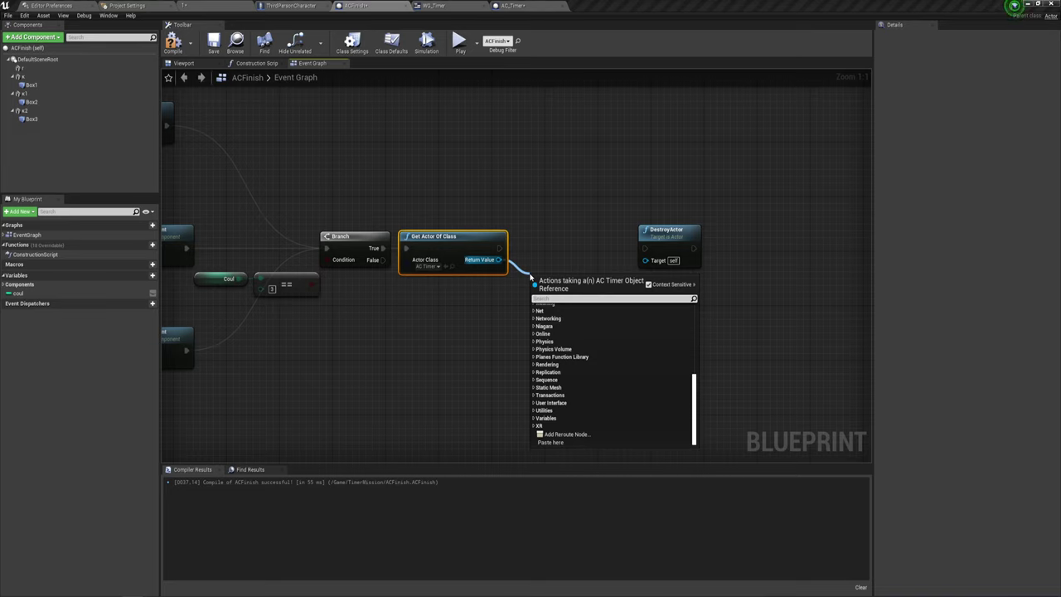
pyautogui.write('set missi')
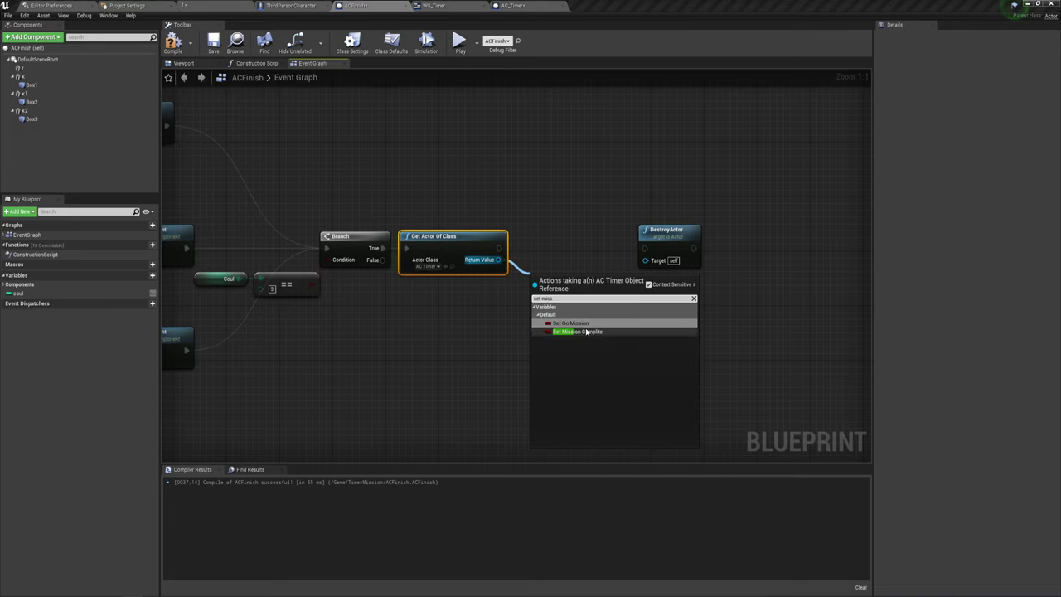
pyautogui.click(590, 331)
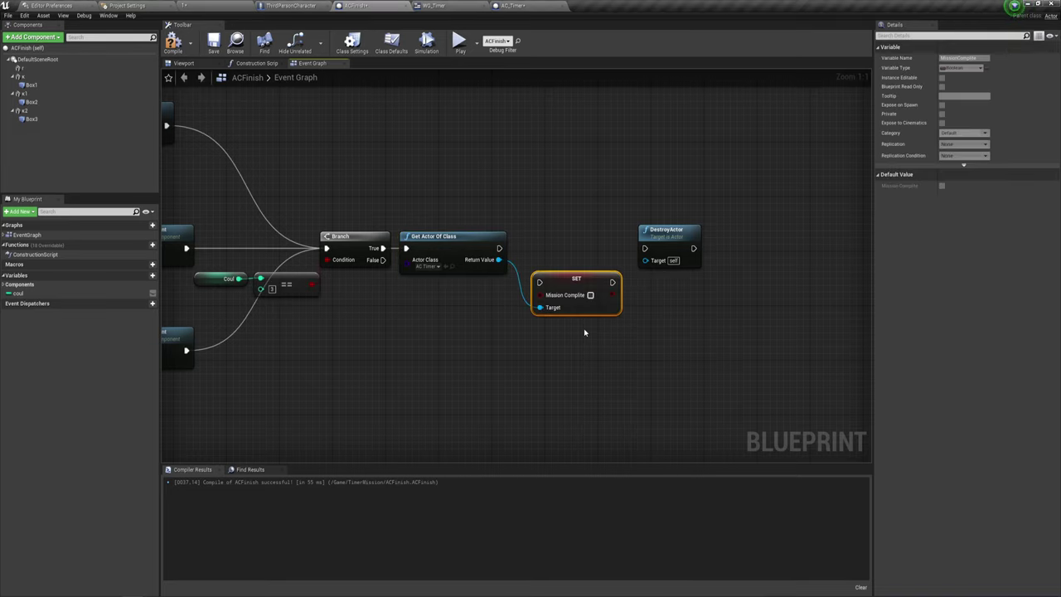
# - Chain Get Actor Of Class → SET Mission Complete → DestroyActor, with Mission Complete ticked
pyautogui.moveTo(589, 285); pyautogui.dragTo(576, 251)
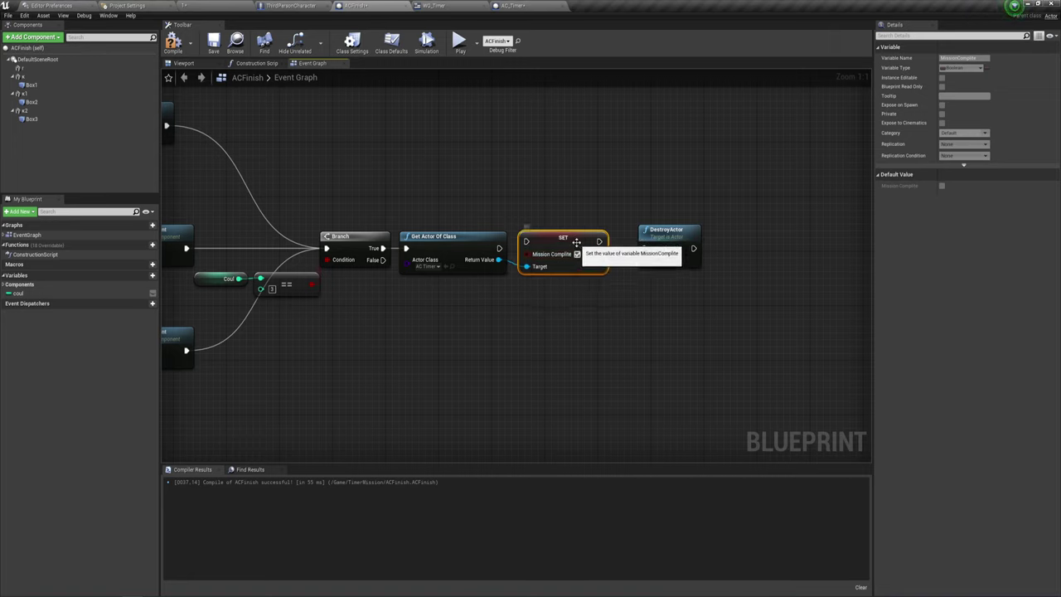
pyautogui.moveTo(499, 248); pyautogui.dragTo(525, 248)
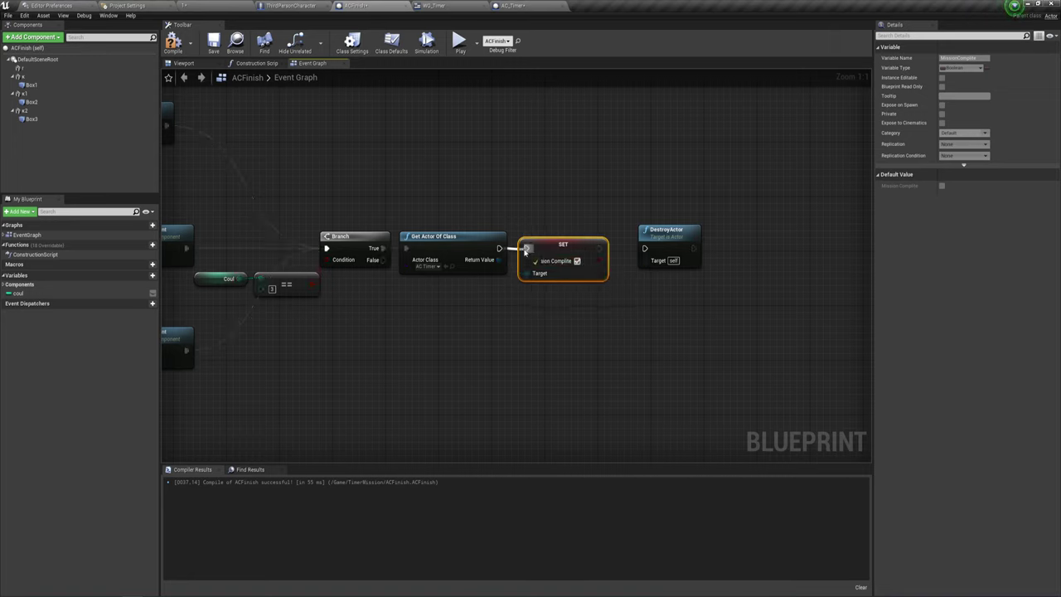
pyautogui.moveTo(600, 248); pyautogui.dragTo(646, 249)
pyautogui.click(555, 274)
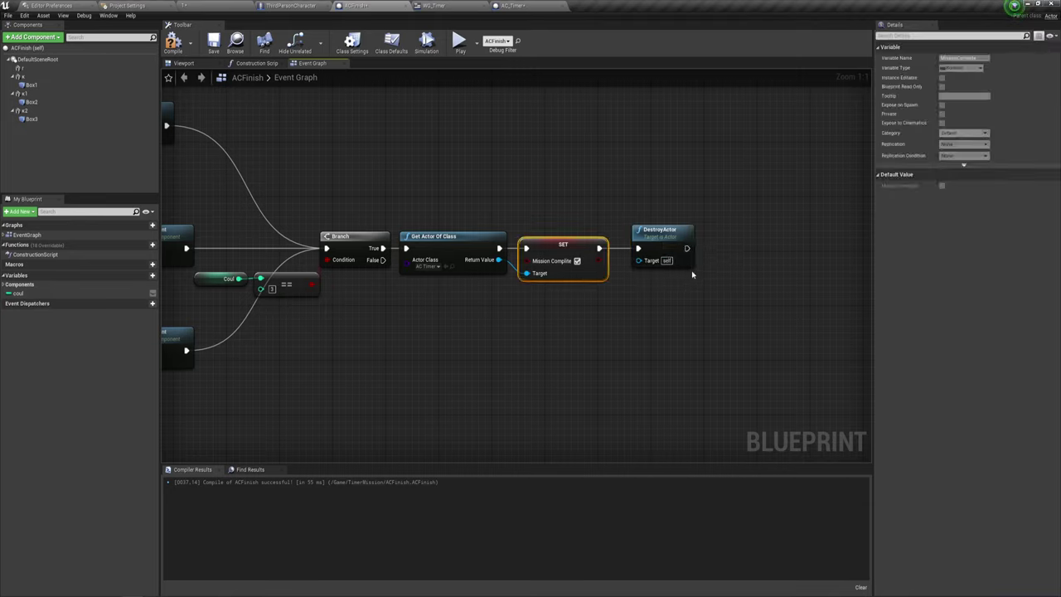
pyautogui.moveTo(664, 176); pyautogui.dragTo(715, 311)
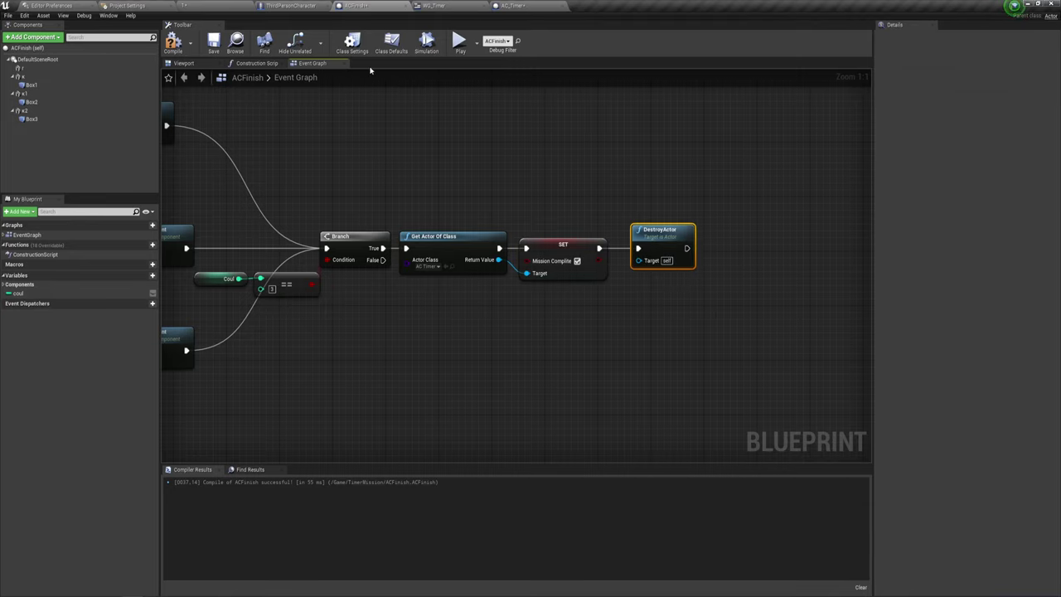
# - Compile ACFinish and look over AC_Timer's Sec, Min and Hour reset nodes
pyautogui.moveTo(374, 176); pyautogui.dragTo(544, 199, button='right')
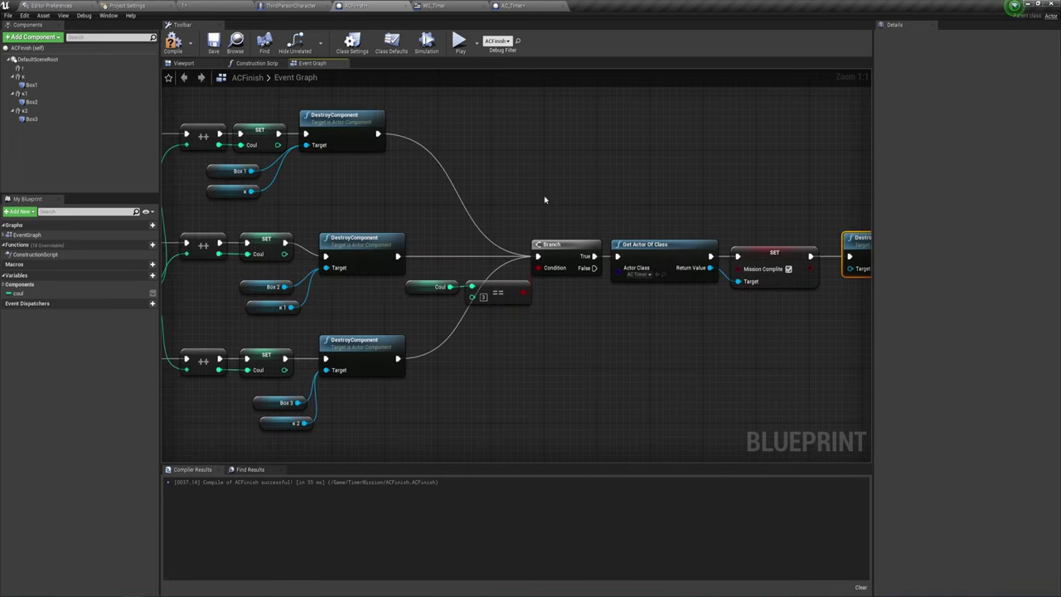
pyautogui.scroll(-1, 545, 199)
pyautogui.click(184, 64)
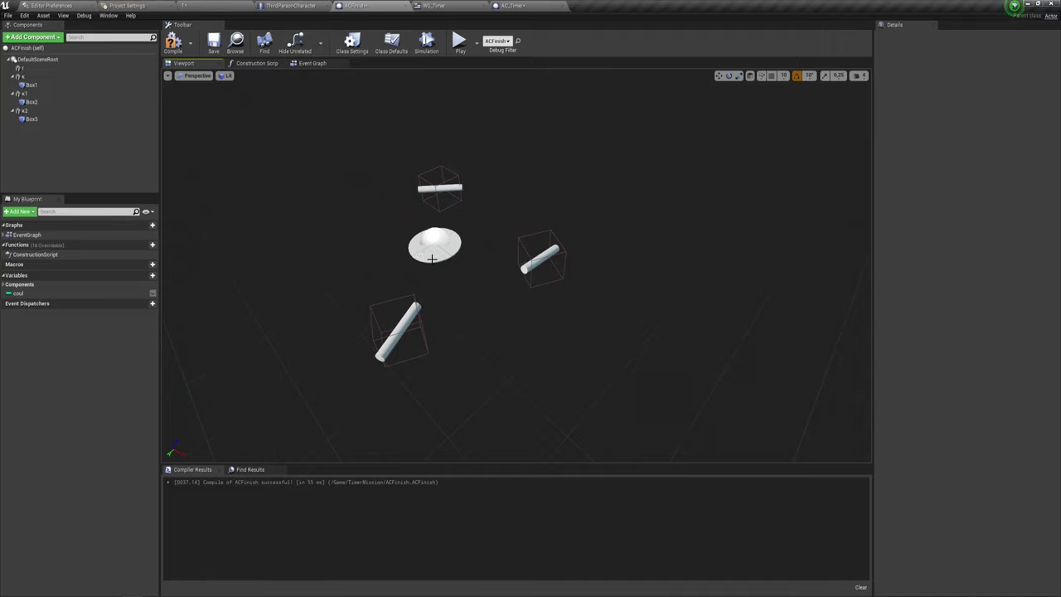
pyautogui.click(173, 43)
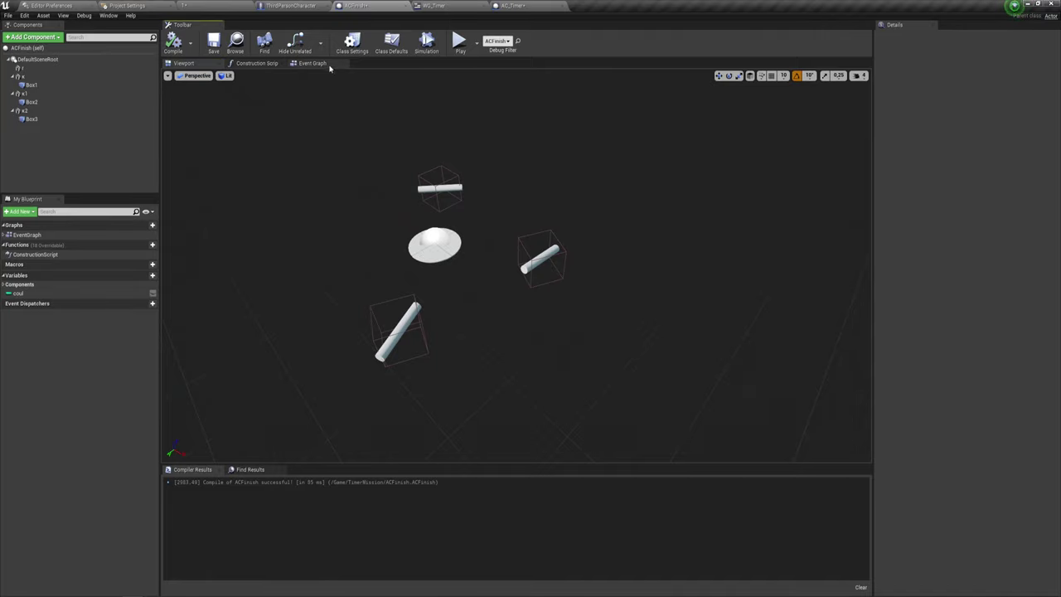
pyautogui.click(510, 5)
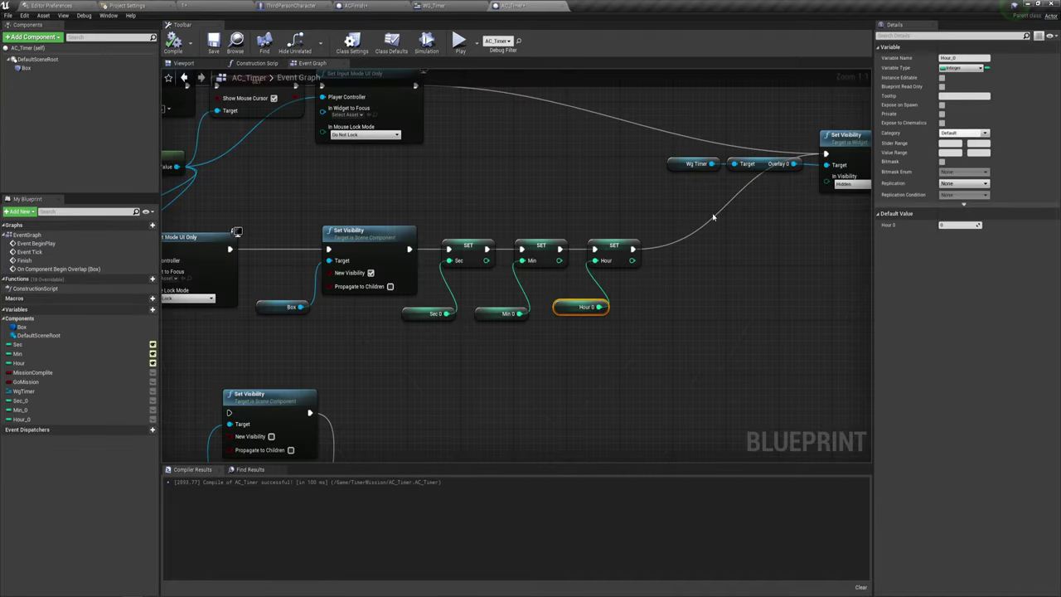
pyautogui.moveTo(603, 230); pyautogui.dragTo(743, 206, button='right')
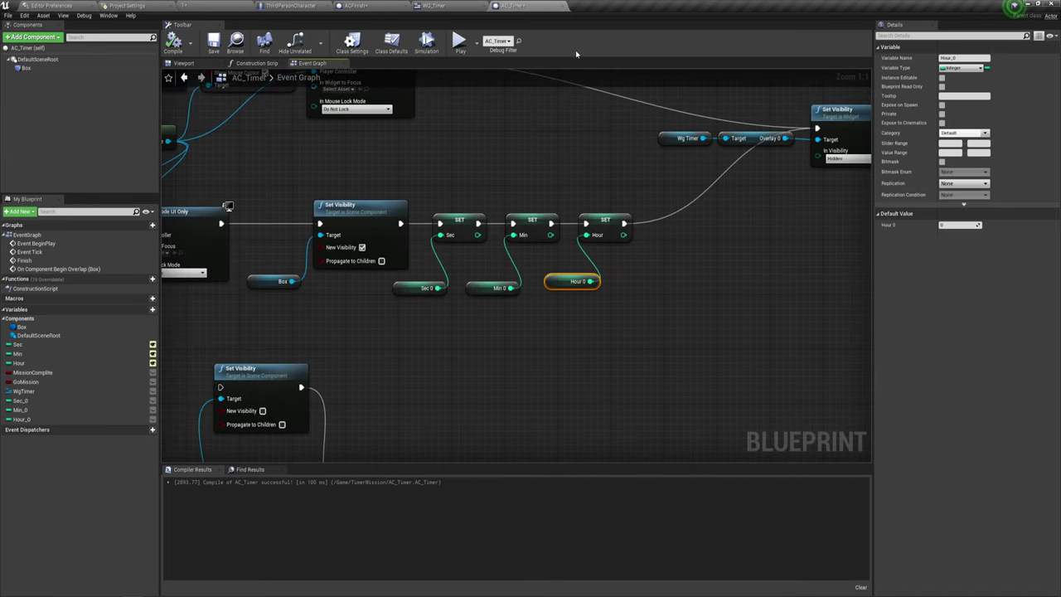
# - Back in ACFinish's event graph, select SET Mission Complete and start a play test
pyautogui.click(378, 5)
pyautogui.click(327, 63)
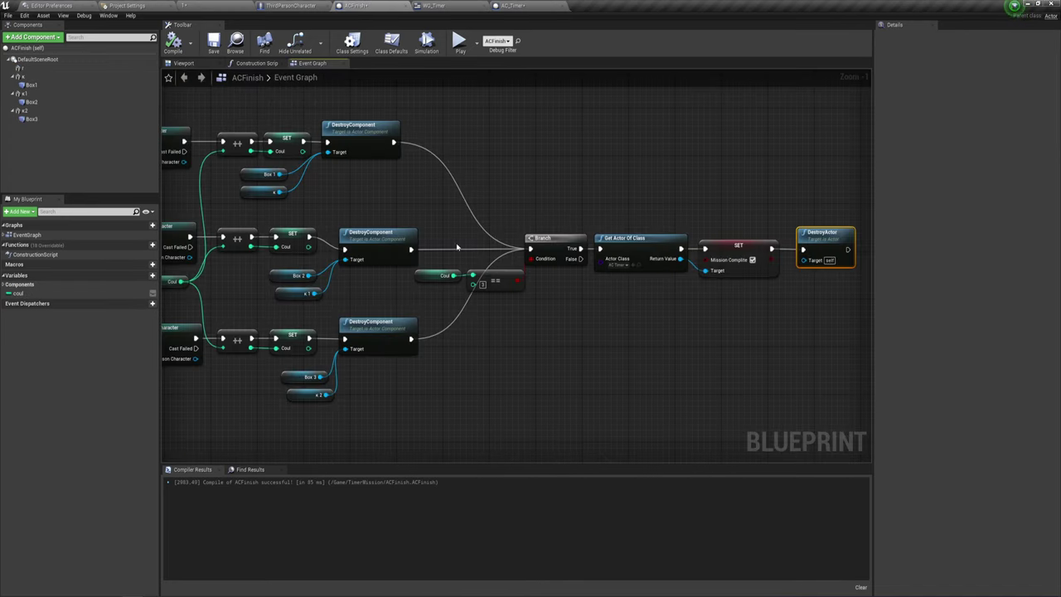
pyautogui.scroll(2, 765, 338)
pyautogui.moveTo(765, 338); pyautogui.dragTo(576, 338, button='right')
pyautogui.moveTo(578, 336); pyautogui.dragTo(634, 143)
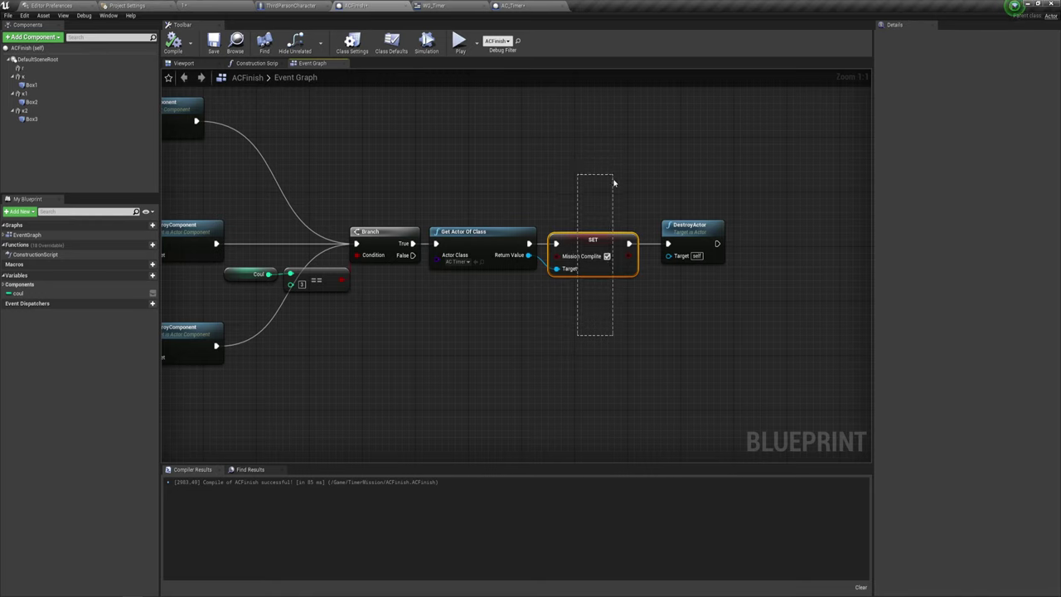
pyautogui.moveTo(613, 182); pyautogui.dragTo(611, 174)
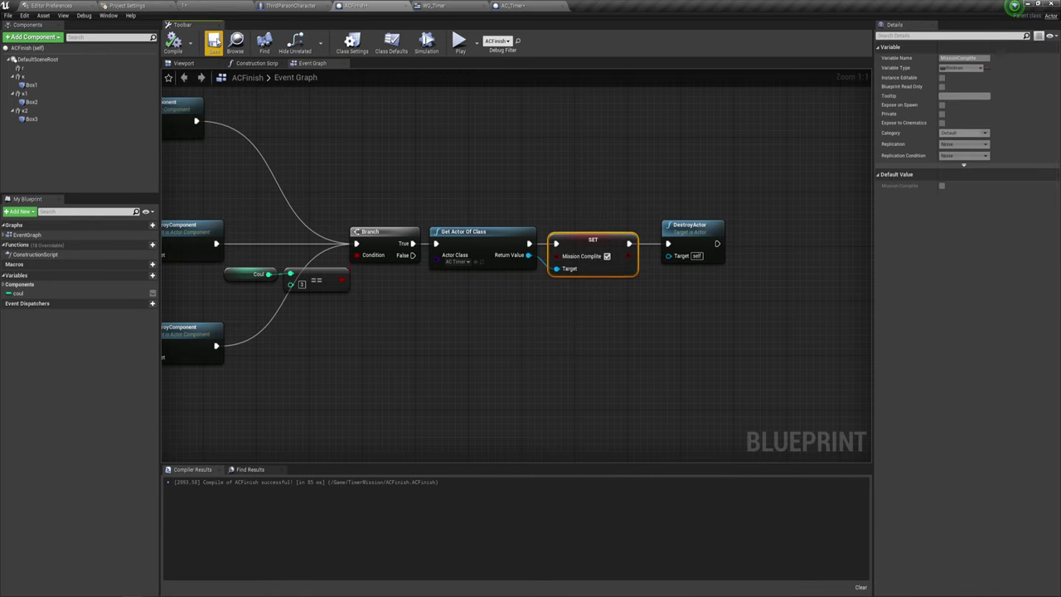
pyautogui.click(458, 42)
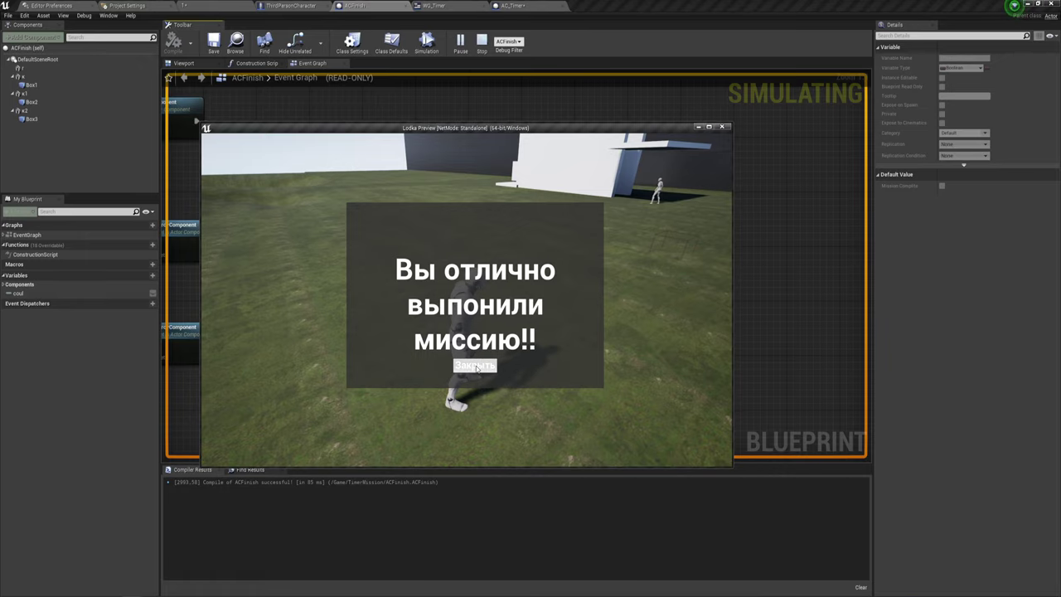
# - Dismiss the mission-complete message, run the character forward, then stop the play test
pyautogui.click(476, 366)
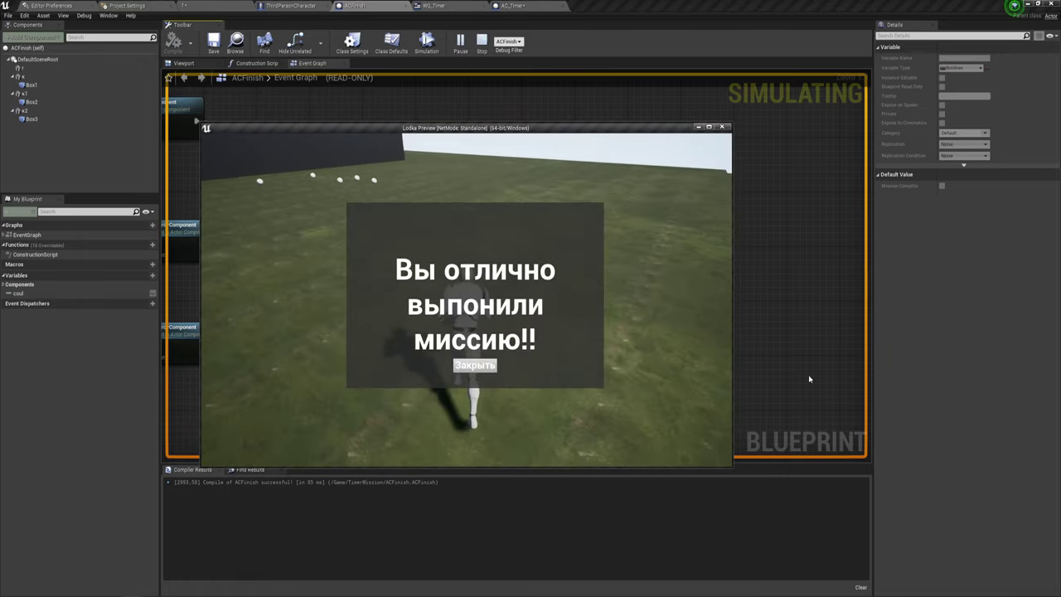
pyautogui.click(475, 365)
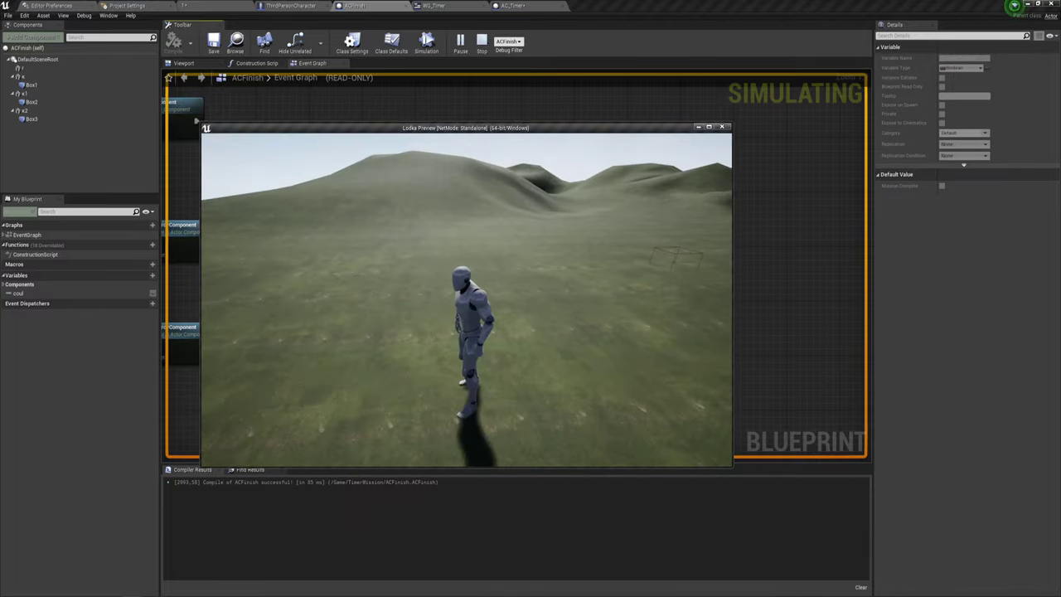
pyautogui.press('w')
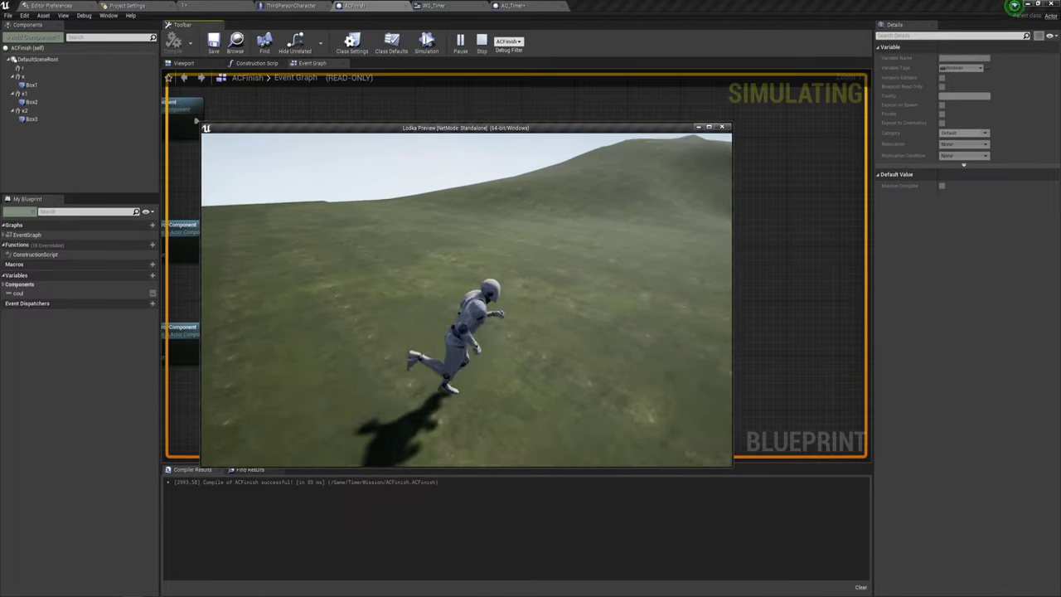
pyautogui.press('Escape')
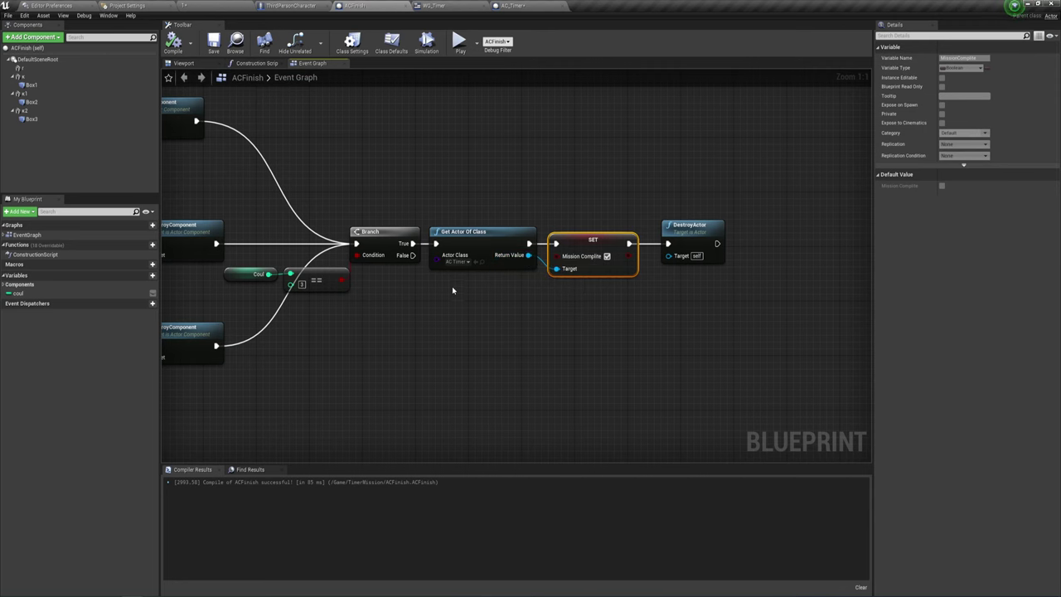
pyautogui.moveTo(453, 290)
pyautogui.mouseDown(button='right')
pyautogui.moveTo(603, 315)
pyautogui.moveTo(384, 256)
pyautogui.mouseUp(button='right')
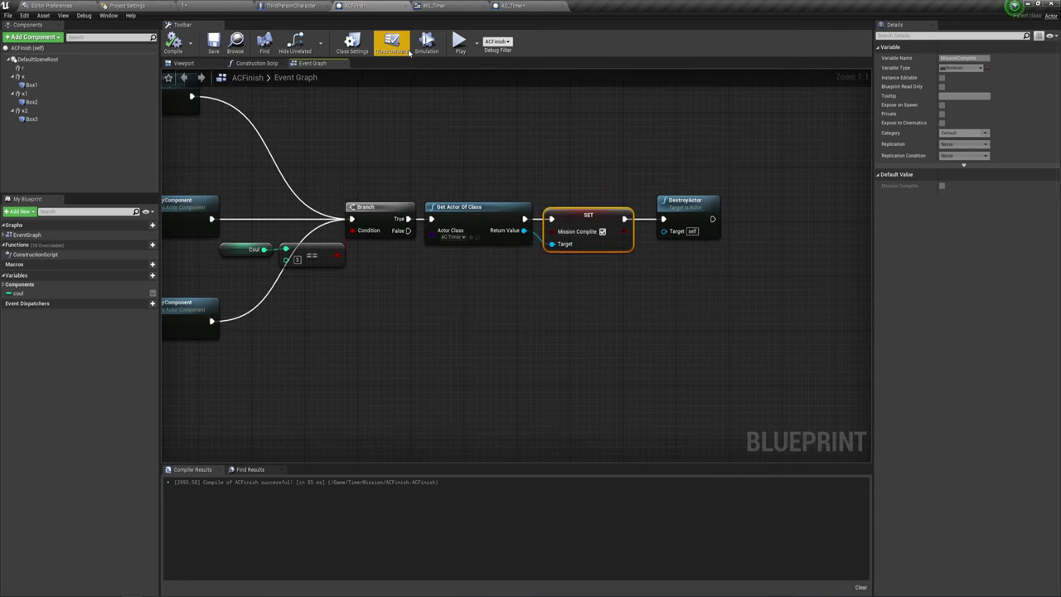
# - Look at WG_Timer's Get Text 2 function, then return to AC_Timer's event graph
pyautogui.click(453, 8)
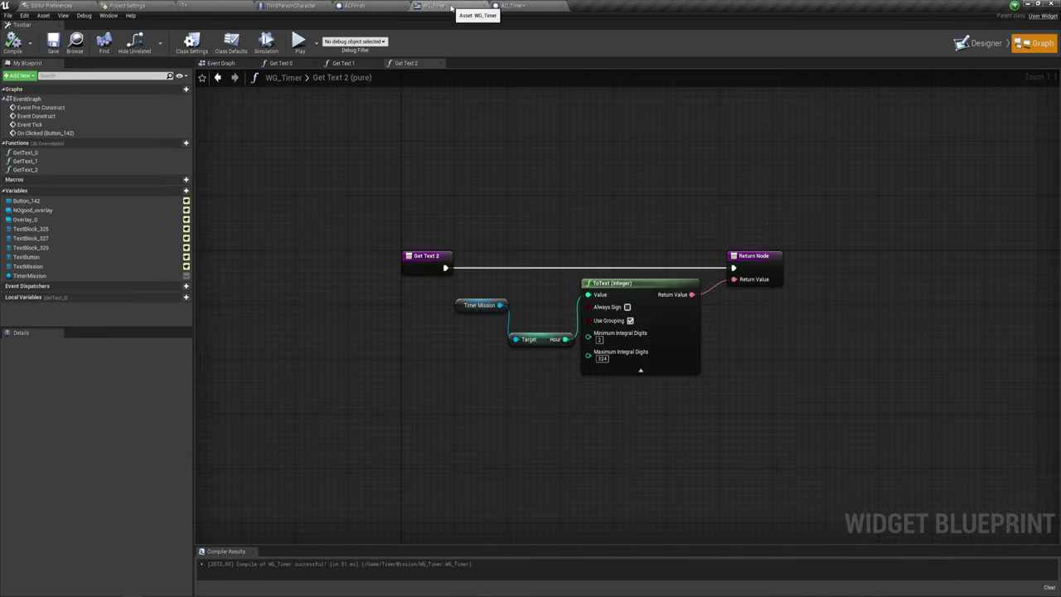
pyautogui.click(522, 6)
pyautogui.scroll(-3, 562, 190)
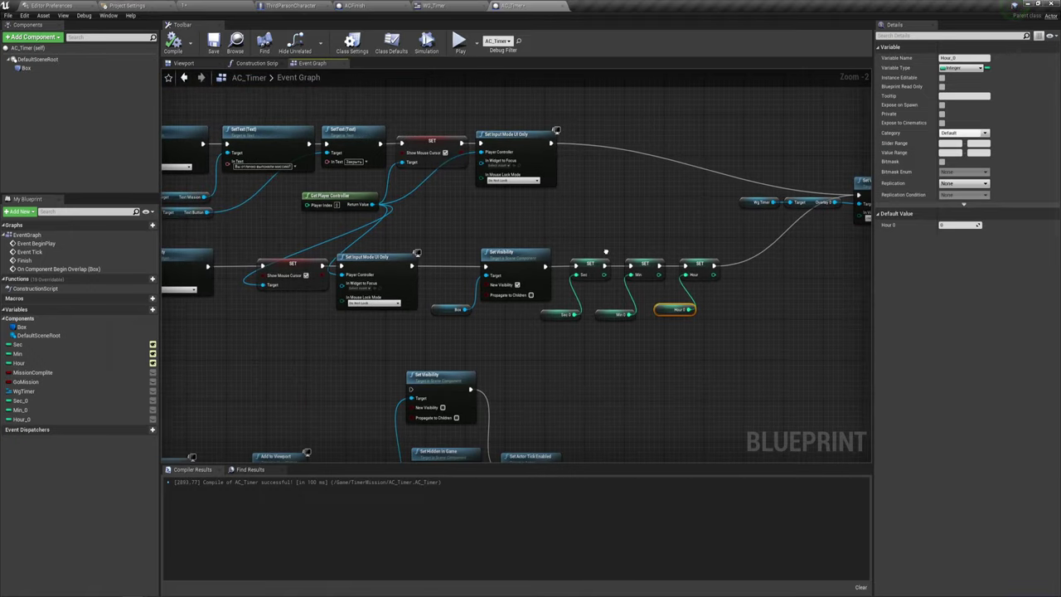
# - Inspect AC_Timer's BeginPlay, Set Visibility, Set Hidden and tick setup nodes
pyautogui.moveTo(652, 235); pyautogui.dragTo(381, 211, button='right')
pyautogui.scroll(1, 567, 223)
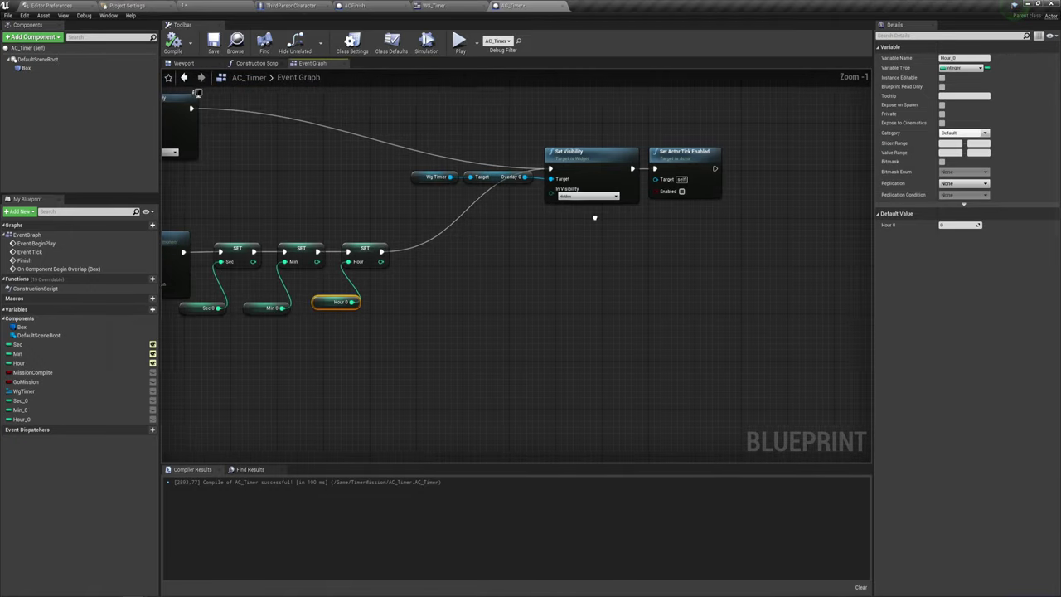
pyautogui.scroll(1, 581, 212)
pyautogui.scroll(1, 570, 232)
pyautogui.scroll(1, 590, 245)
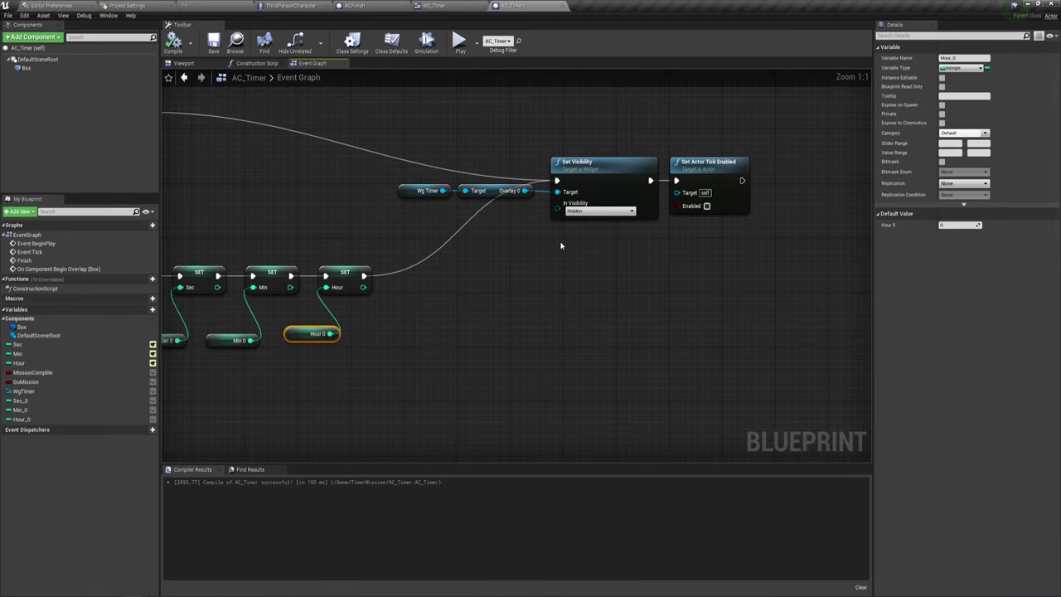
pyautogui.scroll(-3, 383, 302)
pyautogui.moveTo(383, 302)
pyautogui.mouseDown(button='right')
pyautogui.moveTo(530, 185)
pyautogui.moveTo(456, 257)
pyautogui.mouseUp(button='right')
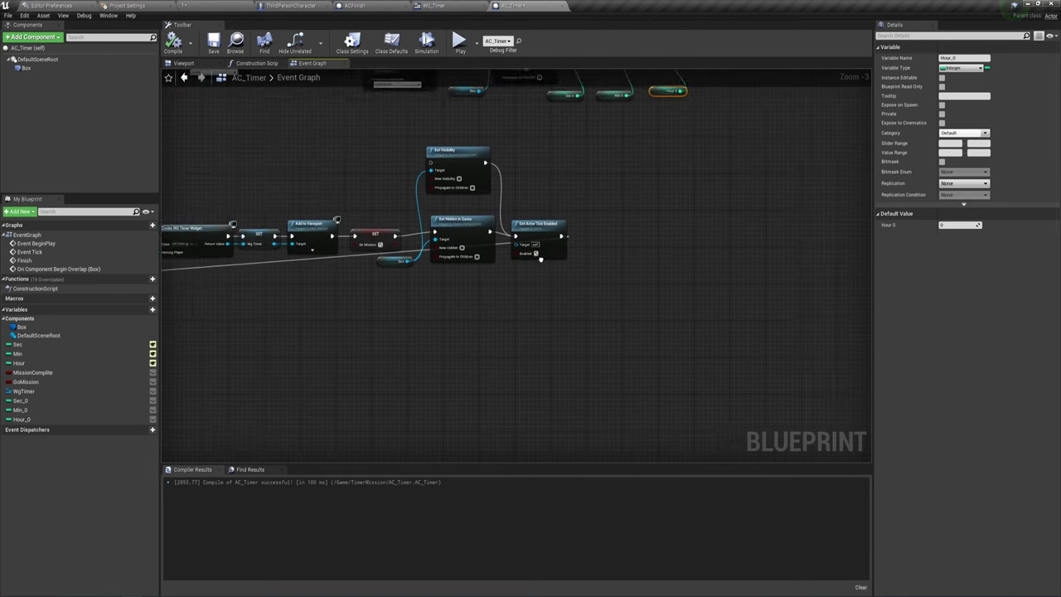
pyautogui.scroll(3, 523, 259)
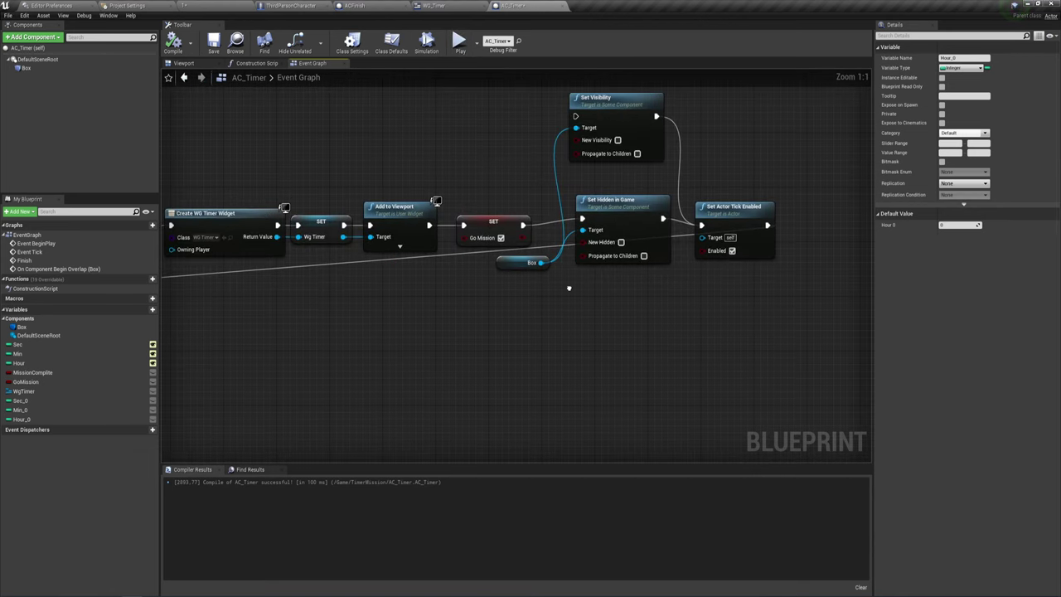
pyautogui.moveTo(463, 303); pyautogui.dragTo(470, 314, button='right')
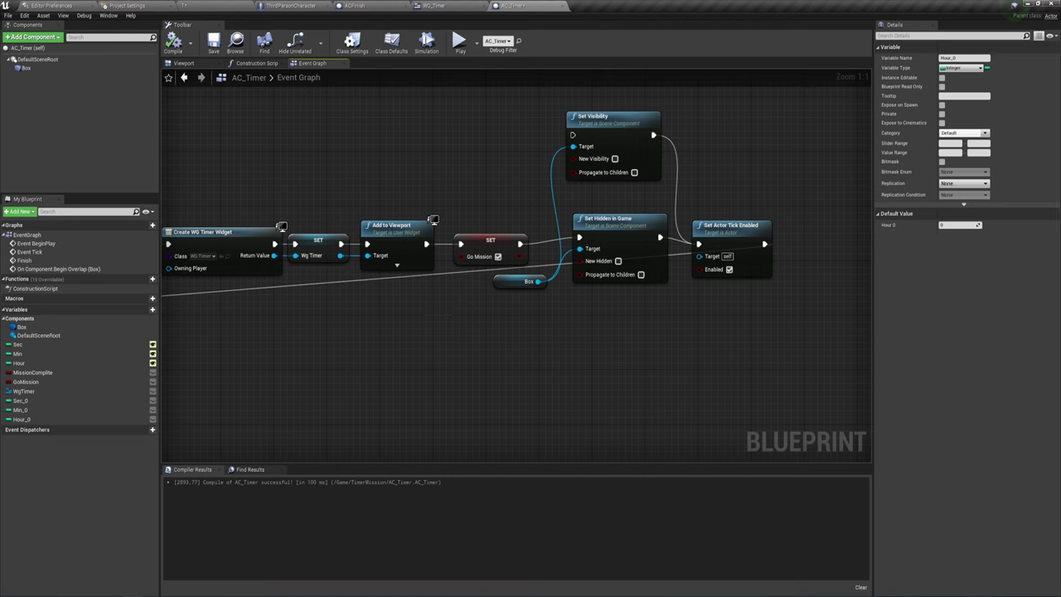
pyautogui.moveTo(302, 356)
pyautogui.mouseDown(button='right')
pyautogui.moveTo(371, 344)
pyautogui.moveTo(246, 358)
pyautogui.mouseUp(button='right')
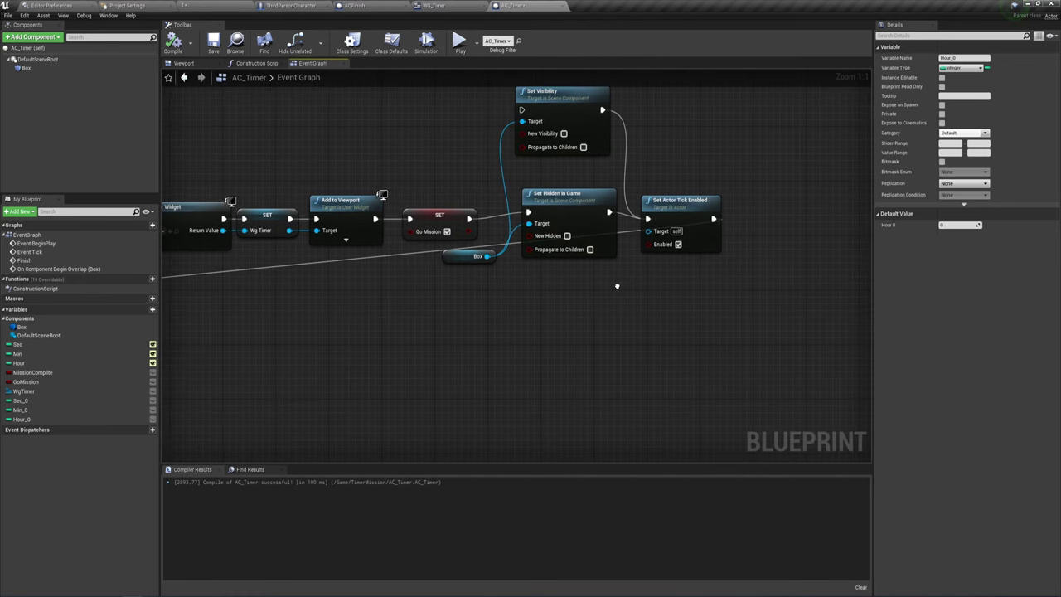
pyautogui.scroll(-3, 605, 247)
pyautogui.moveTo(476, 124)
pyautogui.mouseDown(button='right')
pyautogui.moveTo(518, 201)
pyautogui.moveTo(426, 378)
pyautogui.mouseUp(button='right')
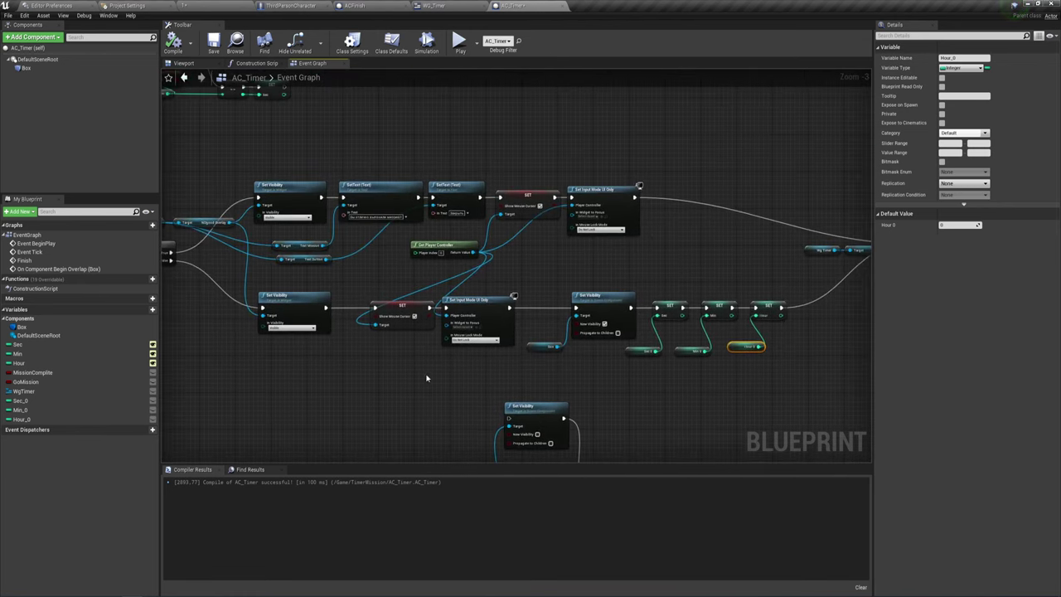
pyautogui.moveTo(571, 257); pyautogui.dragTo(434, 235, button='right')
pyautogui.moveTo(638, 244)
pyautogui.mouseDown(button='right')
pyautogui.moveTo(555, 213)
pyautogui.moveTo(659, 240)
pyautogui.moveTo(540, 173)
pyautogui.moveTo(603, 320)
pyautogui.mouseUp(button='right')
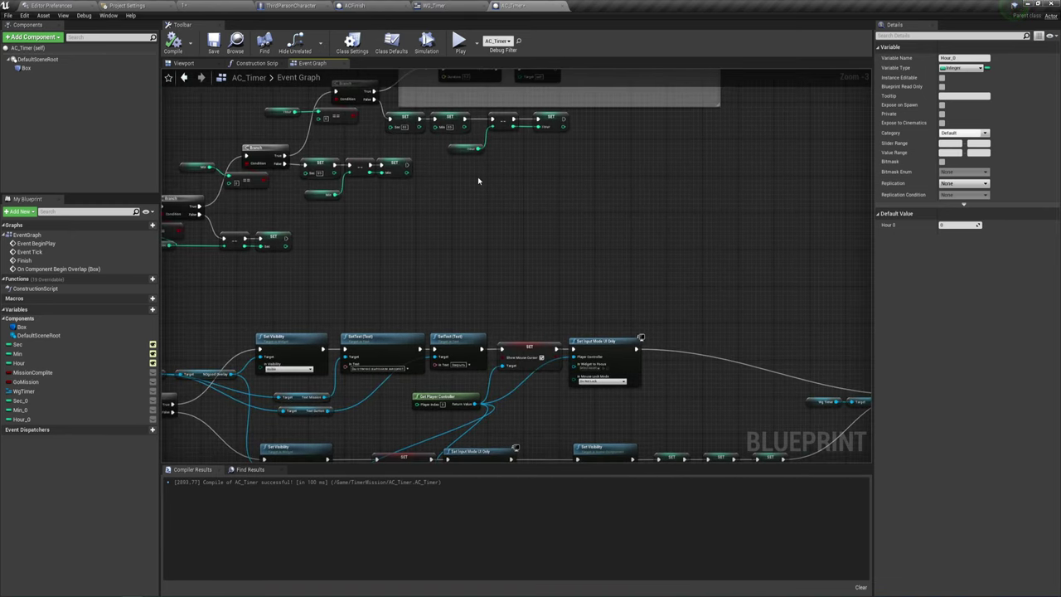
pyautogui.scroll(2, 477, 176)
pyautogui.scroll(1, 448, 217)
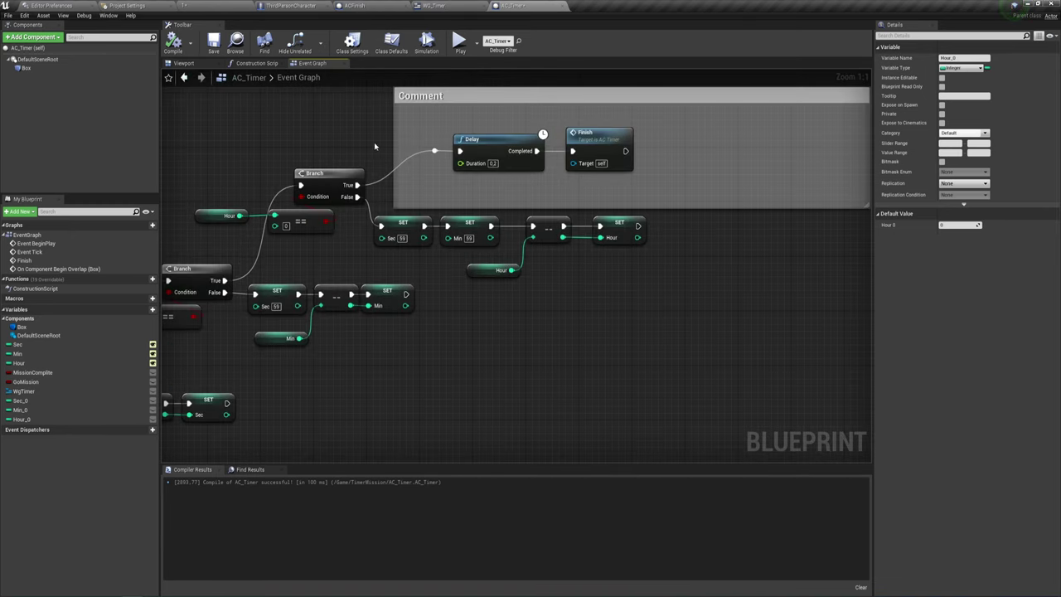
pyautogui.scroll(-1, 429, 360)
pyautogui.scroll(-2, 359, 268)
pyautogui.scroll(-2, 433, 156)
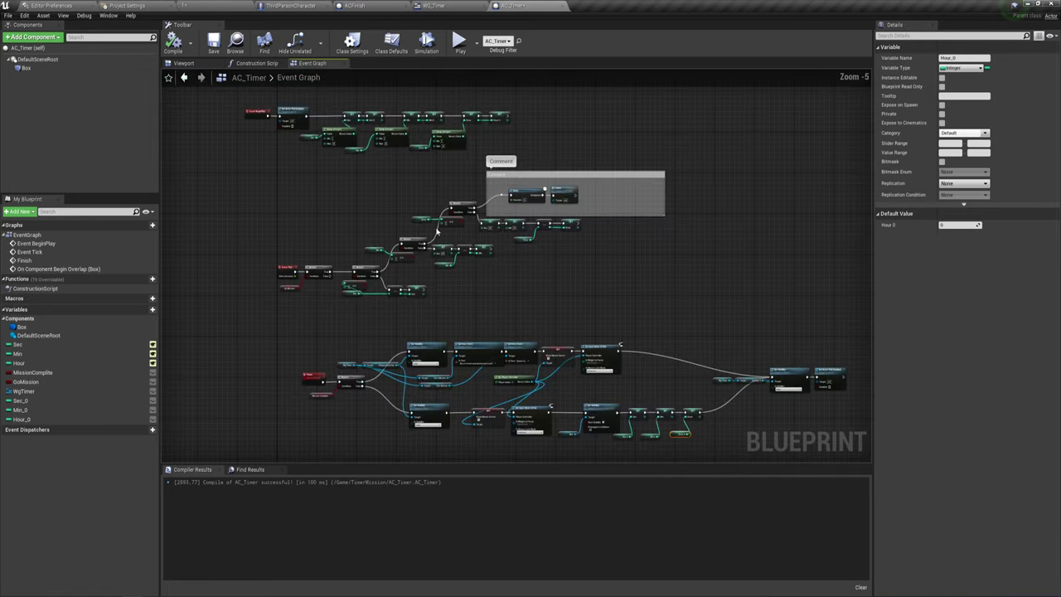
pyautogui.scroll(1, 438, 232)
pyautogui.scroll(1, 522, 303)
pyautogui.scroll(1, 522, 303)
pyautogui.scroll(2, 526, 302)
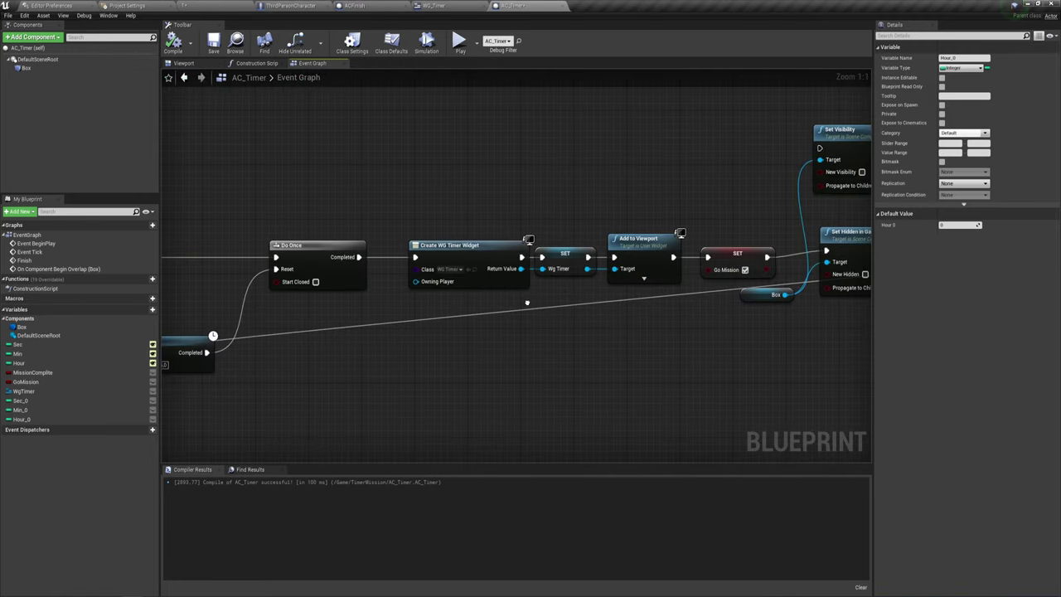
pyautogui.moveTo(527, 302)
pyautogui.mouseDown(button='right')
pyautogui.moveTo(742, 315)
pyautogui.moveTo(594, 335)
pyautogui.moveTo(359, 320)
pyautogui.mouseUp(button='right')
pyautogui.moveTo(483, 289); pyautogui.dragTo(490, 327, button='right')
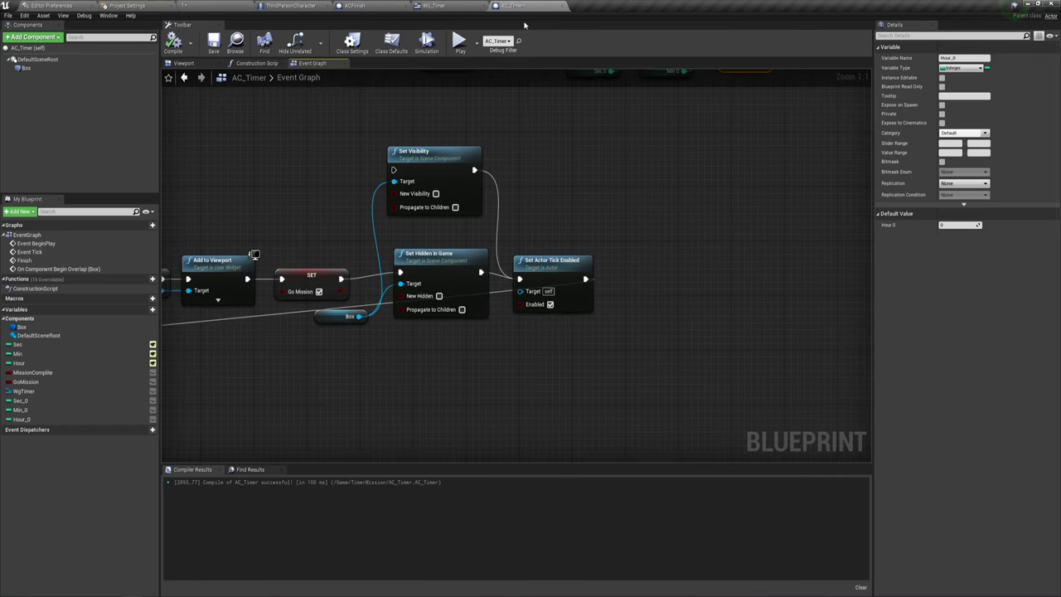
# - Switch through WG_Timer and AC_Timer back to the ACFinish event graph
pyautogui.click(437, 7)
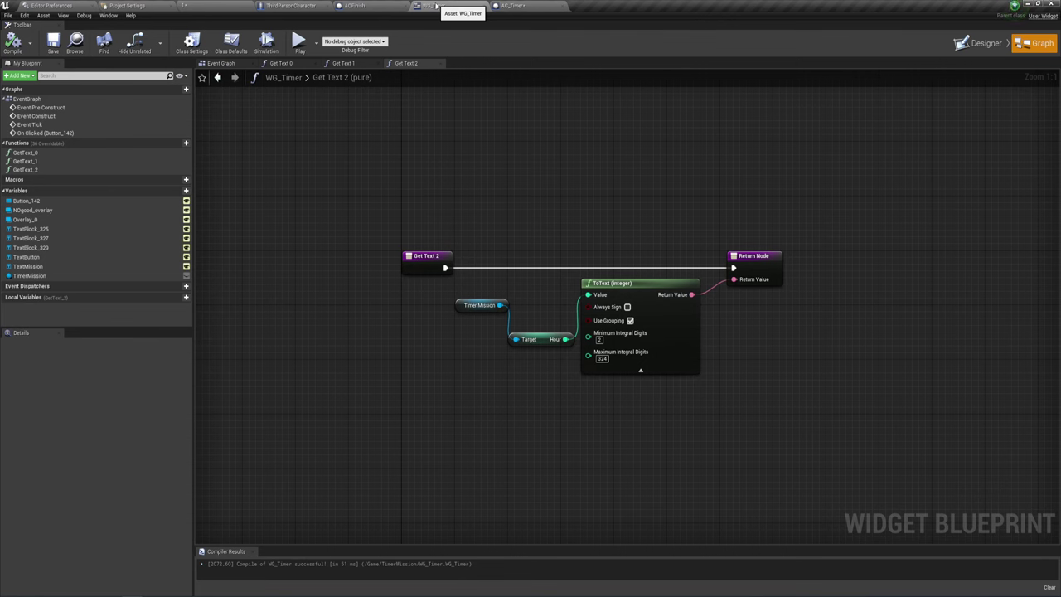
pyautogui.click(512, 6)
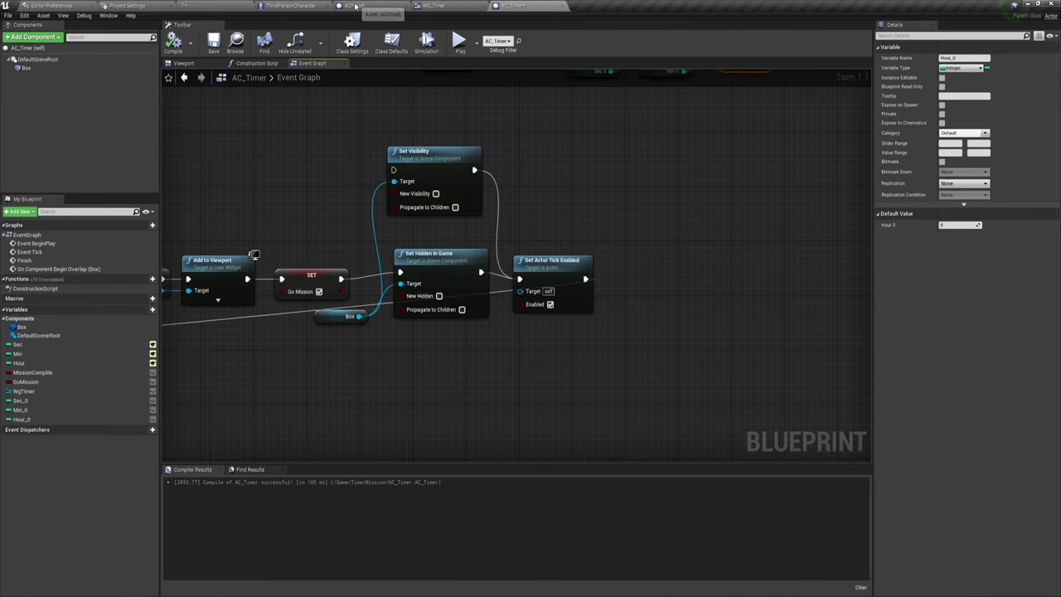
pyautogui.click(372, 8)
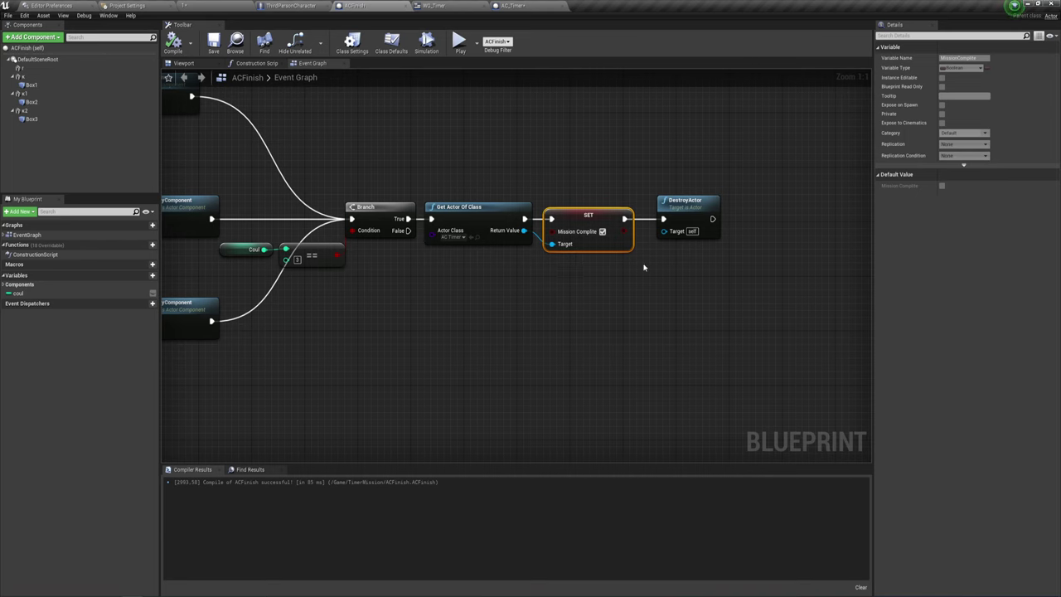
# - Add a DestroyActor targeting the found AC_Timer after the first, then compile and save
pyautogui.moveTo(643, 267); pyautogui.dragTo(552, 272, button='right')
pyautogui.moveTo(460, 249)
pyautogui.mouseDown()
pyautogui.moveTo(552, 291)
pyautogui.moveTo(639, 302)
pyautogui.mouseUp()
pyautogui.write('destro')
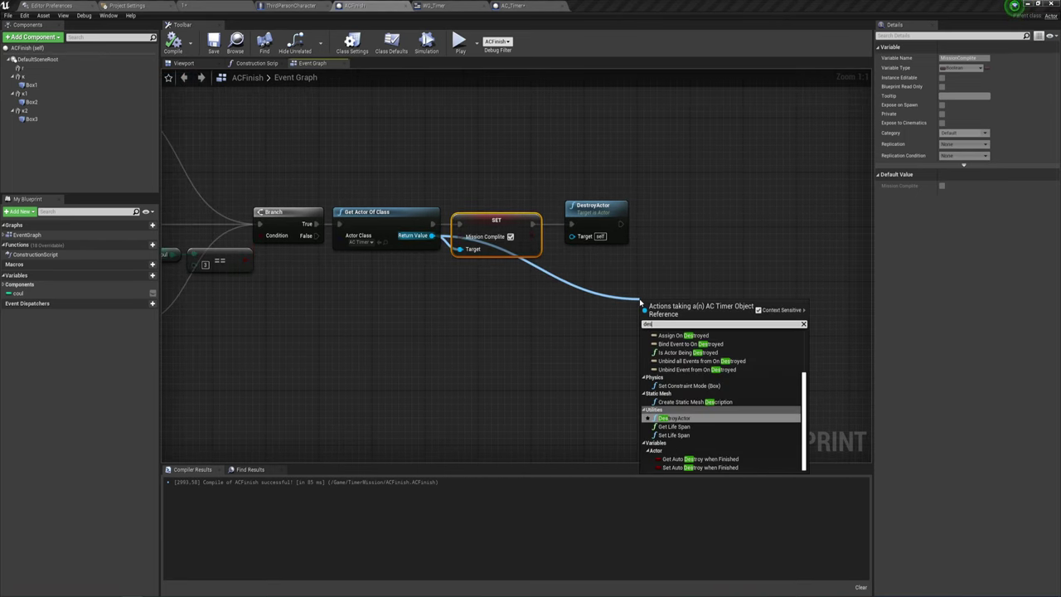
pyautogui.click(676, 419)
pyautogui.moveTo(671, 338); pyautogui.dragTo(678, 269)
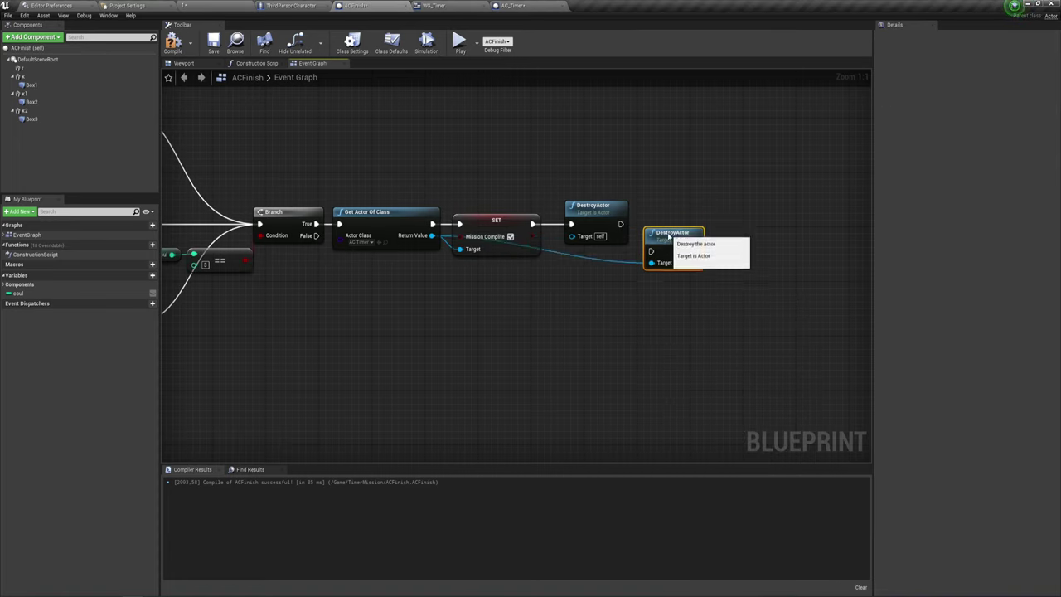
pyautogui.moveTo(622, 224); pyautogui.dragTo(652, 258)
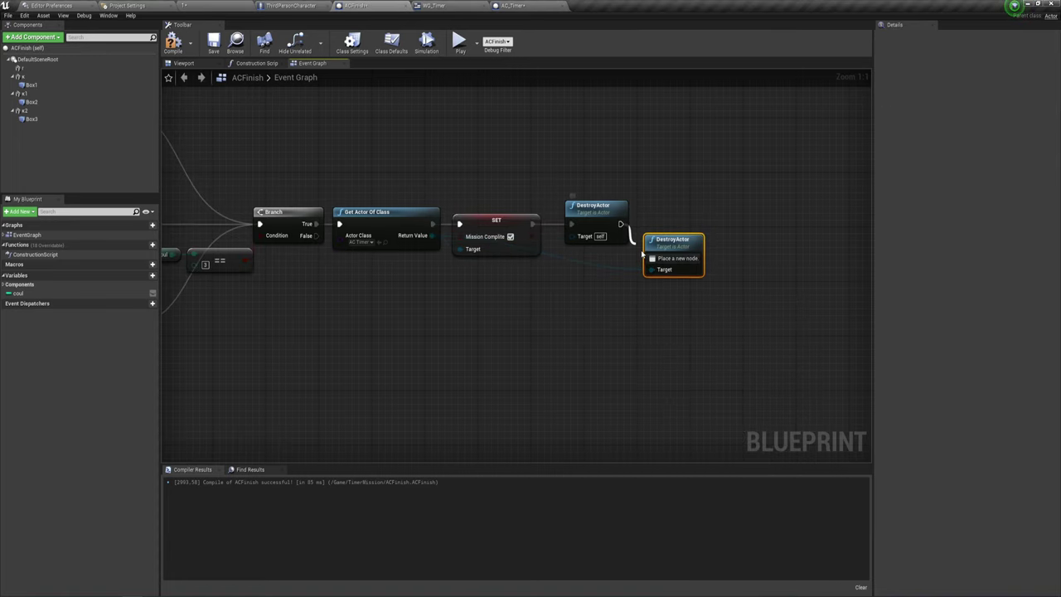
pyautogui.click(173, 43)
pyautogui.click(213, 43)
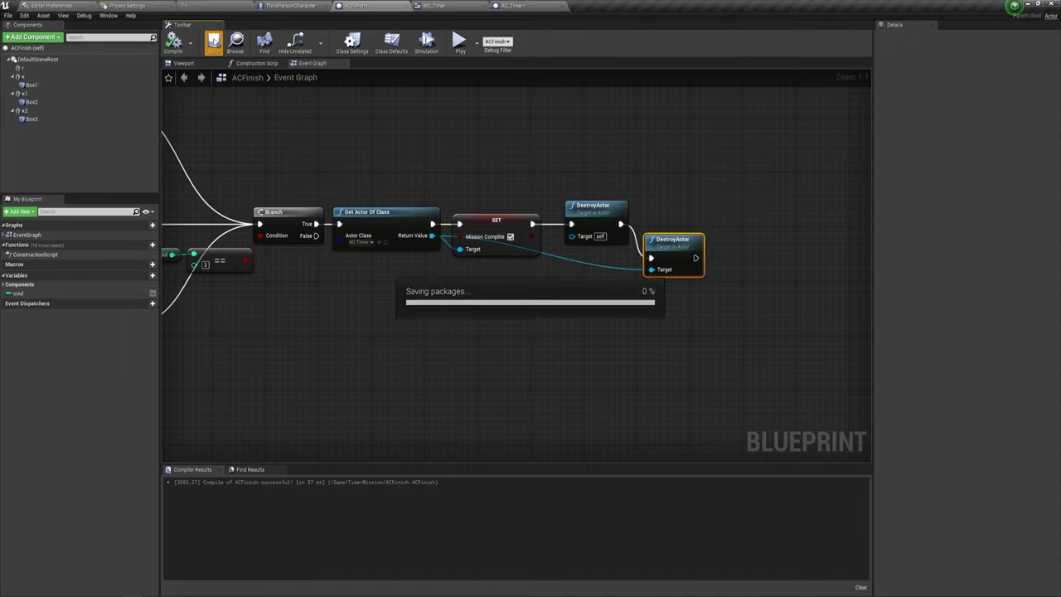
# - Play-test the level, walking the character forward, then stop the session
pyautogui.click(459, 43)
pyautogui.press('w')
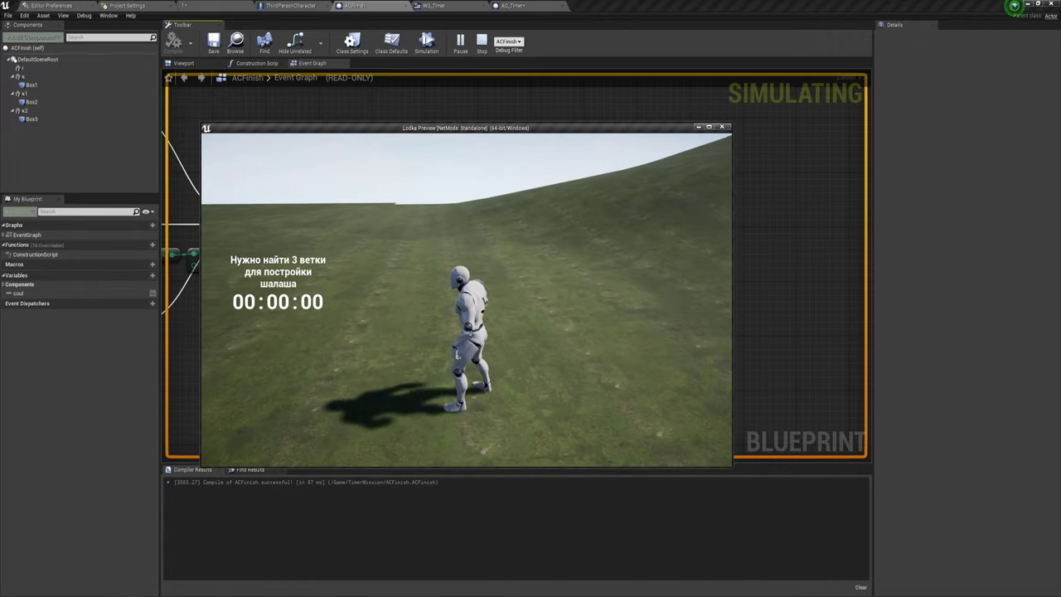
pyautogui.press('Escape')
# - Close the message log and place the AC_Timer DestroyActor between SET and the self DestroyActor
pyautogui.click(797, 204)
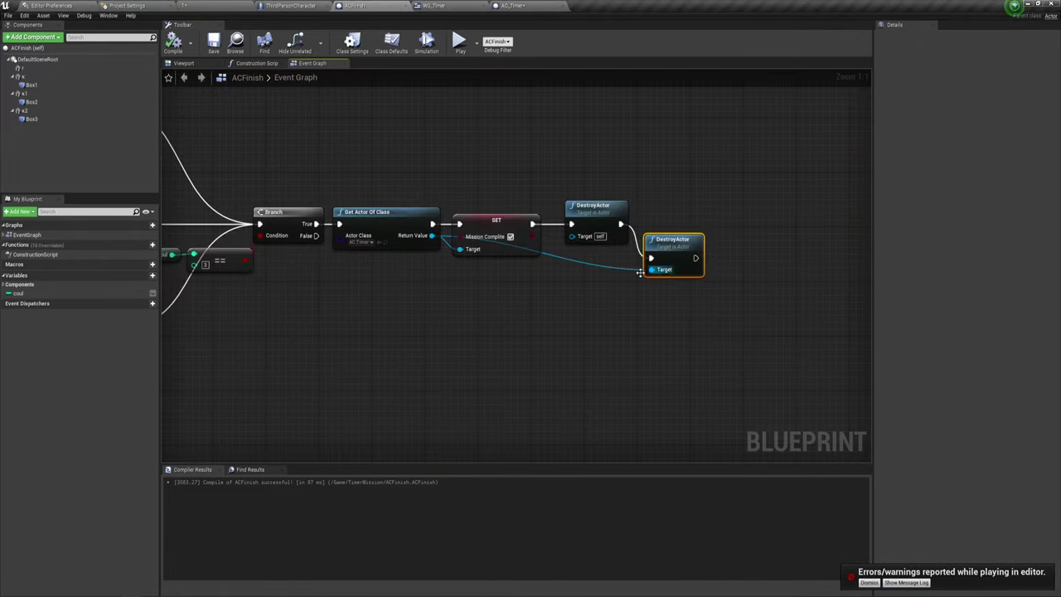
pyautogui.moveTo(615, 303)
pyautogui.mouseDown(button='right')
pyautogui.moveTo(544, 282)
pyautogui.moveTo(546, 290)
pyautogui.mouseUp(button='right')
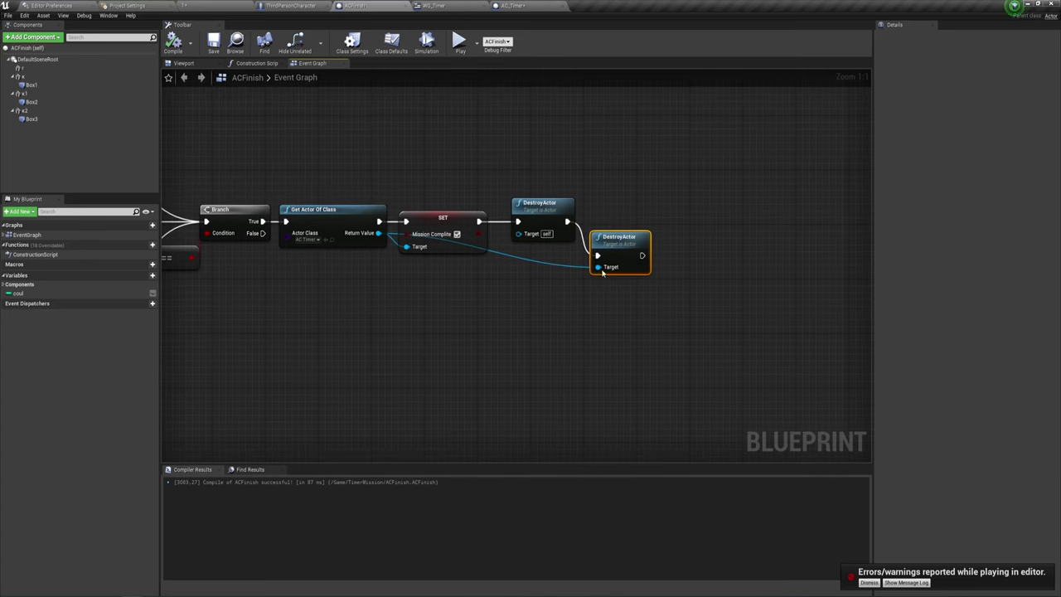
pyautogui.click(534, 208)
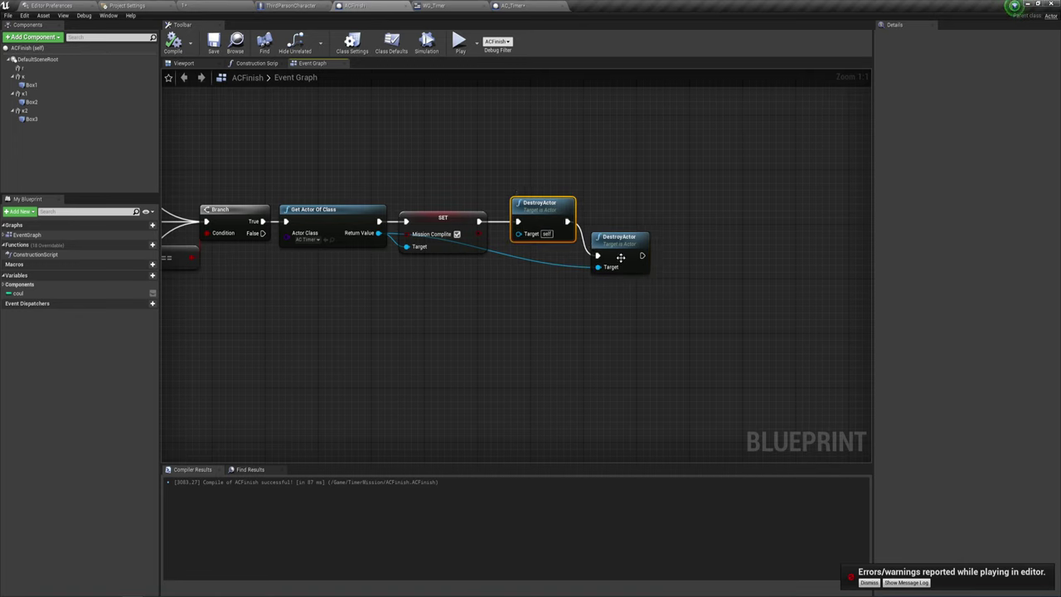
pyautogui.moveTo(620, 257); pyautogui.dragTo(566, 278)
pyautogui.moveTo(539, 207); pyautogui.dragTo(678, 200)
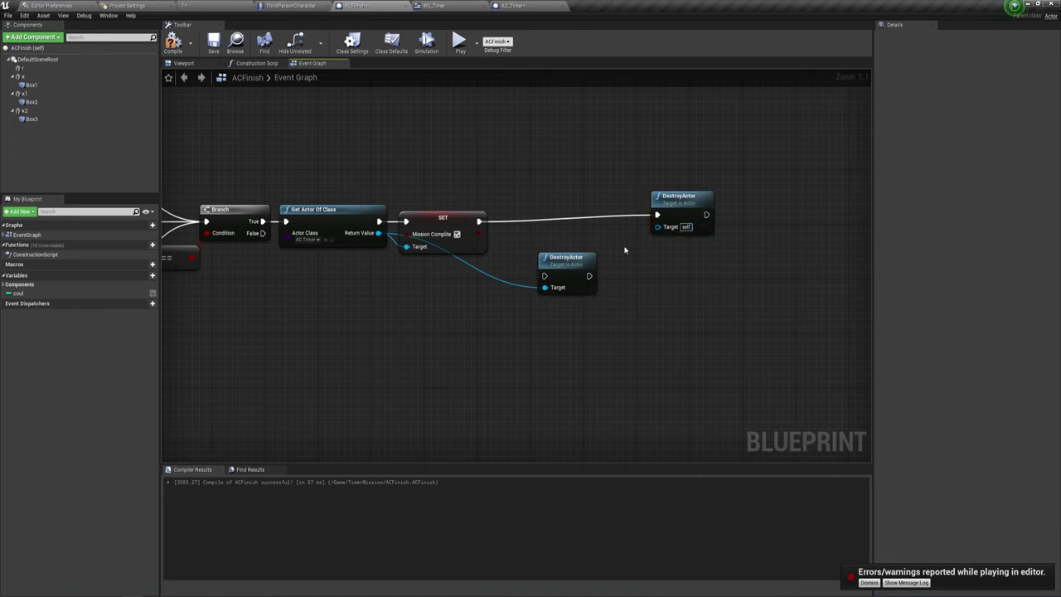
pyautogui.moveTo(480, 221)
pyautogui.mouseDown()
pyautogui.moveTo(528, 272)
pyautogui.moveTo(544, 275)
pyautogui.moveTo(546, 232)
pyautogui.moveTo(638, 225)
pyautogui.moveTo(612, 236)
pyautogui.mouseUp()
pyautogui.click(451, 5)
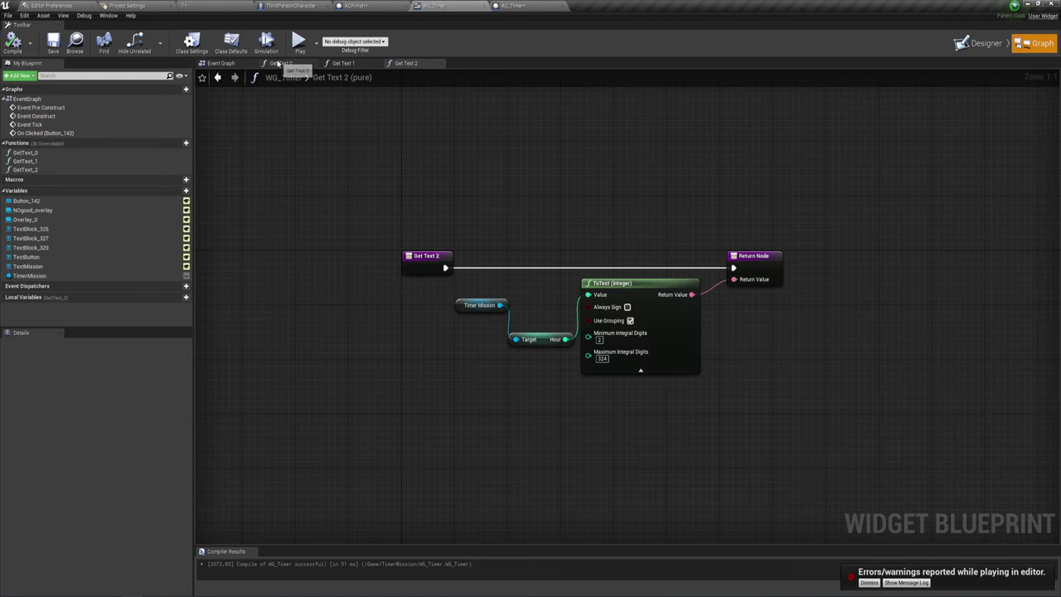
pyautogui.click(226, 64)
pyautogui.moveTo(568, 381); pyautogui.dragTo(570, 319, button='right')
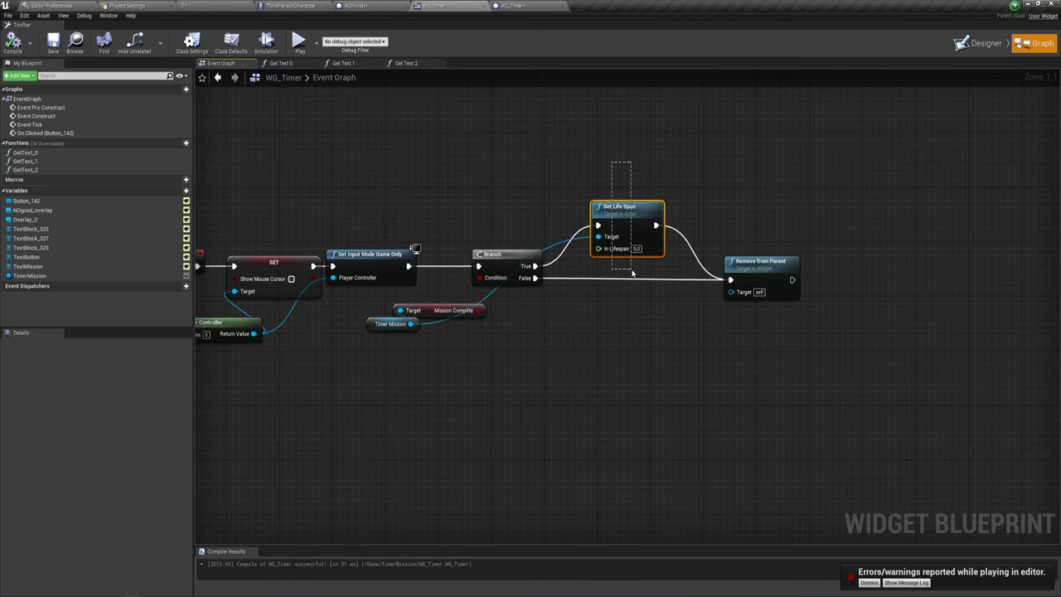
pyautogui.moveTo(632, 273); pyautogui.dragTo(609, 268, button='right')
pyautogui.moveTo(545, 279); pyautogui.dragTo(622, 270, button='right')
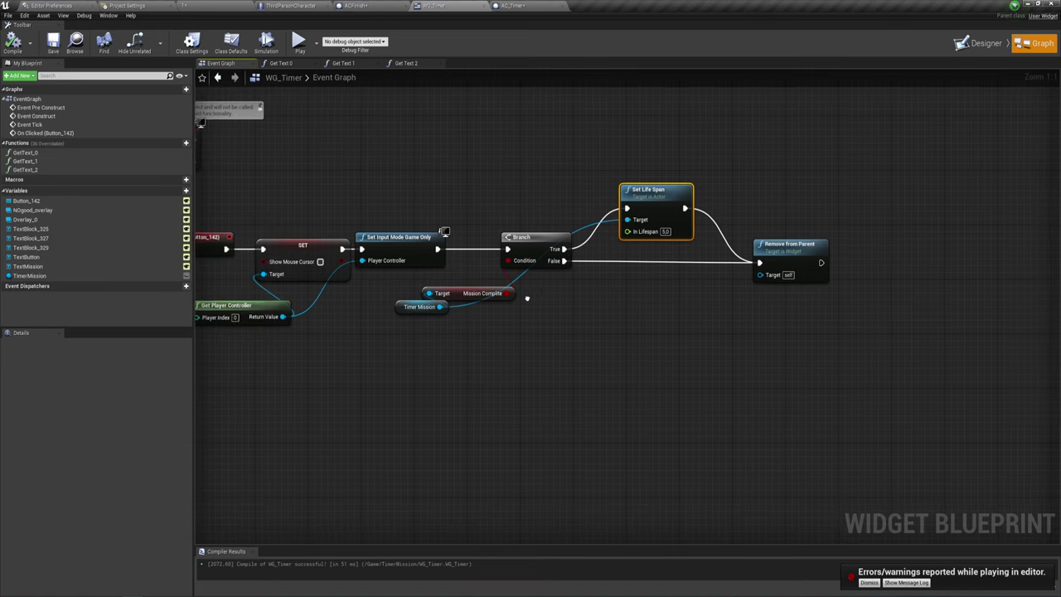
pyautogui.moveTo(466, 324); pyautogui.dragTo(509, 324, button='right')
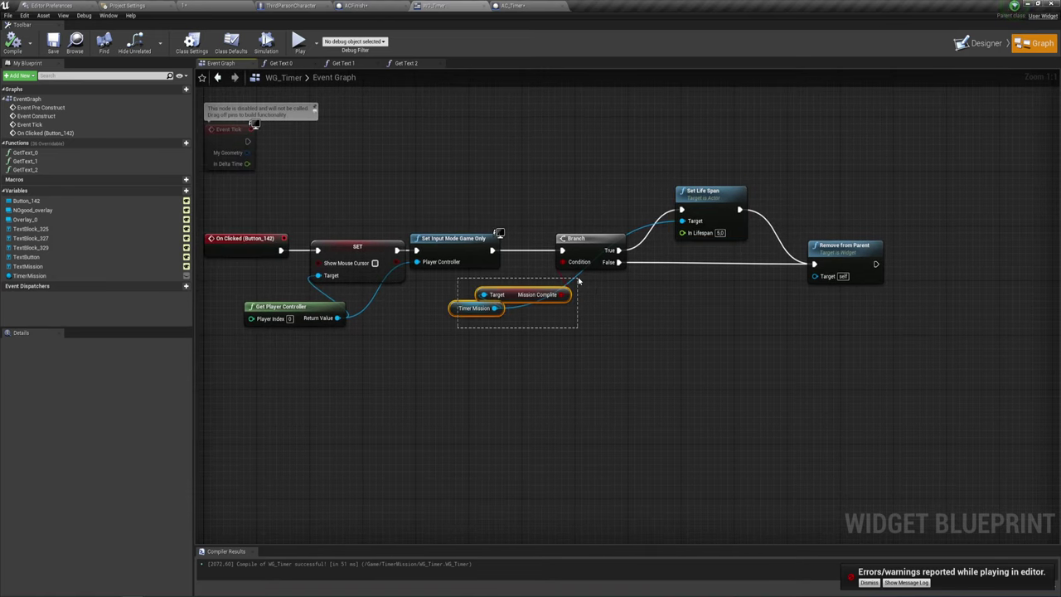
pyautogui.moveTo(427, 345)
pyautogui.mouseDown(button='right')
pyautogui.moveTo(496, 346)
pyautogui.moveTo(440, 360)
pyautogui.mouseUp(button='right')
pyautogui.moveTo(611, 324); pyautogui.dragTo(479, 339, button='right')
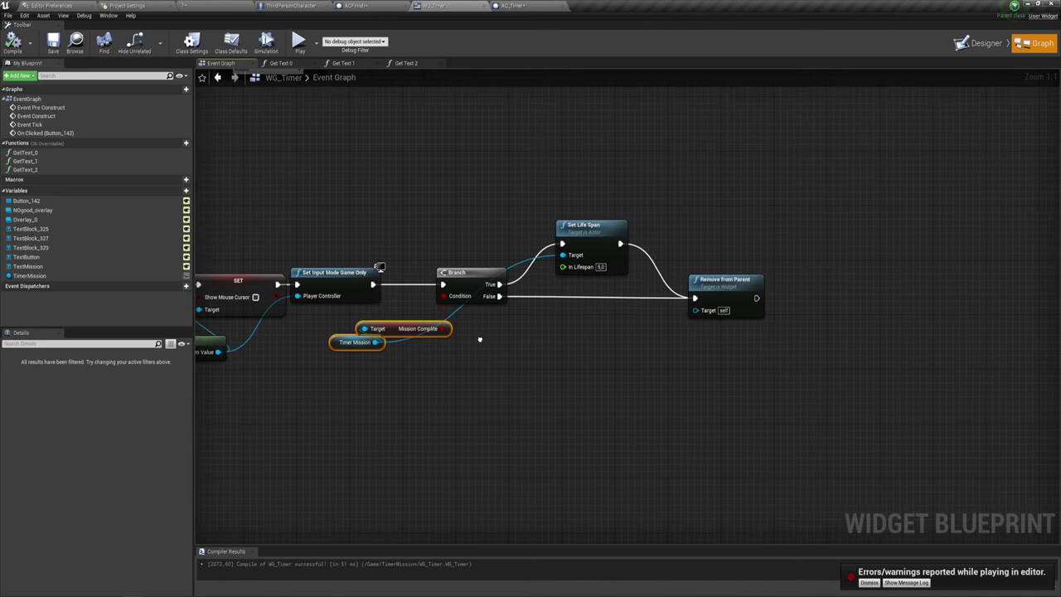
pyautogui.click(591, 241)
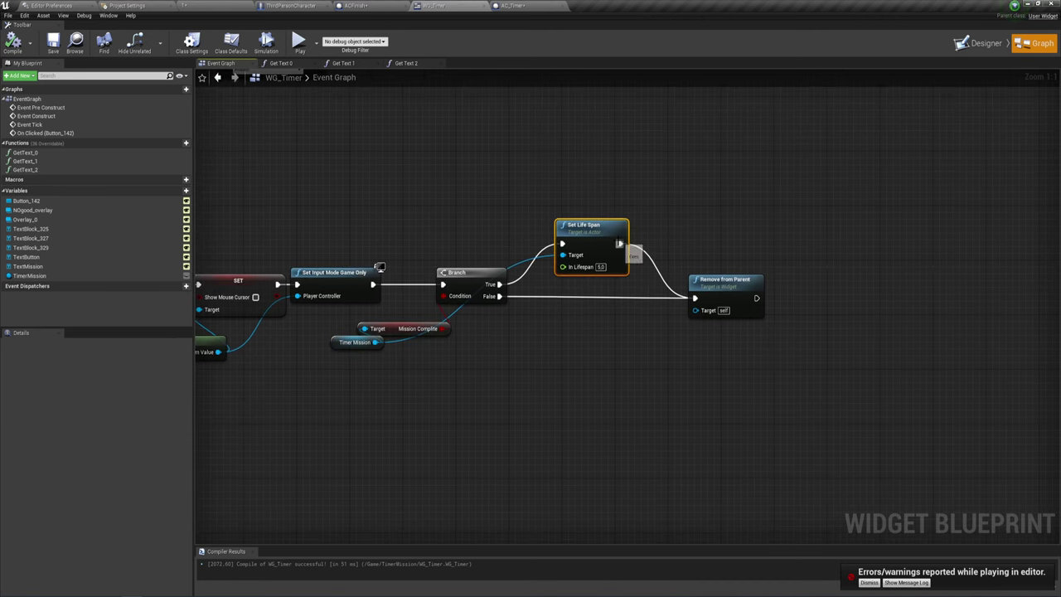
pyautogui.click(525, 5)
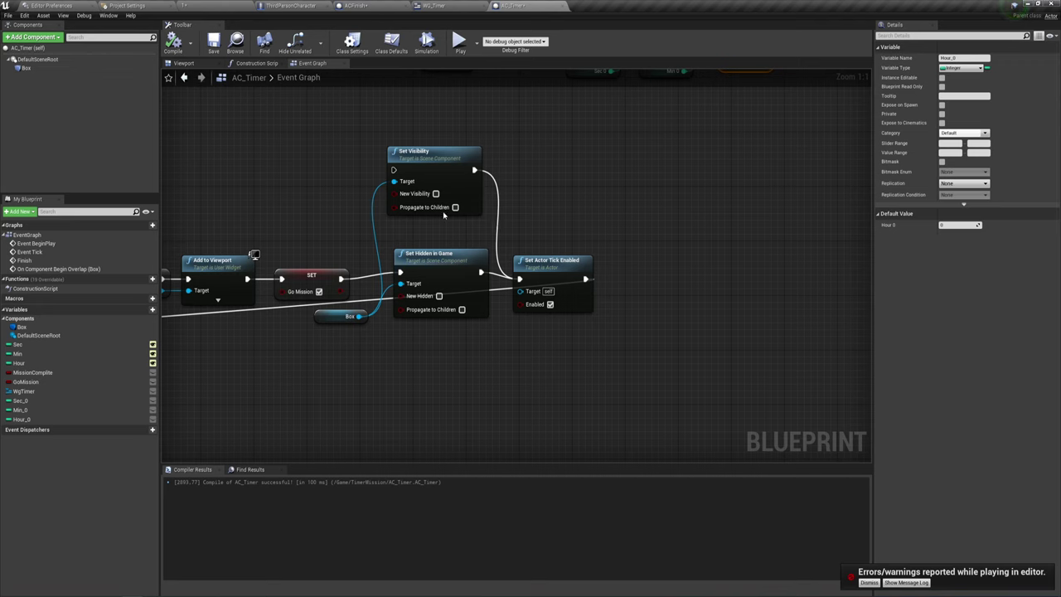
pyautogui.moveTo(434, 244); pyautogui.dragTo(500, 258, button='right')
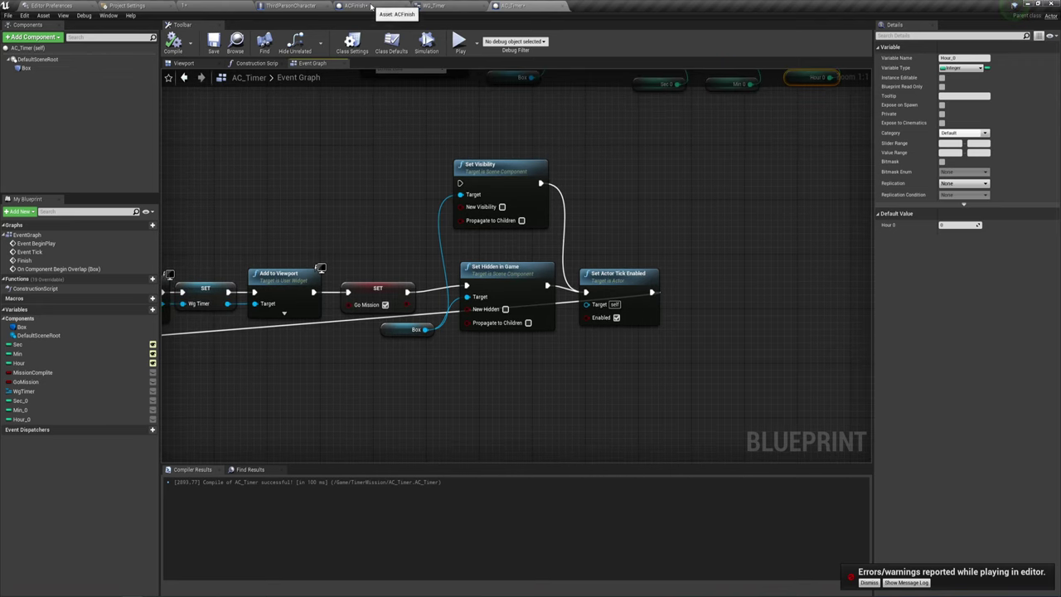
pyautogui.click(371, 6)
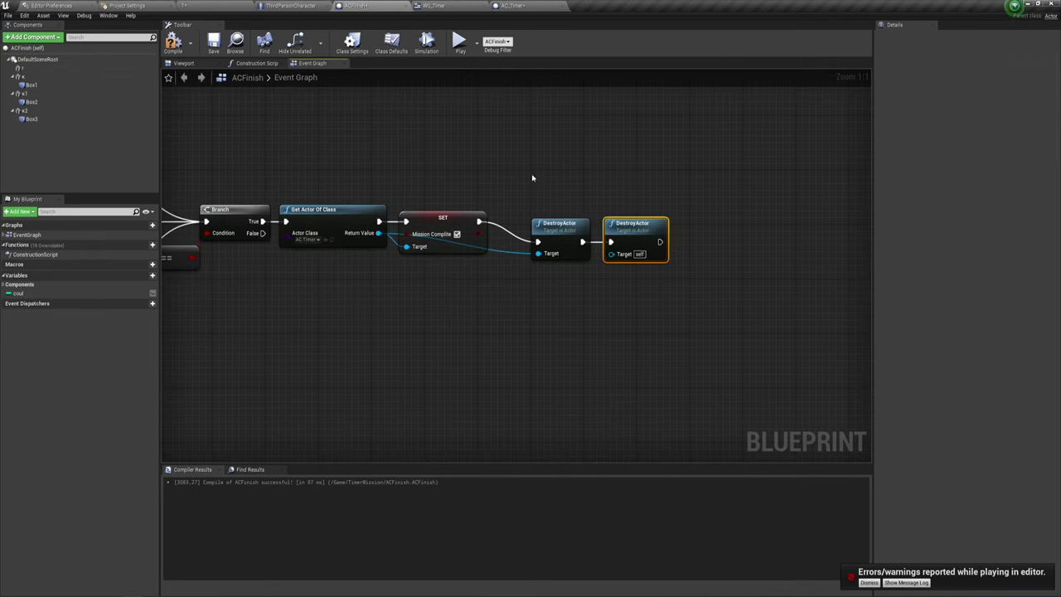
# - Delete the AC_Timer DestroyActor, put the self DestroyActor after SET, and play-test to the popup
pyautogui.press('Delete')
pyautogui.moveTo(628, 240)
pyautogui.mouseDown()
pyautogui.moveTo(552, 233)
pyautogui.moveTo(537, 216)
pyautogui.mouseUp()
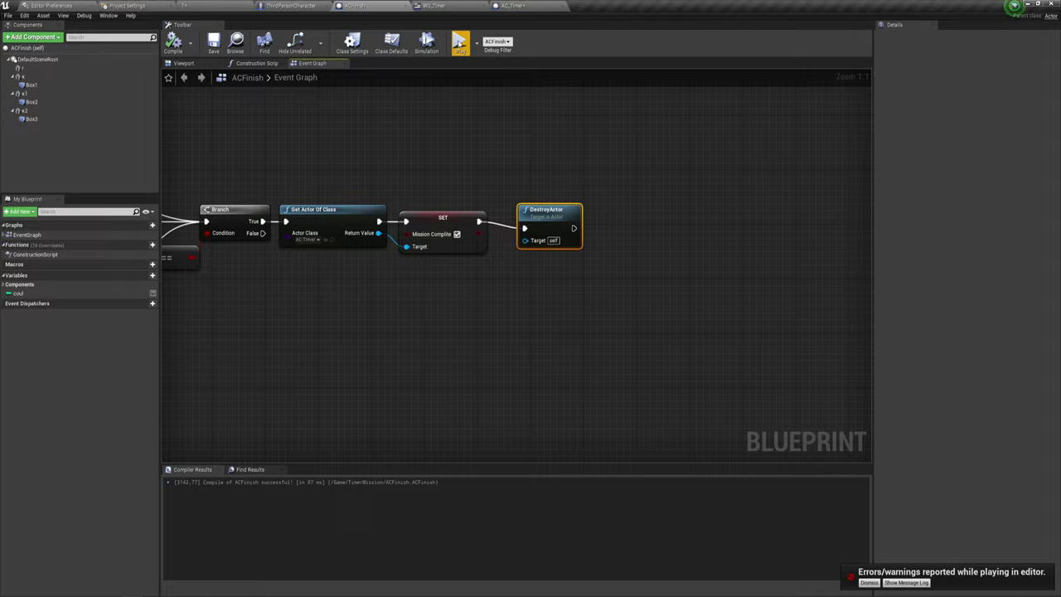
pyautogui.click(458, 43)
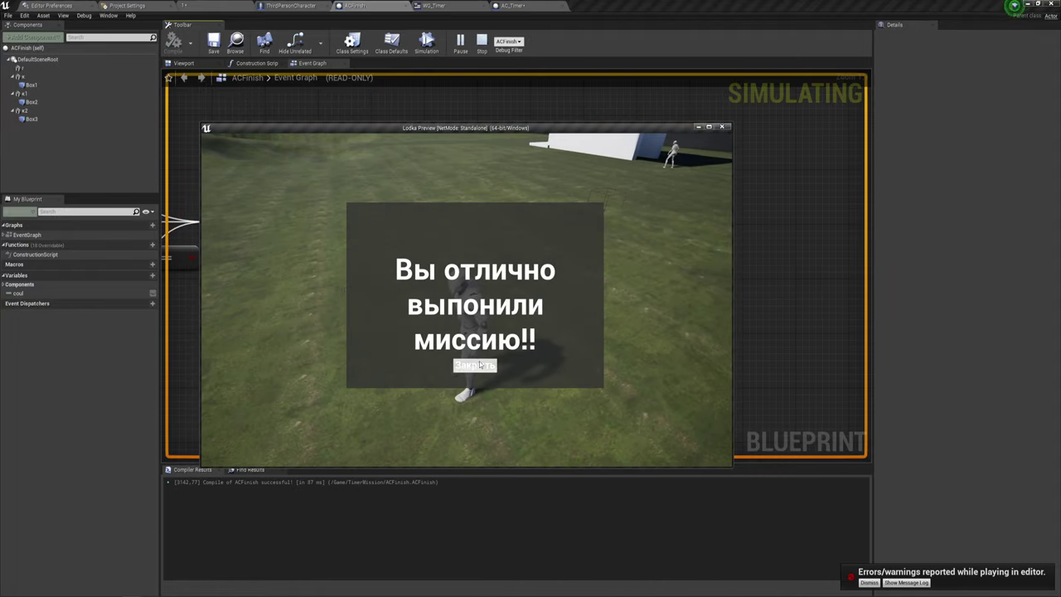
pyautogui.click(480, 364)
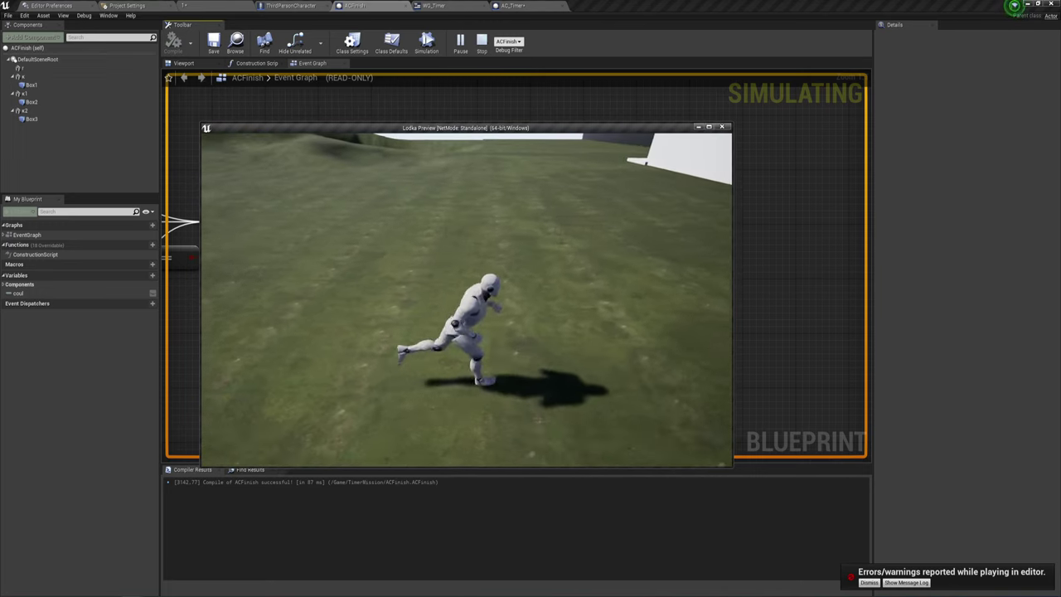